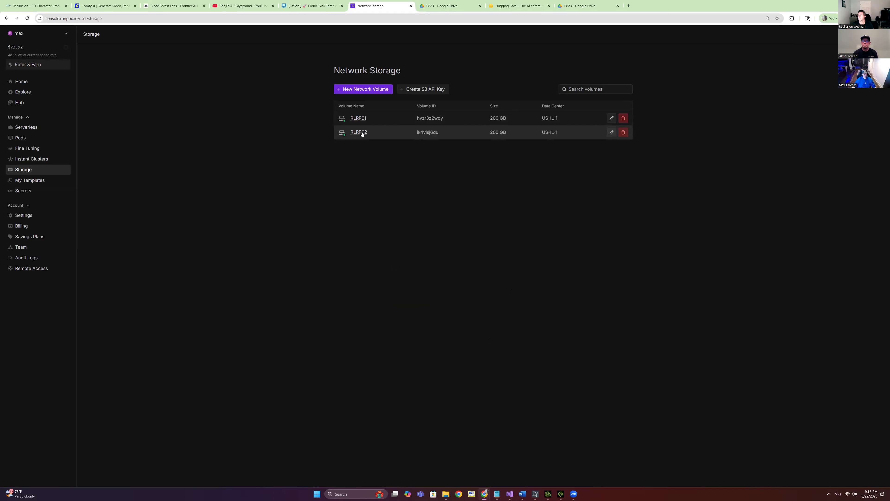
Start a pod deployment from the RLRP02 network volume and review the available GPUs and prices
{"action": "left_click", "coordinate": [362, 133]}
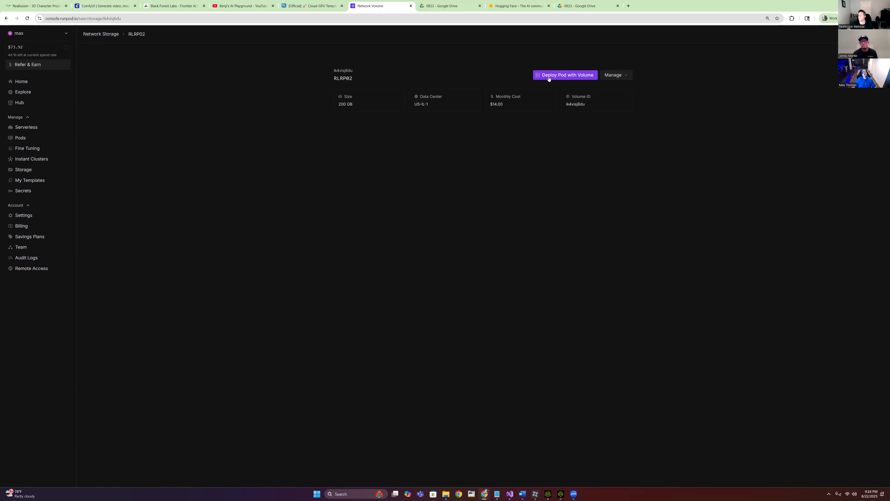
{"action": "left_click", "coordinate": [569, 75]}
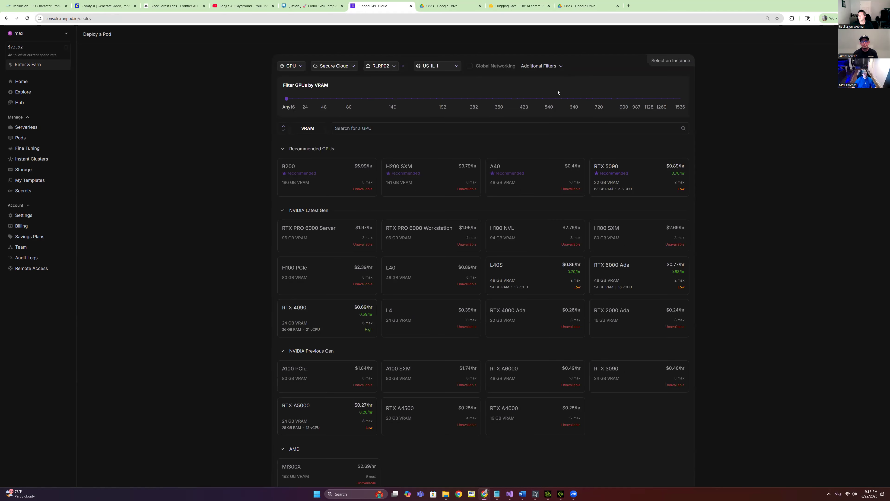
{"action": "scroll", "coordinate": [654, 351], "scroll_direction": "down", "scroll_amount": 1}
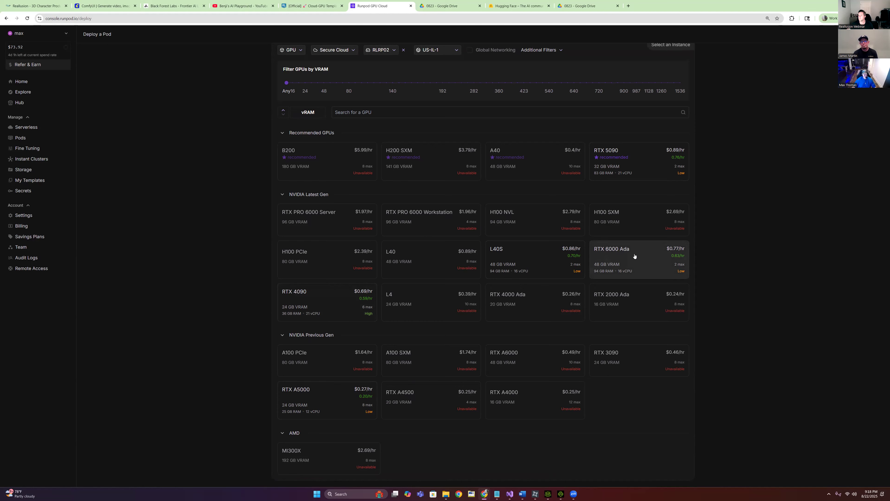
{"action": "mouse_move", "coordinate": [647, 258]}
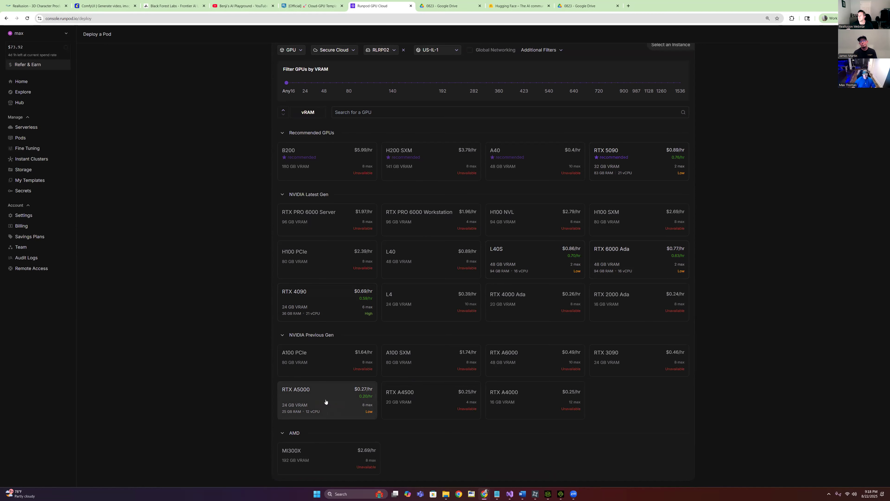
{"action": "mouse_move", "coordinate": [322, 402]}
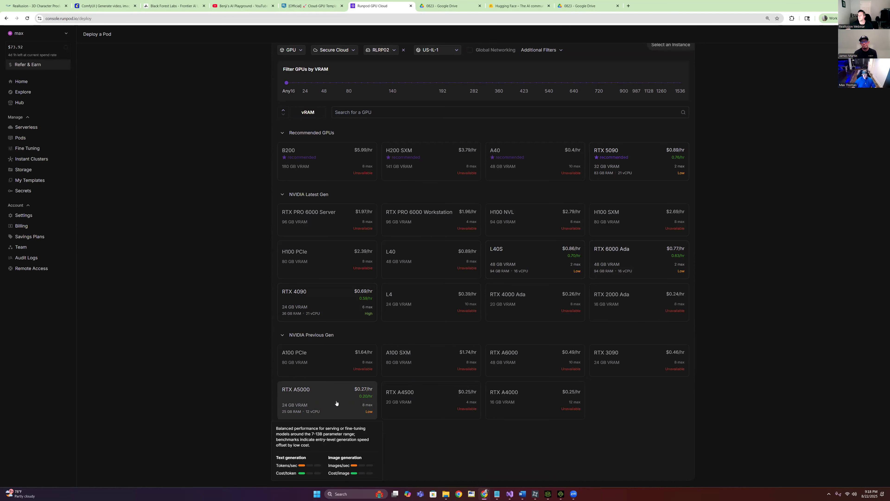
{"action": "mouse_move", "coordinate": [349, 304]}
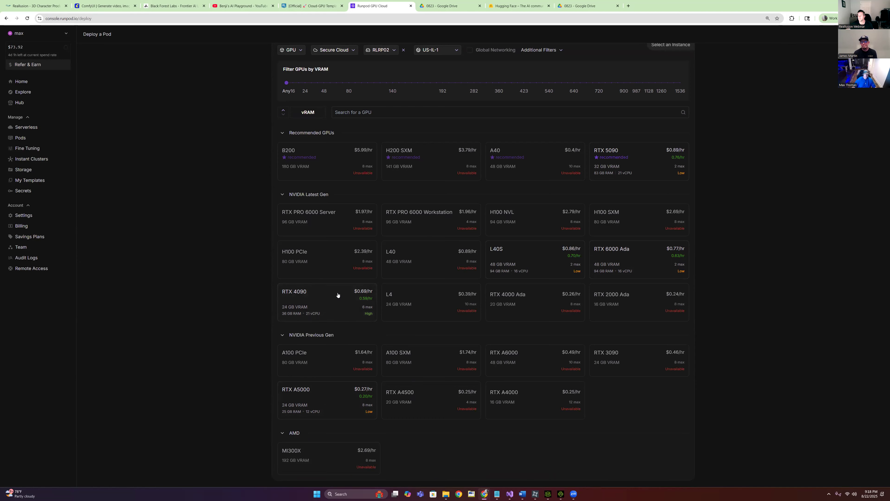
Select the RTX 4090 GPU and switch the pod template to ComfyUI for Reallusion AI Render
{"action": "left_click", "coordinate": [324, 299]}
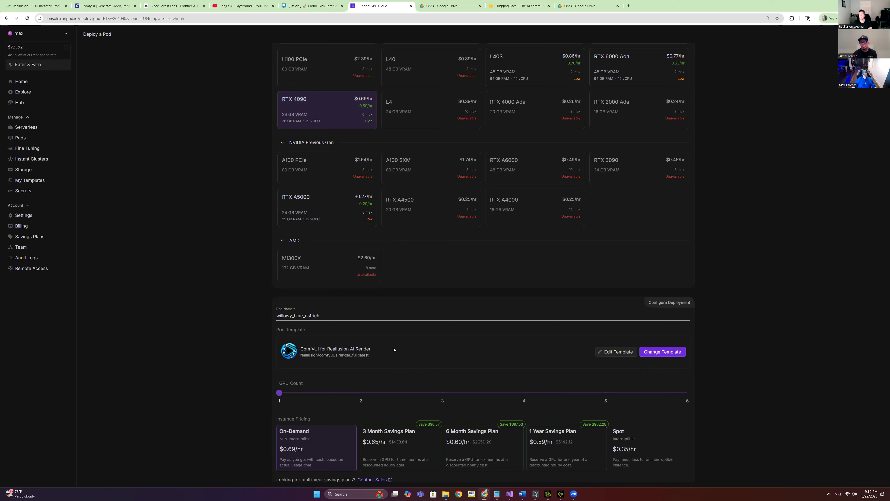
{"action": "left_click", "coordinate": [675, 355]}
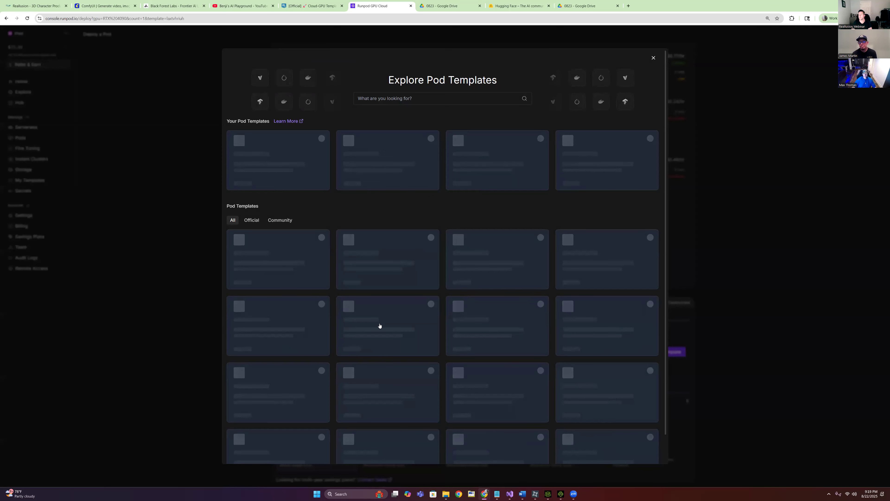
{"action": "left_click", "coordinate": [400, 101]}
{"action": "type", "text": "Reallusion"}
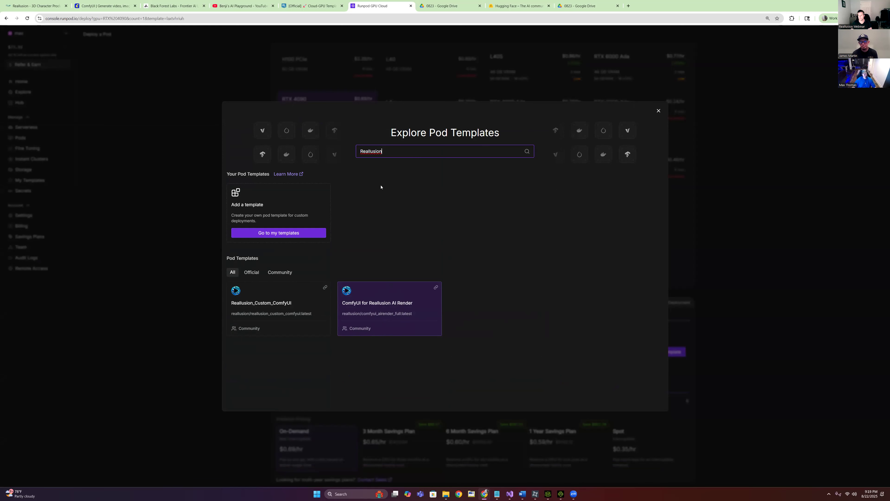
{"action": "left_click", "coordinate": [400, 302]}
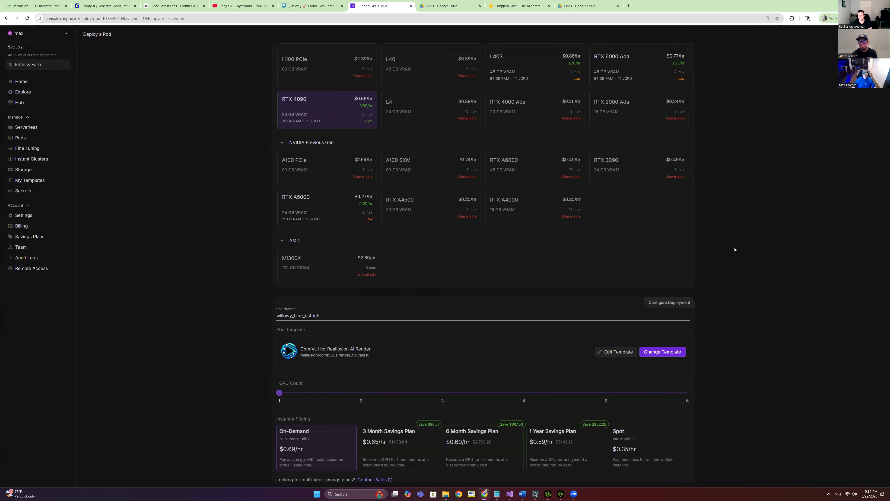
Replace the default pod name willowy_blue_ostrich with RLRP02
{"action": "scroll", "coordinate": [787, 386], "scroll_direction": "down", "scroll_amount": 2}
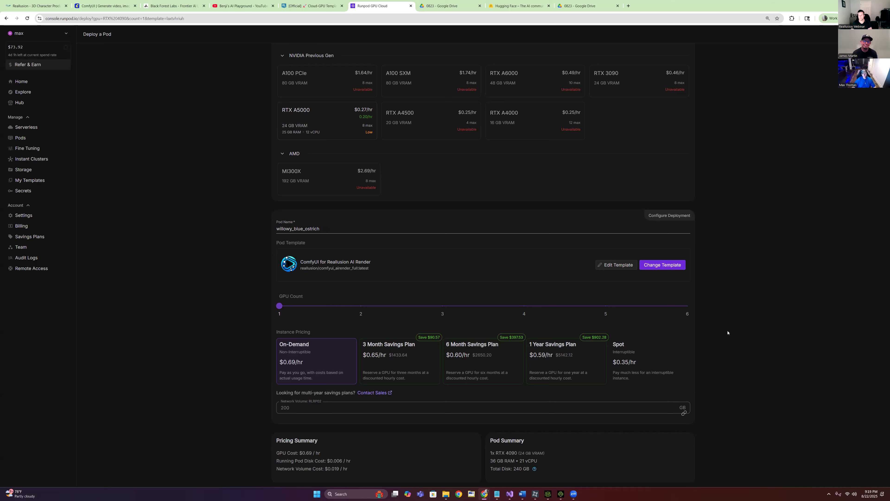
{"action": "double_click", "coordinate": [315, 233]}
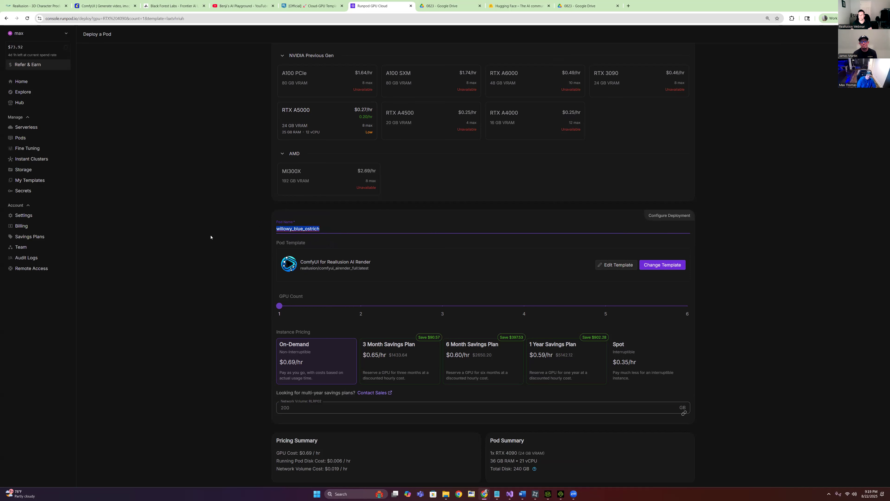
{"action": "type", "text": "RLR"}
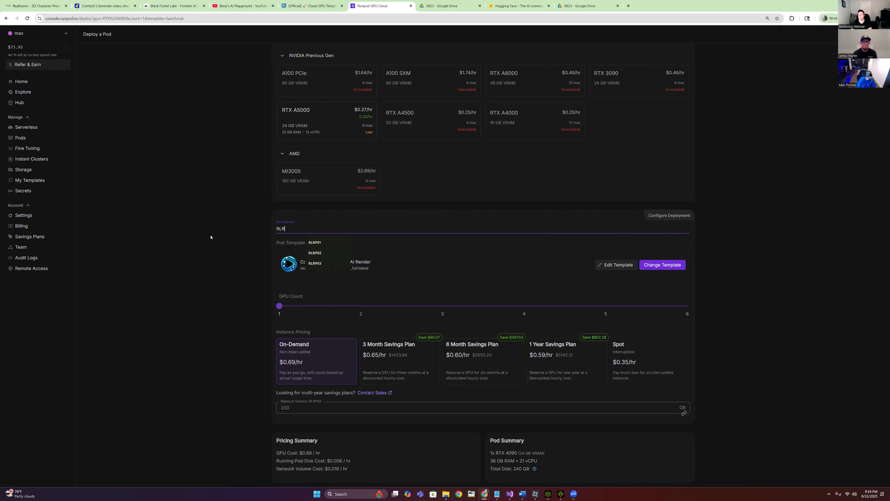
{"action": "type", "text": "P02"}
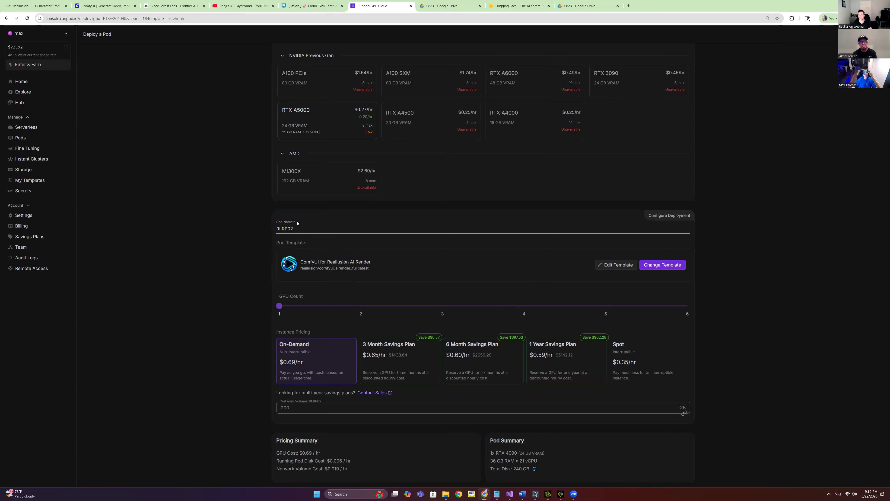
{"action": "scroll", "coordinate": [736, 302], "scroll_direction": "down", "scroll_amount": 1}
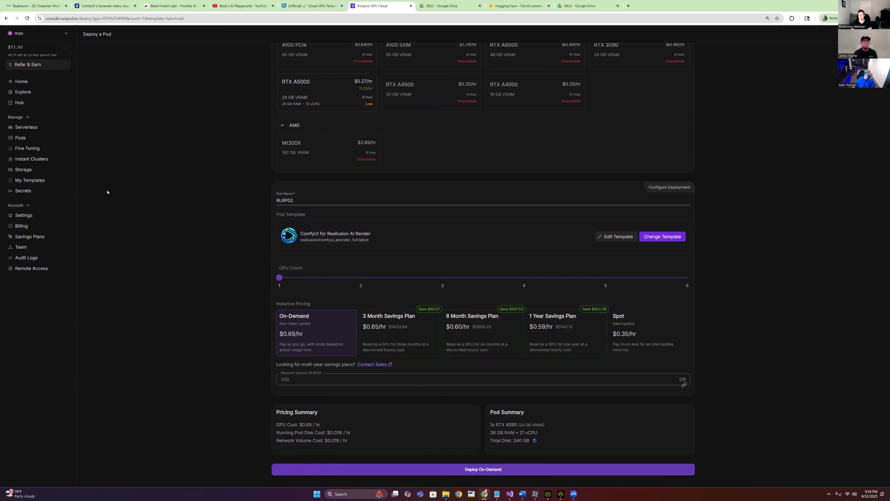
Switch to Hugging Face and go to Access Tokens through the account menu
{"action": "double_click", "coordinate": [769, 9]}
{"action": "left_click", "coordinate": [547, 85]}
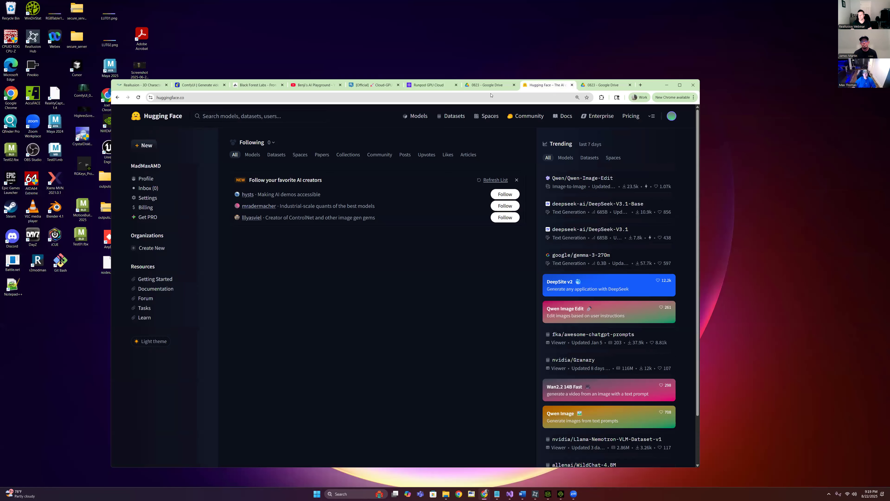
{"action": "left_click", "coordinate": [679, 85]}
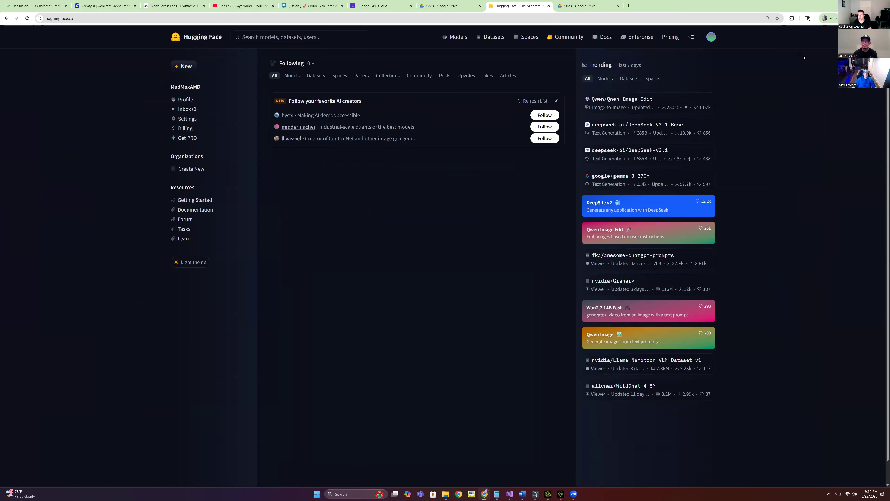
{"action": "left_click", "coordinate": [711, 38]}
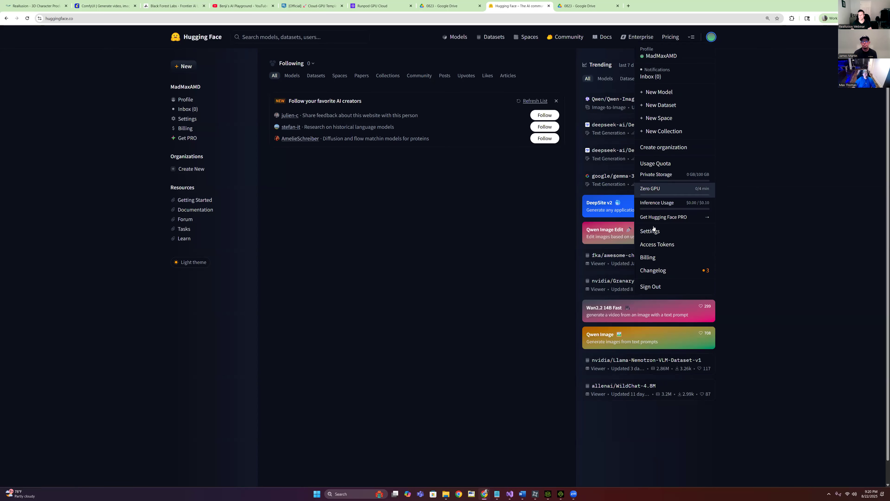
{"action": "left_click", "coordinate": [661, 246]}
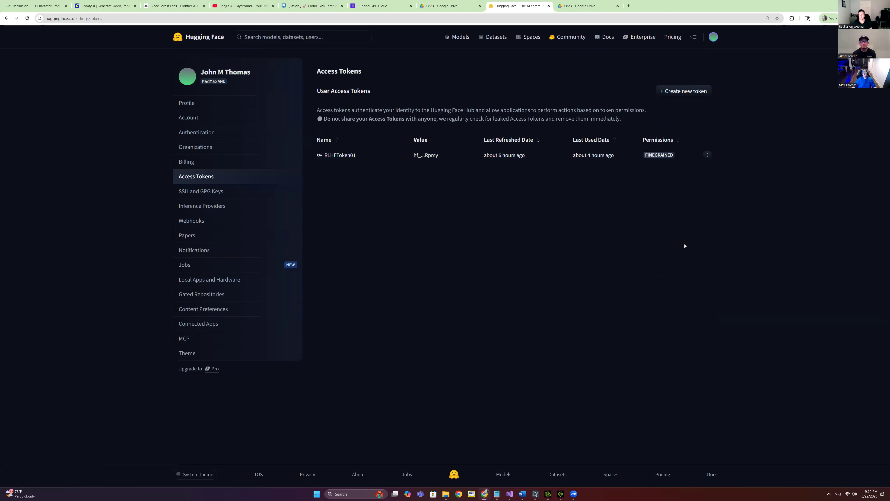
Name a new token RLRP02Token with read access to personal and public gated repositories
{"action": "left_click", "coordinate": [686, 91]}
{"action": "left_click", "coordinate": [370, 141]}
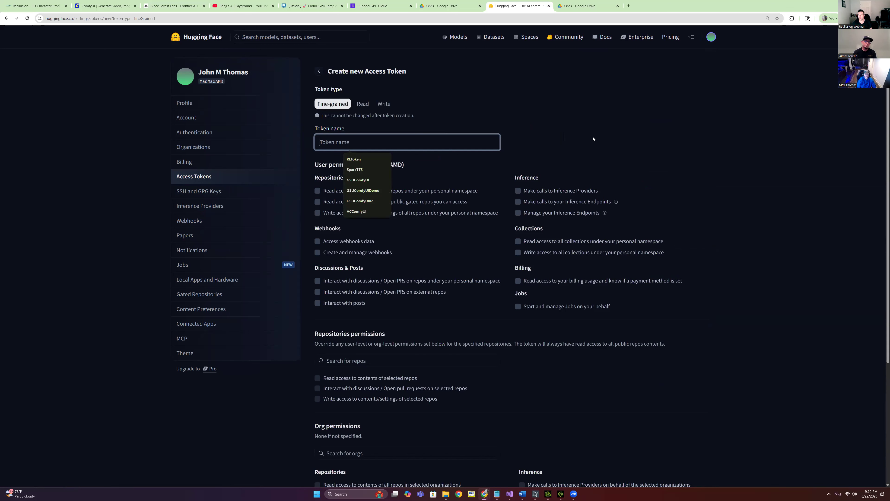
{"action": "type", "text": "RLRP"}
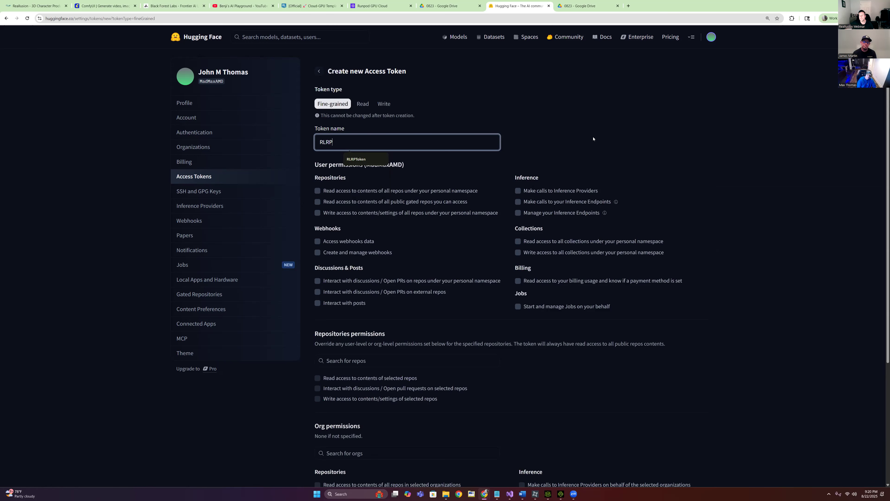
{"action": "type", "text": "02Token"}
{"action": "left_click", "coordinate": [722, 203]}
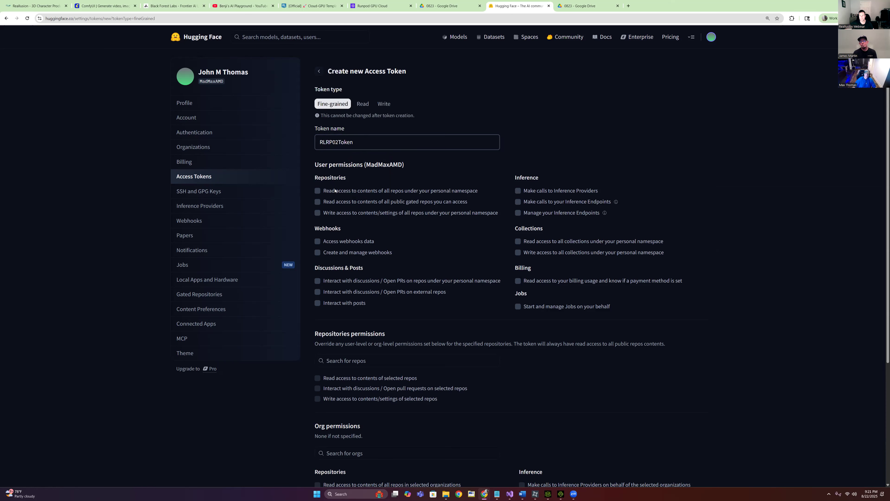
{"action": "left_click", "coordinate": [319, 192]}
{"action": "left_click", "coordinate": [322, 201]}
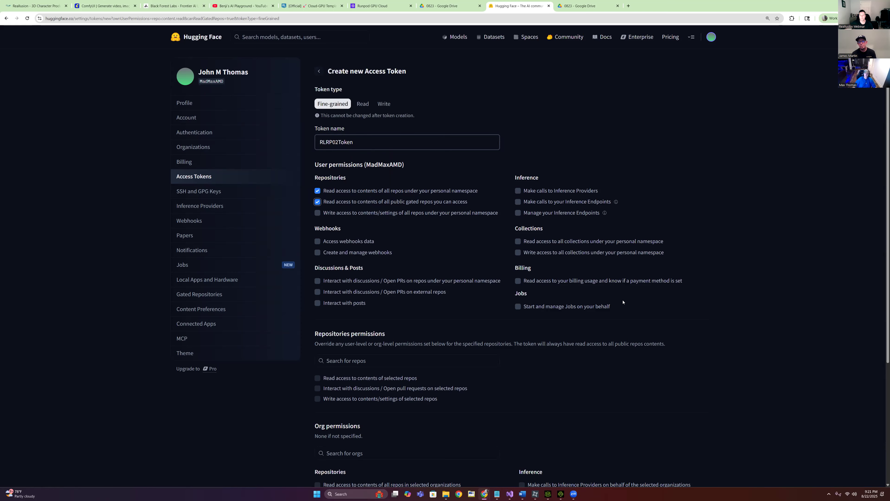
Create the token, copy its value, and return to the RunPod deploy page
{"action": "scroll", "coordinate": [736, 326], "scroll_direction": "down", "scroll_amount": 5}
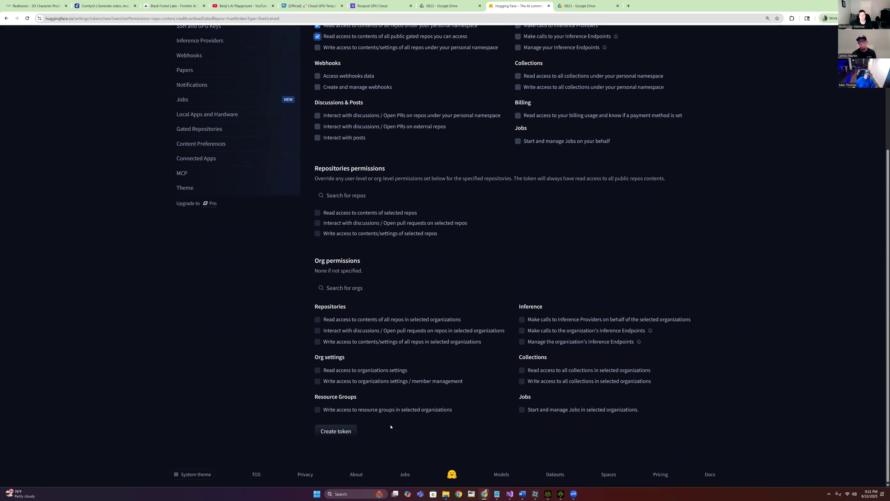
{"action": "left_click", "coordinate": [340, 432]}
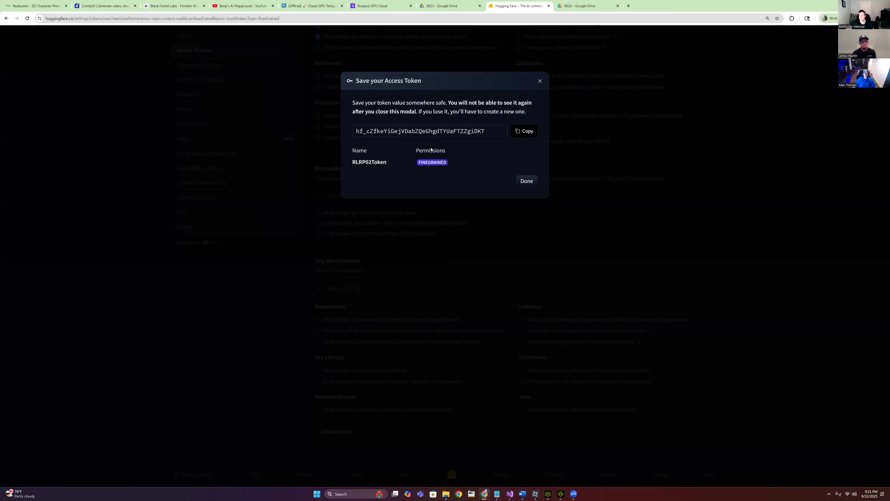
{"action": "left_click", "coordinate": [528, 132]}
{"action": "double_click", "coordinate": [781, 10]}
{"action": "left_click", "coordinate": [414, 89]}
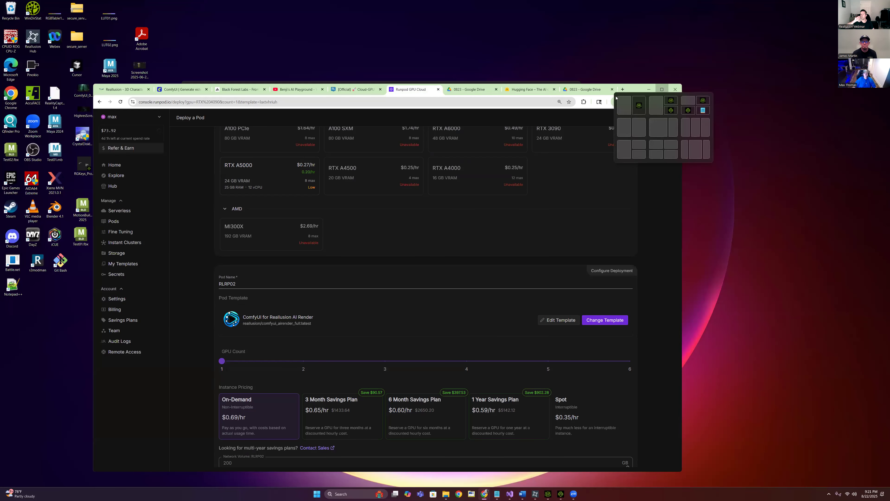
Open RunPod's Secrets page in a new tab
{"action": "left_click", "coordinate": [662, 89]}
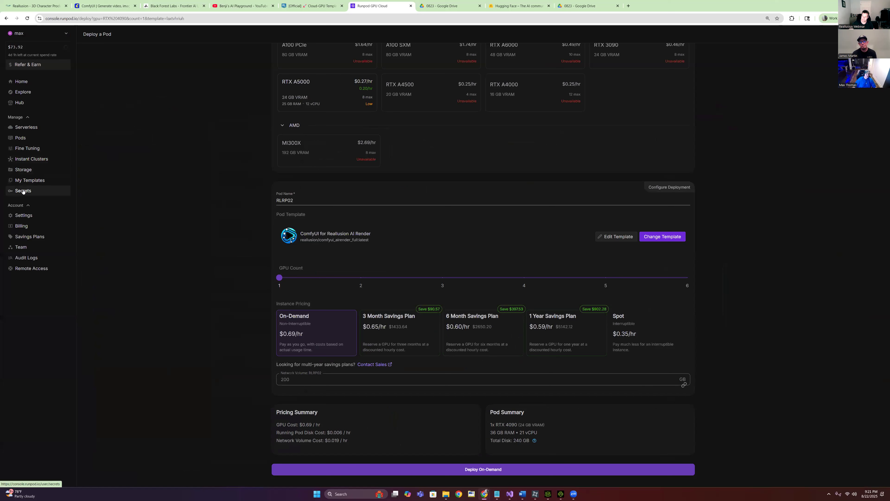
{"action": "right_click", "coordinate": [22, 191]}
{"action": "left_click", "coordinate": [42, 198]}
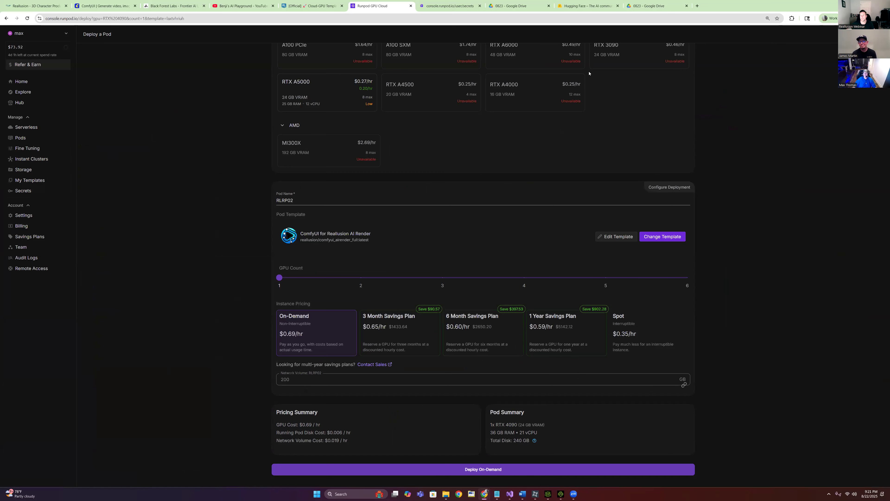
{"action": "key", "text": "ctrl+Tab"}
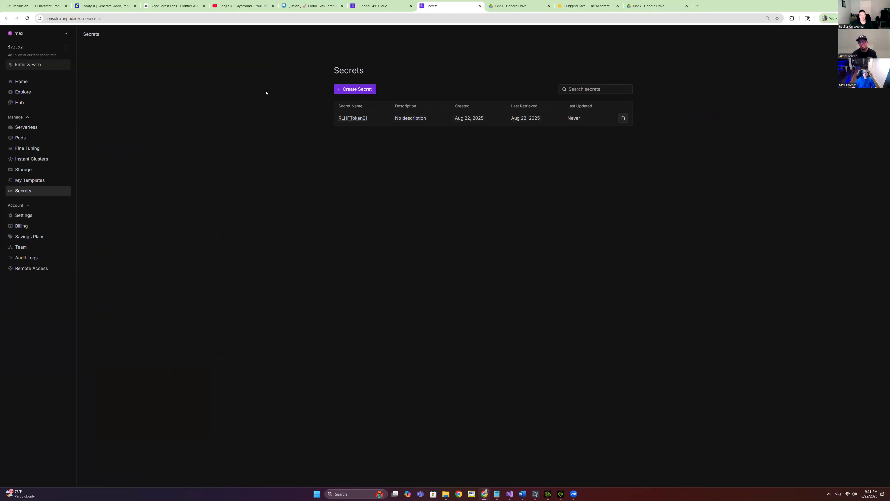
Create a secret named RLRP02Secret with the pasted Hugging Face token as its value
{"action": "left_click", "coordinate": [351, 92]}
{"action": "left_click", "coordinate": [415, 127]}
{"action": "right_click", "coordinate": [411, 133]}
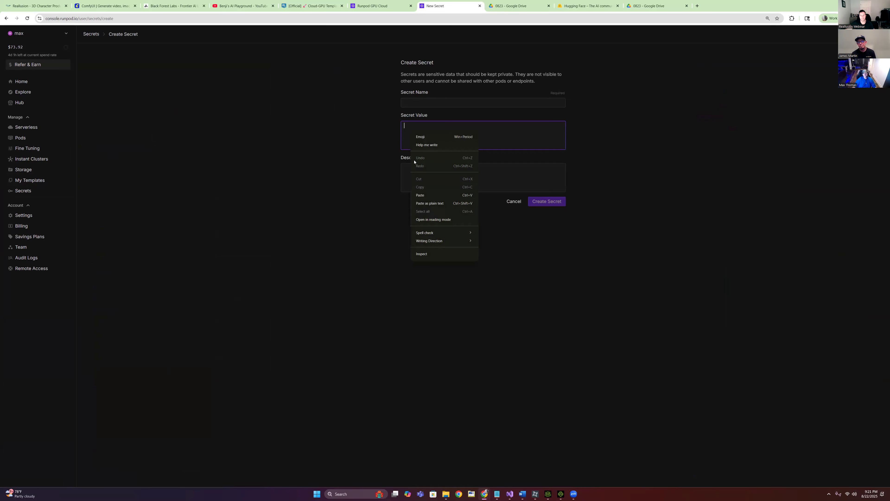
{"action": "left_click", "coordinate": [420, 195]}
{"action": "left_click", "coordinate": [501, 102]}
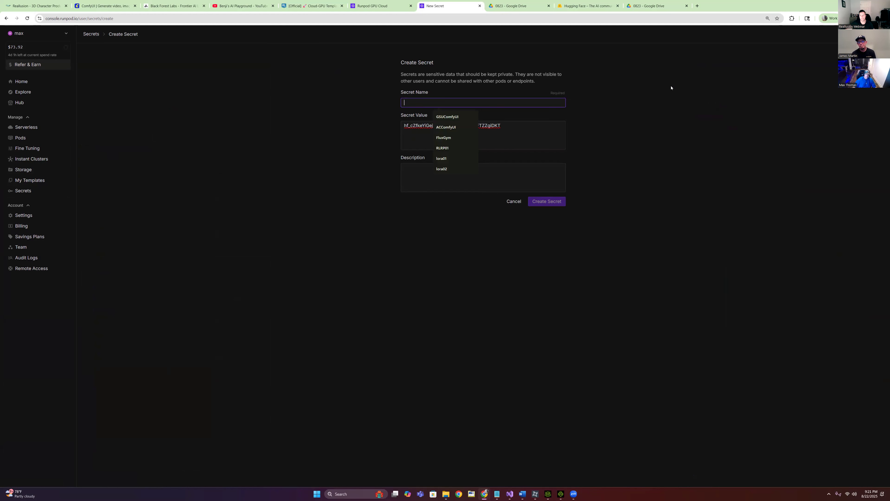
{"action": "left_click", "coordinate": [443, 148]}
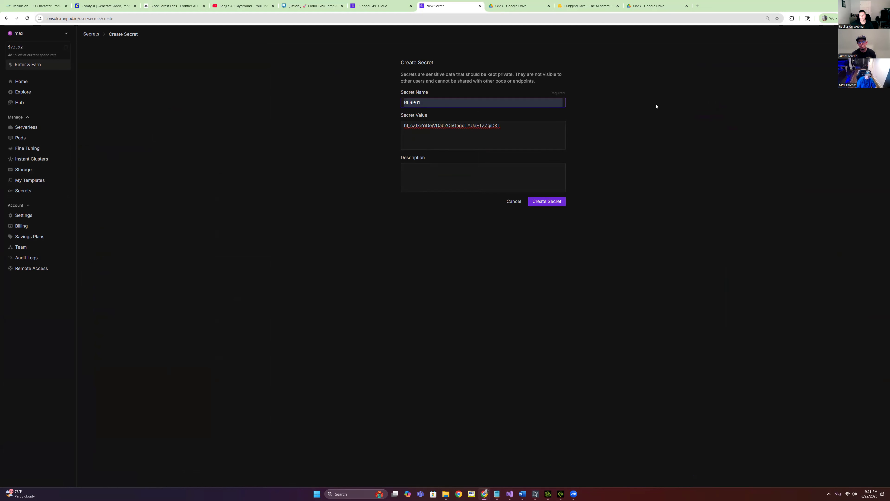
{"action": "key", "text": "BackSpace"}
{"action": "type", "text": "2Secret"}
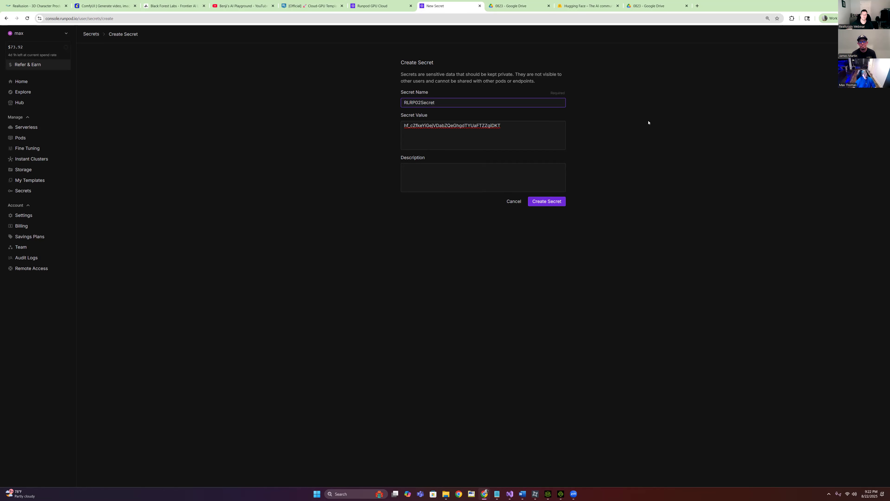
{"action": "key", "text": "Tab"}
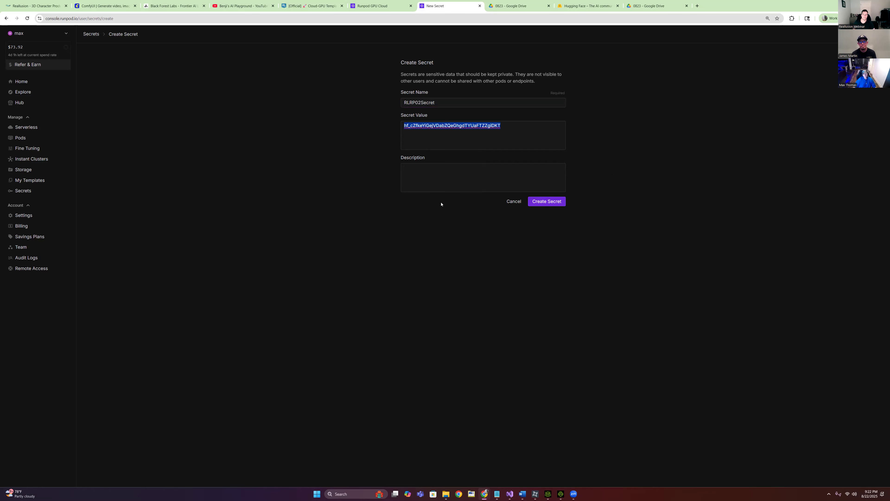
{"action": "left_click", "coordinate": [552, 205]}
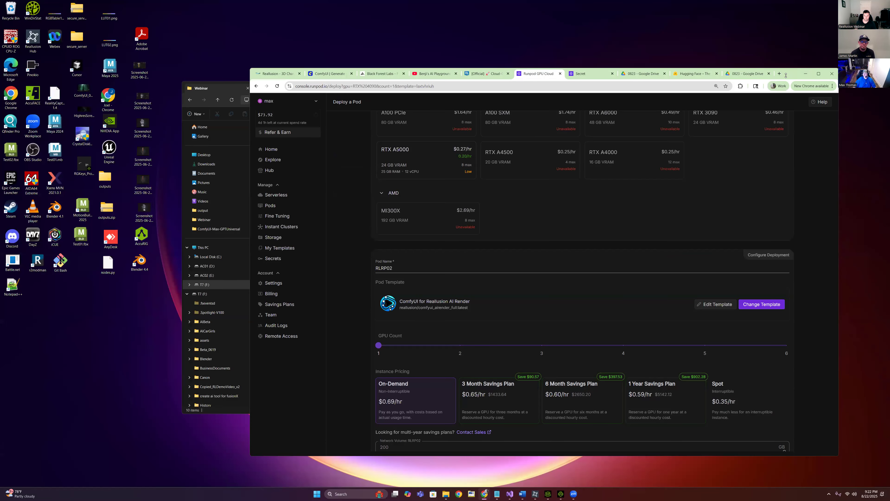
Edit the template overrides to set the container disk to 100 GB
{"action": "double_click", "coordinate": [741, 67]}
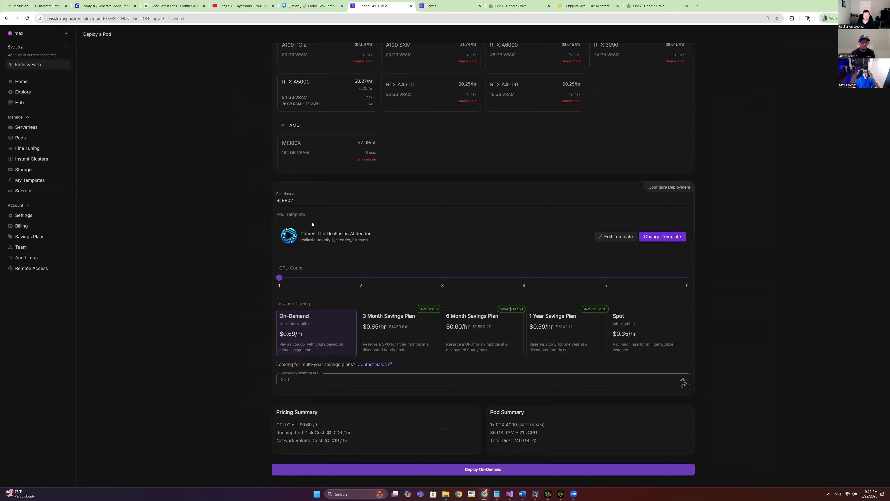
{"action": "scroll", "coordinate": [399, 240], "scroll_direction": "up", "scroll_amount": 5}
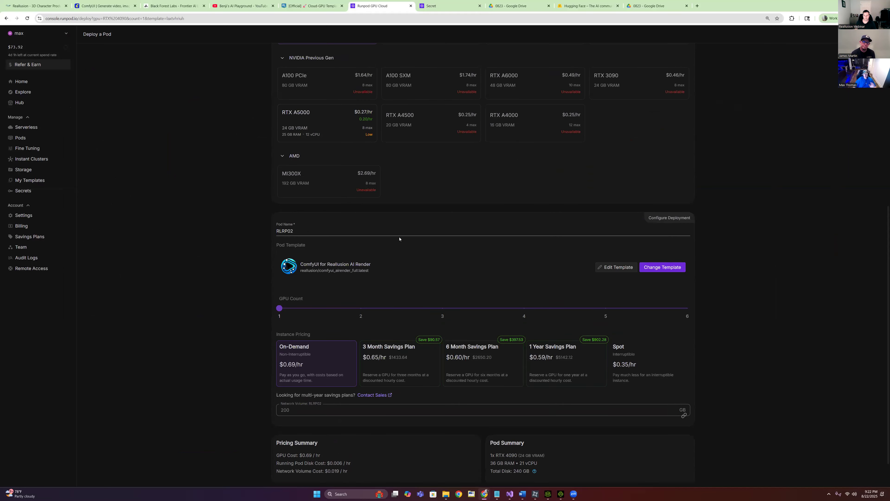
{"action": "scroll", "coordinate": [764, 309], "scroll_direction": "down", "scroll_amount": 4}
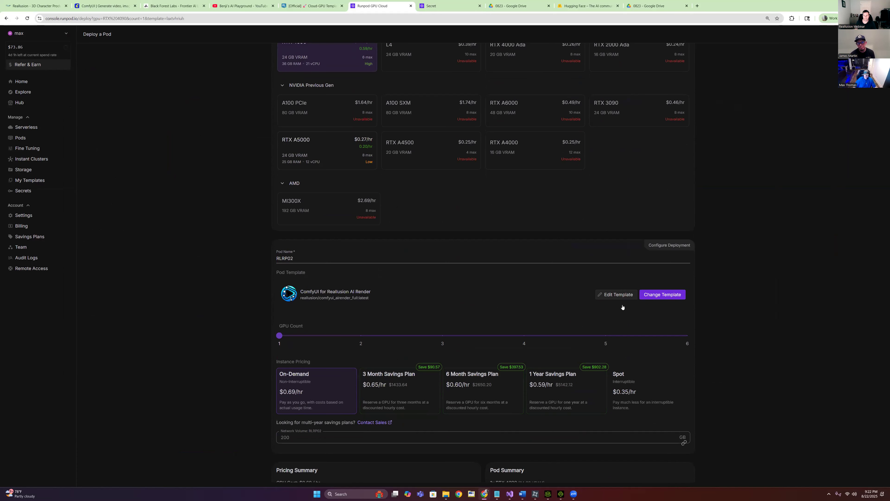
{"action": "left_click", "coordinate": [613, 297]}
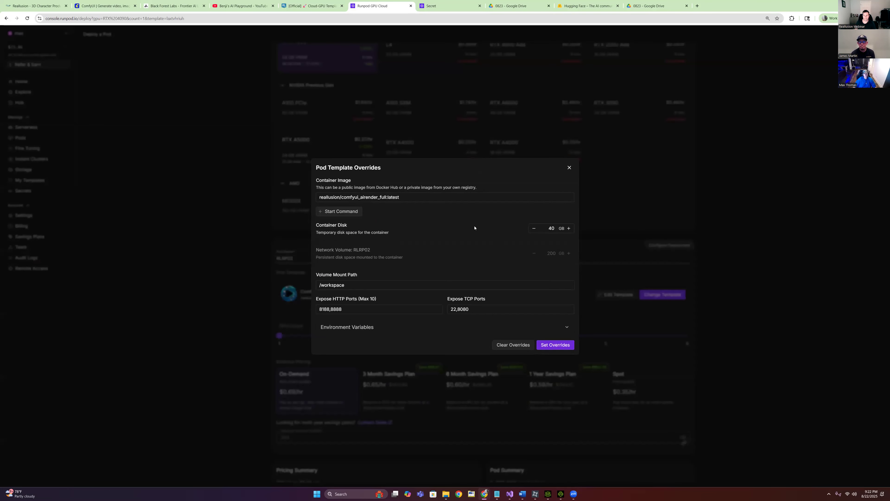
{"action": "double_click", "coordinate": [555, 229]}
{"action": "type", "text": "100"}
{"action": "left_click", "coordinate": [465, 227]}
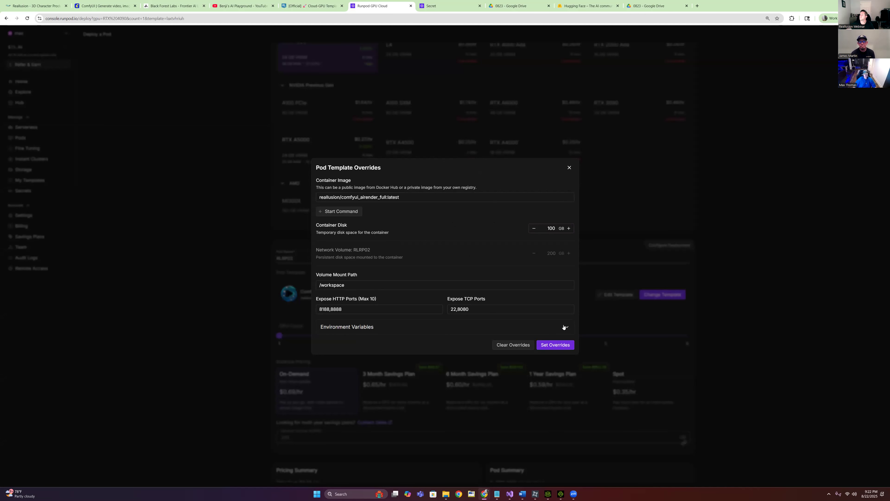
Link the HF_TOKEN environment variable to the RLRP02Secret secret
{"action": "left_click", "coordinate": [565, 327]}
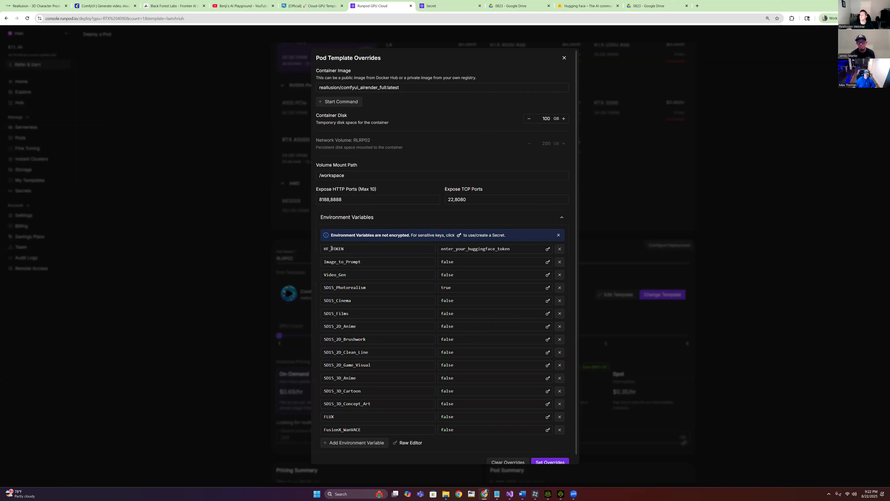
{"action": "left_click", "coordinate": [349, 249]}
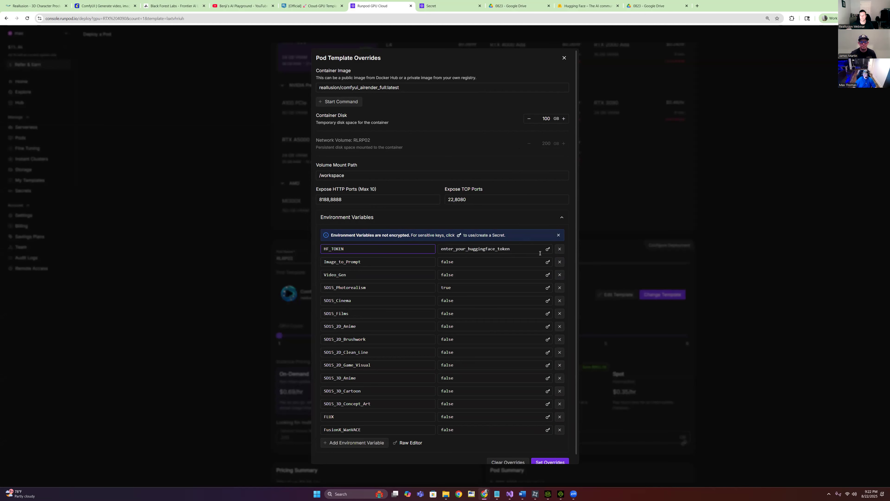
{"action": "left_click", "coordinate": [548, 249]}
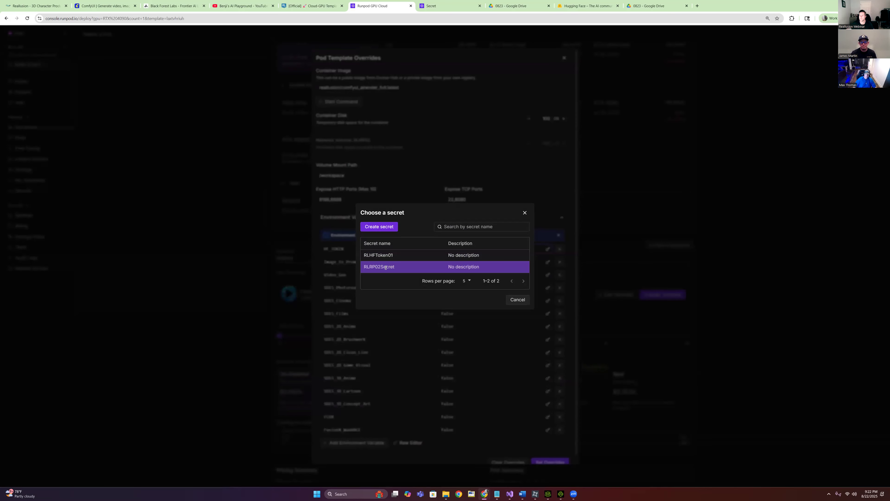
{"action": "left_click", "coordinate": [386, 268]}
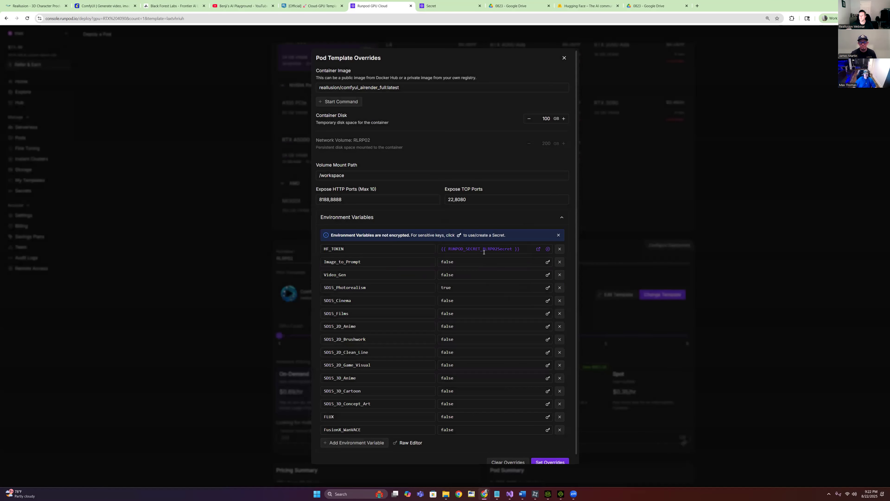
Set FLUX to true, apply the overrides, and deploy the pod on demand
{"action": "scroll", "coordinate": [376, 277], "scroll_direction": "down", "scroll_amount": 1}
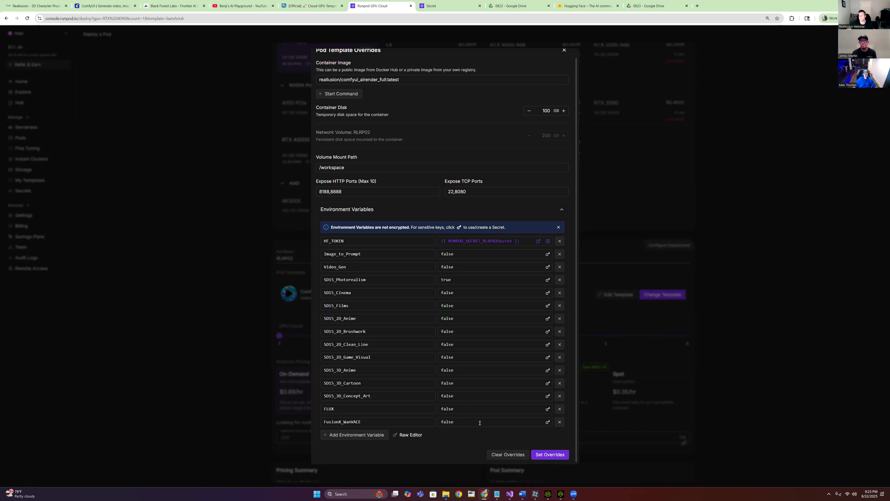
{"action": "left_click_drag", "start_coordinate": [456, 409], "coordinate": [432, 410]}
{"action": "type", "text": "true"}
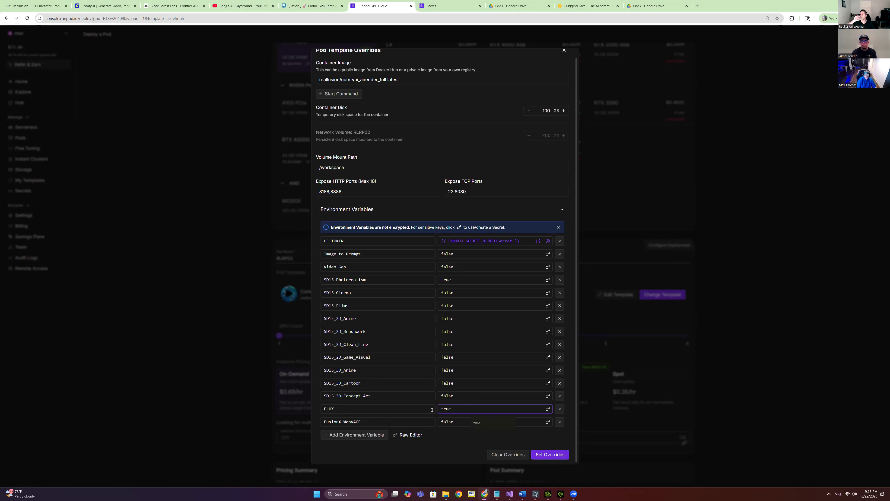
{"action": "left_click", "coordinate": [418, 411]}
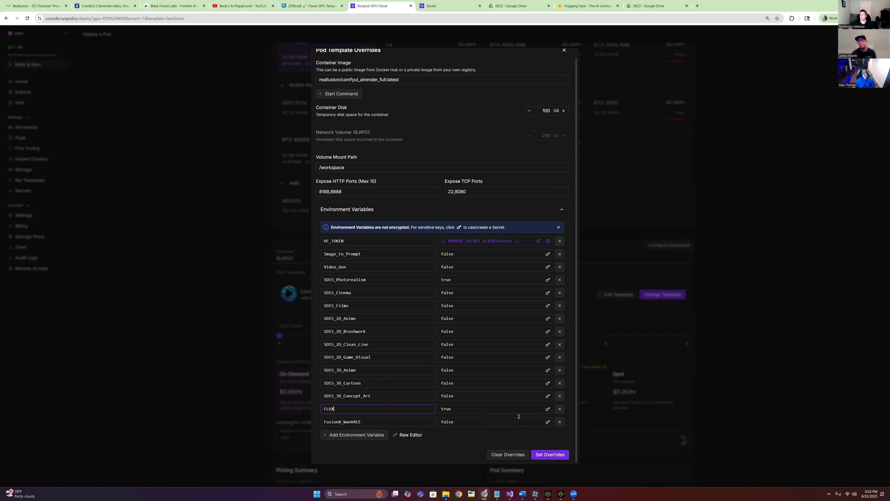
{"action": "left_click", "coordinate": [550, 454]}
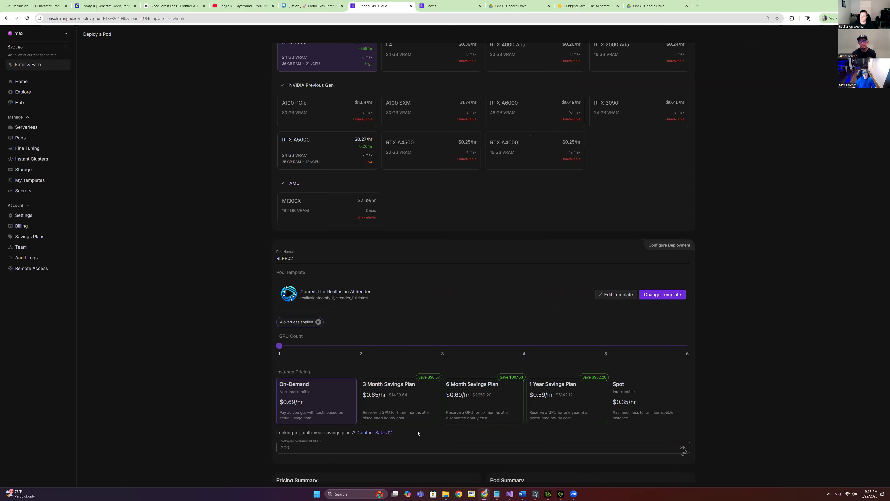
{"action": "scroll", "coordinate": [704, 344], "scroll_direction": "down", "scroll_amount": 2}
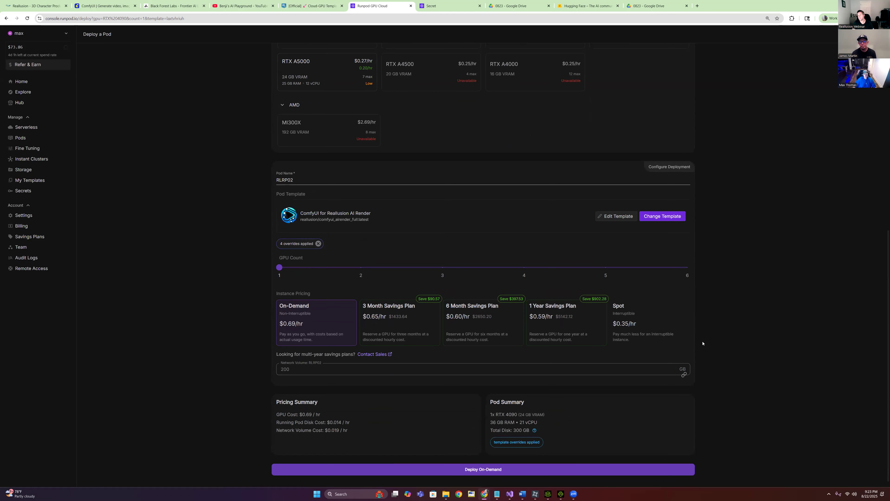
{"action": "left_click", "coordinate": [484, 471]}
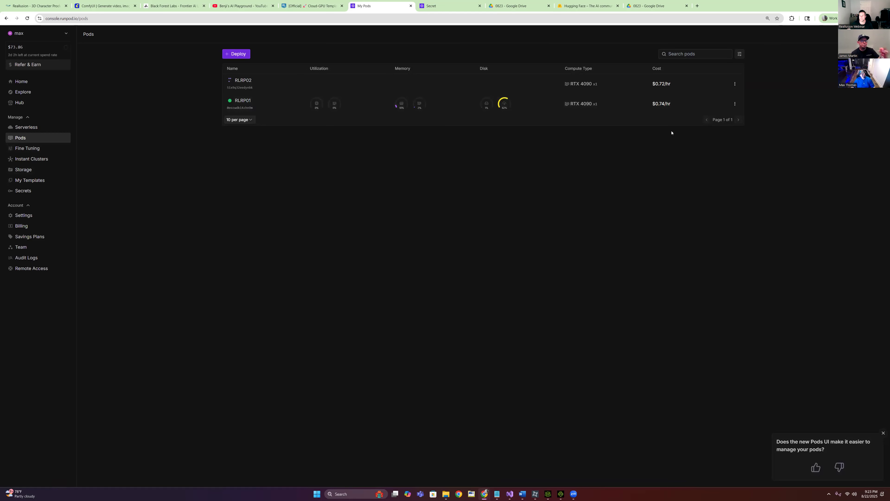
Open the RLRP02 pod's startup logs, glance at the RLRP02Secret page, then return to the logs
{"action": "left_click", "coordinate": [235, 84]}
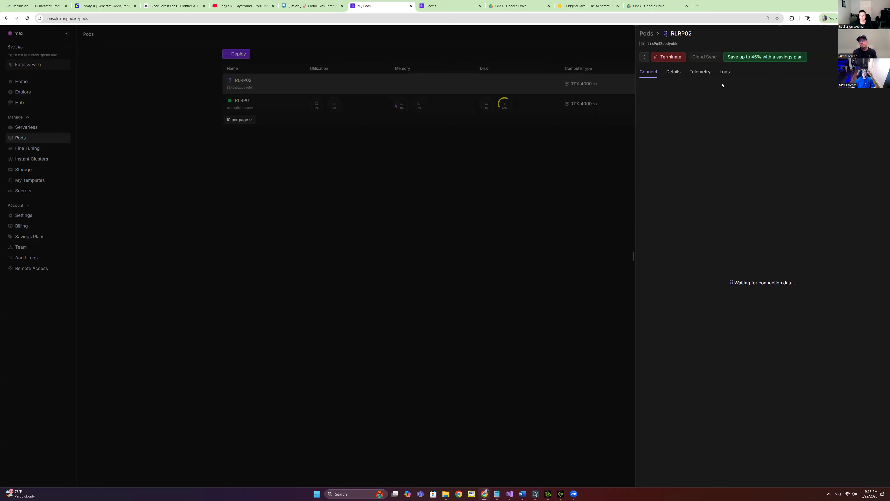
{"action": "left_click", "coordinate": [725, 72]}
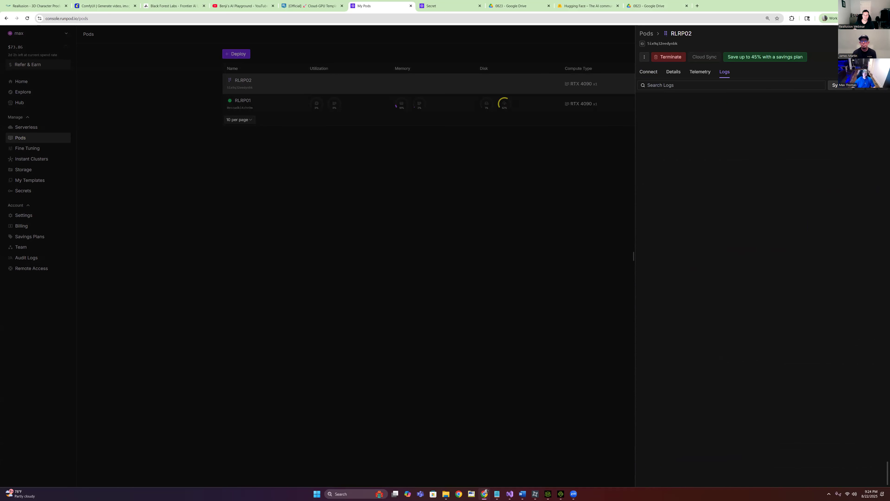
{"action": "left_click", "coordinate": [870, 5]}
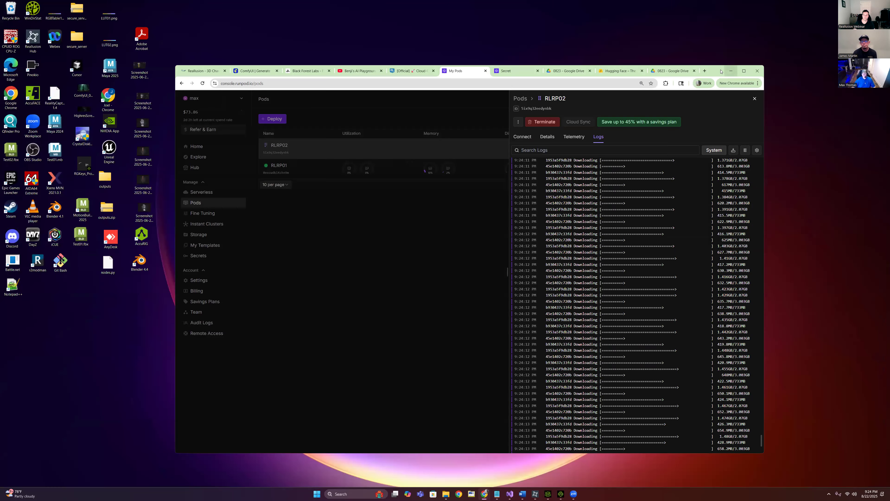
{"action": "left_click_drag", "start_coordinate": [716, 74], "coordinate": [689, 78]}
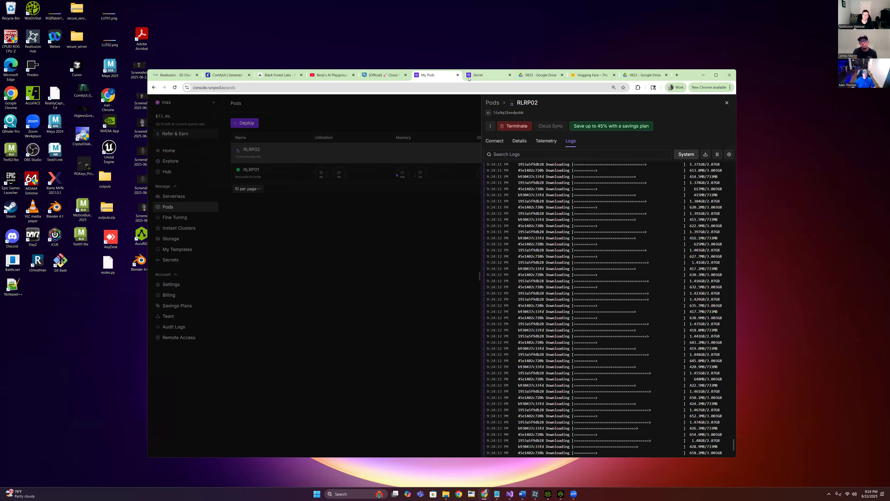
{"action": "left_click", "coordinate": [482, 76]}
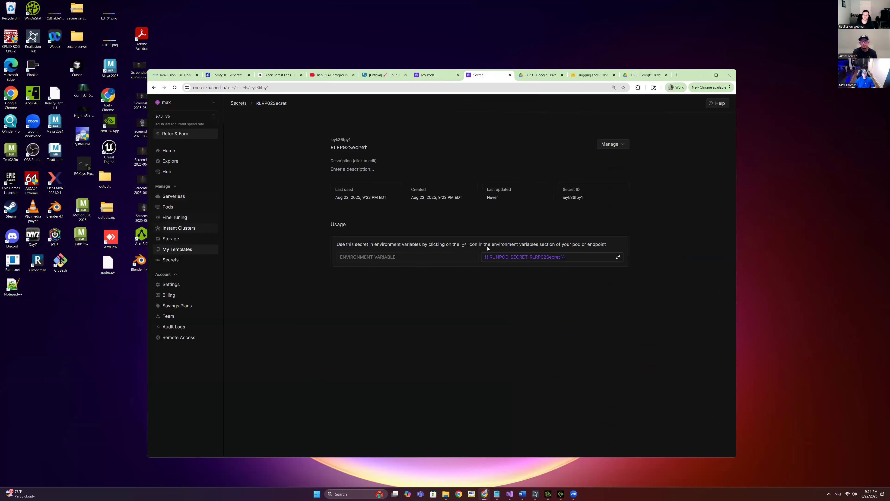
{"action": "left_click", "coordinate": [432, 76]}
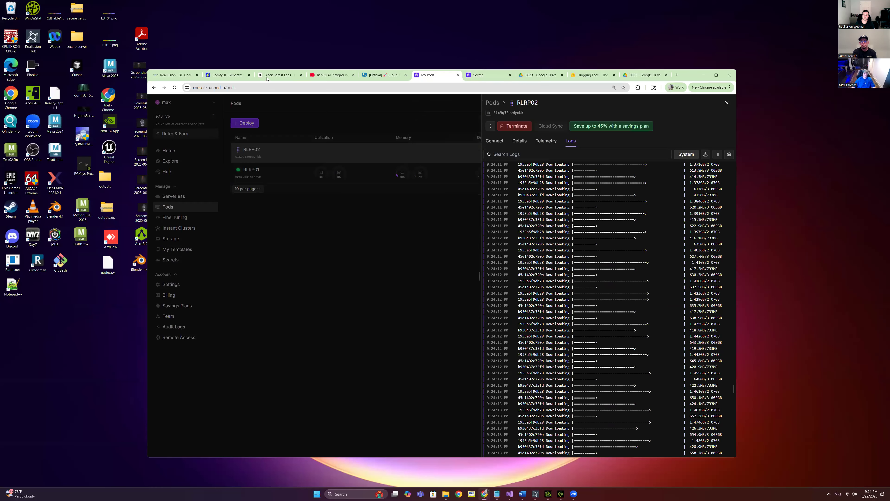
{"action": "left_click", "coordinate": [382, 75]}
Open the forum post's RunComfy Template link in a new tab and switch to it
{"action": "left_click", "coordinate": [716, 75]}
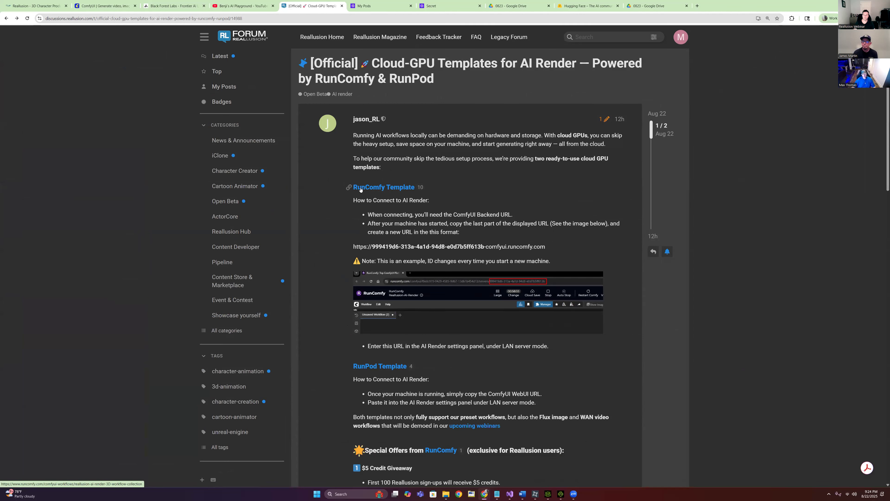
{"action": "right_click", "coordinate": [388, 189]}
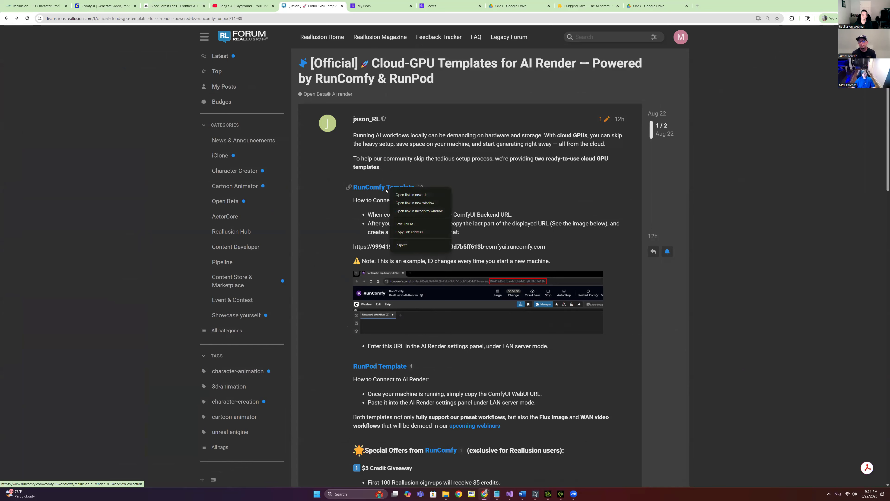
{"action": "left_click", "coordinate": [417, 195]}
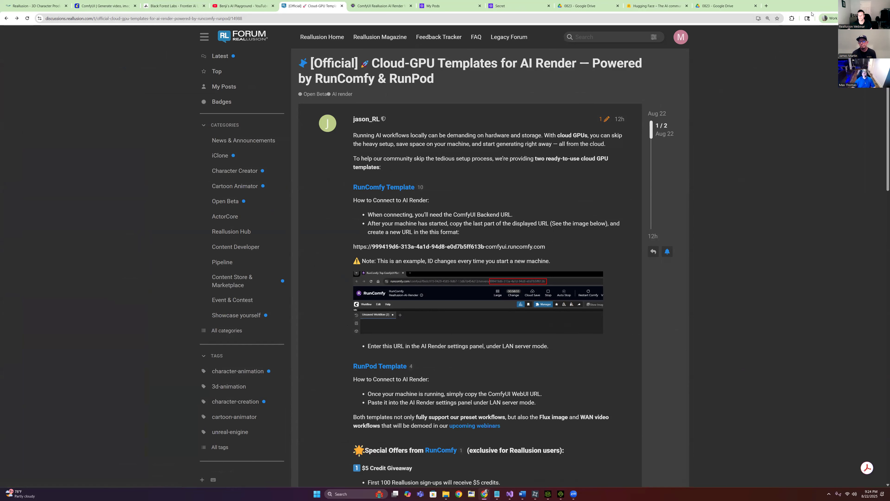
{"action": "left_click", "coordinate": [870, 6]}
{"action": "left_click", "coordinate": [487, 73]}
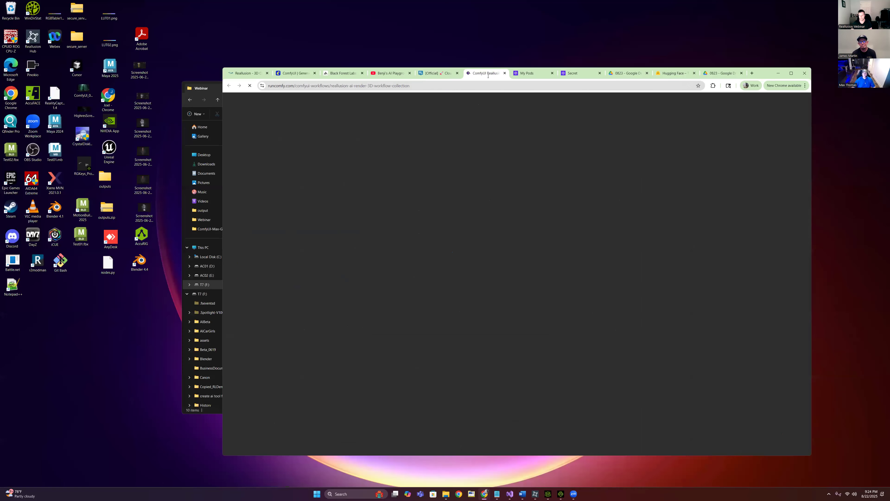
Run the Reallusion AI Render workflow on RunComfy's Large machine
{"action": "left_click", "coordinate": [791, 73]}
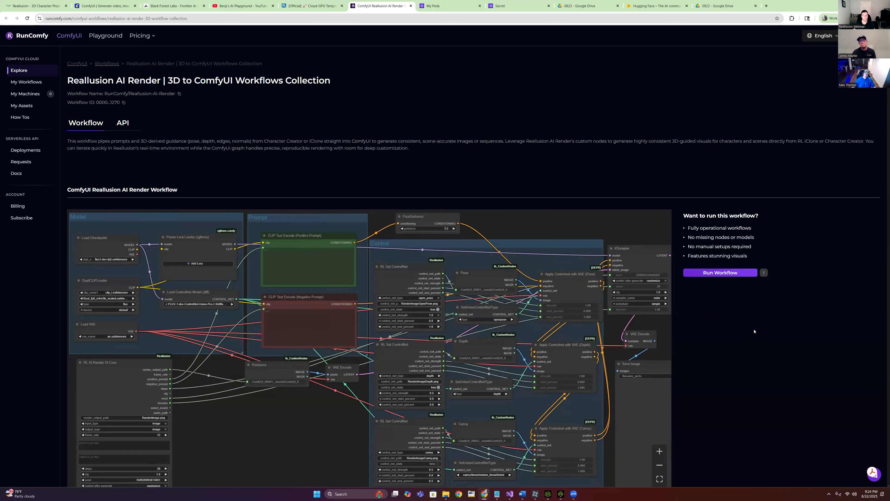
{"action": "scroll", "coordinate": [718, 280], "scroll_direction": "down", "scroll_amount": 3}
{"action": "scroll", "coordinate": [763, 279], "scroll_direction": "up", "scroll_amount": 2}
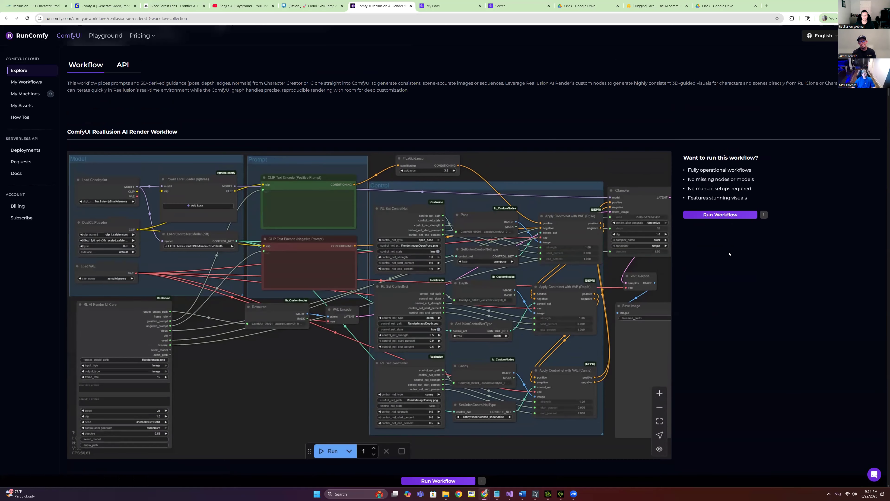
{"action": "left_click", "coordinate": [720, 214]}
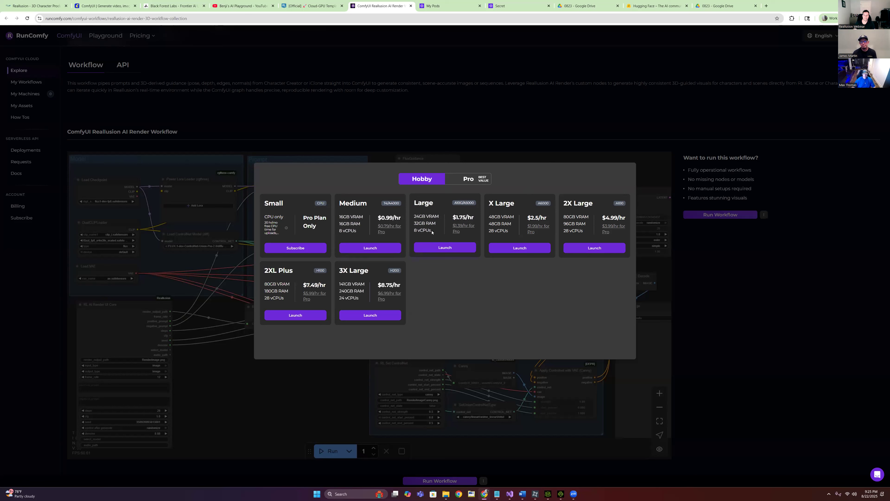
{"action": "left_click", "coordinate": [445, 248]}
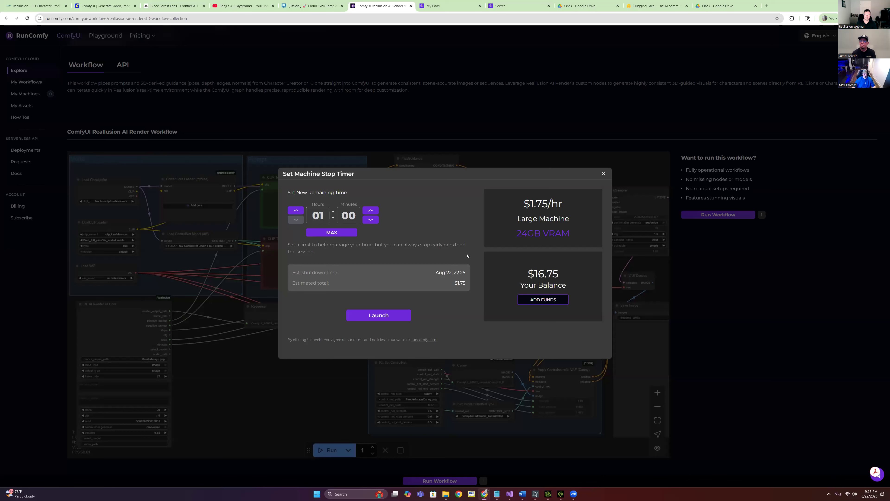
Launch the Large machine with a one-hour stop timer, then bring up iClone's Webinar01 project
{"action": "left_click", "coordinate": [376, 316]}
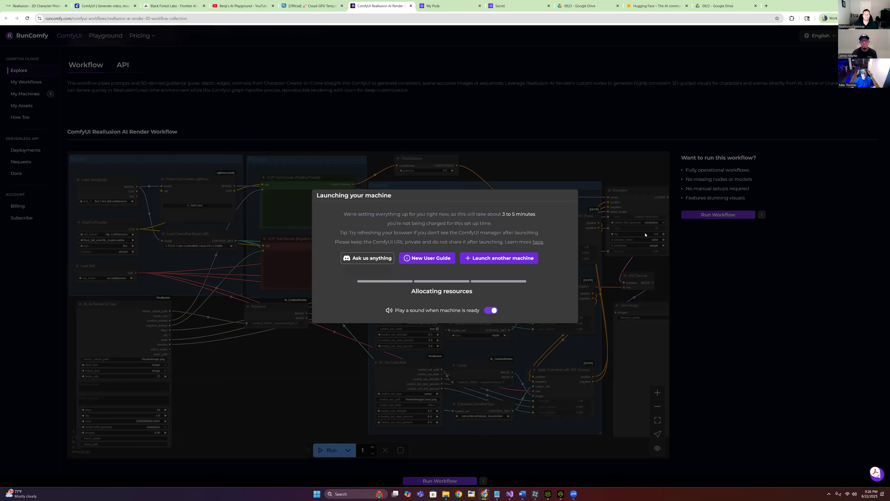
{"action": "mouse_move", "coordinate": [559, 493]}
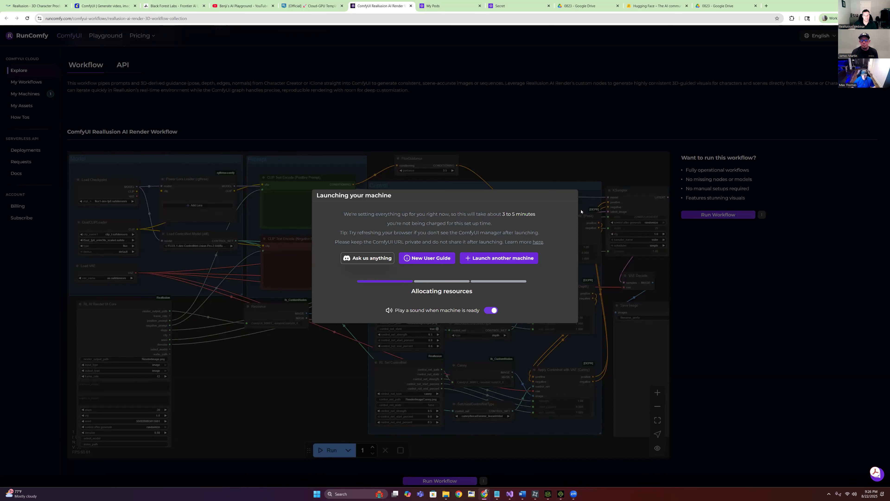
{"action": "left_click", "coordinate": [560, 493]}
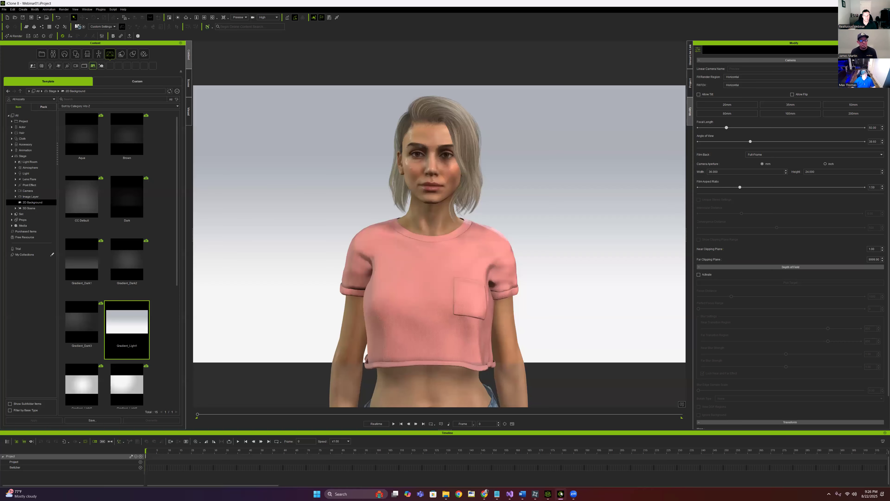
Search iClone's Animation library for 'dance' motions, then return to the RunComfy launch page
{"action": "left_click", "coordinate": [99, 54]}
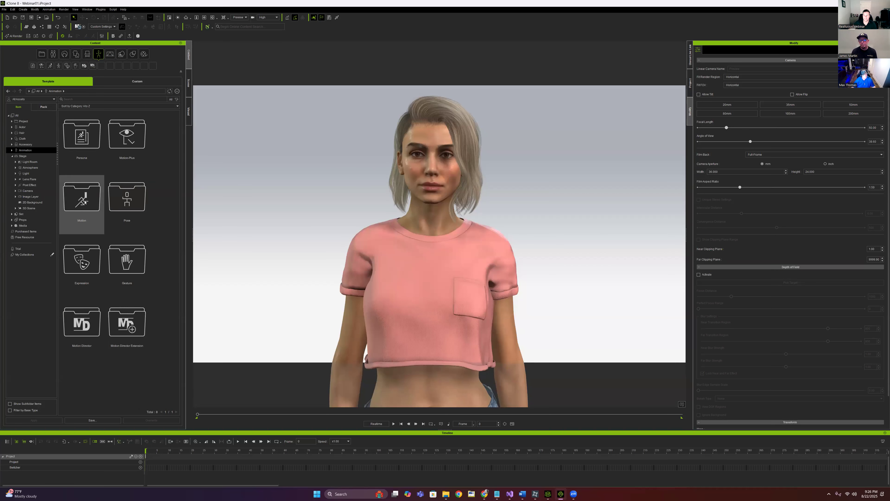
{"action": "left_click", "coordinate": [101, 99]}
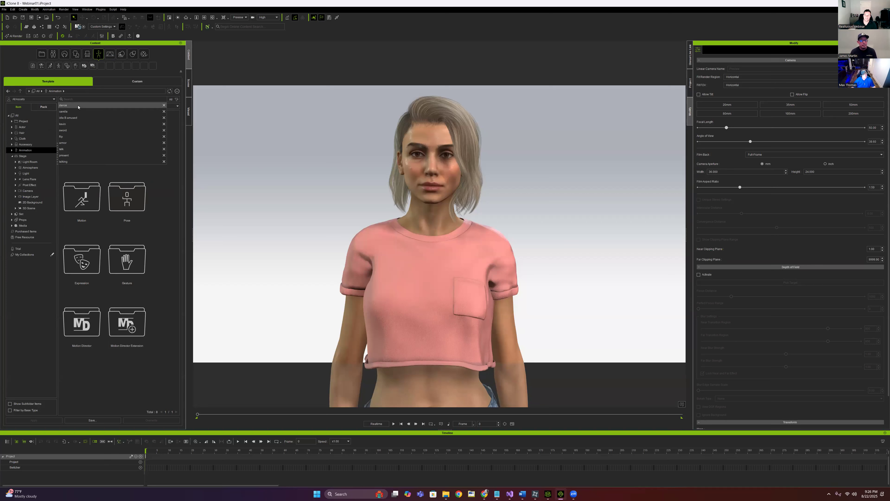
{"action": "left_click", "coordinate": [64, 105]}
{"action": "scroll", "coordinate": [157, 256], "scroll_direction": "down", "scroll_amount": 1}
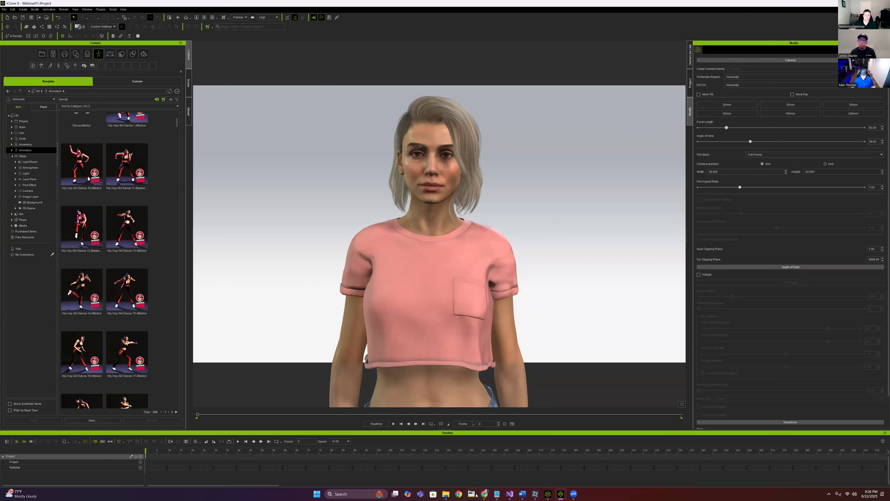
{"action": "mouse_move", "coordinate": [487, 496]}
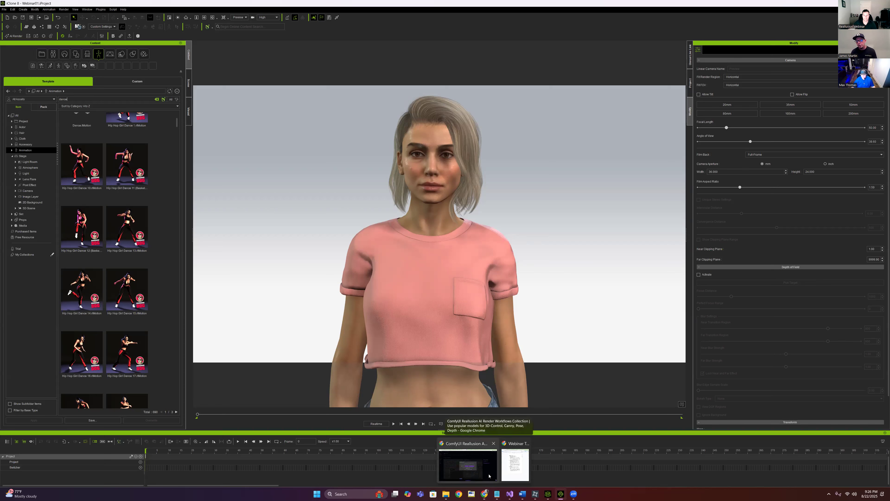
{"action": "left_click", "coordinate": [468, 464]}
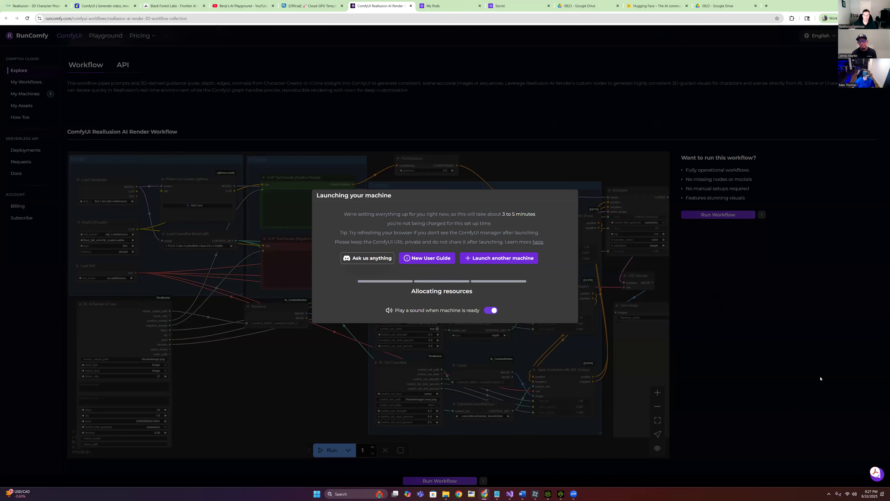
Check the Large machine's 'Setting up' status under My Machines, then switch to RunPod's pods
{"action": "left_click", "coordinate": [473, 385]}
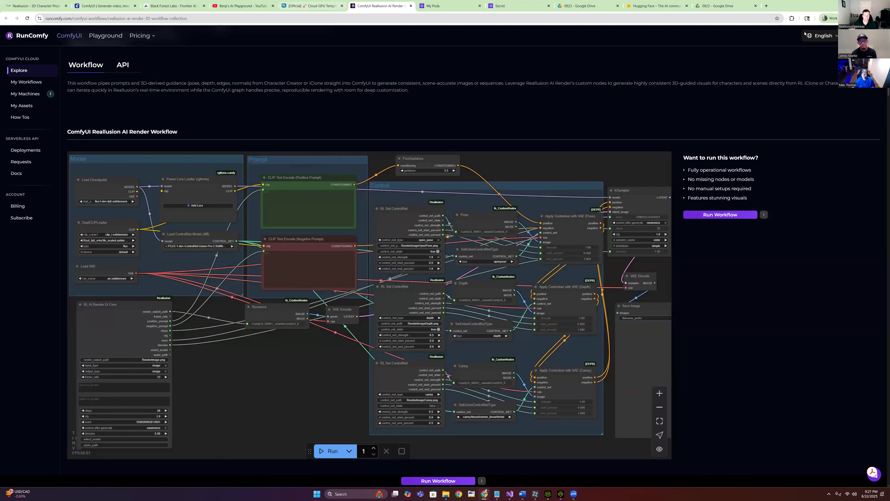
{"action": "left_click", "coordinate": [869, 6]}
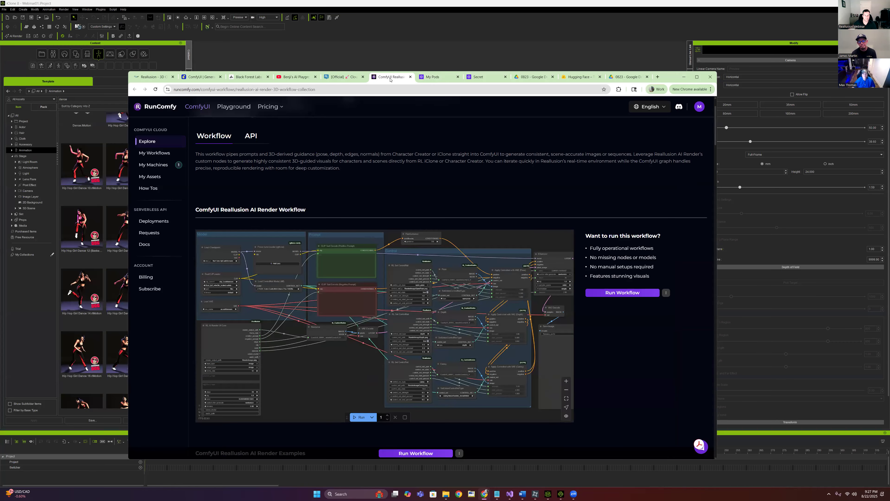
{"action": "left_click", "coordinate": [157, 165]}
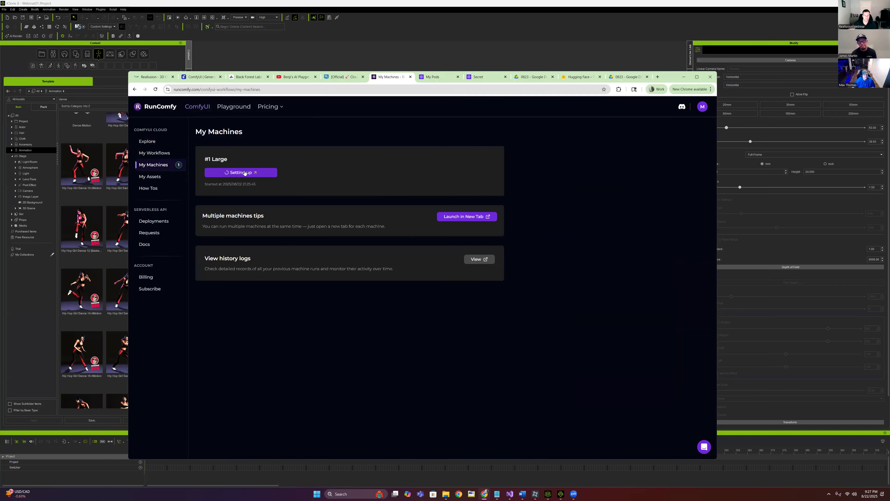
{"action": "left_click", "coordinate": [245, 173]}
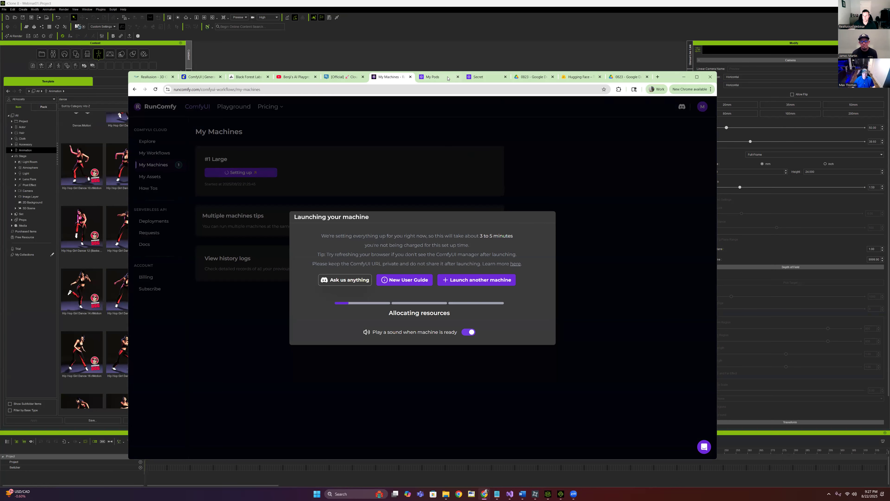
{"action": "left_click", "coordinate": [439, 76]}
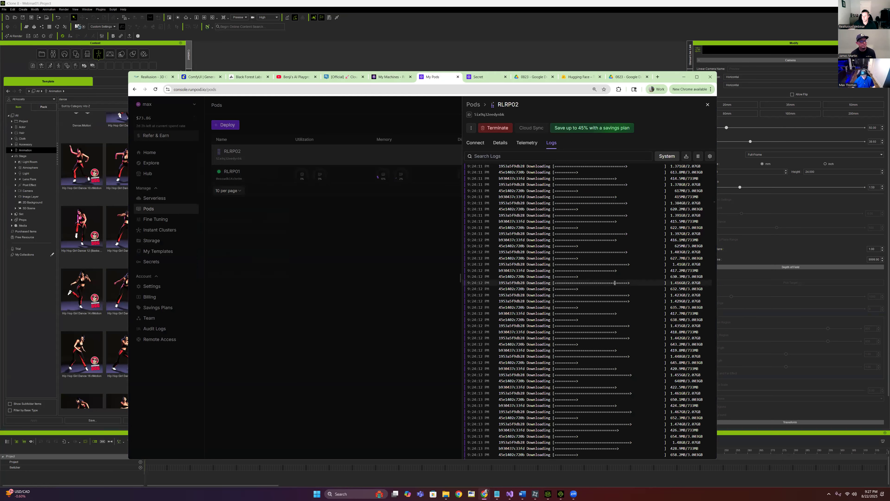
Scroll the RLRP02 pod logs to confirm the image is still downloading and extracting
{"action": "scroll", "coordinate": [615, 283], "scroll_direction": "down", "scroll_amount": 20}
{"action": "scroll", "coordinate": [617, 286], "scroll_direction": "down", "scroll_amount": 8}
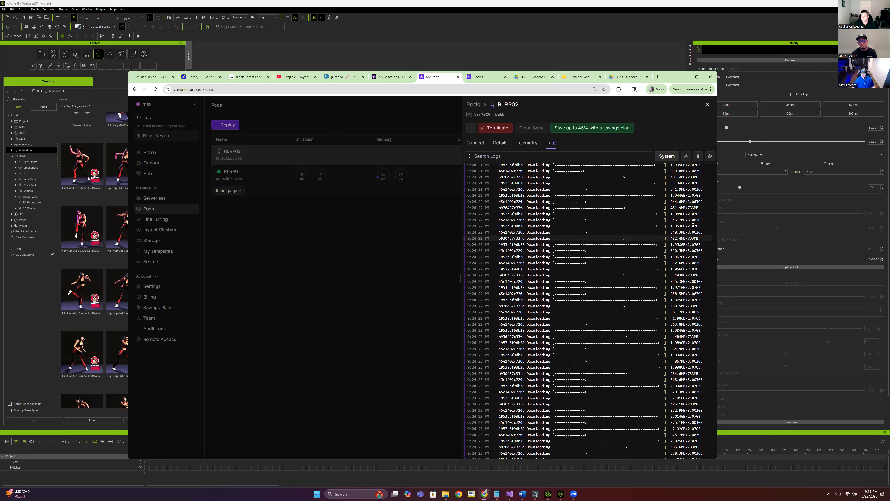
{"action": "left_click_drag", "start_coordinate": [714, 211], "coordinate": [710, 355]}
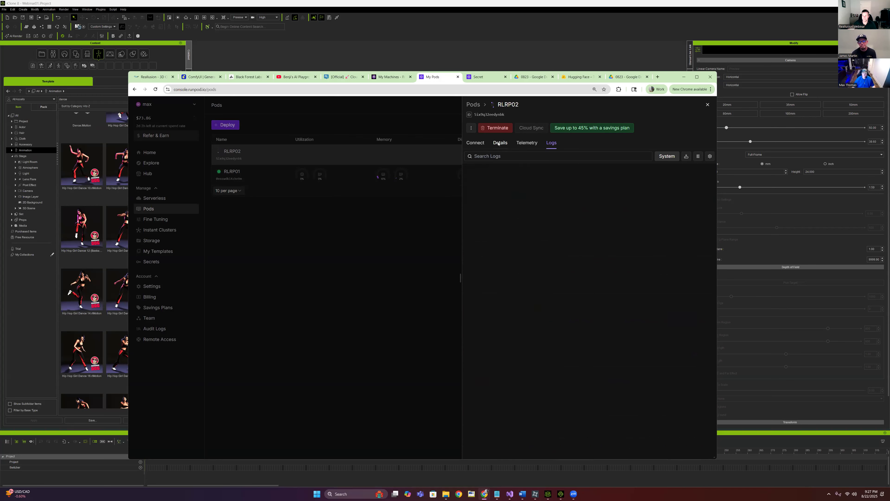
{"action": "left_click", "coordinate": [477, 143]}
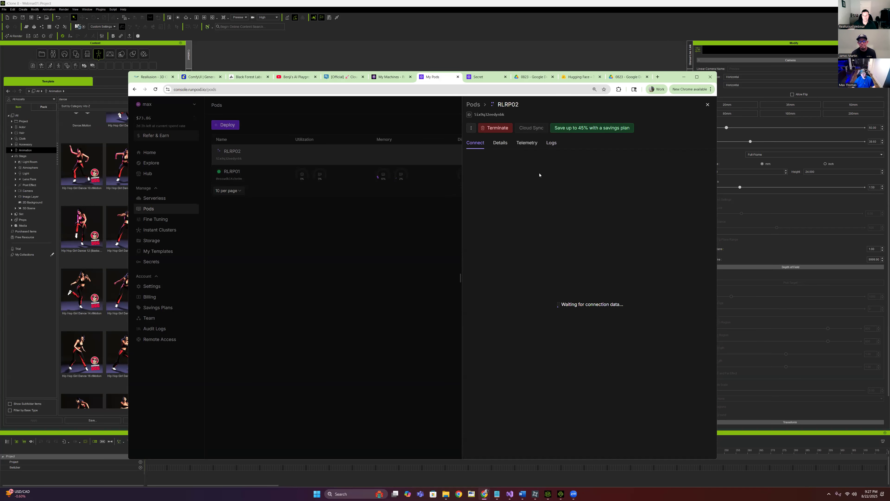
{"action": "left_click", "coordinate": [551, 143]}
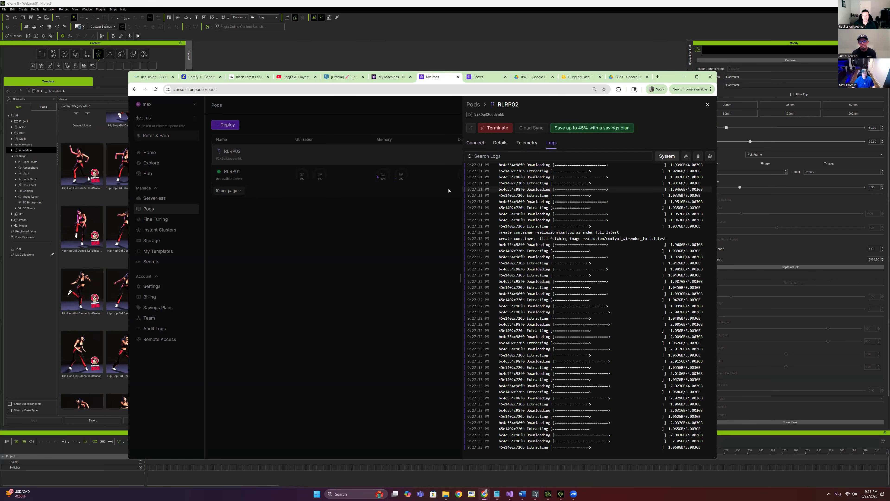
{"action": "left_click", "coordinate": [389, 78]}
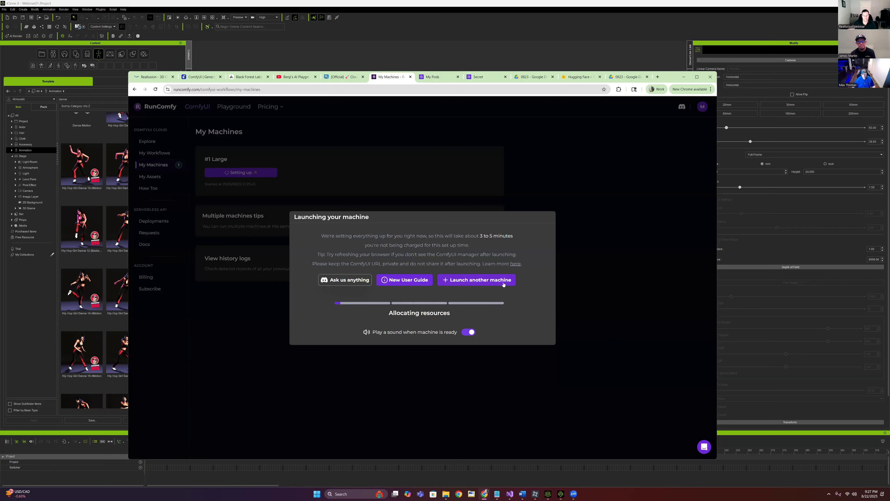
Reopen My Machines in a new tab and check the Large machine's setup progress
{"action": "left_click", "coordinate": [491, 280]}
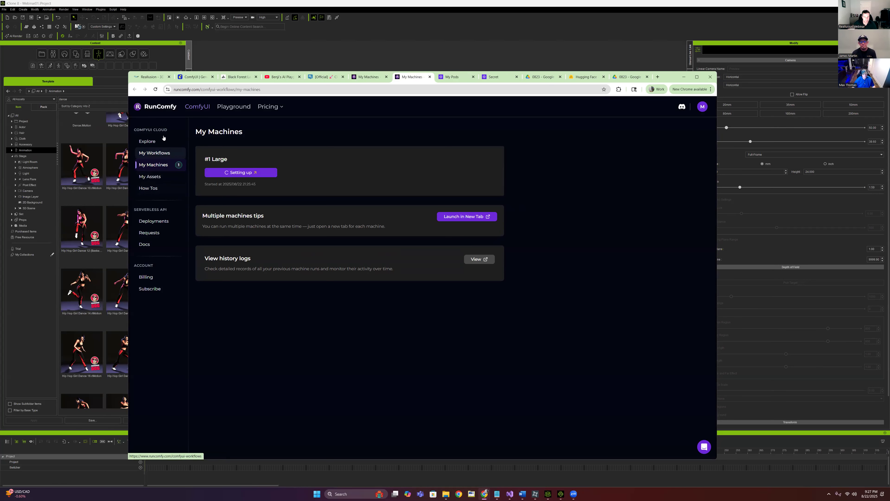
{"action": "left_click", "coordinate": [252, 172]}
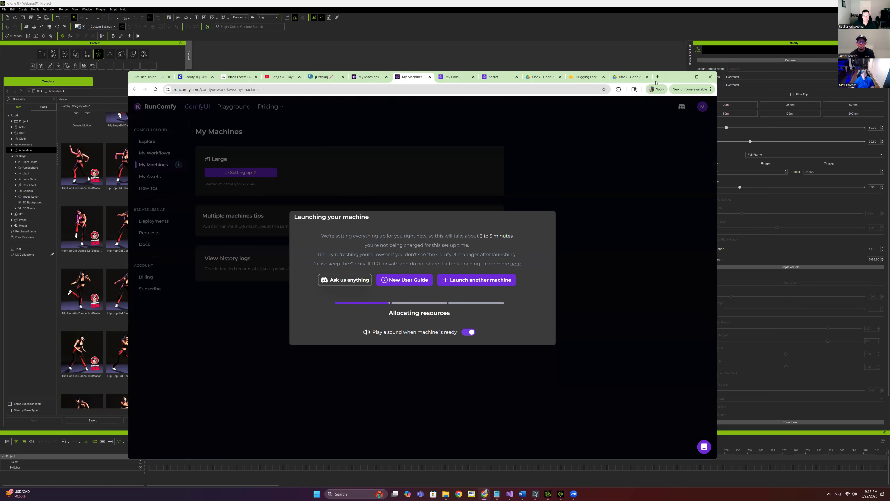
{"action": "left_click_drag", "start_coordinate": [656, 82], "coordinate": [644, 81]}
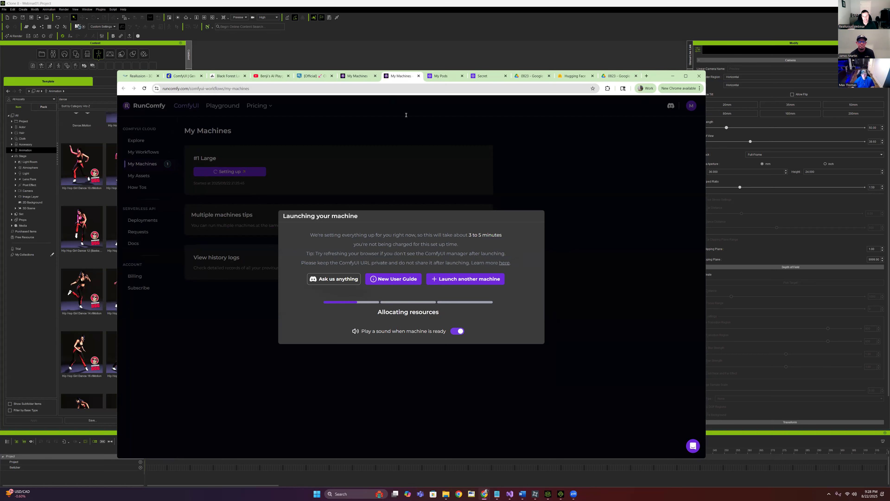
{"action": "left_click", "coordinate": [443, 76]}
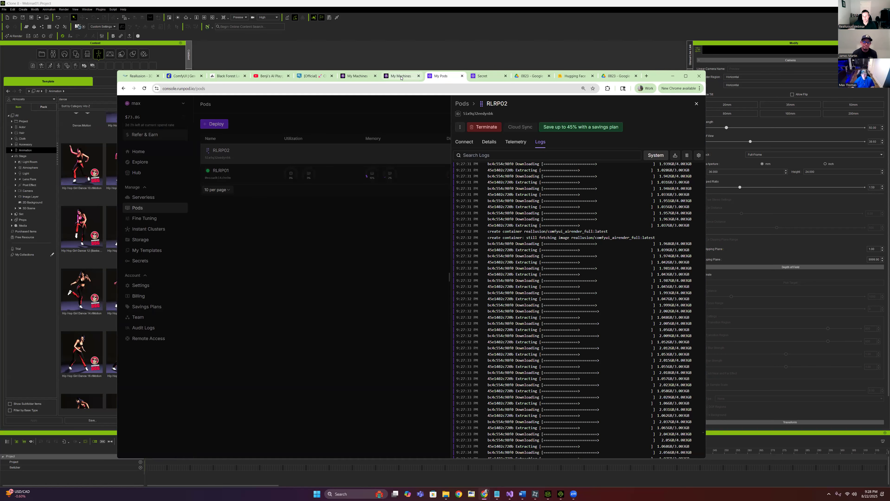
{"action": "mouse_move", "coordinate": [403, 77]}
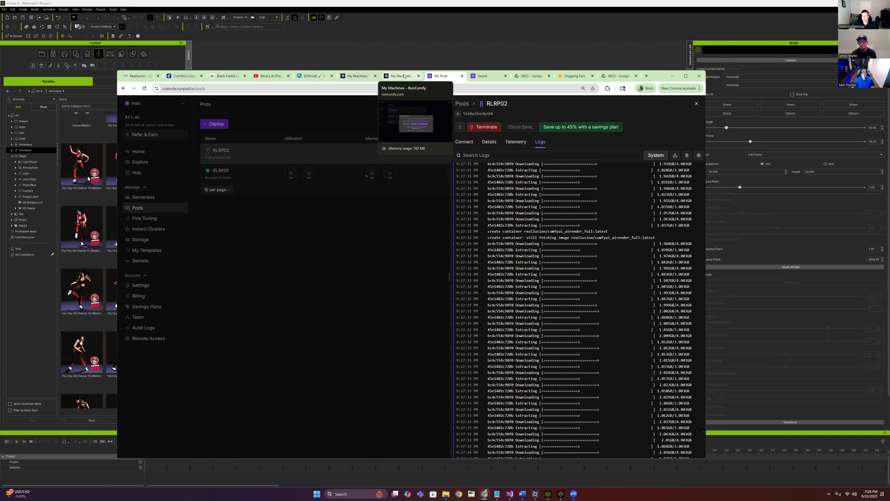
{"action": "left_click", "coordinate": [405, 77]}
{"action": "left_click", "coordinate": [444, 76]}
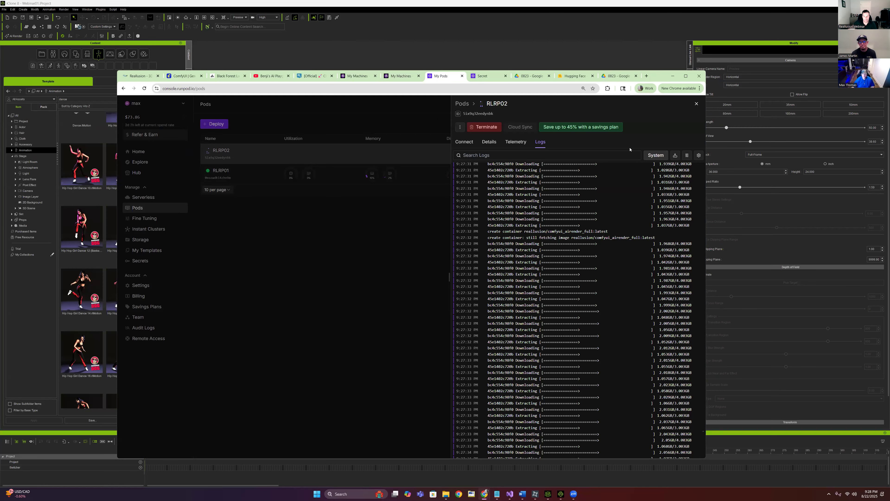
Close the RLRP02 logs and open RLRP01's ComfyUI on port 8188 in a new tab
{"action": "left_click", "coordinate": [696, 104]}
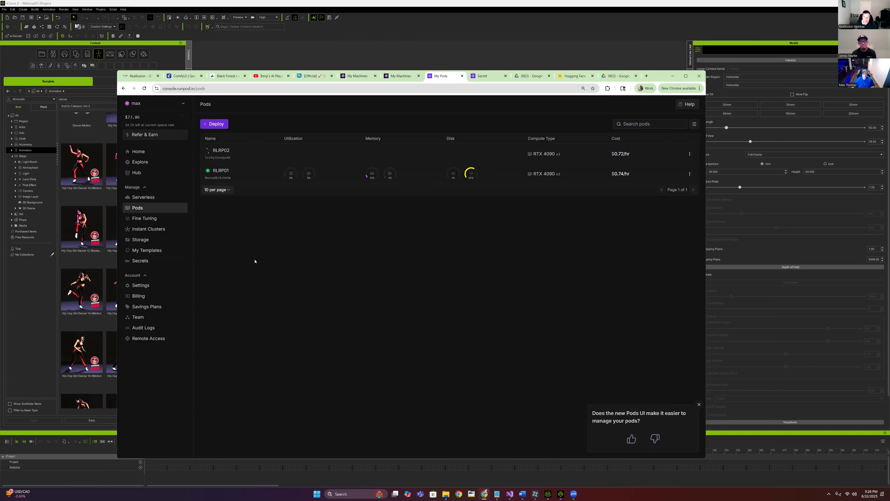
{"action": "left_click", "coordinate": [222, 174]}
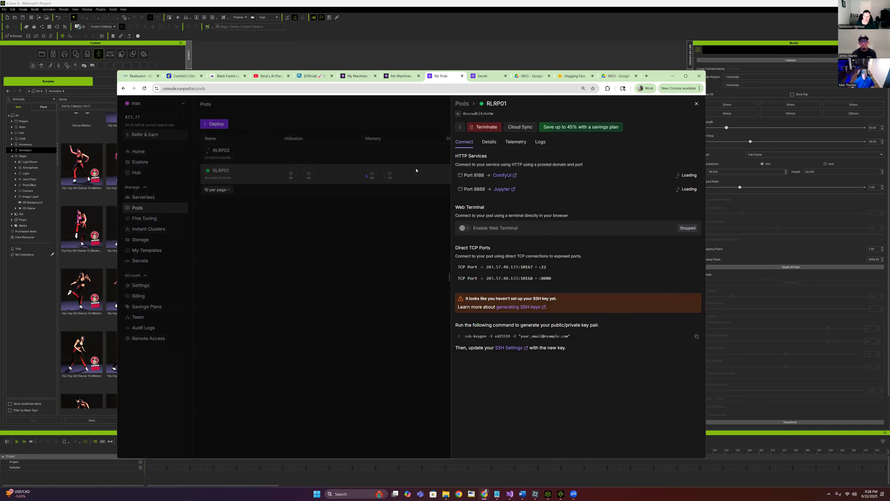
{"action": "left_click", "coordinate": [506, 175]}
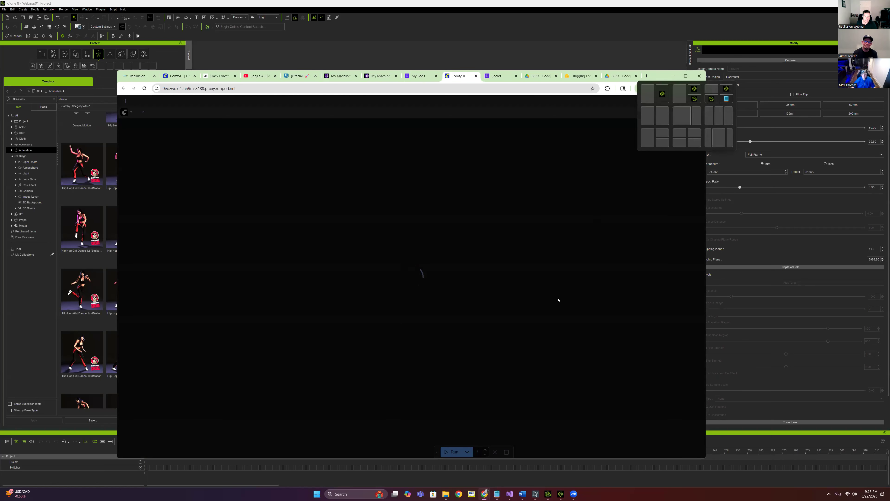
Arrange the Webinar folder beside ComfyUI and close the old Flux1DKreaRLV2 workflow
{"action": "left_click", "coordinate": [446, 493]}
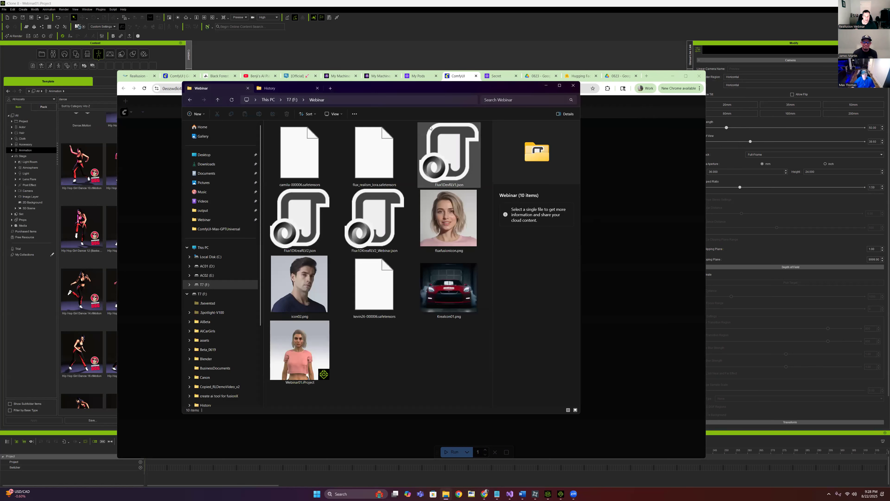
{"action": "left_click_drag", "start_coordinate": [467, 90], "coordinate": [479, 92]}
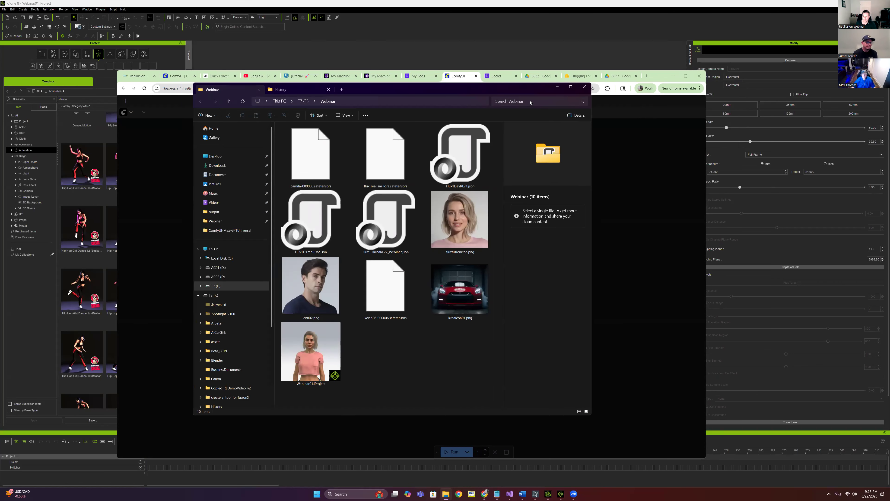
{"action": "left_click_drag", "start_coordinate": [530, 102], "coordinate": [764, 156]}
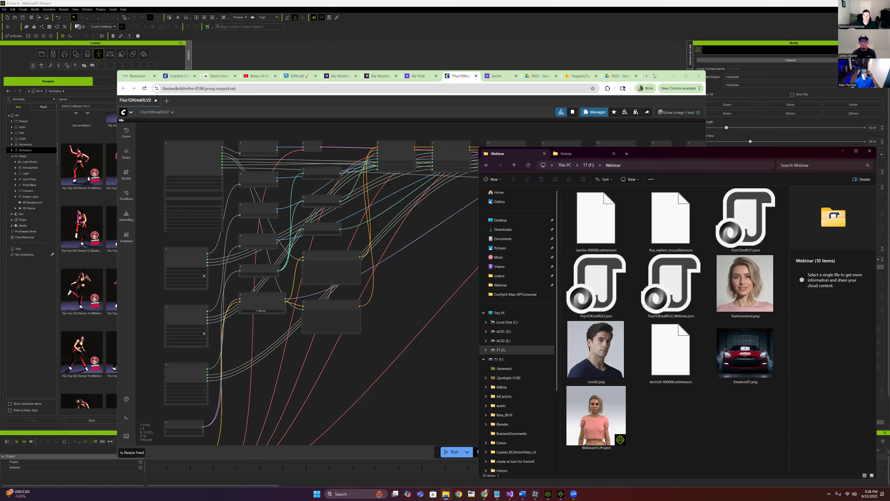
{"action": "left_click", "coordinate": [654, 76]}
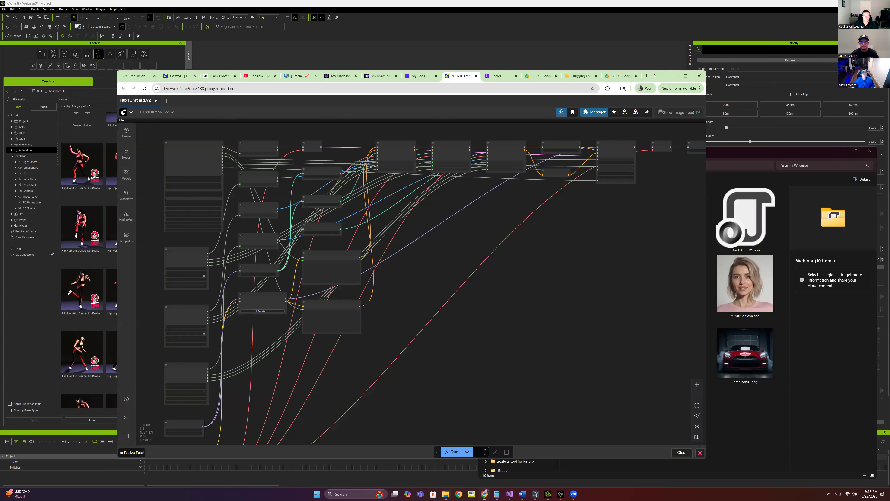
{"action": "left_click_drag", "start_coordinate": [654, 74], "coordinate": [596, 55]}
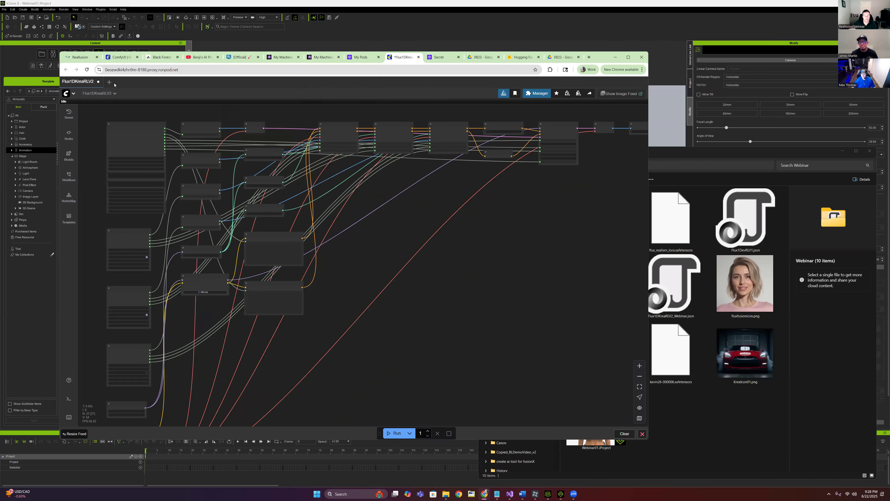
{"action": "left_click", "coordinate": [107, 83]}
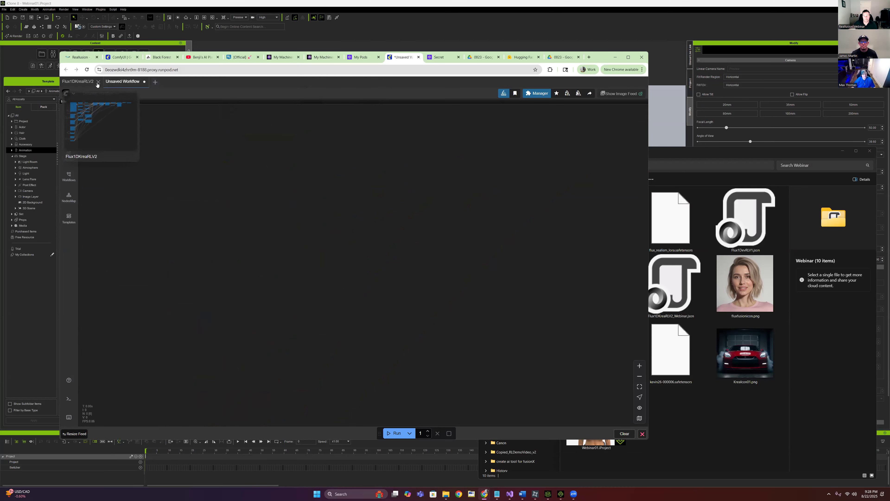
{"action": "left_click", "coordinate": [98, 83]}
Load Flux1DKreaRLV2.json and Flux1DKreaRLV2_Webinar.json from the Webinar folder into ComfyUI
{"action": "left_click", "coordinate": [725, 154]}
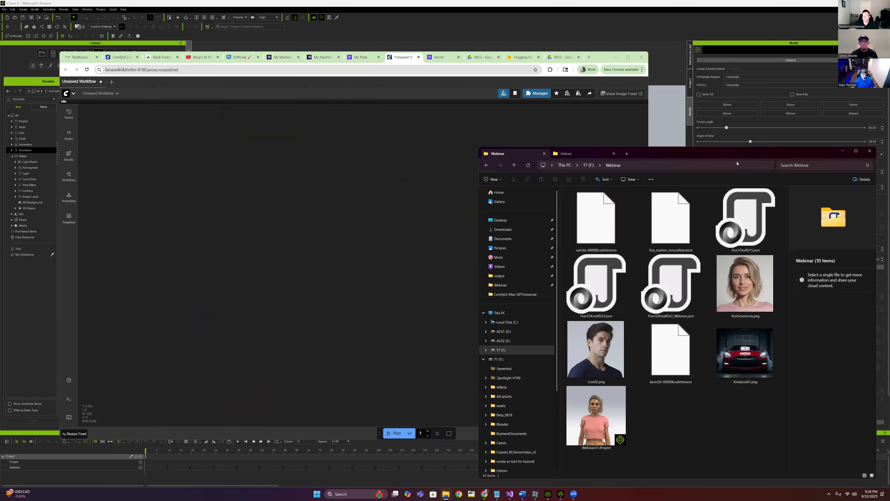
{"action": "left_click_drag", "start_coordinate": [725, 155], "coordinate": [708, 135]}
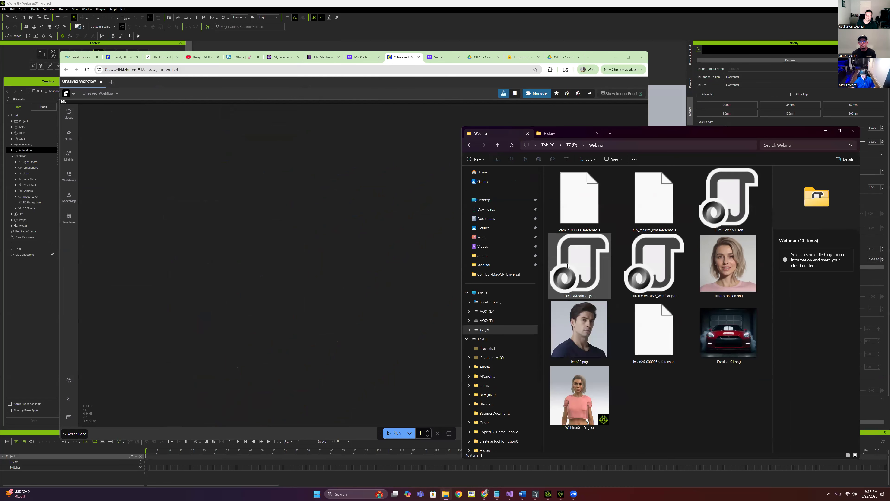
{"action": "left_click", "coordinate": [578, 270]}
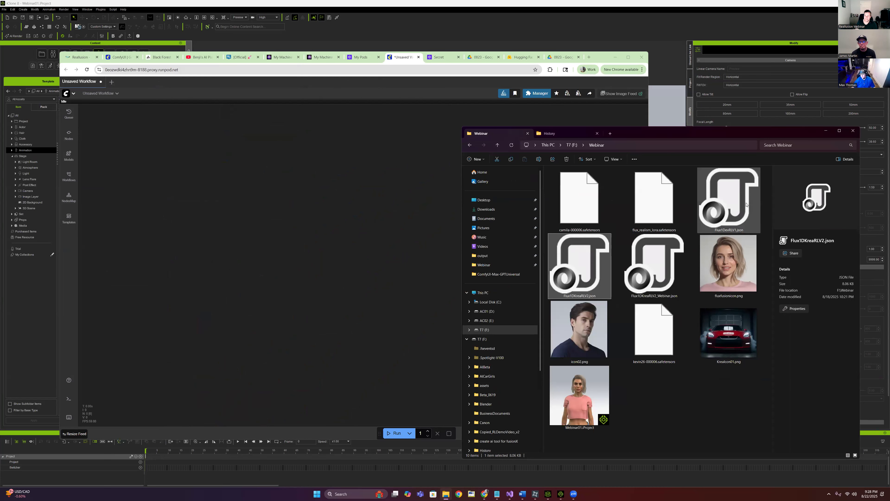
{"action": "left_click", "coordinate": [735, 212]}
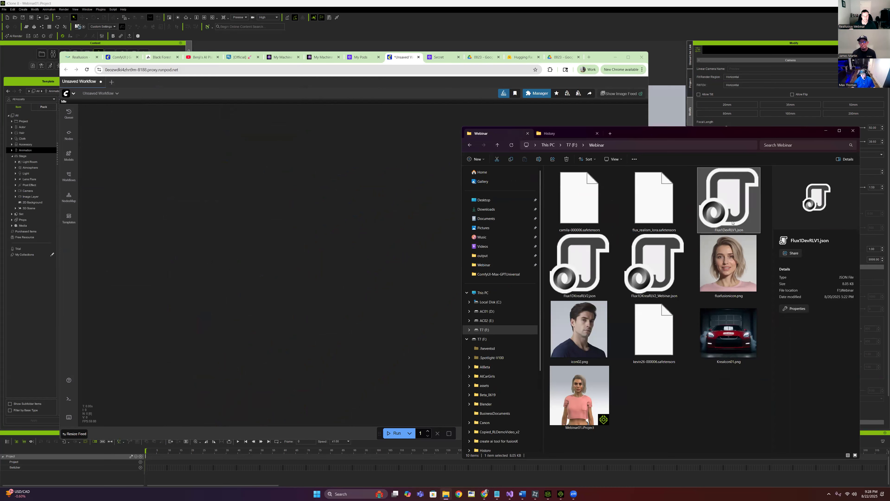
{"action": "left_click", "coordinate": [579, 277]}
{"action": "left_click_drag", "start_coordinate": [579, 277], "coordinate": [228, 210]}
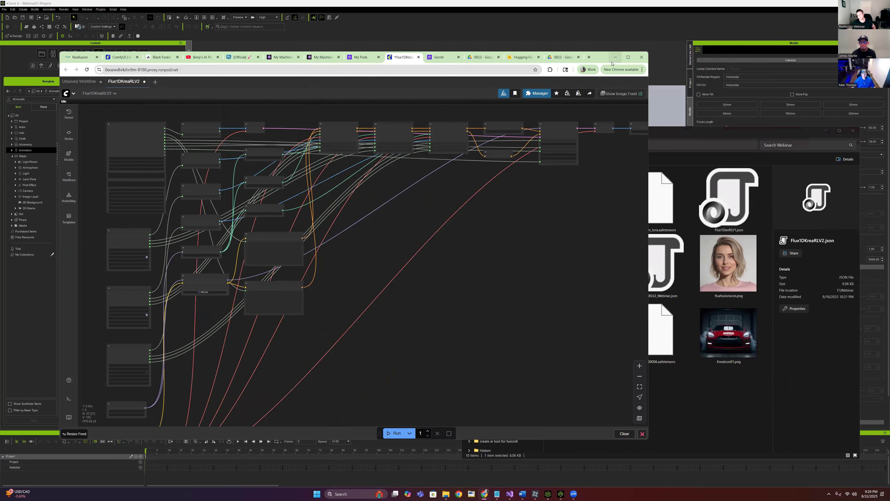
{"action": "left_click", "coordinate": [734, 144]}
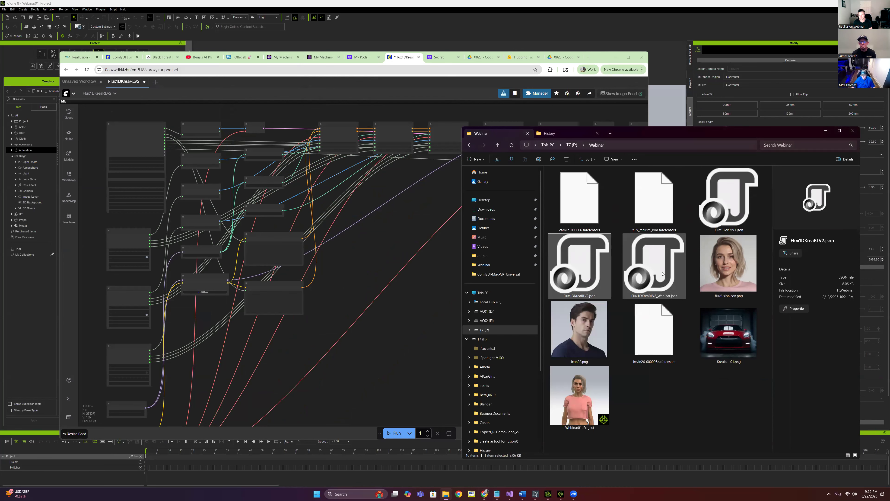
{"action": "left_click_drag", "start_coordinate": [651, 275], "coordinate": [391, 236]}
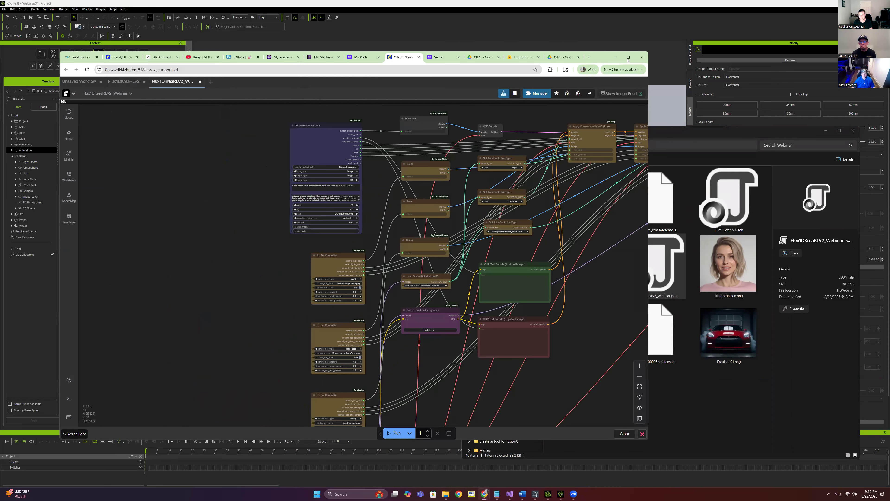
{"action": "left_click", "coordinate": [628, 57]}
{"action": "left_click_drag", "start_coordinate": [696, 224], "coordinate": [507, 219]}
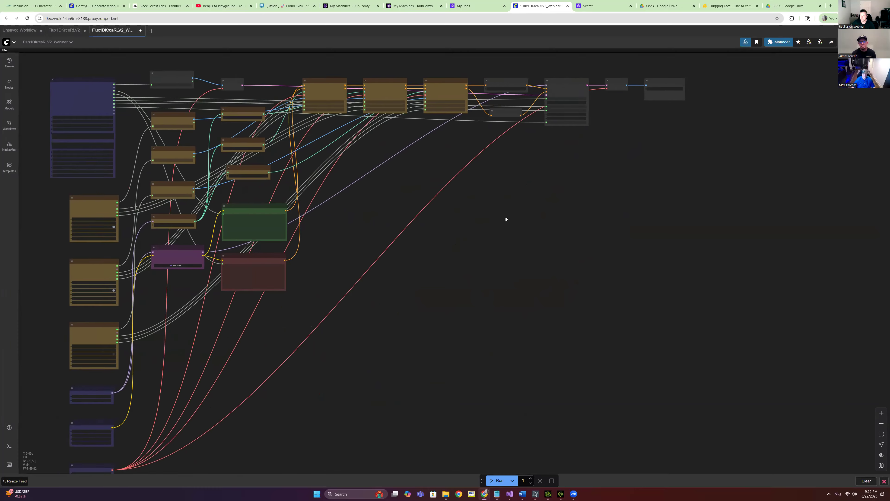
{"action": "scroll", "coordinate": [280, 118], "scroll_direction": "up", "scroll_amount": 5}
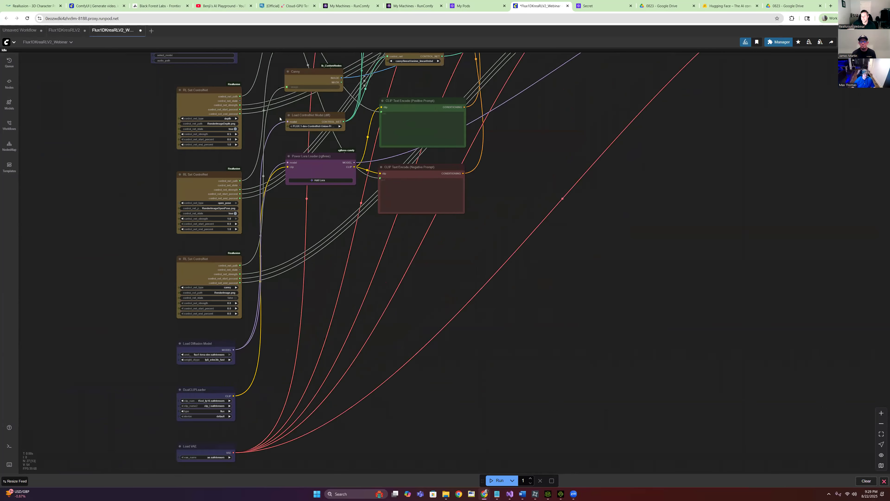
{"action": "scroll", "coordinate": [210, 156], "scroll_direction": "up", "scroll_amount": 5}
{"action": "left_click_drag", "start_coordinate": [210, 157], "coordinate": [187, 419]}
{"action": "left_click_drag", "start_coordinate": [308, 109], "coordinate": [303, 238]}
{"action": "scroll", "coordinate": [303, 238], "scroll_direction": "down", "scroll_amount": 1}
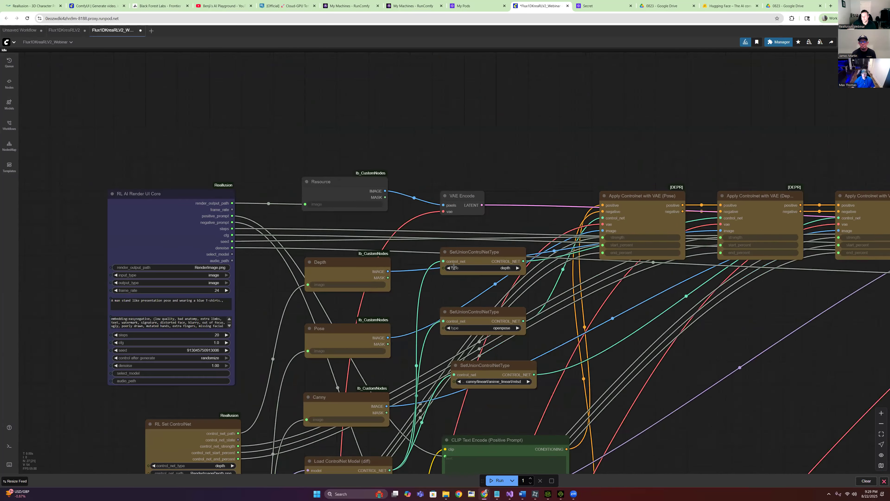
{"action": "scroll", "coordinate": [312, 242], "scroll_direction": "down", "scroll_amount": 2}
{"action": "left_click_drag", "start_coordinate": [305, 125], "coordinate": [231, 62]}
{"action": "mouse_move", "coordinate": [61, 31]}
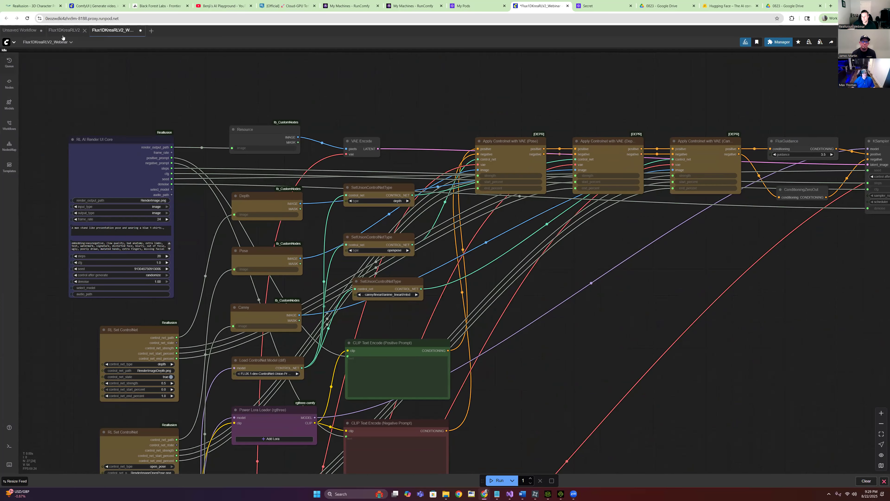
{"action": "left_click", "coordinate": [13, 43]}
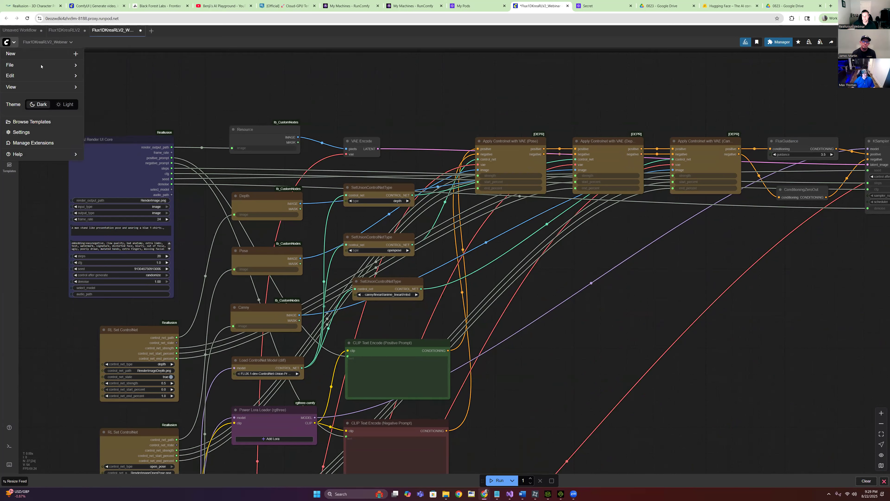
{"action": "mouse_move", "coordinate": [43, 67]}
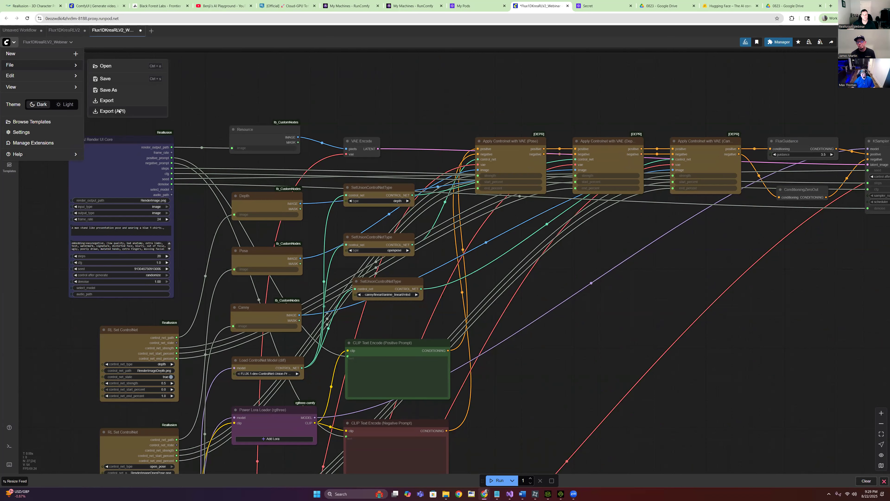
{"action": "left_click", "coordinate": [413, 104]}
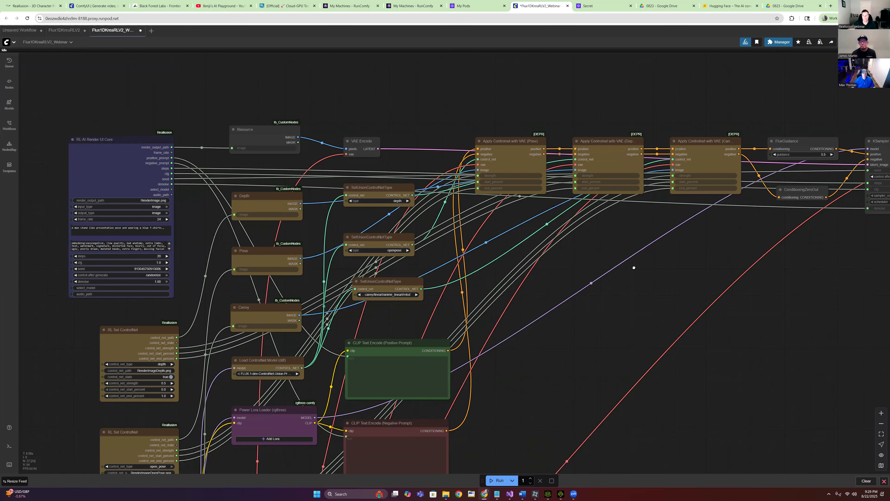
{"action": "scroll", "coordinate": [527, 233], "scroll_direction": "down", "scroll_amount": 2}
{"action": "scroll", "coordinate": [616, 273], "scroll_direction": "down", "scroll_amount": 3}
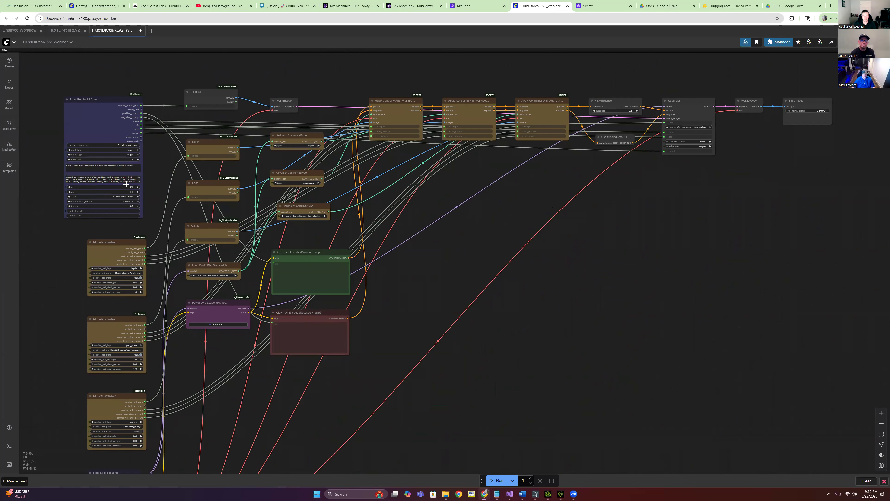
{"action": "left_click_drag", "start_coordinate": [453, 245], "coordinate": [550, 278]}
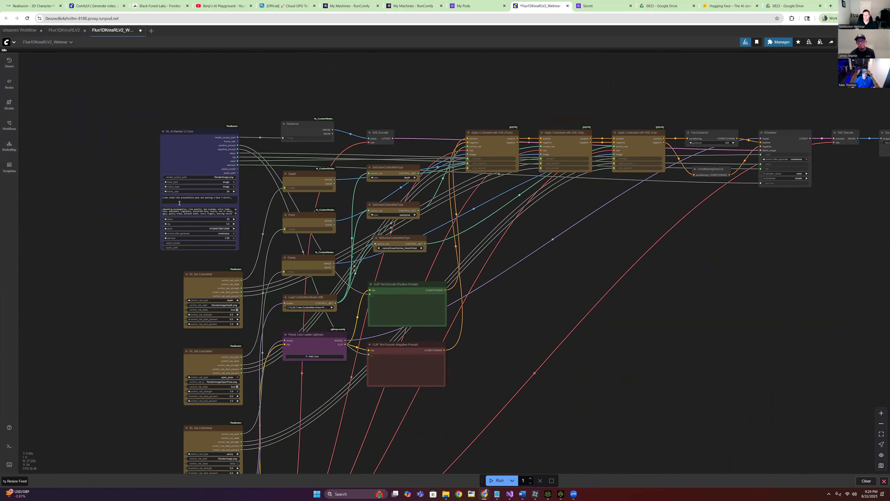
{"action": "scroll", "coordinate": [186, 208], "scroll_direction": "up", "scroll_amount": 1}
{"action": "scroll", "coordinate": [180, 207], "scroll_direction": "up", "scroll_amount": 3}
{"action": "scroll", "coordinate": [326, 226], "scroll_direction": "down", "scroll_amount": 5}
{"action": "left_click_drag", "start_coordinate": [569, 309], "coordinate": [415, 262]}
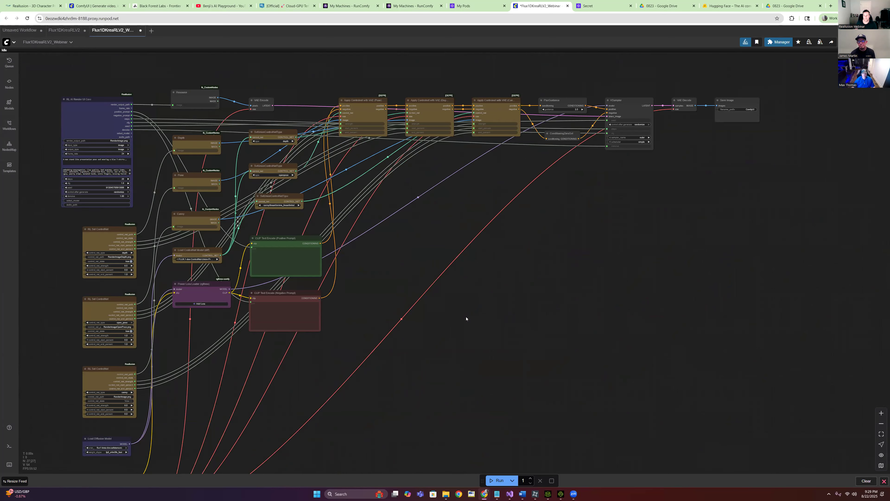
{"action": "left_click_drag", "start_coordinate": [559, 214], "coordinate": [553, 259]}
{"action": "left_click_drag", "start_coordinate": [330, 333], "coordinate": [433, 423]}
{"action": "scroll", "coordinate": [263, 239], "scroll_direction": "up", "scroll_amount": 2}
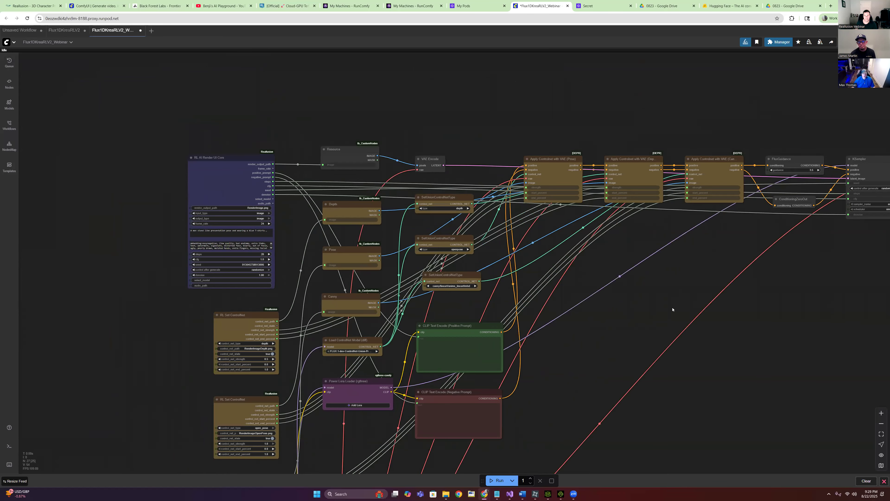
{"action": "scroll", "coordinate": [526, 277], "scroll_direction": "up", "scroll_amount": 4}
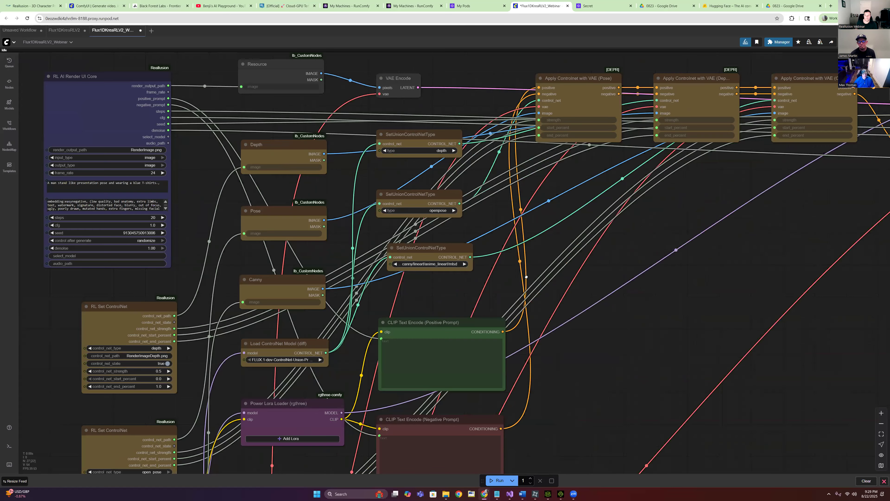
{"action": "scroll", "coordinate": [526, 276], "scroll_direction": "up", "scroll_amount": 2}
{"action": "left_click_drag", "start_coordinate": [526, 276], "coordinate": [757, 378]}
{"action": "left_click_drag", "start_coordinate": [183, 144], "coordinate": [274, 168]}
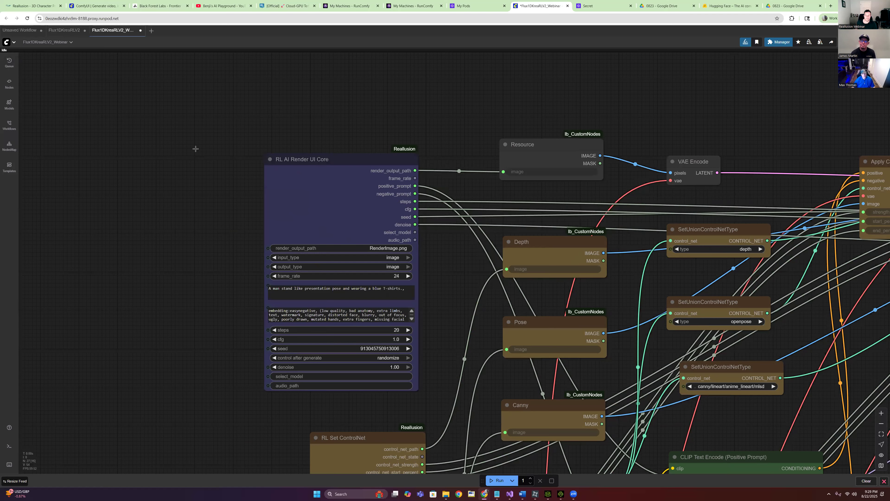
{"action": "left_click_drag", "start_coordinate": [195, 147], "coordinate": [52, 107]}
{"action": "left_click", "coordinate": [144, 166]}
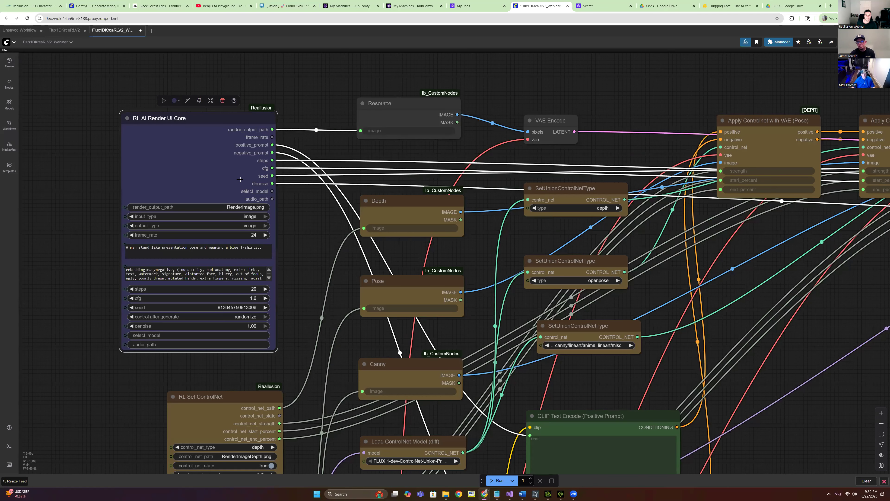
{"action": "left_click_drag", "start_coordinate": [305, 217], "coordinate": [283, 209]}
{"action": "scroll", "coordinate": [187, 112], "scroll_direction": "up", "scroll_amount": 1}
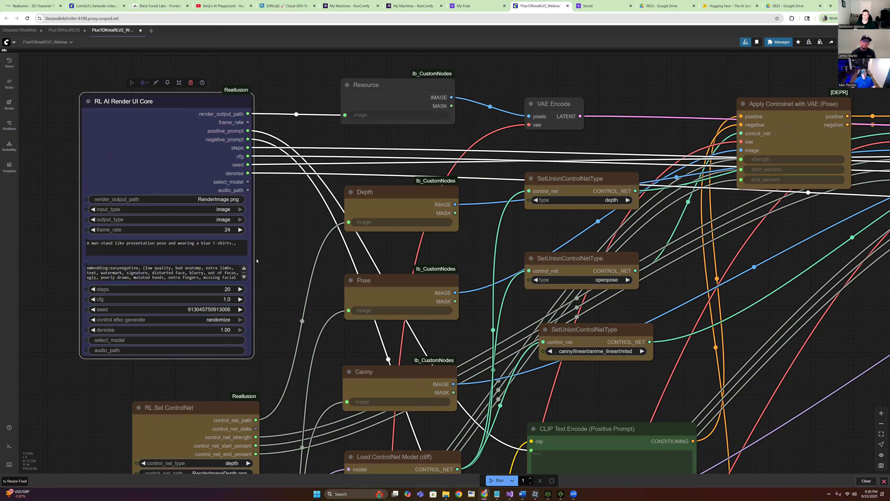
{"action": "left_click", "coordinate": [224, 219]}
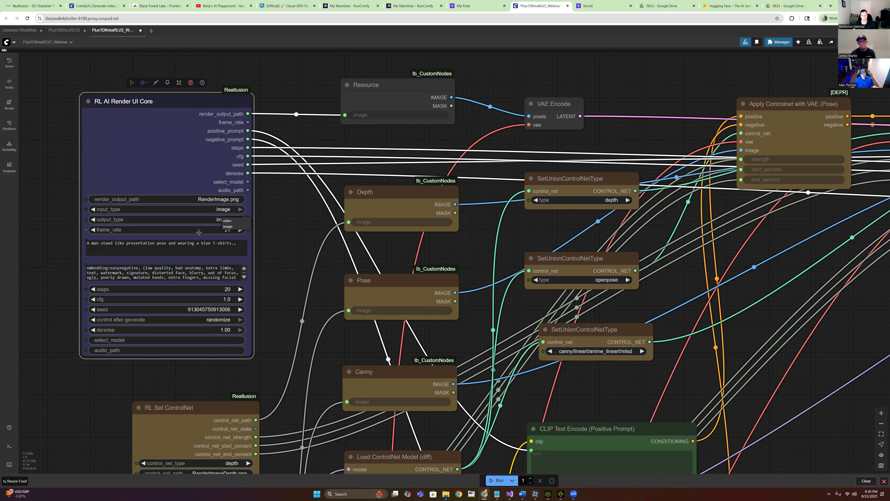
{"action": "left_click", "coordinate": [206, 234]}
{"action": "left_click", "coordinate": [291, 204]}
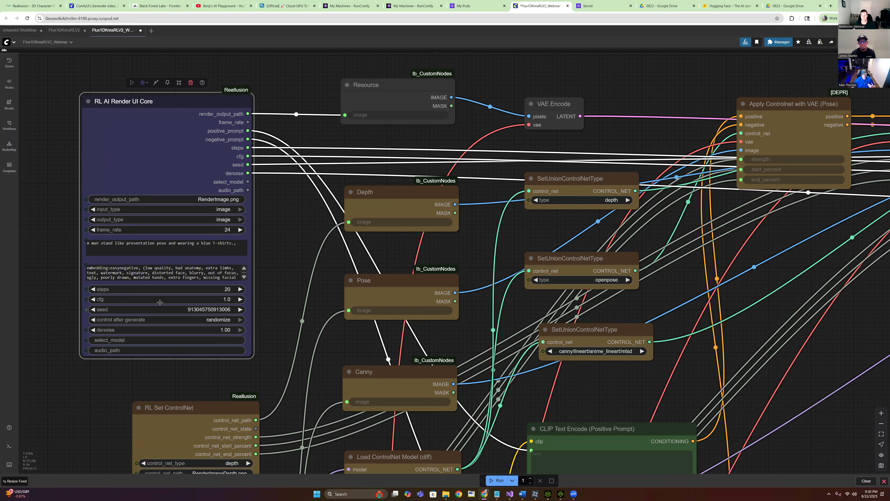
{"action": "scroll", "coordinate": [265, 309], "scroll_direction": "up", "scroll_amount": 2}
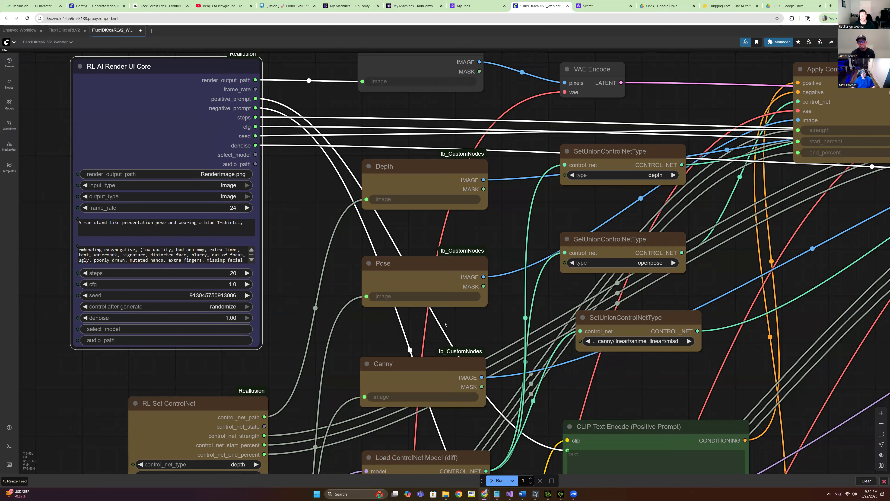
{"action": "scroll", "coordinate": [529, 323], "scroll_direction": "down", "scroll_amount": 5}
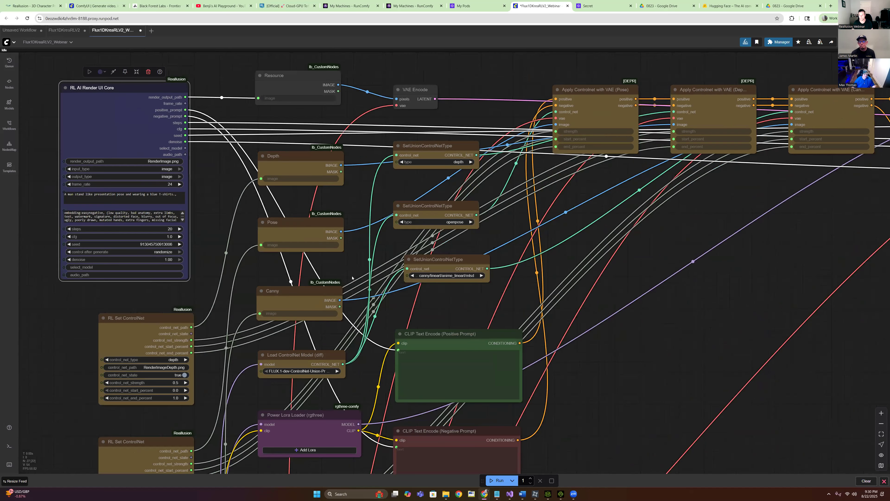
{"action": "scroll", "coordinate": [352, 278], "scroll_direction": "down", "scroll_amount": 3}
{"action": "left_click_drag", "start_coordinate": [352, 278], "coordinate": [348, 192]}
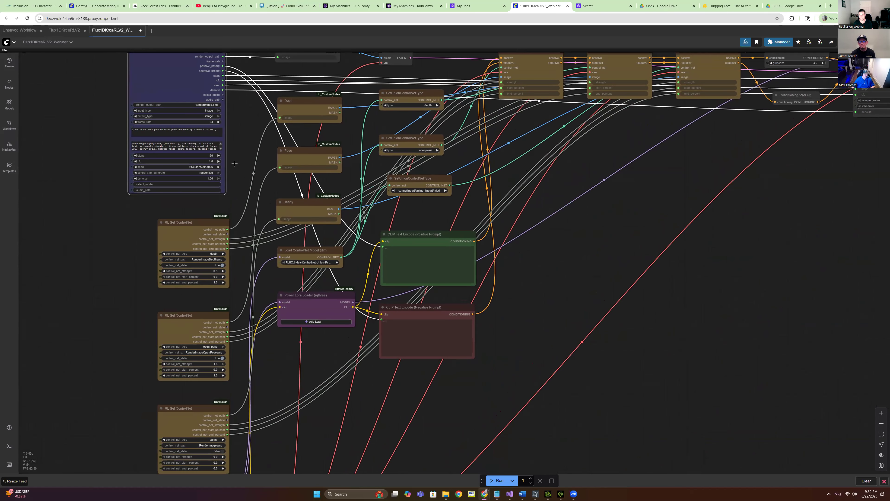
{"action": "scroll", "coordinate": [596, 219], "scroll_direction": "down", "scroll_amount": 3}
{"action": "left_click_drag", "start_coordinate": [153, 329], "coordinate": [39, 338]}
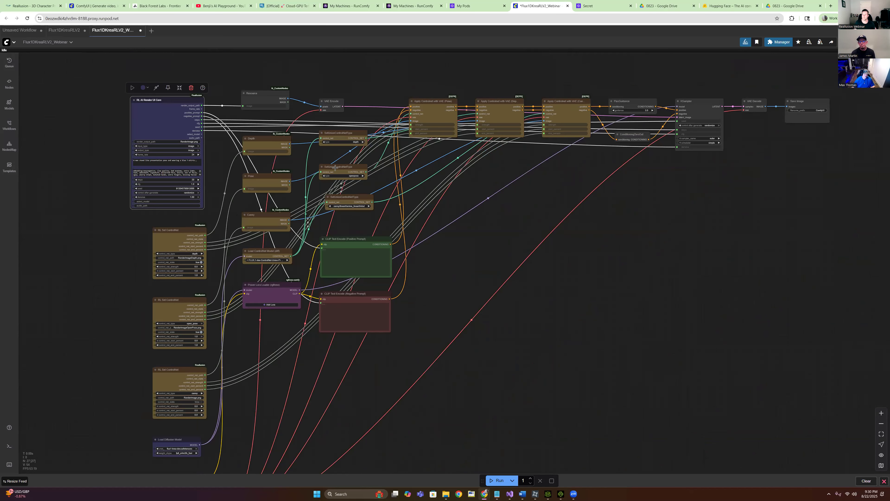
{"action": "scroll", "coordinate": [456, 225], "scroll_direction": "up", "scroll_amount": 1}
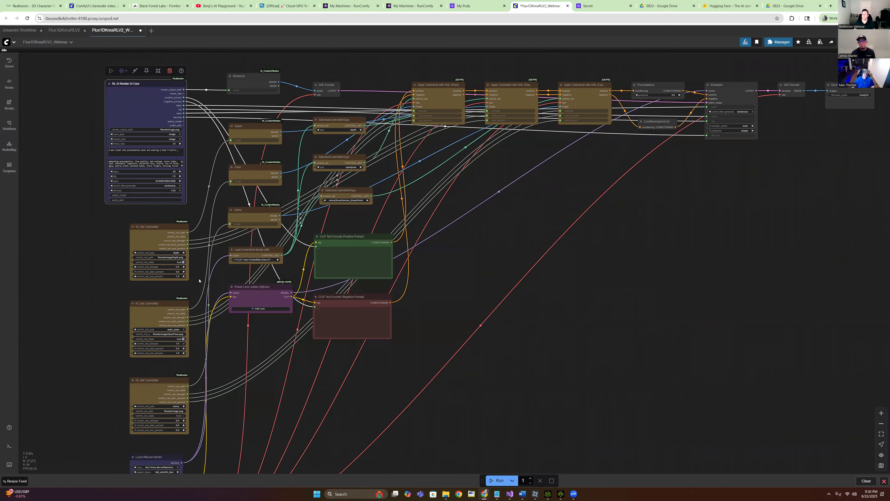
{"action": "scroll", "coordinate": [197, 365], "scroll_direction": "up", "scroll_amount": 5}
{"action": "left_click_drag", "start_coordinate": [289, 214], "coordinate": [432, 165]}
{"action": "scroll", "coordinate": [409, 234], "scroll_direction": "up", "scroll_amount": 1}
{"action": "scroll", "coordinate": [410, 232], "scroll_direction": "up", "scroll_amount": 1}
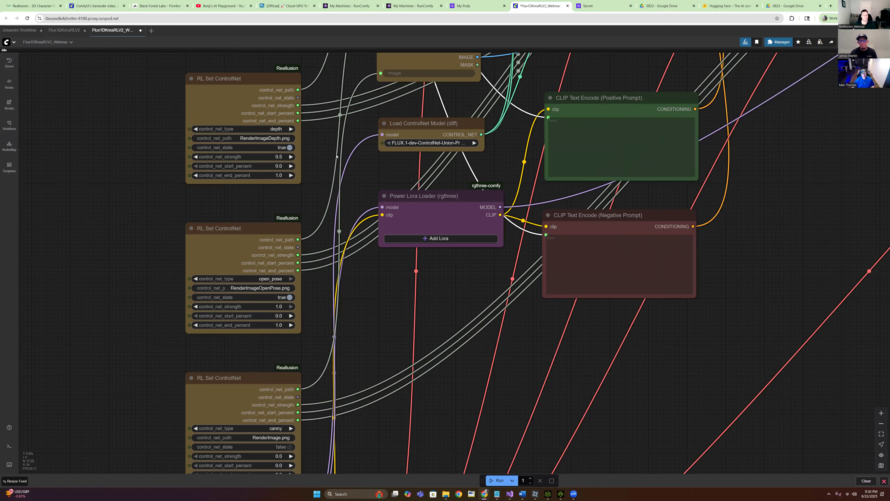
{"action": "left_click", "coordinate": [223, 102]}
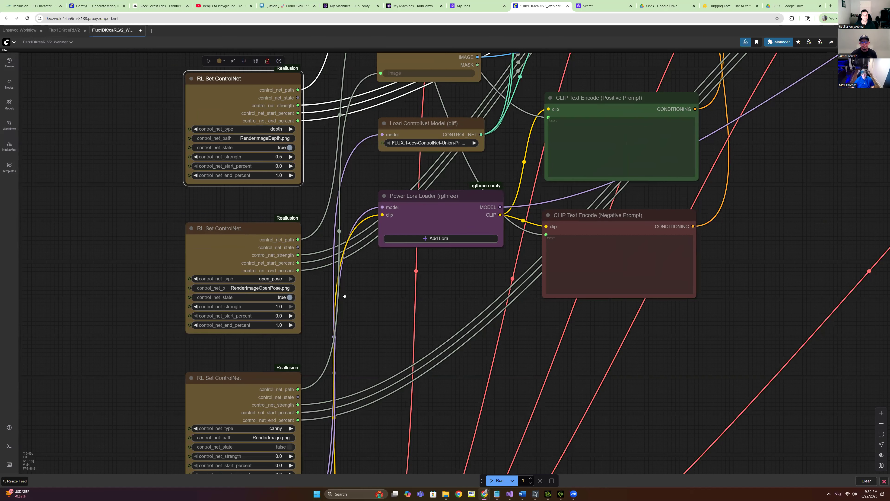
{"action": "left_click_drag", "start_coordinate": [344, 296], "coordinate": [345, 217]}
{"action": "left_click", "coordinate": [263, 187]}
{"action": "left_click_drag", "start_coordinate": [354, 268], "coordinate": [310, 352]}
{"action": "left_click", "coordinate": [231, 280]}
{"action": "left_click", "coordinate": [153, 117]}
{"action": "left_click", "coordinate": [178, 283]}
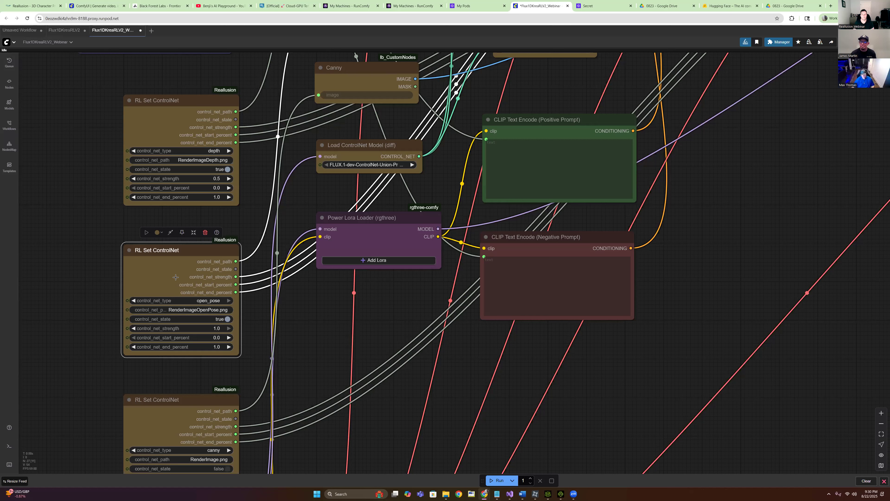
{"action": "left_click", "coordinate": [158, 121]}
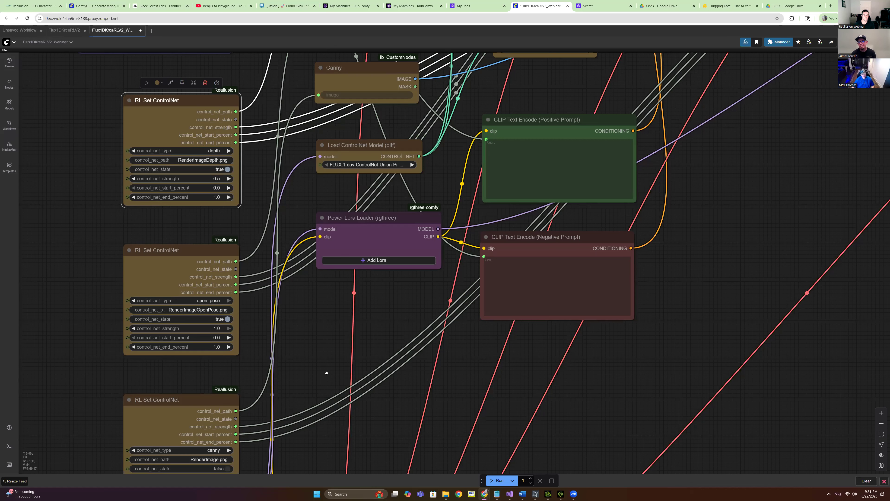
{"action": "scroll", "coordinate": [324, 368], "scroll_direction": "down", "scroll_amount": 2}
{"action": "left_click", "coordinate": [189, 390]}
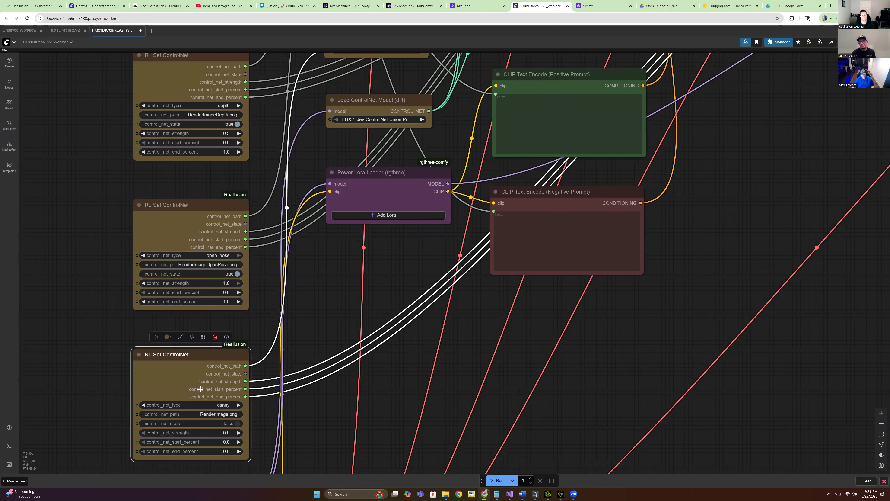
{"action": "scroll", "coordinate": [276, 303], "scroll_direction": "up", "scroll_amount": 5}
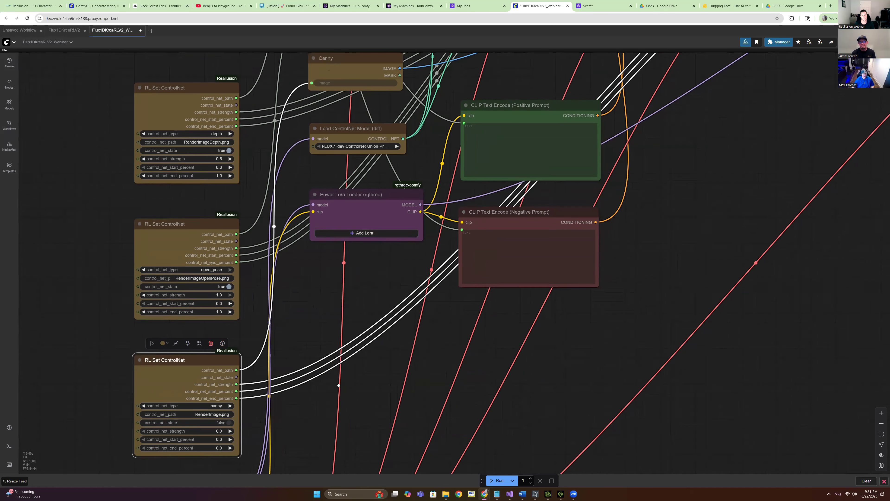
{"action": "scroll", "coordinate": [292, 286], "scroll_direction": "up", "scroll_amount": 3}
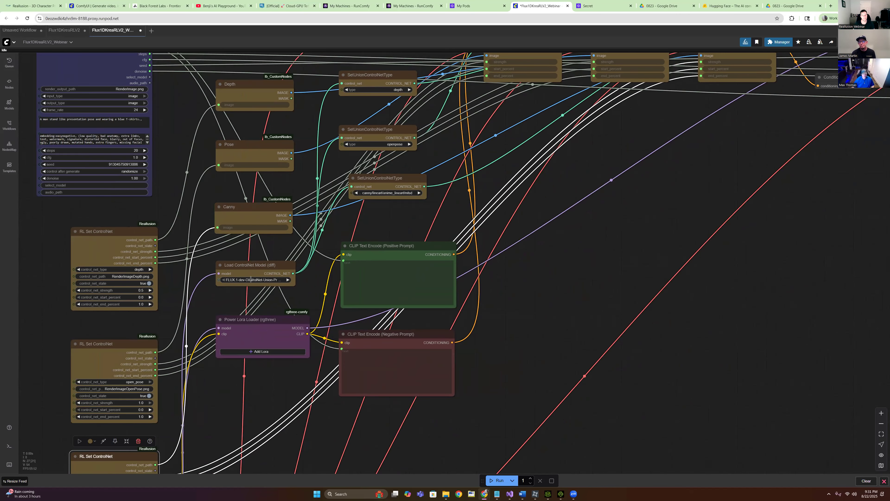
{"action": "scroll", "coordinate": [249, 295], "scroll_direction": "up", "scroll_amount": 4}
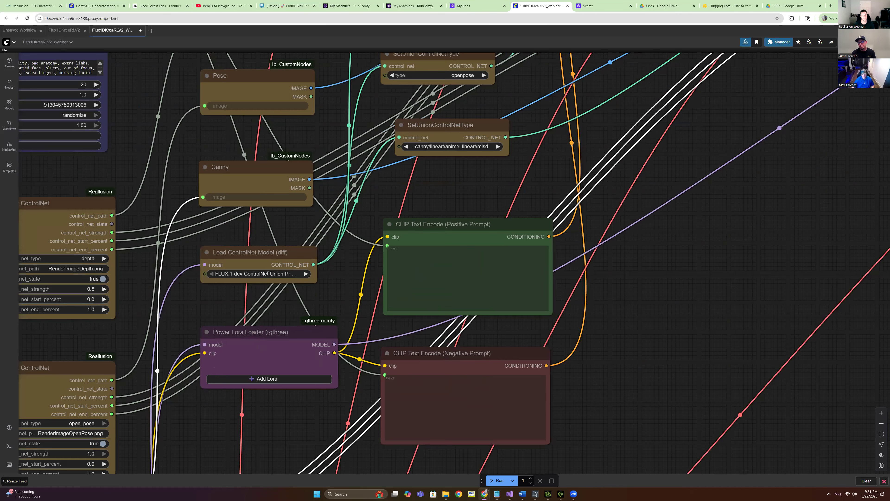
{"action": "left_click", "coordinate": [261, 274]}
{"action": "left_click", "coordinate": [342, 262]}
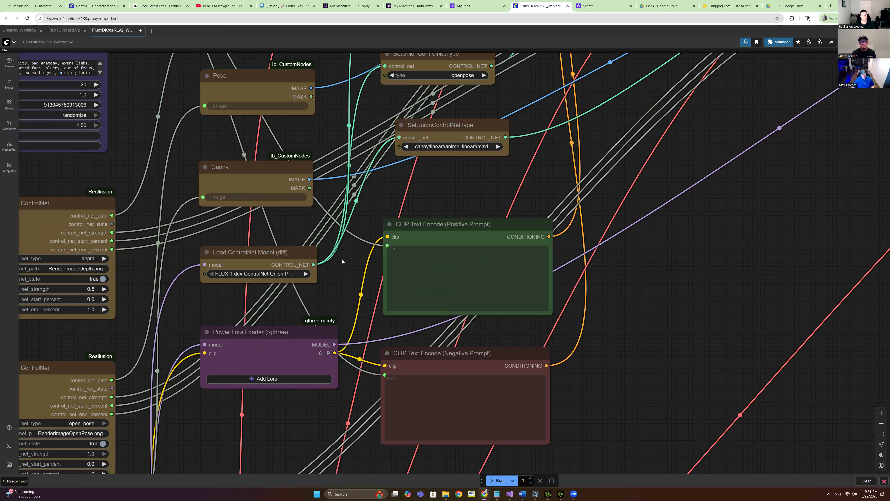
{"action": "scroll", "coordinate": [525, 264], "scroll_direction": "down", "scroll_amount": 4}
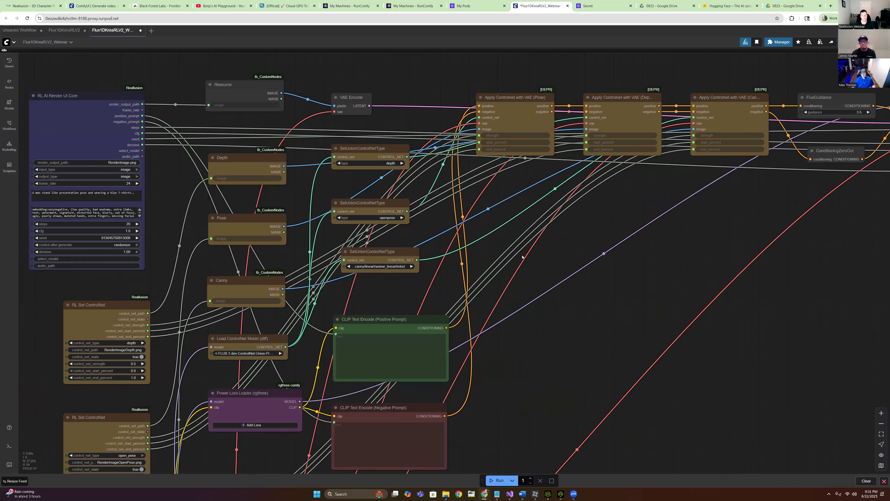
{"action": "left_click_drag", "start_coordinate": [574, 266], "coordinate": [574, 265]}
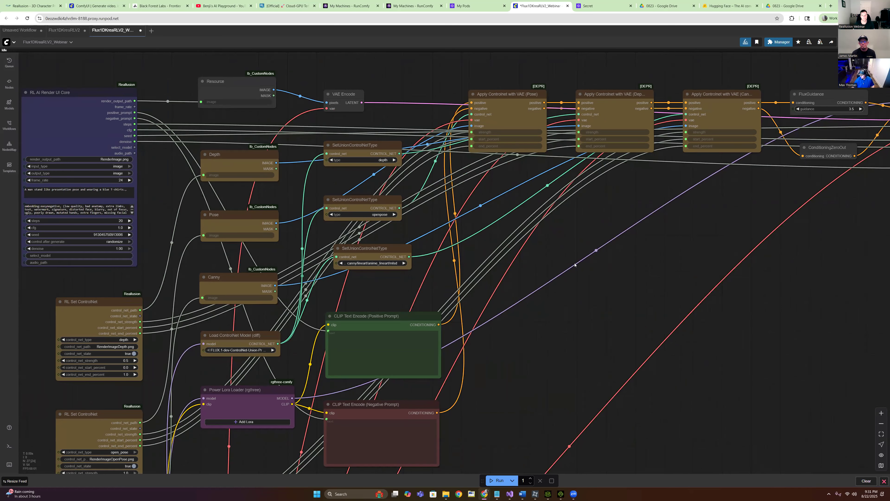
{"action": "mouse_move", "coordinate": [592, 266]}
{"action": "left_mouse_down"}
{"action": "mouse_move", "coordinate": [532, 294]}
{"action": "mouse_move", "coordinate": [454, 314]}
{"action": "mouse_move", "coordinate": [601, 263]}
{"action": "left_mouse_up"}
{"action": "scroll", "coordinate": [601, 263], "scroll_direction": "up", "scroll_amount": 4}
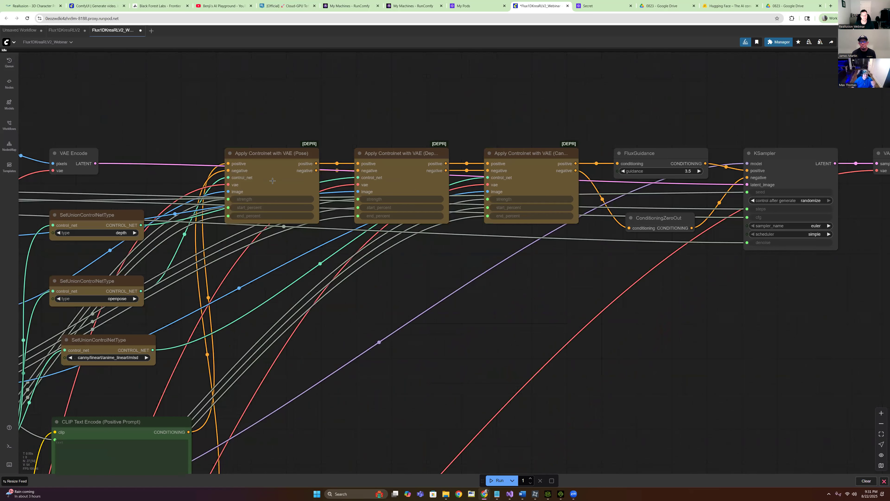
{"action": "left_click", "coordinate": [253, 184]}
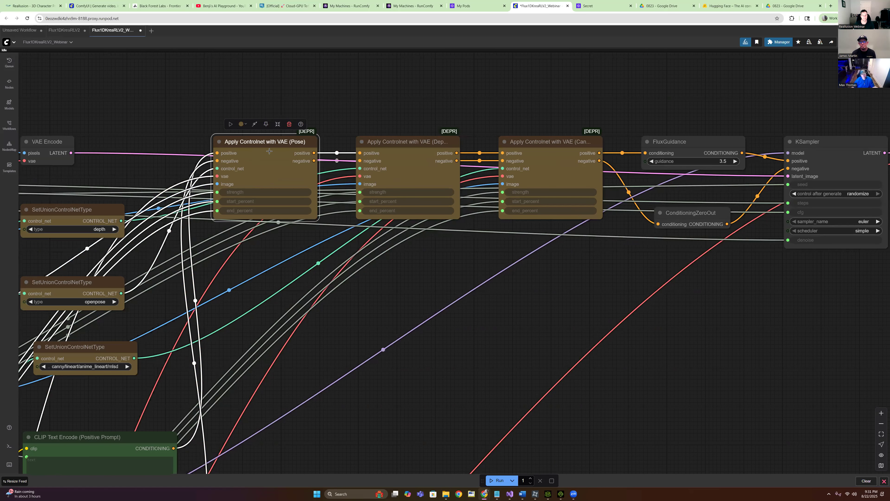
{"action": "left_click_drag", "start_coordinate": [647, 291], "coordinate": [669, 278]}
{"action": "scroll", "coordinate": [367, 347], "scroll_direction": "down", "scroll_amount": 5}
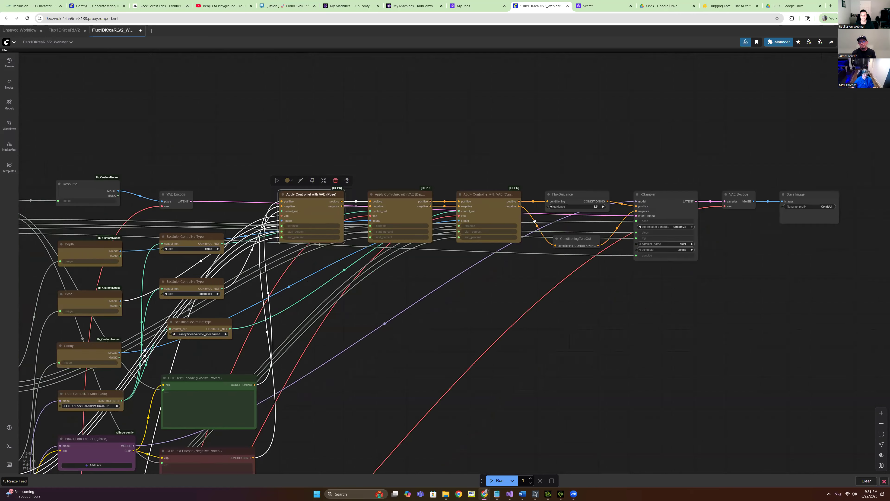
{"action": "left_click_drag", "start_coordinate": [342, 272], "coordinate": [304, 266]}
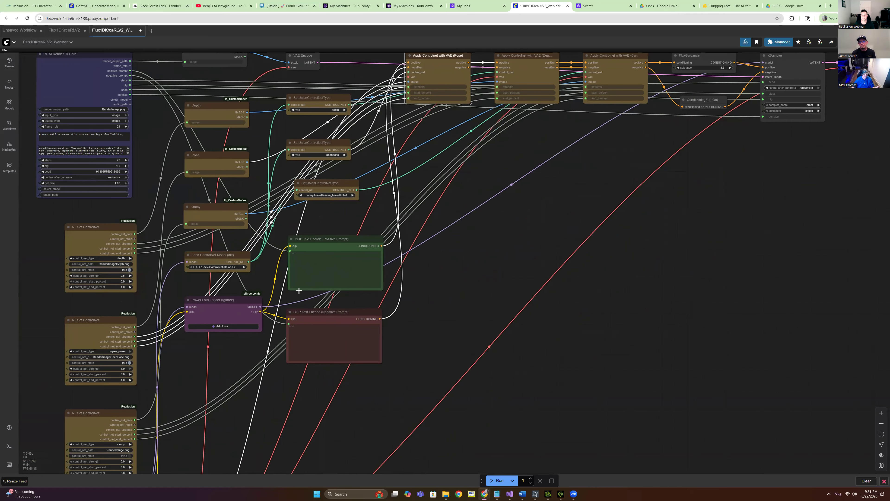
{"action": "left_click", "coordinate": [325, 284]}
{"action": "scroll", "coordinate": [326, 282], "scroll_direction": "up", "scroll_amount": 4}
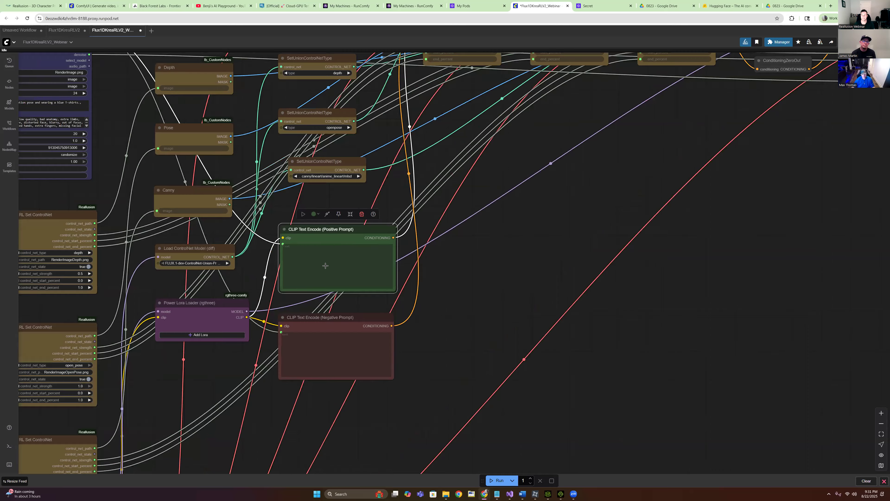
{"action": "left_click", "coordinate": [306, 358]}
{"action": "mouse_move", "coordinate": [357, 341]}
{"action": "left_mouse_down"}
{"action": "mouse_move", "coordinate": [339, 366]}
{"action": "mouse_move", "coordinate": [353, 344]}
{"action": "left_mouse_up"}
{"action": "scroll", "coordinate": [561, 172], "scroll_direction": "down", "scroll_amount": 3}
{"action": "left_click_drag", "start_coordinate": [564, 157], "coordinate": [469, 342]}
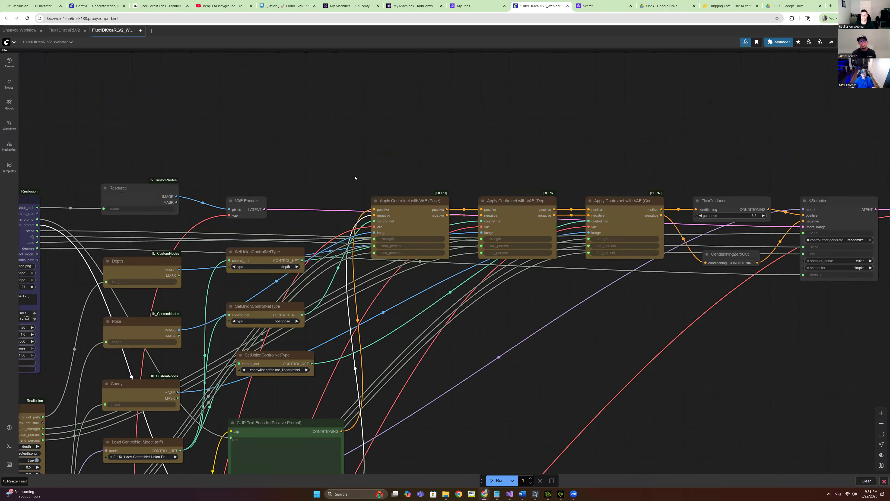
{"action": "scroll", "coordinate": [555, 303], "scroll_direction": "down", "scroll_amount": 5}
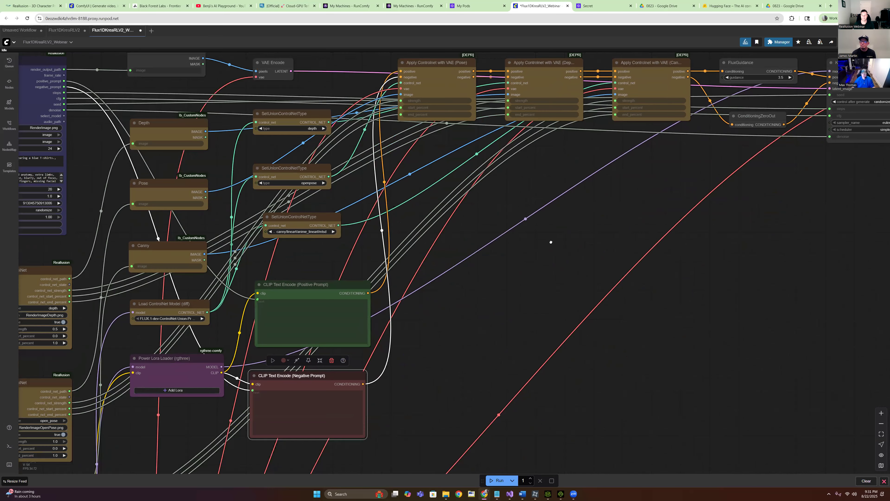
{"action": "left_click_drag", "start_coordinate": [516, 322], "coordinate": [575, 290]}
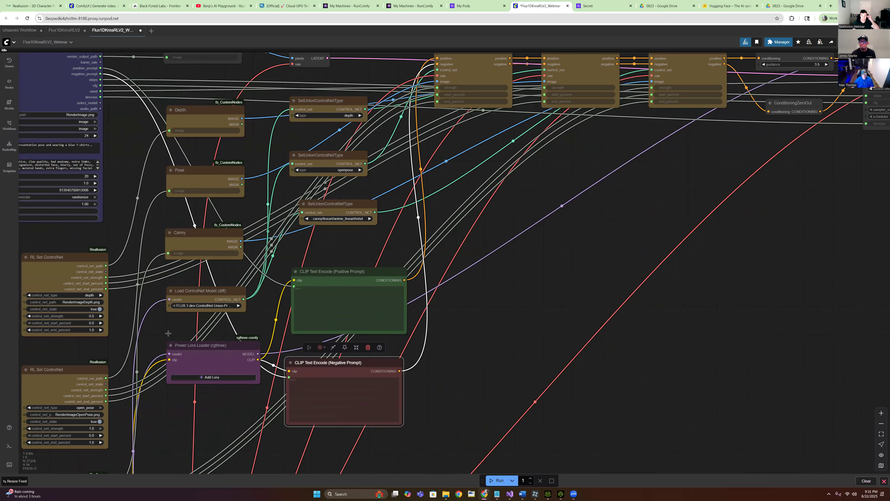
{"action": "scroll", "coordinate": [216, 386], "scroll_direction": "up", "scroll_amount": 5}
{"action": "left_click", "coordinate": [204, 336]}
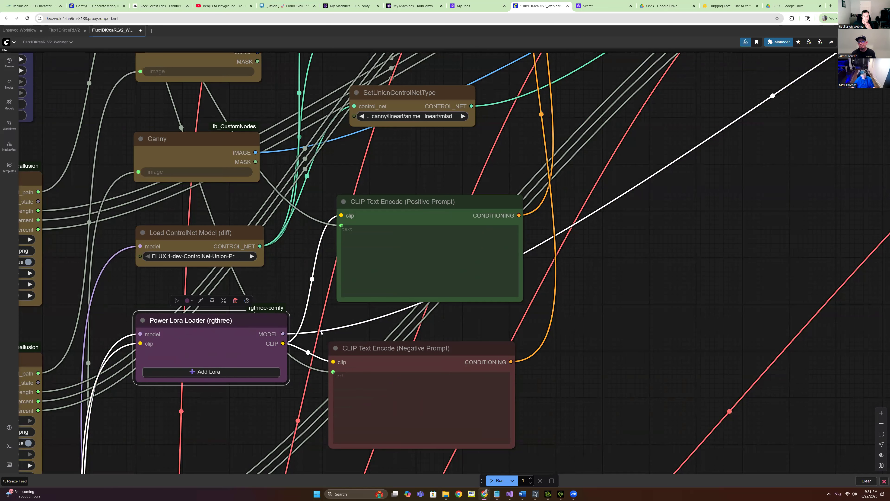
{"action": "scroll", "coordinate": [402, 291], "scroll_direction": "down", "scroll_amount": 8}
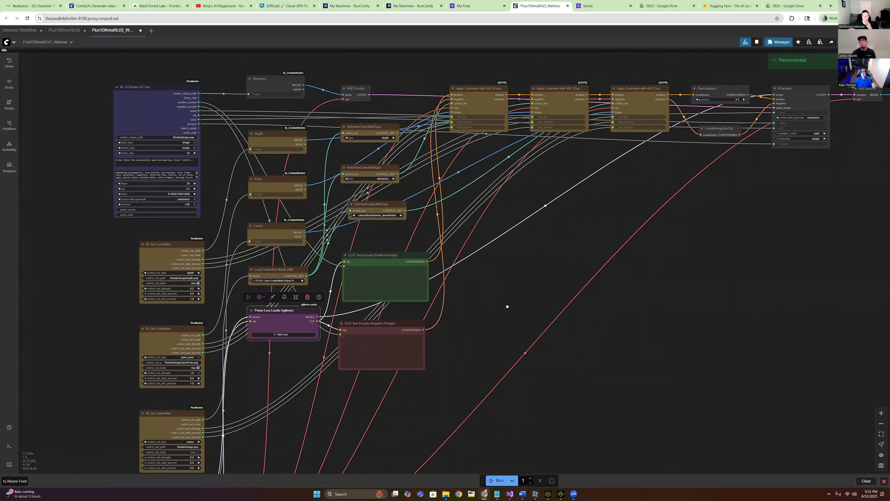
{"action": "left_click_drag", "start_coordinate": [498, 309], "coordinate": [486, 312]}
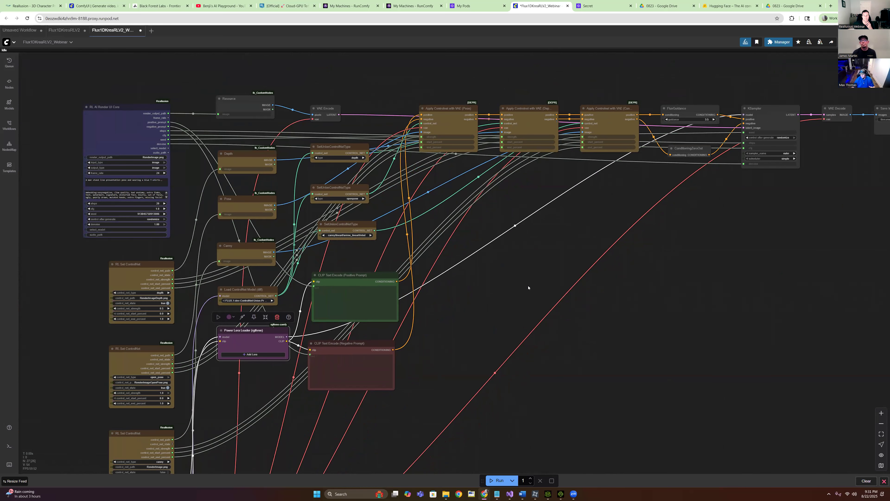
{"action": "scroll", "coordinate": [533, 289], "scroll_direction": "down", "scroll_amount": 2}
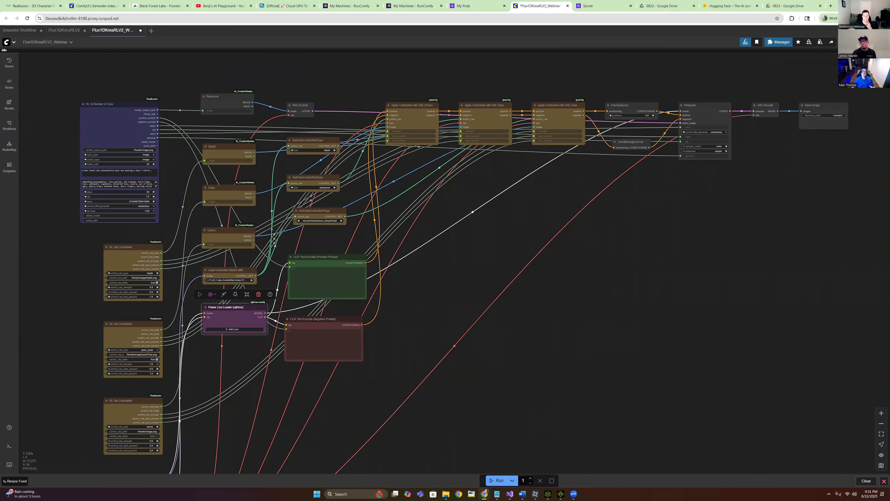
{"action": "left_click", "coordinate": [870, 6]}
Dismiss the launching notice in My Machines and open the running Large machine's ComfyUI
{"action": "left_click", "coordinate": [281, 59]}
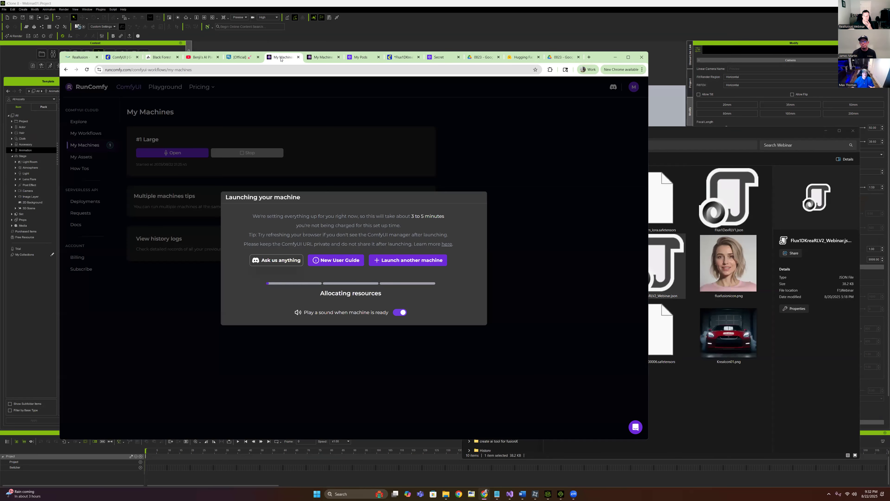
{"action": "key", "text": "ctrl+Tab"}
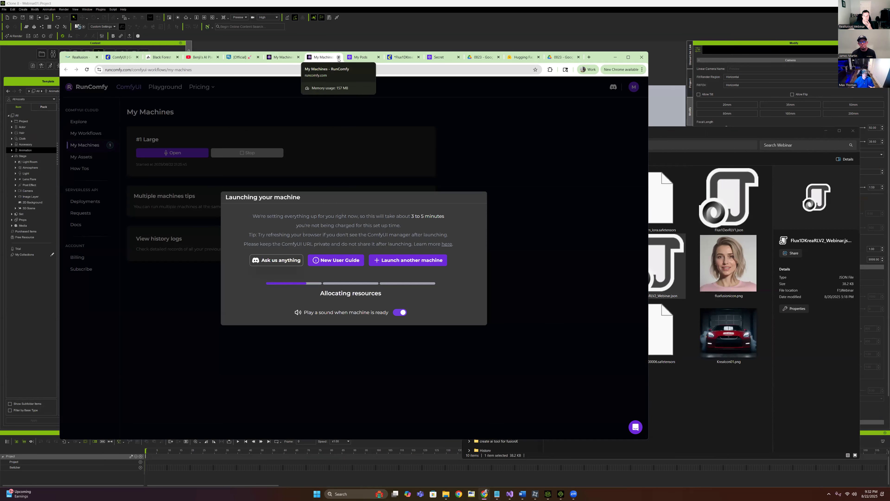
{"action": "left_click", "coordinate": [500, 227]}
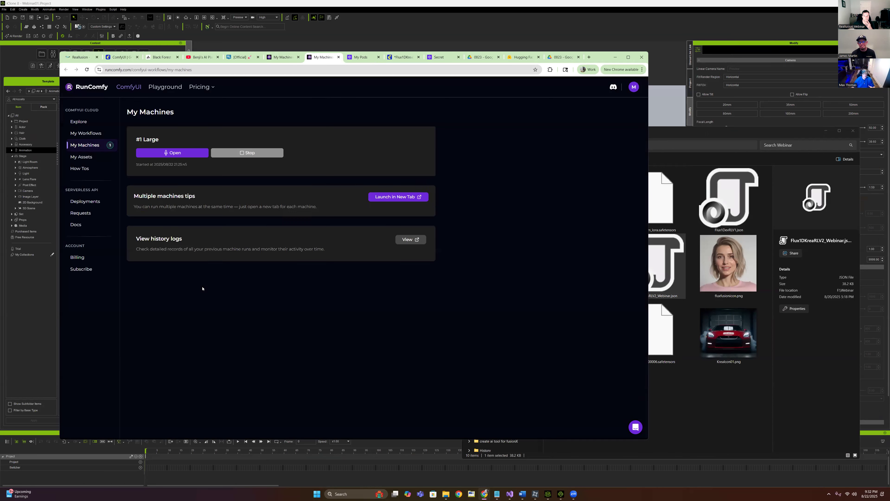
{"action": "left_click", "coordinate": [172, 153]}
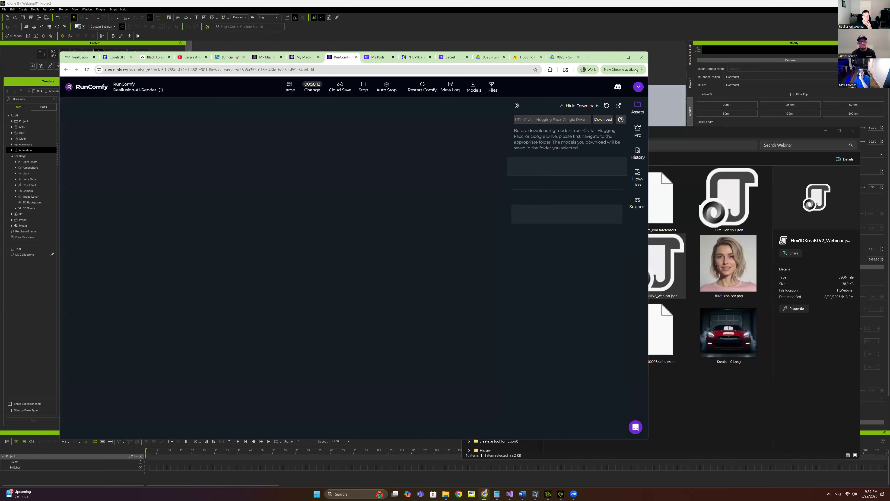
Return to the Flux Krea workflow tab and maximize the browser window
{"action": "mouse_move", "coordinate": [632, 60]}
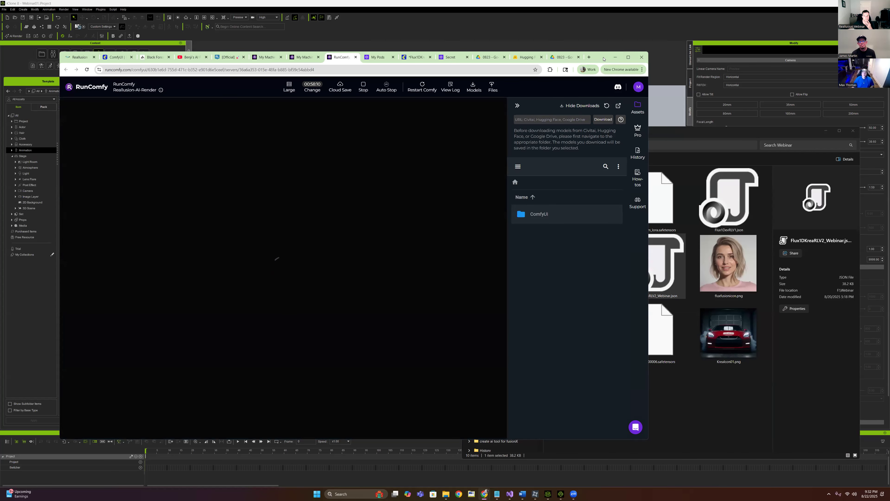
{"action": "left_click", "coordinate": [416, 57]}
{"action": "scroll", "coordinate": [502, 300], "scroll_direction": "down", "scroll_amount": 3}
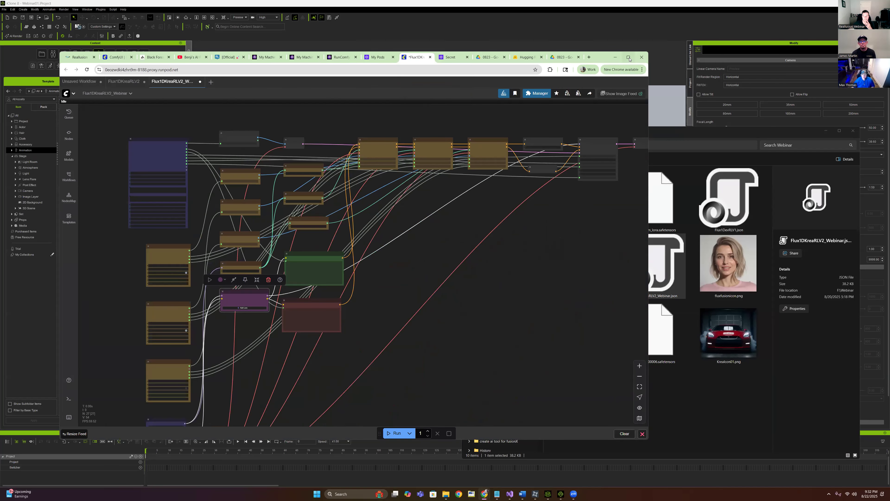
{"action": "left_click", "coordinate": [629, 57]}
{"action": "scroll", "coordinate": [551, 268], "scroll_direction": "up", "scroll_amount": 5}
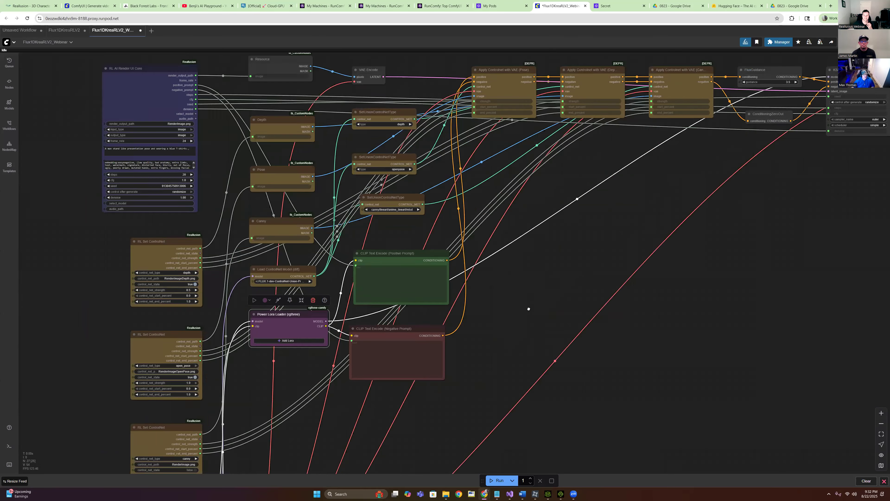
Pan around the RunPod Flux Krea graph to look it over
{"action": "scroll", "coordinate": [563, 327], "scroll_direction": "down", "scroll_amount": 4}
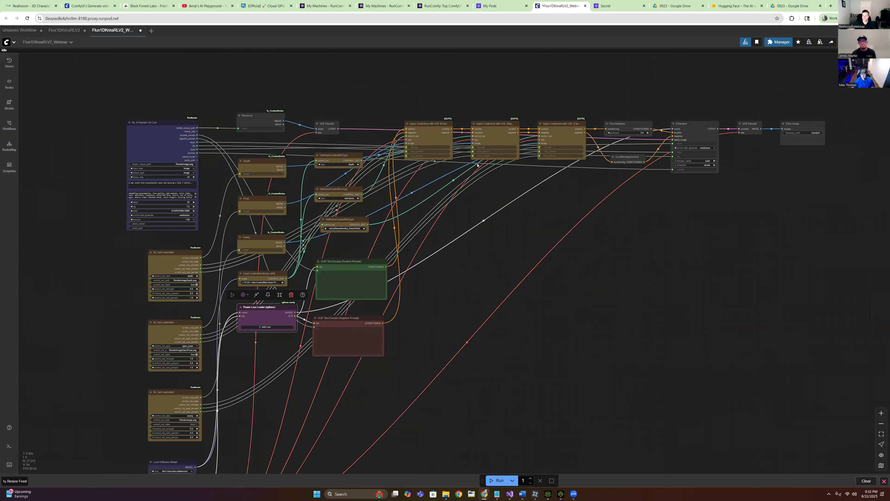
{"action": "mouse_move", "coordinate": [569, 197]}
{"action": "left_mouse_down"}
{"action": "mouse_move", "coordinate": [582, 199]}
{"action": "mouse_move", "coordinate": [558, 194]}
{"action": "left_mouse_up"}
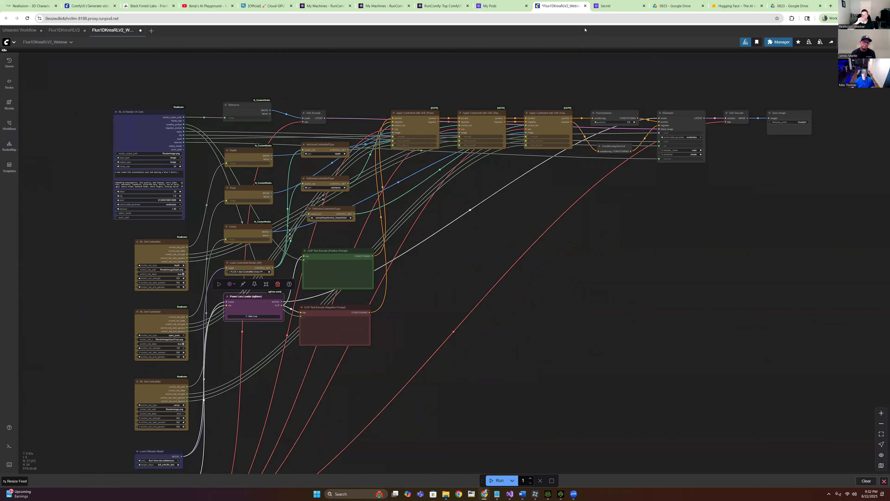
{"action": "left_click_drag", "start_coordinate": [489, 82], "coordinate": [509, 103]}
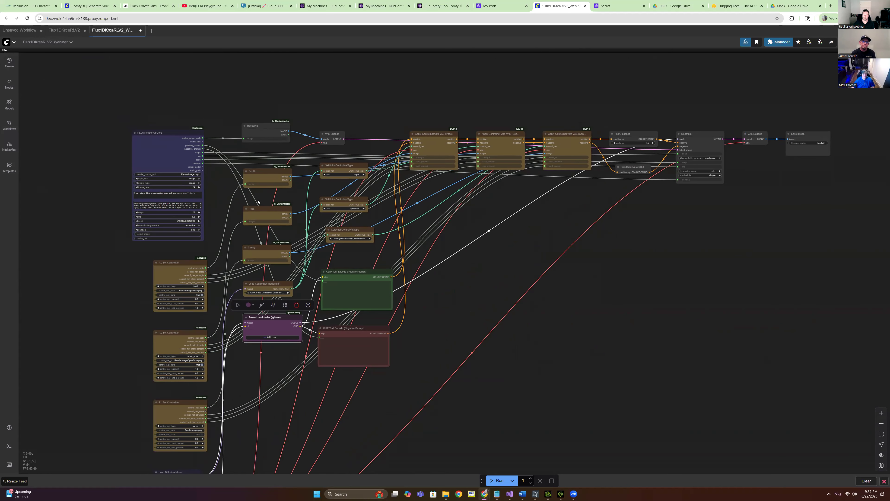
{"action": "left_click_drag", "start_coordinate": [459, 189], "coordinate": [465, 210]}
{"action": "left_click_drag", "start_coordinate": [443, 246], "coordinate": [437, 266]}
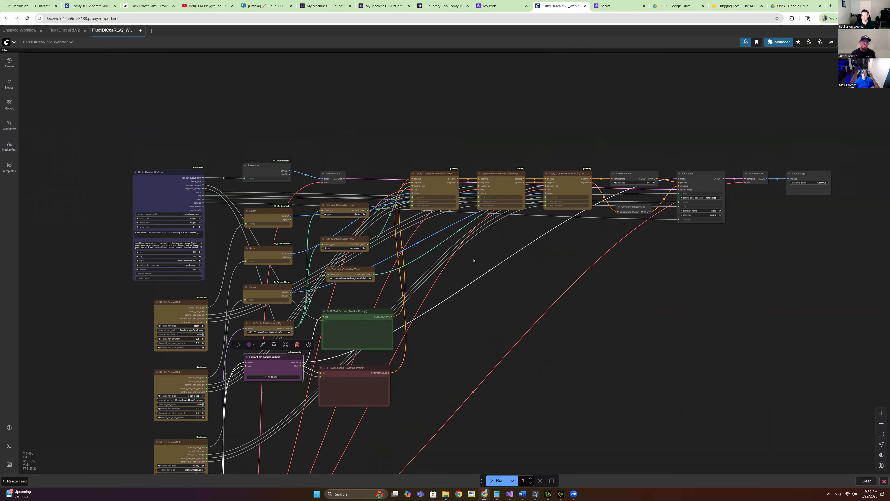
Glance at the RunPod pods page, then switch to the RunComfy ComfyUI session
{"action": "left_click", "coordinate": [502, 6]}
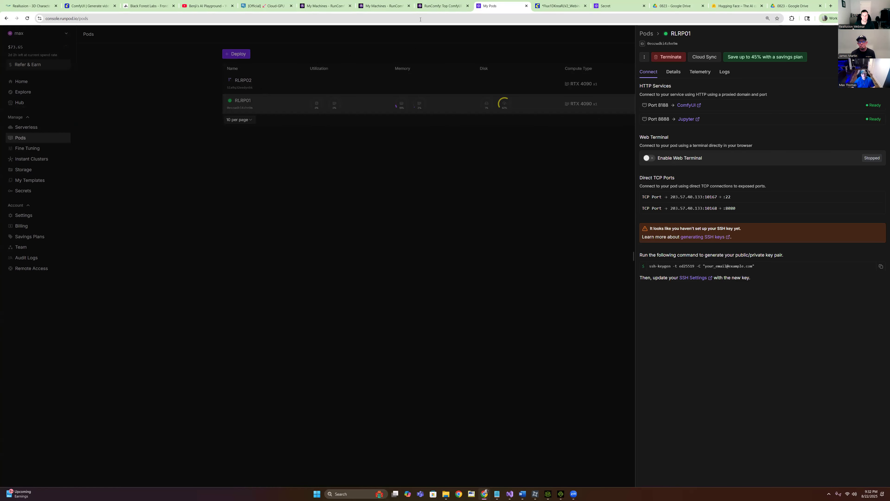
{"action": "left_click", "coordinate": [431, 6]}
{"action": "scroll", "coordinate": [192, 191], "scroll_direction": "down", "scroll_amount": 5}
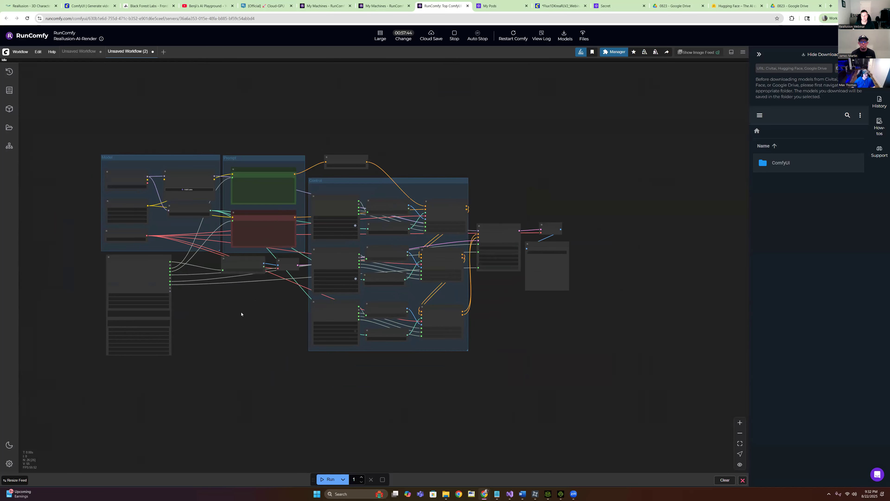
Close Unsaved Workflow (2) and load Flux1DKreaRLV2.json into the RunComfy ComfyUI session
{"action": "scroll", "coordinate": [291, 118], "scroll_direction": "up", "scroll_amount": 2}
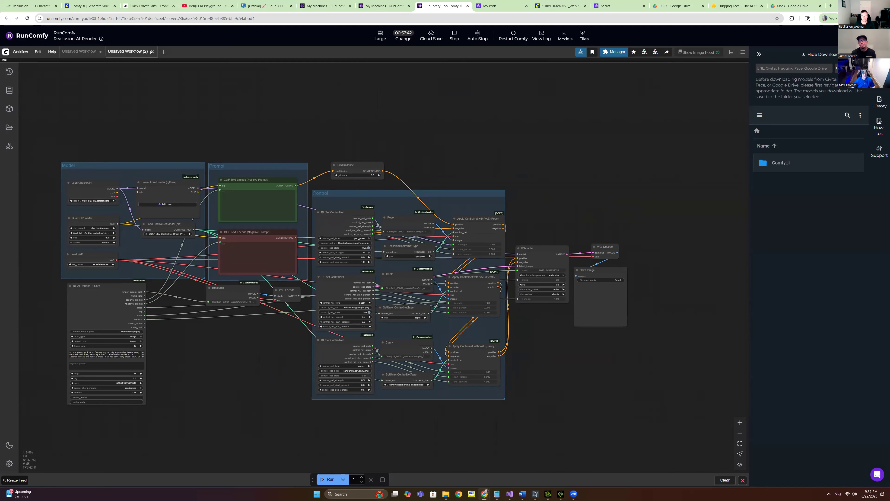
{"action": "left_click", "coordinate": [152, 52]}
{"action": "left_click", "coordinate": [446, 494]}
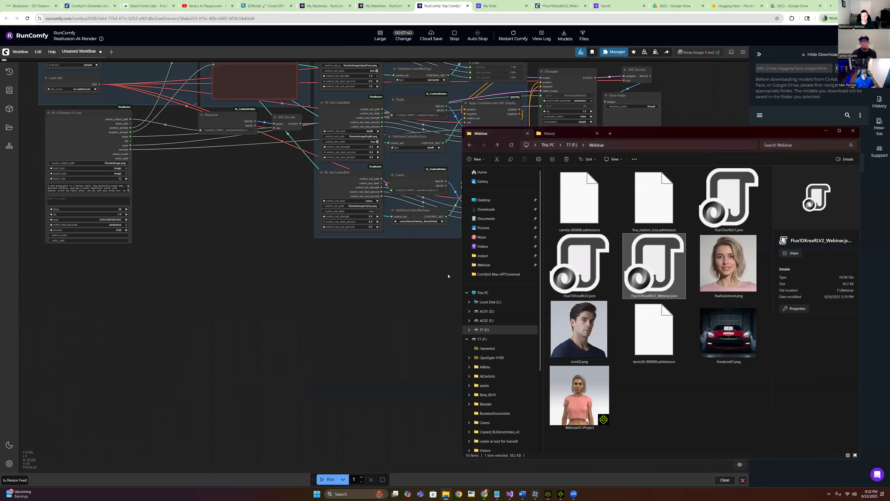
{"action": "left_click", "coordinate": [572, 272]}
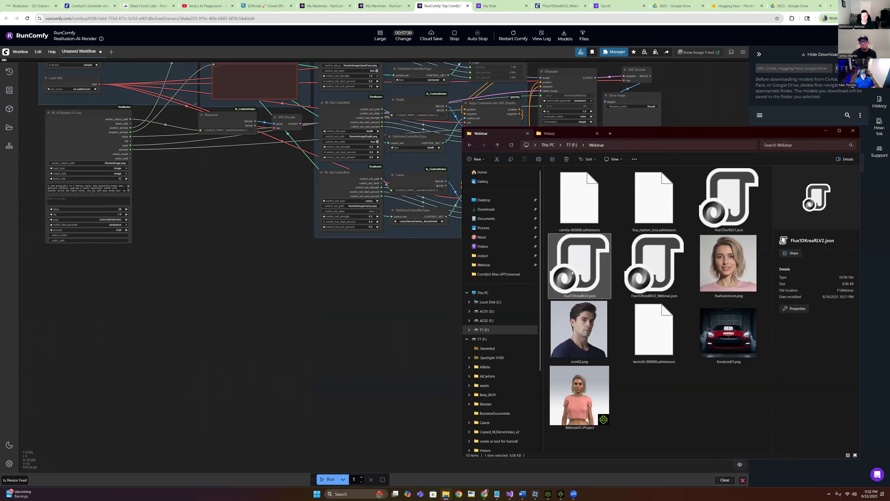
{"action": "left_click_drag", "start_coordinate": [587, 280], "coordinate": [289, 282]}
Bring the model loader nodes into view and open the Load Diffusion Model list
{"action": "scroll", "coordinate": [579, 319], "scroll_direction": "down", "scroll_amount": 2}
{"action": "left_click_drag", "start_coordinate": [579, 319], "coordinate": [498, 249]}
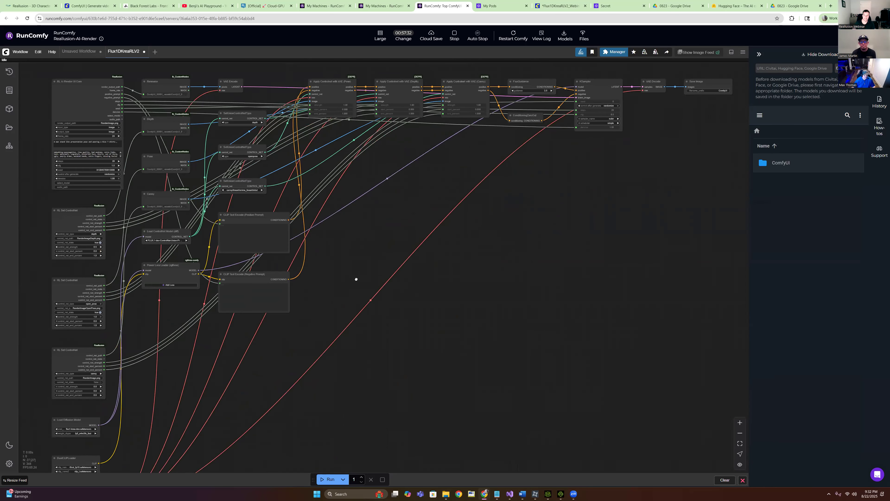
{"action": "scroll", "coordinate": [161, 393], "scroll_direction": "up", "scroll_amount": 7}
{"action": "left_click_drag", "start_coordinate": [161, 393], "coordinate": [326, 186]}
{"action": "left_click", "coordinate": [172, 255]}
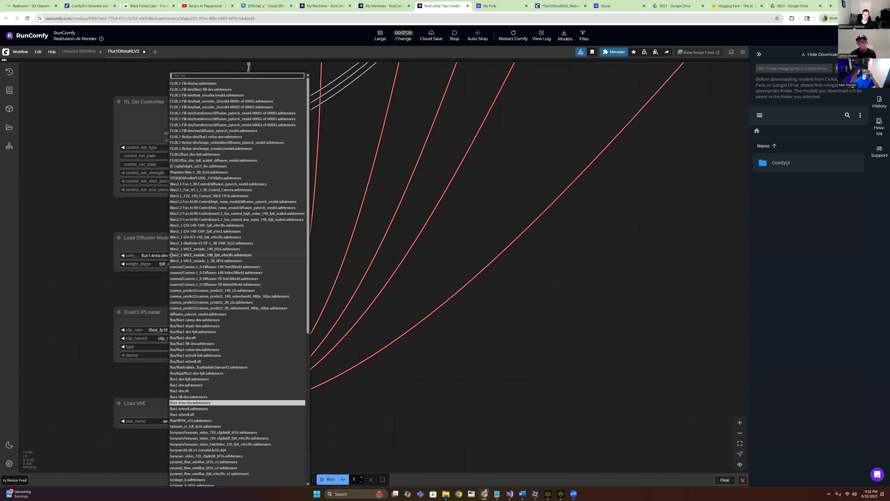
{"action": "left_click", "coordinate": [198, 402]}
{"action": "left_click_drag", "start_coordinate": [316, 241], "coordinate": [330, 169]}
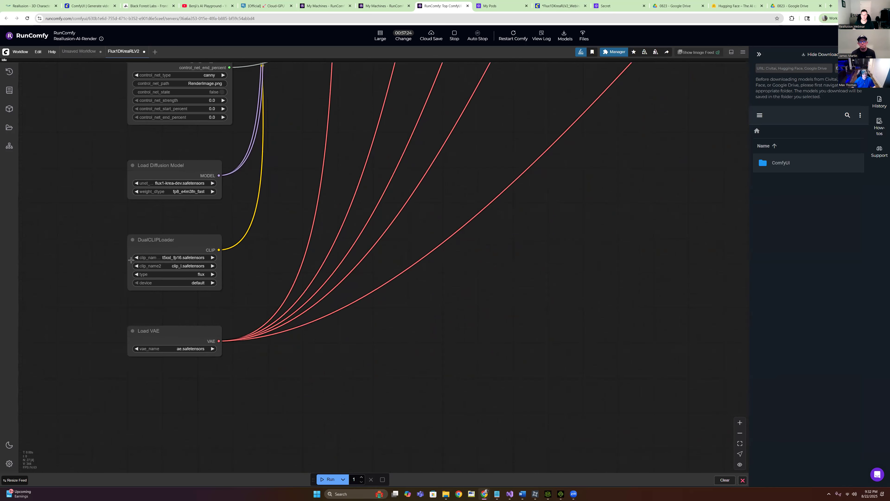
{"action": "scroll", "coordinate": [133, 259], "scroll_direction": "up", "scroll_amount": 1}
{"action": "scroll", "coordinate": [256, 210], "scroll_direction": "up", "scroll_amount": 2}
{"action": "left_click", "coordinate": [201, 257]}
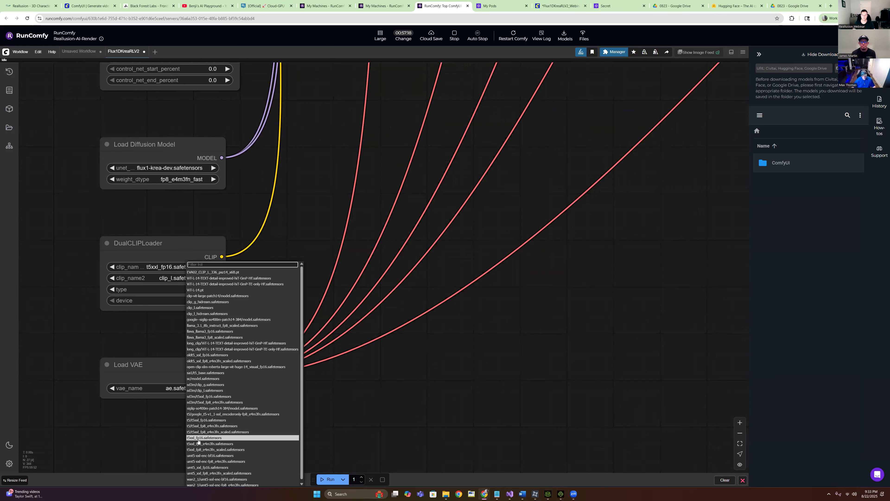
{"action": "left_click", "coordinate": [401, 336]}
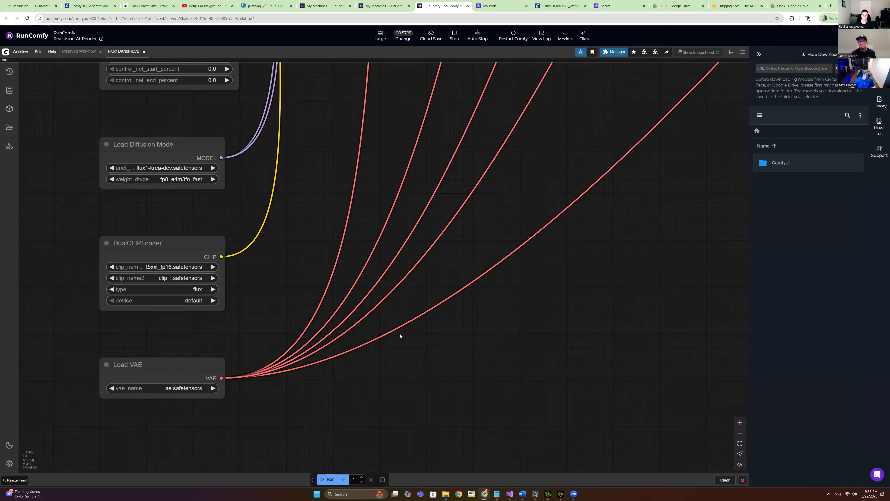
{"action": "scroll", "coordinate": [260, 327], "scroll_direction": "up", "scroll_amount": 2}
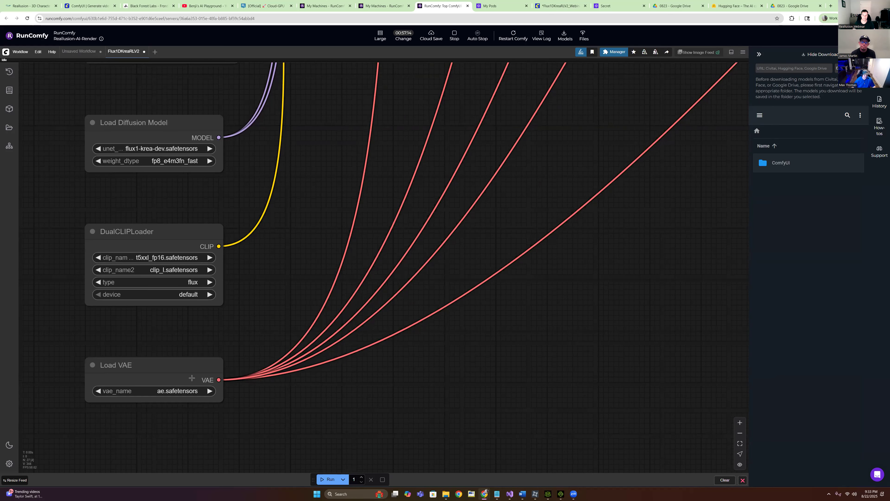
{"action": "left_click", "coordinate": [181, 380]}
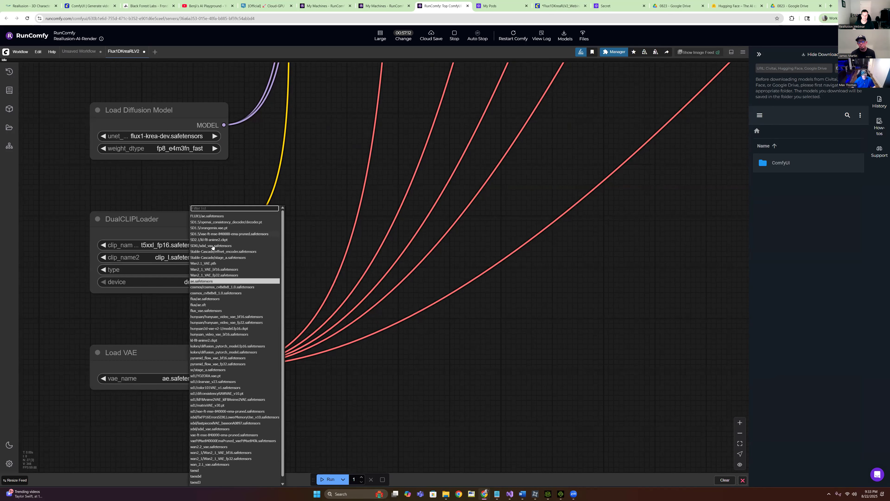
{"action": "left_click", "coordinate": [407, 268]}
{"action": "scroll", "coordinate": [403, 268], "scroll_direction": "down", "scroll_amount": 5}
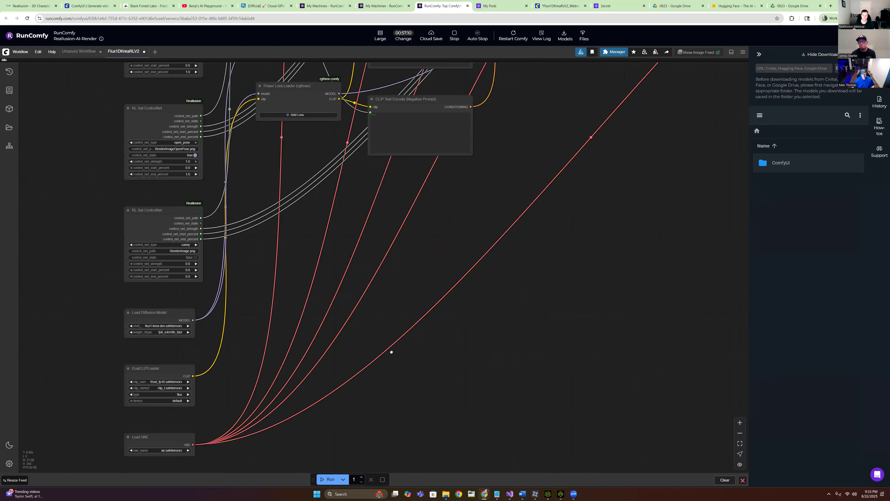
{"action": "scroll", "coordinate": [392, 352], "scroll_direction": "up", "scroll_amount": 10}
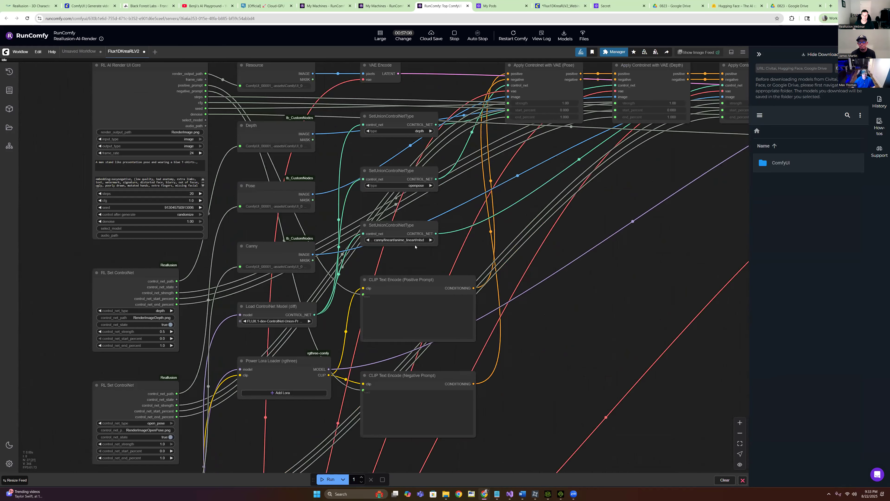
{"action": "scroll", "coordinate": [416, 247], "scroll_direction": "down", "scroll_amount": 5}
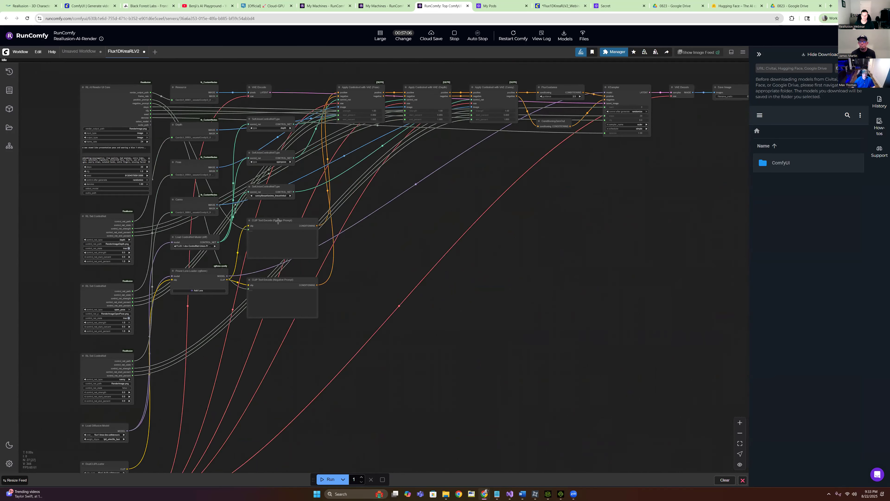
{"action": "left_click_drag", "start_coordinate": [505, 216], "coordinate": [462, 211]}
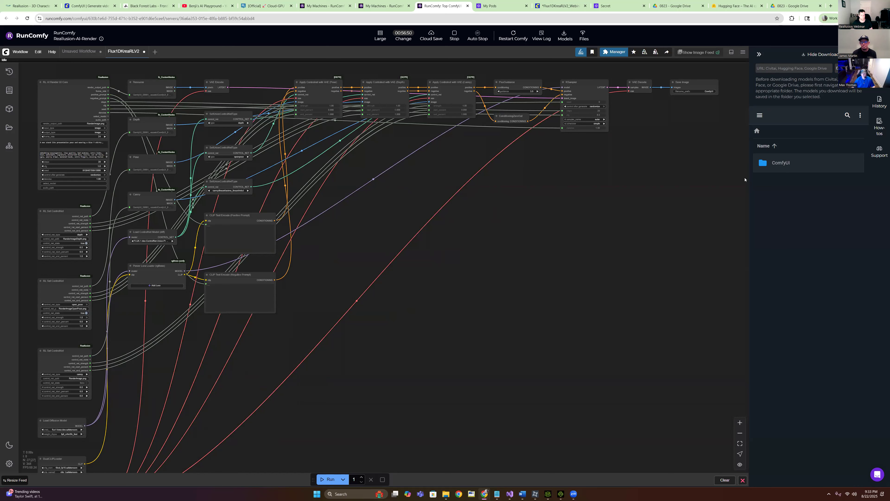
Browse the server files to ComfyUI > models > loras to list the installed LoRA files
{"action": "double_click", "coordinate": [763, 163]}
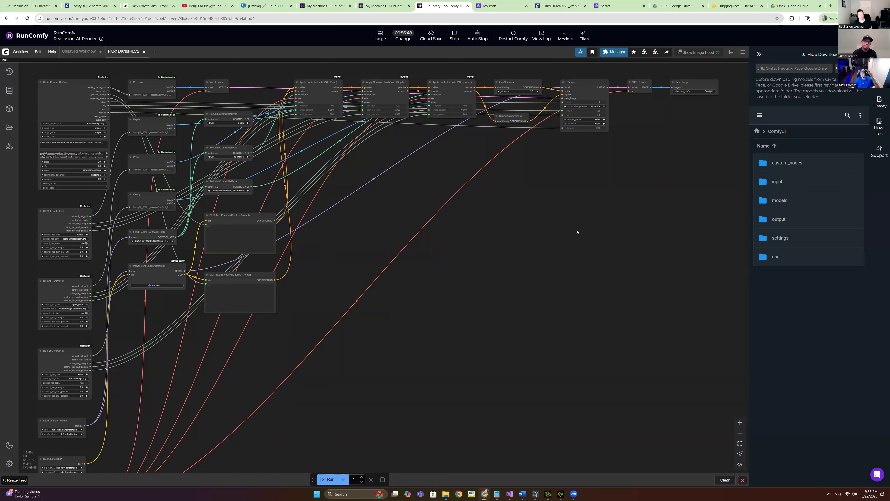
{"action": "double_click", "coordinate": [767, 202]}
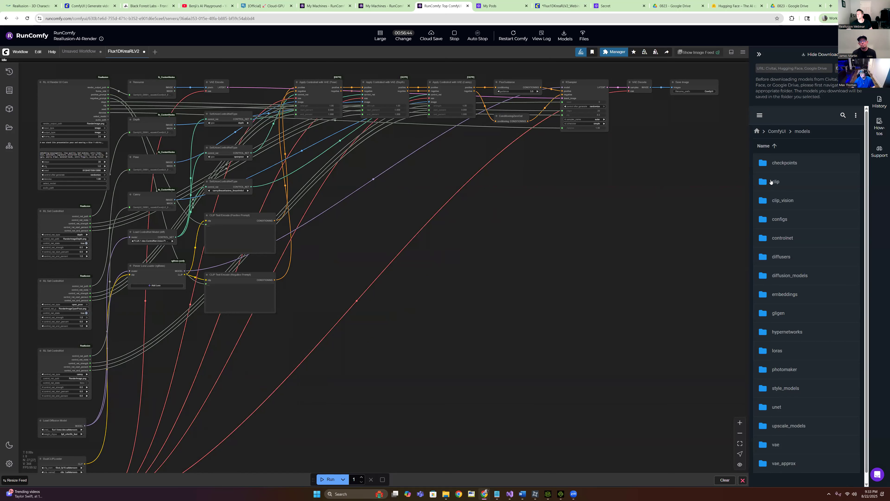
{"action": "scroll", "coordinate": [785, 232], "scroll_direction": "down", "scroll_amount": 1}
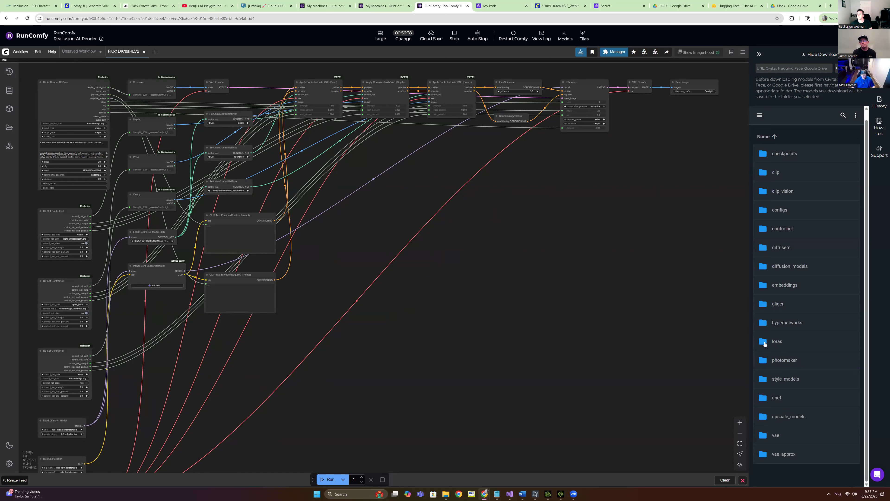
{"action": "double_click", "coordinate": [765, 342]}
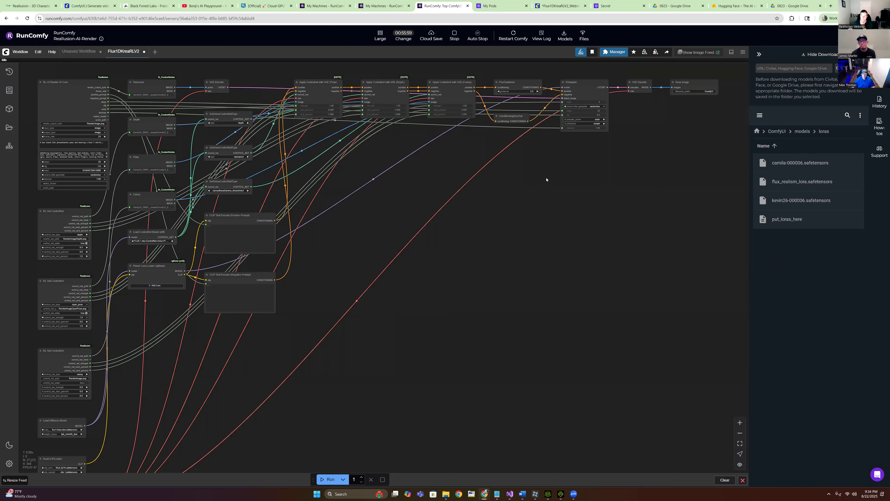
Zoom and pan the canvas to re-center the Flux1DKreaRLV2 graph
{"action": "scroll", "coordinate": [536, 197], "scroll_direction": "down", "scroll_amount": 2}
{"action": "scroll", "coordinate": [419, 188], "scroll_direction": "up", "scroll_amount": 2}
{"action": "scroll", "coordinate": [428, 198], "scroll_direction": "down", "scroll_amount": 3}
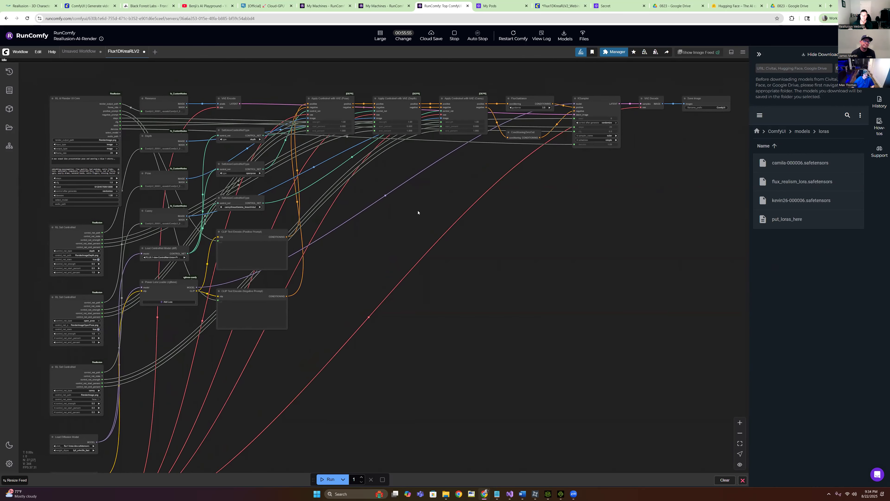
{"action": "scroll", "coordinate": [321, 205], "scroll_direction": "up", "scroll_amount": 1}
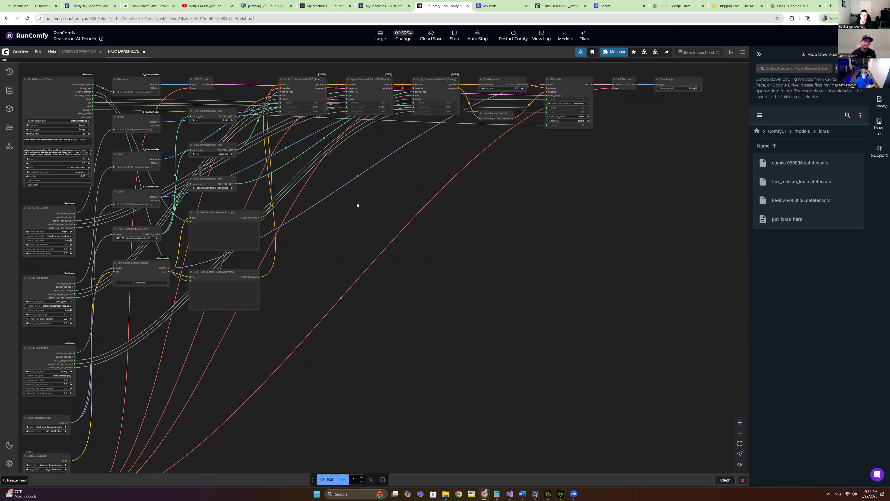
{"action": "left_click_drag", "start_coordinate": [358, 205], "coordinate": [398, 220]}
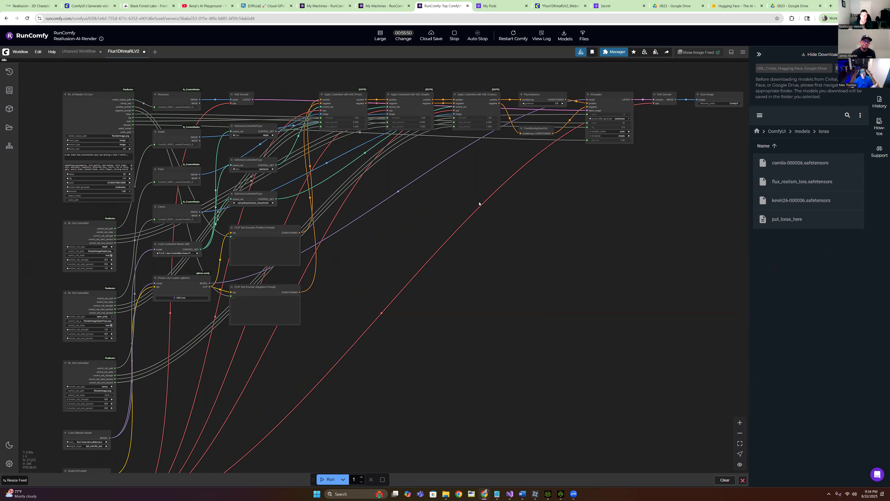
{"action": "left_click_drag", "start_coordinate": [480, 207], "coordinate": [467, 196]}
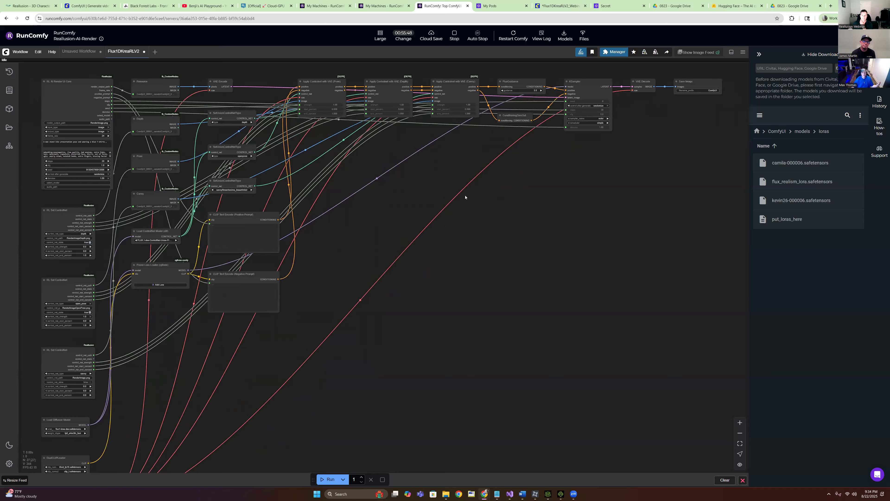
{"action": "mouse_move", "coordinate": [369, 180]}
{"action": "left_mouse_down"}
{"action": "mouse_move", "coordinate": [382, 181]}
{"action": "mouse_move", "coordinate": [368, 188]}
{"action": "left_mouse_up"}
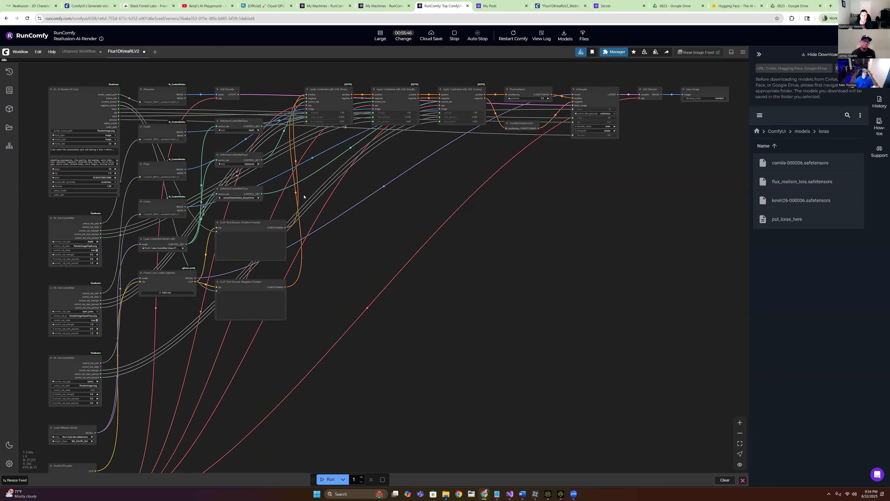
Export the workflow via Export (API) as Flux1DKreaRLDemo.json
{"action": "left_click", "coordinate": [20, 52]}
{"action": "left_click", "coordinate": [39, 128]}
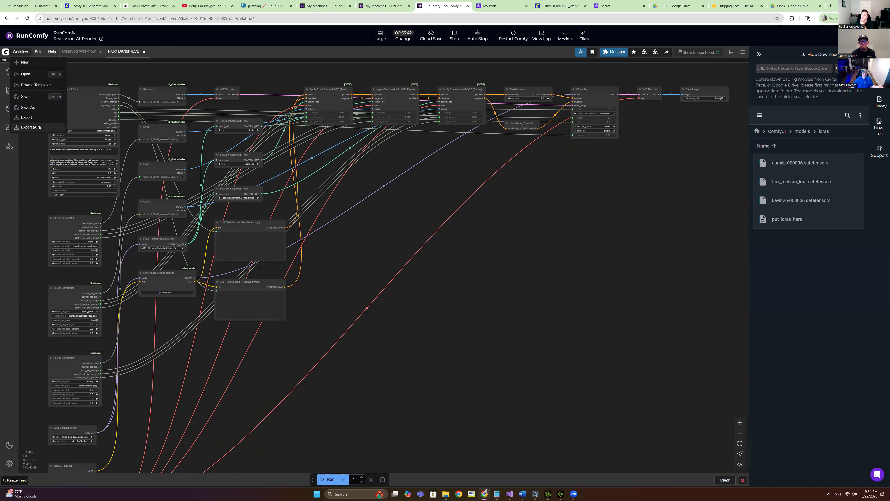
{"action": "left_click", "coordinate": [381, 274]}
{"action": "left_click_drag", "start_coordinate": [382, 273], "coordinate": [380, 273]}
{"action": "type", "text": "Demo"}
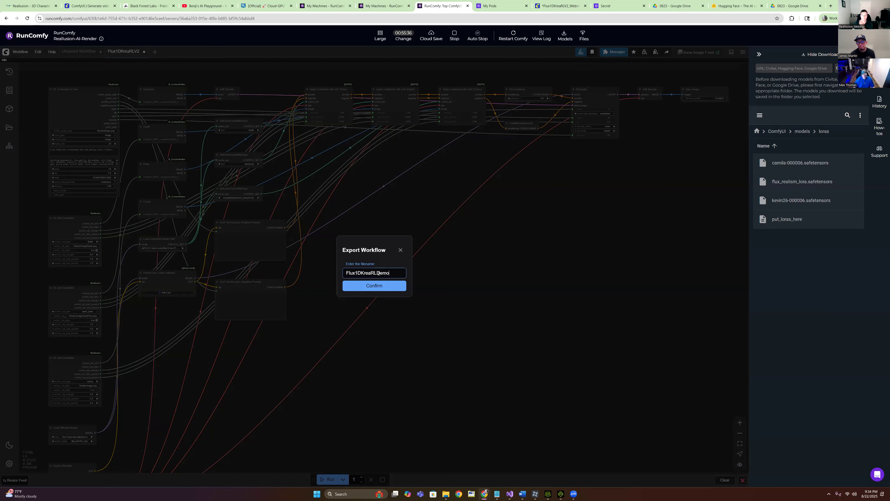
{"action": "left_click", "coordinate": [390, 289]}
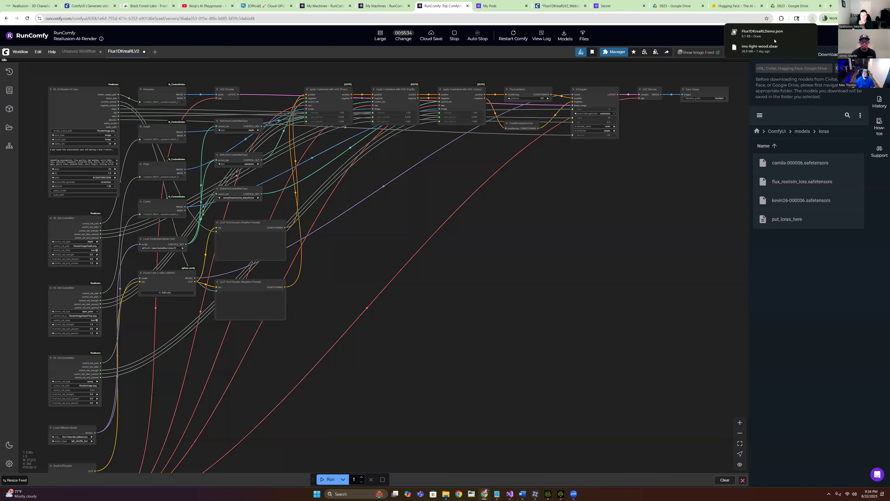
Show the downloaded JSON in Downloads, then hide Explorer and shrink the browser window
{"action": "left_click", "coordinate": [797, 32]}
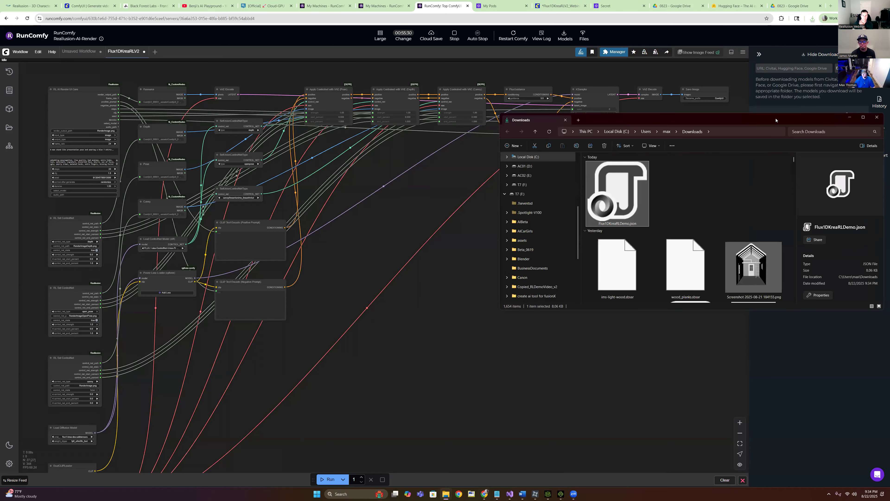
{"action": "left_click_drag", "start_coordinate": [776, 120], "coordinate": [598, 187]}
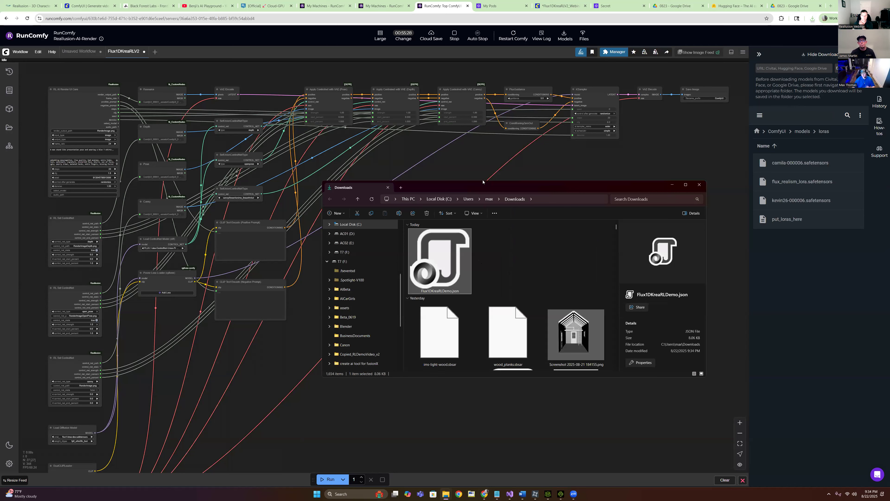
{"action": "left_click", "coordinate": [672, 186]}
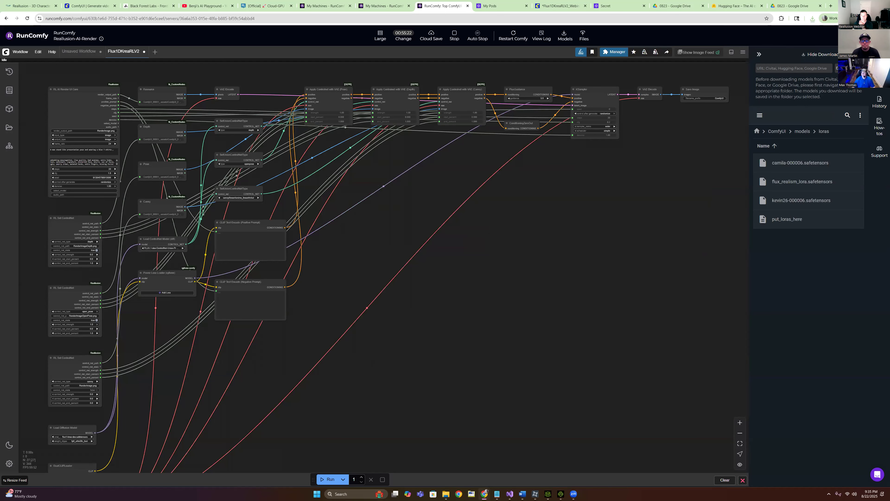
{"action": "left_click", "coordinate": [870, 6]}
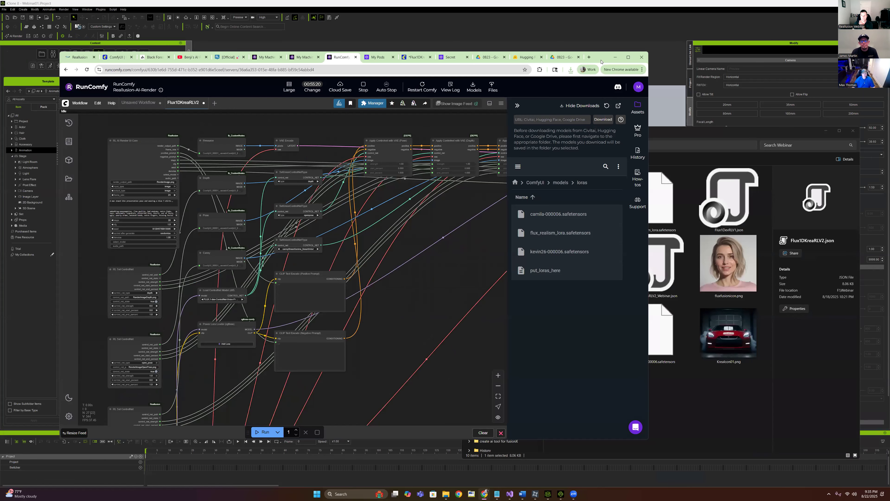
Reposition the browser and bring up the Notepad URL list with blank lines above the first URL
{"action": "left_click_drag", "start_coordinate": [602, 56], "coordinate": [772, 68]}
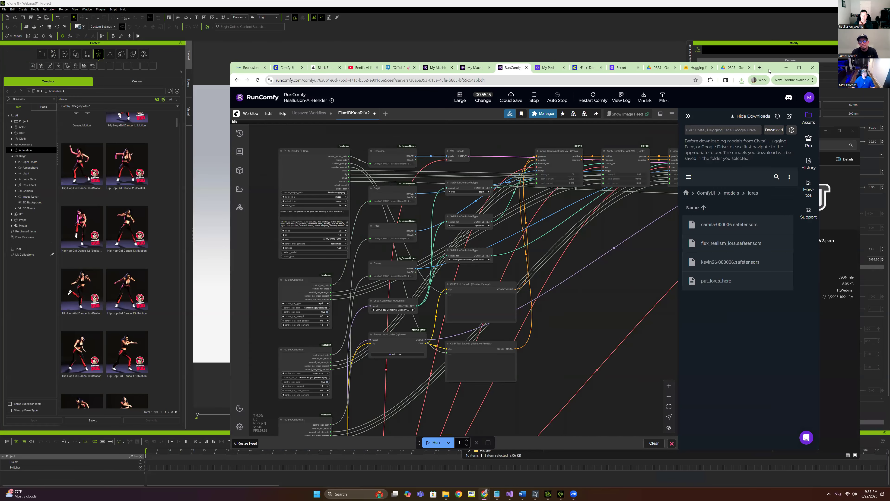
{"action": "left_click_drag", "start_coordinate": [772, 67], "coordinate": [640, 82]}
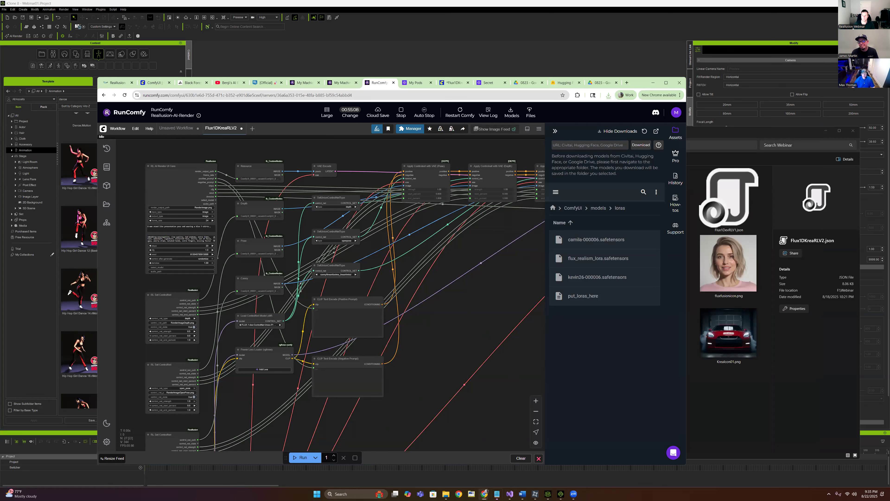
{"action": "key", "text": "alt+Tab"}
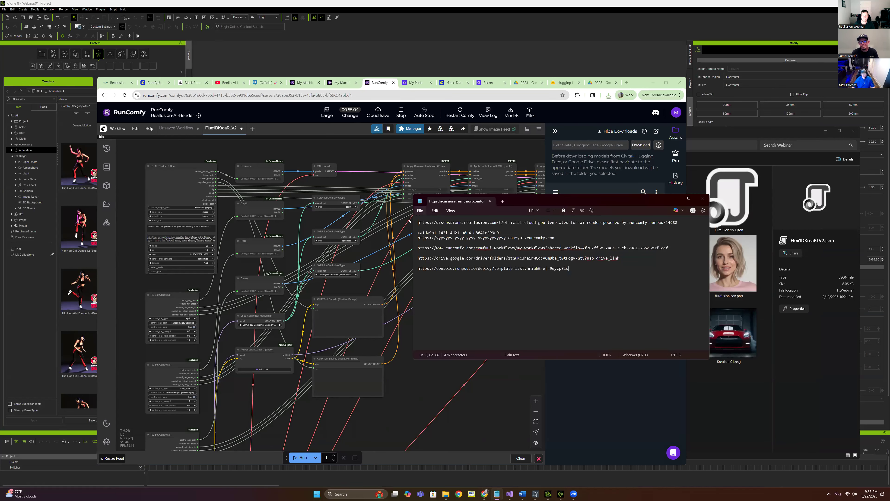
{"action": "key", "text": "Return"}
{"action": "key", "text": "Return"}
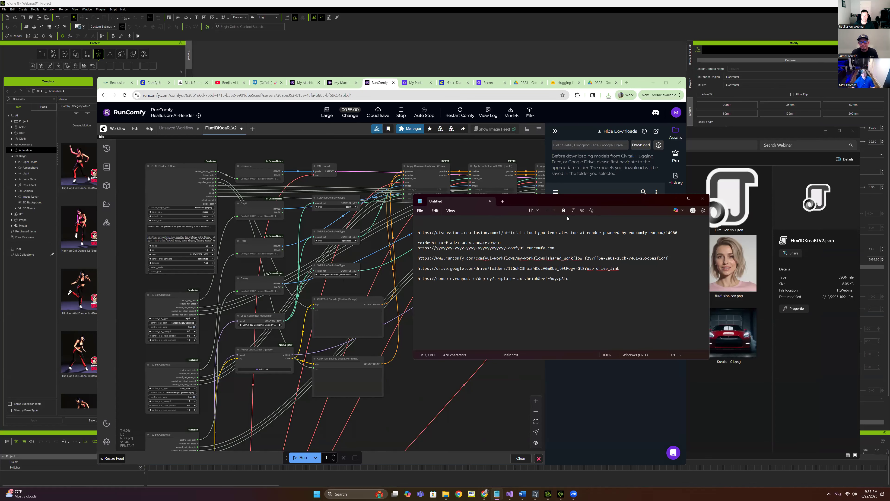
{"action": "left_click_drag", "start_coordinate": [538, 199], "coordinate": [678, 259]}
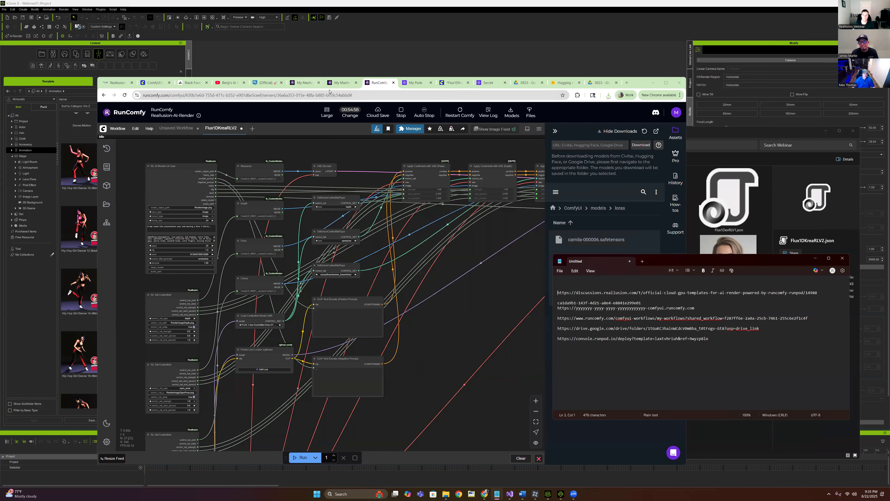
Copy the server ID from the end of the RunComfy address and switch to the Reallusion forum post
{"action": "left_click_drag", "start_coordinate": [353, 94], "coordinate": [277, 95]}
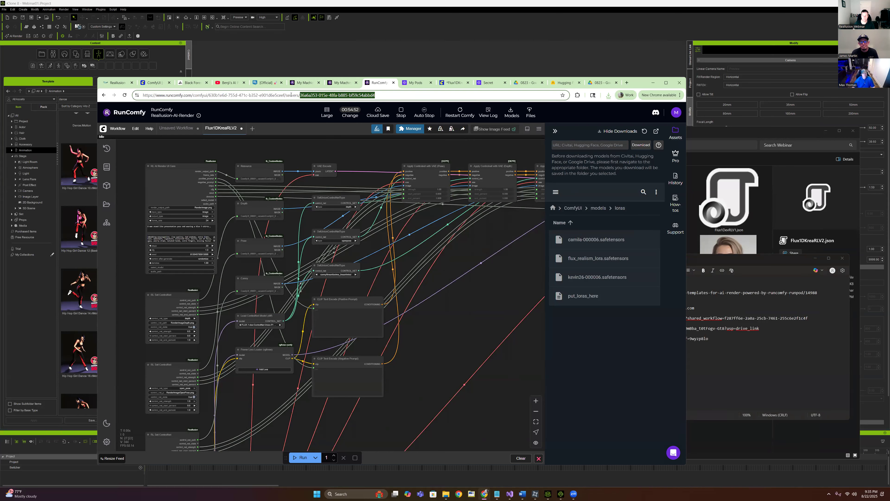
{"action": "right_click", "coordinate": [323, 95]}
{"action": "left_click", "coordinate": [347, 149]}
{"action": "left_click", "coordinate": [738, 260]}
{"action": "left_click_drag", "start_coordinate": [738, 260], "coordinate": [647, 202]}
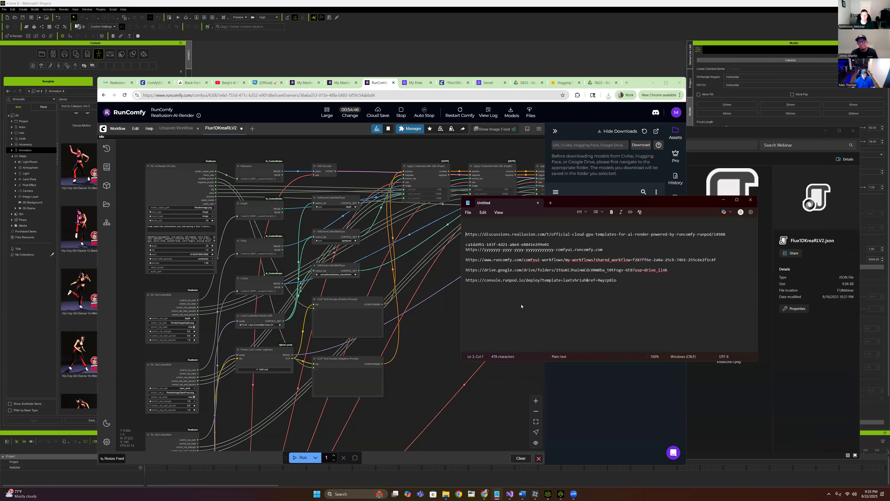
{"action": "left_click", "coordinate": [486, 494]}
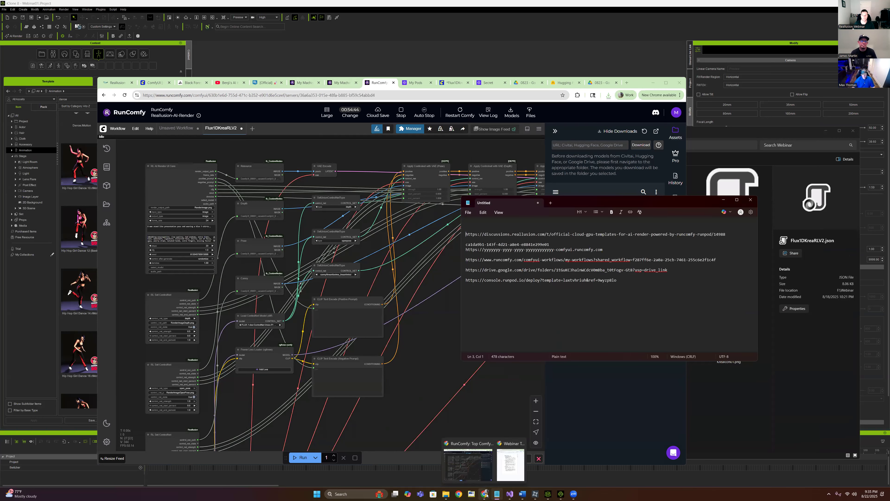
{"action": "left_click", "coordinate": [266, 82]}
Replace the placeholder ID in Notepad's RunComfy URL with the copied machine ID
{"action": "scroll", "coordinate": [429, 314], "scroll_direction": "down", "scroll_amount": 1}
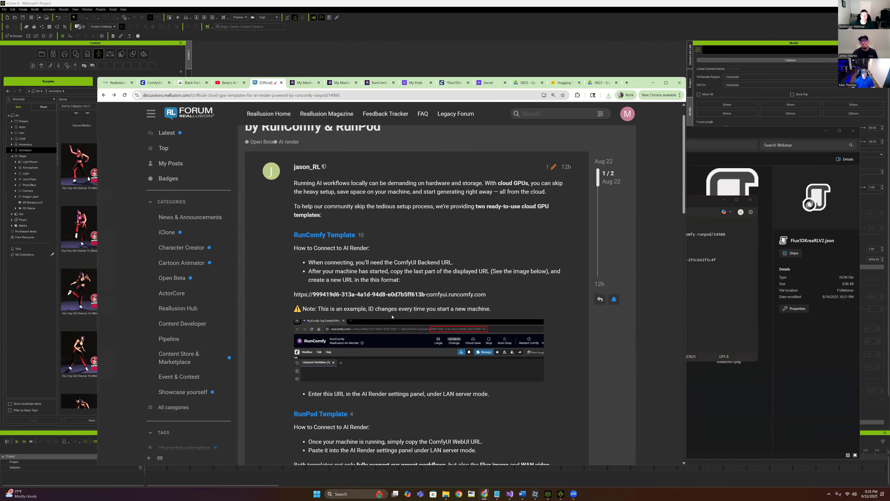
{"action": "scroll", "coordinate": [422, 312], "scroll_direction": "down", "scroll_amount": 3}
{"action": "scroll", "coordinate": [434, 305], "scroll_direction": "up", "scroll_amount": 2}
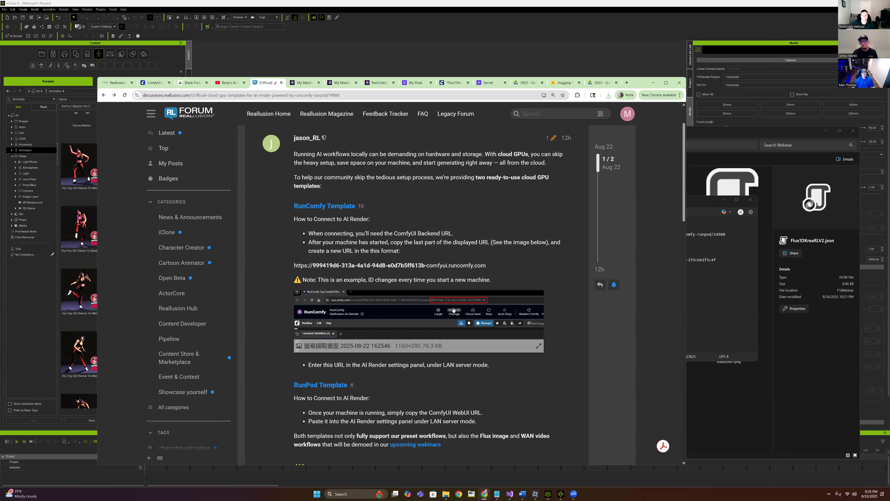
{"action": "left_click", "coordinate": [654, 81]}
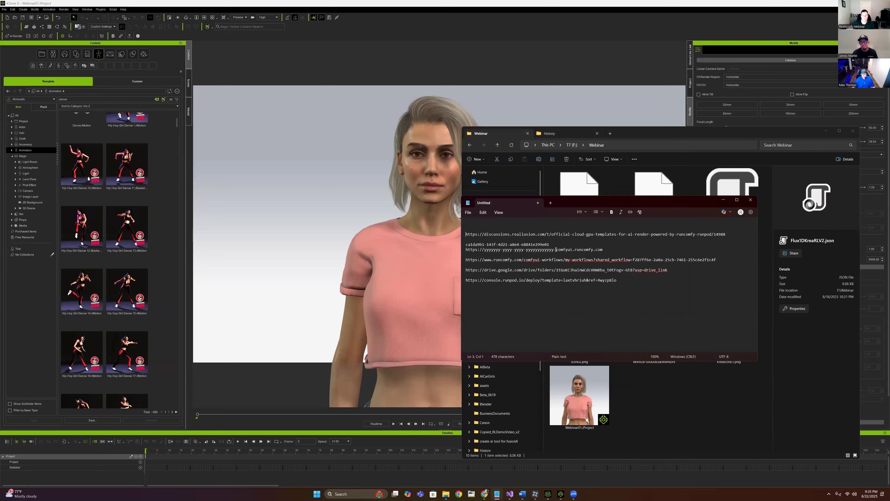
{"action": "left_click_drag", "start_coordinate": [555, 249], "coordinate": [486, 251]}
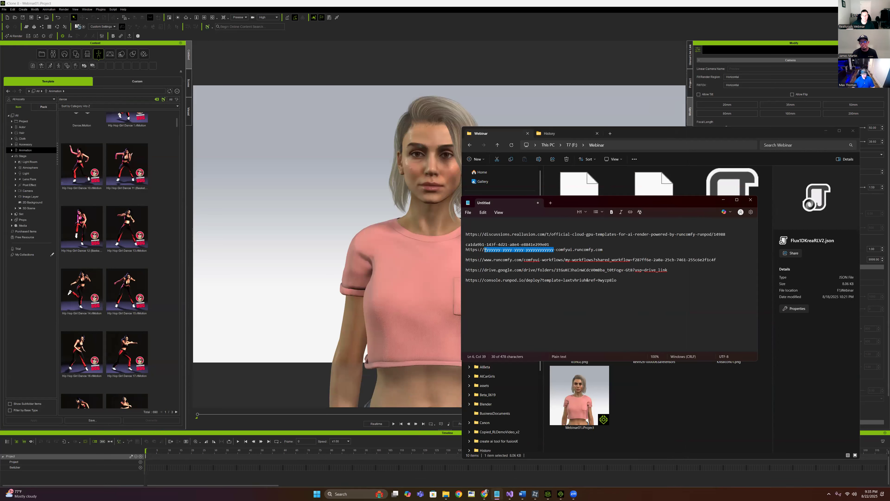
{"action": "key", "text": "ctrl+v"}
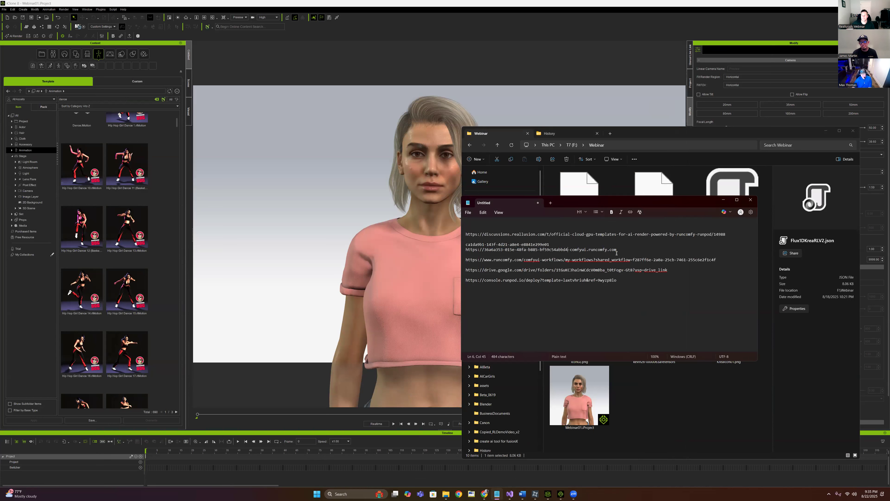
Copy the completed RunComfy URL, then minimize Notepad and the file browser
{"action": "left_click_drag", "start_coordinate": [618, 252], "coordinate": [463, 251]}
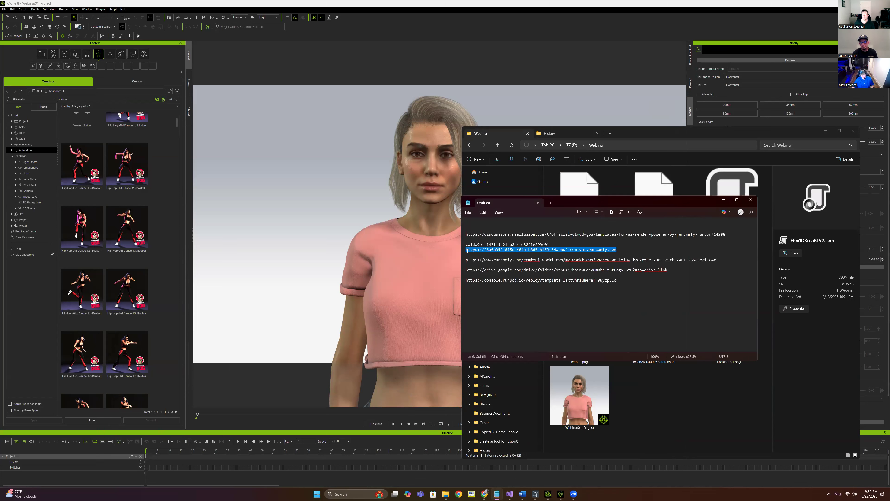
{"action": "right_click", "coordinate": [510, 252]}
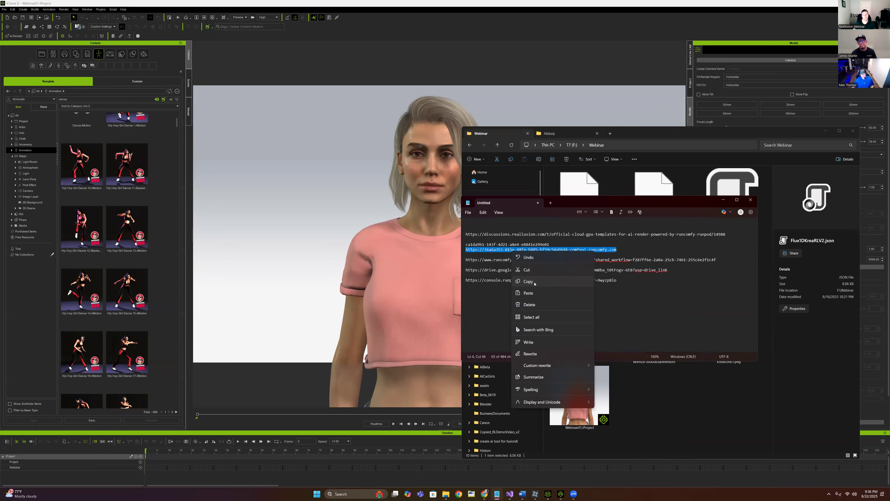
{"action": "left_click", "coordinate": [523, 281]}
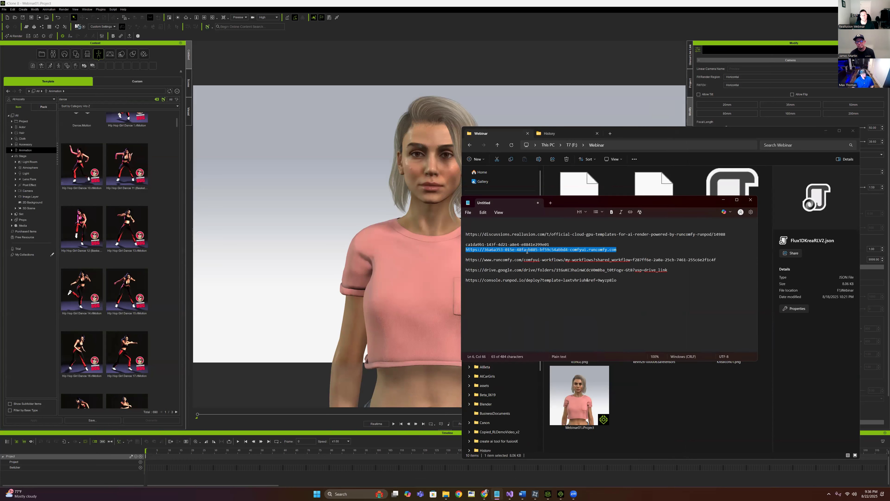
{"action": "left_click", "coordinate": [724, 201]}
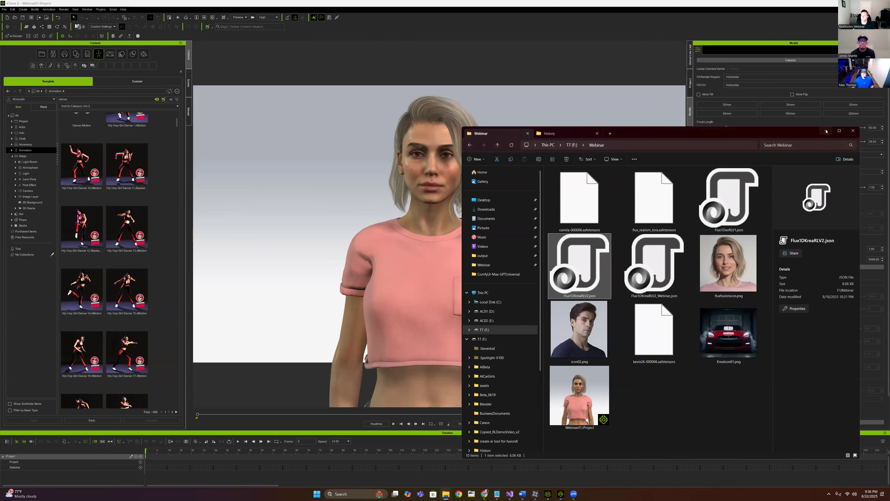
{"action": "left_click", "coordinate": [826, 130]}
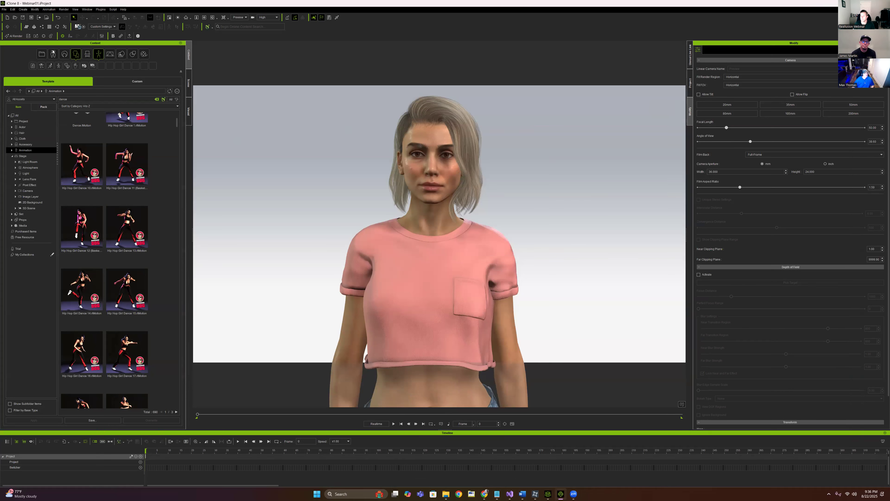
Replace the RunPod LAN Server URL with the RunComfy URL, connect, and view the History settings
{"action": "left_click", "coordinate": [43, 36]}
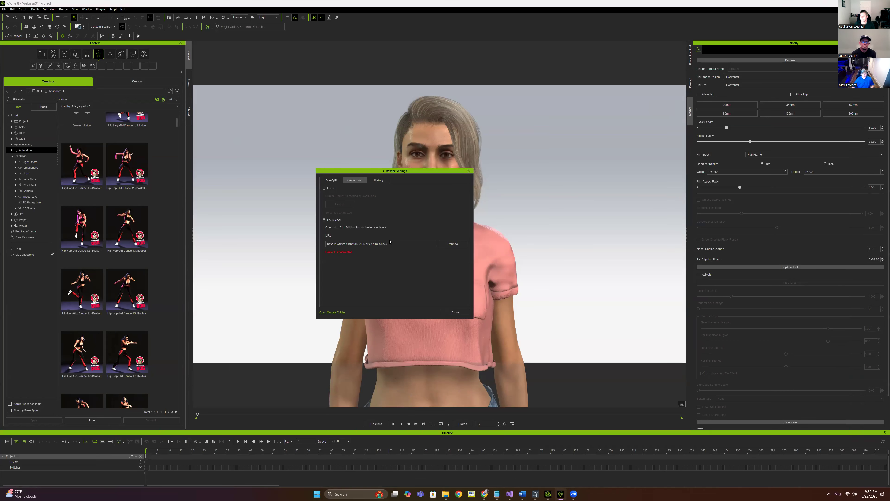
{"action": "left_click_drag", "start_coordinate": [363, 240], "coordinate": [241, 267]}
{"action": "key", "text": "ctrl+v"}
{"action": "left_click", "coordinate": [448, 244]}
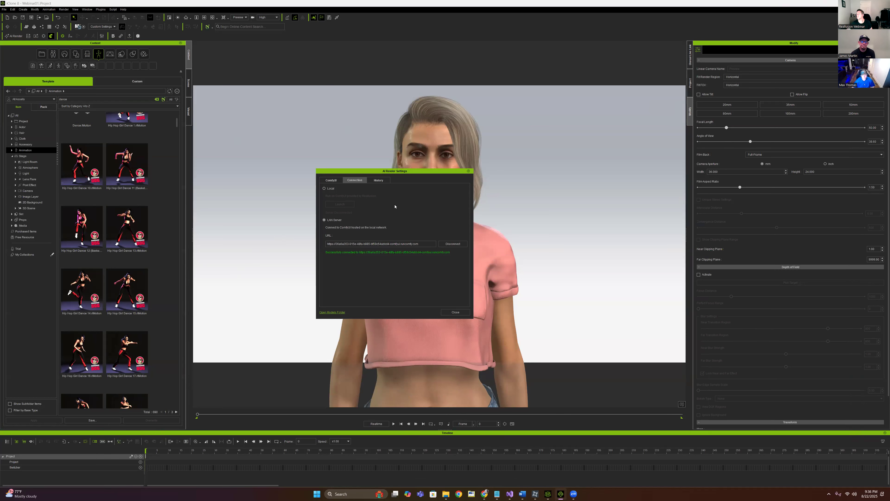
{"action": "left_click", "coordinate": [382, 180]}
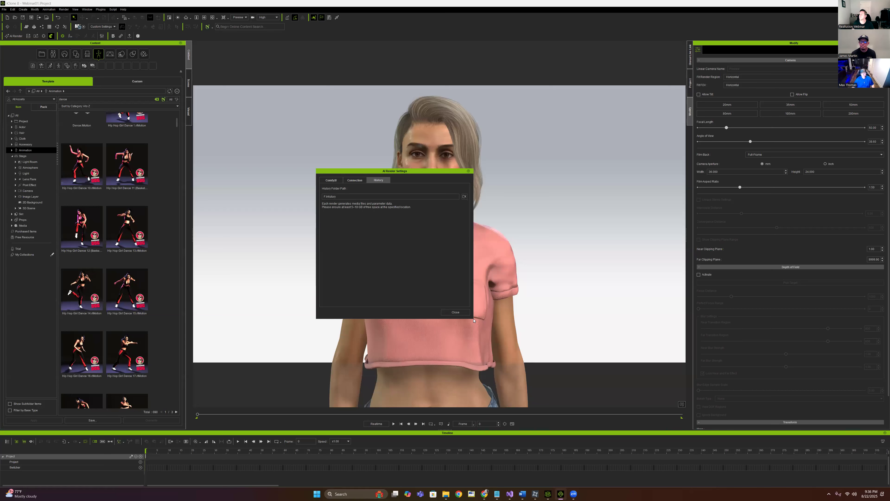
Select the History folder on T7 (F:) as the history path and close AI Render Settings
{"action": "left_click", "coordinate": [465, 197]}
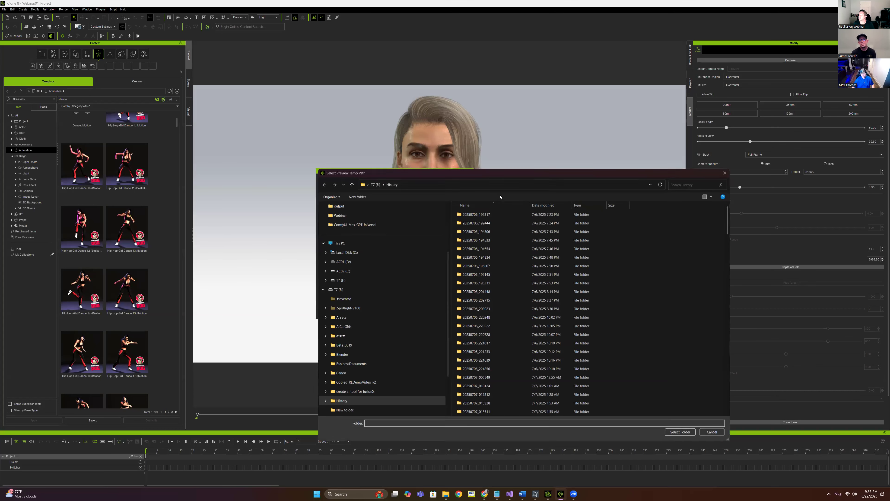
{"action": "left_click_drag", "start_coordinate": [538, 173], "coordinate": [586, 93]}
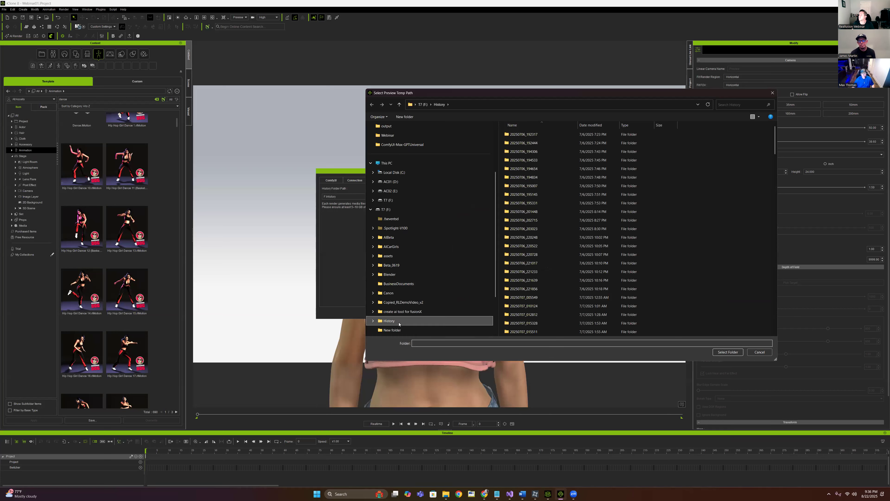
{"action": "left_click", "coordinate": [728, 352]}
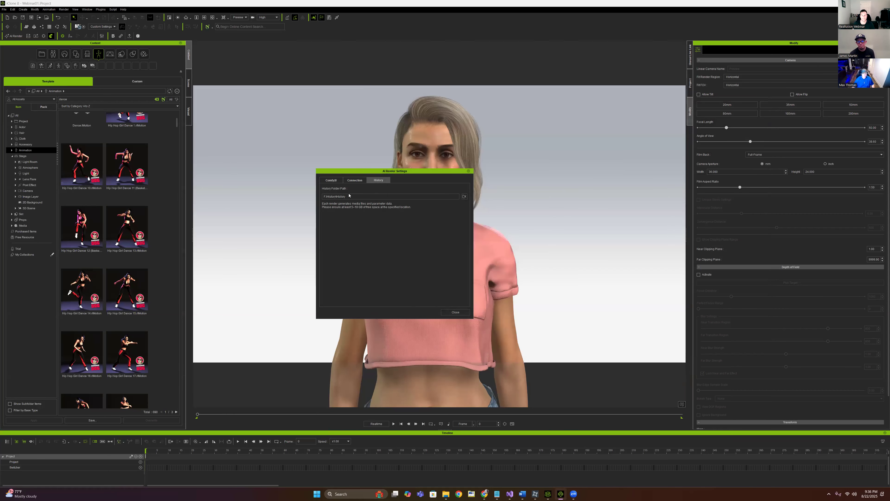
{"action": "left_click", "coordinate": [464, 197]}
{"action": "left_click", "coordinate": [444, 104]}
{"action": "left_click", "coordinate": [422, 104]}
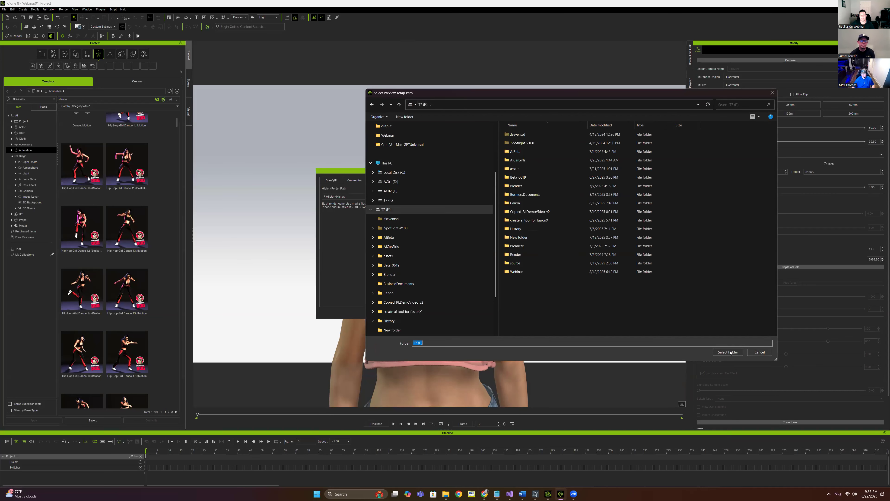
{"action": "left_click", "coordinate": [728, 352]}
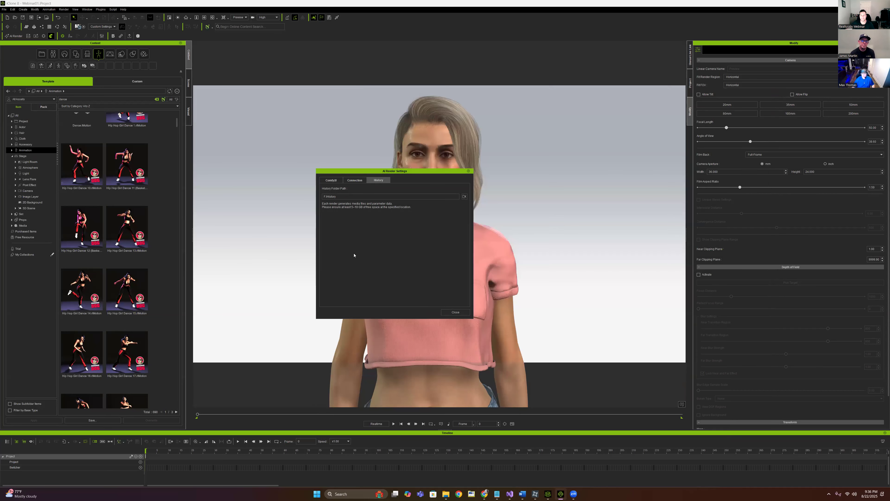
{"action": "left_click", "coordinate": [456, 312]}
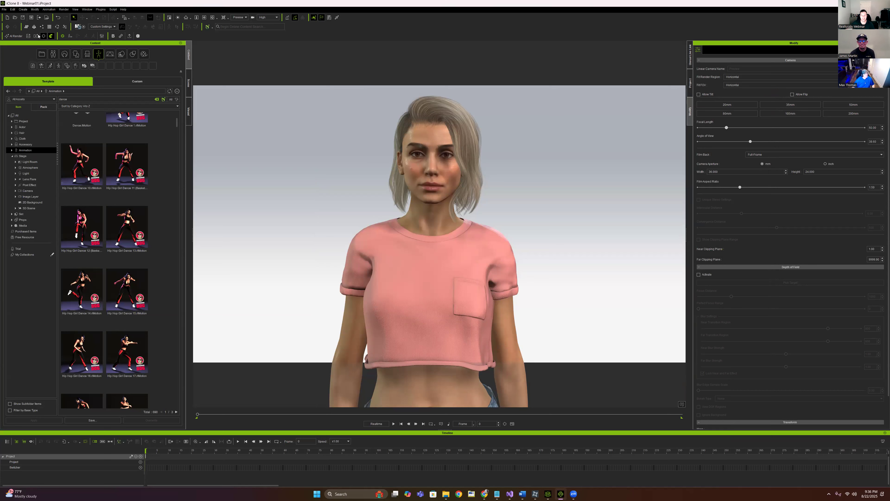
Open the AI Render style gallery in an enlarged window placed higher on screen
{"action": "left_click", "coordinate": [14, 36]}
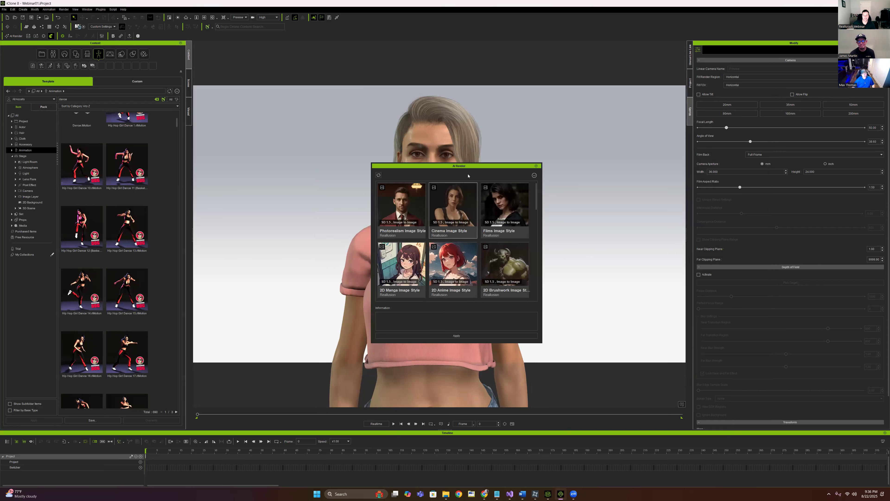
{"action": "left_click_drag", "start_coordinate": [455, 278], "coordinate": [658, 456]}
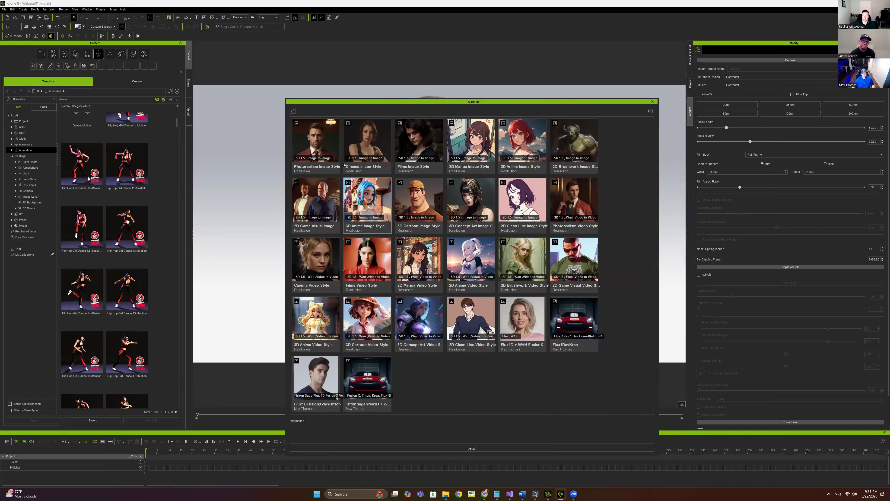
{"action": "left_click_drag", "start_coordinate": [506, 101], "coordinate": [484, 57]}
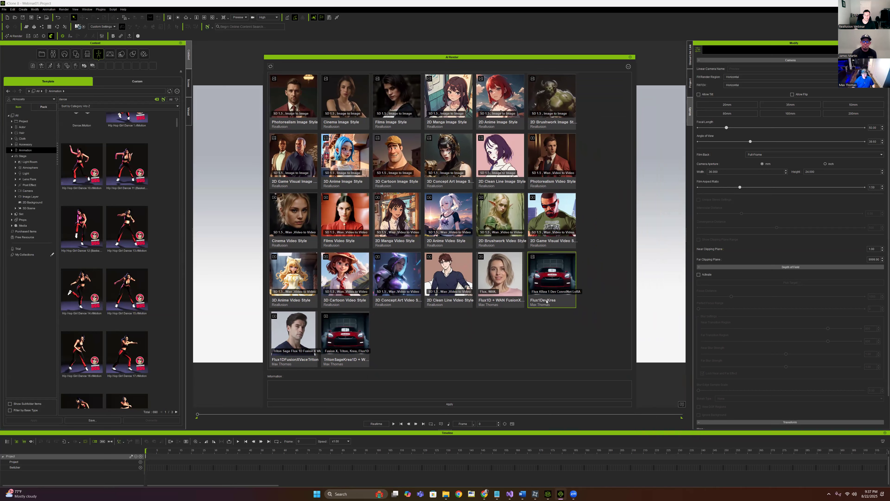
Delete the Flux1DevKrea preset and confirm the deletion
{"action": "left_click", "coordinate": [628, 67]}
{"action": "left_click", "coordinate": [638, 80]}
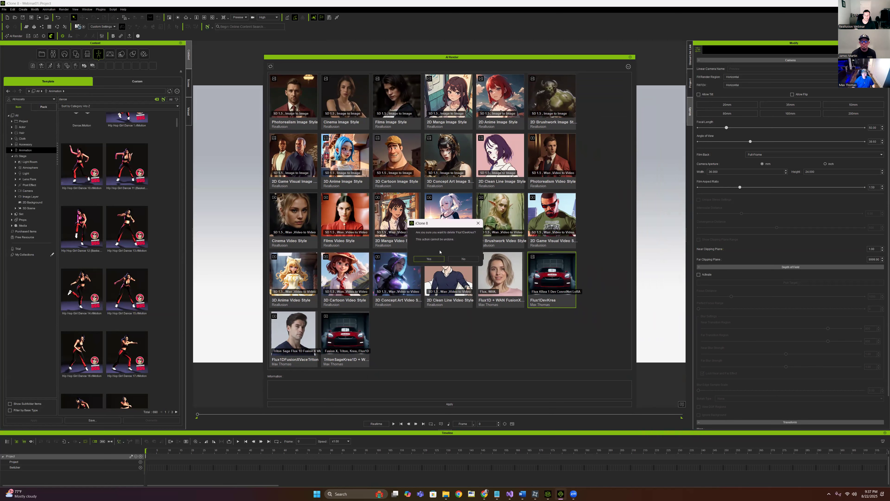
{"action": "left_click", "coordinate": [428, 259]}
{"action": "left_click", "coordinate": [467, 258]}
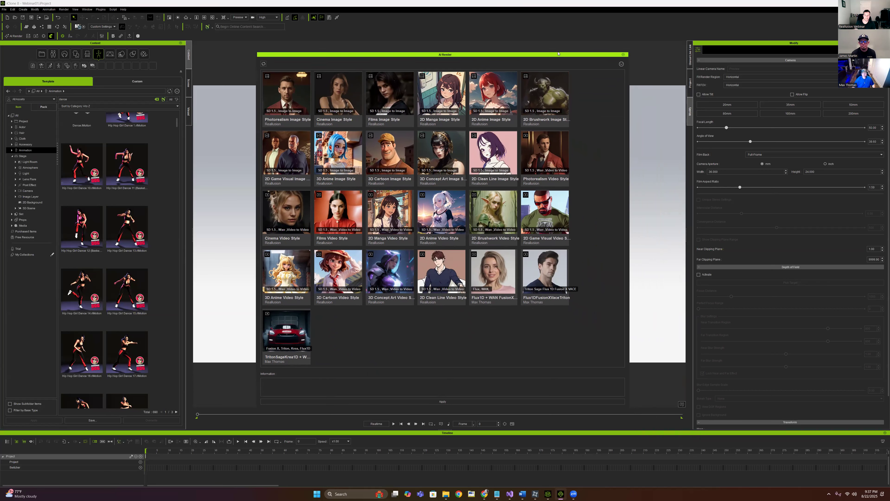
Start a new AI Render preset in an enlarged Preset Creator window
{"action": "left_click", "coordinate": [620, 59]}
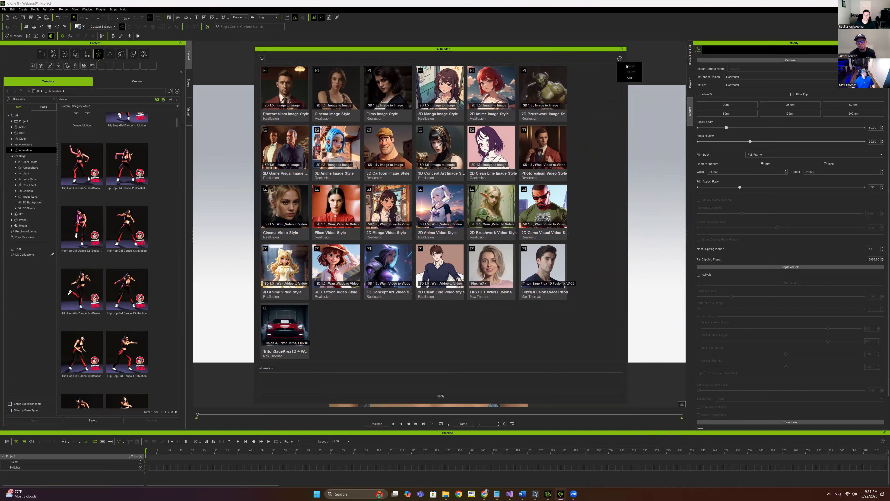
{"action": "left_click", "coordinate": [630, 78]}
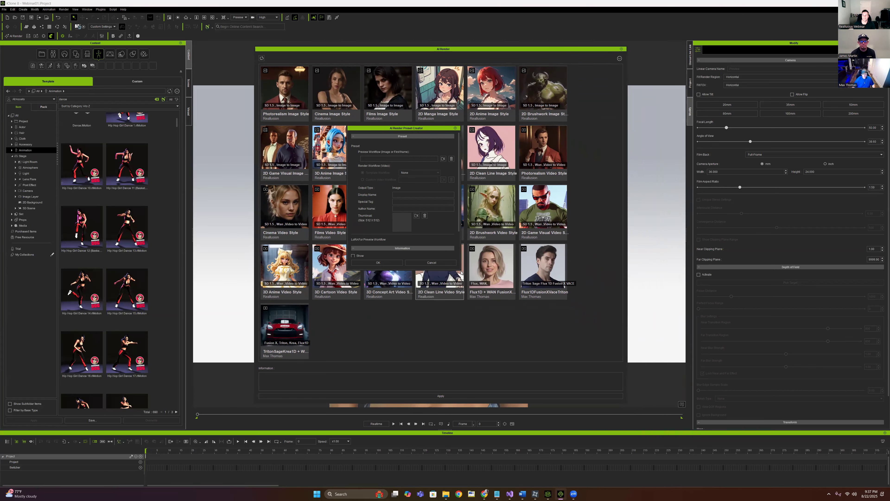
{"action": "left_click_drag", "start_coordinate": [474, 292], "coordinate": [591, 375]}
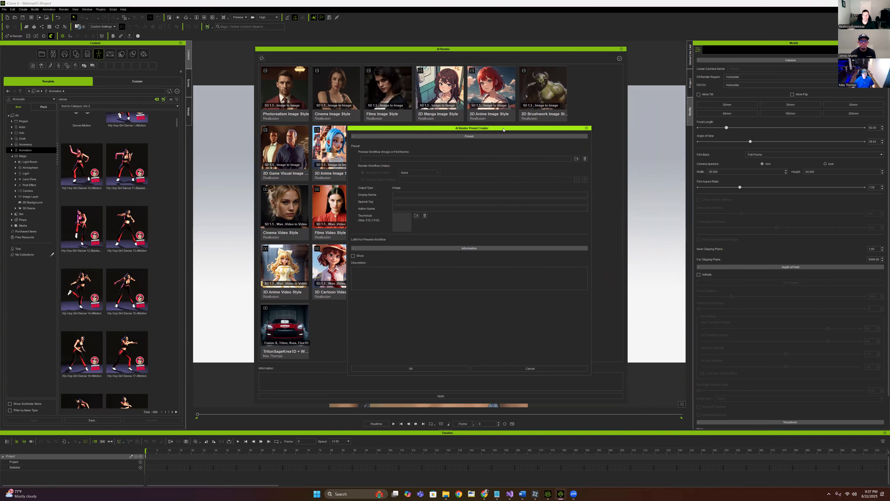
{"action": "left_click_drag", "start_coordinate": [491, 128], "coordinate": [466, 124]}
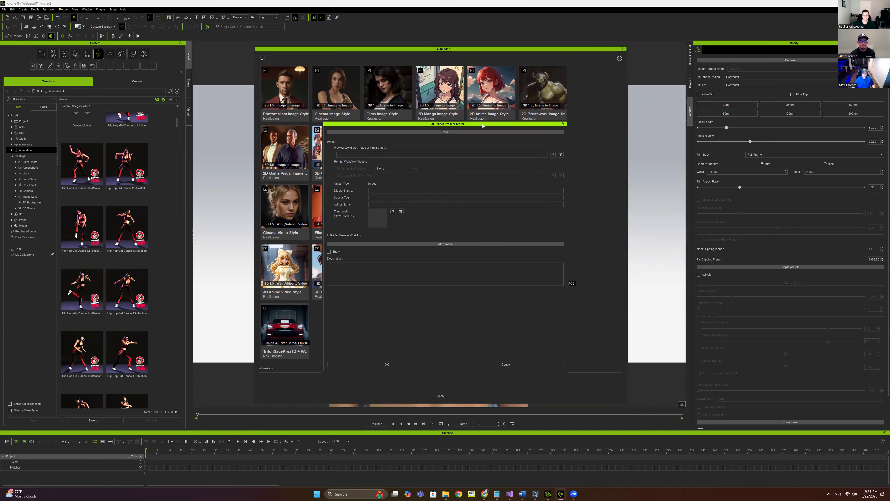
Load Flux1DKreaRLV2.json from F:\Webinar as the preview workflow, leaving Template Workflow at None
{"action": "left_click", "coordinate": [553, 154]}
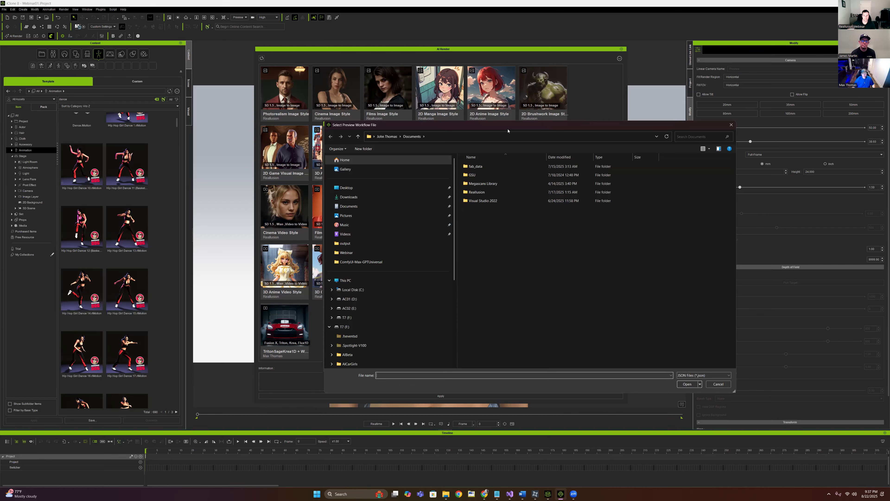
{"action": "left_click_drag", "start_coordinate": [508, 131], "coordinate": [622, 154]}
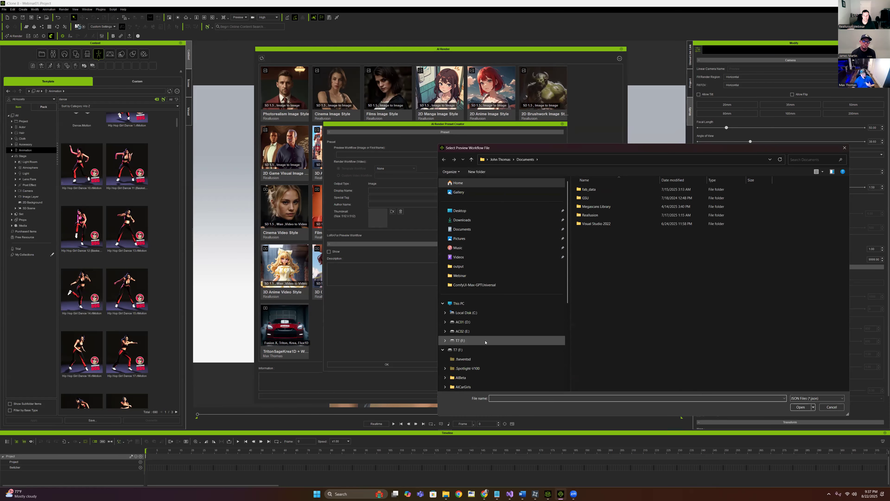
{"action": "left_click", "coordinate": [476, 340]}
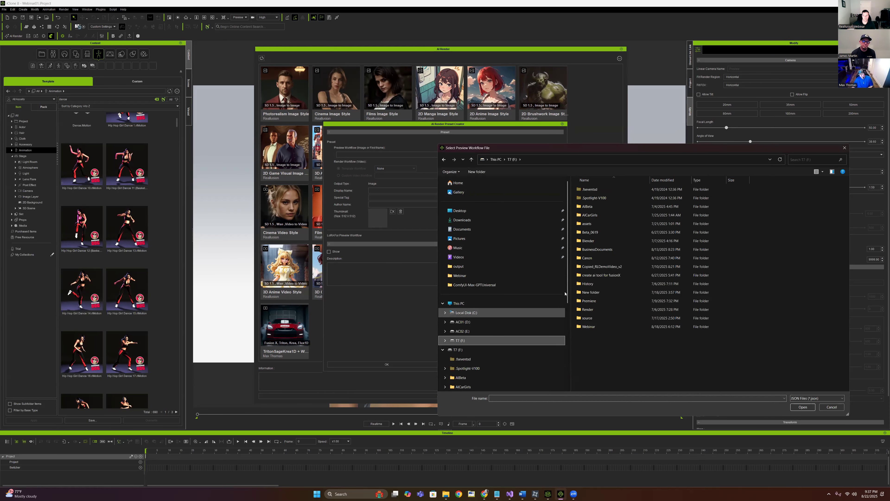
{"action": "double_click", "coordinate": [588, 326]}
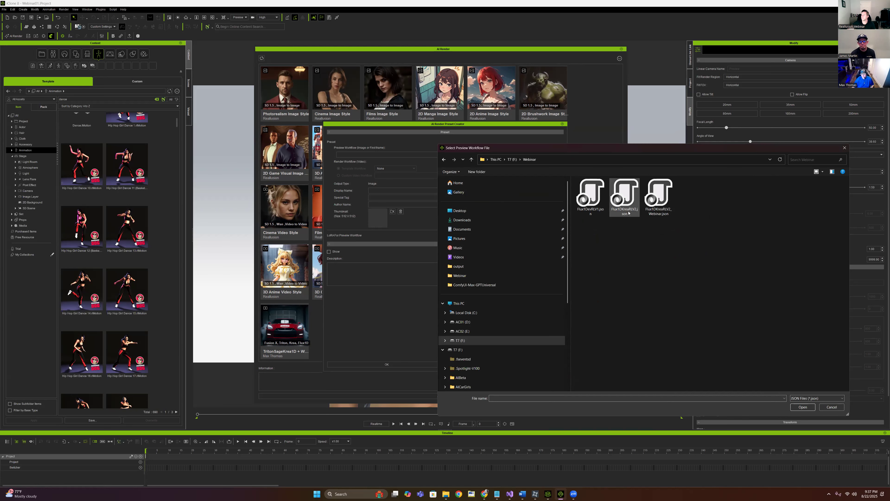
{"action": "left_click", "coordinate": [630, 201]}
{"action": "double_click", "coordinate": [625, 218]}
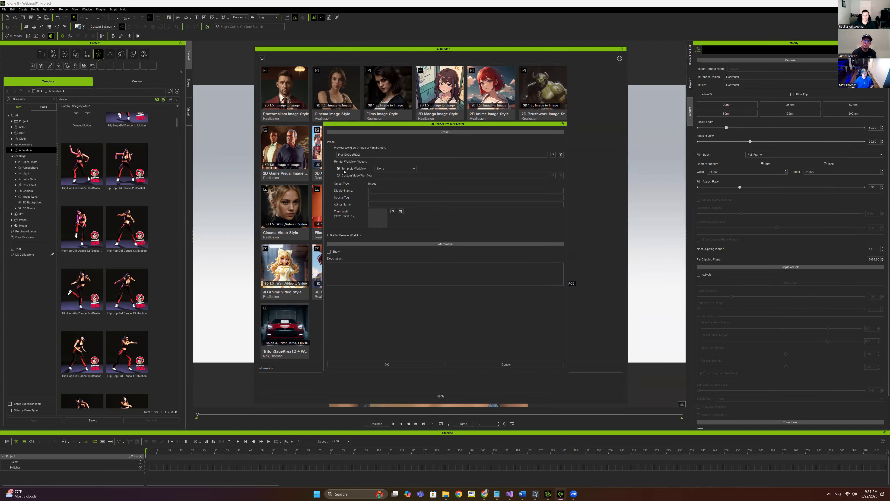
{"action": "left_click", "coordinate": [395, 168]}
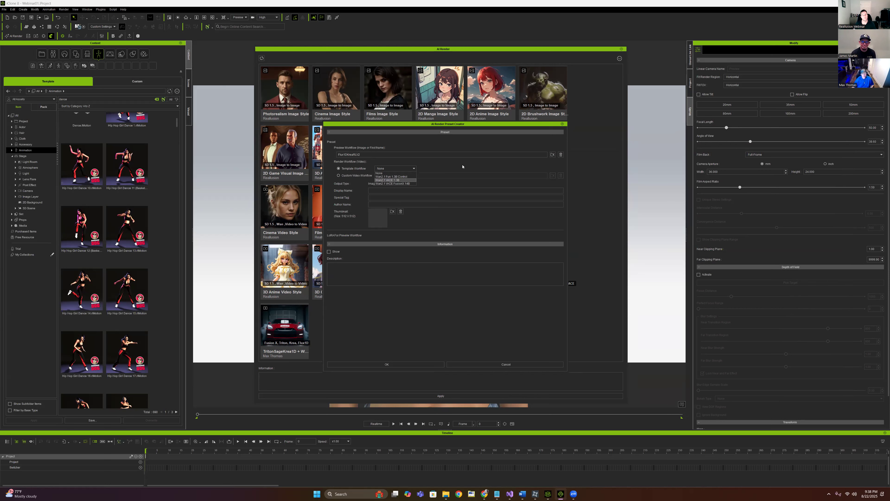
{"action": "left_click", "coordinate": [413, 169]}
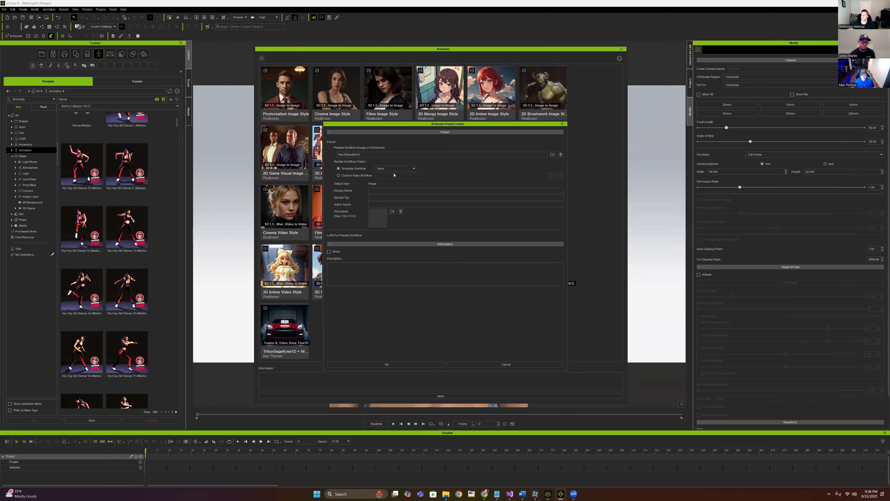
{"action": "left_click", "coordinate": [376, 191]}
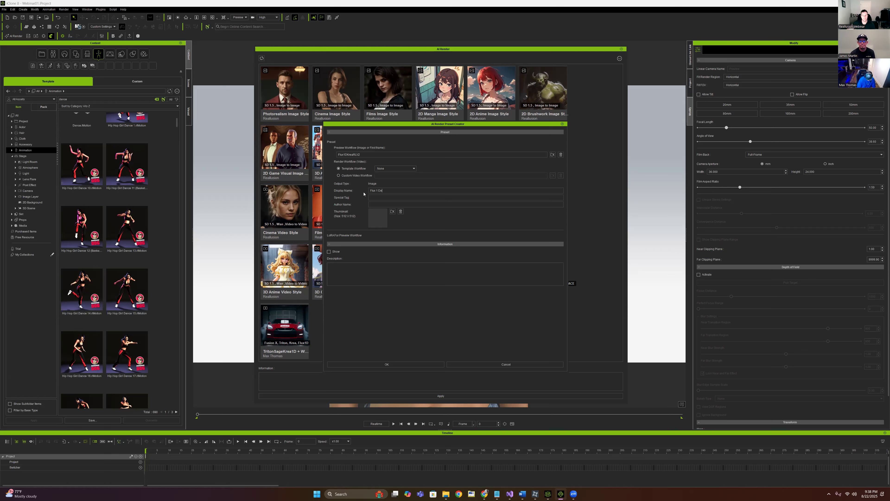
Enter special tag 'Krea ControlNet LoRA', set KreaIcon01.png as thumbnail, and save the preset
{"action": "left_click", "coordinate": [378, 198]}
{"action": "type", "text": "Krea"}
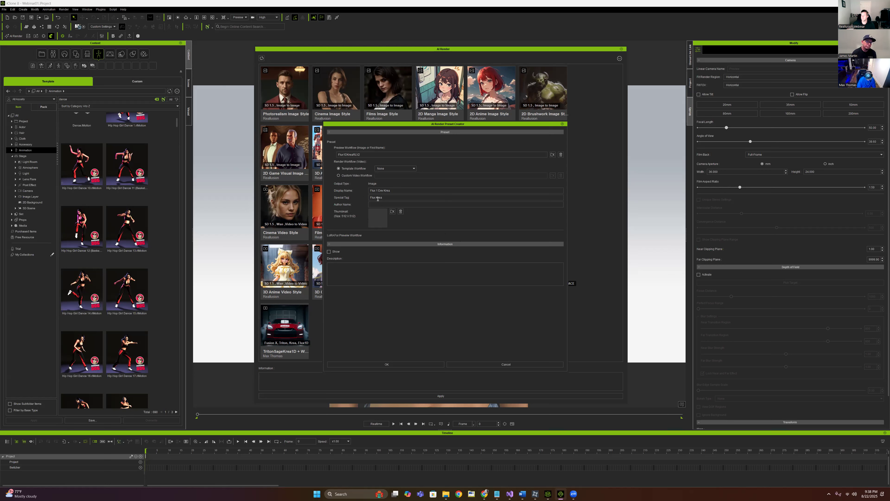
{"action": "type", "text": " ControlNet LoRA"}
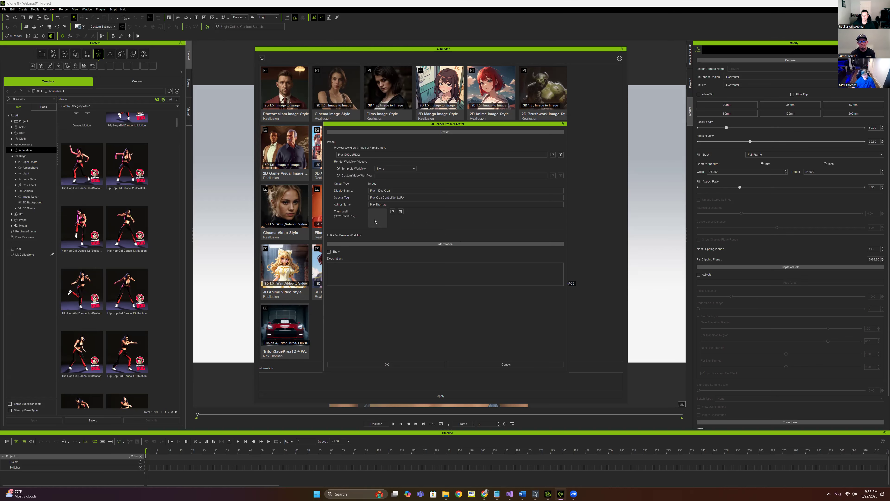
{"action": "left_click", "coordinate": [393, 211]}
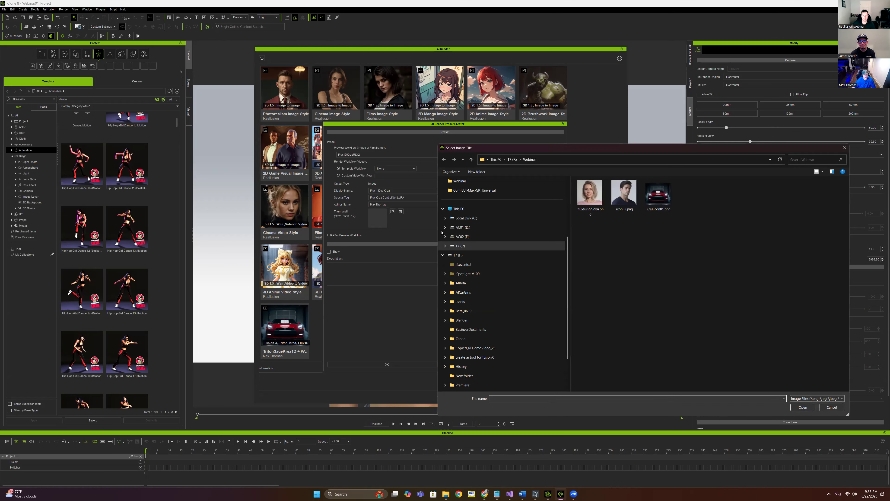
{"action": "left_click", "coordinate": [658, 193]}
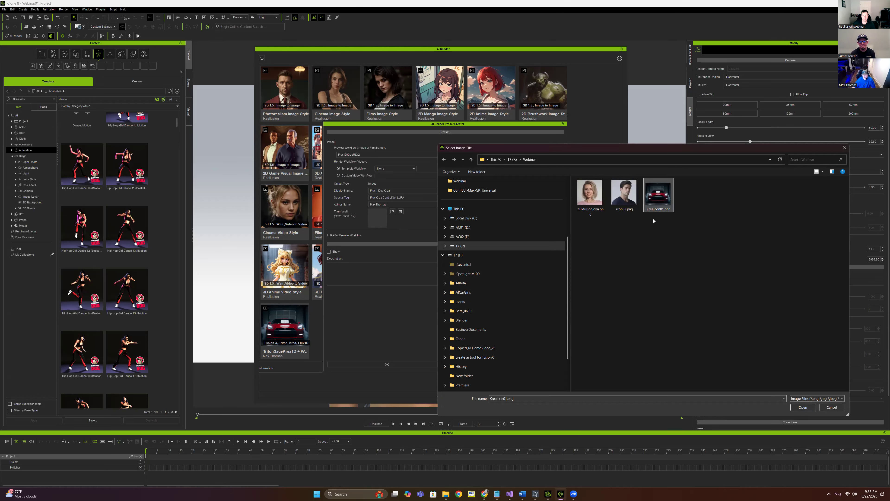
{"action": "left_click", "coordinate": [802, 407]}
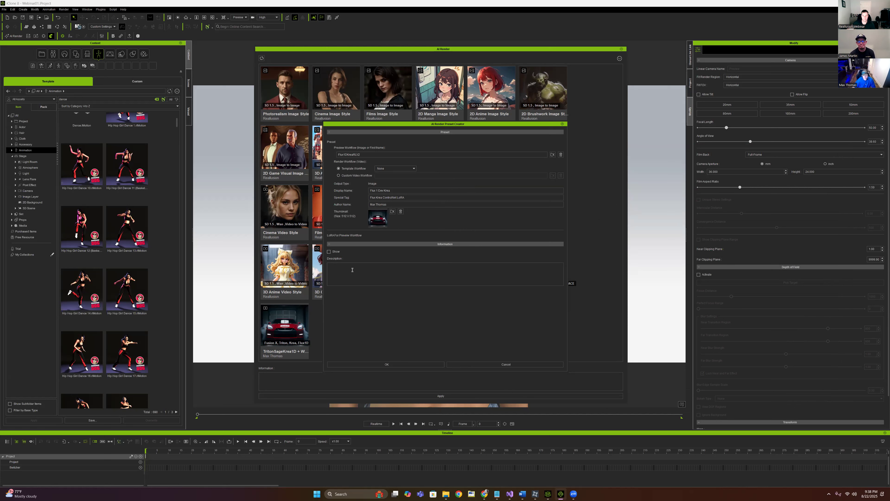
{"action": "left_click", "coordinate": [411, 366]}
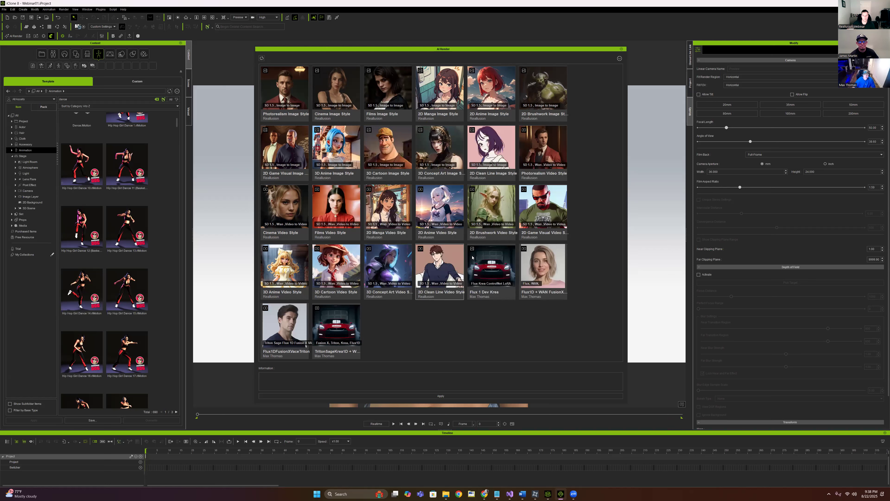
Select and apply the Flux 1 Dev Krea preset, then move the AI Render panel aside
{"action": "left_click", "coordinate": [490, 268]}
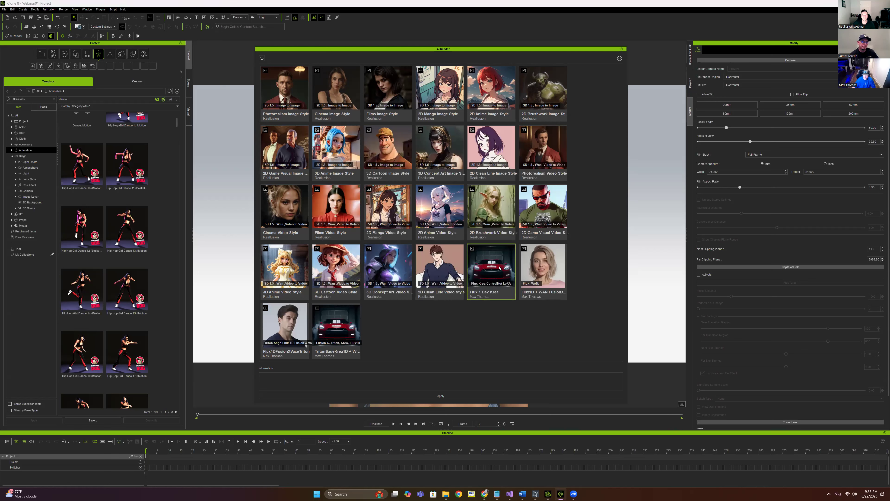
{"action": "left_click", "coordinate": [451, 396]}
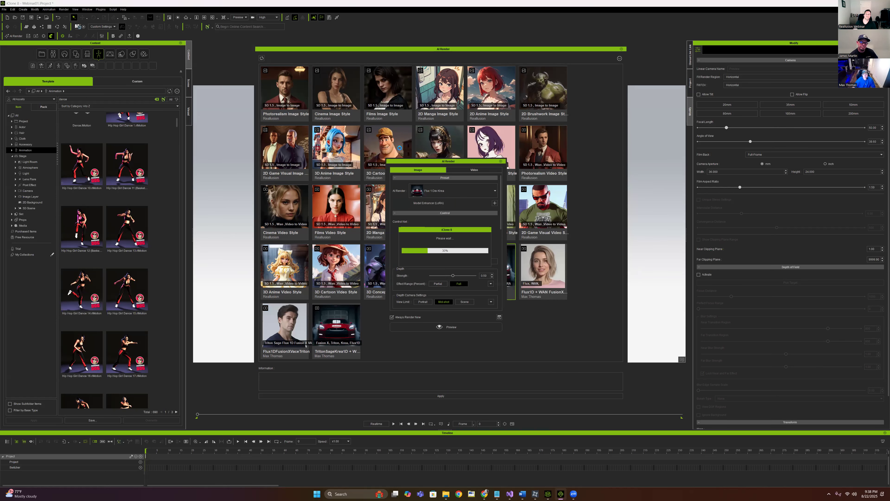
{"action": "left_click_drag", "start_coordinate": [410, 162], "coordinate": [732, 172]}
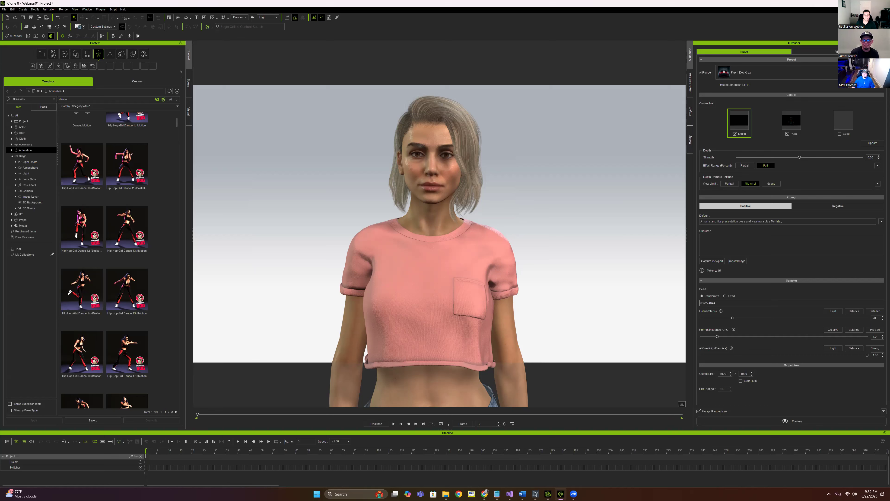
Add a second LoRA slot, enable both LoRAs, and set the first to realism_lora
{"action": "left_click", "coordinate": [734, 88]}
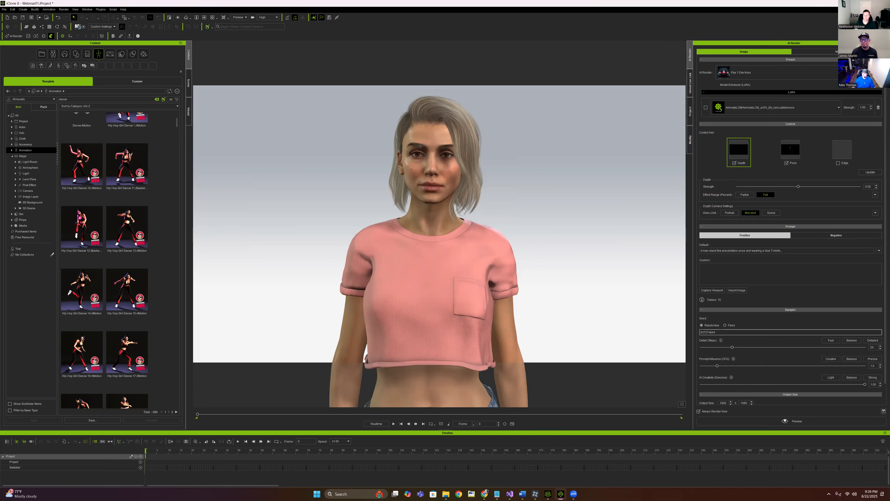
{"action": "left_click", "coordinate": [869, 88]}
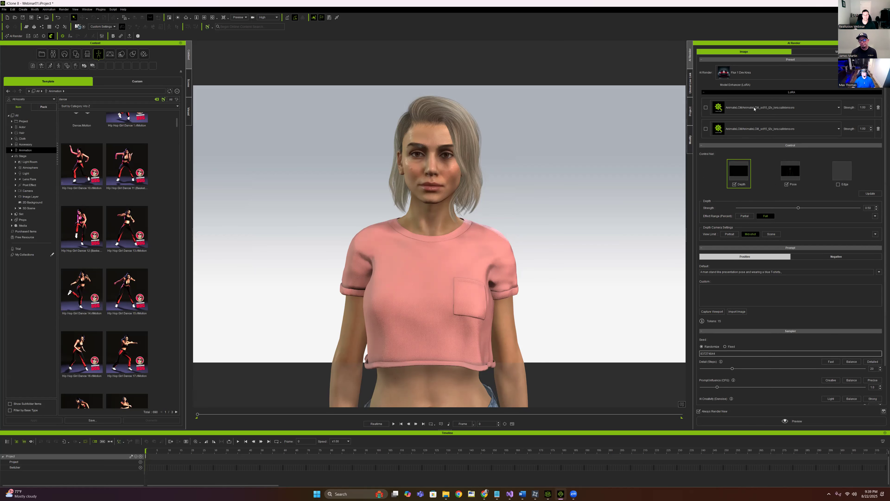
{"action": "left_click", "coordinate": [706, 107]}
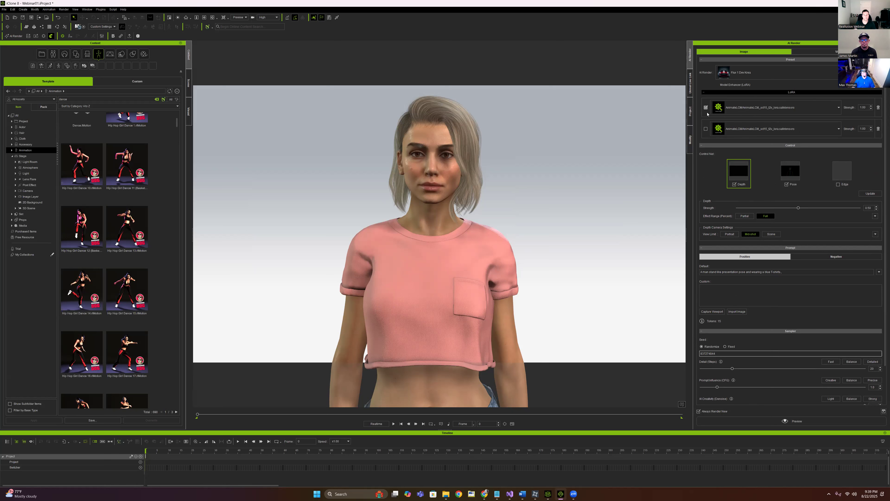
{"action": "left_click", "coordinate": [706, 129]}
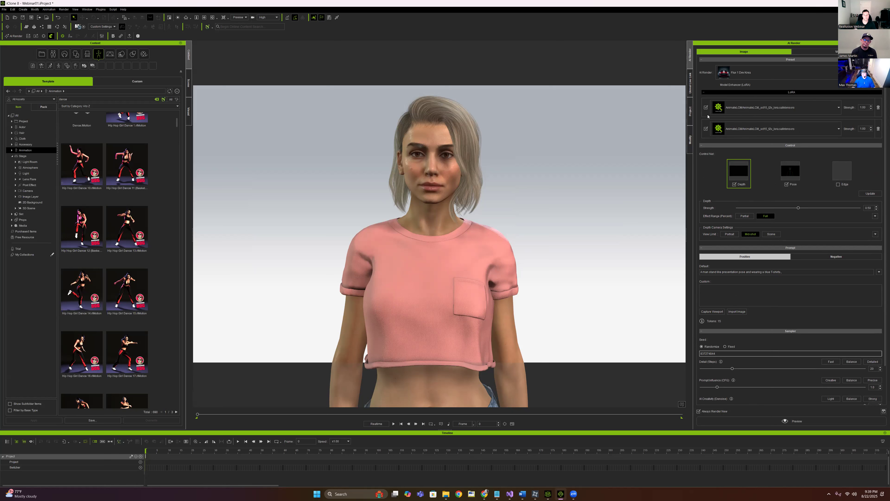
{"action": "left_click", "coordinate": [837, 108]}
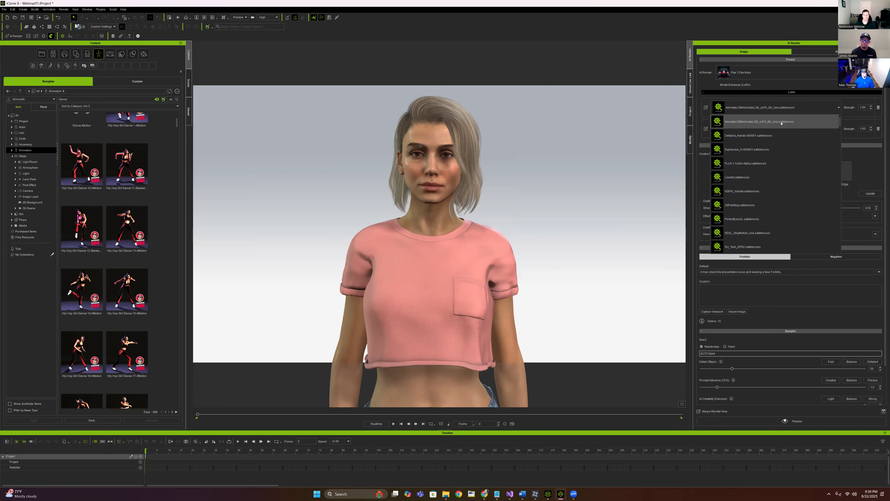
{"action": "scroll", "coordinate": [777, 163], "scroll_direction": "down", "scroll_amount": 3}
{"action": "scroll", "coordinate": [777, 163], "scroll_direction": "down", "scroll_amount": 5}
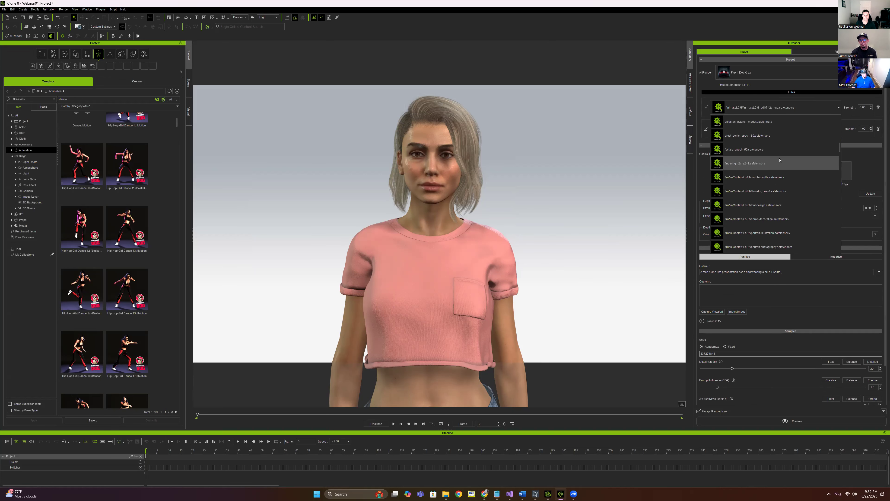
{"action": "scroll", "coordinate": [784, 191], "scroll_direction": "down", "scroll_amount": 4}
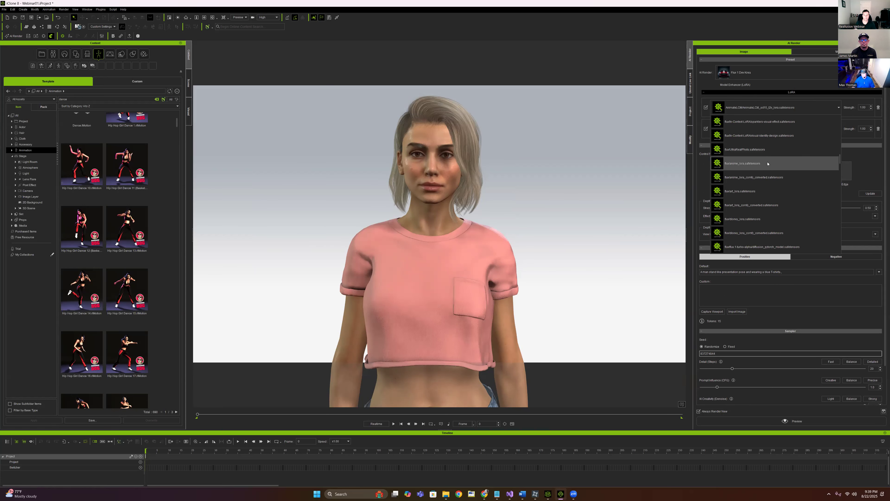
{"action": "scroll", "coordinate": [780, 169], "scroll_direction": "down", "scroll_amount": 1}
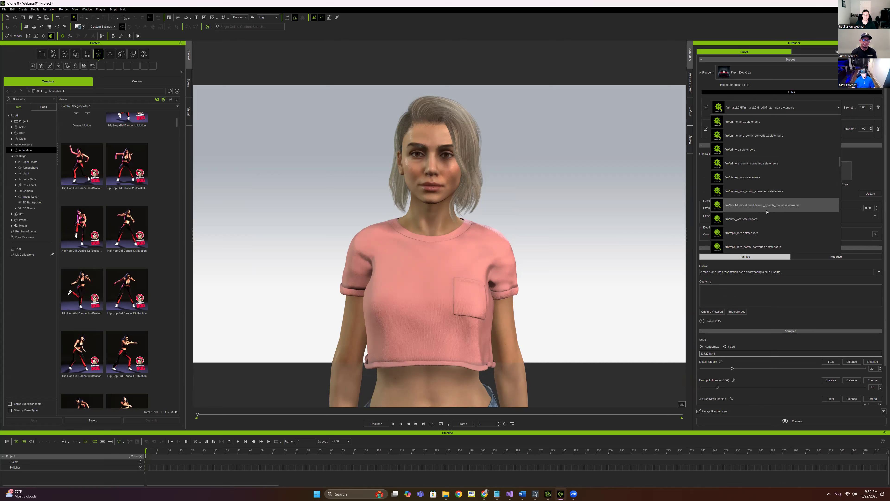
{"action": "scroll", "coordinate": [781, 179], "scroll_direction": "down", "scroll_amount": 1}
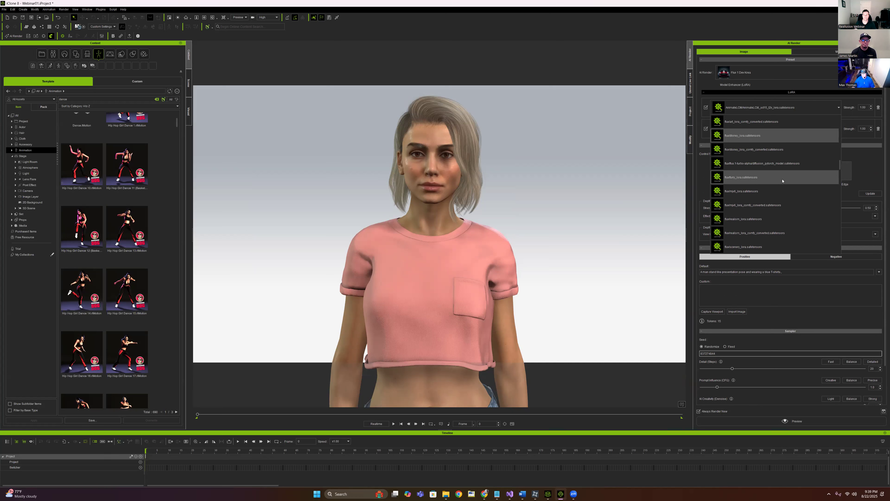
{"action": "left_click", "coordinate": [783, 220]}
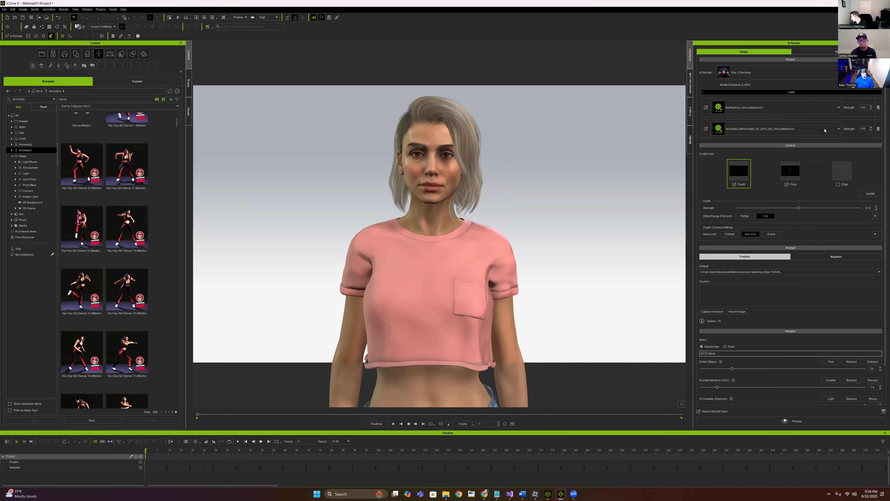
Load camila-000006.safetensors into the second LoRA slot with strength 0.65
{"action": "left_click", "coordinate": [838, 128]}
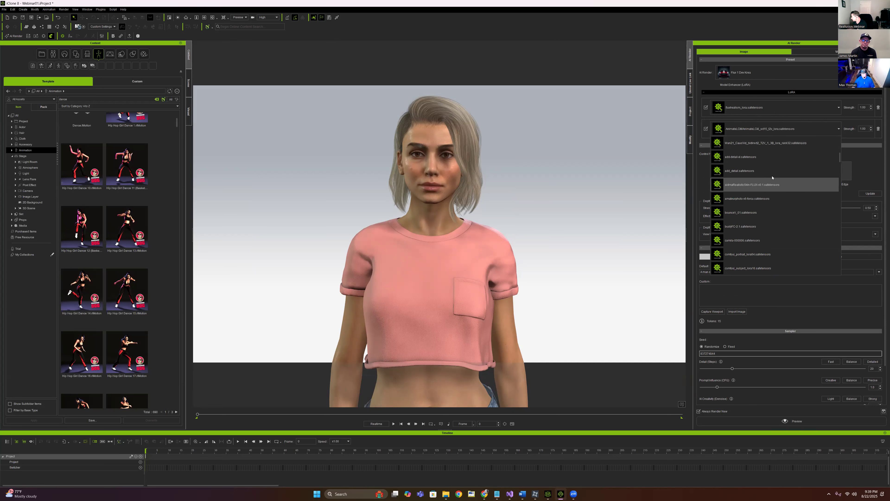
{"action": "scroll", "coordinate": [736, 224], "scroll_direction": "down", "scroll_amount": 4}
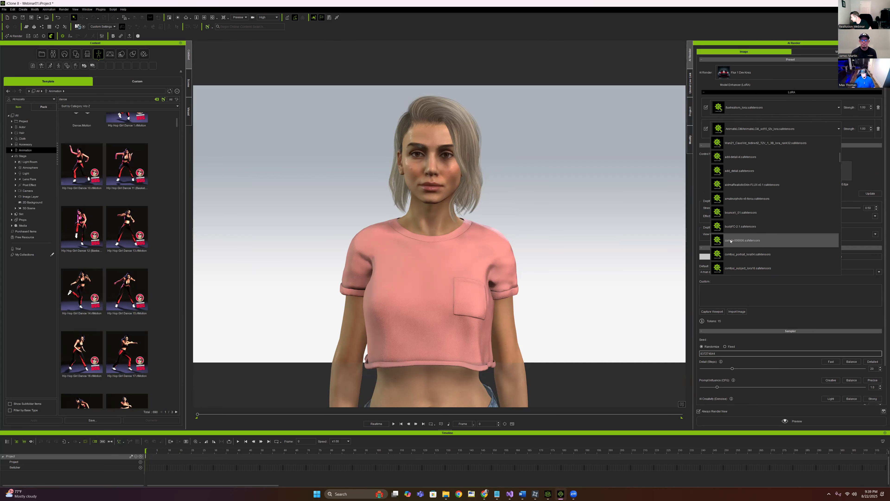
{"action": "left_click", "coordinate": [778, 240]}
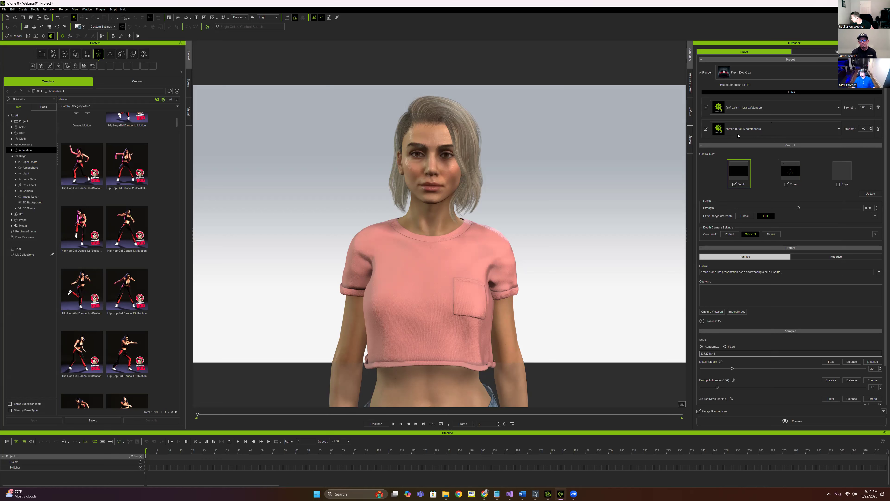
{"action": "double_click", "coordinate": [860, 128]}
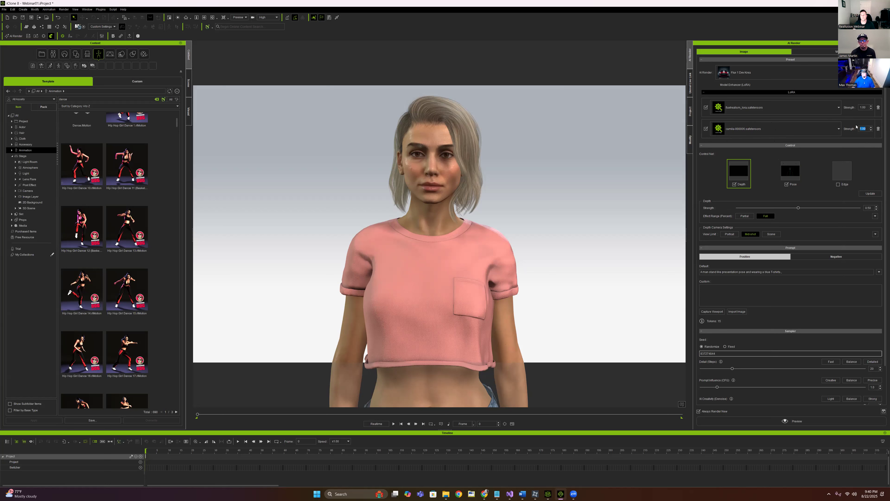
{"action": "type", "text": "0.65"}
{"action": "key", "text": "Return"}
{"action": "left_click", "coordinate": [855, 119]}
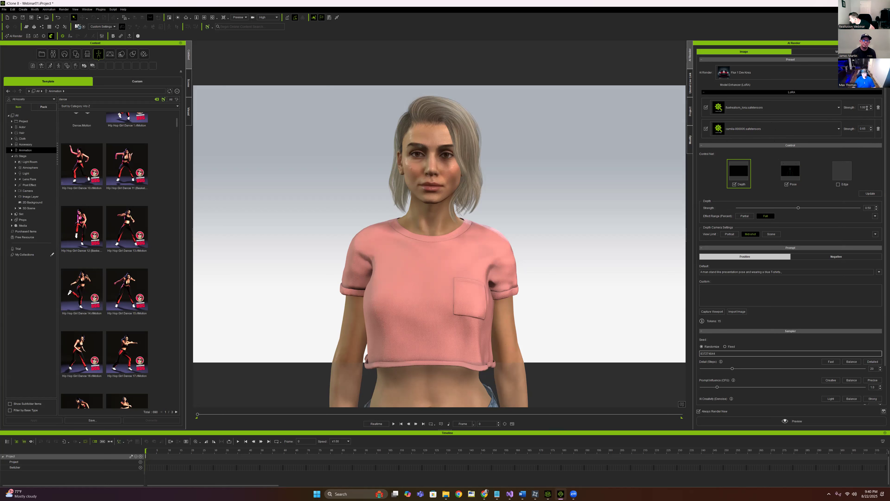
Lower the first LoRA's strength to 0.35
{"action": "double_click", "coordinate": [865, 108]}
{"action": "type", "text": "0.35"}
{"action": "key", "text": "Return"}
{"action": "left_click", "coordinate": [858, 113]}
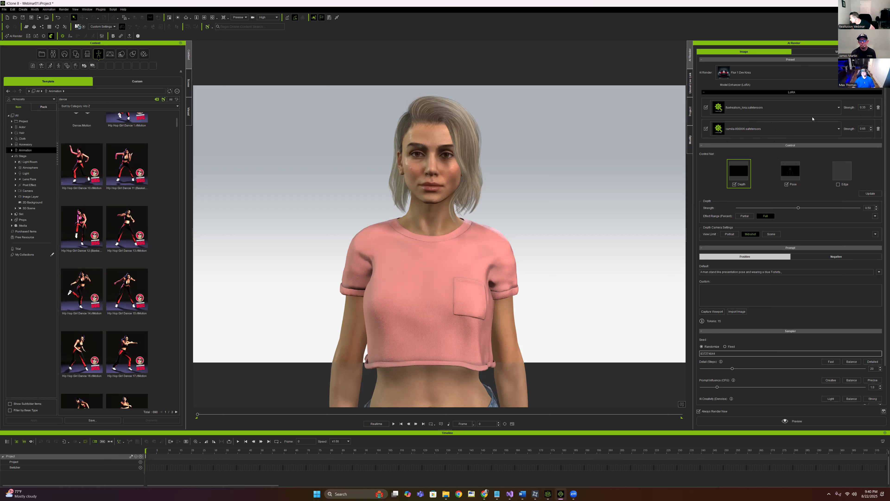
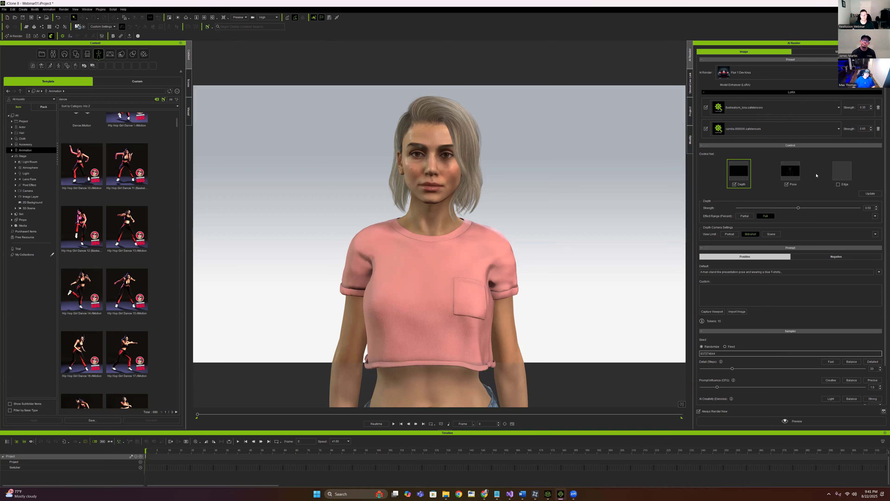
Enable the Edge ControlNet, disable it again, and select the Pose control to show its settings
{"action": "left_click", "coordinate": [842, 171]}
{"action": "left_click", "coordinate": [838, 184]}
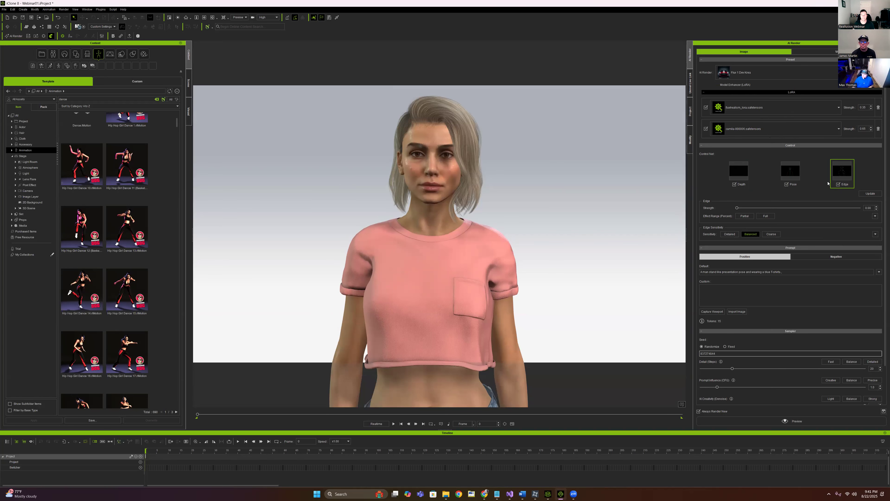
{"action": "mouse_move", "coordinate": [841, 171]}
{"action": "left_click", "coordinate": [839, 184]}
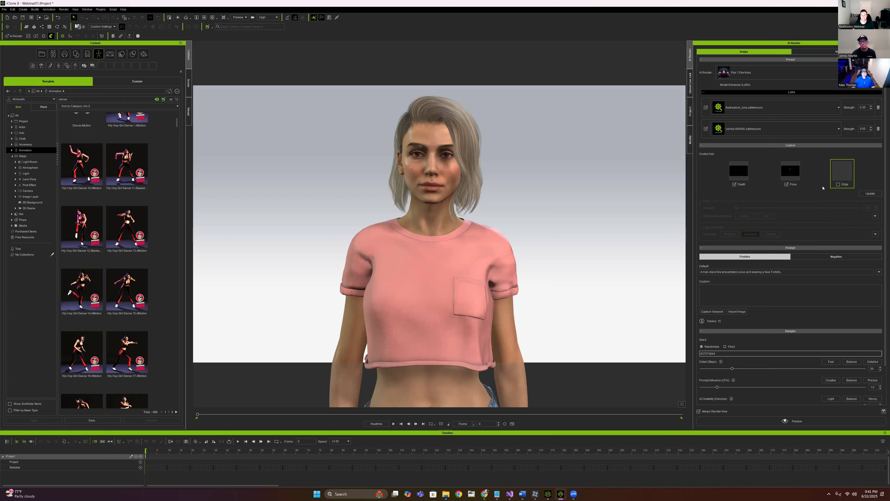
{"action": "left_click", "coordinate": [790, 172]}
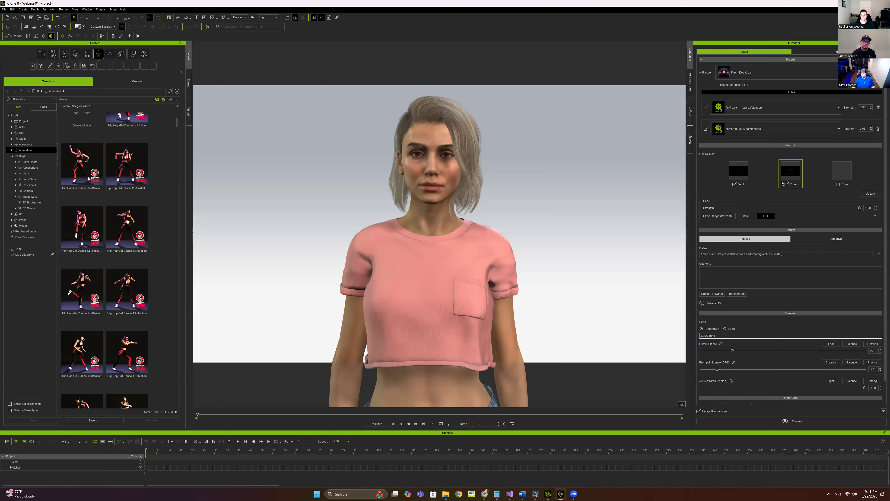
Set the Pose guidance strength to 0.35
{"action": "double_click", "coordinate": [871, 208]}
{"action": "type", "text": ".35"}
{"action": "key", "text": "Return"}
{"action": "left_click", "coordinate": [818, 199]}
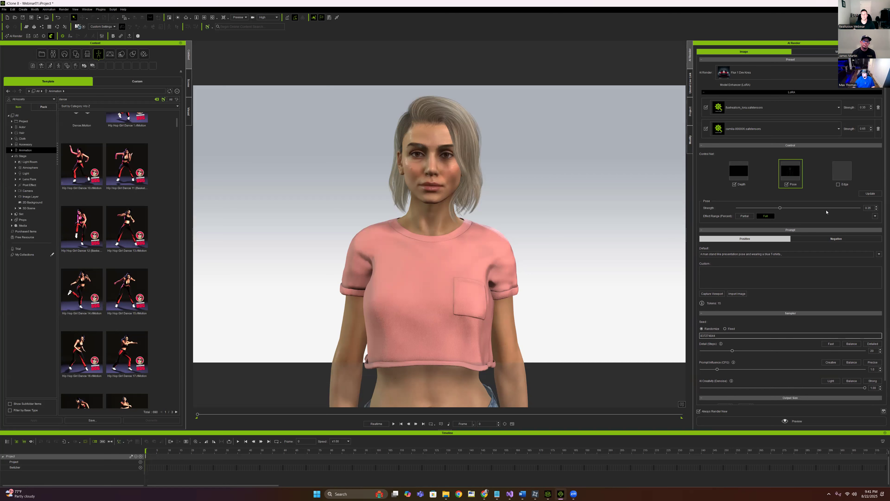
Select Depth, set its Effect Range to Partial, and expand the Start/End values
{"action": "left_click", "coordinate": [739, 175]}
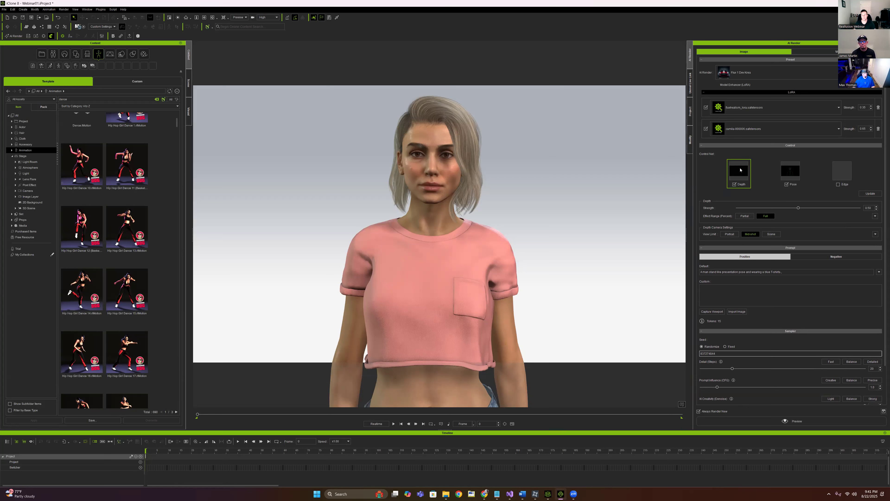
{"action": "mouse_move", "coordinate": [741, 169]}
{"action": "left_click", "coordinate": [744, 217]}
{"action": "left_click", "coordinate": [875, 217]}
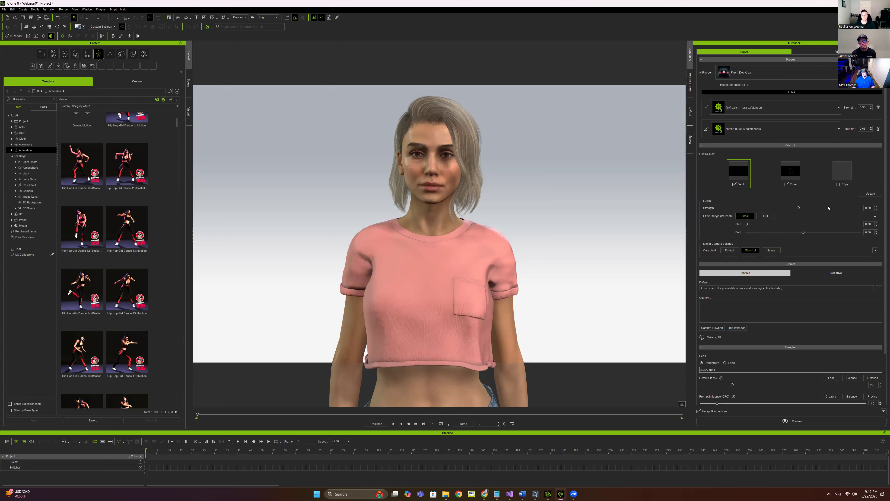
Collapse the effect range, choose Portrait view limit, and set Depth Camera Far Clipping to 15
{"action": "left_click", "coordinate": [876, 216]}
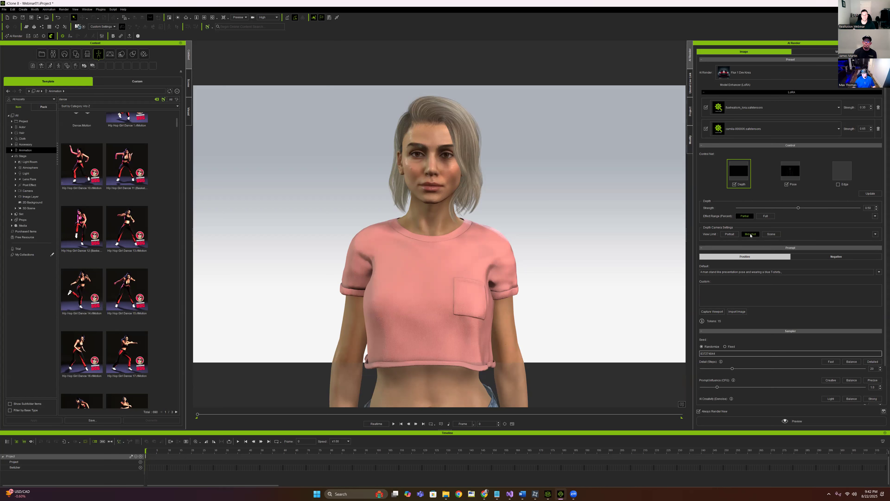
{"action": "left_click", "coordinate": [729, 234]}
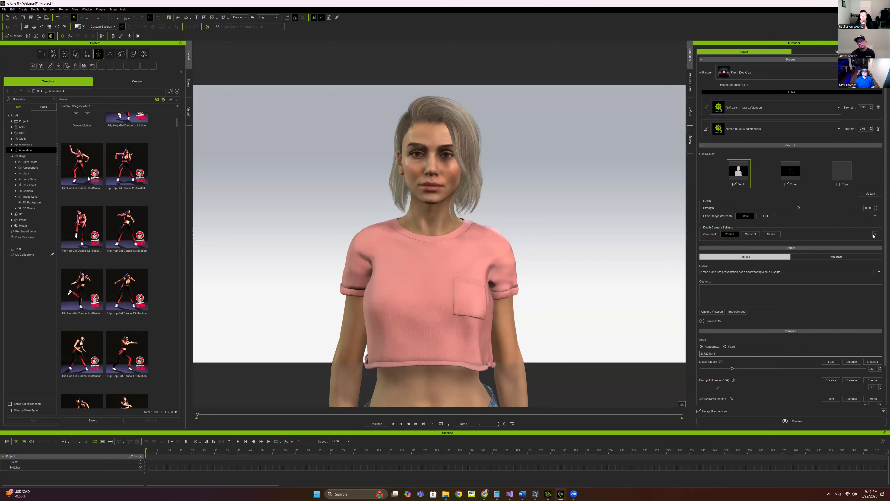
{"action": "left_click", "coordinate": [875, 234]}
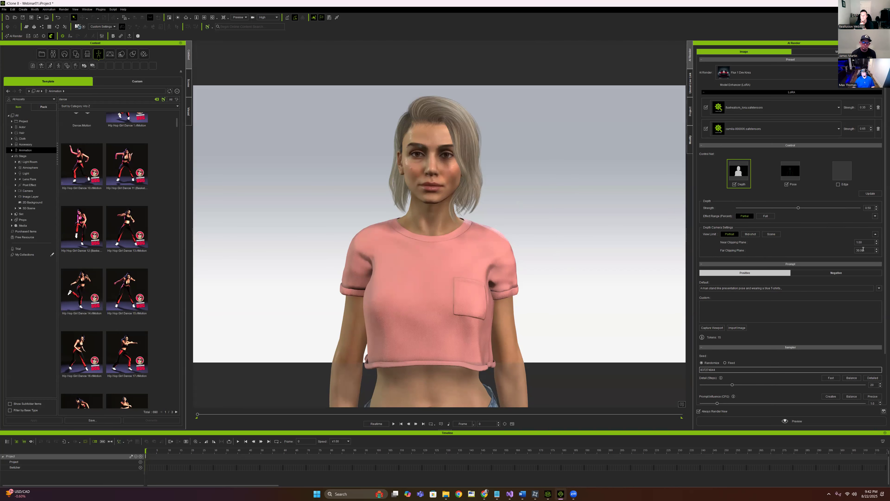
{"action": "left_click_drag", "start_coordinate": [864, 249], "coordinate": [852, 249]}
{"action": "type", "text": "15"}
{"action": "key", "text": "Return"}
{"action": "left_click", "coordinate": [864, 249]}
Test Far Clipping at 11 and back at 15, updating the depth map each time
{"action": "left_click_drag", "start_coordinate": [847, 249], "coordinate": [843, 250]}
{"action": "type", "text": "11"}
{"action": "key", "text": "Return"}
{"action": "left_click", "coordinate": [871, 193]}
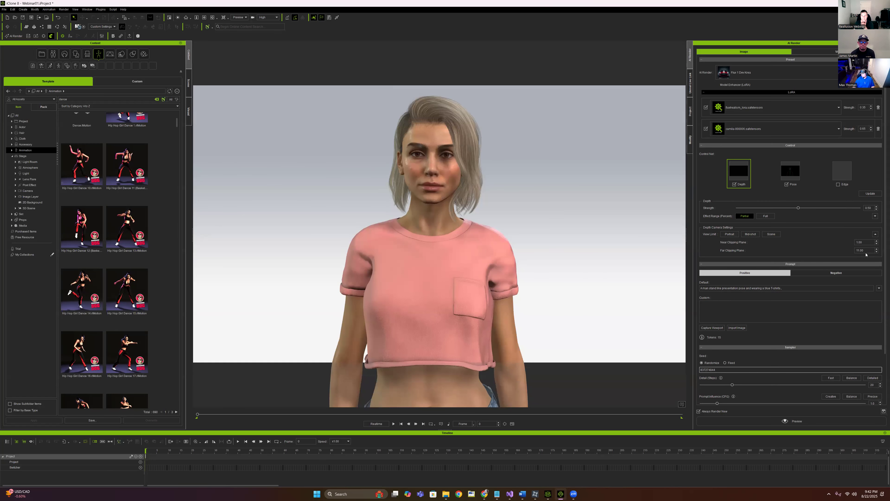
{"action": "left_click_drag", "start_coordinate": [866, 251], "coordinate": [839, 247]}
{"action": "type", "text": "15"}
{"action": "key", "text": "Return"}
{"action": "left_click", "coordinate": [870, 193]}
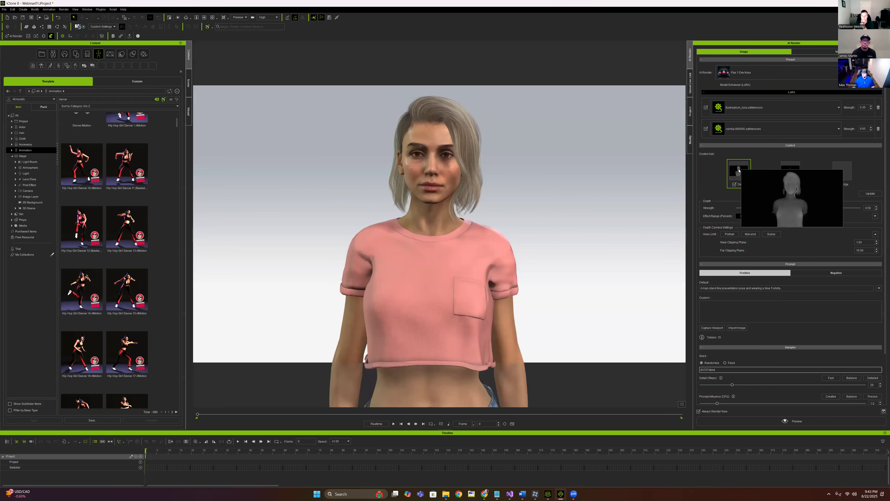
Set Far Clipping to 17 and Near Clipping to 5, then update the depth map
{"action": "left_click_drag", "start_coordinate": [863, 251], "coordinate": [840, 240]}
{"action": "key", "text": "Up"}
{"action": "key", "text": "Up"}
{"action": "left_click_drag", "start_coordinate": [868, 242], "coordinate": [837, 242]}
{"action": "key", "text": "Up"}
{"action": "key", "text": "Up"}
{"action": "key", "text": "Up"}
{"action": "key", "text": "Up"}
{"action": "key", "text": "Return"}
{"action": "left_click", "coordinate": [870, 194]}
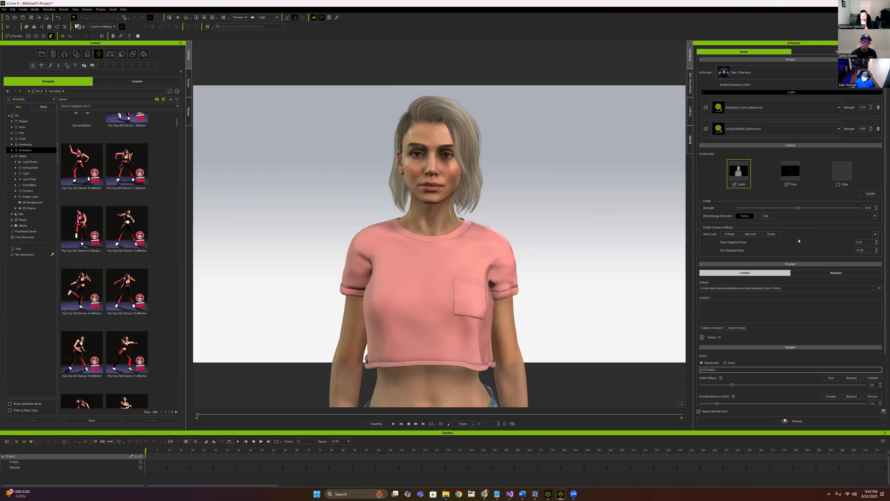
Delete the Default prompt text and place the cursor in the Custom prompt box
{"action": "scroll", "coordinate": [722, 235], "scroll_direction": "down", "scroll_amount": 1}
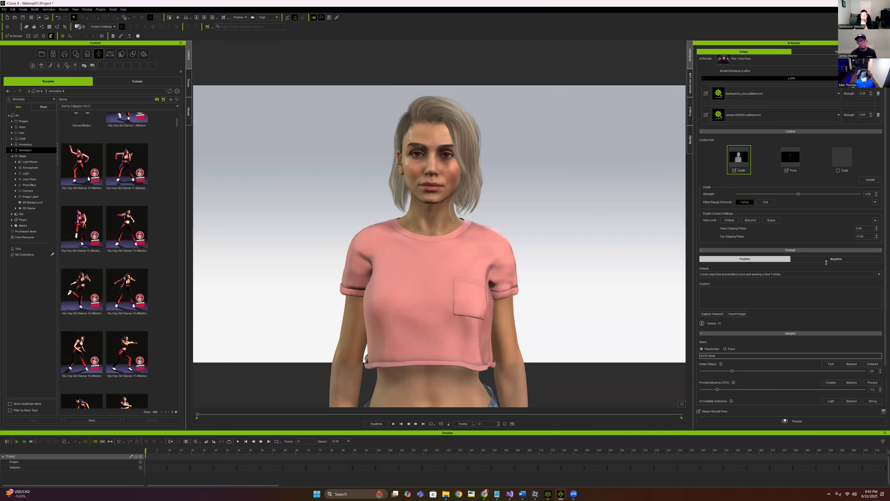
{"action": "left_click_drag", "start_coordinate": [785, 274], "coordinate": [695, 266]}
{"action": "key", "text": "Delete"}
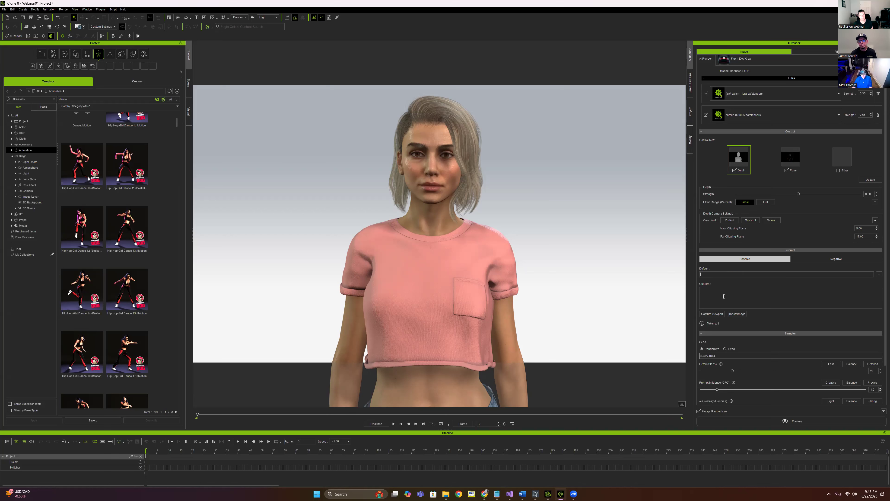
{"action": "left_click", "coordinate": [789, 303]}
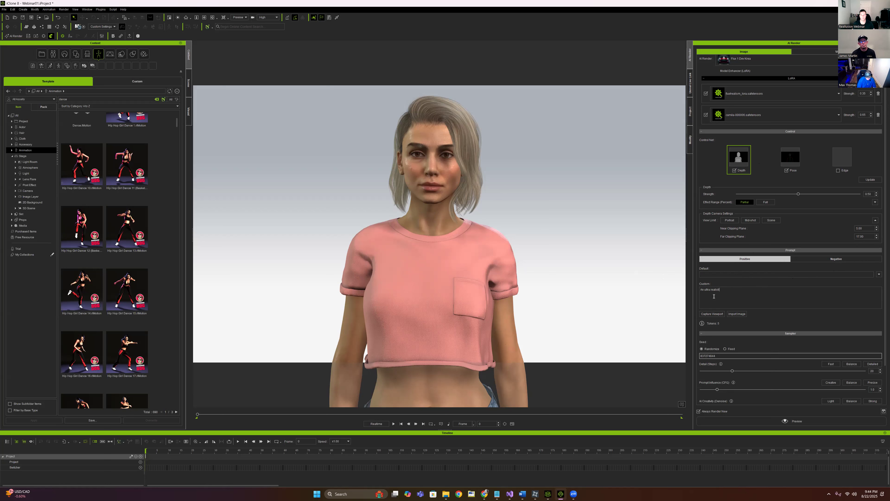
Write the prompt: close-up of the character, a 27-year-old woman with shoulder-length blonde hair and brown eyes
{"action": "type", "text": "ose up"}
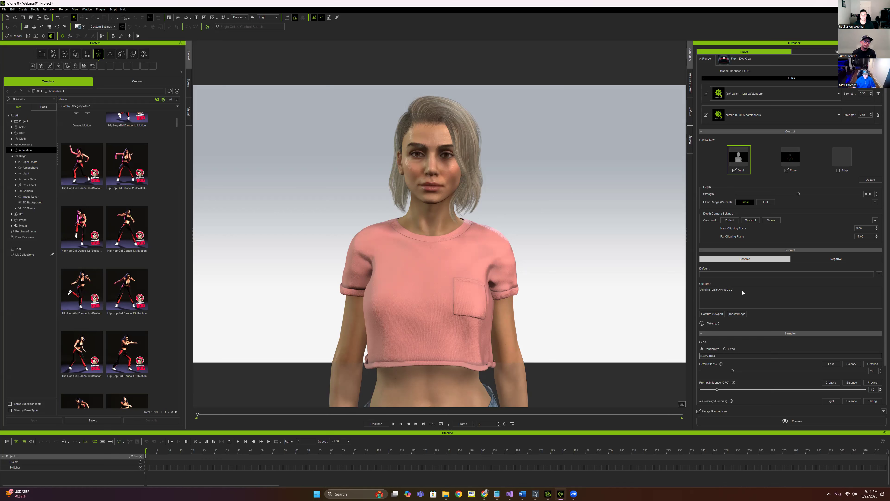
{"action": "type", "text": "a"}
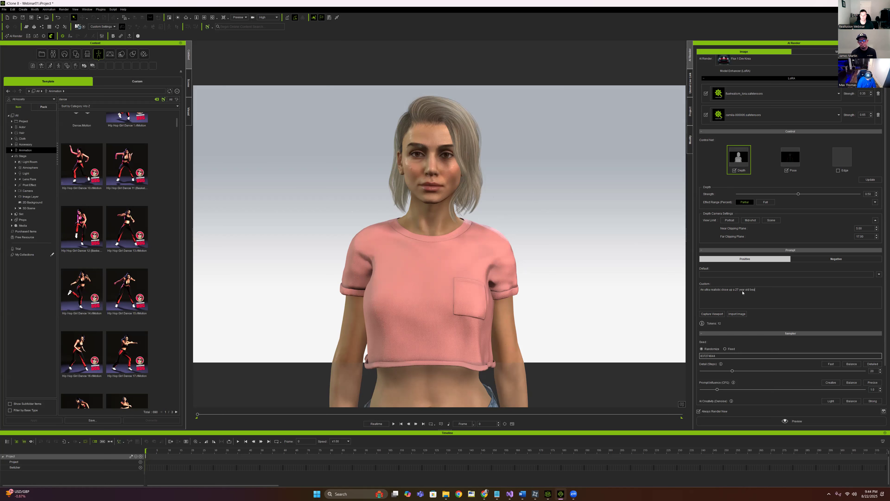
{"action": "type", "text": "n with shoulder length blonde "}
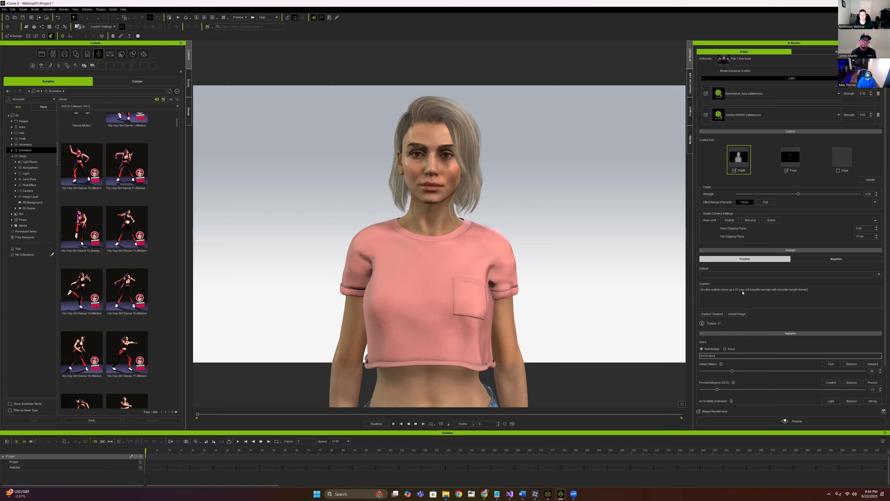
{"action": "type", "text": "hair and brown eyes."}
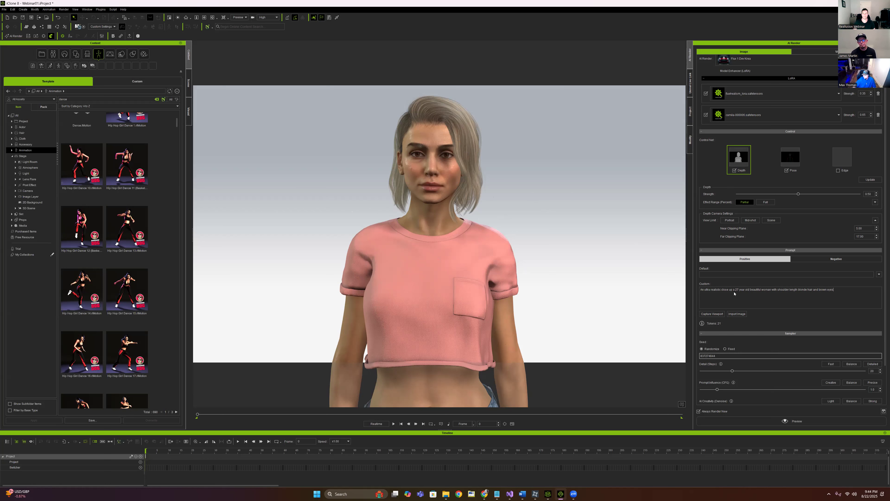
{"action": "left_click", "coordinate": [733, 290]}
{"action": "type", "text": "camil"}
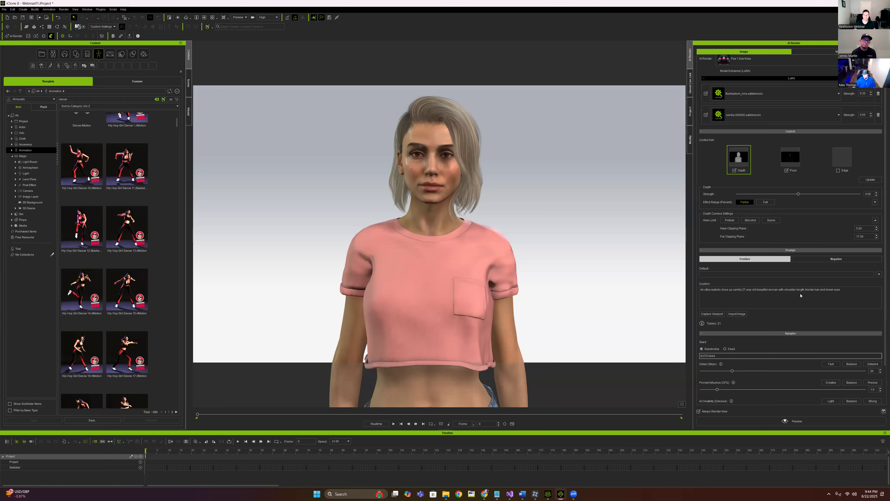
{"action": "left_click", "coordinate": [736, 290]}
{"action": "type", "text": "of"}
{"action": "left_click", "coordinate": [749, 290]}
{"action": "type", "text": "a"}
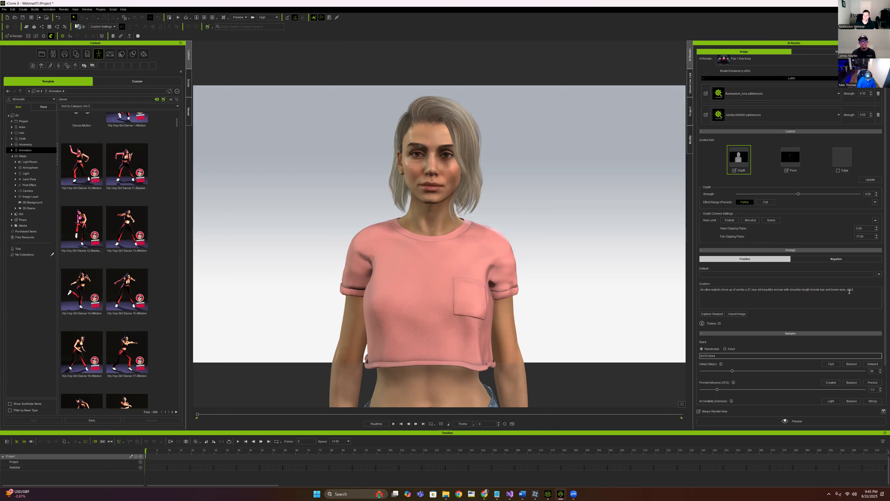
Add a pink crop top and a white cyc wall with studio lighting to the prompt
{"action": "type", "text": "a"}
{"action": "type", "text": " pink cro"}
{"action": "type", "text": "white"}
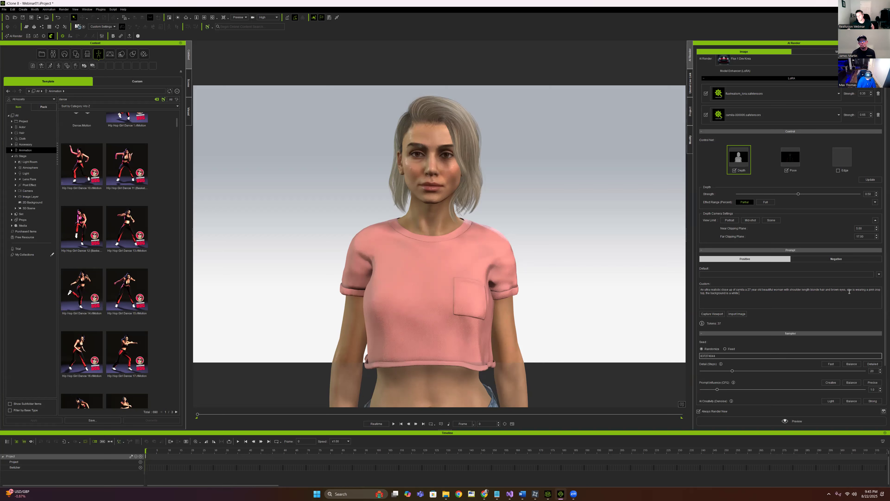
{"action": "type", "text": " cyc wall with"}
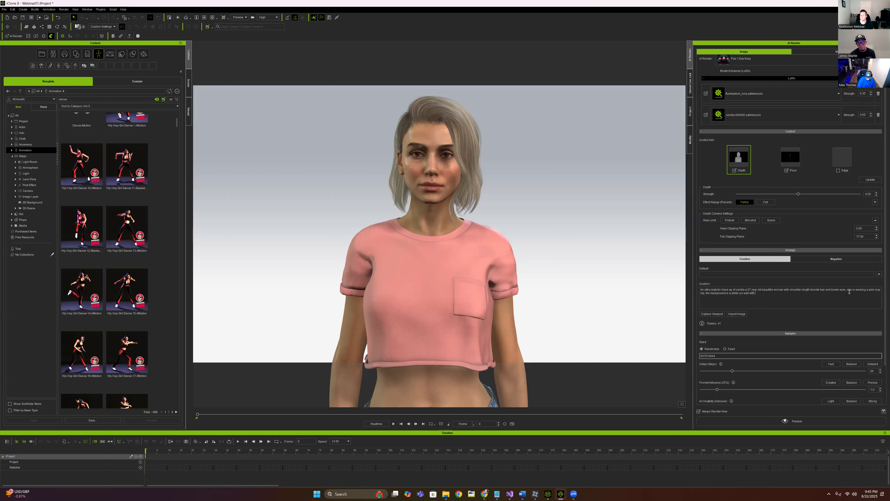
{"action": "type", "text": " studio li"}
{"action": "key", "text": "BackSpace"}
{"action": "key", "text": "BackSpace"}
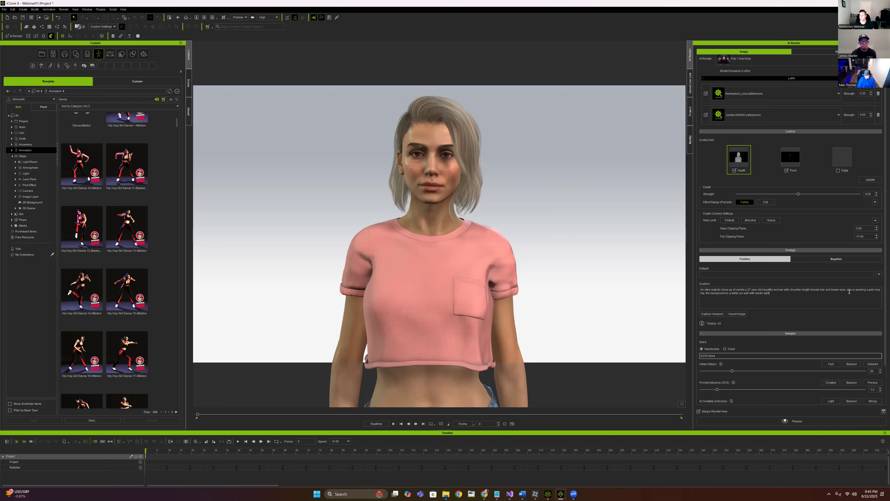
{"action": "key", "text": "BackSpace"}
{"action": "key", "text": "BackSpace"}
{"action": "key", "text": "BackSpace"}
{"action": "type", "text": "."}
Append ARRI Alexa LF MINI, cinematic, movie scene, high quality hair, high quality face
{"action": "key", "text": "BackSpace"}
{"action": "type", "text": ", ARRI"}
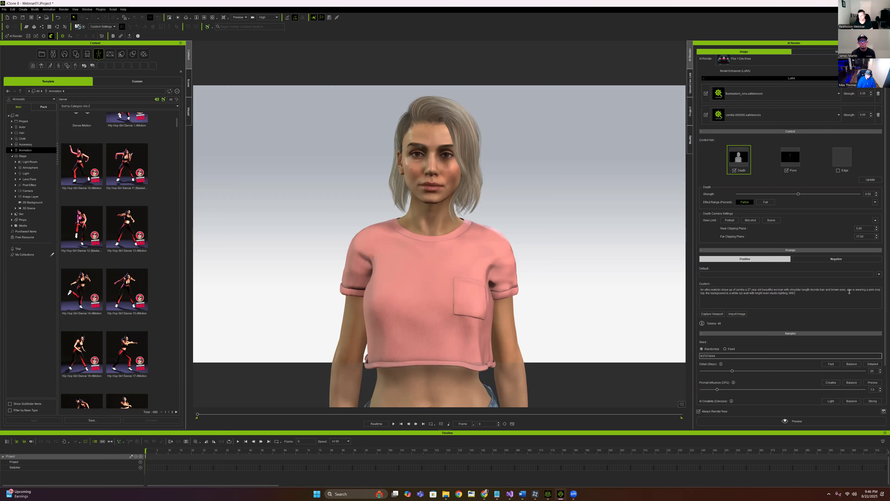
{"action": "type", "text": " Alexa L"}
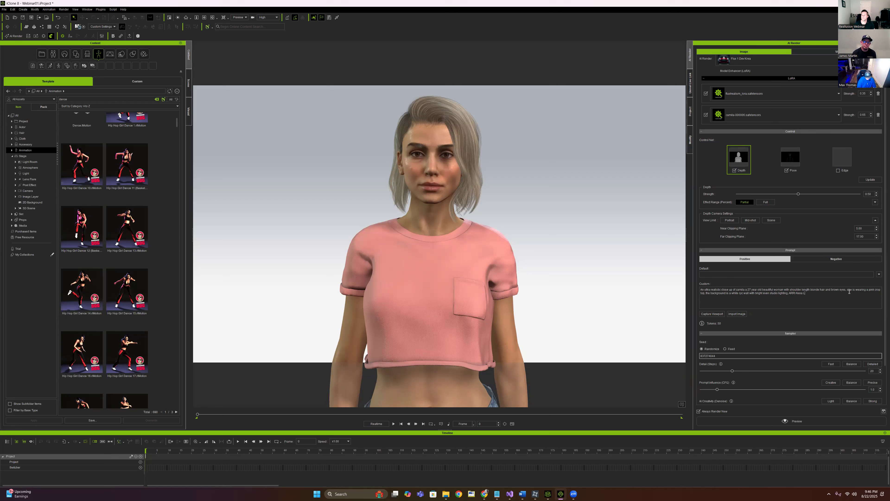
{"action": "type", "text": "F MINI 50mm"}
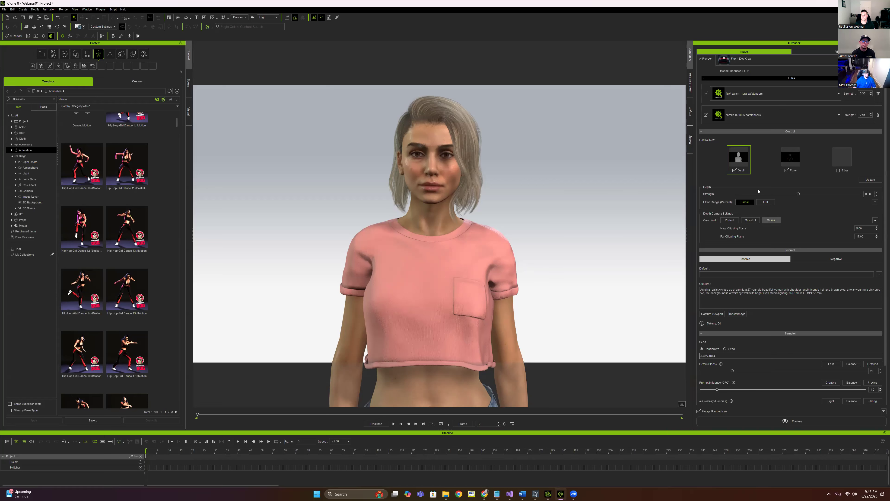
{"action": "mouse_move", "coordinate": [740, 160]}
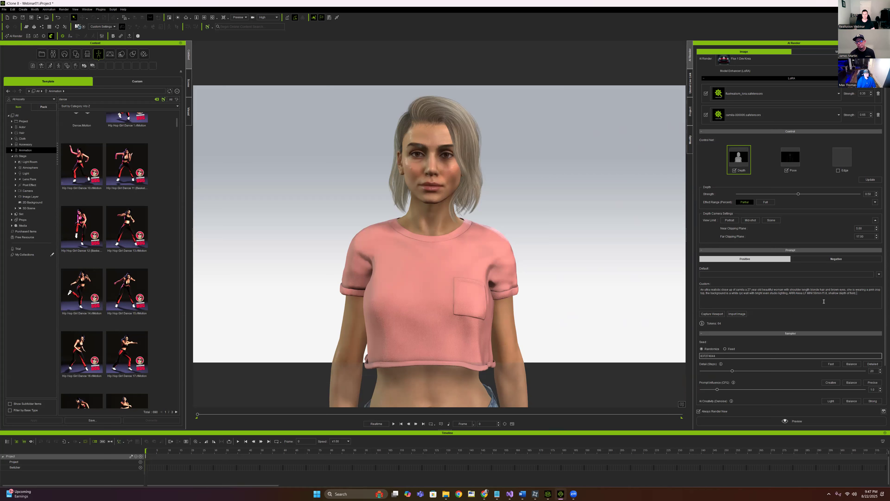
{"action": "type", "text": "cinematic, movie scene, "}
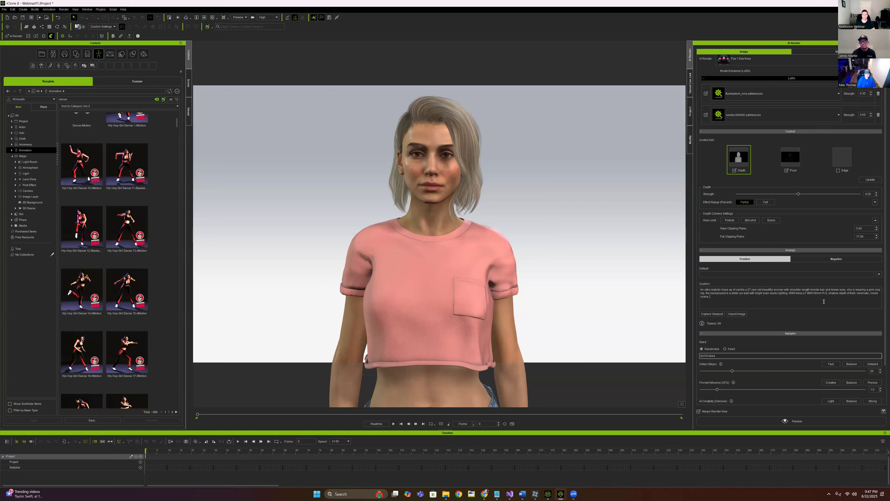
{"action": "type", "text": "high quality hair, high quality face, realism"}
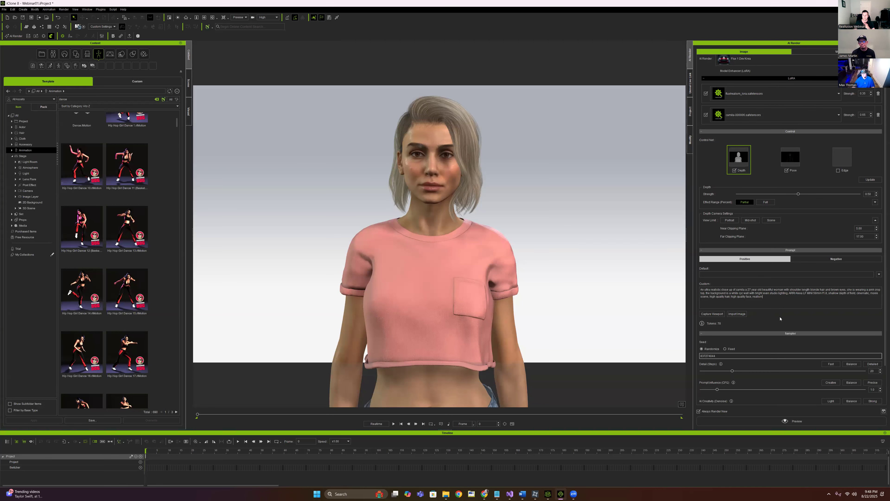
Change the Detail (Steps) value from 20 to 28
{"action": "scroll", "coordinate": [781, 318], "scroll_direction": "down", "scroll_amount": 1}
{"action": "scroll", "coordinate": [764, 311], "scroll_direction": "down", "scroll_amount": 2}
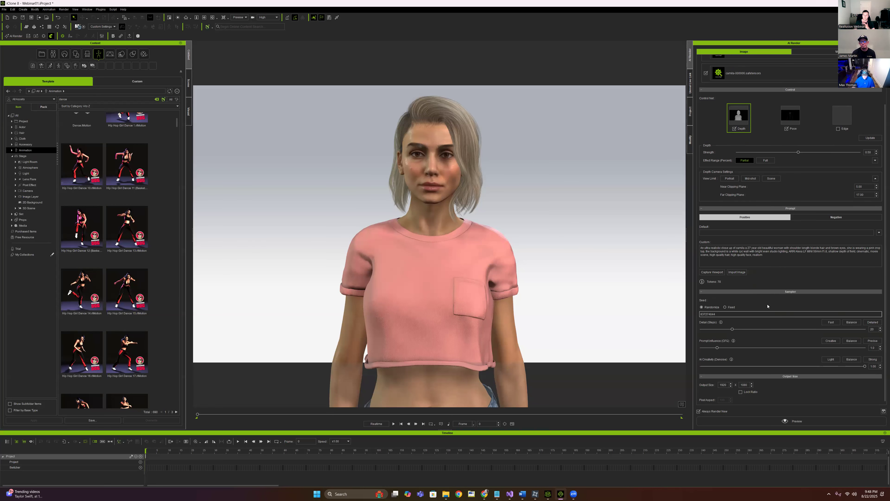
{"action": "scroll", "coordinate": [757, 302], "scroll_direction": "down", "scroll_amount": 1}
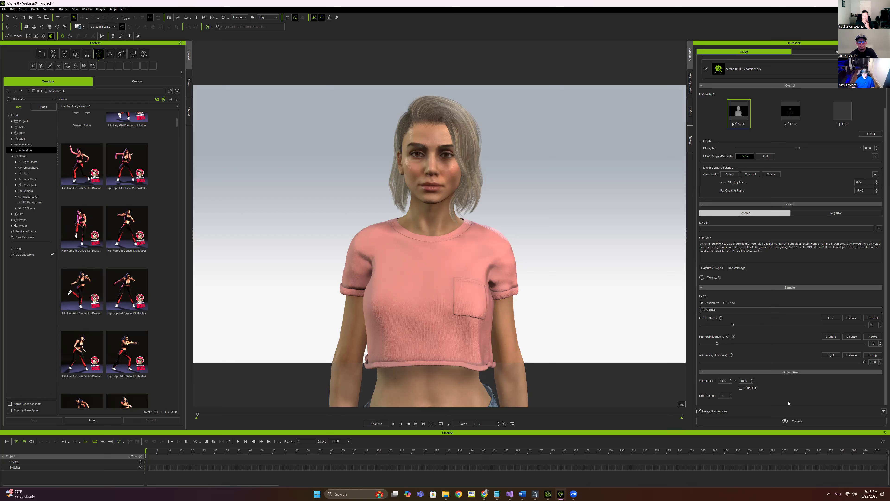
{"action": "double_click", "coordinate": [873, 326]}
{"action": "type", "text": "28"}
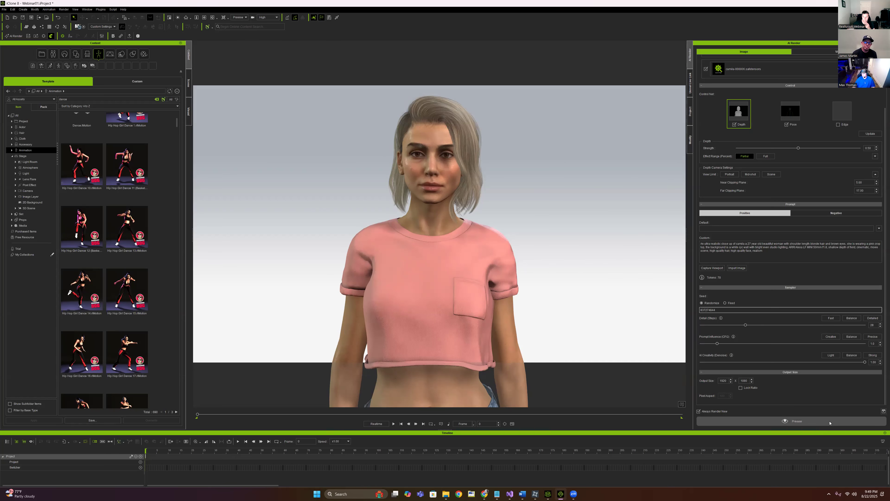
Generate an AI render preview and enlarge the Render Preview window by its corners
{"action": "left_click", "coordinate": [829, 423]}
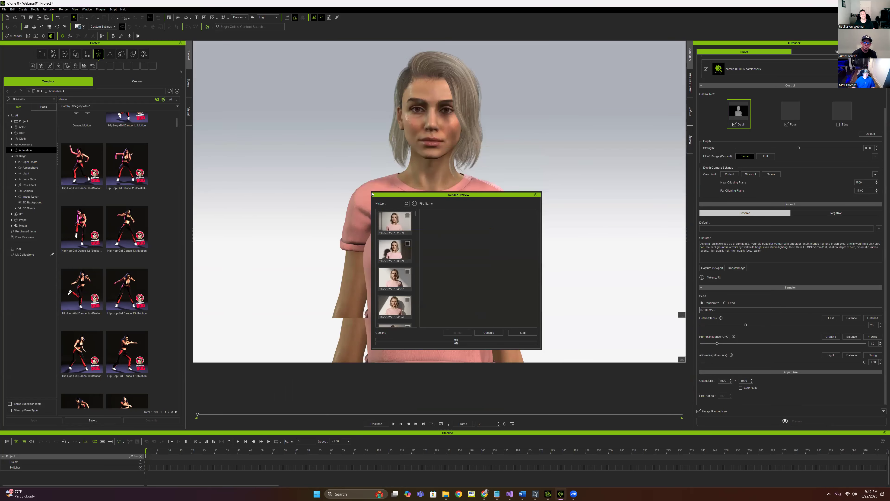
{"action": "left_click_drag", "start_coordinate": [371, 192], "coordinate": [198, 59]}
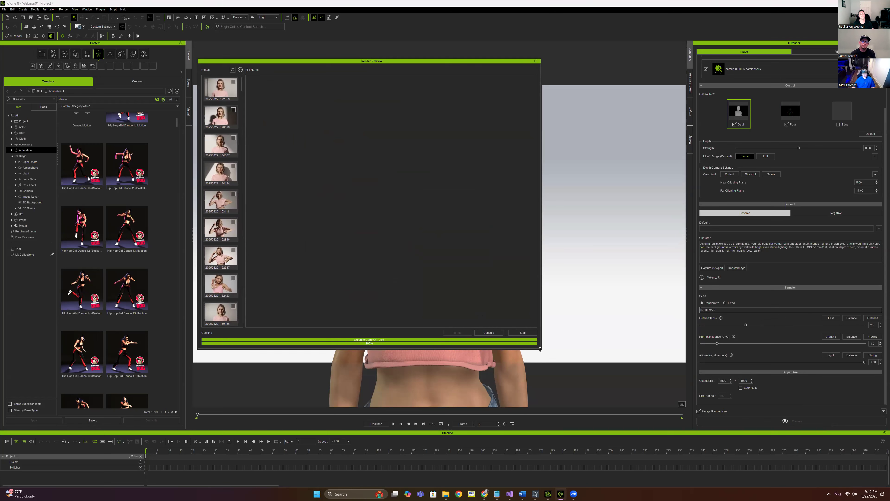
{"action": "left_click_drag", "start_coordinate": [551, 355], "coordinate": [632, 386]}
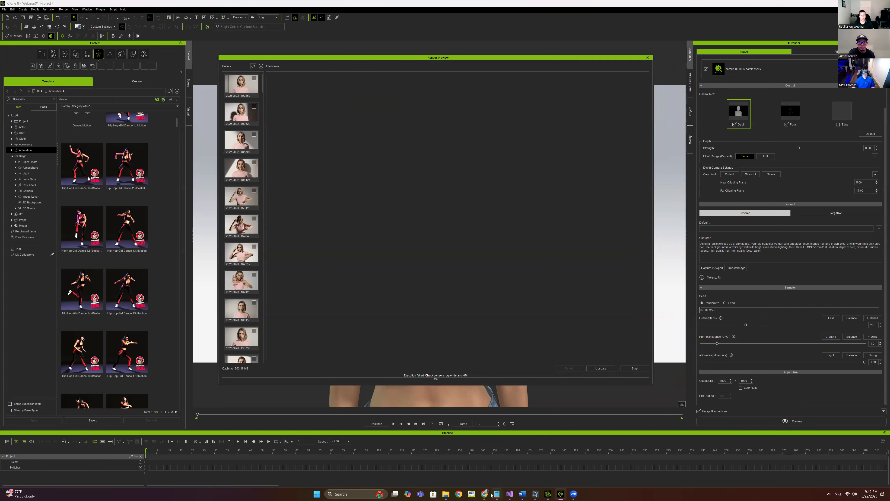
{"action": "mouse_move", "coordinate": [485, 494]}
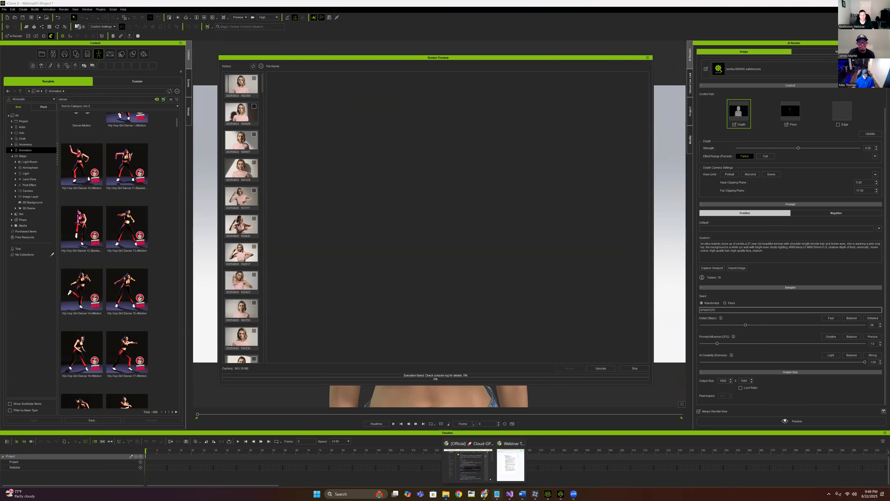
Bring Chrome forward and switch to the running RunComfy ComfyUI workflow tab
{"action": "left_click", "coordinate": [471, 474]}
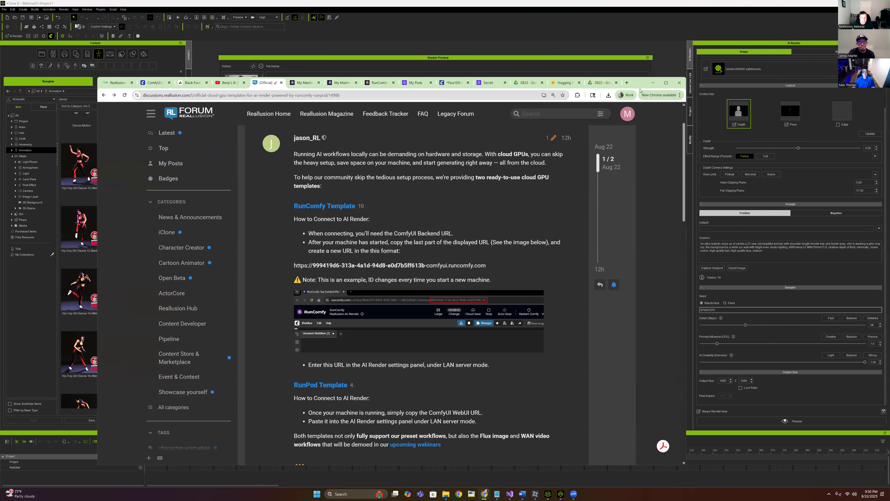
{"action": "left_click_drag", "start_coordinate": [640, 91], "coordinate": [711, 99]}
{"action": "left_click", "coordinate": [402, 94]}
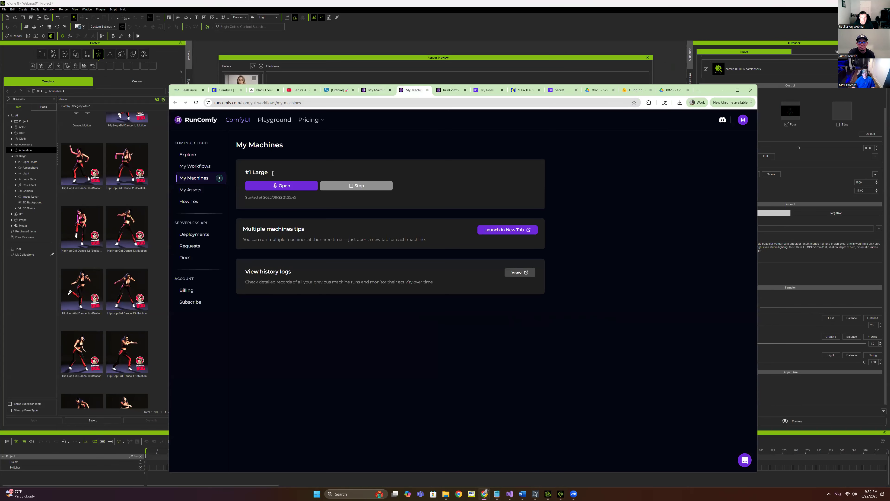
{"action": "left_click", "coordinate": [455, 91]}
{"action": "scroll", "coordinate": [490, 236], "scroll_direction": "up", "scroll_amount": 1}
{"action": "left_click_drag", "start_coordinate": [544, 268], "coordinate": [488, 251]}
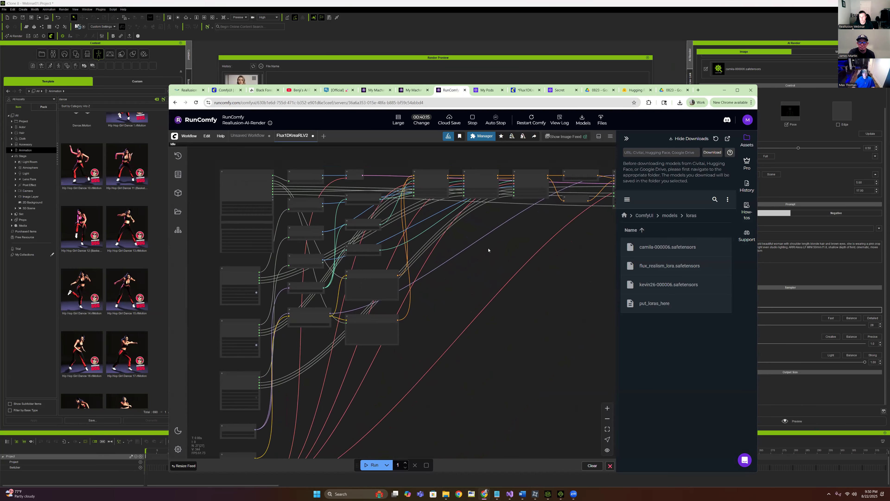
{"action": "scroll", "coordinate": [489, 250], "scroll_direction": "down", "scroll_amount": 1}
{"action": "left_click", "coordinate": [415, 90]}
{"action": "left_click", "coordinate": [439, 92]}
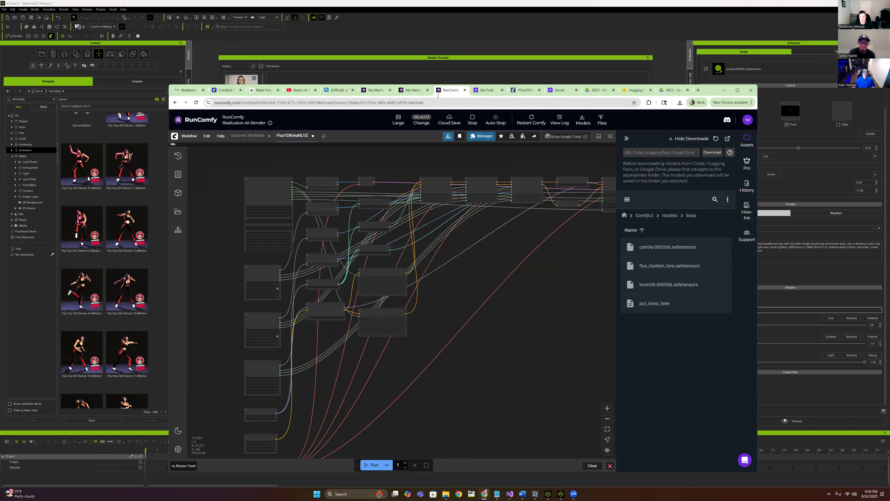
Copy the ComfyUI machine's web address from the address bar
{"action": "left_click", "coordinate": [407, 103]}
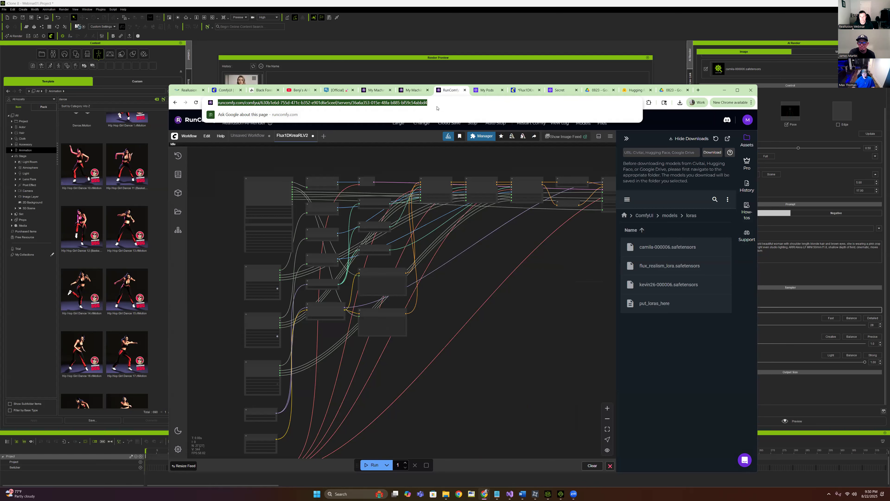
{"action": "right_click", "coordinate": [400, 103]}
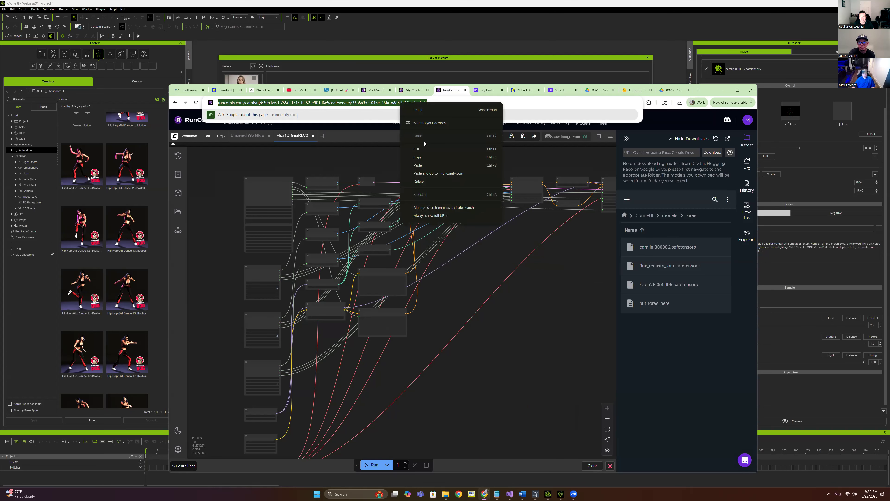
{"action": "left_click", "coordinate": [425, 157]}
Close Render Preview and open the Connection page of AI Render Settings
{"action": "left_click", "coordinate": [724, 90]}
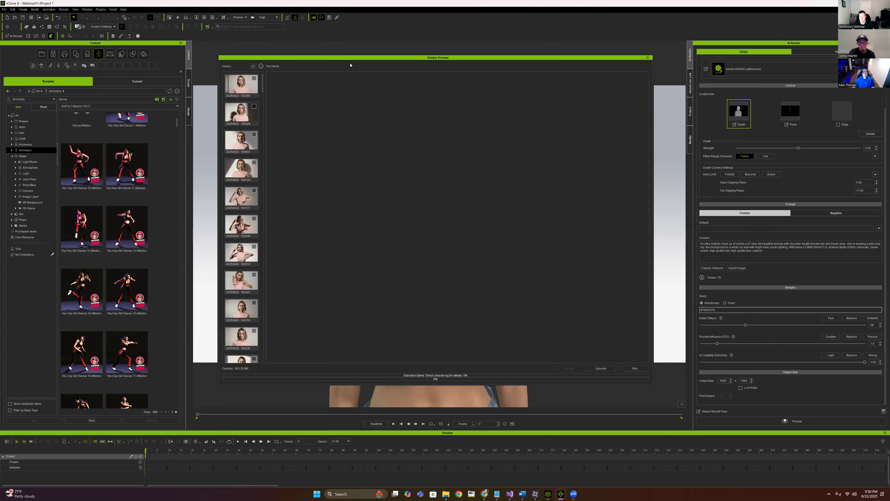
{"action": "left_click", "coordinate": [648, 58]}
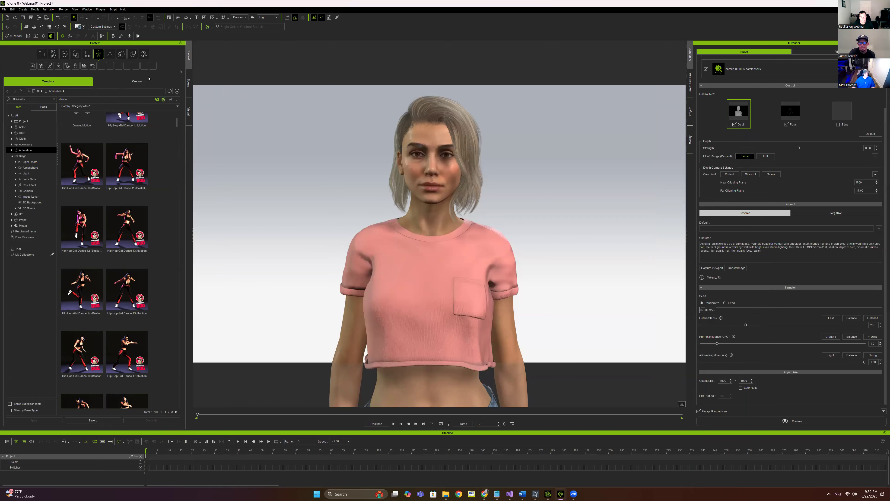
{"action": "left_click", "coordinate": [43, 35]}
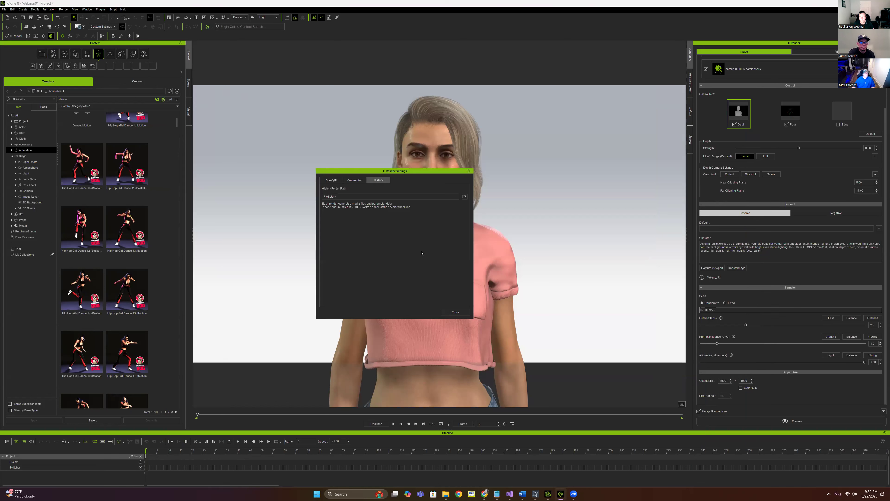
{"action": "left_click", "coordinate": [354, 180]}
{"action": "left_click", "coordinate": [452, 244]}
Replace the LAN Server URL with the copied RunComfy address, connect, and close settings
{"action": "left_click_drag", "start_coordinate": [424, 244], "coordinate": [328, 244]}
{"action": "key", "text": "BackSpace"}
{"action": "key", "text": "ctrl+v"}
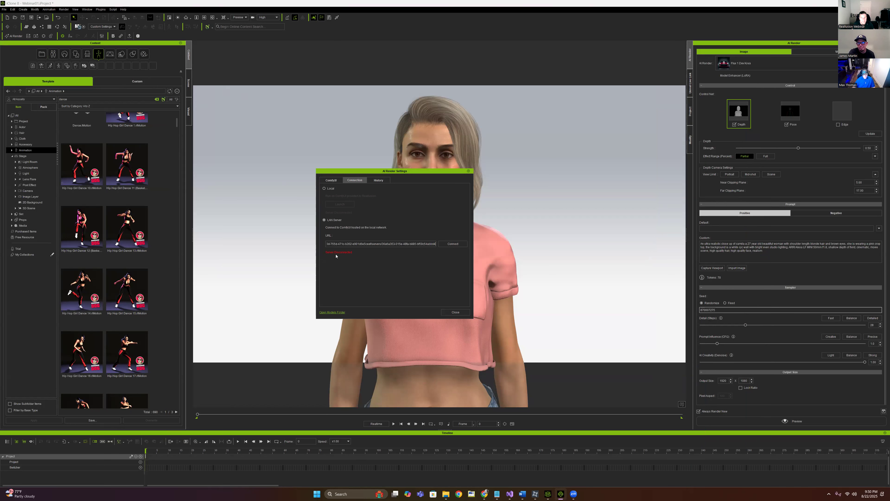
{"action": "left_click", "coordinate": [452, 244]}
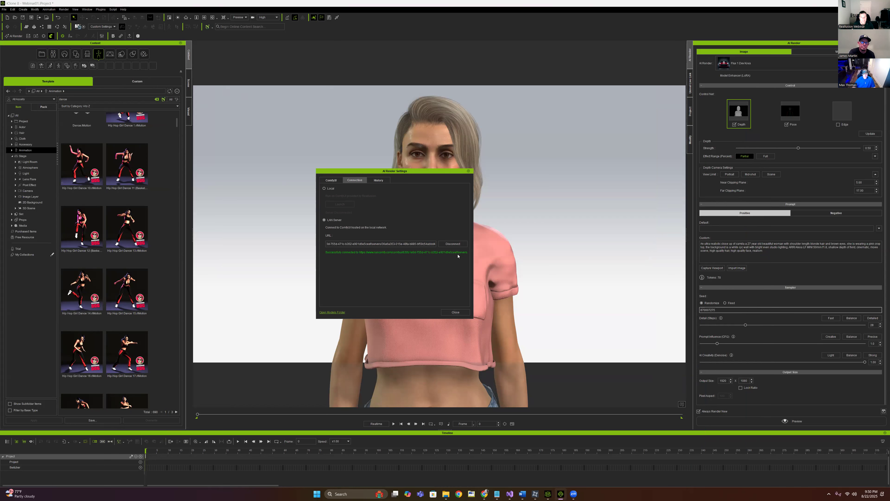
{"action": "left_click", "coordinate": [375, 181]}
{"action": "left_click", "coordinate": [355, 180]}
{"action": "left_click", "coordinate": [456, 312]}
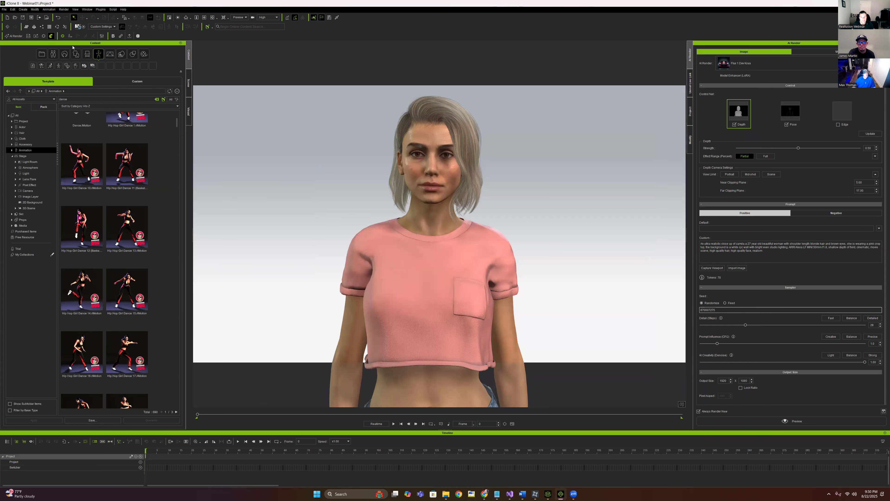
Refresh the depth control capture, then test adding, enabling and removing two LoRA slots
{"action": "left_click", "coordinate": [17, 36]}
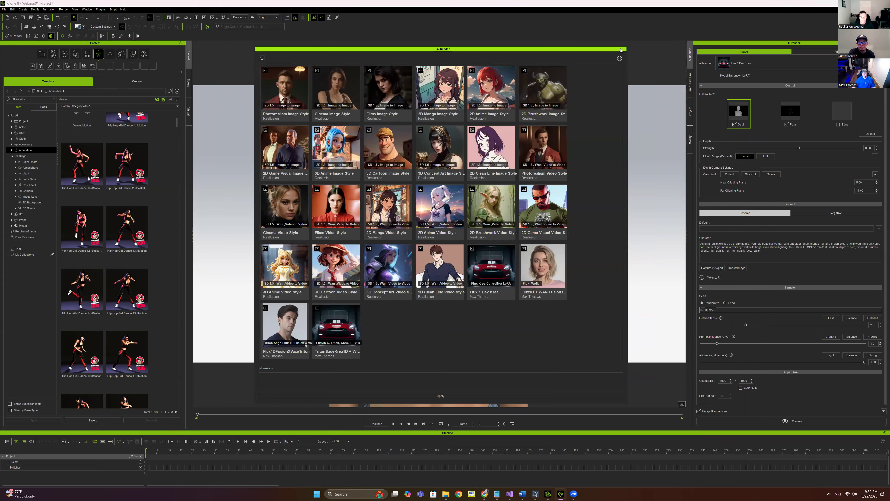
{"action": "left_click", "coordinate": [622, 49]}
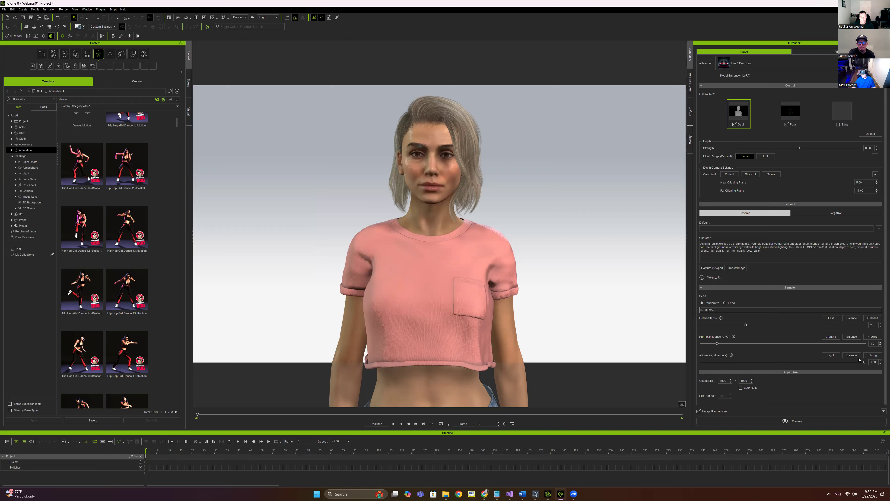
{"action": "scroll", "coordinate": [797, 107], "scroll_direction": "up", "scroll_amount": 1}
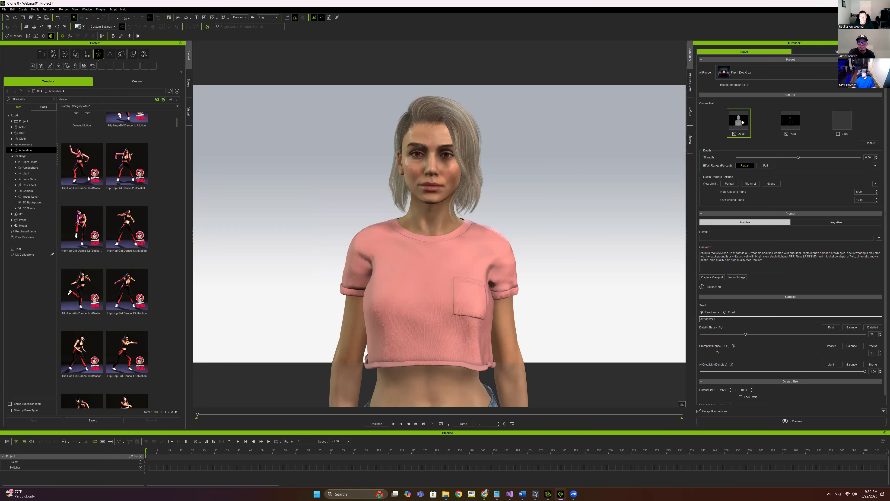
{"action": "left_click", "coordinate": [868, 143]}
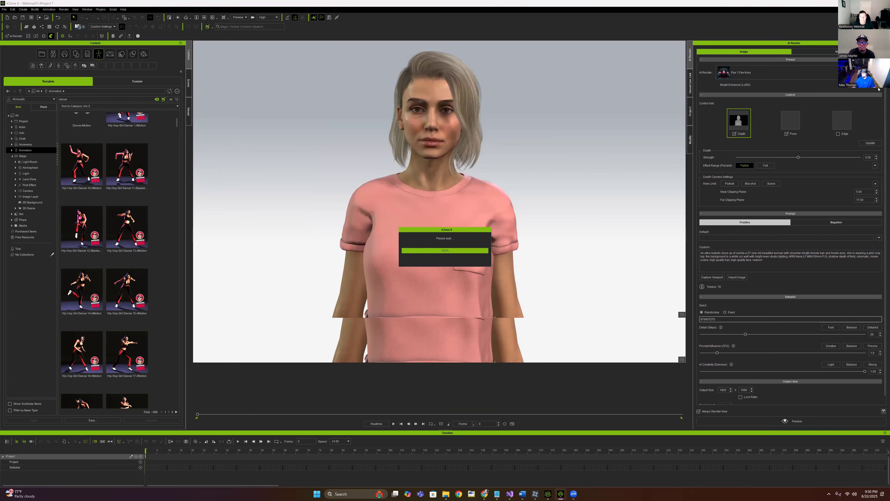
{"action": "left_click", "coordinate": [863, 85]}
{"action": "left_click", "coordinate": [877, 89]}
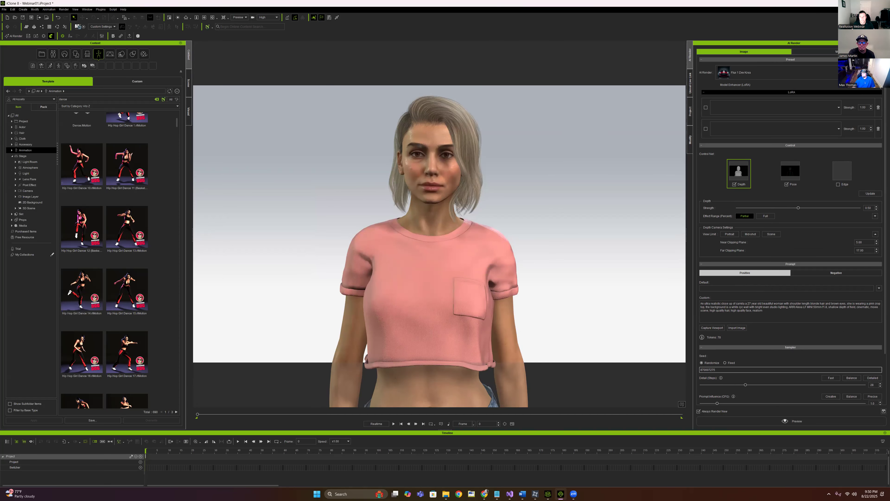
{"action": "left_click", "coordinate": [706, 129]}
{"action": "left_click", "coordinate": [879, 107]}
{"action": "left_click", "coordinate": [879, 108]}
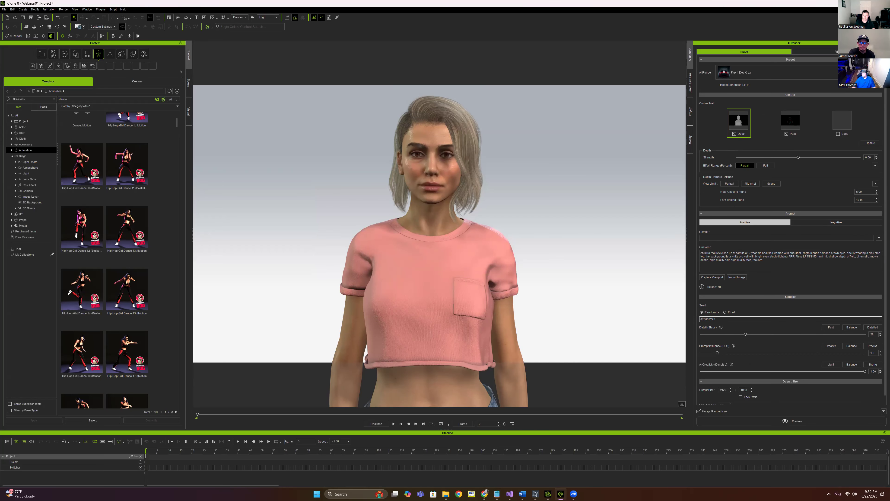
Try the 2D Clean Line preset, return to Flux 1 Dev Krea, and retest the LoRA slots
{"action": "left_click", "coordinate": [873, 73]}
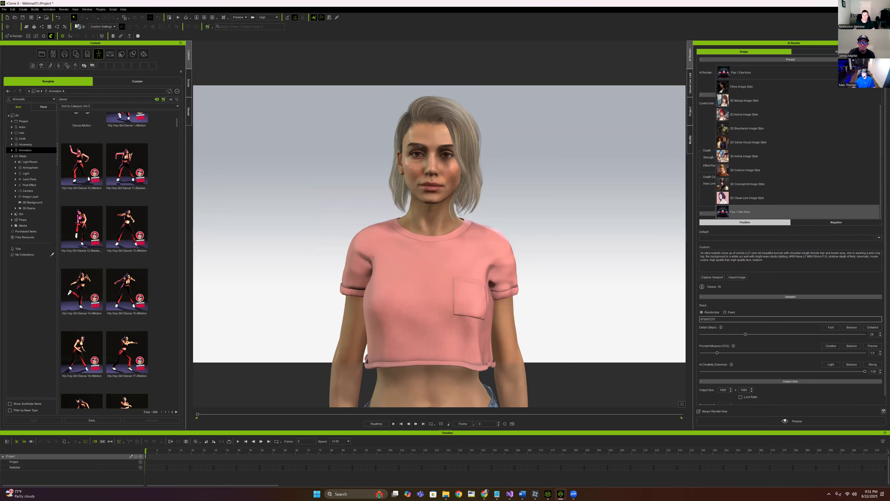
{"action": "left_click", "coordinate": [750, 198]}
{"action": "left_click", "coordinate": [817, 74]}
{"action": "left_click", "coordinate": [744, 211]}
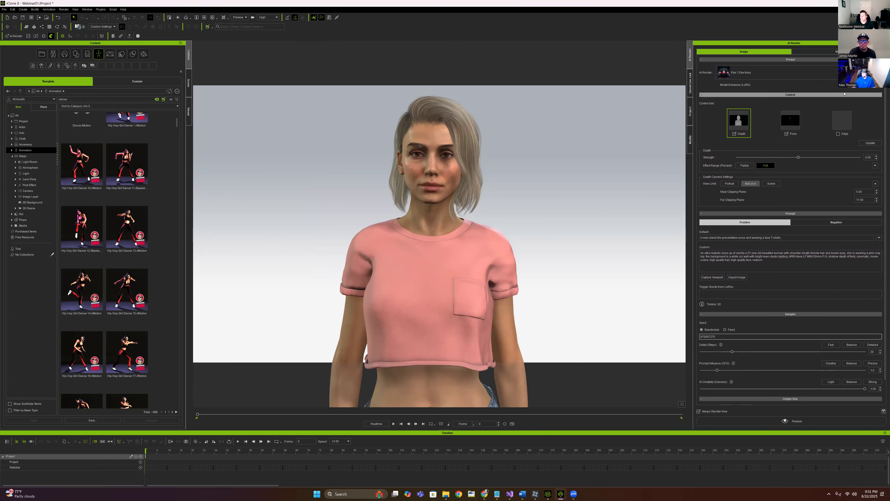
{"action": "left_click", "coordinate": [880, 85]}
{"action": "left_click", "coordinate": [880, 85]}
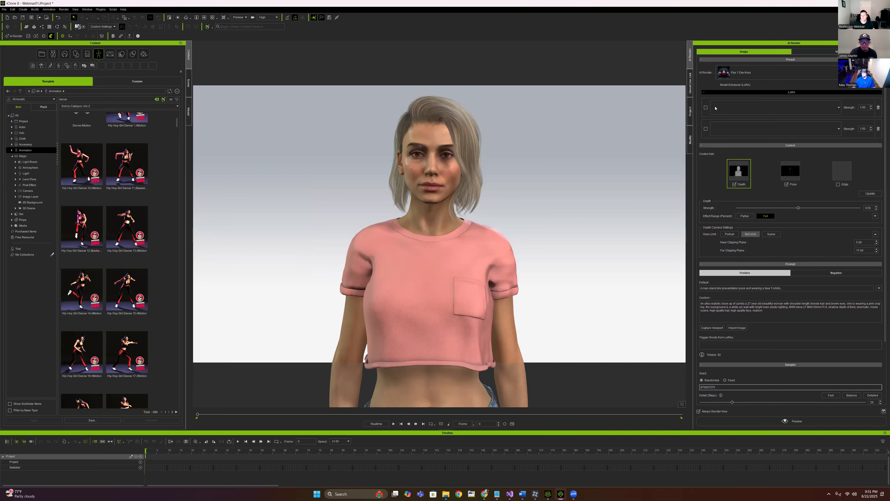
{"action": "left_click", "coordinate": [705, 129]}
{"action": "left_click", "coordinate": [878, 107]}
{"action": "left_click", "coordinate": [878, 108]}
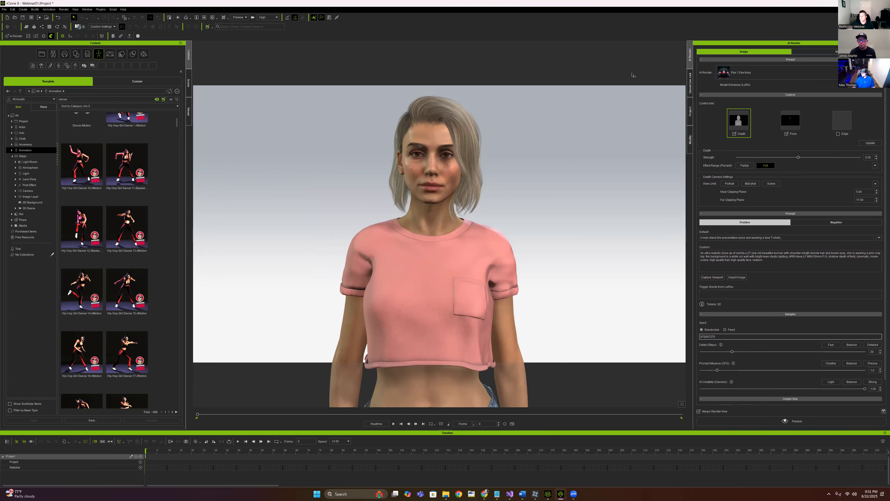
Save the Webinar01 project and show the Windows desktop with Win+D
{"action": "left_click", "coordinate": [4, 9]}
{"action": "left_click", "coordinate": [35, 31]}
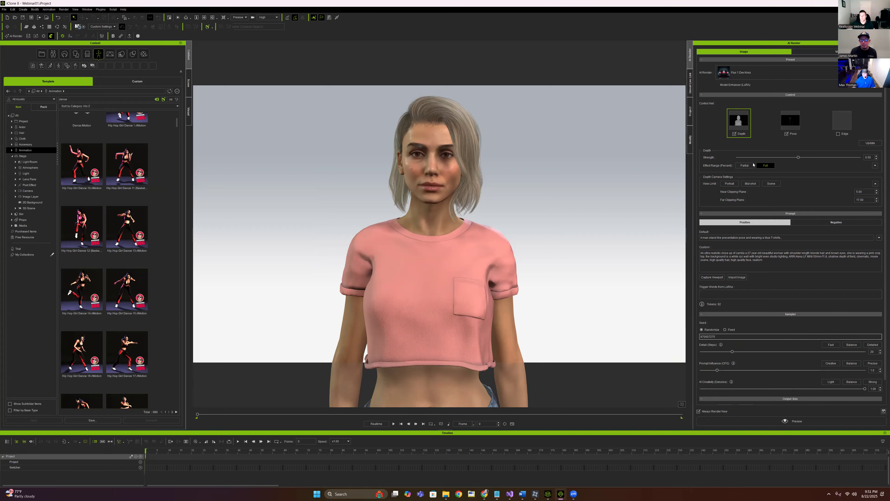
{"action": "key", "text": "super+d"}
Launch a new iClone 8 session from Reallusion Hub in the system tray, then bring RunComfy forward
{"action": "left_click", "coordinate": [829, 494]}
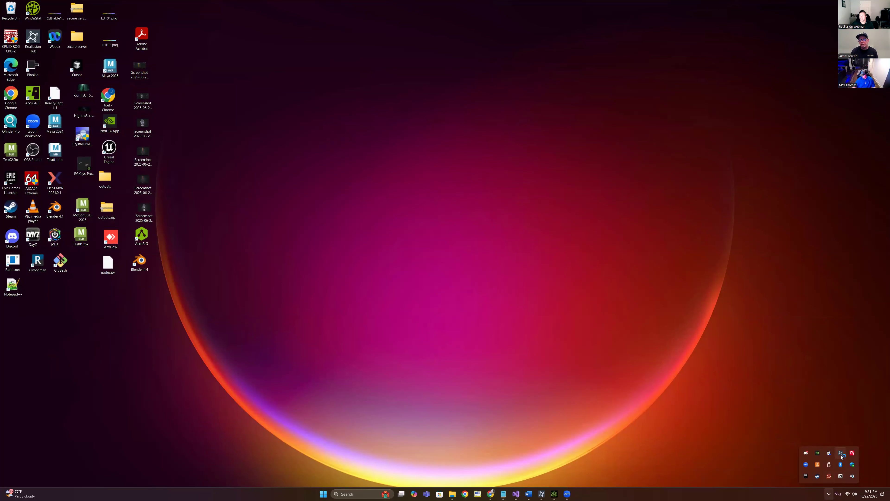
{"action": "left_click", "coordinate": [842, 455]}
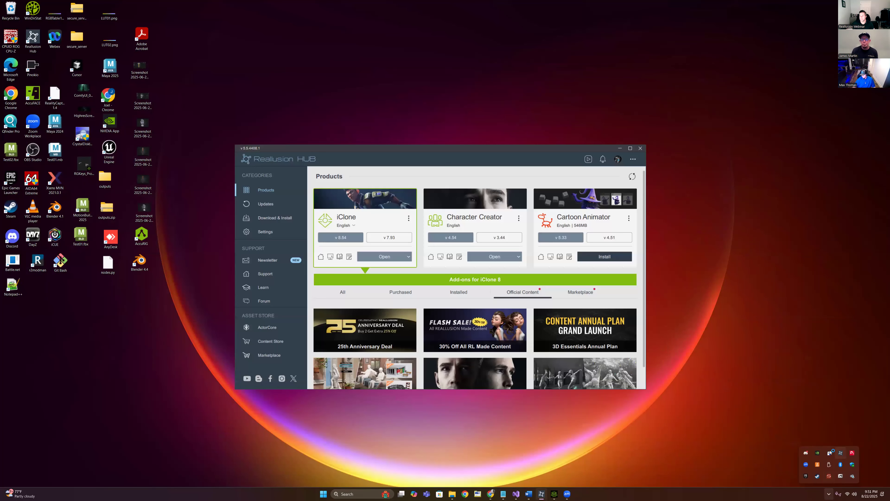
{"action": "left_click", "coordinate": [379, 257]}
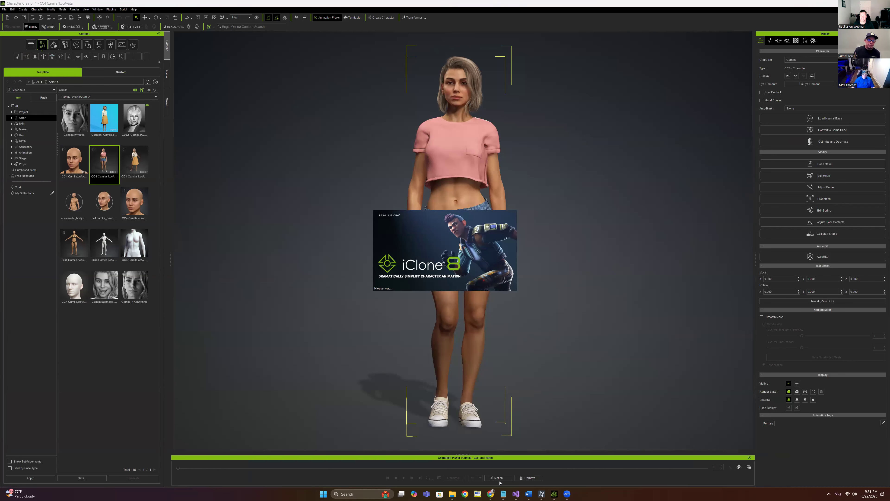
{"action": "mouse_move", "coordinate": [485, 495]}
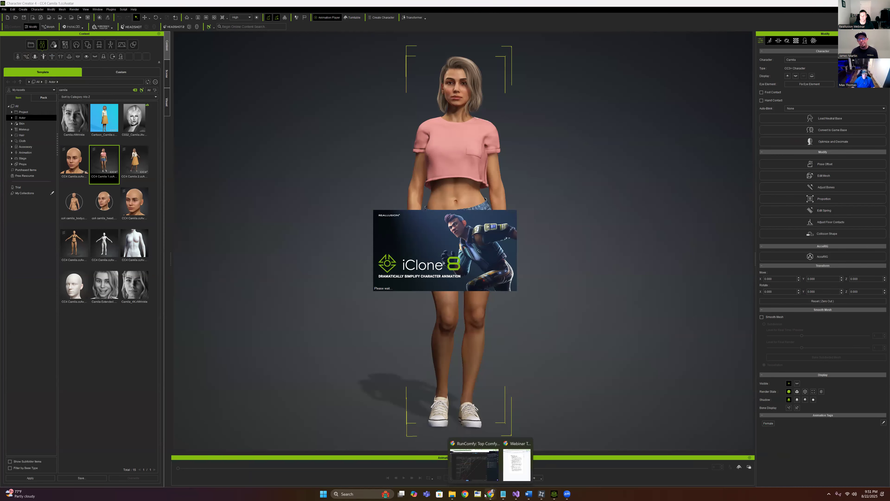
{"action": "left_click", "coordinate": [474, 464]}
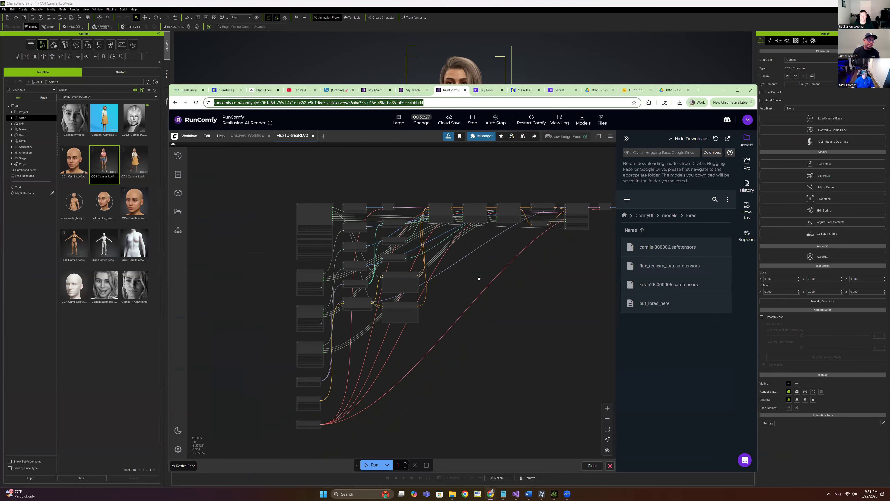
Read the workflow validation error in the RunComfy server log
{"action": "left_click_drag", "start_coordinate": [479, 278], "coordinate": [417, 254]}
{"action": "scroll", "coordinate": [301, 355], "scroll_direction": "up", "scroll_amount": 1}
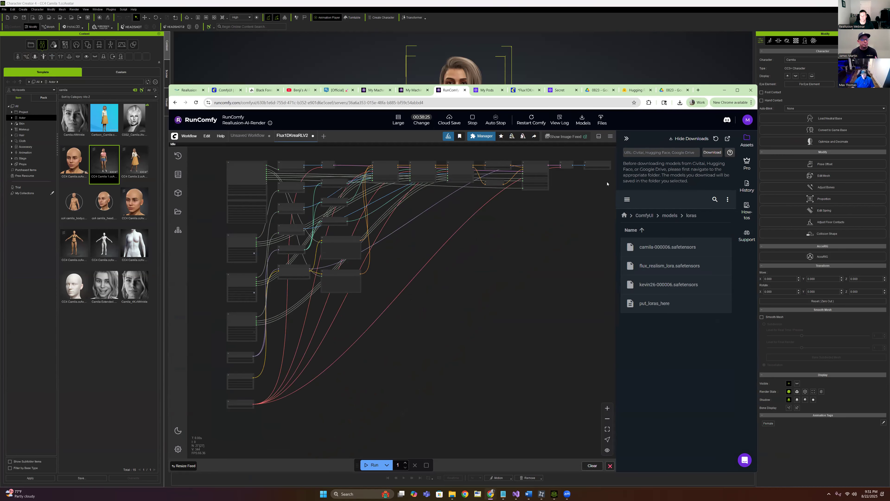
{"action": "left_click", "coordinate": [598, 136]}
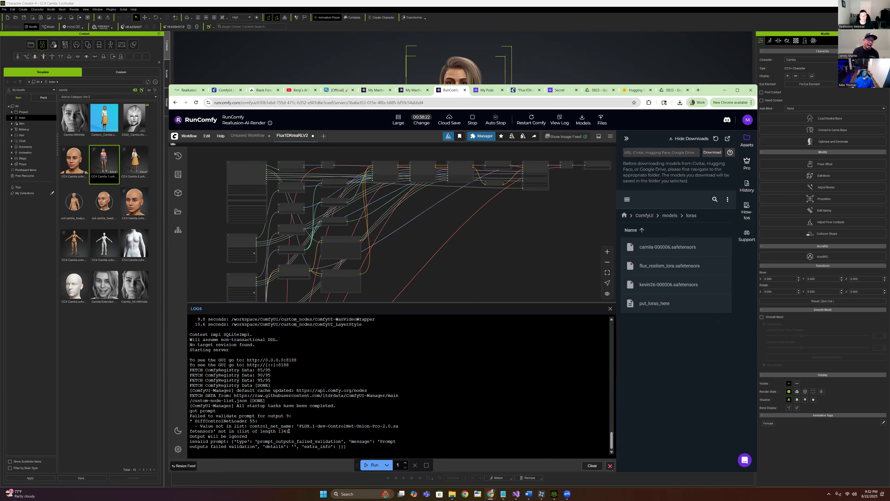
{"action": "left_click_drag", "start_coordinate": [289, 432], "coordinate": [221, 406]}
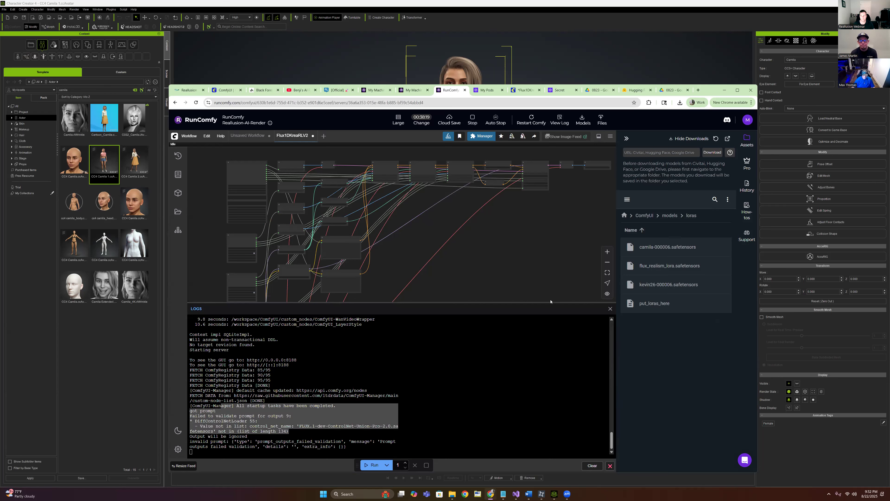
{"action": "left_click", "coordinate": [610, 309]}
Set the Load ControlNet Model node to FLUX.1-dev-ControlNet-Union-Pro using the 'Flux' filter
{"action": "scroll", "coordinate": [351, 195], "scroll_direction": "up", "scroll_amount": 5}
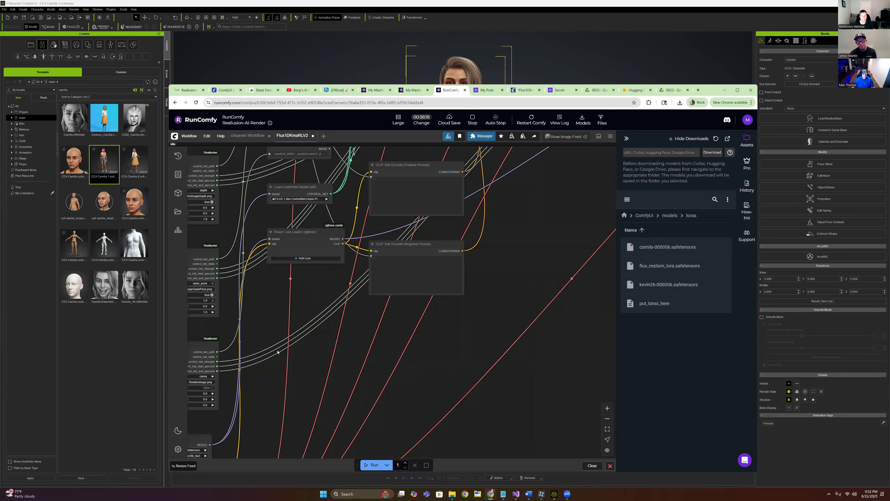
{"action": "scroll", "coordinate": [351, 195], "scroll_direction": "up", "scroll_amount": 3}
{"action": "left_click", "coordinate": [364, 213]}
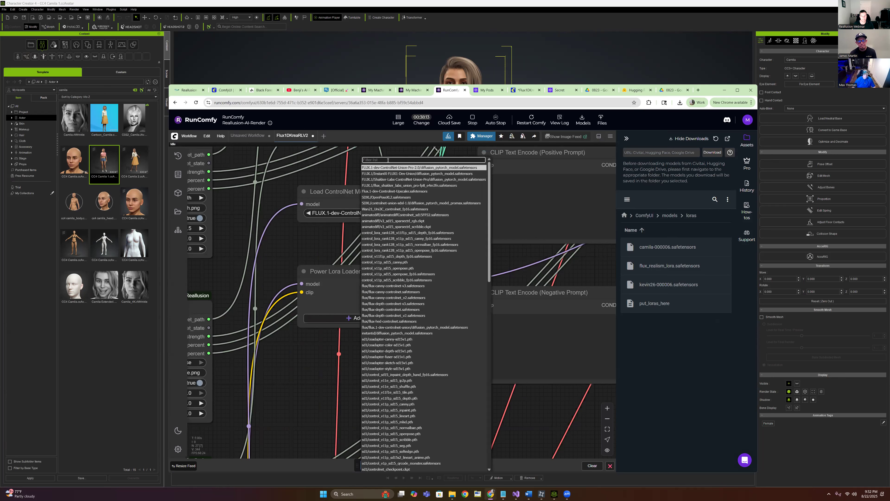
{"action": "type", "text": "Flux"}
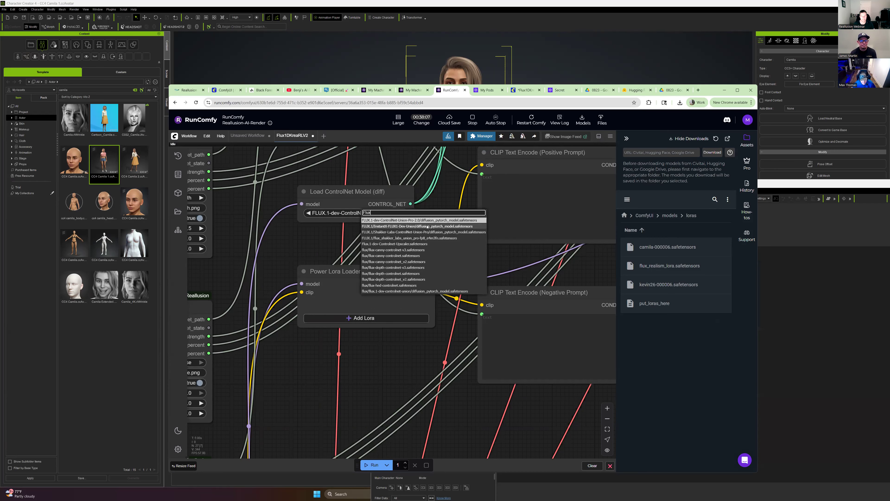
{"action": "left_click", "coordinate": [428, 221]}
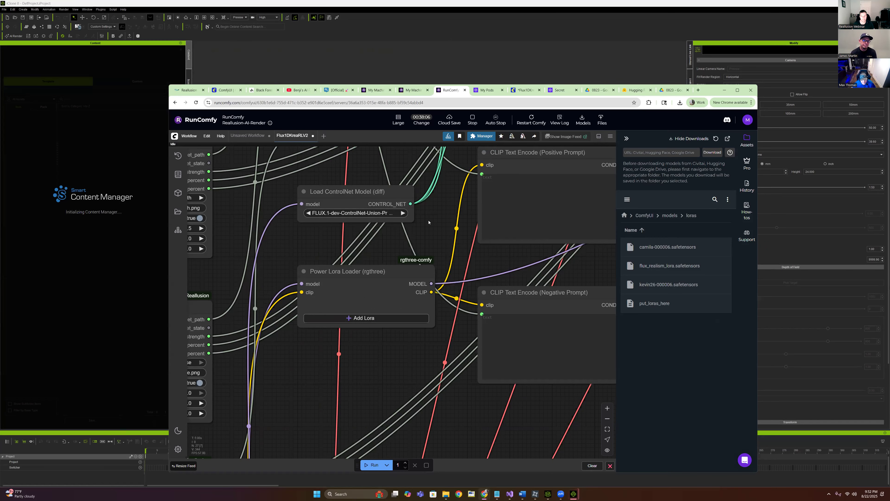
{"action": "left_click", "coordinate": [353, 217]}
{"action": "left_click", "coordinate": [307, 236]}
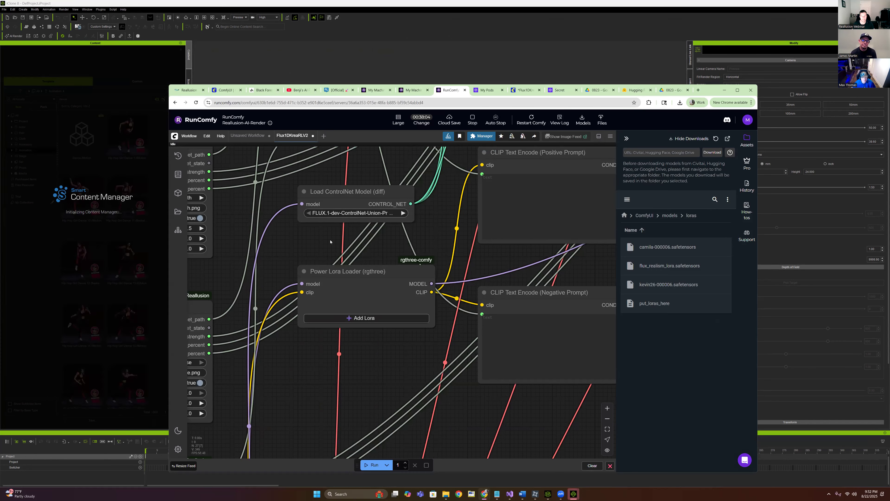
{"action": "scroll", "coordinate": [408, 254], "scroll_direction": "down", "scroll_amount": 5}
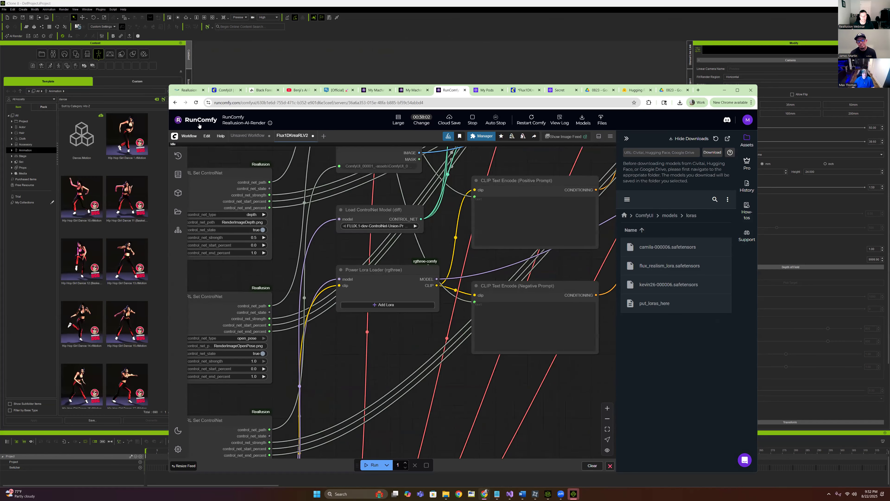
Export the API-format workflow as Flux1DKreaRLRC.json, reveal it in Explorer, and dismiss the LIVE FACE warning
{"action": "left_click", "coordinate": [187, 137]}
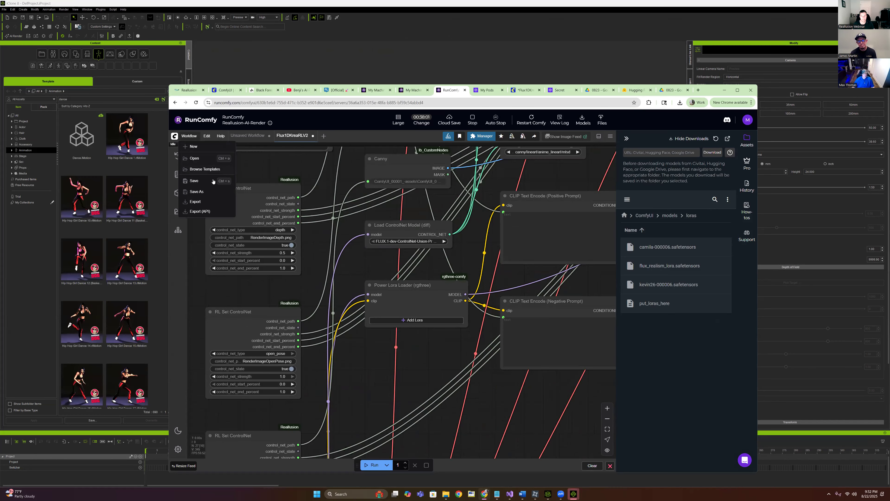
{"action": "left_click", "coordinate": [208, 212]}
{"action": "left_click_drag", "start_coordinate": [403, 309], "coordinate": [395, 308]}
{"action": "type", "text": "Comfy"}
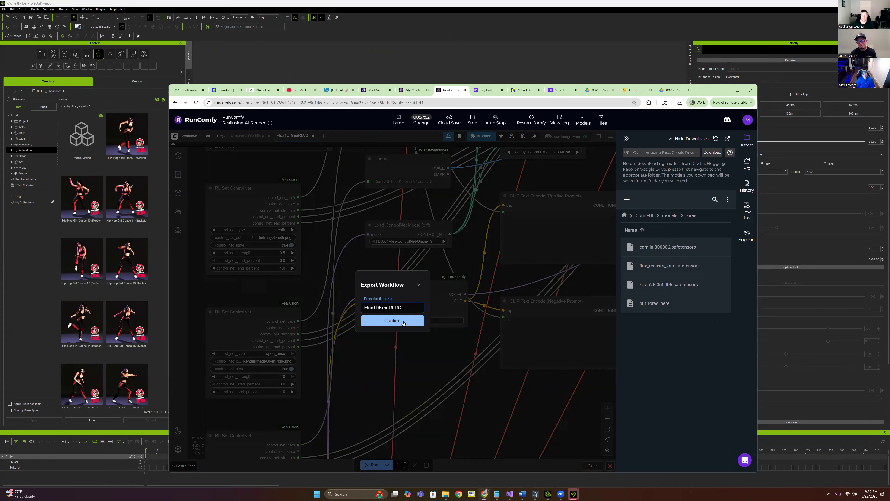
{"action": "left_click", "coordinate": [392, 320]}
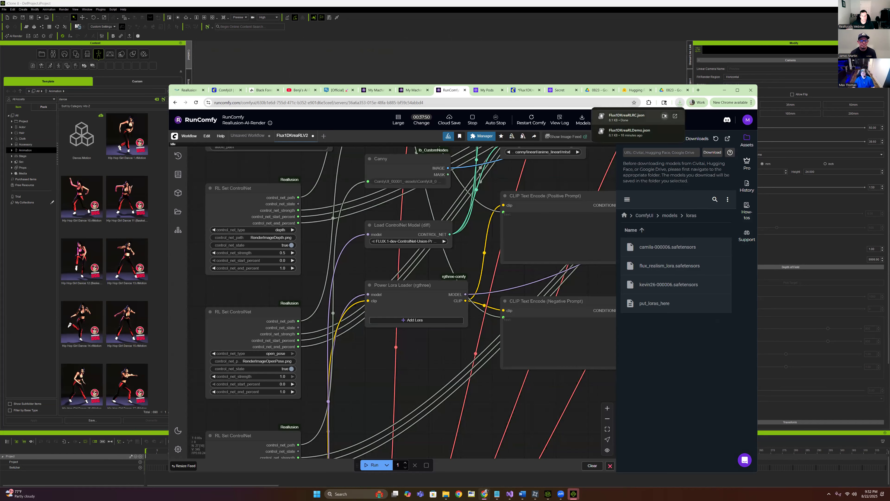
{"action": "left_click", "coordinate": [665, 117]}
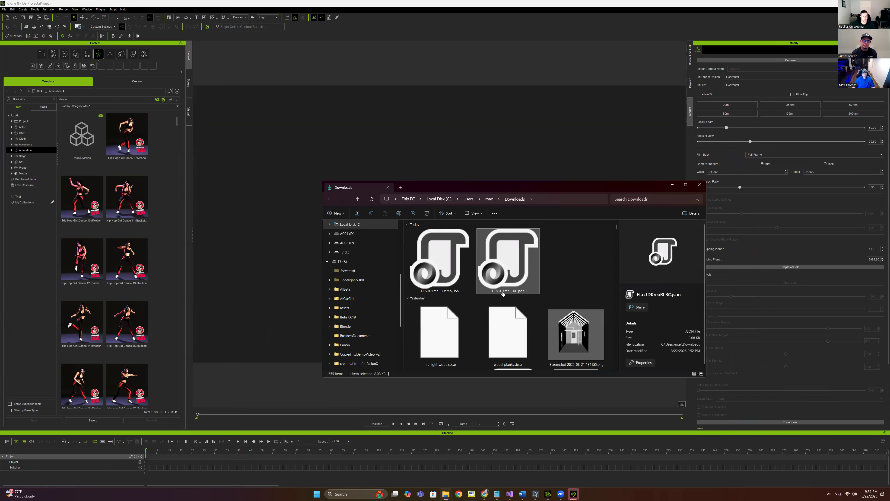
{"action": "left_click", "coordinate": [470, 260]}
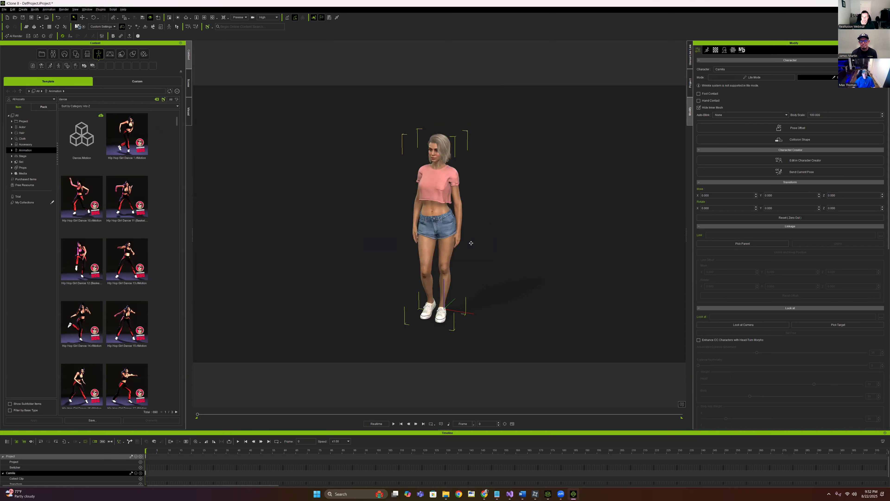
Zoom, pan and orbit the iClone viewport to frame the character's face and pink crop top
{"action": "scroll", "coordinate": [506, 140], "scroll_direction": "up", "scroll_amount": 5}
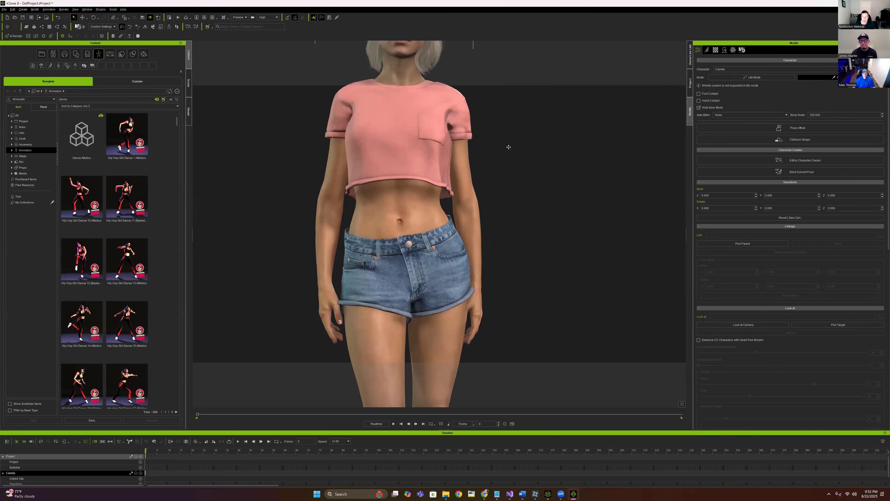
{"action": "left_click_drag", "start_coordinate": [508, 119], "coordinate": [546, 278]}
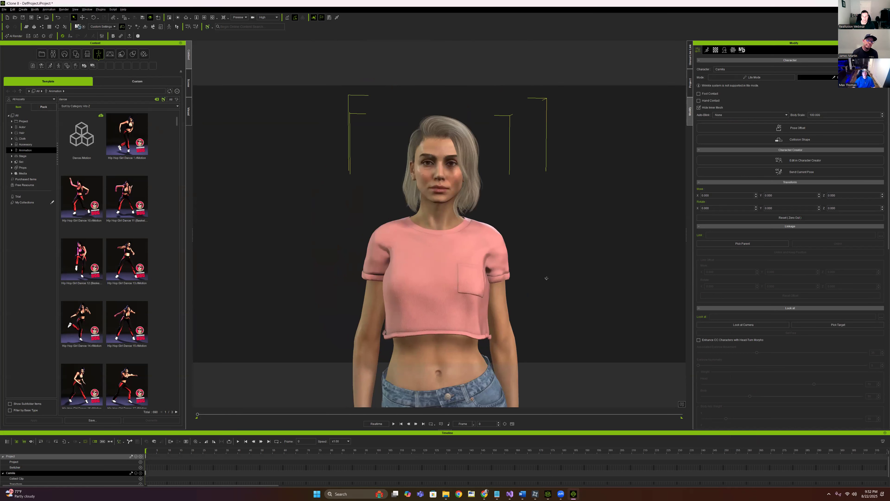
{"action": "left_click_drag", "start_coordinate": [544, 275], "coordinate": [545, 278]}
{"action": "scroll", "coordinate": [543, 193], "scroll_direction": "up", "scroll_amount": 2}
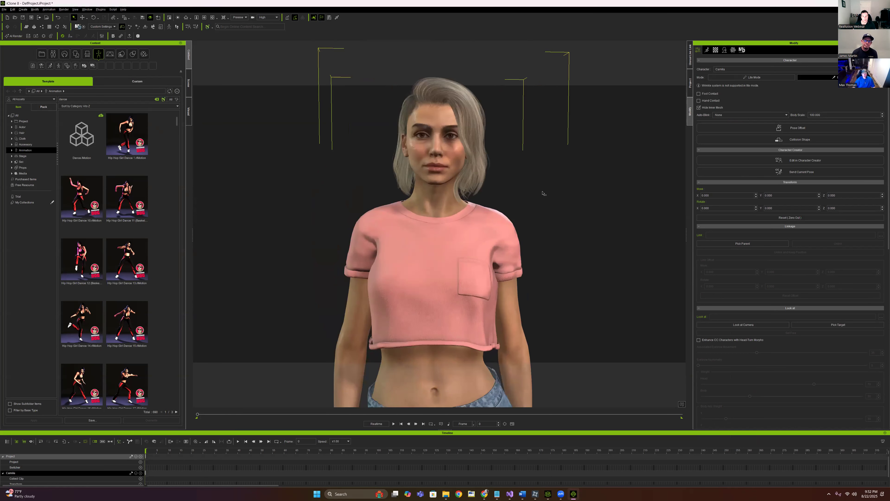
{"action": "scroll", "coordinate": [542, 206], "scroll_direction": "down", "scroll_amount": 2}
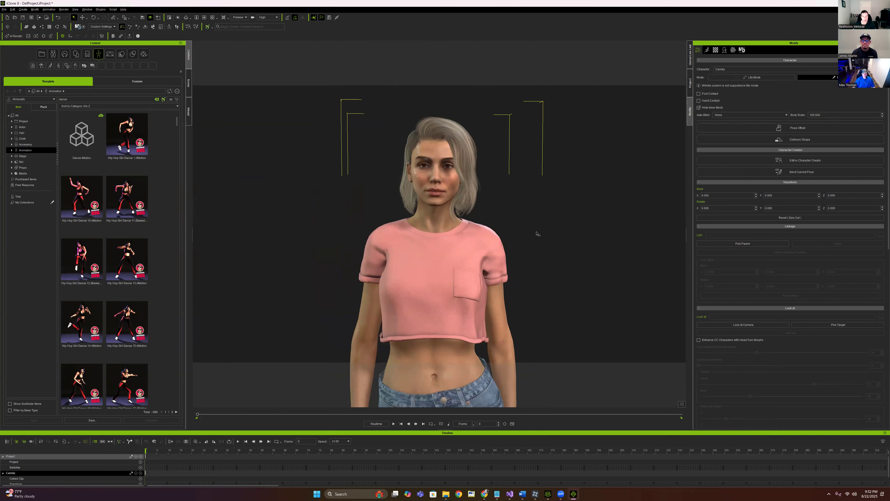
{"action": "left_click_drag", "start_coordinate": [536, 233], "coordinate": [535, 221]}
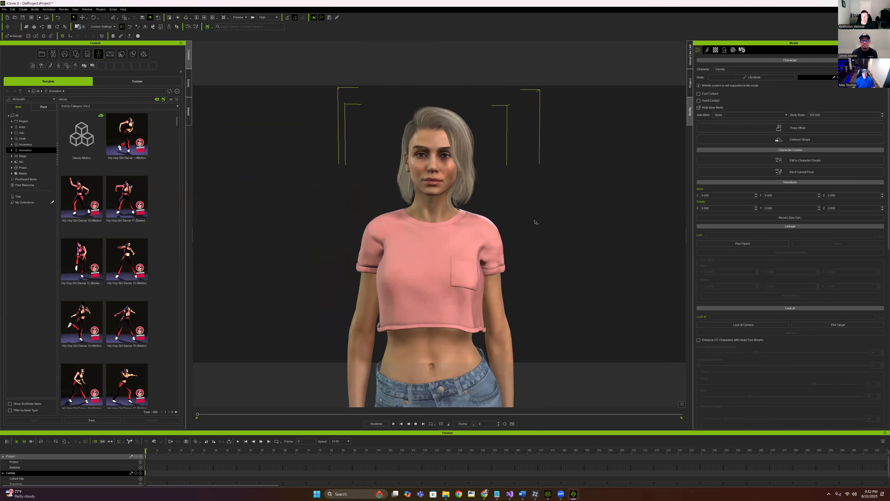
{"action": "scroll", "coordinate": [534, 224], "scroll_direction": "up", "scroll_amount": 2}
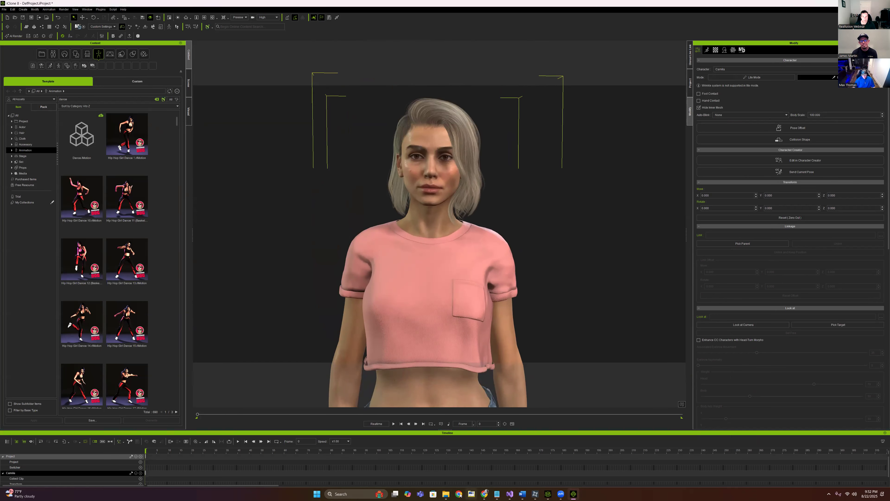
Open the History folder 20250822_192359, select Workflow_Pre.json, and bring RunComfy back to front
{"action": "mouse_move", "coordinate": [445, 494]}
{"action": "left_click", "coordinate": [414, 464]}
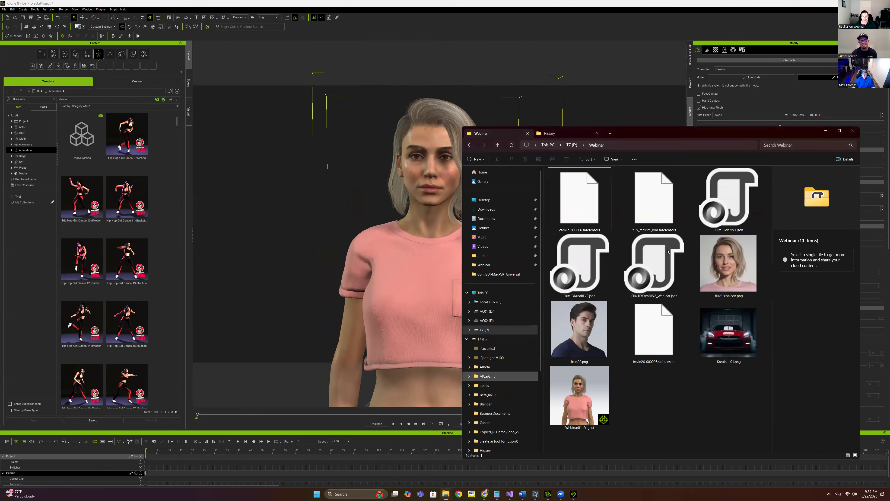
{"action": "left_click", "coordinate": [558, 133]}
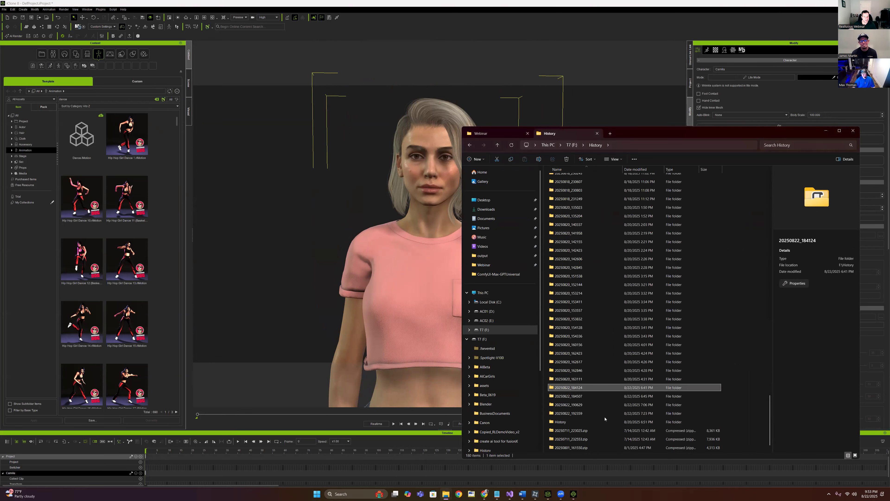
{"action": "double_click", "coordinate": [575, 407]}
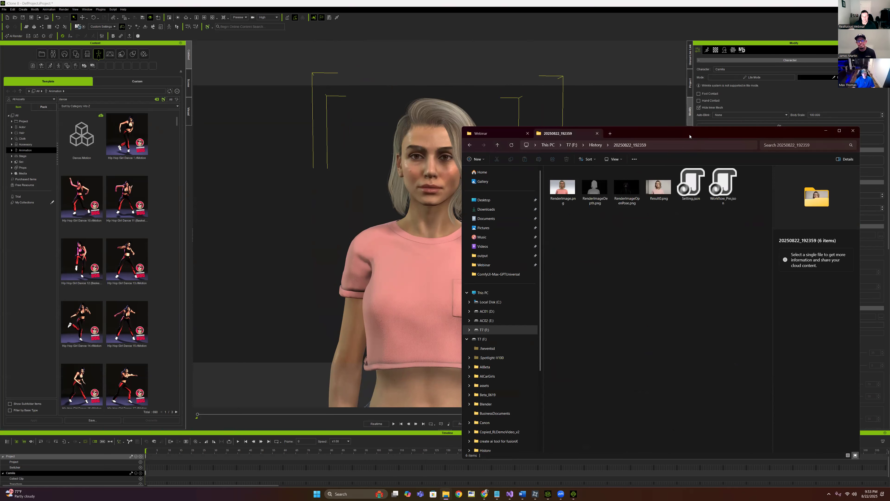
{"action": "left_click_drag", "start_coordinate": [690, 136], "coordinate": [281, 99]}
{"action": "left_click", "coordinate": [315, 149]}
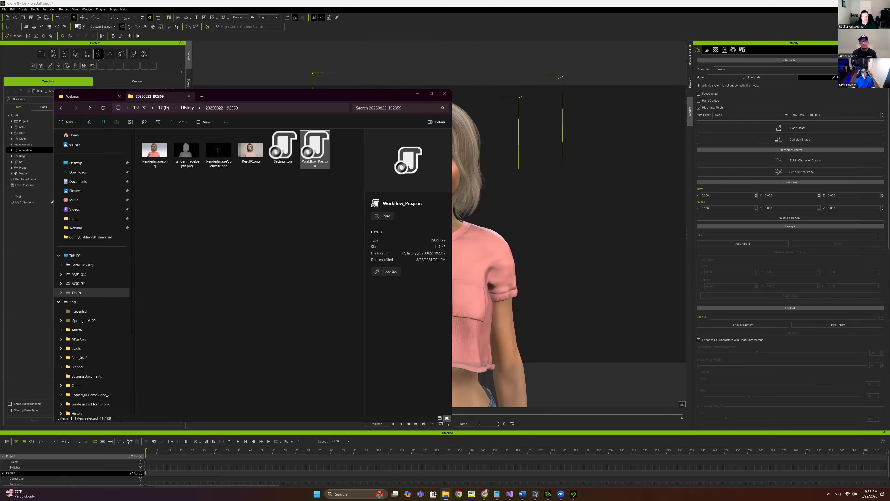
{"action": "left_click", "coordinate": [484, 494]}
{"action": "left_click", "coordinate": [469, 465]}
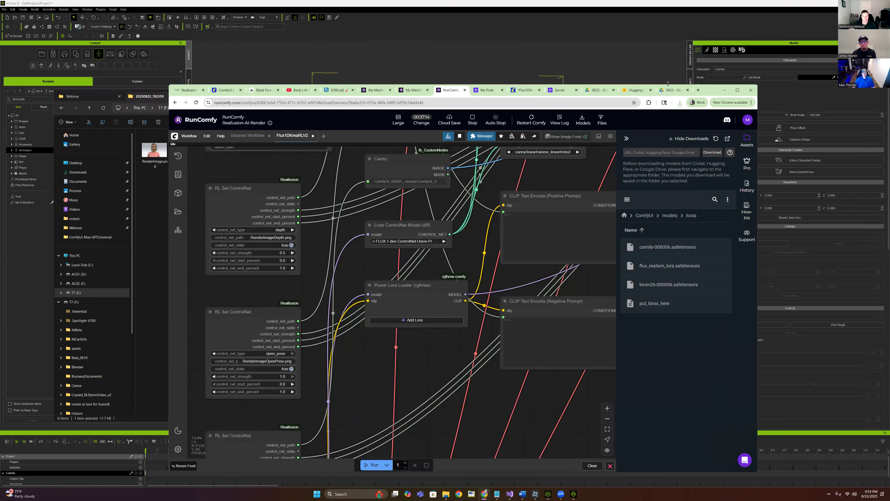
Load Workflow_Pre.json into the ComfyUI canvas by dragging it from Explorer
{"action": "left_click_drag", "start_coordinate": [715, 93], "coordinate": [795, 167]}
{"action": "left_click_drag", "start_coordinate": [315, 145], "coordinate": [643, 259]}
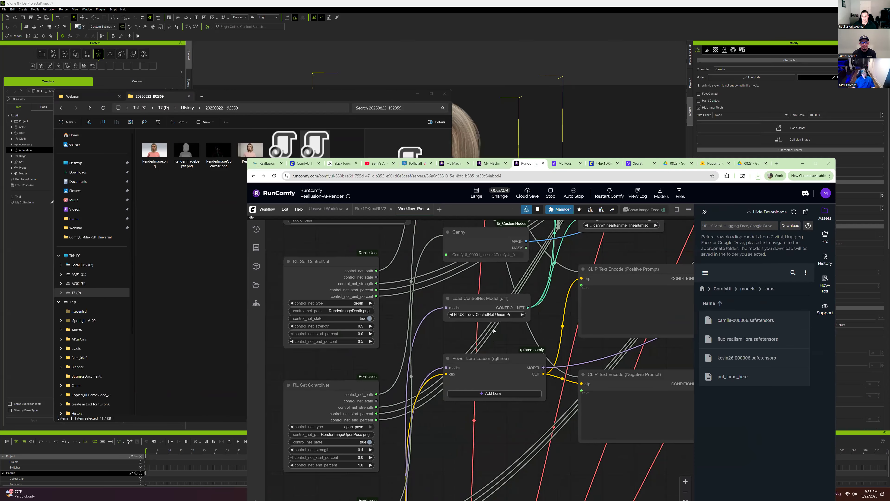
{"action": "scroll", "coordinate": [493, 330], "scroll_direction": "down", "scroll_amount": 5}
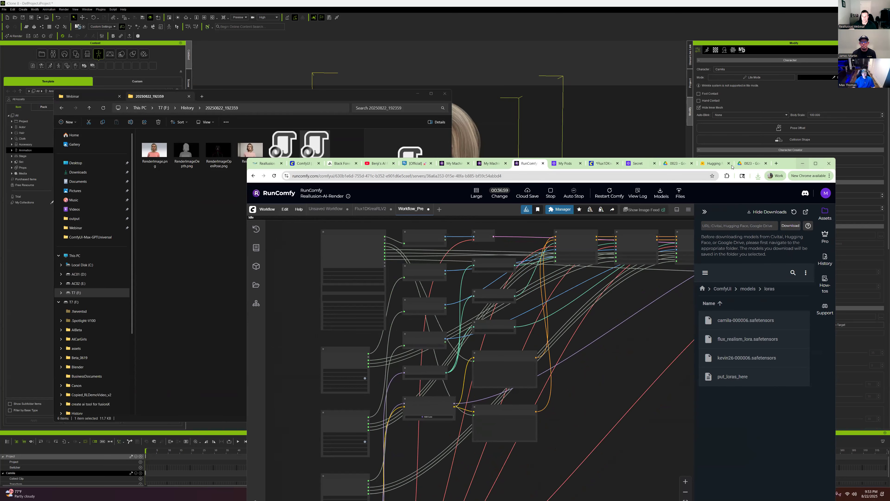
Put Chrome and Explorer away and open iClone's AI Render Settings on the Connection tab
{"action": "left_click", "coordinate": [803, 164]}
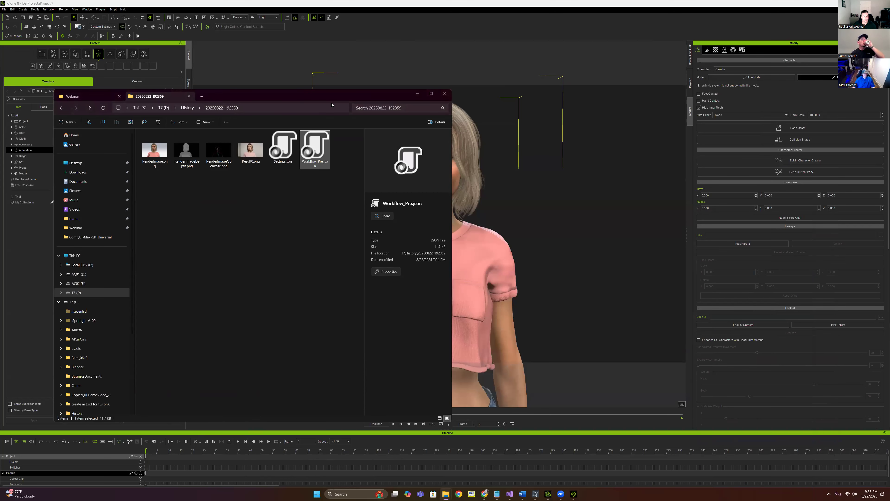
{"action": "left_click_drag", "start_coordinate": [327, 97], "coordinate": [734, 145]}
{"action": "left_click", "coordinate": [479, 142]}
{"action": "left_click", "coordinate": [823, 139]}
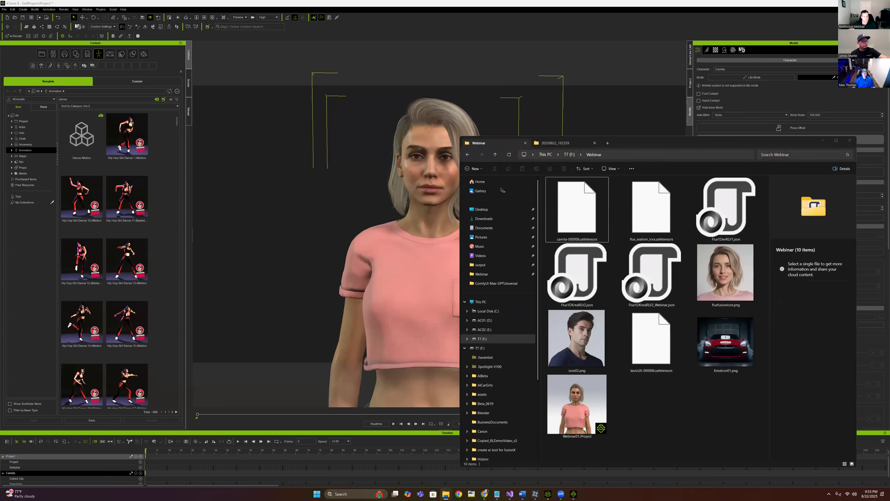
{"action": "left_click", "coordinate": [138, 37]}
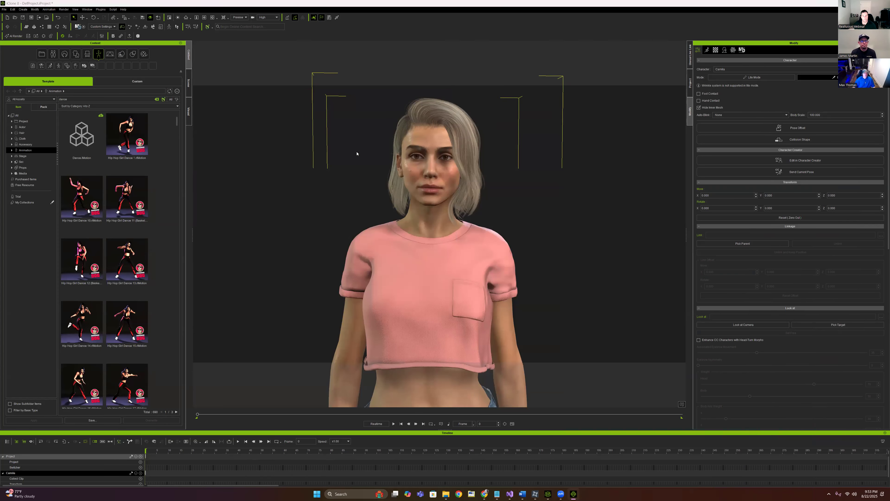
{"action": "left_click", "coordinate": [355, 180]}
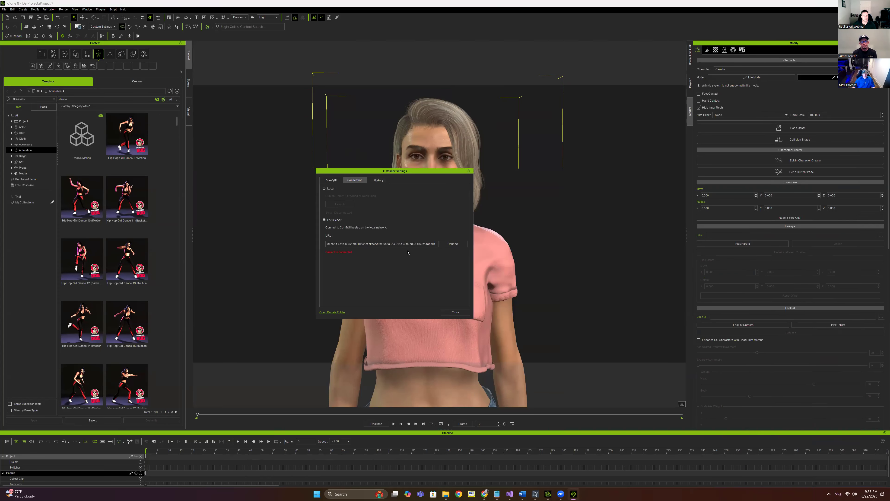
Clear the old server address from the AI Render LAN server URL field
{"action": "left_click", "coordinate": [457, 245]}
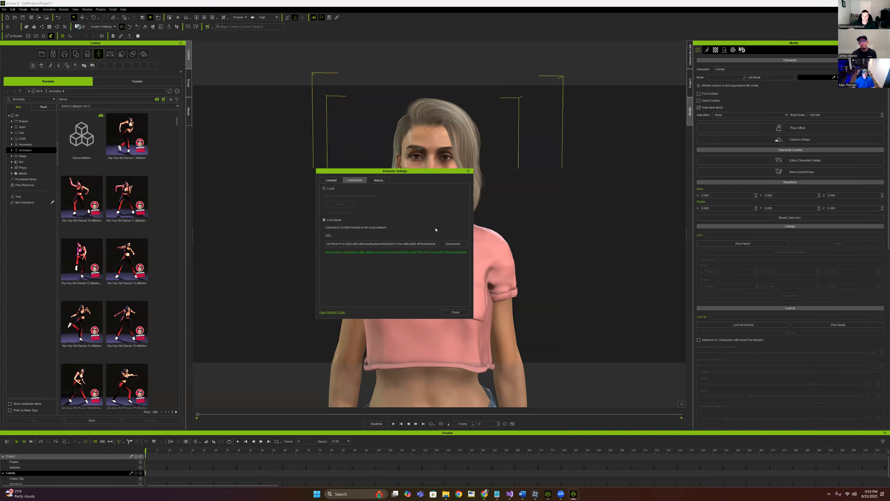
{"action": "triple_click", "coordinate": [397, 244]}
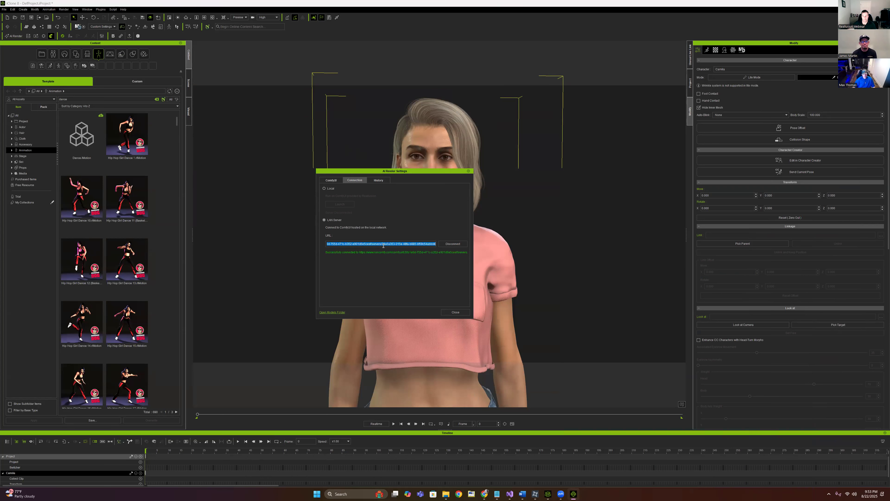
{"action": "key", "text": "BackSpace"}
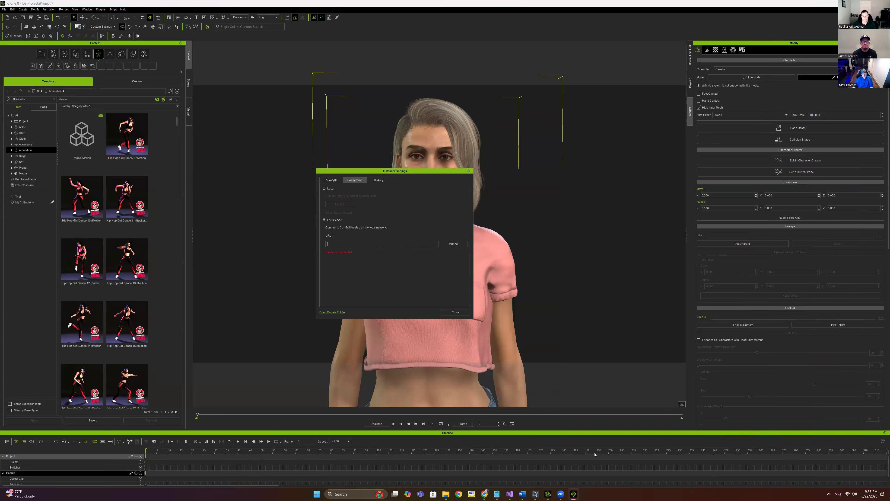
Copy the new RunComfy server URL from the Notepad notes
{"action": "left_click", "coordinate": [499, 494]}
{"action": "left_click", "coordinate": [597, 255]}
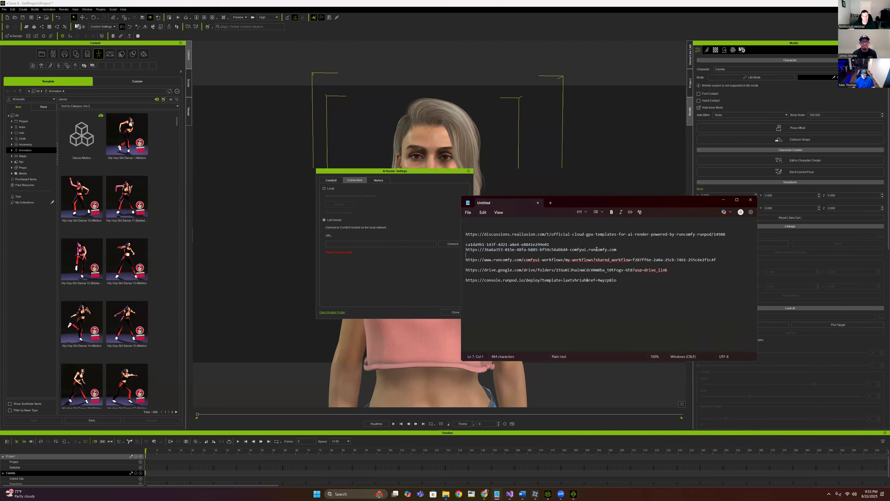
{"action": "left_click_drag", "start_coordinate": [618, 250], "coordinate": [467, 253]}
{"action": "right_click", "coordinate": [479, 252]}
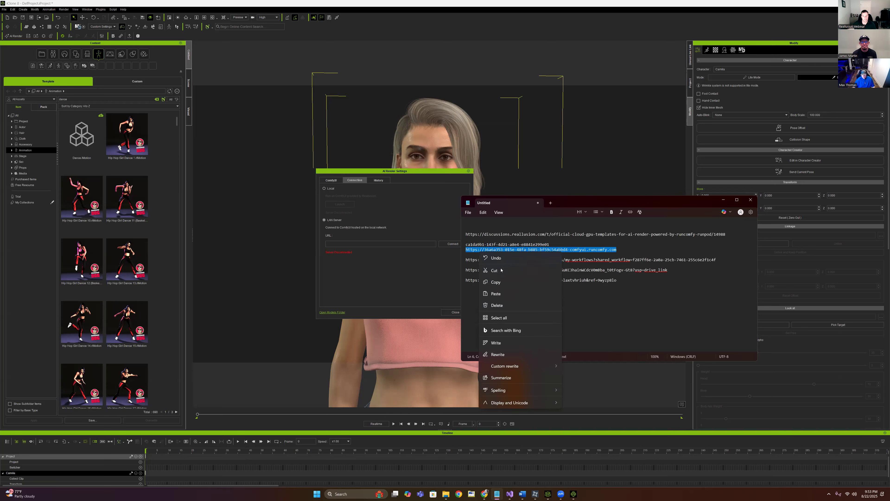
{"action": "left_click", "coordinate": [490, 271]}
{"action": "left_click", "coordinate": [354, 245]}
Paste the RunComfy URL into the LAN server field, connect, and close the AI Render settings
{"action": "right_click", "coordinate": [354, 244]}
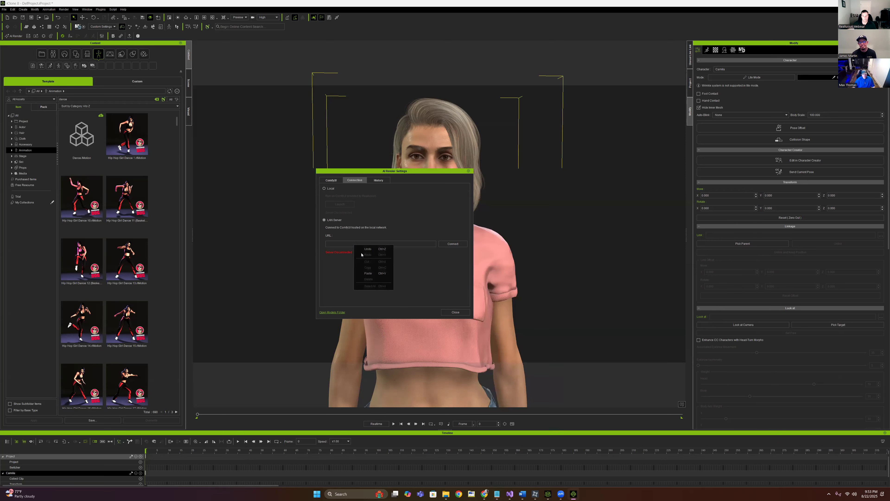
{"action": "left_click", "coordinate": [368, 274]}
{"action": "left_click", "coordinate": [460, 244]}
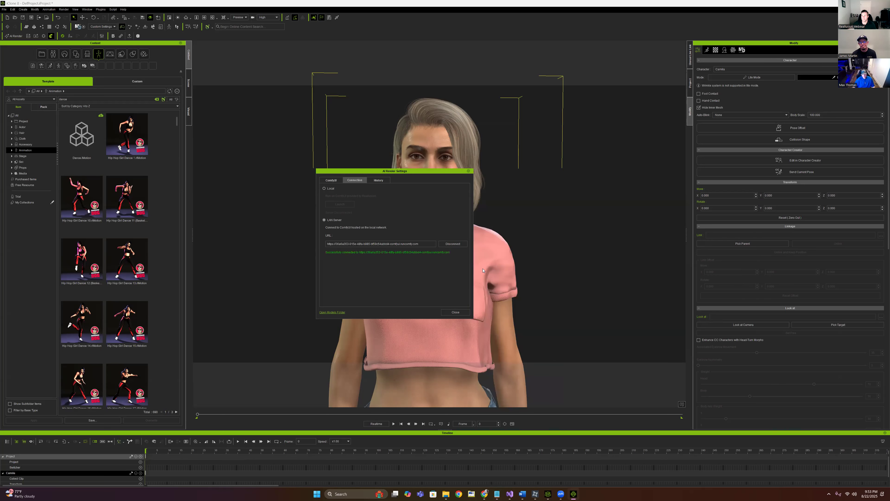
{"action": "left_click", "coordinate": [379, 181]}
{"action": "left_click", "coordinate": [356, 182]}
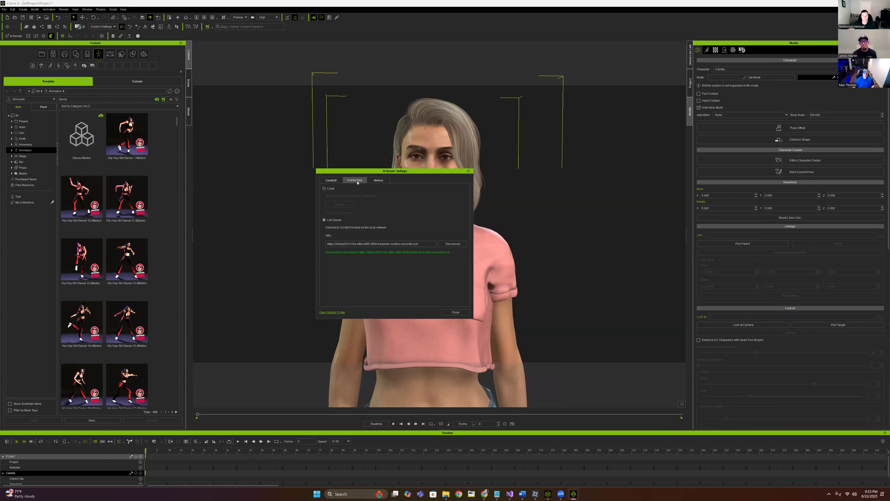
{"action": "left_click", "coordinate": [455, 312]}
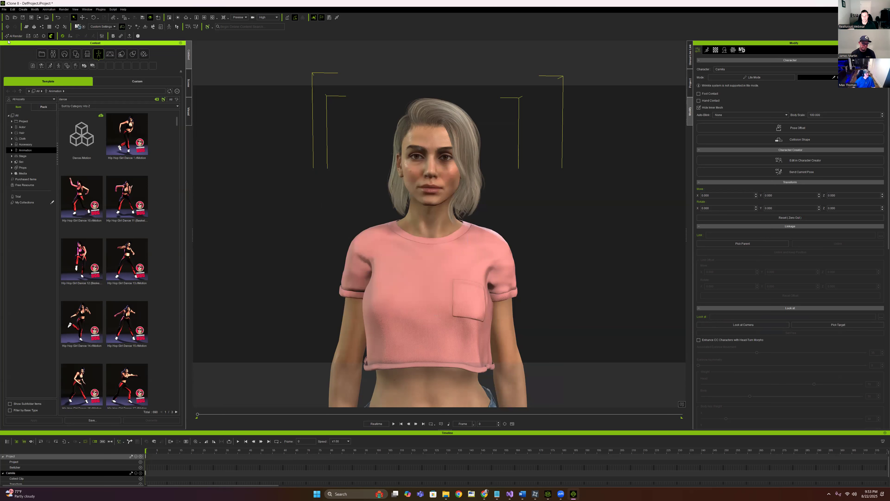
Scroll the AI Render style presets to Flux 1 Dev Krea and choose Edit from its menu
{"action": "left_click", "coordinate": [16, 37]}
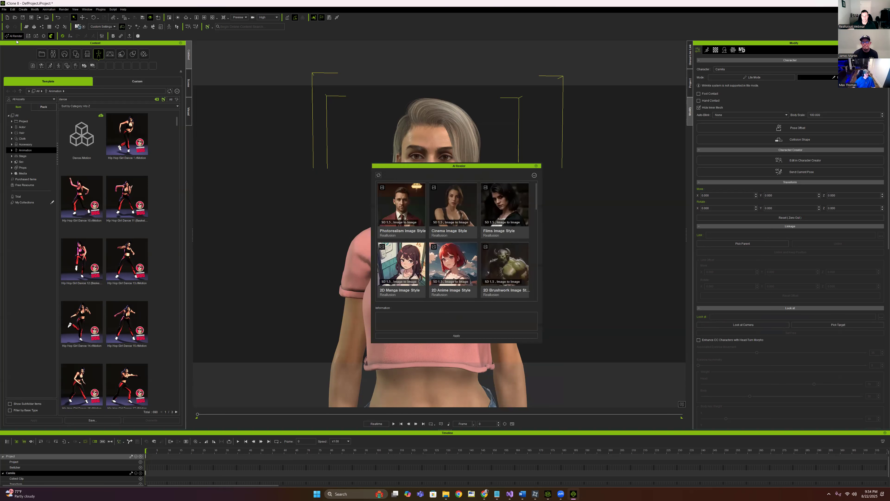
{"action": "scroll", "coordinate": [511, 178], "scroll_direction": "down", "scroll_amount": 2}
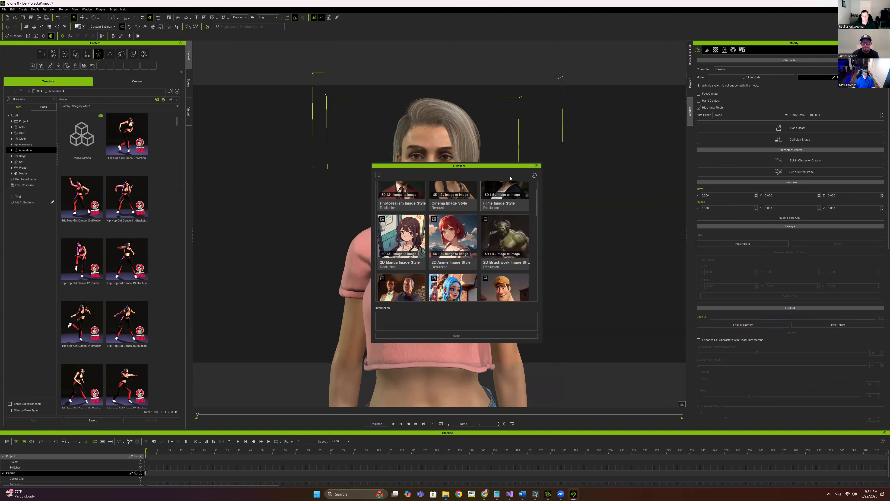
{"action": "scroll", "coordinate": [523, 242], "scroll_direction": "down", "scroll_amount": 10}
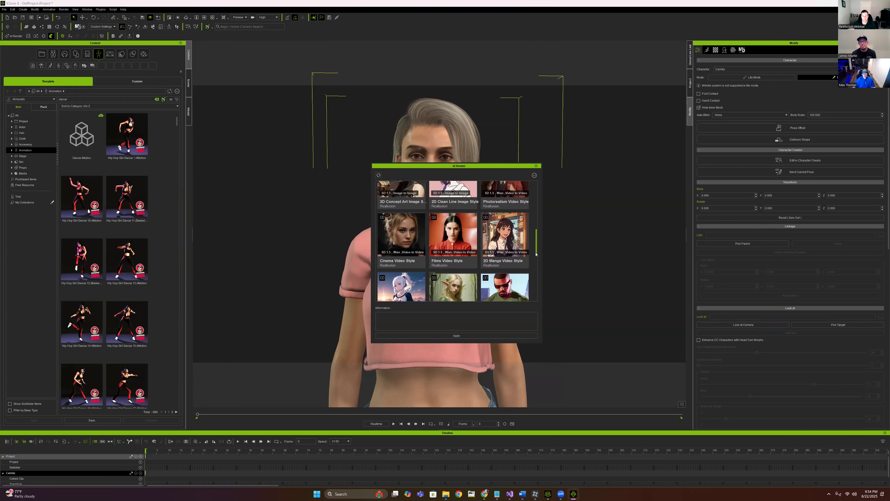
{"action": "scroll", "coordinate": [536, 254], "scroll_direction": "down", "scroll_amount": 5}
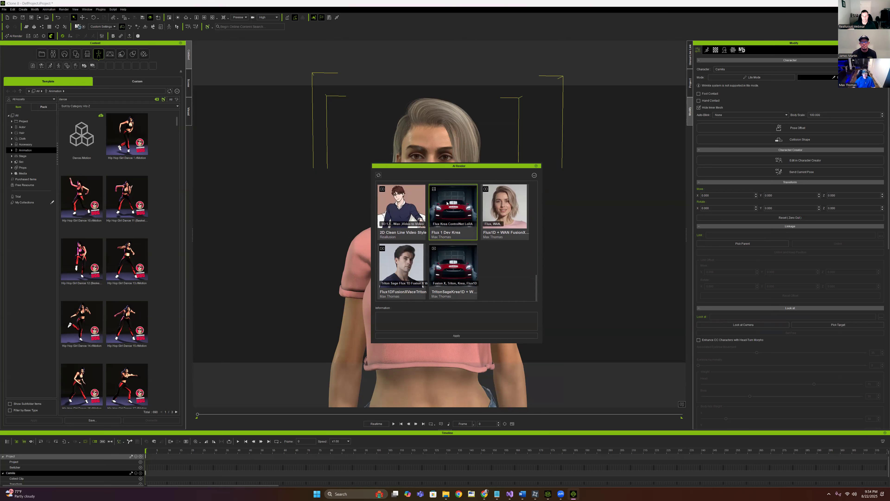
{"action": "left_click", "coordinate": [534, 175]}
{"action": "left_click", "coordinate": [543, 191]}
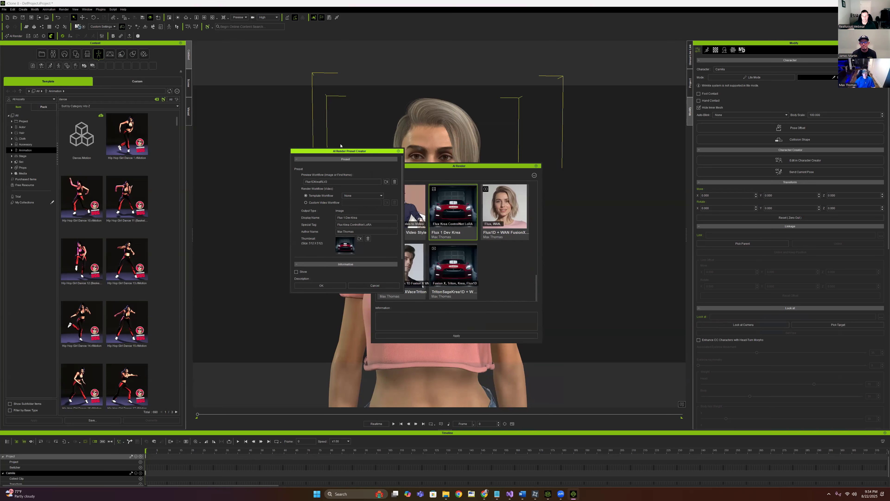
Set the Flux 1 Dev Krea preview workflow to Downloads/Flux1DKreaRLRC.json and save the preset
{"action": "left_click", "coordinate": [373, 173]}
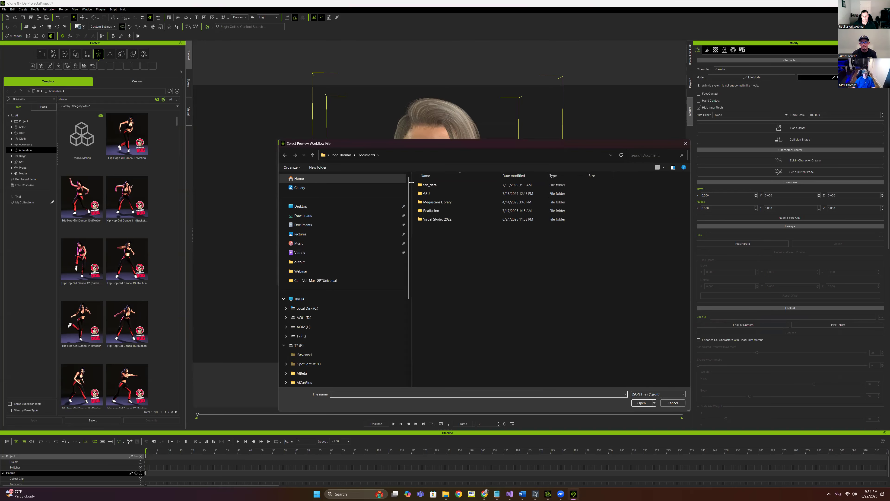
{"action": "left_click", "coordinate": [320, 215]}
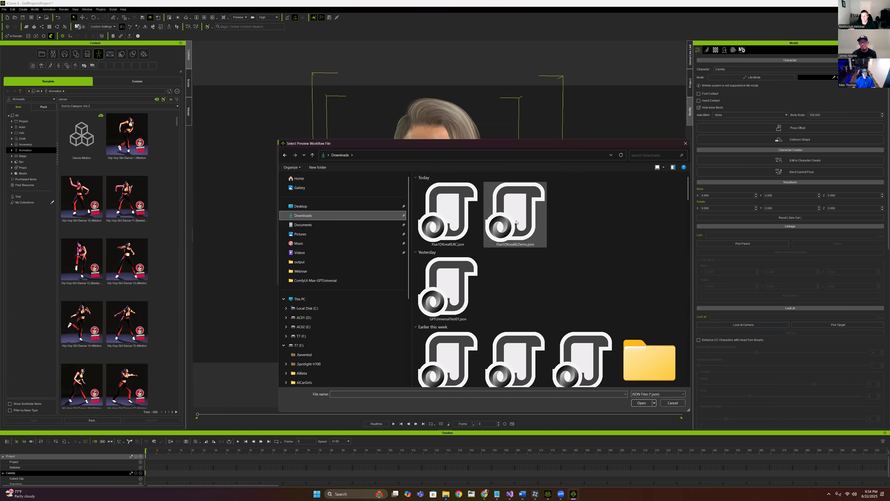
{"action": "left_click", "coordinate": [444, 217]}
{"action": "left_click", "coordinate": [641, 402]}
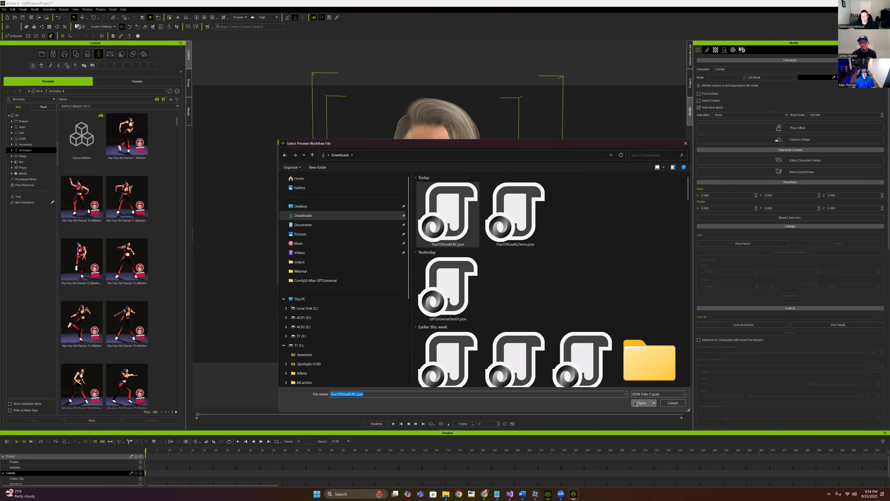
{"action": "left_click", "coordinate": [307, 277]}
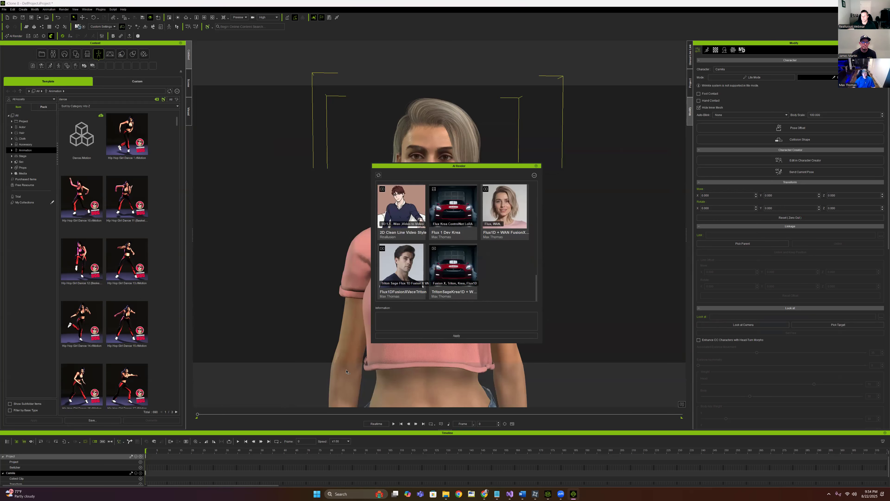
Apply the Flux 1 Dev Krea preset and dock its AI Render panel on the right
{"action": "left_click", "coordinate": [456, 218]}
{"action": "left_click", "coordinate": [465, 336]}
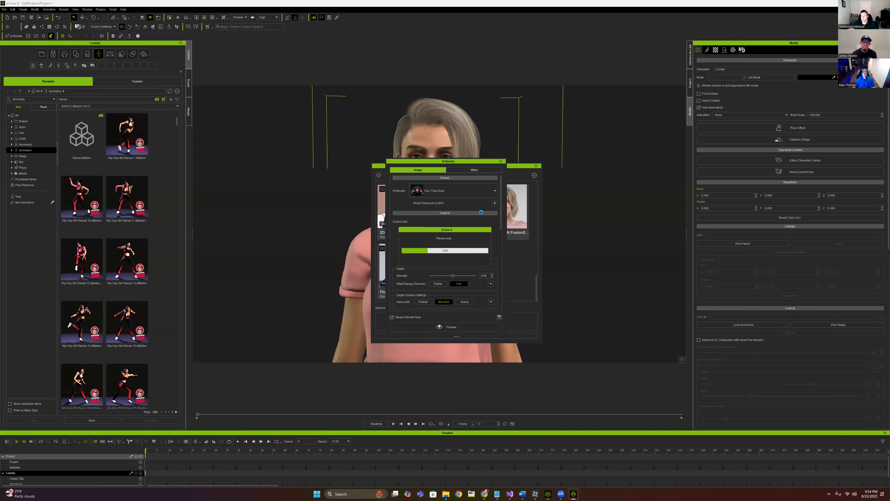
{"action": "left_click_drag", "start_coordinate": [455, 162], "coordinate": [764, 211]}
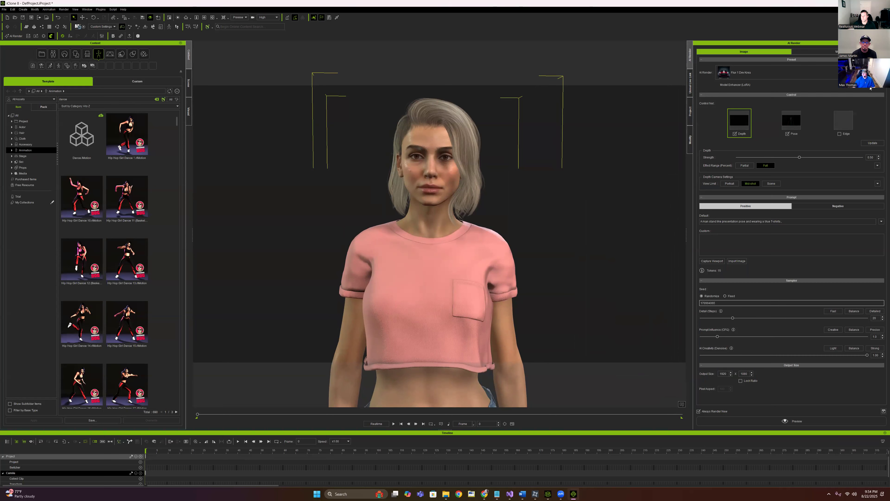
Add two LoRA slots loaded with flux/realism_lora and camila-000006
{"action": "left_click", "coordinate": [882, 85]}
{"action": "left_click", "coordinate": [881, 85]}
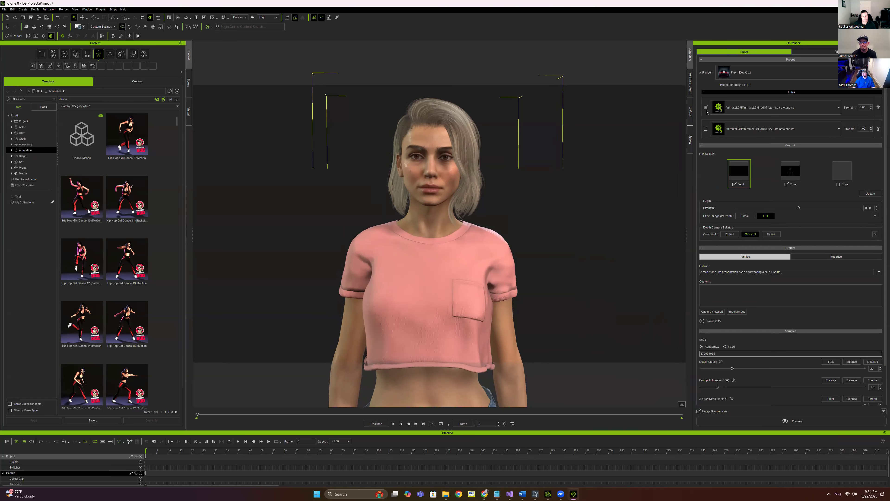
{"action": "left_click", "coordinate": [802, 111]}
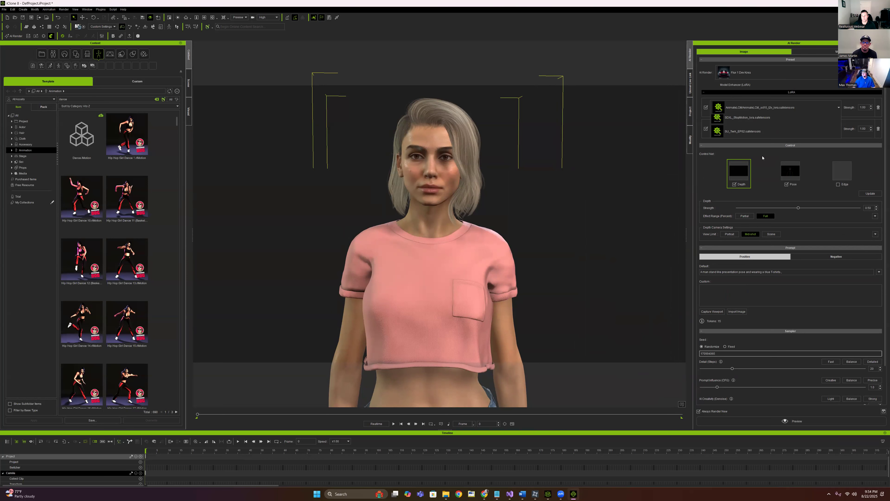
{"action": "scroll", "coordinate": [767, 193], "scroll_direction": "down", "scroll_amount": 6}
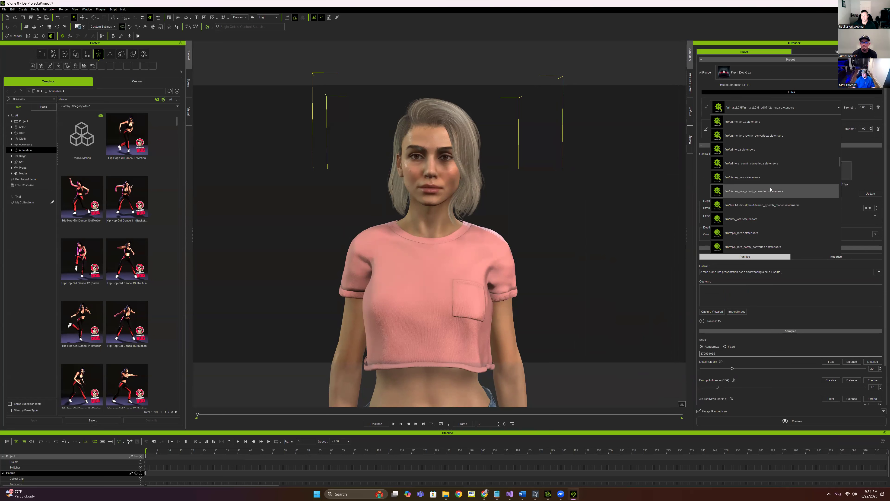
{"action": "scroll", "coordinate": [766, 209], "scroll_direction": "down", "scroll_amount": 3}
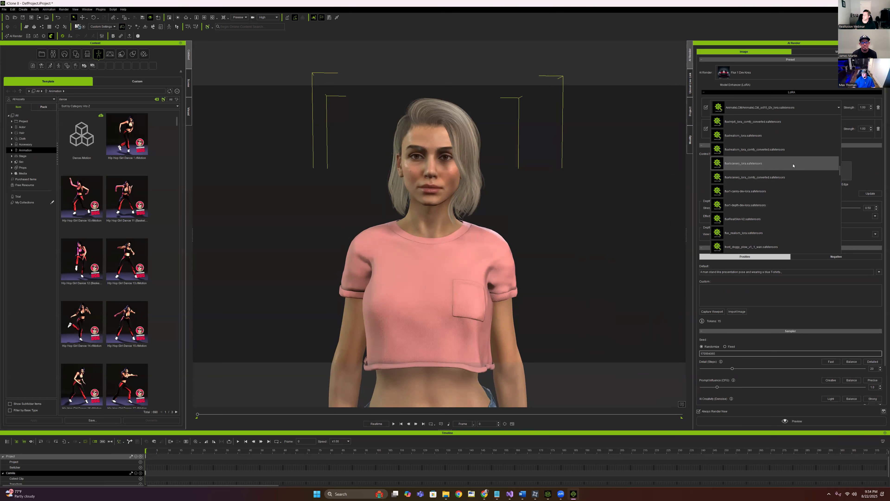
{"action": "left_click", "coordinate": [814, 136]}
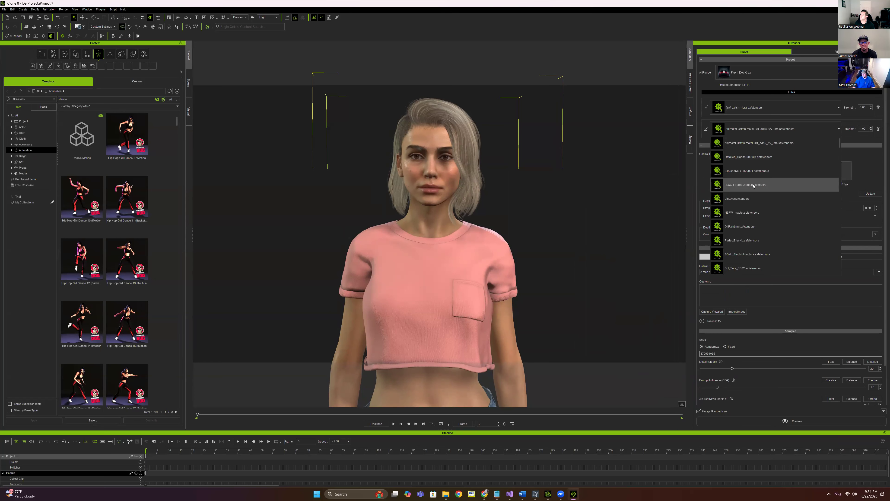
{"action": "scroll", "coordinate": [757, 189], "scroll_direction": "down", "scroll_amount": 2}
{"action": "scroll", "coordinate": [759, 192], "scroll_direction": "down", "scroll_amount": 4}
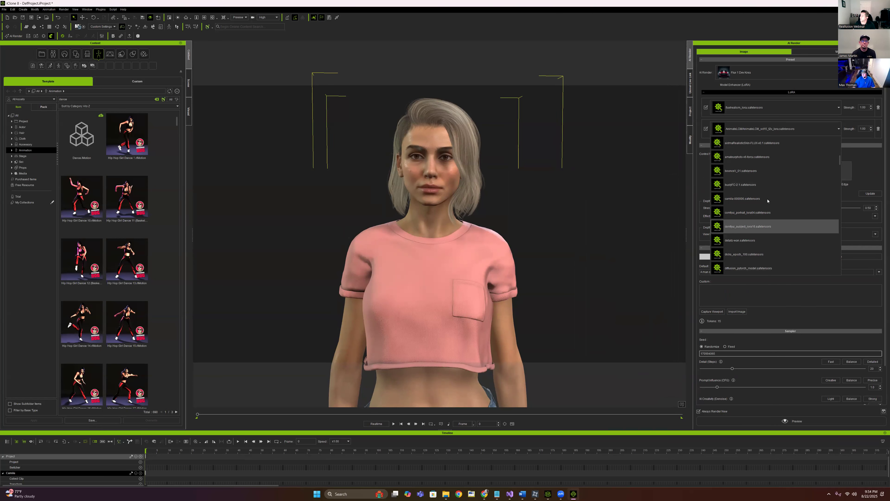
{"action": "left_click", "coordinate": [771, 157]}
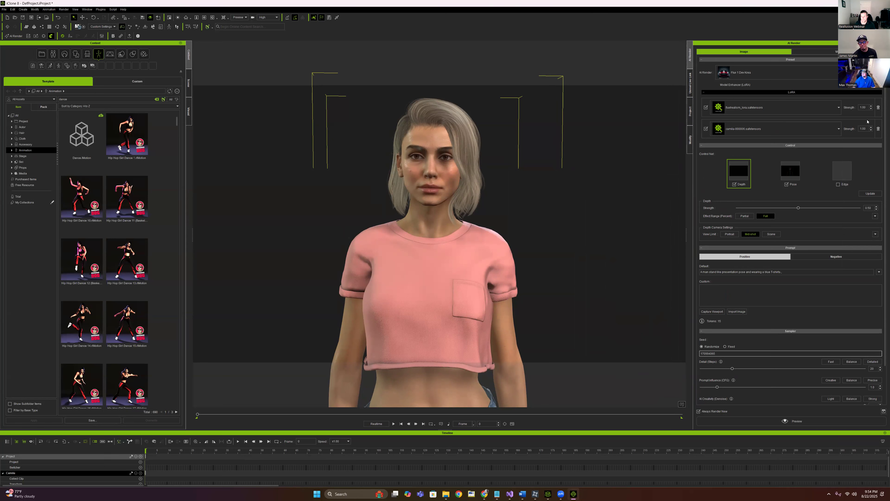
Set the LoRA strengths to 0.35 and 0.65 and limit Depth to a Partial effect range
{"action": "left_click", "coordinate": [859, 107]}
{"action": "type", "text": "0.35"}
{"action": "left_click", "coordinate": [866, 128]}
{"action": "key", "text": "BackSpace"}
{"action": "type", "text": "0.65"}
{"action": "left_click", "coordinate": [741, 217]}
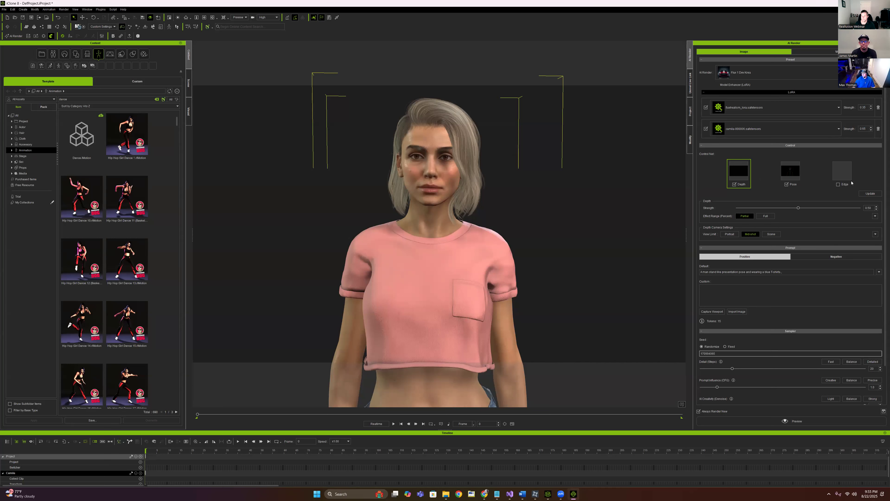
{"action": "left_click", "coordinate": [790, 172]}
Lower Pose strength to 0.35 and set the Depth view limit to Portrait
{"action": "double_click", "coordinate": [872, 209]}
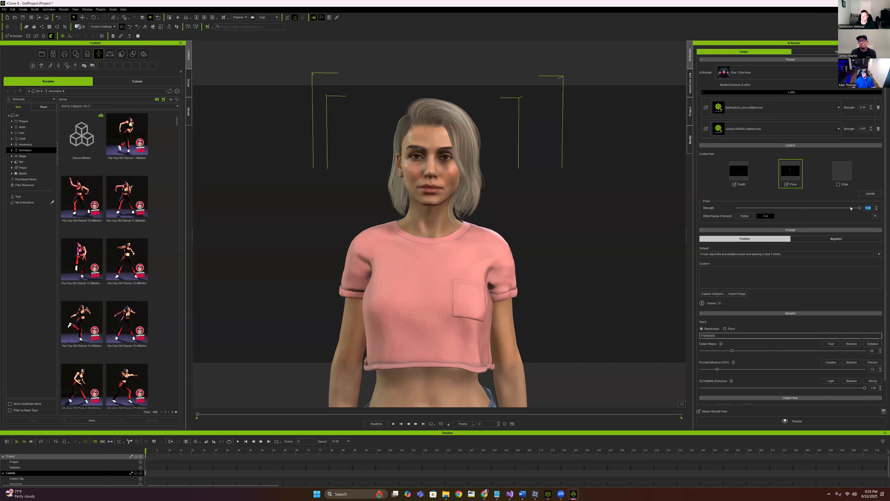
{"action": "type", "text": "0.35"}
{"action": "key", "text": "Return"}
{"action": "left_click", "coordinate": [740, 171]}
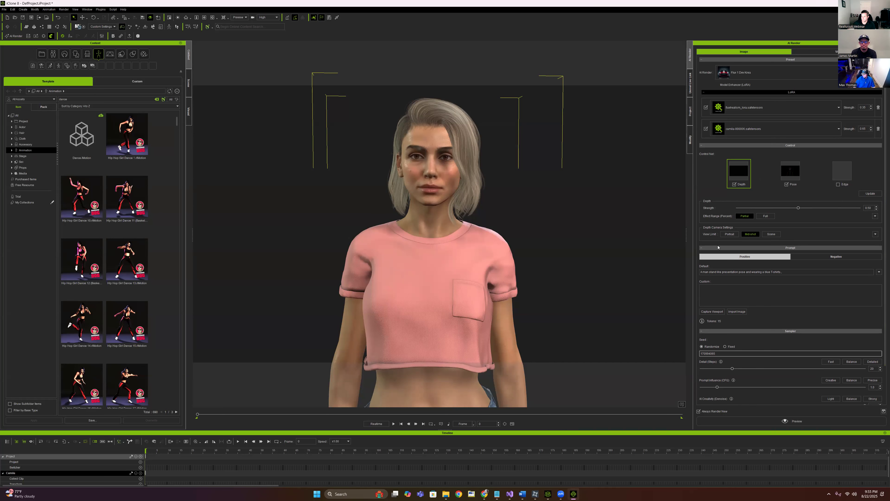
{"action": "left_click", "coordinate": [729, 234]}
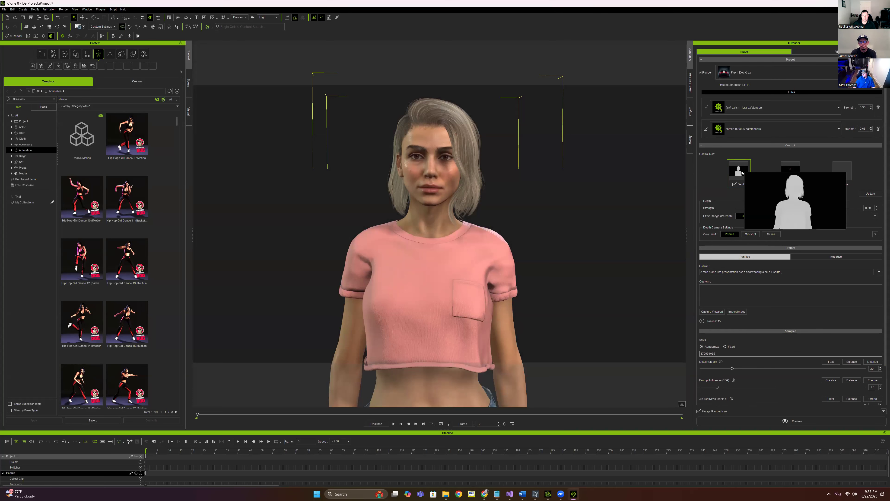
Update the depth map with far clipping 17 and near clipping 5
{"action": "left_click", "coordinate": [876, 234]}
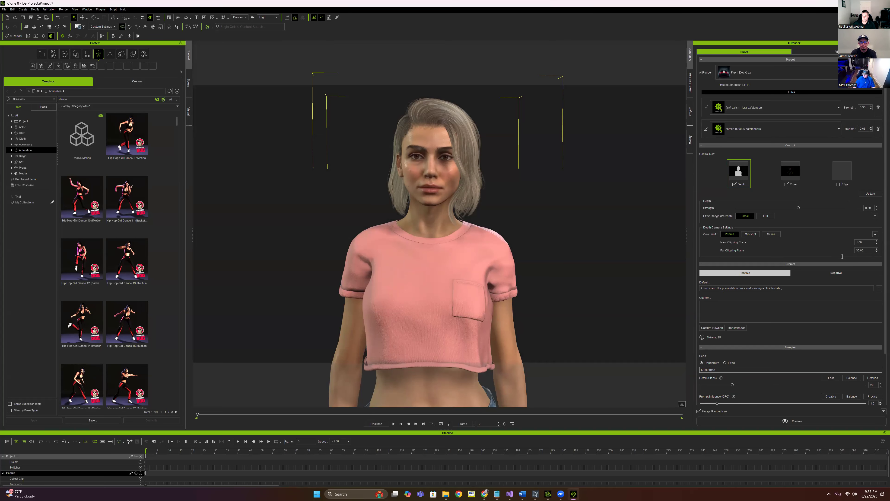
{"action": "mouse_move", "coordinate": [854, 250]}
{"action": "left_mouse_down"}
{"action": "mouse_move", "coordinate": [863, 249]}
{"action": "mouse_move", "coordinate": [838, 244]}
{"action": "left_mouse_up"}
{"action": "type", "text": "17"}
{"action": "key", "text": "Return"}
{"action": "type", "text": "5"}
{"action": "key", "text": "Return"}
{"action": "left_click", "coordinate": [871, 193]}
{"action": "mouse_move", "coordinate": [740, 172]}
{"action": "scroll", "coordinate": [781, 304], "scroll_direction": "down", "scroll_amount": 1}
Replace the default prompt with a custom one starting 'An ultrarealistic close up of' a 27-year-old blonde woman
{"action": "left_click_drag", "start_coordinate": [790, 260], "coordinate": [649, 255]}
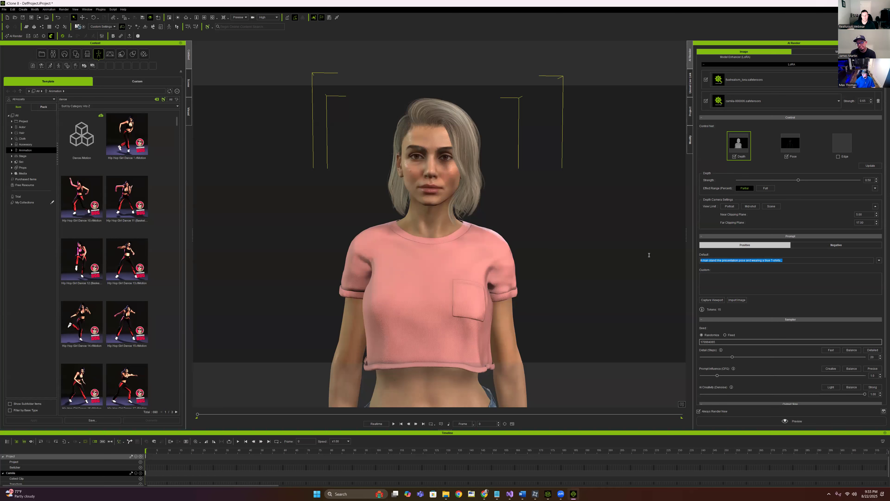
{"action": "key", "text": "BackSpace"}
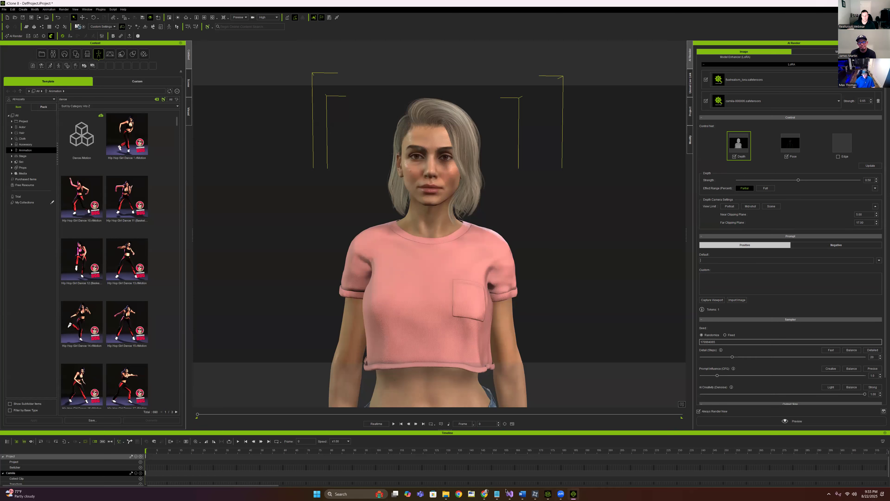
{"action": "left_click", "coordinate": [498, 493]}
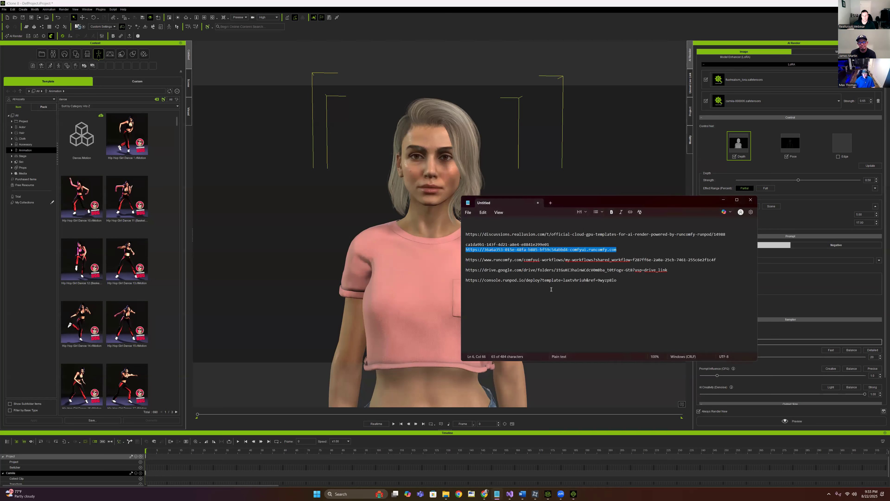
{"action": "left_click", "coordinate": [724, 200]}
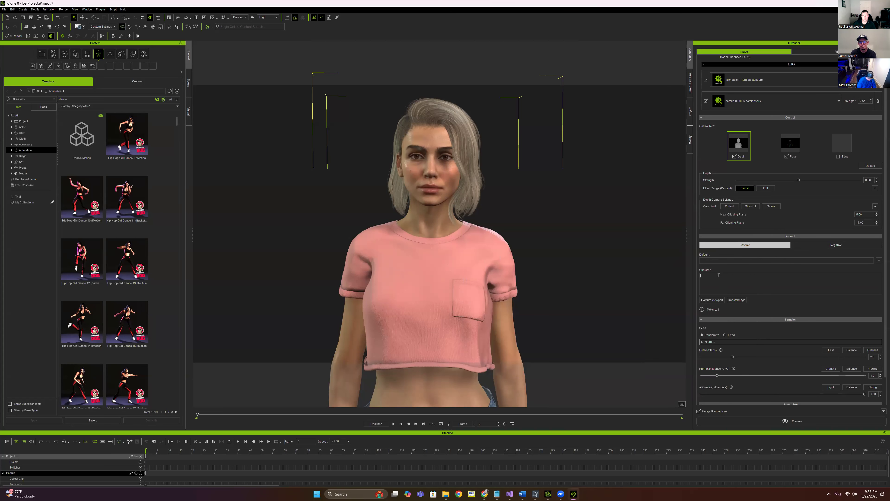
{"action": "type", "text": "An ultrarealistic close up of camila a"}
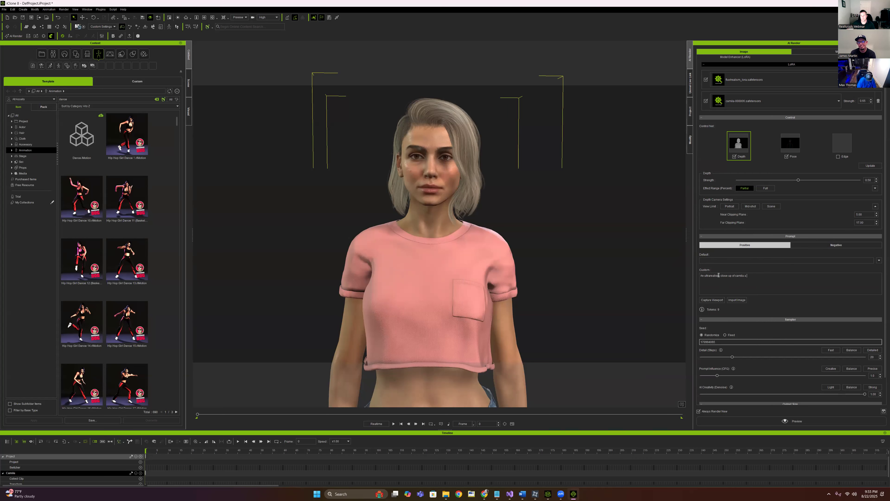
{"action": "type", "text": " 27 year old blonde woman"}
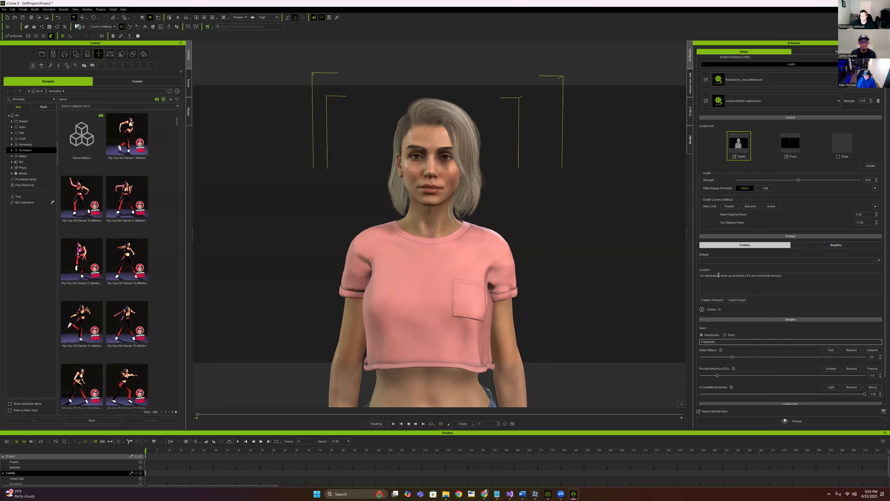
{"action": "type", "text": " with shoulder length b"}
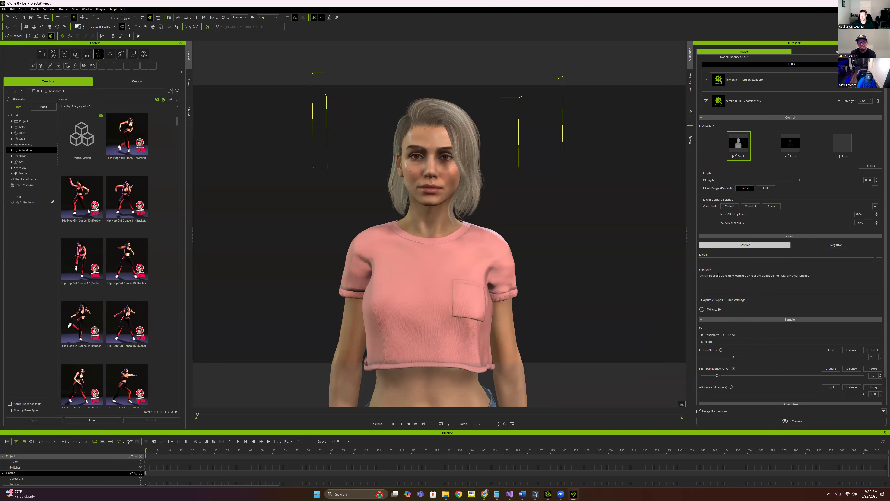
{"action": "type", "text": "londe hair"}
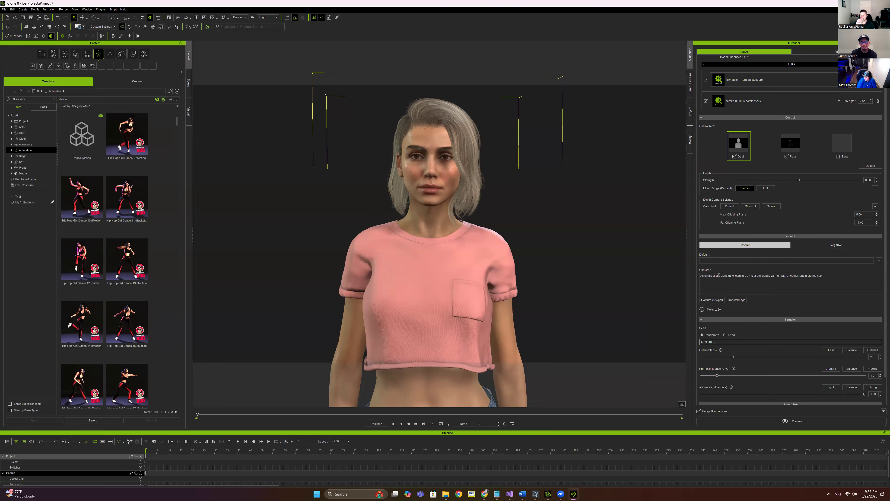
{"action": "type", "text": " and b"}
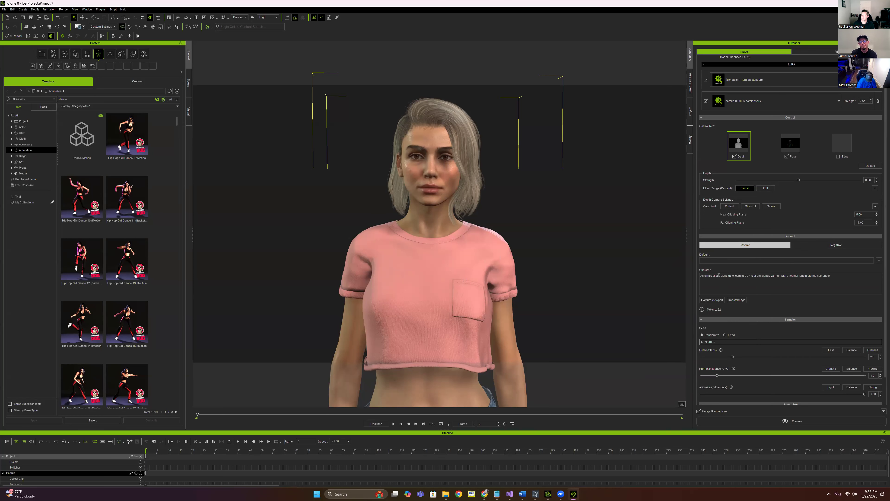
{"action": "type", "text": "rown eyes, she is wearing a pink crop"}
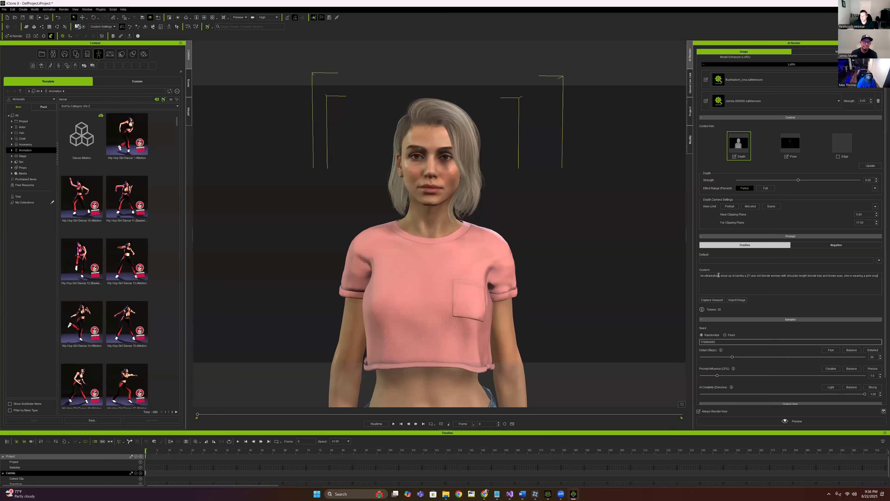
{"action": "type", "text": " top shirt"}
{"action": "type", "text": ". Background is"}
{"action": "type", "text": " a"}
{"action": "type", "text": " professi"}
{"action": "type", "text": "on"}
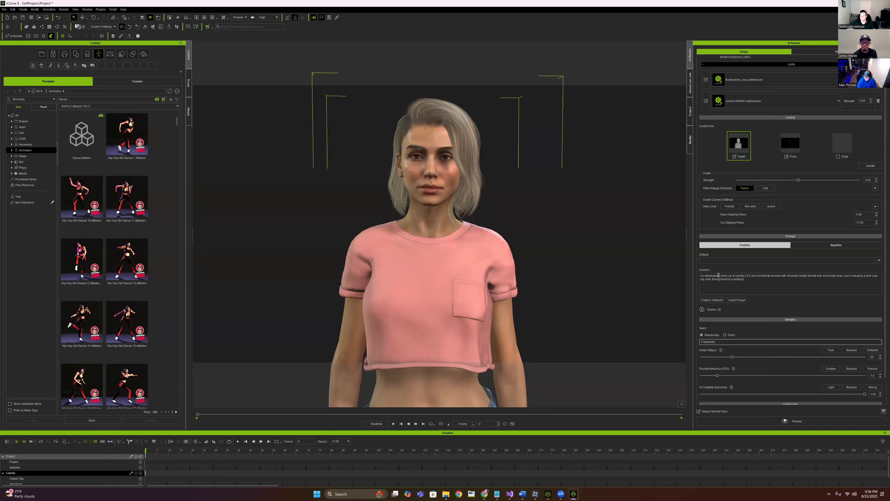
{"action": "type", "text": "ally lit white cyc"}
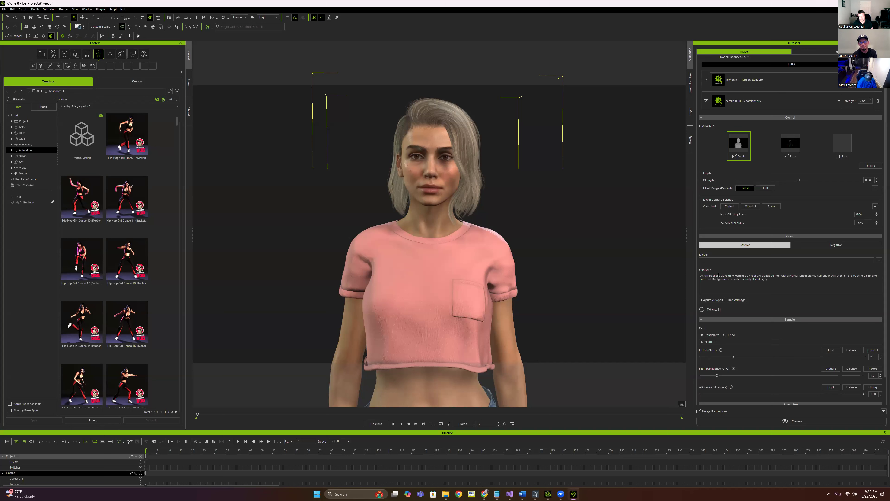
Append ARRI Alexa Mini camera, depth of field and realism terms to the prompt
{"action": "key", "text": "BackSpace"}
{"action": "key", "text": "BackSpace"}
{"action": "key", "text": "BackSpace"}
{"action": "key", "text": "BackSpace"}
{"action": "key", "text": "BackSpace"}
{"action": "type", "text": "ARRI"}
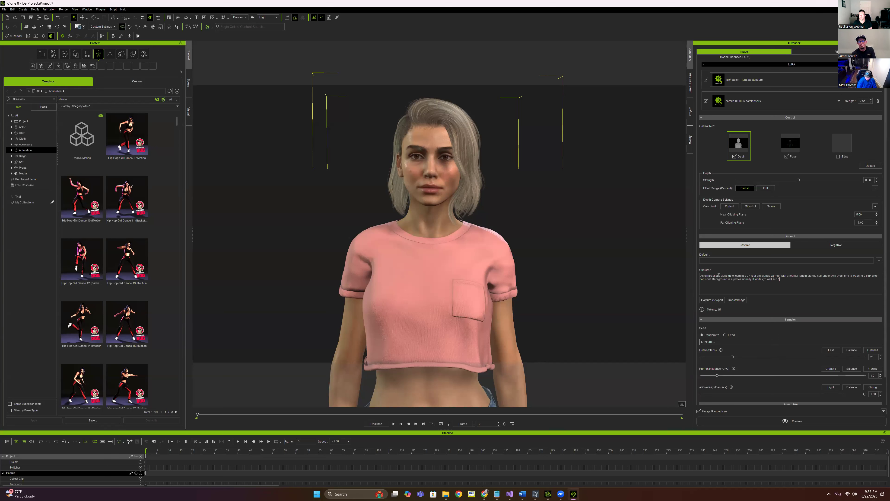
{"action": "type", "text": " Alex"}
{"action": "key", "text": "BackSpace"}
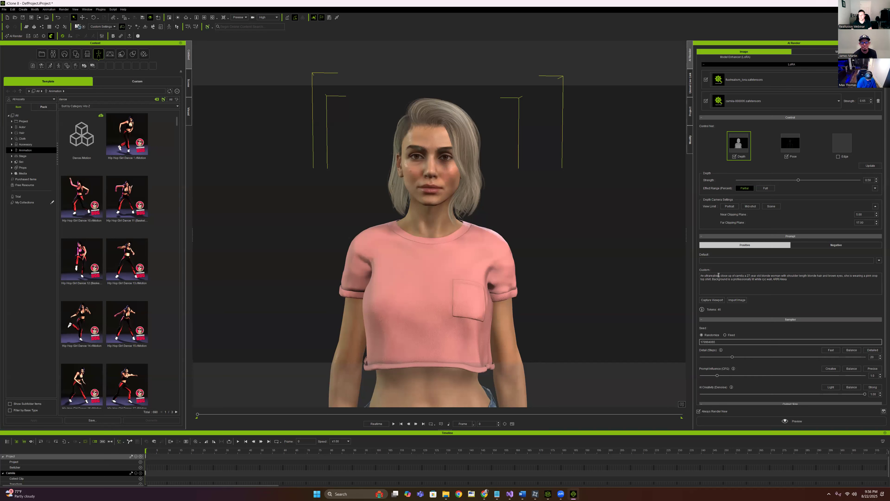
{"action": "type", "text": "a MINI LF 50mm F1.8, shallow"}
{"action": "type", "text": "depth of fie"}
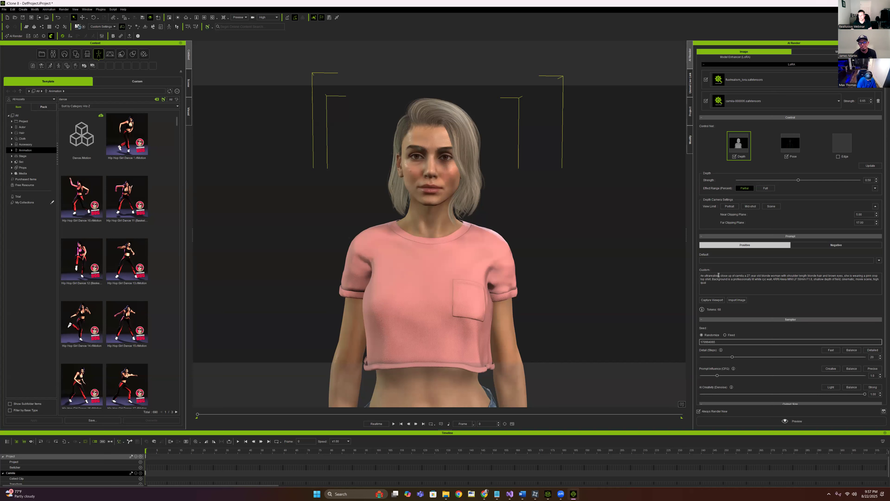
{"action": "type", "text": ", realism"}
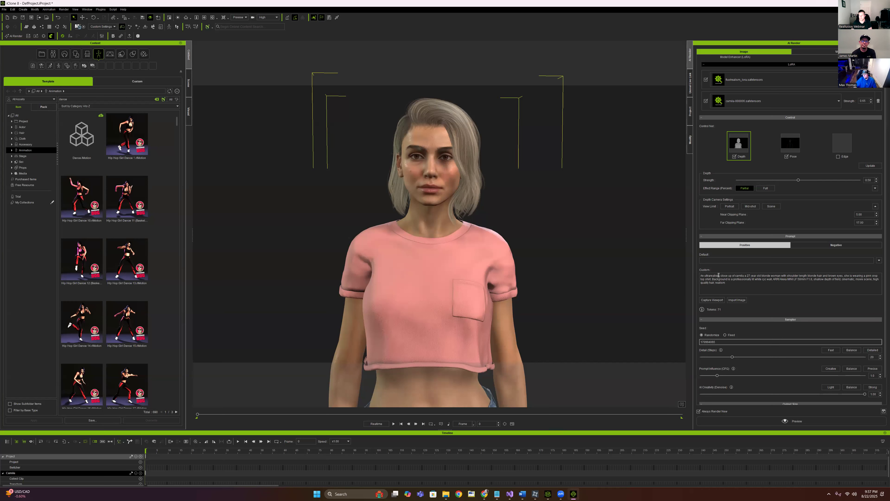
Set Detail (Steps) to 28
{"action": "double_click", "coordinate": [874, 357]}
{"action": "type", "text": "28"}
{"action": "key", "text": "Return"}
{"action": "scroll", "coordinate": [863, 404], "scroll_direction": "down", "scroll_amount": 2}
Start an AI render preview, then enlarge and reposition the Render Preview window
{"action": "left_click", "coordinate": [818, 422]}
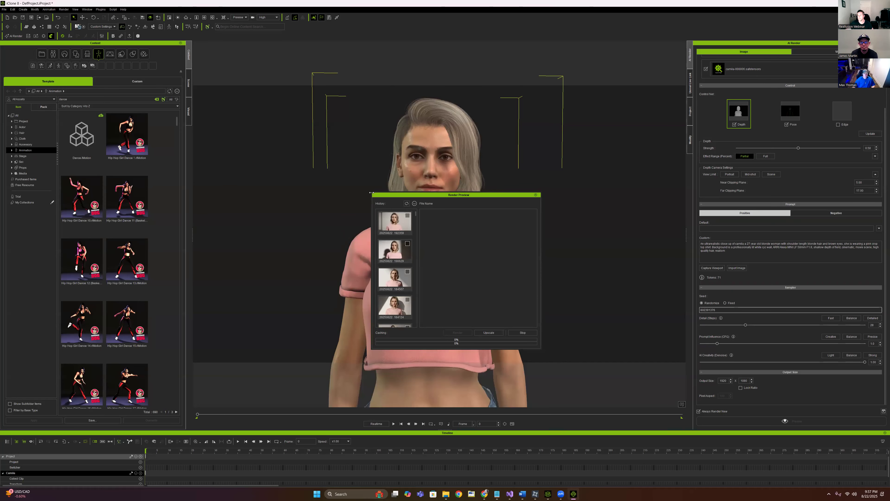
{"action": "left_click_drag", "start_coordinate": [372, 194], "coordinate": [211, 64]}
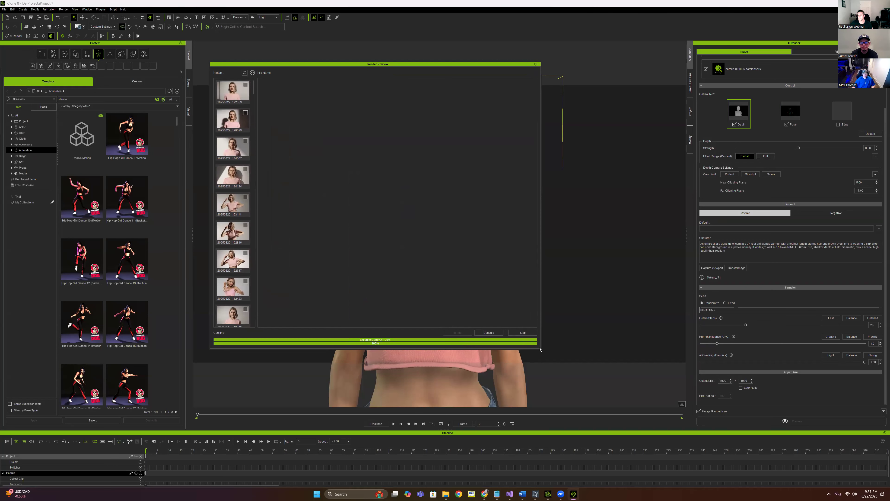
{"action": "left_click_drag", "start_coordinate": [541, 349], "coordinate": [668, 371]}
{"action": "mouse_move", "coordinate": [537, 65]}
{"action": "left_mouse_down"}
{"action": "mouse_move", "coordinate": [524, 63]}
{"action": "mouse_move", "coordinate": [529, 58]}
{"action": "left_mouse_up"}
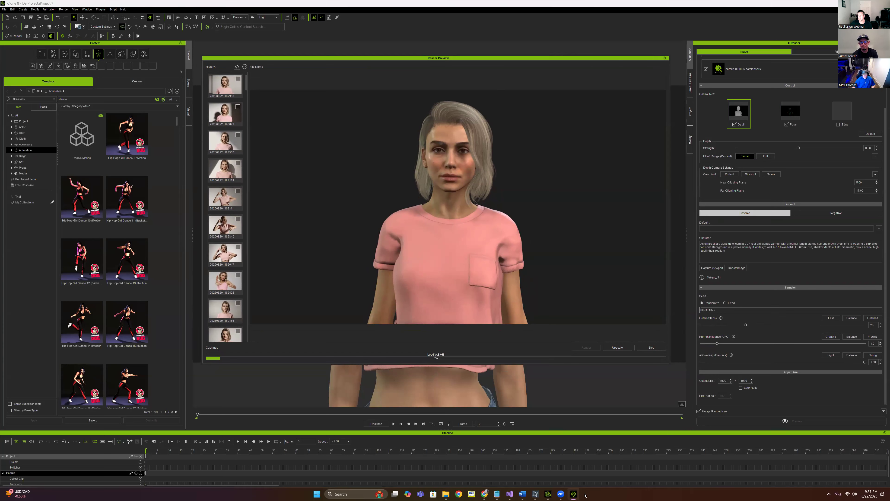
Check the RunComfy ComfyUI logs for the safetensors header error
{"action": "mouse_move", "coordinate": [486, 494]}
{"action": "left_click", "coordinate": [469, 464]}
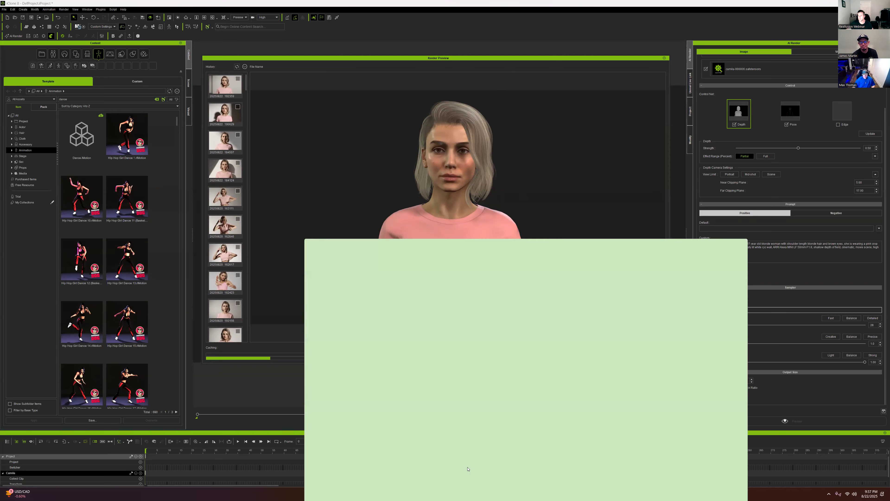
{"action": "left_click", "coordinate": [677, 209]}
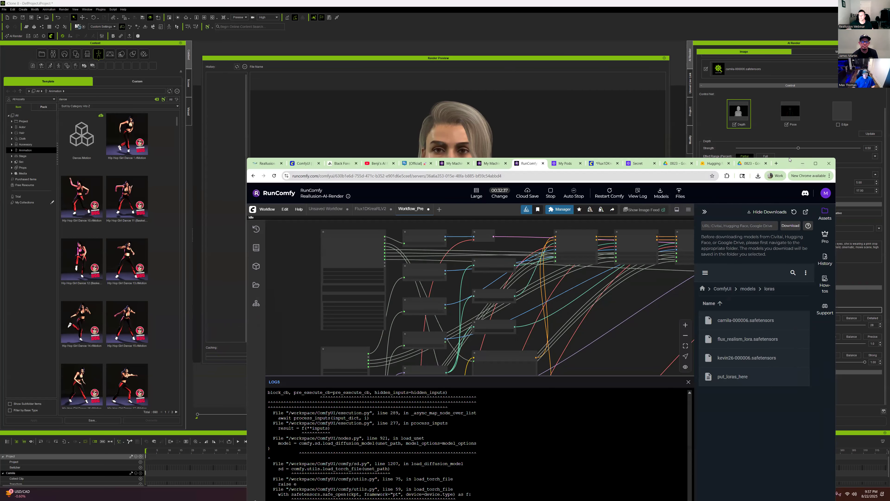
{"action": "left_click_drag", "start_coordinate": [789, 159], "coordinate": [845, 55]}
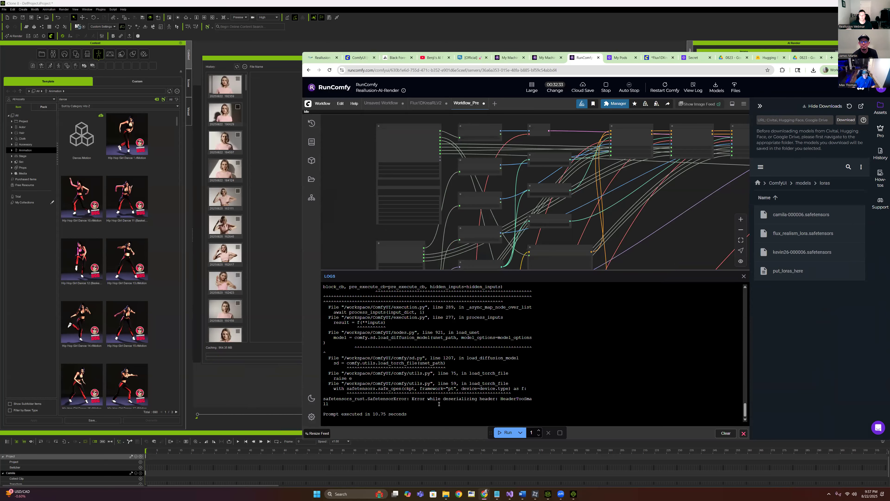
{"action": "scroll", "coordinate": [438, 402], "scroll_direction": "up", "scroll_amount": 3}
{"action": "scroll", "coordinate": [439, 399], "scroll_direction": "down", "scroll_amount": 3}
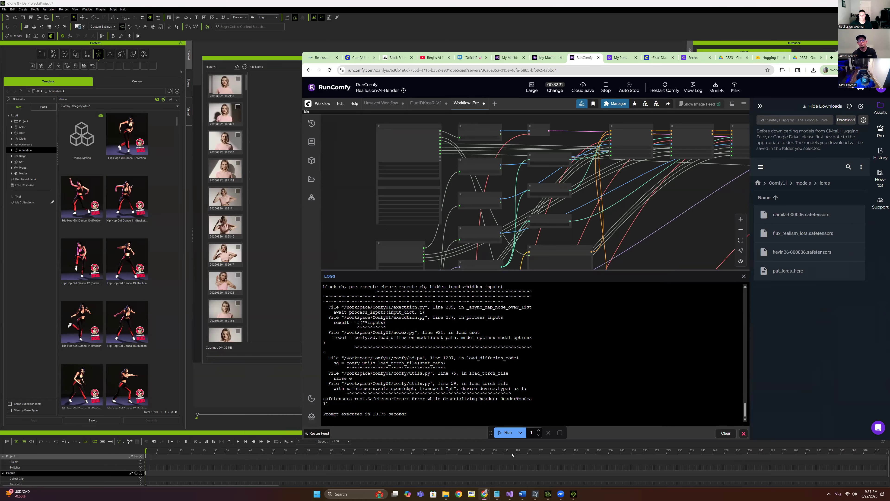
{"action": "left_click_drag", "start_coordinate": [480, 399], "coordinate": [389, 354]}
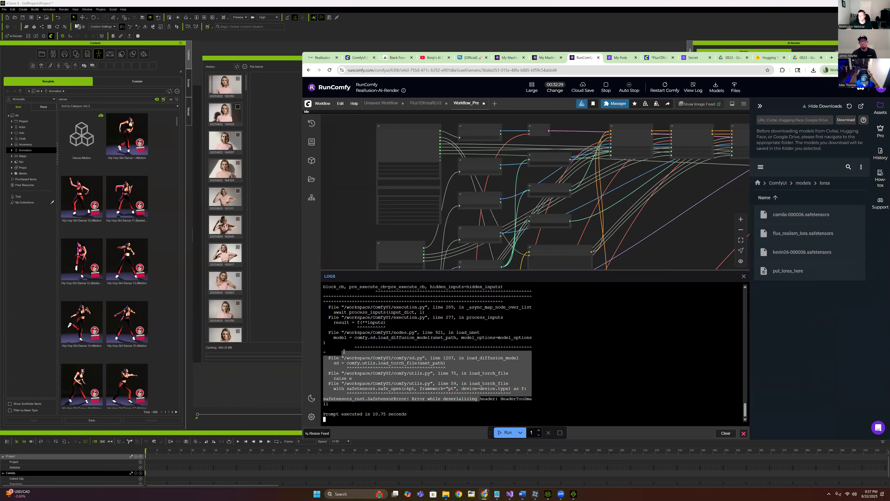
{"action": "left_click", "coordinate": [389, 354]}
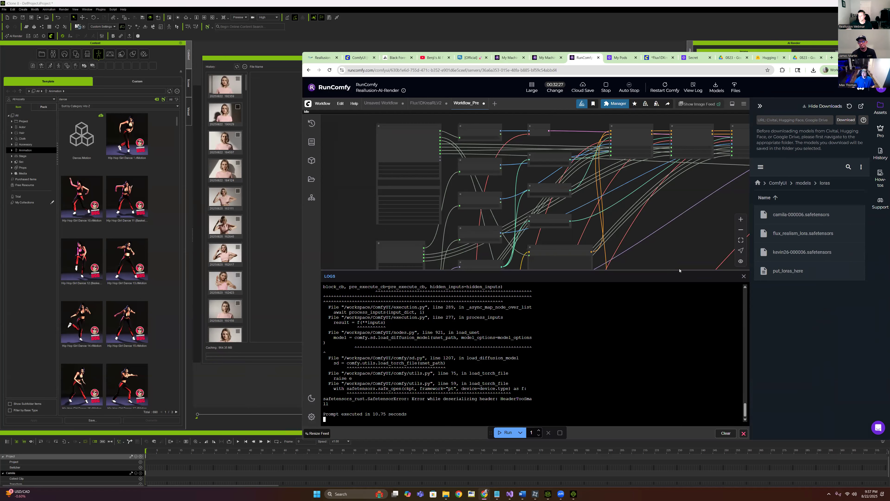
Close the log panel and switch to the RunPod My Pods page
{"action": "left_click_drag", "start_coordinate": [680, 269], "coordinate": [667, 332]}
{"action": "left_click", "coordinate": [744, 338]}
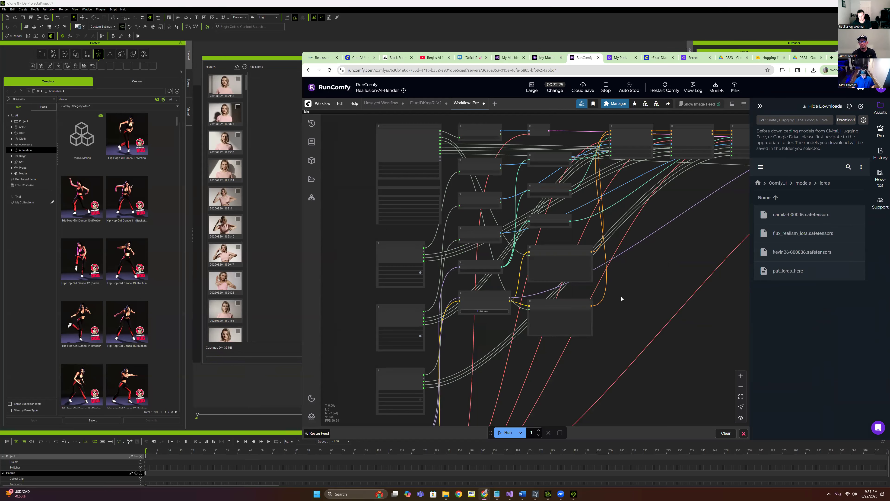
{"action": "scroll", "coordinate": [485, 243], "scroll_direction": "up", "scroll_amount": 1}
{"action": "scroll", "coordinate": [345, 299], "scroll_direction": "up", "scroll_amount": 3}
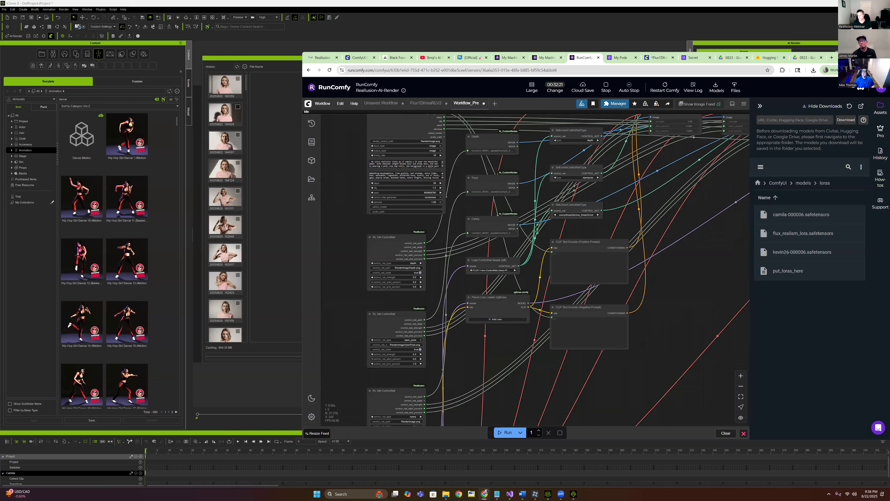
{"action": "left_click", "coordinate": [622, 58]}
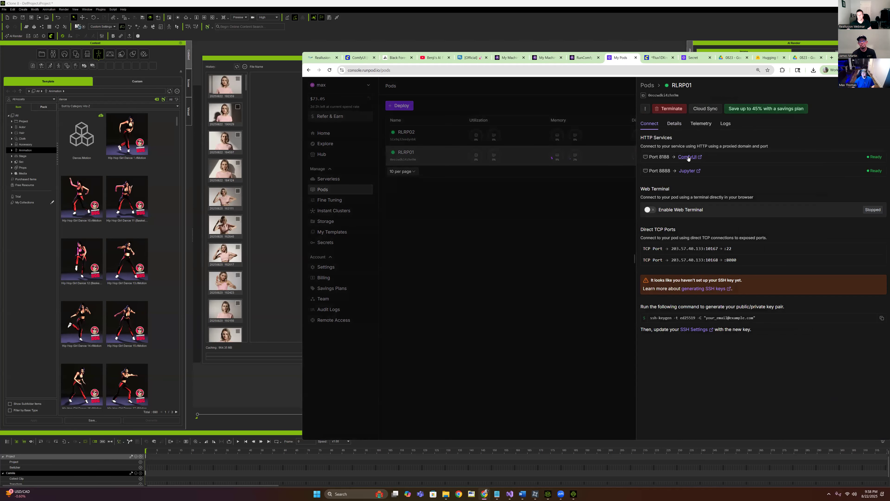
Open the pod's ComfyUI on port 8188, copy its proxy address, and minimize the browser
{"action": "left_click", "coordinate": [688, 158]}
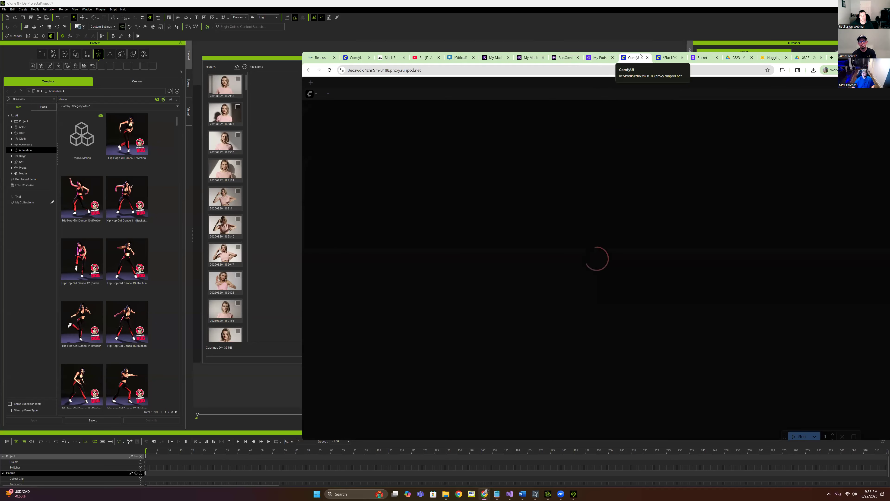
{"action": "left_click", "coordinate": [648, 57]}
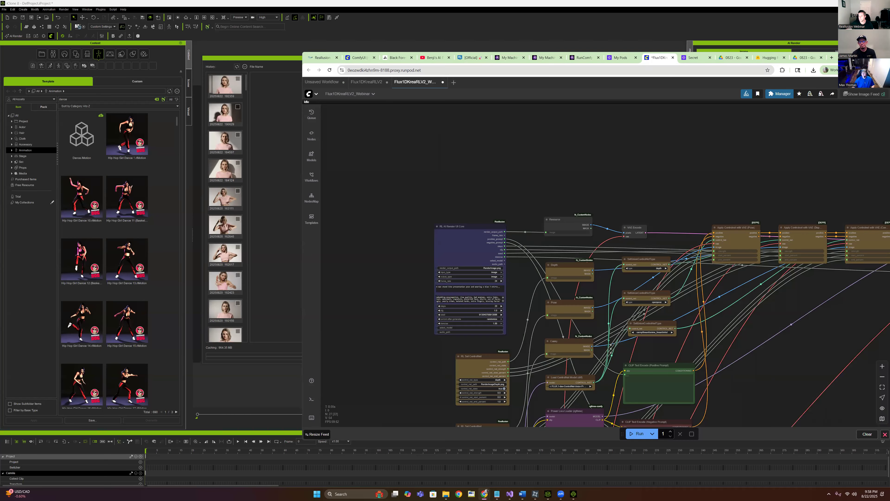
{"action": "left_click_drag", "start_coordinate": [599, 61], "coordinate": [545, 37]}
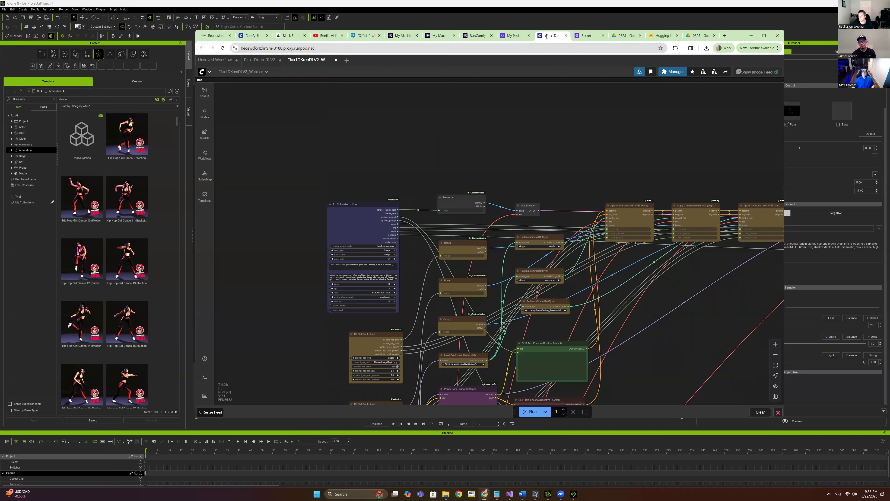
{"action": "left_click", "coordinate": [358, 48]}
{"action": "key", "text": "ctrl+c"}
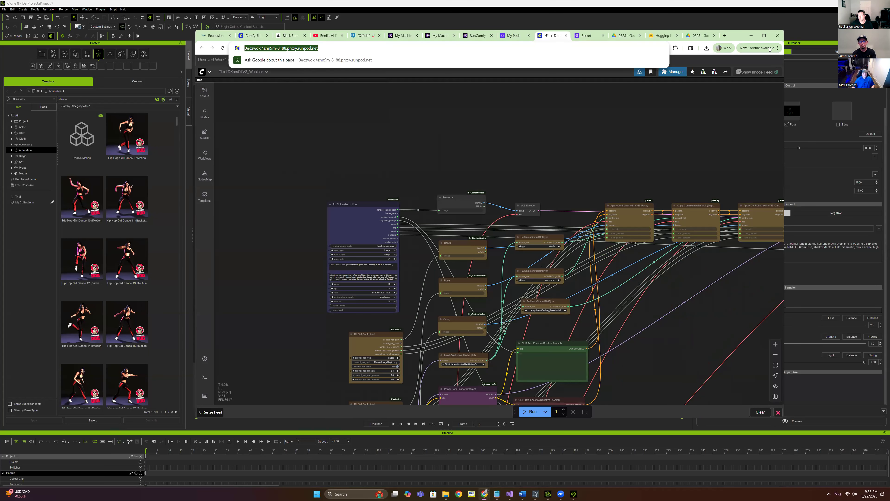
{"action": "left_click", "coordinate": [751, 36]}
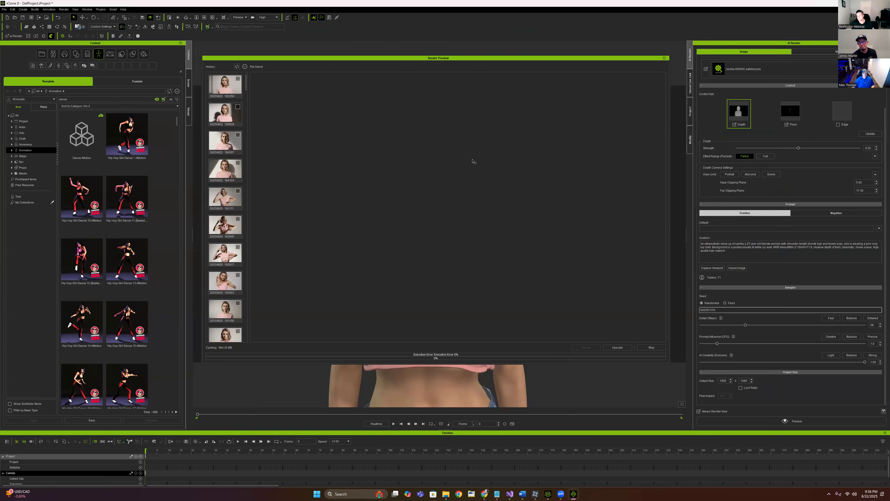
Reconnect AI Render to the pasted RunPod proxy address and remove both existing LoRAs
{"action": "mouse_move", "coordinate": [483, 493]}
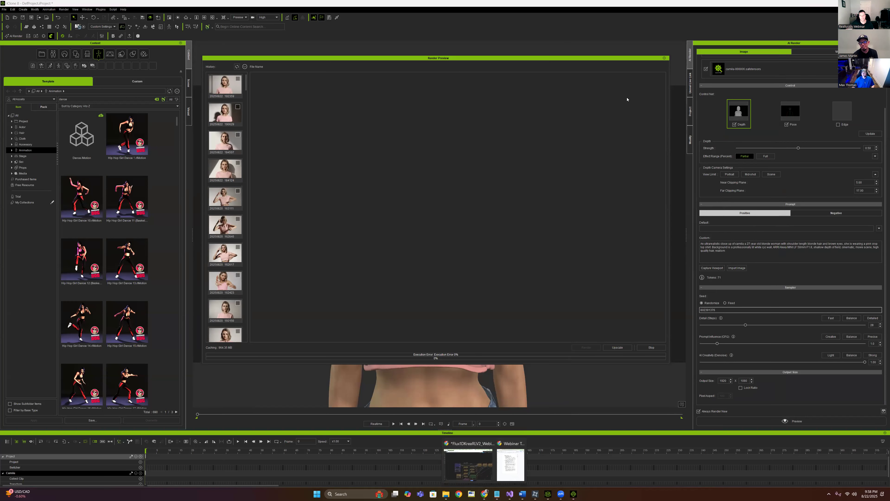
{"action": "left_click", "coordinate": [664, 58]}
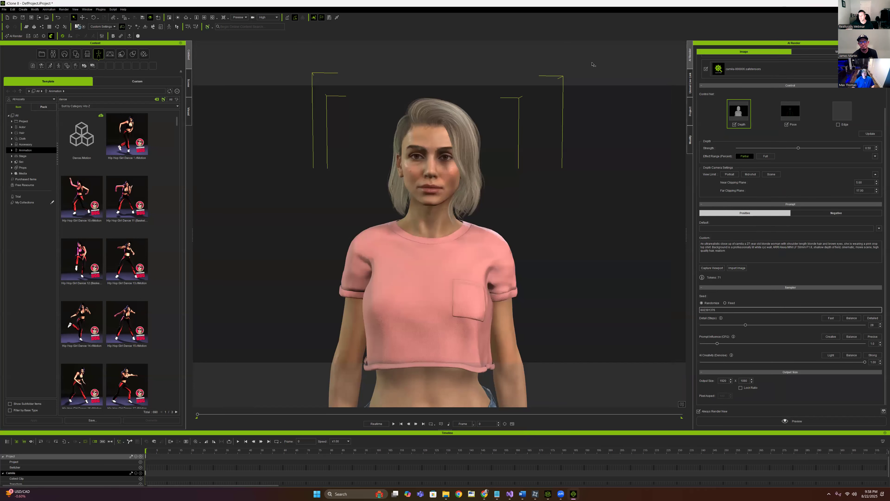
{"action": "left_click", "coordinate": [43, 35]}
{"action": "left_click", "coordinate": [448, 245]}
{"action": "triple_click", "coordinate": [423, 245]}
{"action": "key", "text": "BackSpace"}
{"action": "key", "text": "ctrl+v"}
{"action": "left_click", "coordinate": [456, 244]}
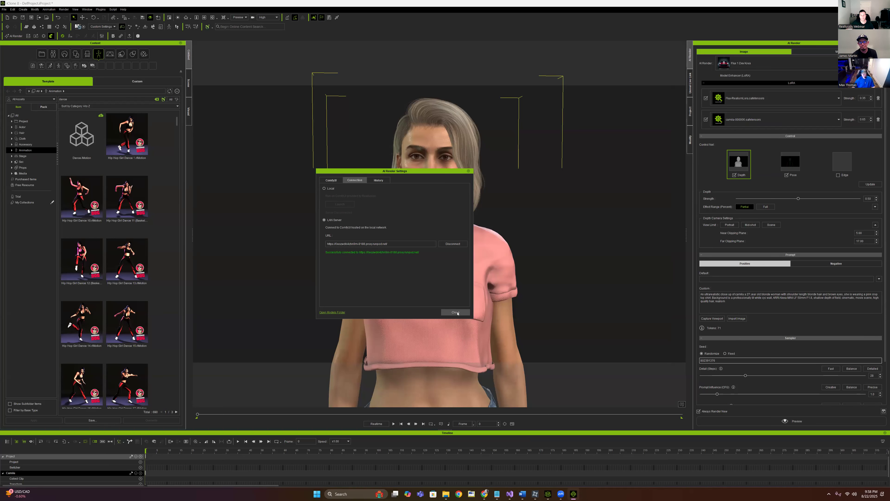
{"action": "left_click", "coordinate": [455, 312]}
{"action": "left_click", "coordinate": [878, 120]}
{"action": "left_click", "coordinate": [878, 98]}
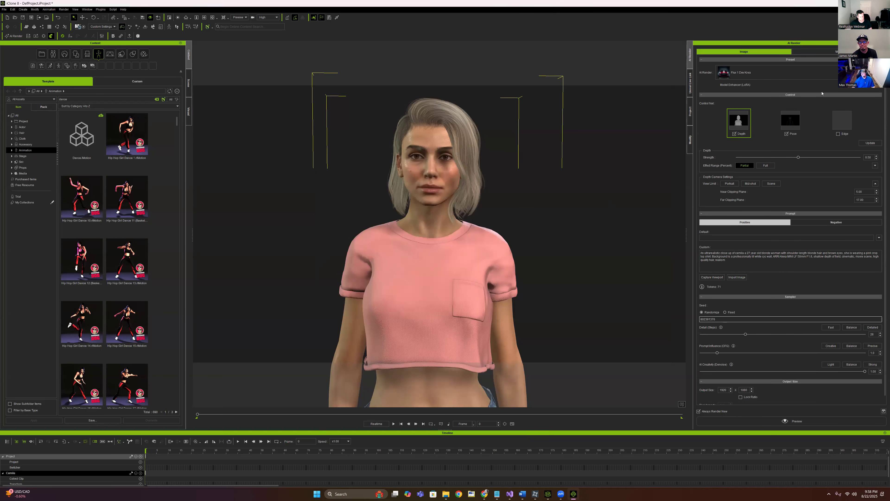
Add two LoRA slots, setting the first to Flux-RealismLora and the second to camila-000006
{"action": "left_click", "coordinate": [879, 85]}
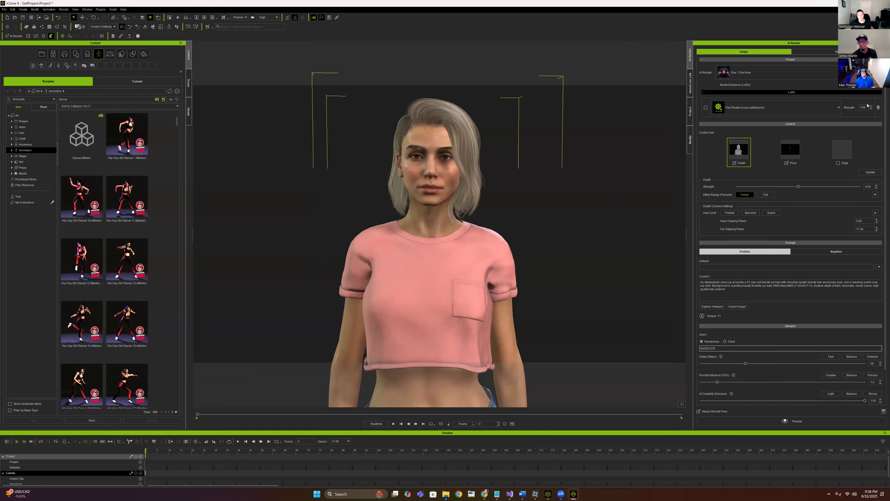
{"action": "left_click", "coordinate": [879, 87]}
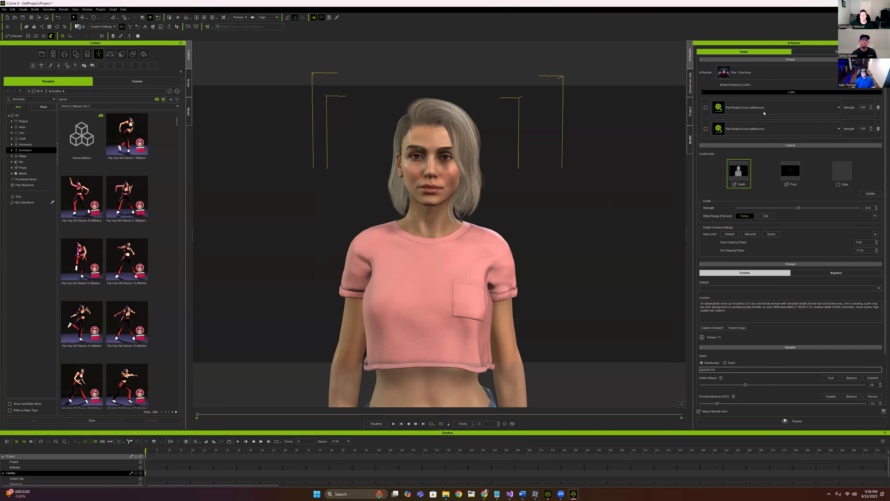
{"action": "left_click", "coordinate": [823, 108]}
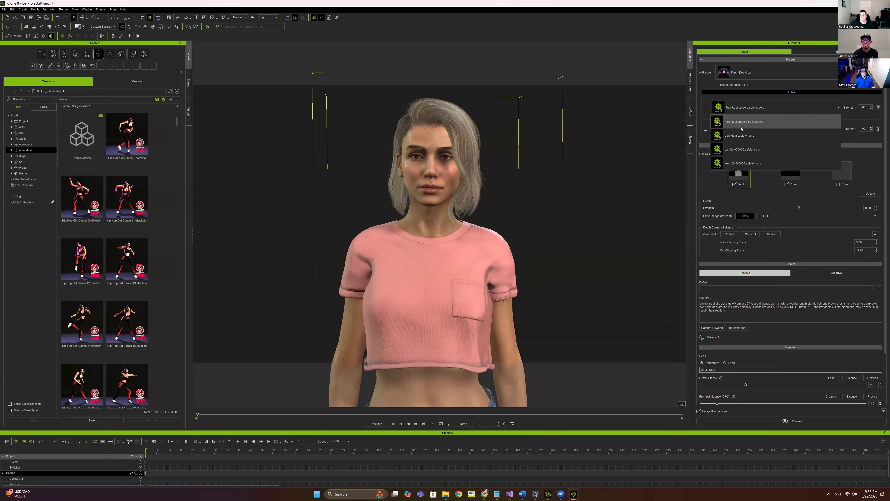
{"action": "left_click", "coordinate": [750, 124]}
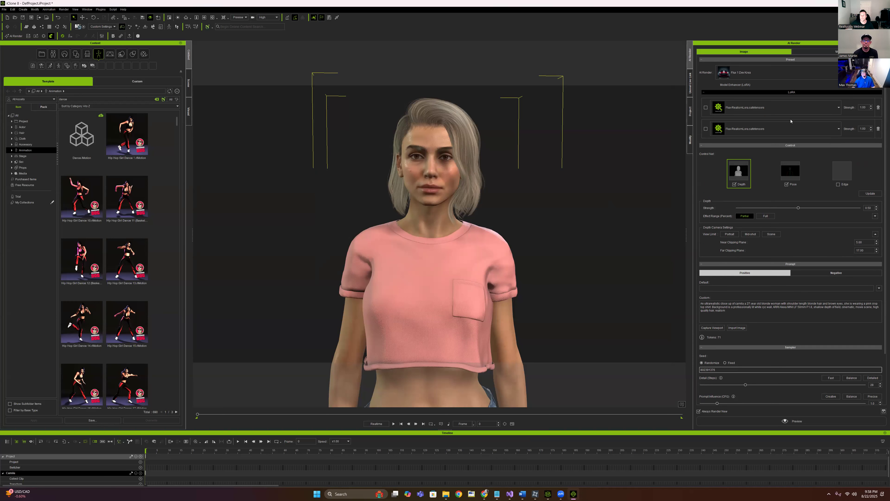
{"action": "left_click", "coordinate": [828, 129]}
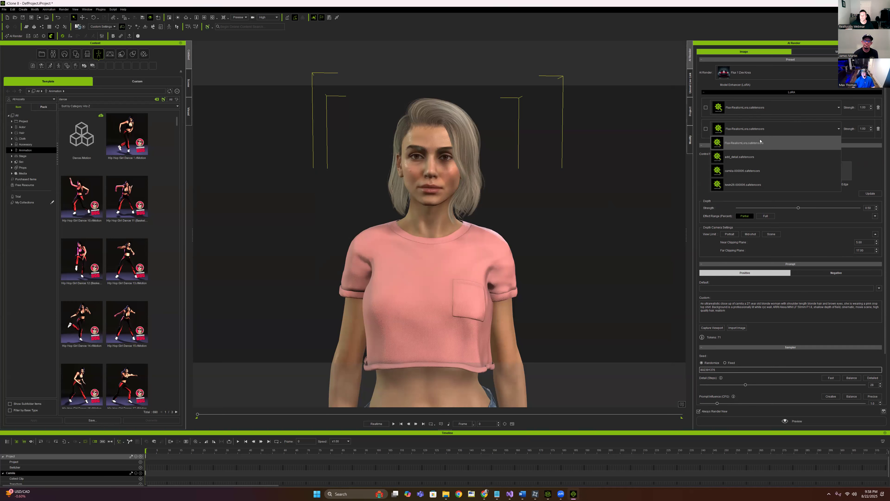
{"action": "left_click", "coordinate": [750, 171]}
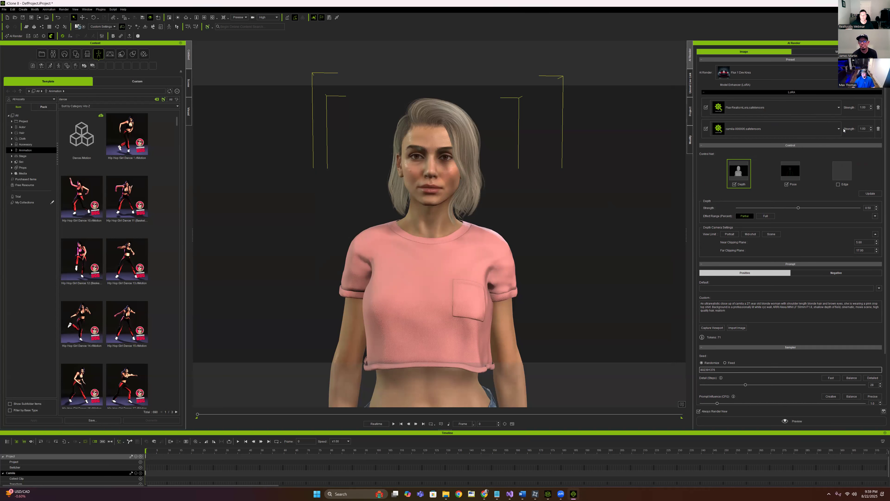
{"action": "scroll", "coordinate": [834, 140], "scroll_direction": "down", "scroll_amount": 2}
{"action": "scroll", "coordinate": [823, 158], "scroll_direction": "up", "scroll_amount": 2}
{"action": "scroll", "coordinate": [819, 163], "scroll_direction": "down", "scroll_amount": 2}
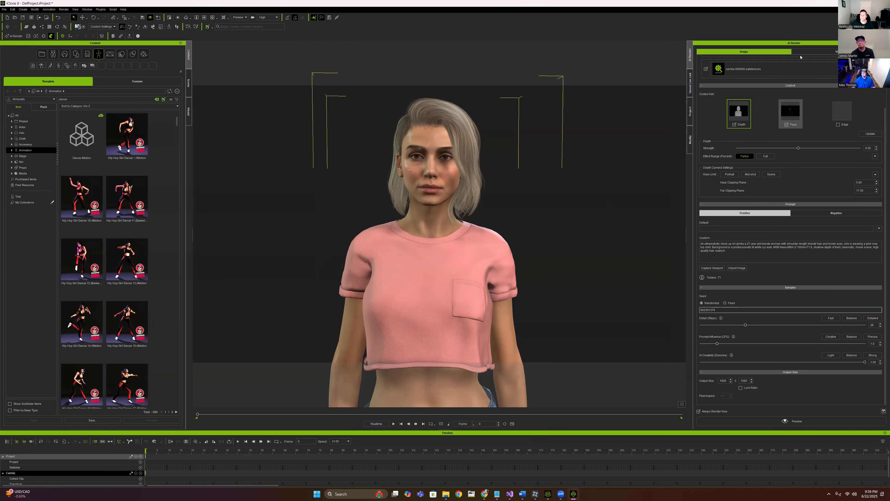
Start an AI render with the new LoRAs and check its progress in the ComfyUI window
{"action": "left_click", "coordinate": [872, 134]}
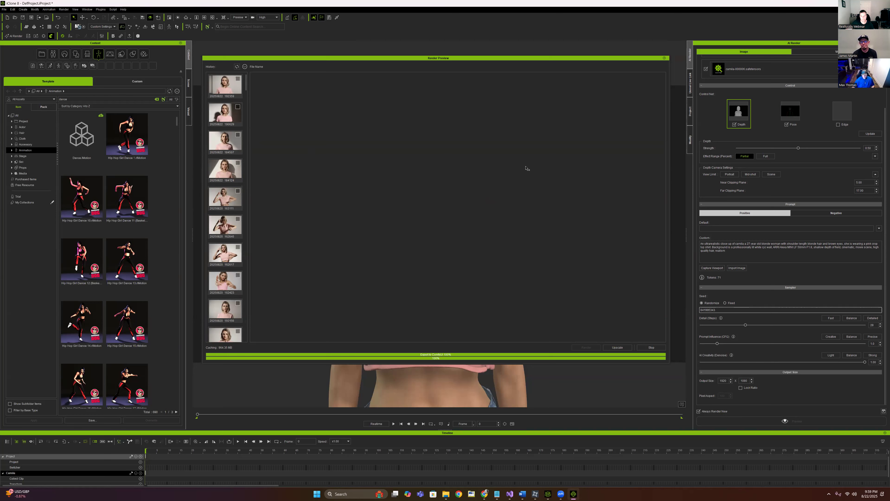
{"action": "mouse_move", "coordinate": [484, 494]}
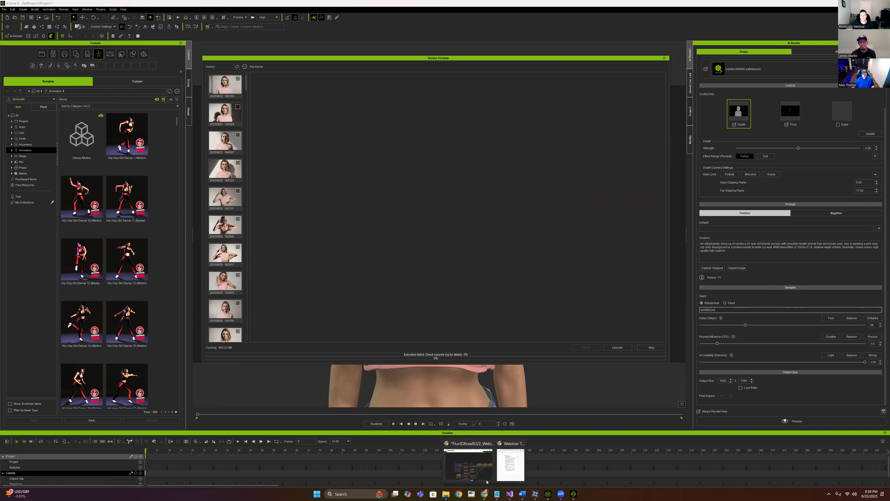
{"action": "left_click", "coordinate": [468, 463]}
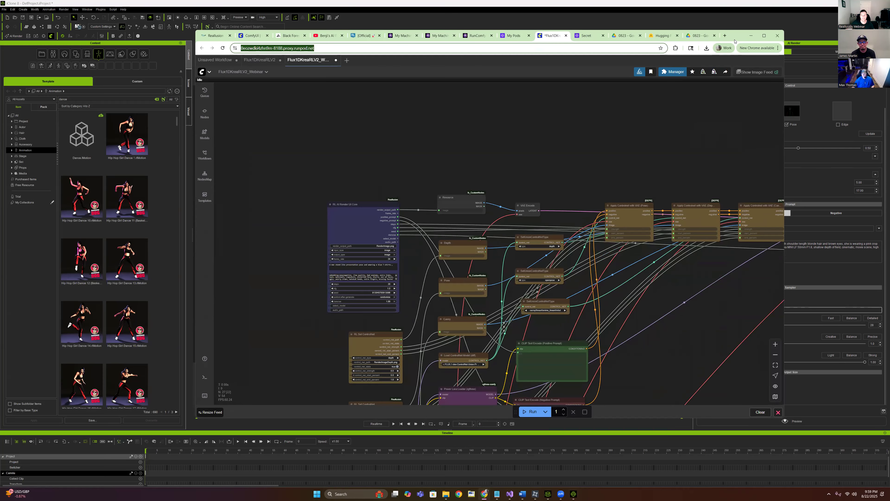
Minimize the ComfyUI browser window and close the failed Render Preview
{"action": "left_click_drag", "start_coordinate": [753, 35], "coordinate": [786, 72]}
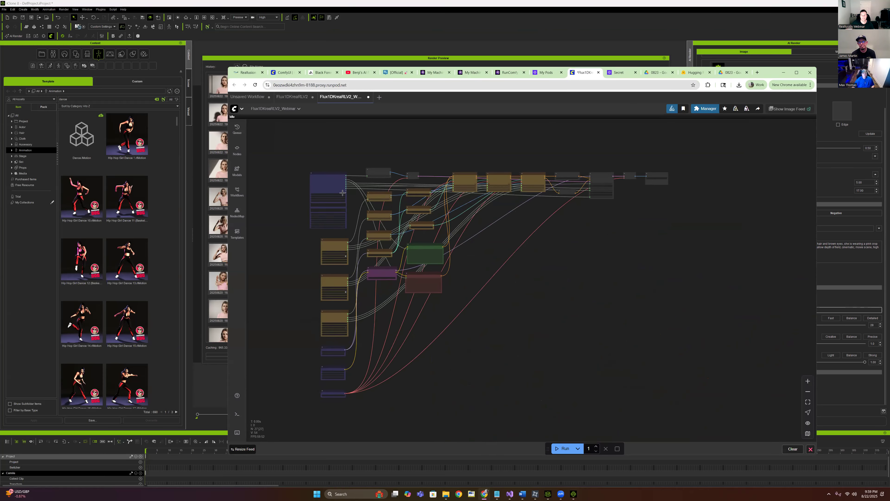
{"action": "left_click", "coordinate": [784, 73]}
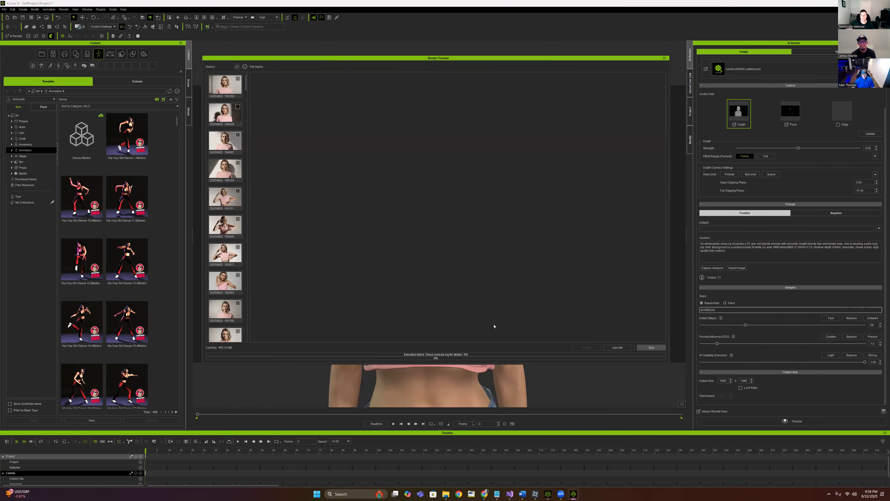
{"action": "left_click", "coordinate": [664, 58]}
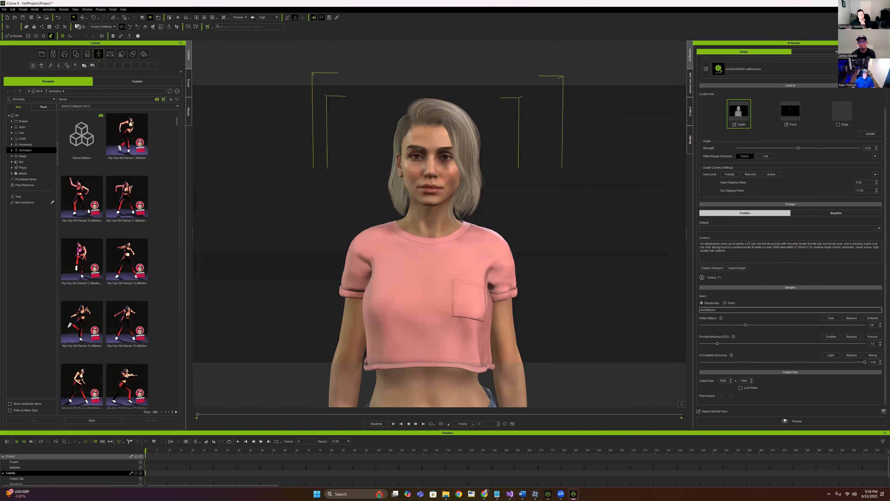
Open the preset editor for the Flux 1 Dev Krea AI Render template
{"action": "left_click", "coordinate": [30, 36]}
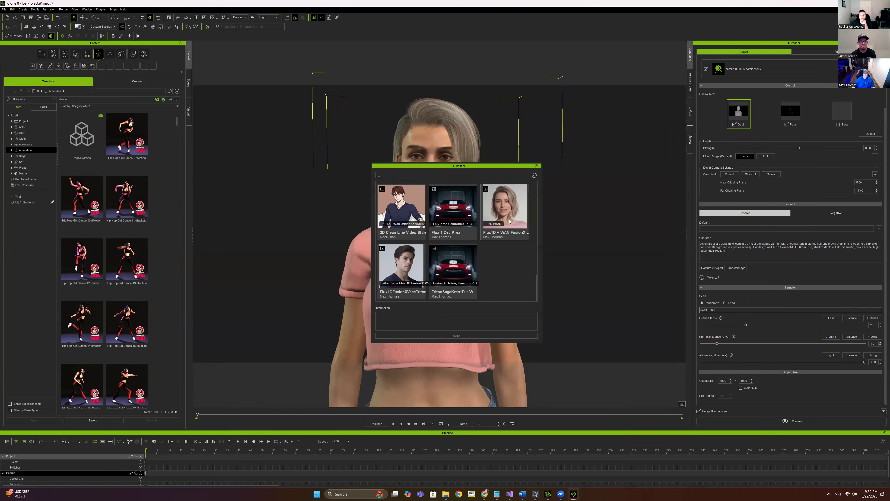
{"action": "left_click", "coordinate": [452, 221]}
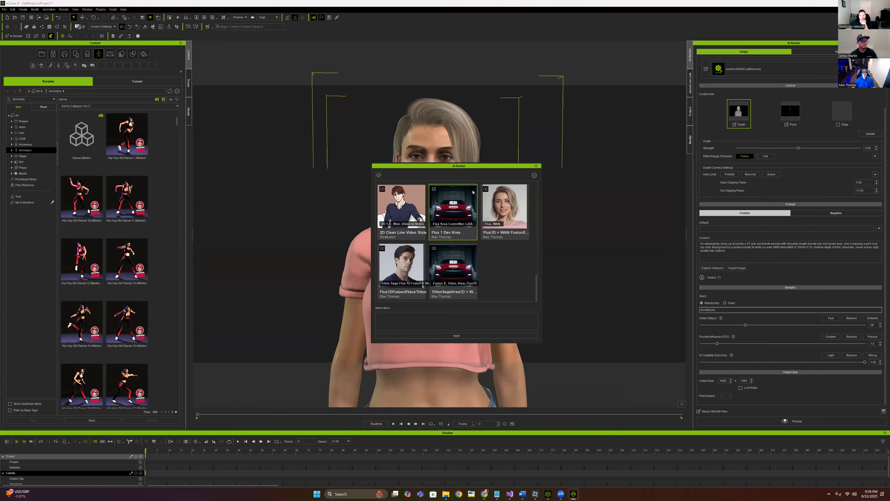
{"action": "left_click", "coordinate": [534, 176]}
{"action": "left_click", "coordinate": [548, 187]}
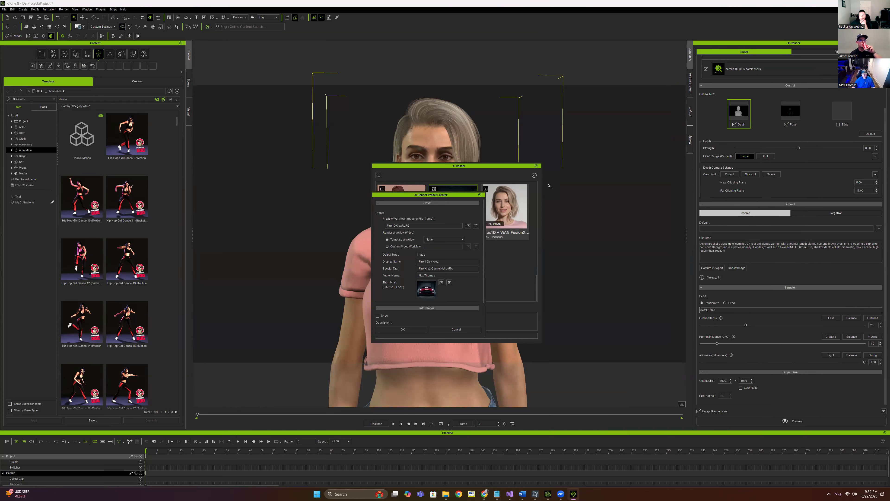
Load Flux1DKreaRLV2.json from the Webinar folder into the new preset and apply Flux 1 Dev Krea
{"action": "left_click", "coordinate": [467, 225]}
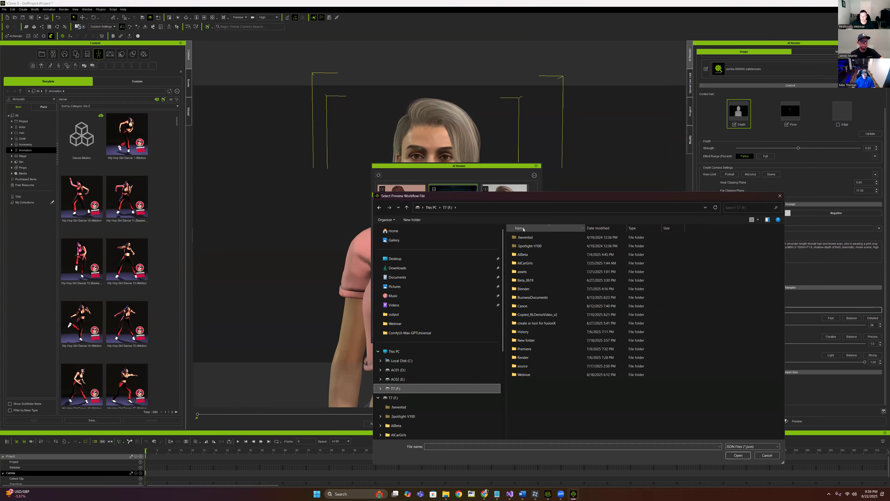
{"action": "left_click", "coordinate": [529, 376]}
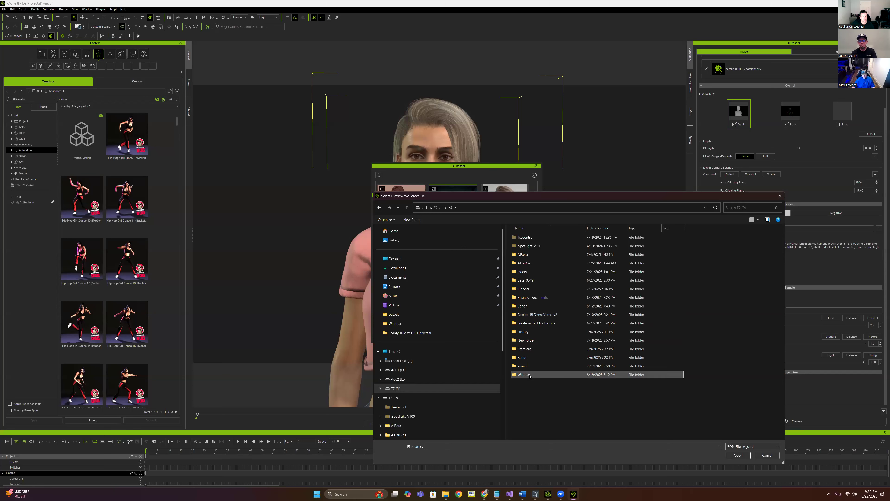
{"action": "double_click", "coordinate": [530, 375]}
{"action": "left_click", "coordinate": [525, 247]}
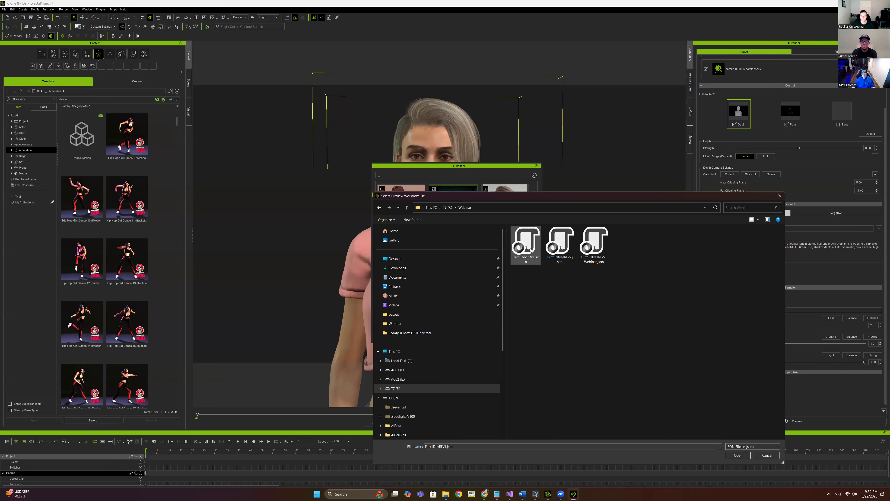
{"action": "left_click", "coordinate": [560, 246]}
{"action": "left_click", "coordinate": [737, 455]}
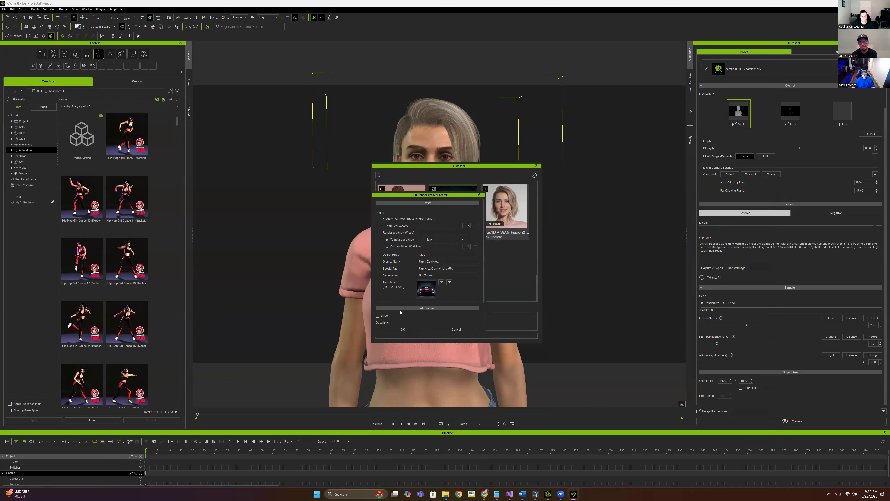
{"action": "left_click", "coordinate": [402, 329]}
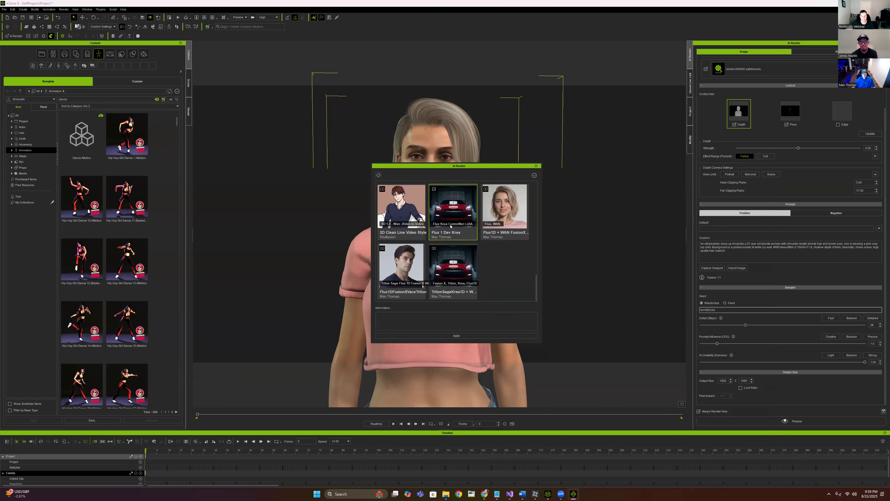
{"action": "left_click", "coordinate": [494, 334]}
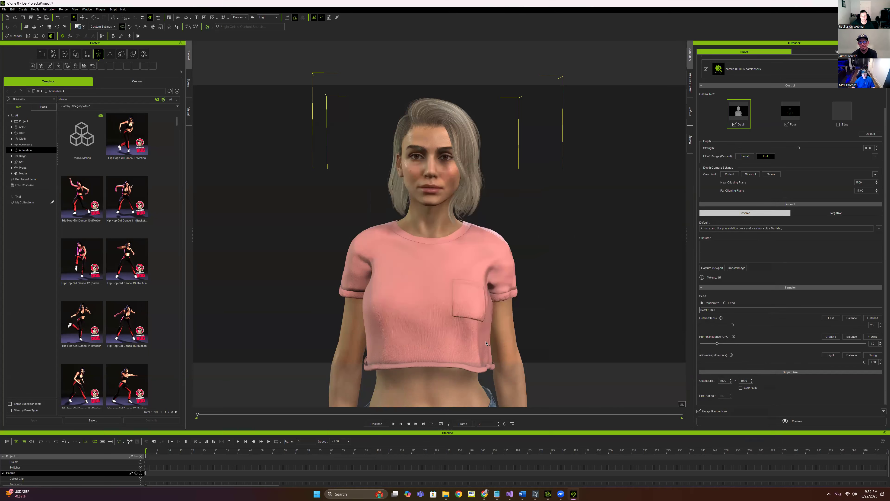
Replace the preset's LoRAs with two new slots: Flux-RealismLora and camila-000006
{"action": "scroll", "coordinate": [813, 122], "scroll_direction": "up", "scroll_amount": 3}
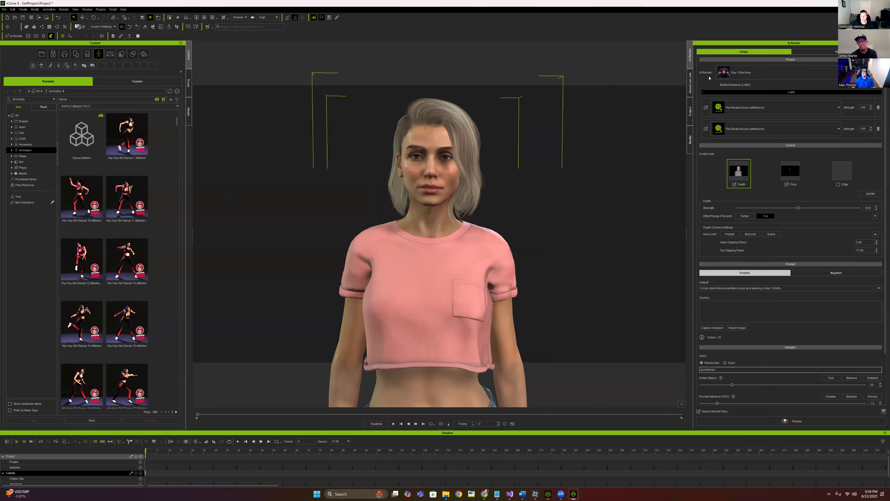
{"action": "left_click", "coordinate": [879, 108]}
{"action": "left_click", "coordinate": [879, 107]}
{"action": "left_click", "coordinate": [878, 86]}
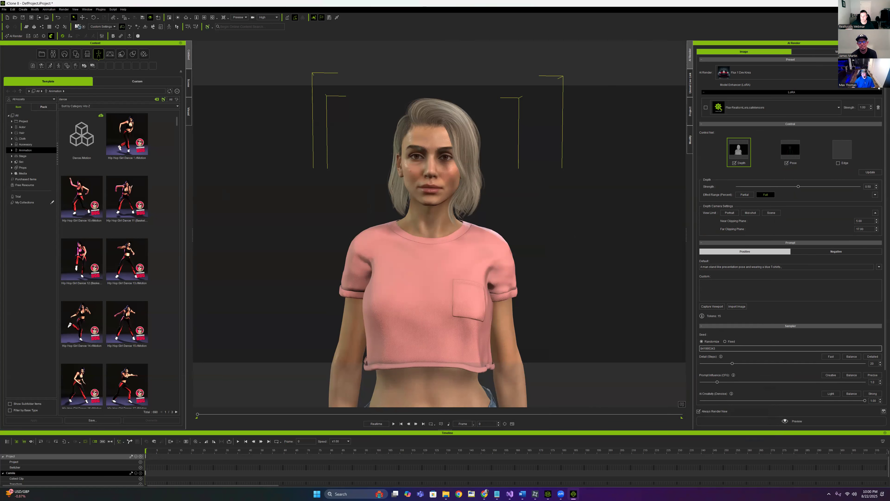
{"action": "left_click", "coordinate": [878, 89]}
{"action": "left_click", "coordinate": [746, 127]}
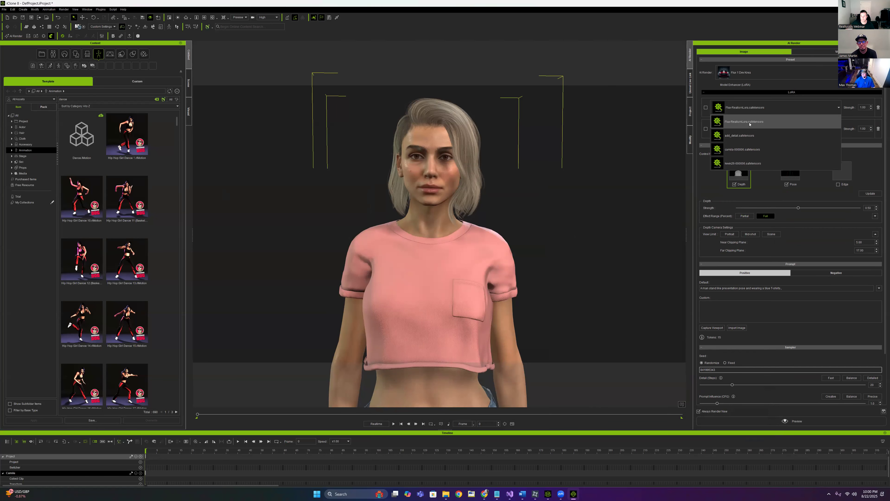
{"action": "left_click", "coordinate": [750, 124]}
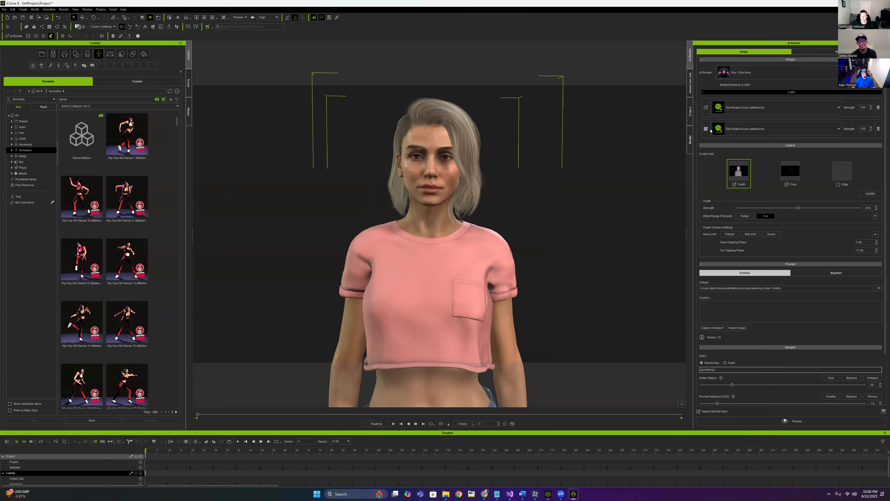
{"action": "left_click", "coordinate": [746, 128]}
{"action": "left_click", "coordinate": [746, 176]}
Check the cloud ComfyUI connection in AI Render Settings, then start the render preview
{"action": "left_click", "coordinate": [43, 36]}
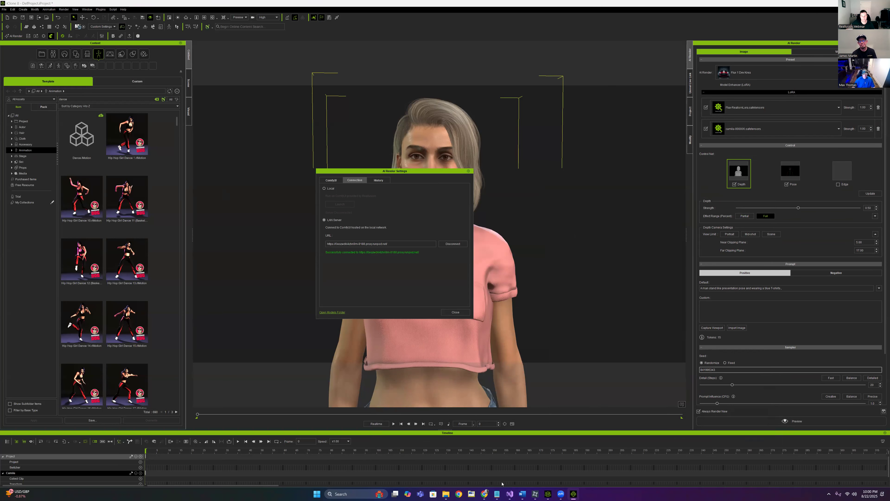
{"action": "mouse_move", "coordinate": [484, 494]}
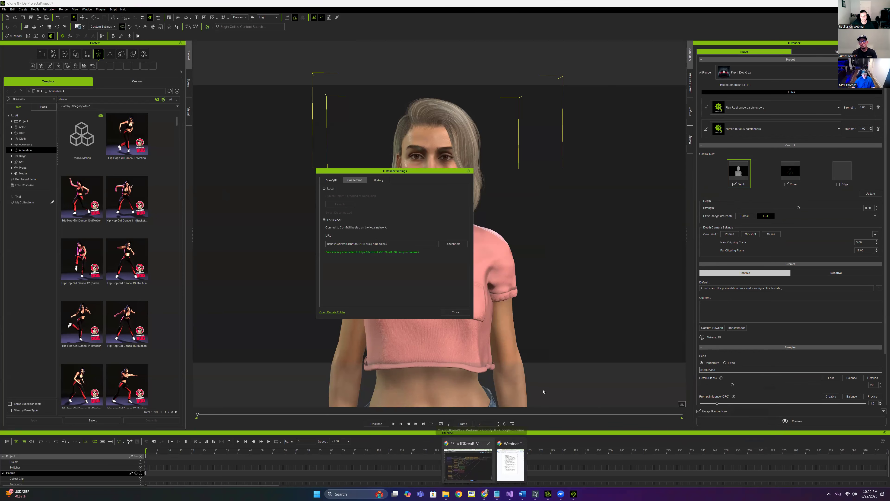
{"action": "left_click", "coordinate": [468, 465]}
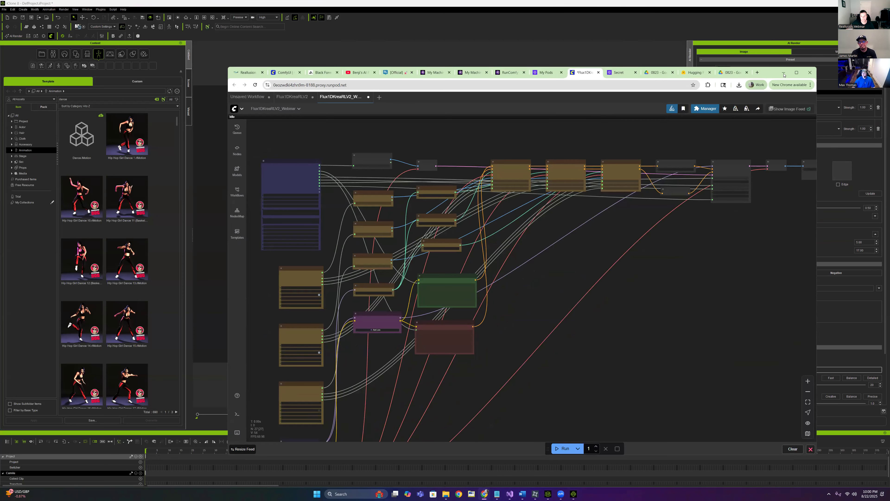
{"action": "left_click", "coordinate": [784, 74]}
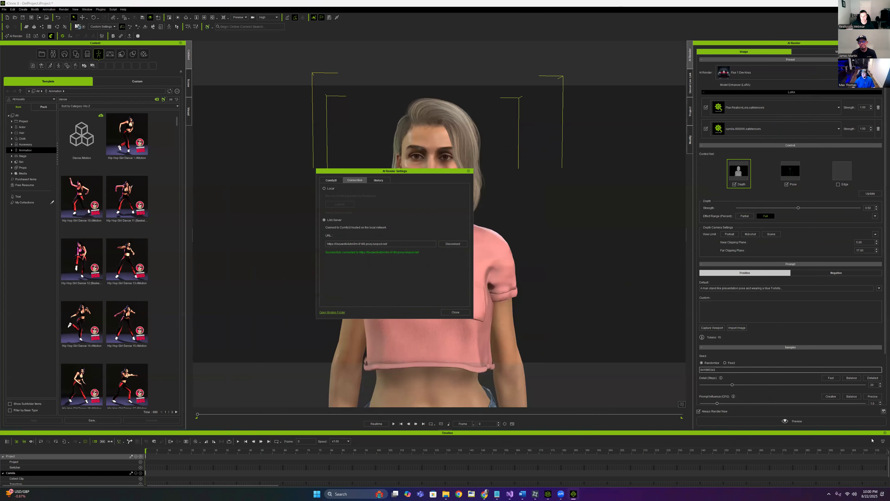
{"action": "left_click", "coordinate": [455, 312]}
{"action": "left_click", "coordinate": [792, 420]}
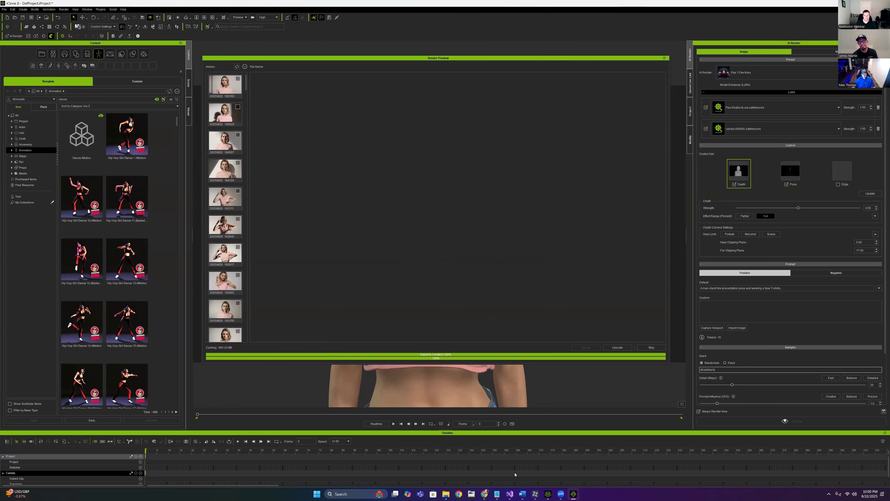
Bring the ComfyUI window forward to watch the Flux1DKreaRLV2 workflow process the render
{"action": "mouse_move", "coordinate": [484, 494]}
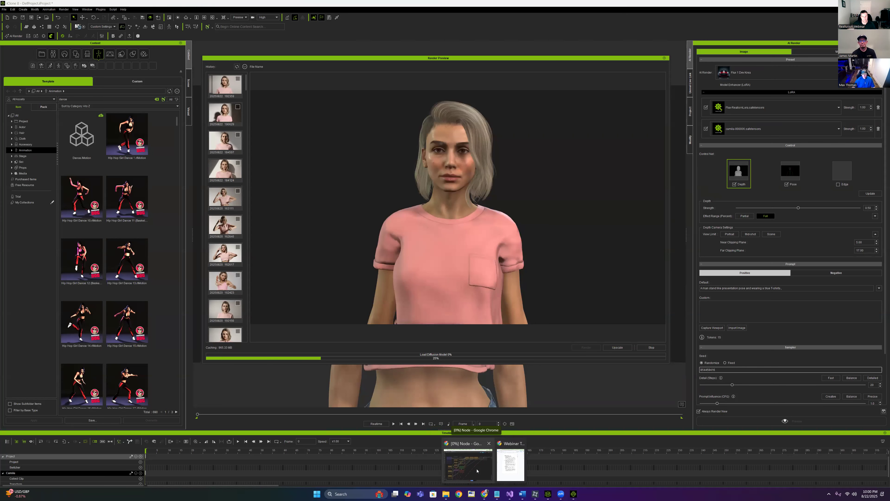
{"action": "left_click", "coordinate": [476, 470]}
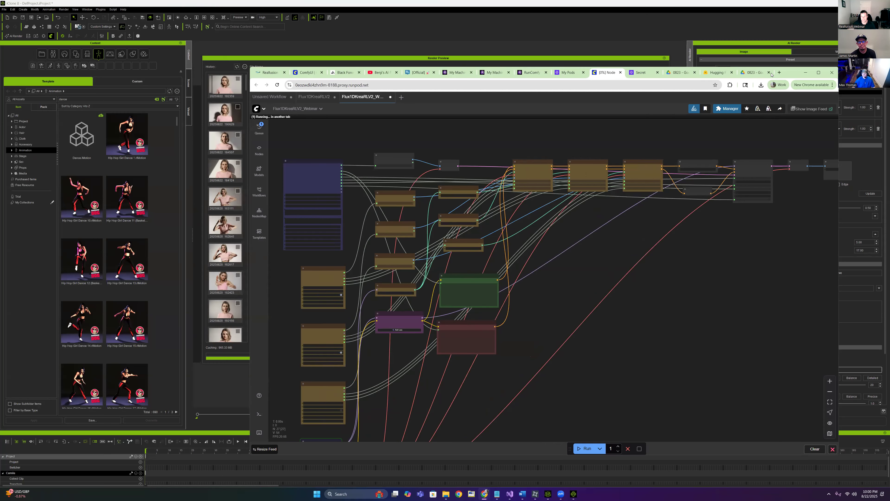
{"action": "left_click", "coordinate": [784, 73]}
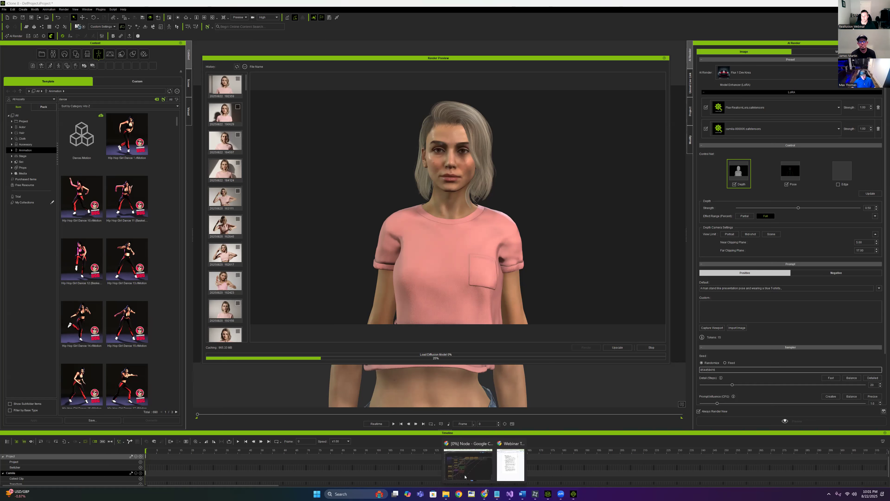
{"action": "left_click", "coordinate": [470, 460]}
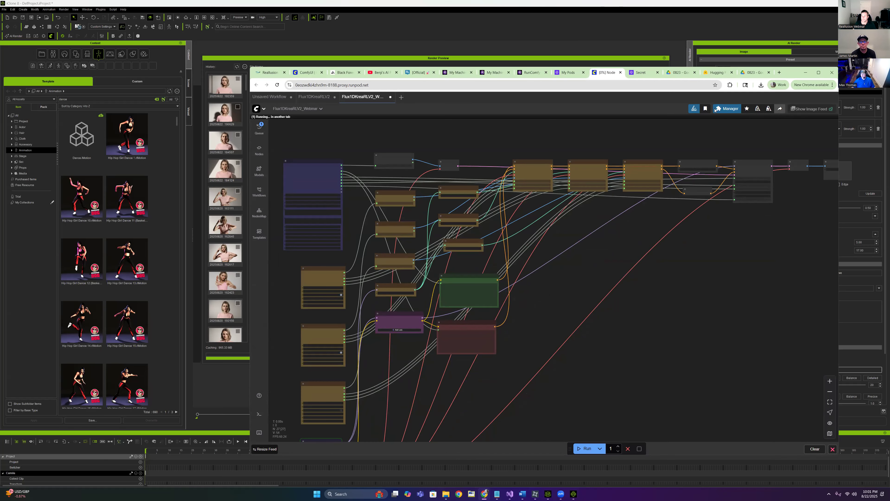
Open the ComfyUI server logs, reposition the Chrome window and pan the node graph
{"action": "left_click", "coordinate": [259, 414]}
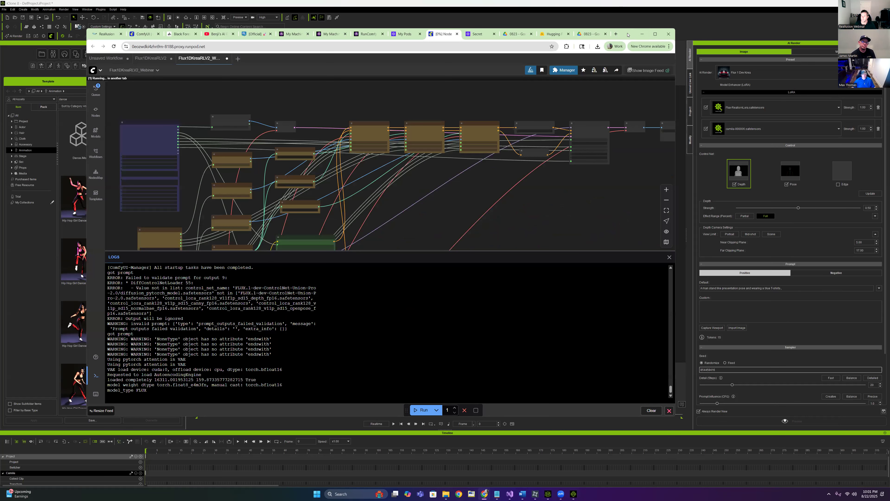
{"action": "left_click_drag", "start_coordinate": [628, 35], "coordinate": [583, 57]}
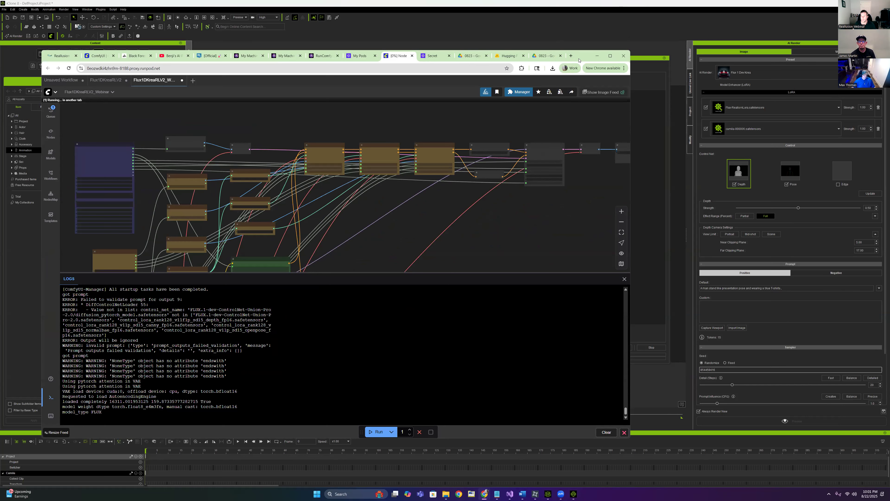
{"action": "left_click_drag", "start_coordinate": [579, 60], "coordinate": [585, 71]}
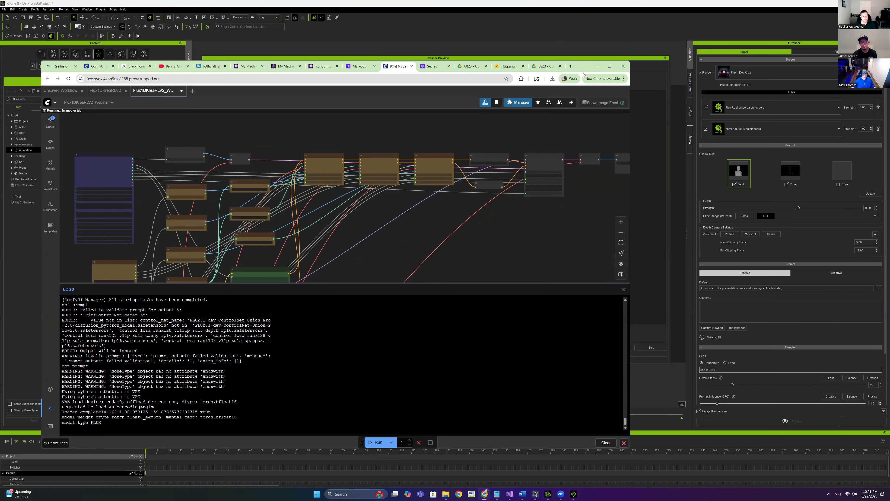
{"action": "left_click_drag", "start_coordinate": [583, 68], "coordinate": [574, 96]}
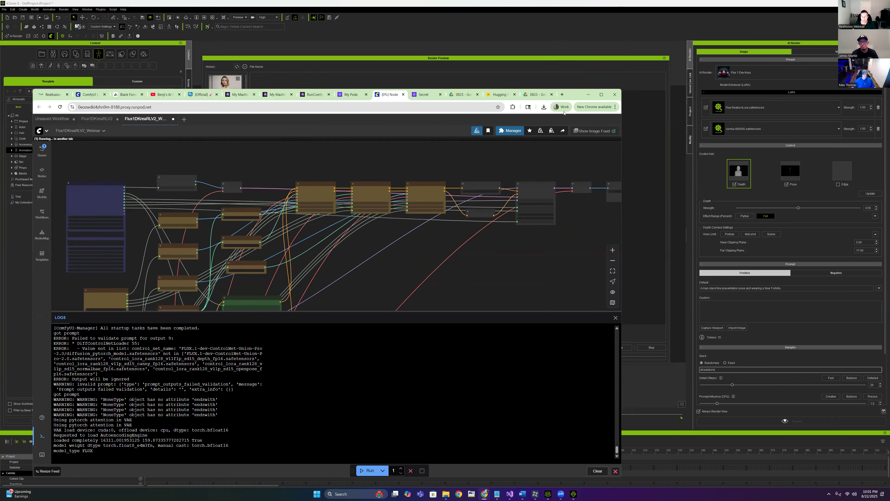
{"action": "scroll", "coordinate": [358, 284], "scroll_direction": "down", "scroll_amount": 2}
{"action": "mouse_move", "coordinate": [363, 247]}
{"action": "left_mouse_down"}
{"action": "mouse_move", "coordinate": [341, 175]}
{"action": "mouse_move", "coordinate": [352, 254]}
{"action": "mouse_move", "coordinate": [353, 244]}
{"action": "left_mouse_up"}
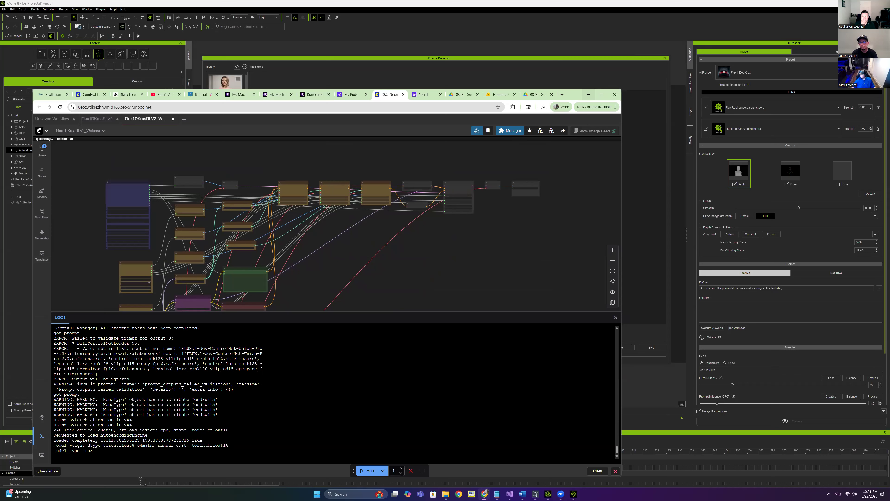
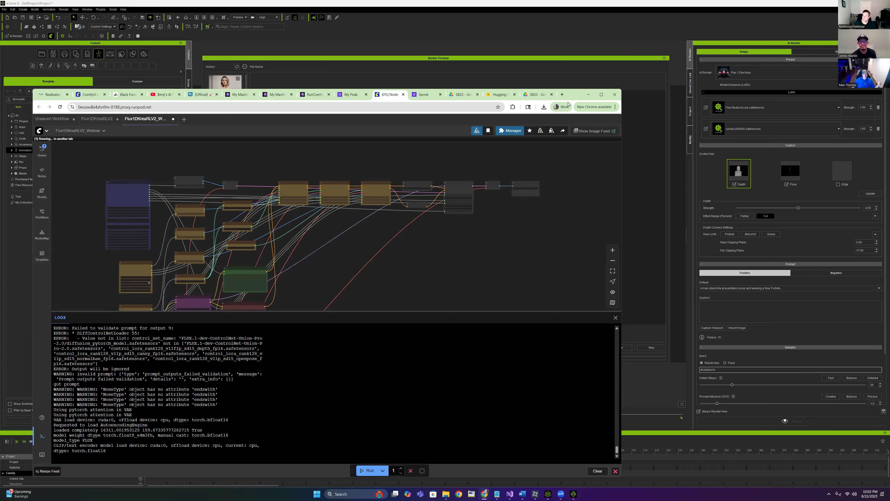
Close the old RunComfy workflow tab, choosing Leave to discard the page
{"action": "left_click_drag", "start_coordinate": [574, 94], "coordinate": [596, 76]}
{"action": "left_click", "coordinate": [260, 77]}
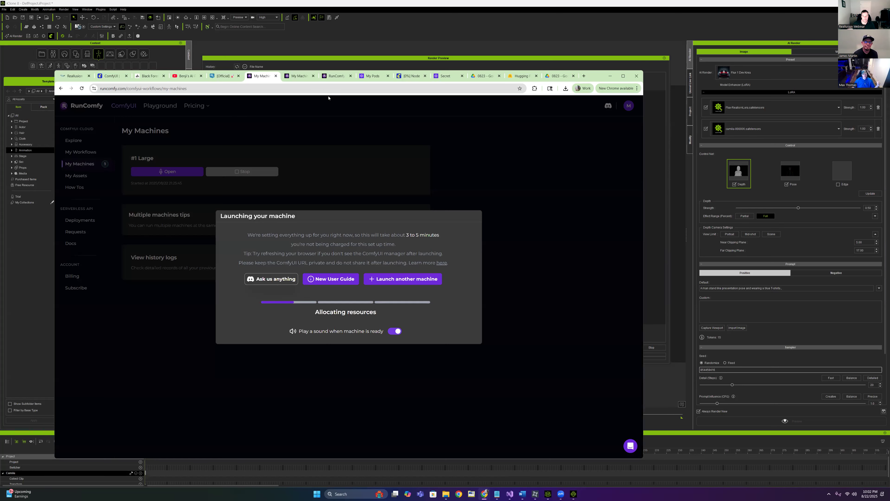
{"action": "left_click", "coordinate": [351, 192]}
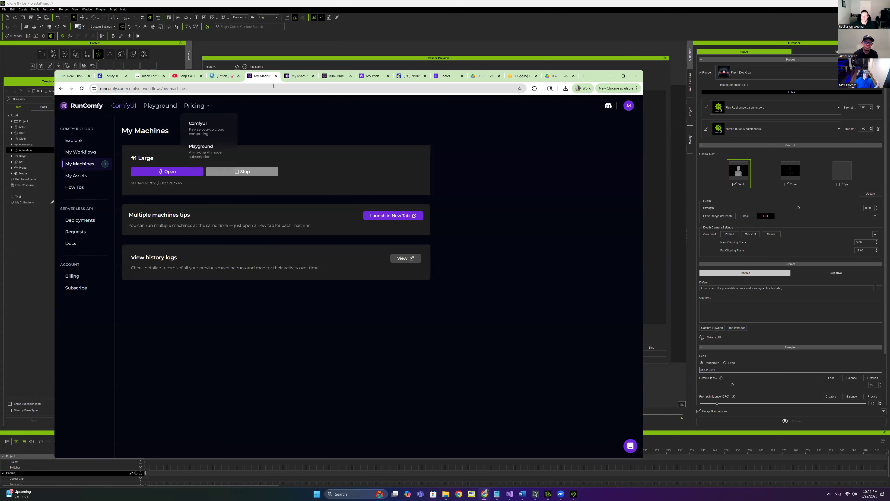
{"action": "left_click", "coordinate": [298, 78]}
{"action": "left_click", "coordinate": [263, 77]}
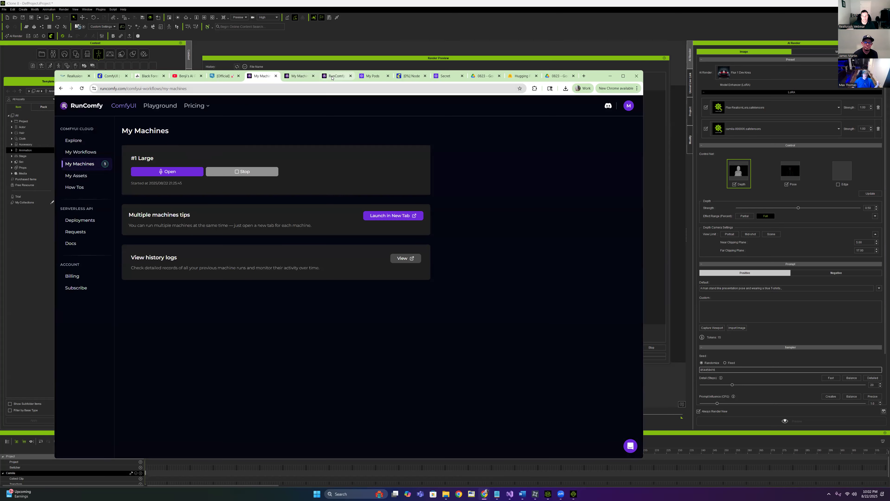
{"action": "left_click", "coordinate": [336, 77]}
{"action": "left_click", "coordinate": [300, 77]}
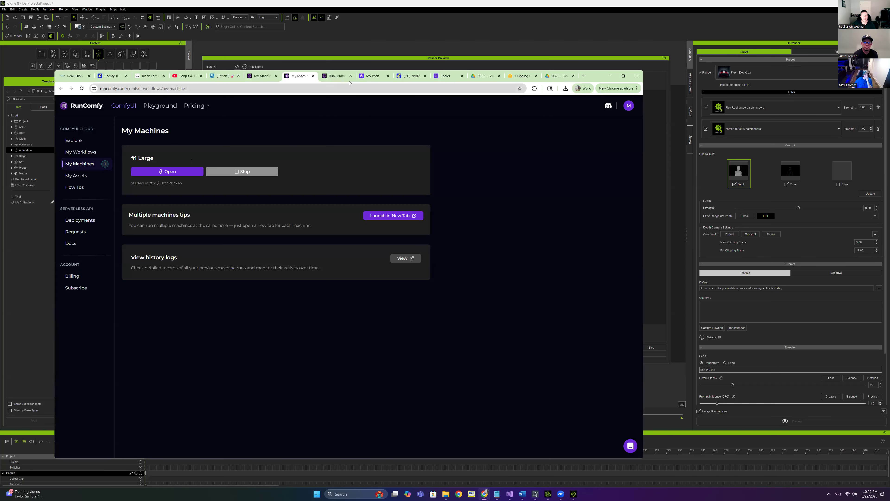
{"action": "left_click", "coordinate": [350, 76]}
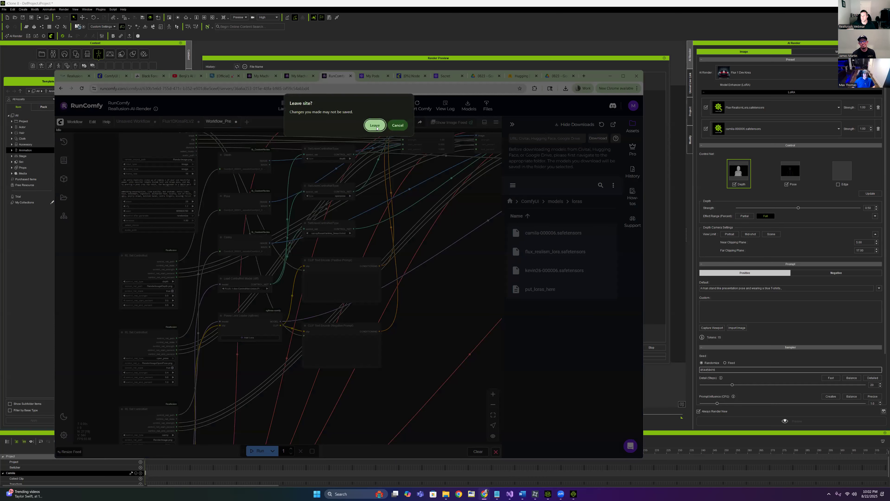
{"action": "left_click", "coordinate": [375, 126]}
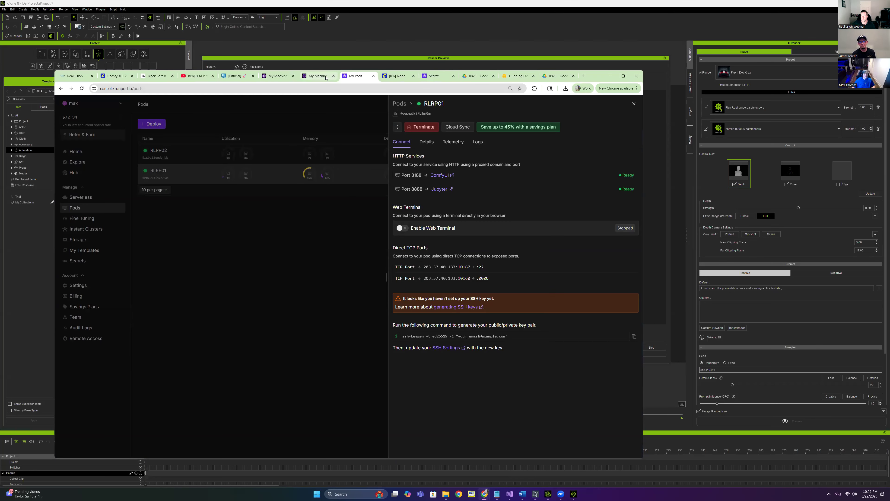
Close the duplicate My Machines tab and open the #1 Large machine's ComfyUI workspace
{"action": "left_click", "coordinate": [326, 77]}
{"action": "left_click", "coordinate": [281, 81]}
{"action": "left_click", "coordinate": [293, 76]}
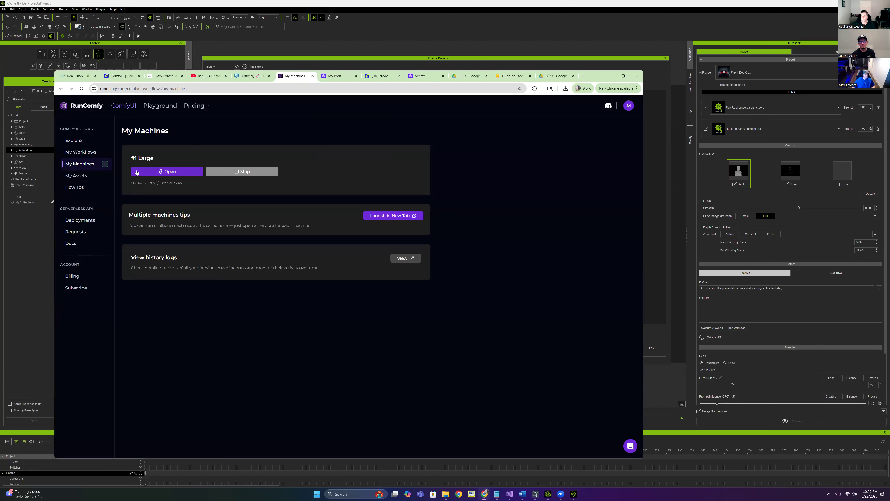
{"action": "left_click", "coordinate": [170, 176]}
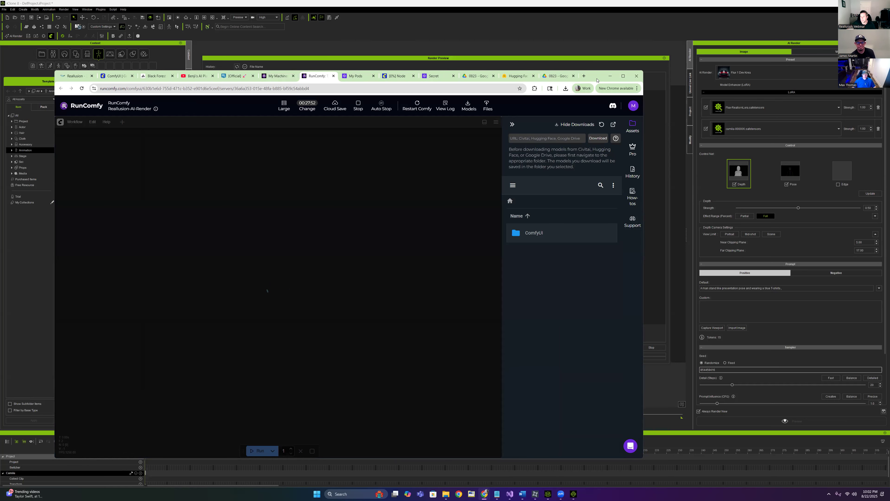
Widen the Chrome window, pan to the upper nodes, and check the Load ControlNet Model list for FLUX.1-dev-ControlNet-Union-Pro
{"action": "left_click_drag", "start_coordinate": [597, 80], "coordinate": [630, 98]}
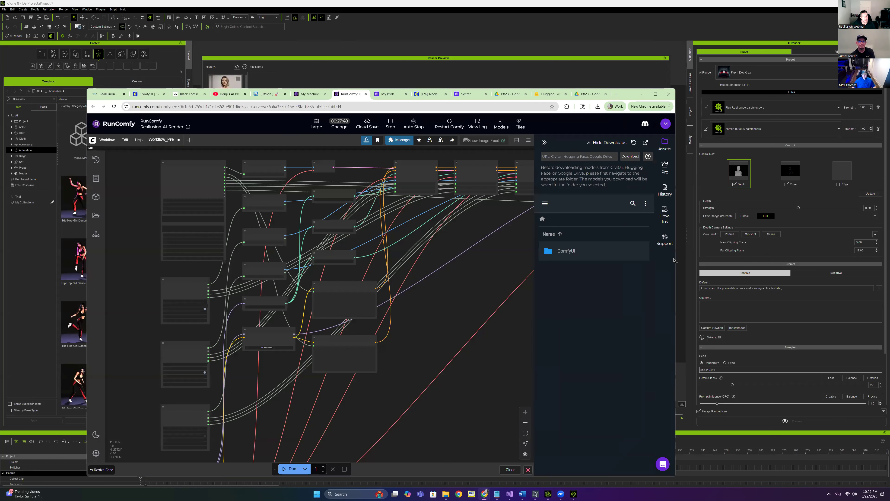
{"action": "left_click_drag", "start_coordinate": [675, 258], "coordinate": [785, 258]}
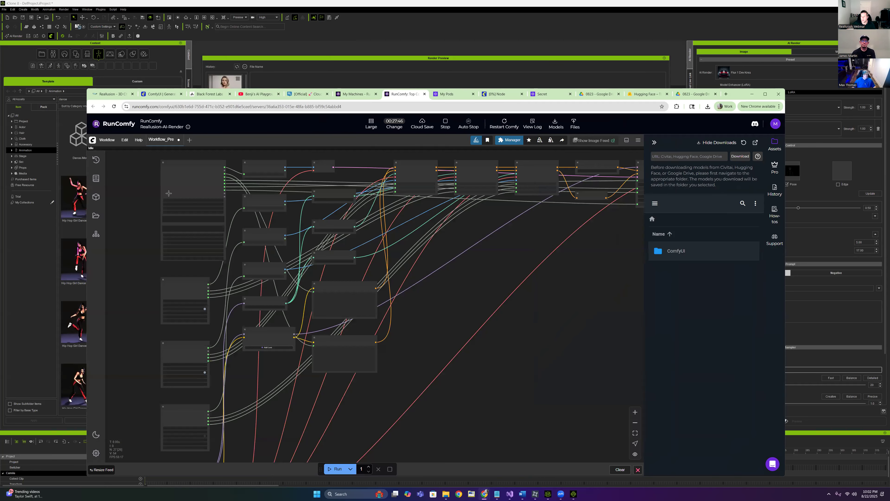
{"action": "left_click_drag", "start_coordinate": [284, 254], "coordinate": [252, 293]}
{"action": "scroll", "coordinate": [317, 302], "scroll_direction": "up", "scroll_amount": 2}
{"action": "left_click_drag", "start_coordinate": [273, 410], "coordinate": [282, 235]}
{"action": "scroll", "coordinate": [282, 235], "scroll_direction": "up", "scroll_amount": 1}
{"action": "scroll", "coordinate": [285, 286], "scroll_direction": "up", "scroll_amount": 2}
{"action": "left_click", "coordinate": [286, 219]}
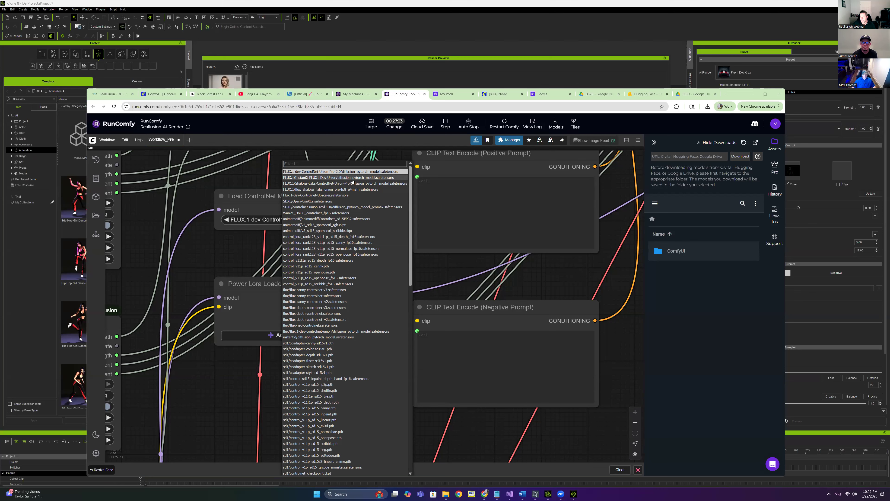
{"action": "left_click", "coordinate": [513, 140]}
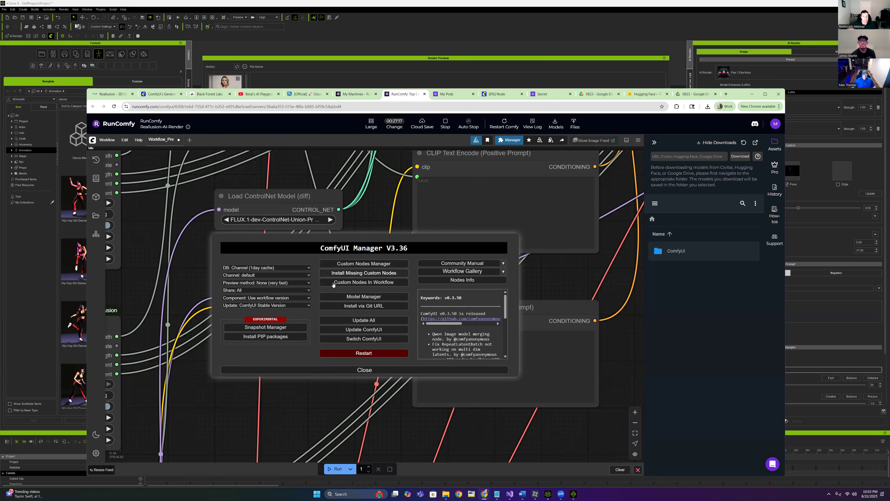
In Custom Nodes Manager, filter to In Workflow and update the rgthree-comfy pack
{"action": "left_click", "coordinate": [364, 265]}
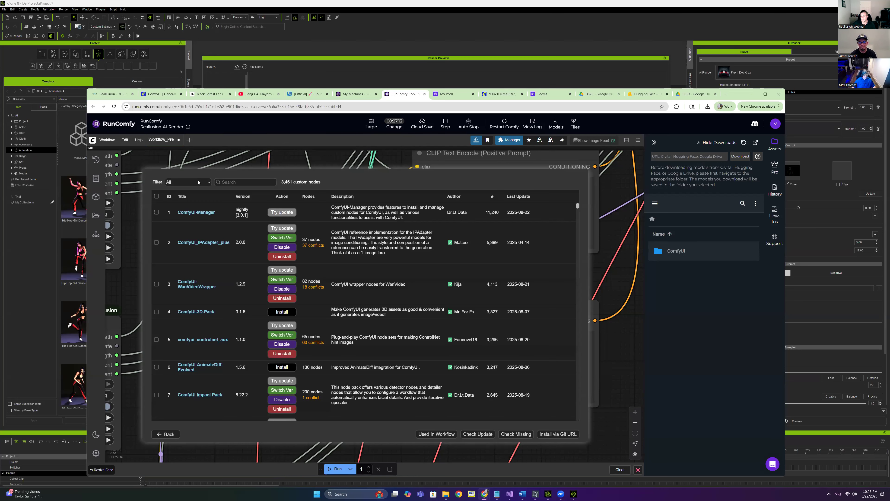
{"action": "left_click", "coordinate": [199, 182]}
{"action": "left_click", "coordinate": [197, 257]}
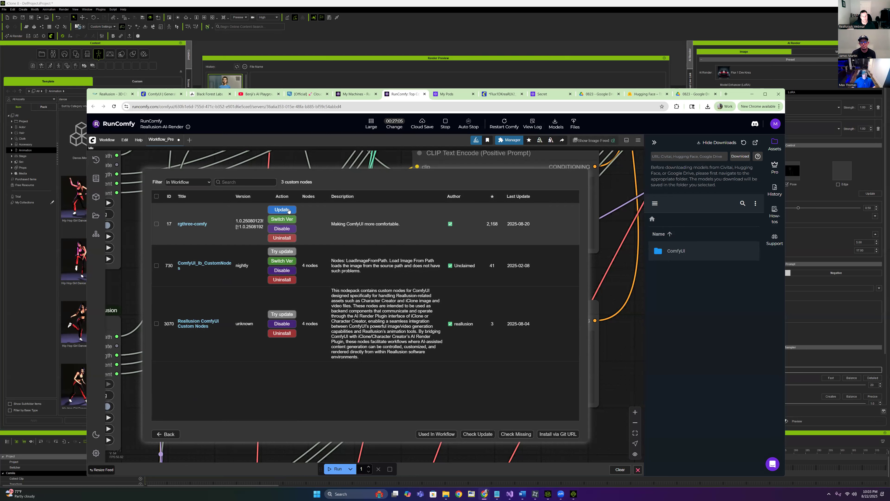
{"action": "left_click", "coordinate": [273, 210]}
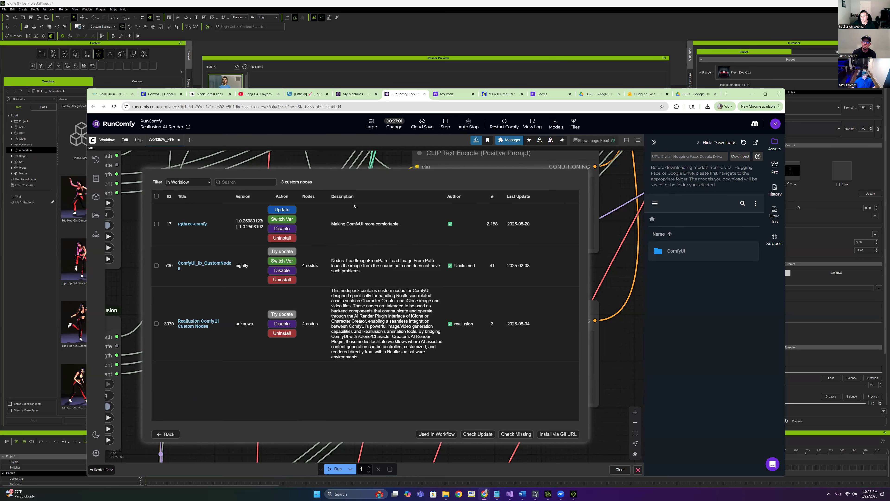
{"action": "left_click", "coordinate": [281, 210]}
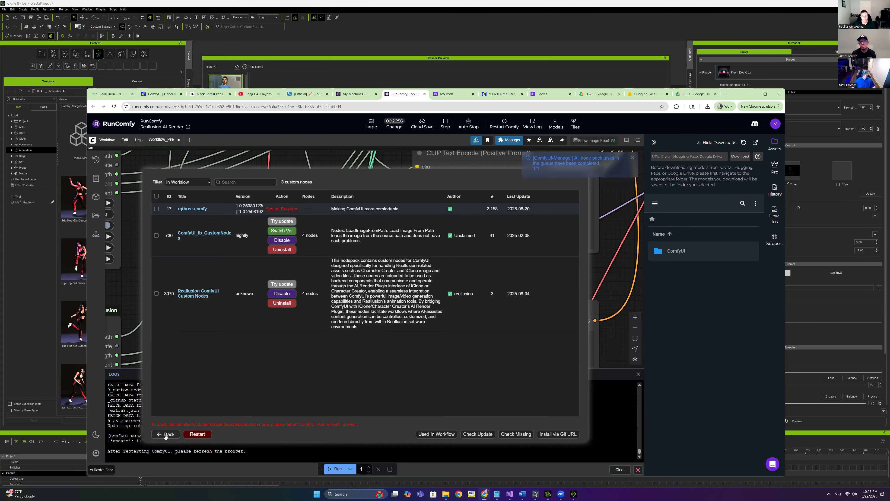
Restart ComfyUI to apply the update, then reframe the whole workflow graph
{"action": "left_click", "coordinate": [189, 434]}
{"action": "left_click", "coordinate": [360, 321]}
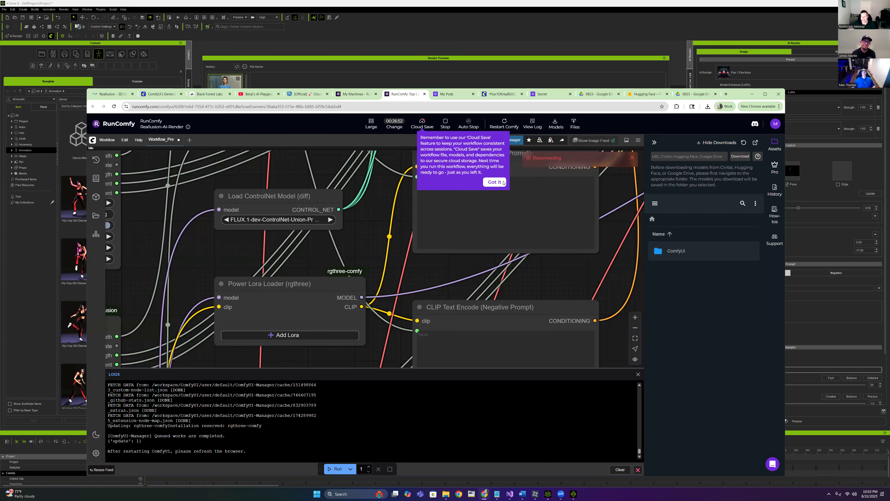
{"action": "left_click", "coordinate": [494, 182]}
{"action": "scroll", "coordinate": [246, 269], "scroll_direction": "down", "scroll_amount": 5}
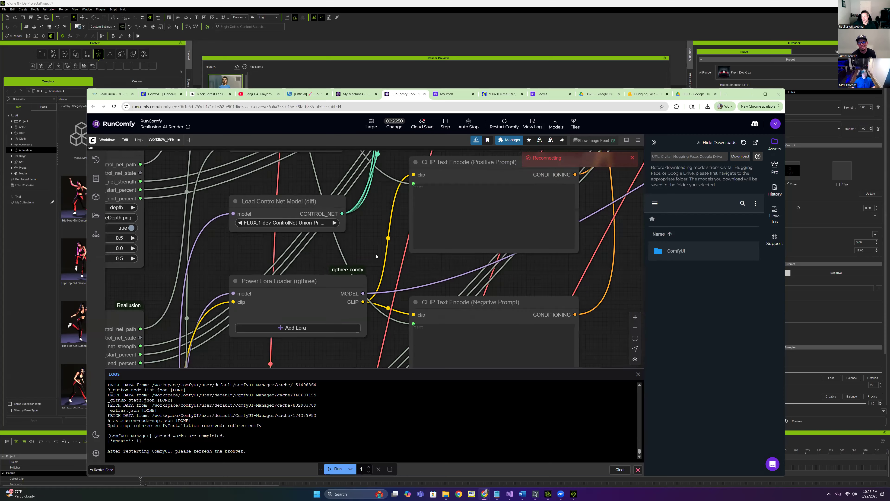
{"action": "left_click_drag", "start_coordinate": [391, 242], "coordinate": [399, 288]}
{"action": "scroll", "coordinate": [399, 288], "scroll_direction": "down", "scroll_amount": 5}
{"action": "left_click_drag", "start_coordinate": [336, 230], "coordinate": [272, 278]}
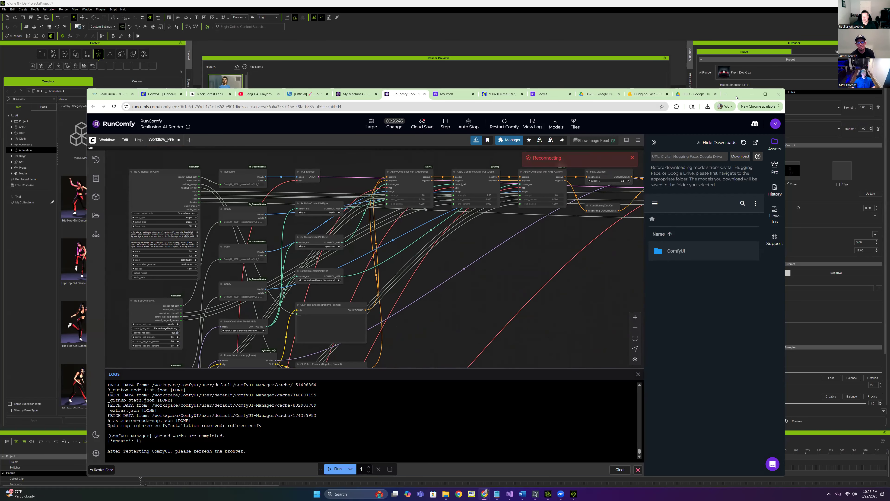
Back in iClone, delete the Default positive prompt text and show the pink-top render
{"action": "left_click", "coordinate": [752, 94]}
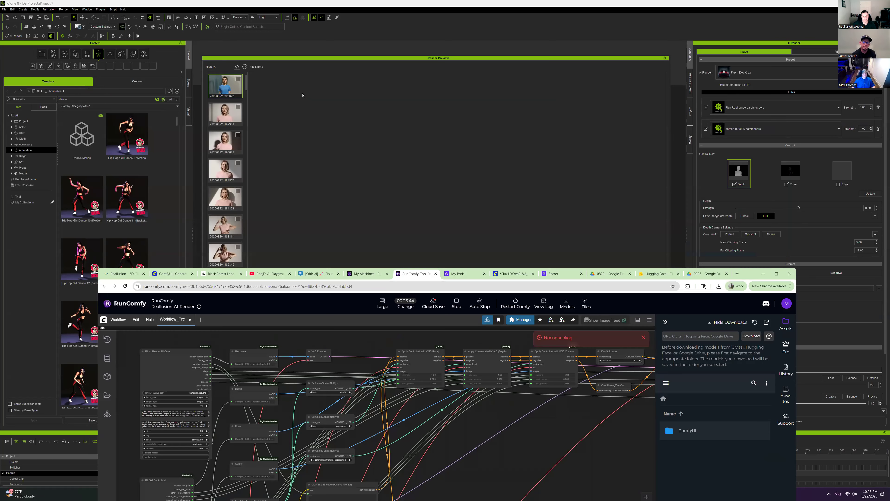
{"action": "left_click", "coordinate": [229, 86]}
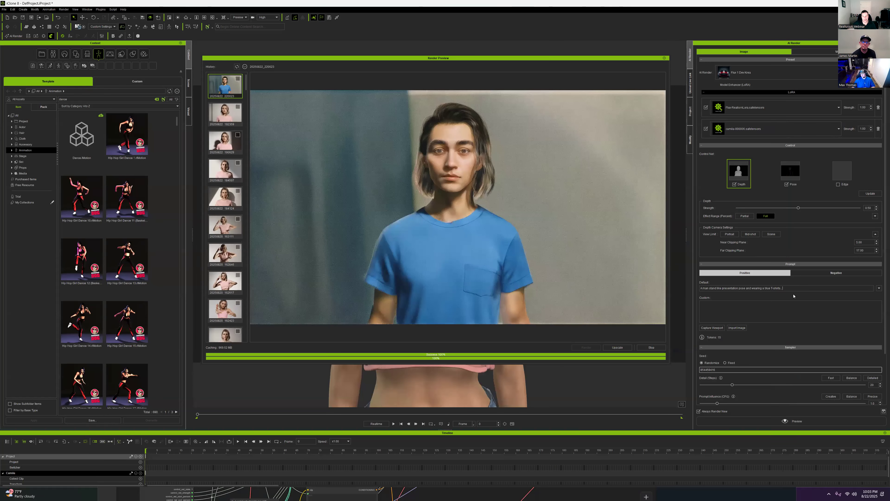
{"action": "triple_click", "coordinate": [770, 289]}
{"action": "key", "text": "BackSpace"}
{"action": "left_click_drag", "start_coordinate": [623, 58], "coordinate": [469, 97]}
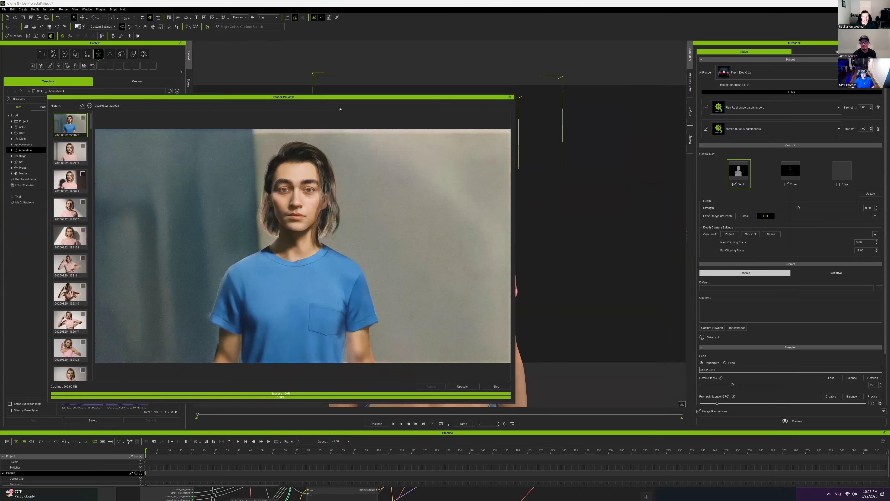
{"action": "left_click", "coordinate": [71, 153]}
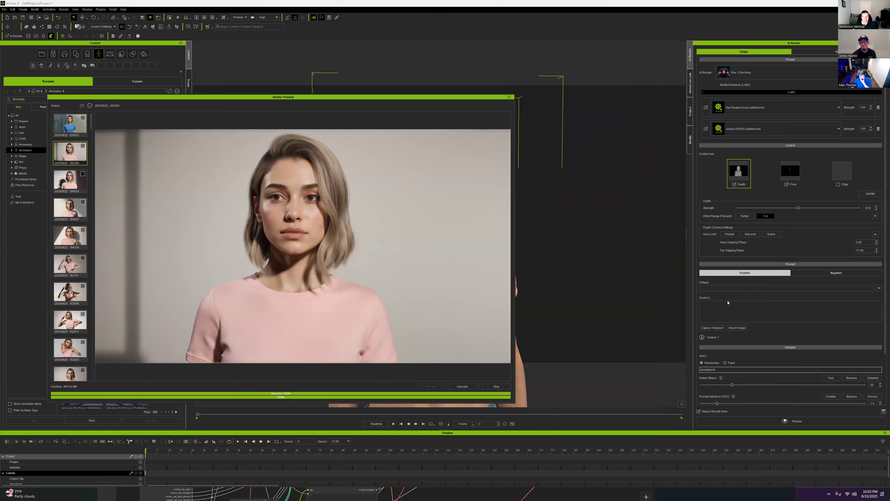
Set Detail (Steps) to 28 and give the Depth ControlNet a Partial effect range
{"action": "scroll", "coordinate": [728, 302], "scroll_direction": "down", "scroll_amount": 3}
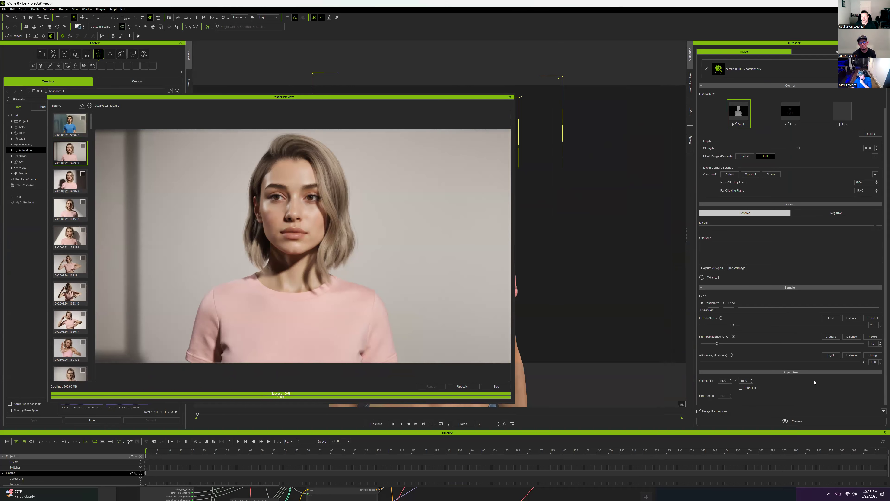
{"action": "left_click_drag", "start_coordinate": [875, 325], "coordinate": [860, 326]}
{"action": "type", "text": "28"}
{"action": "left_click", "coordinate": [790, 111]}
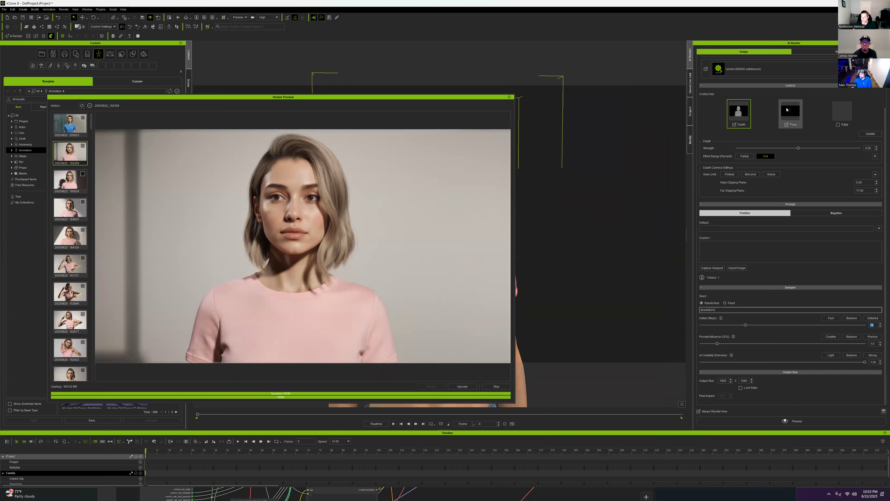
{"action": "left_click_drag", "start_coordinate": [873, 182], "coordinate": [839, 181]}
{"action": "left_click", "coordinate": [748, 157]}
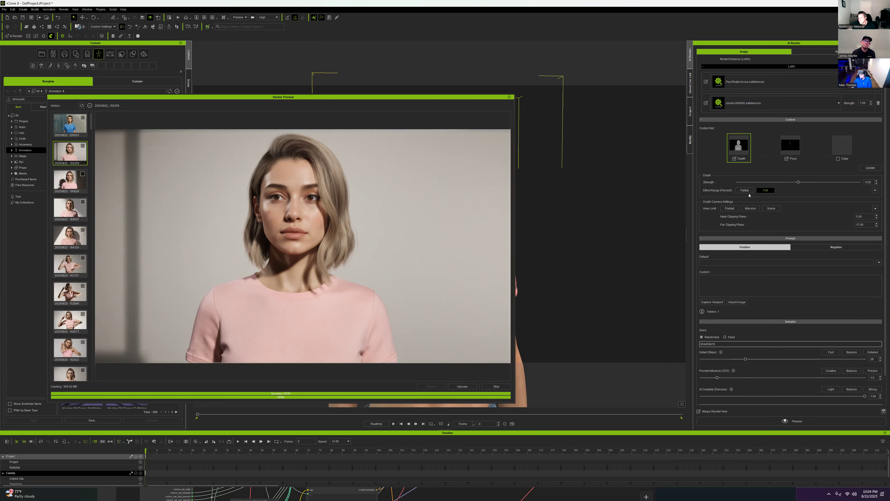
{"action": "left_click", "coordinate": [742, 191]}
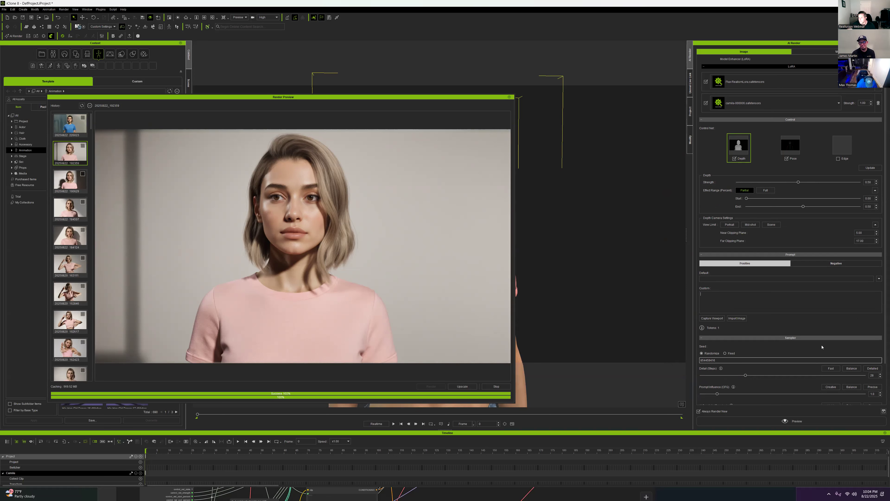
Write an ultra-realistic close-up prompt: blonde 27-year-old in a pink top, lit white cyc wall, 50mm, shallow depth of field, realism
{"action": "type", "text": "u"}
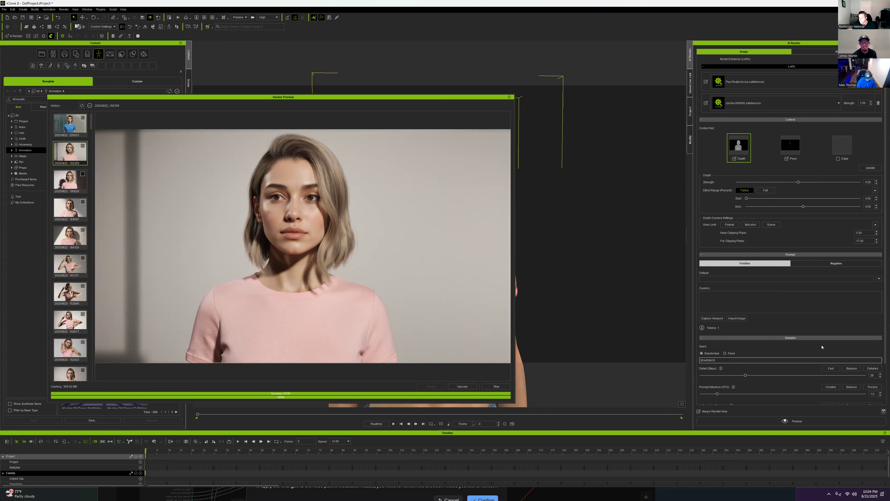
{"action": "type", "text": "ltra realist"}
{"action": "type", "text": "ic closeup of camila a 27 year o"}
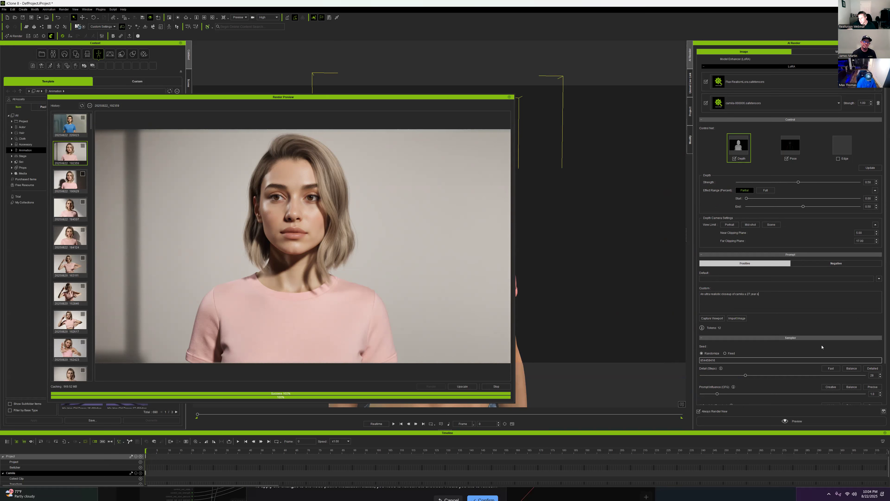
{"action": "type", "text": "ld blonde woman with shoulder length"}
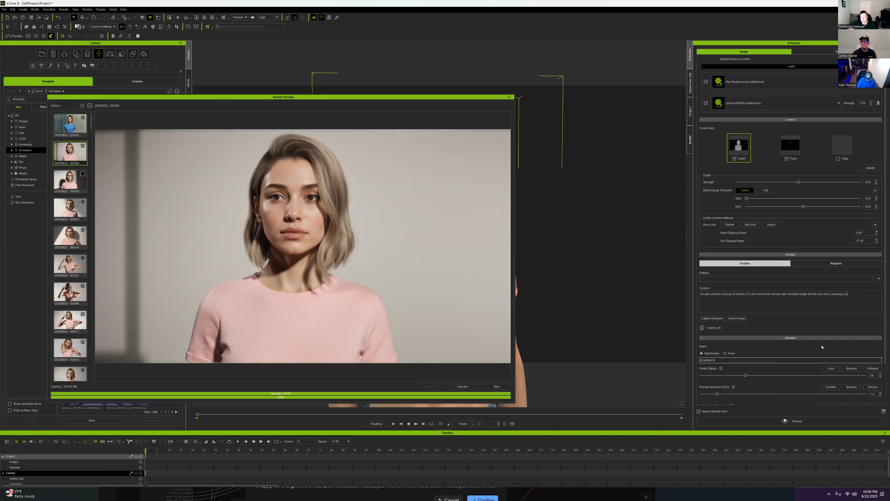
{"action": "type", "text": "top. The bakcground is a whi"}
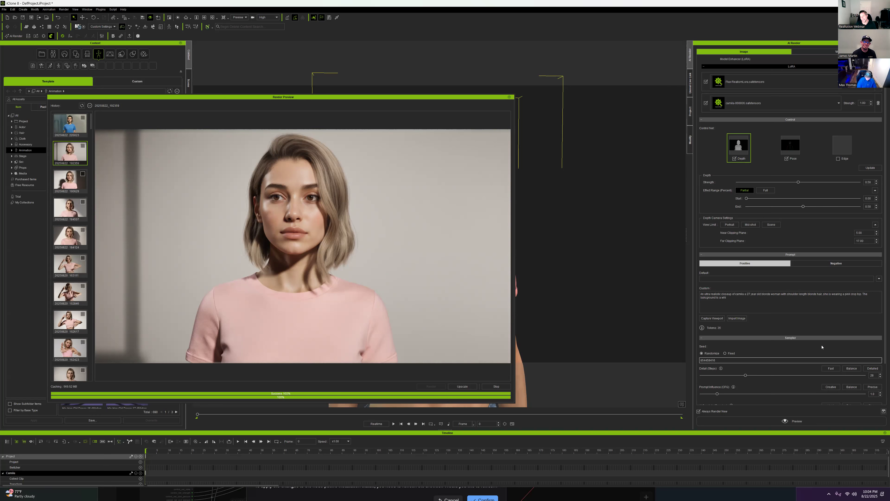
{"action": "type", "text": "prof"}
{"action": "type", "text": "essionally lit"}
{"action": "type", "text": " cycwall"}
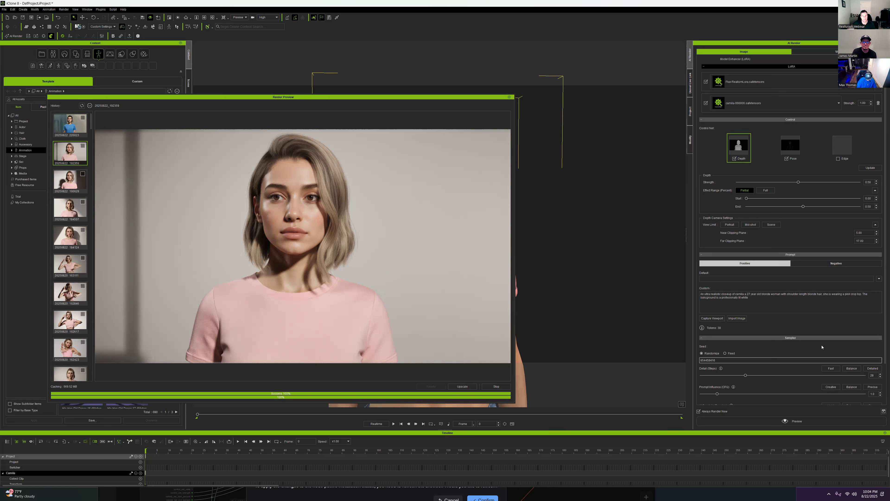
{"action": "type", "text": "all. cinematic, ARRI AL"}
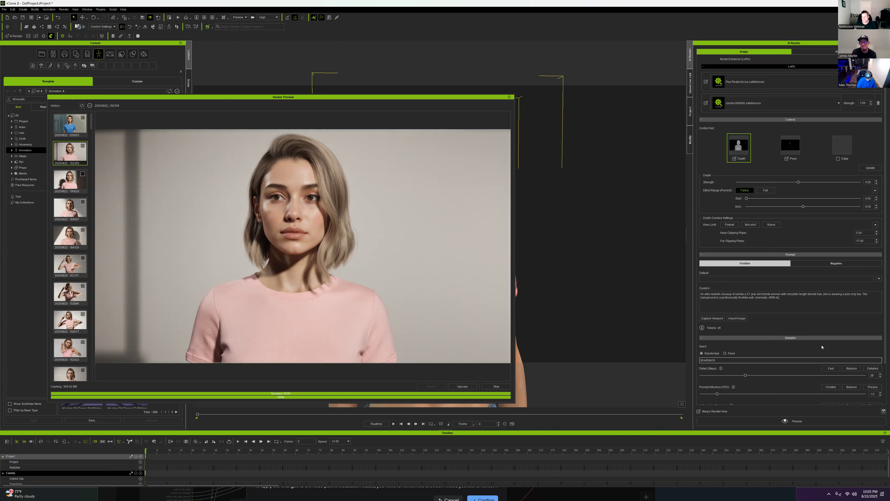
{"action": "type", "text": "50mm f1.8 depth"}
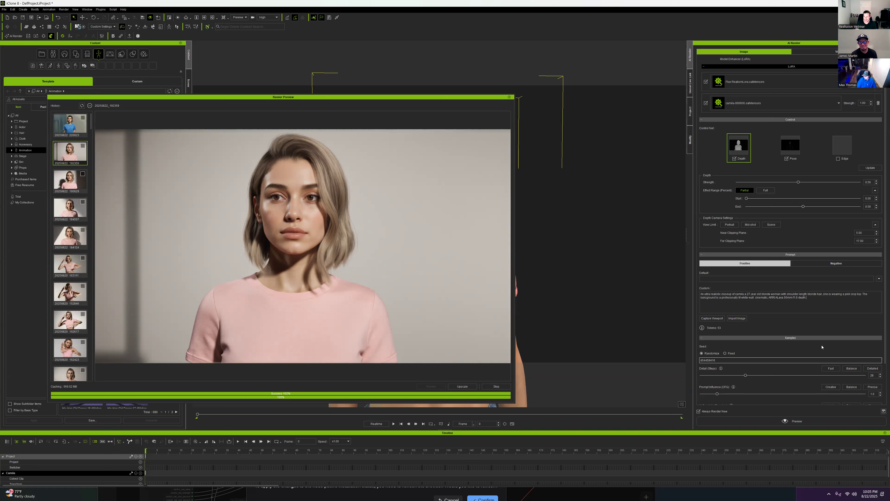
{"action": "key", "text": "BackSpace"}
{"action": "key", "text": "BackSpace"}
{"action": "key", "text": "BackSpace"}
{"action": "key", "text": "BackSpace"}
{"action": "key", "text": "BackSpace"}
{"action": "key", "text": "BackSpace"}
{"action": "type", "text": "shallow depth of field, high qualitt"}
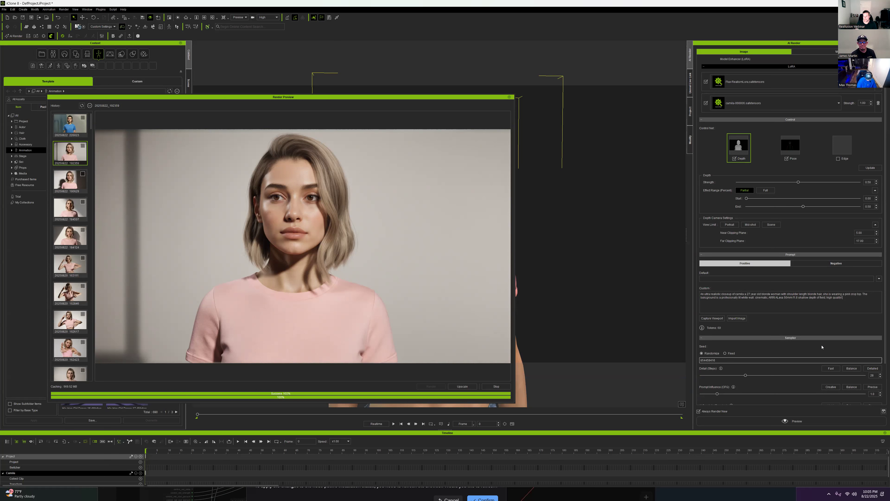
{"action": "type", "text": "y hand"}
{"action": "type", "text": "s, hi"}
{"action": "type", "text": "realism"}
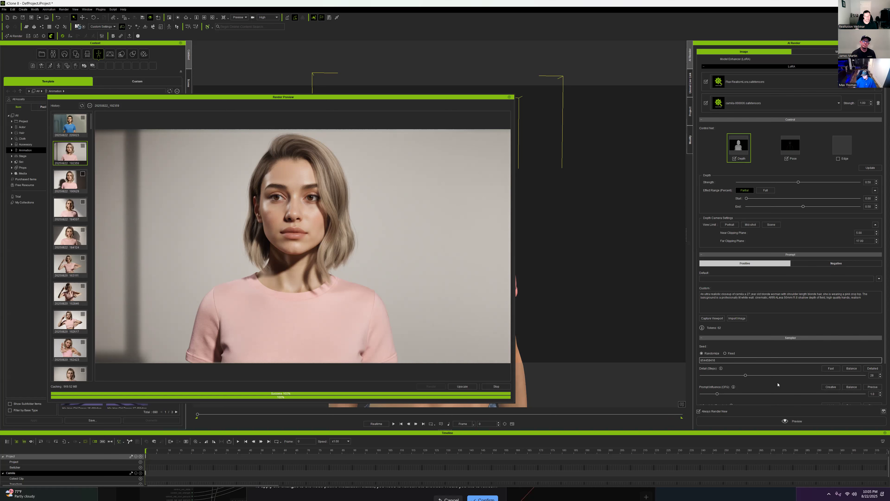
{"action": "scroll", "coordinate": [778, 385], "scroll_direction": "down", "scroll_amount": 2}
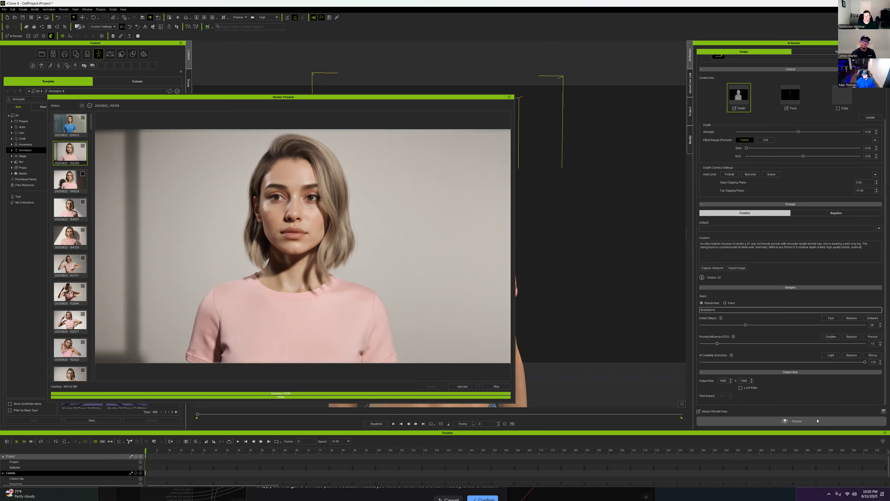
Start the AI Render preview with the new prompt and bring RunComfy's Chrome window forward
{"action": "left_click", "coordinate": [805, 420]}
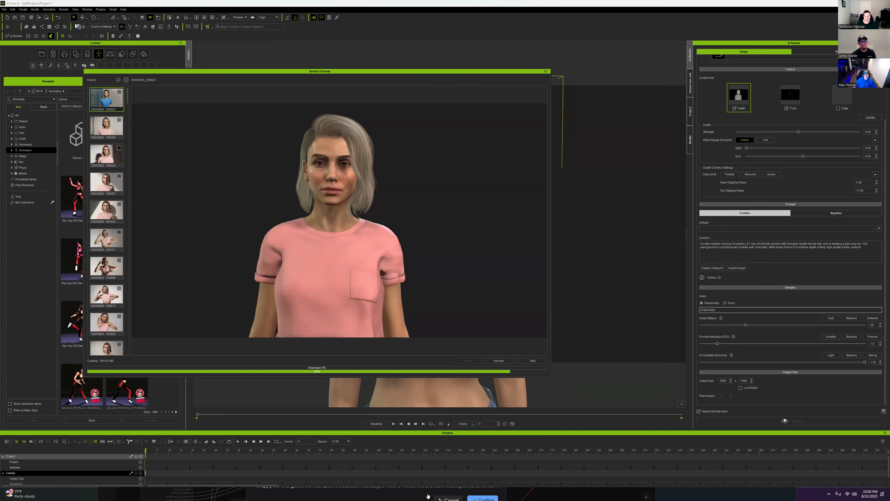
{"action": "left_click", "coordinate": [382, 496]}
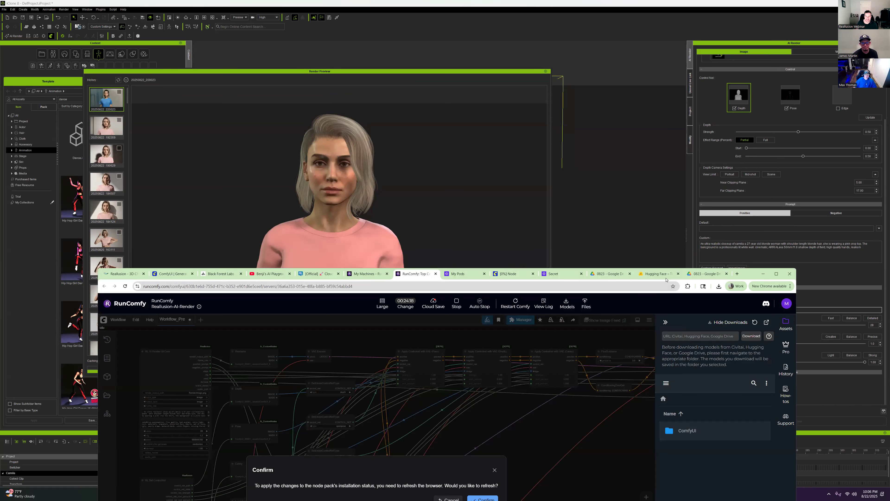
Confirm the page refresh and zoom around the reloaded Reallusion-AI-Render workflow graph
{"action": "left_click_drag", "start_coordinate": [732, 271], "coordinate": [694, 100]}
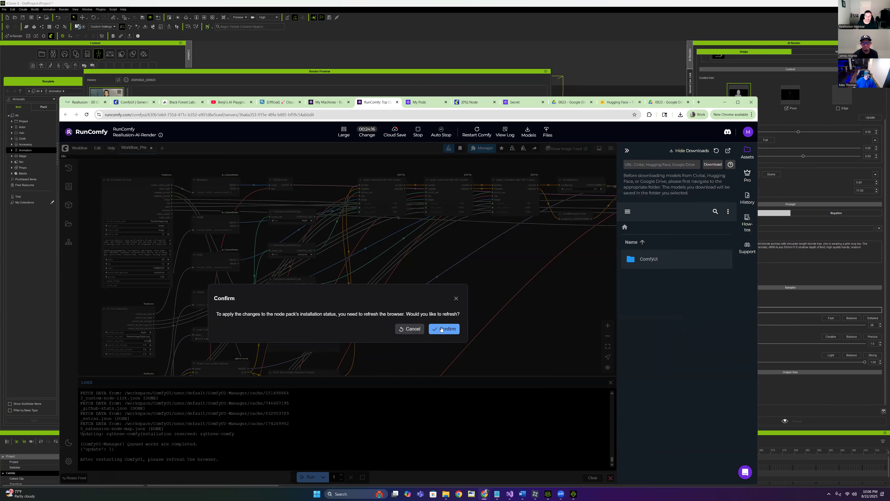
{"action": "left_click", "coordinate": [443, 328]}
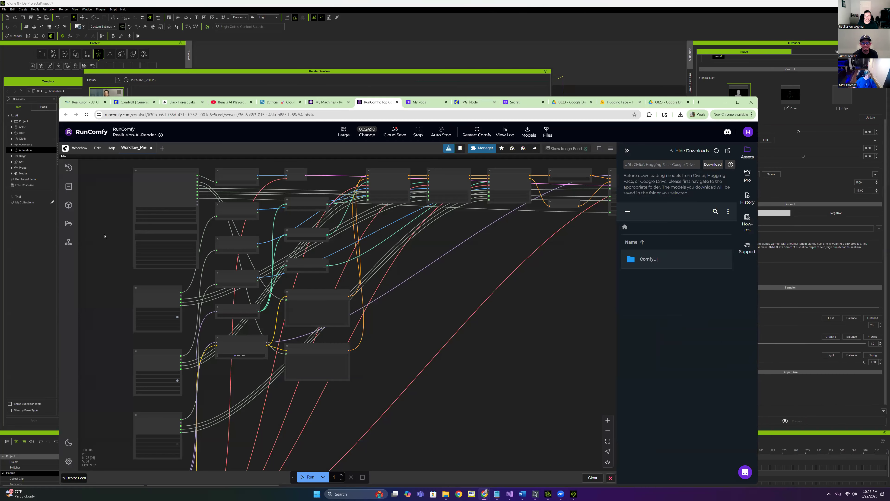
{"action": "scroll", "coordinate": [204, 250], "scroll_direction": "up", "scroll_amount": 5}
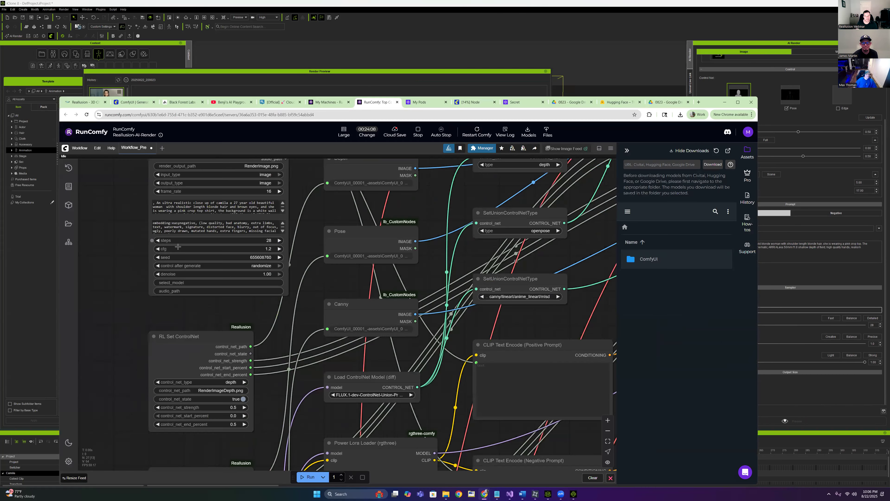
{"action": "scroll", "coordinate": [204, 249], "scroll_direction": "down", "scroll_amount": 4}
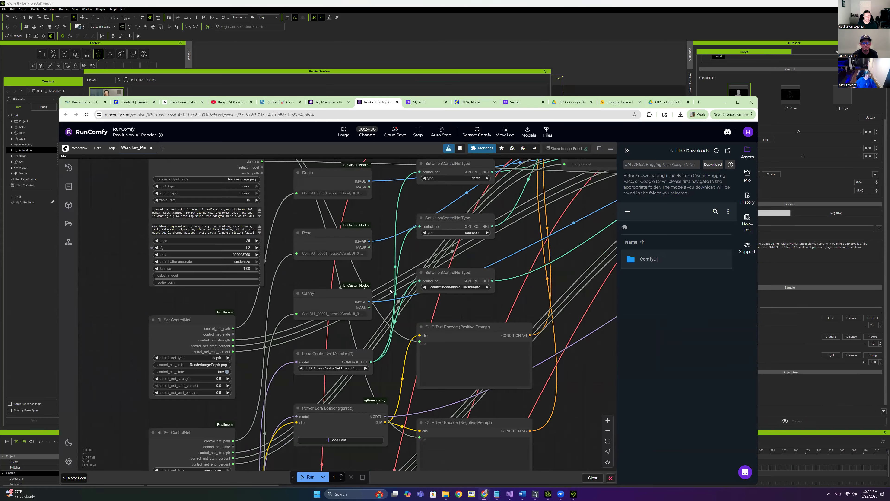
{"action": "scroll", "coordinate": [427, 327], "scroll_direction": "down", "scroll_amount": 3}
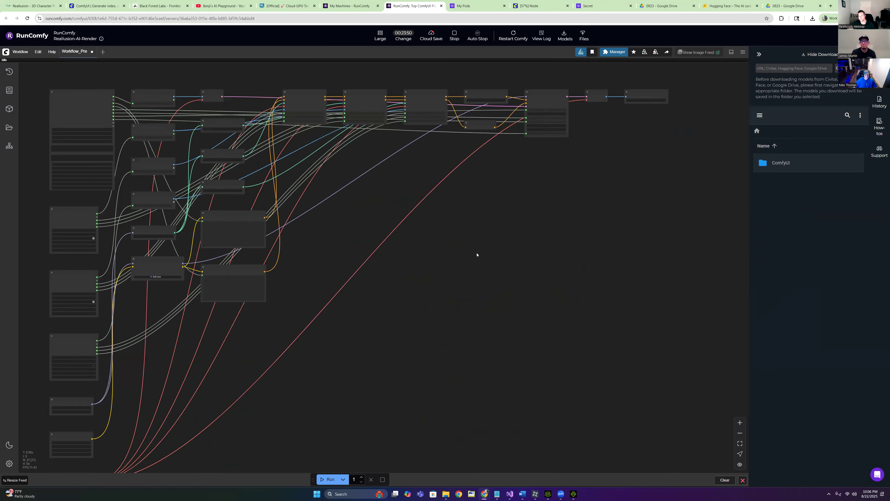
Zoom and pan the graph to the Load ControlNet Model node and view its model list
{"action": "scroll", "coordinate": [477, 255], "scroll_direction": "up", "scroll_amount": 5}
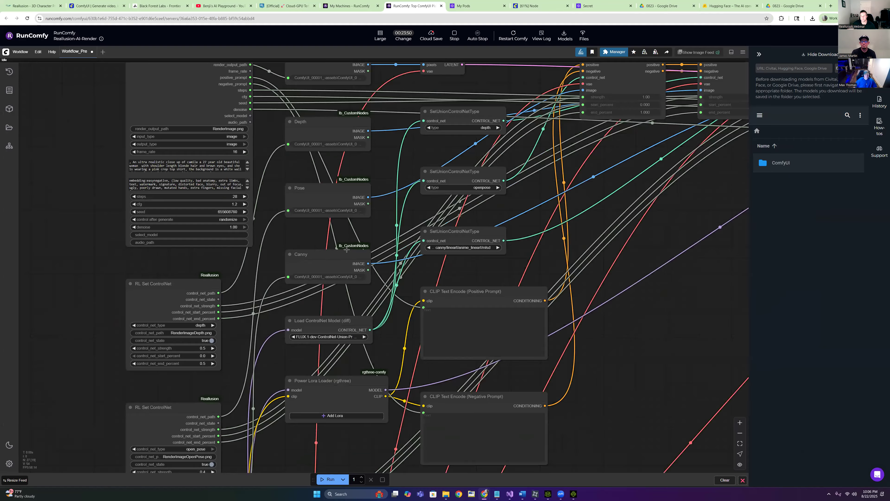
{"action": "scroll", "coordinate": [459, 247], "scroll_direction": "down", "scroll_amount": 3}
{"action": "left_click_drag", "start_coordinate": [459, 247], "coordinate": [585, 210]}
{"action": "scroll", "coordinate": [274, 277], "scroll_direction": "up", "scroll_amount": 2}
{"action": "scroll", "coordinate": [321, 279], "scroll_direction": "up", "scroll_amount": 2}
{"action": "left_click", "coordinate": [321, 280]}
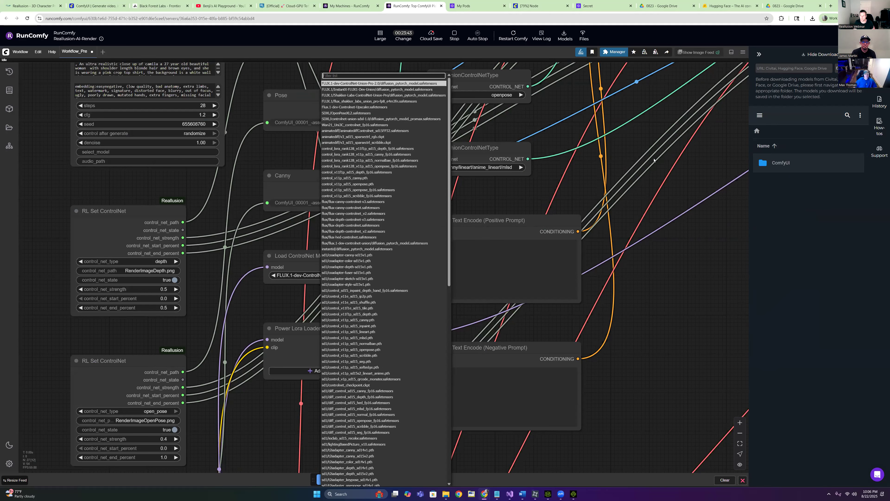
{"action": "scroll", "coordinate": [561, 308], "scroll_direction": "down", "scroll_amount": 3}
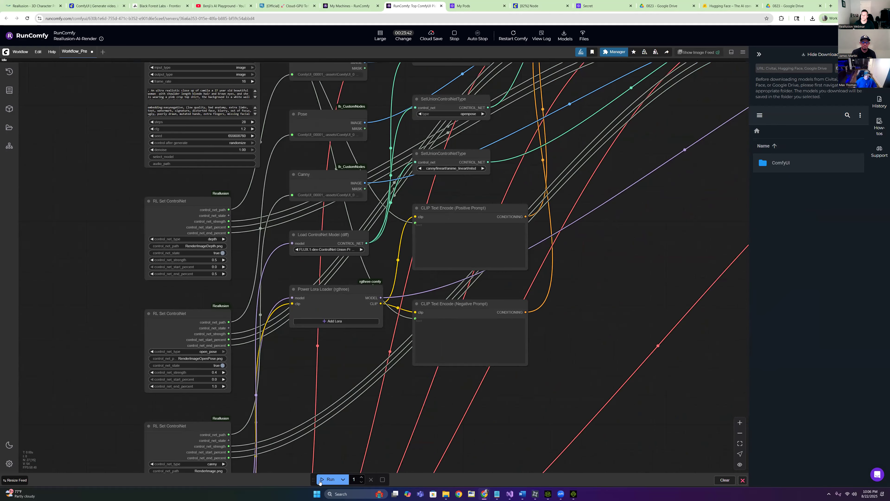
{"action": "left_click_drag", "start_coordinate": [550, 306], "coordinate": [500, 413]}
{"action": "left_click_drag", "start_coordinate": [251, 308], "coordinate": [244, 297]}
{"action": "scroll", "coordinate": [264, 323], "scroll_direction": "up", "scroll_amount": 4}
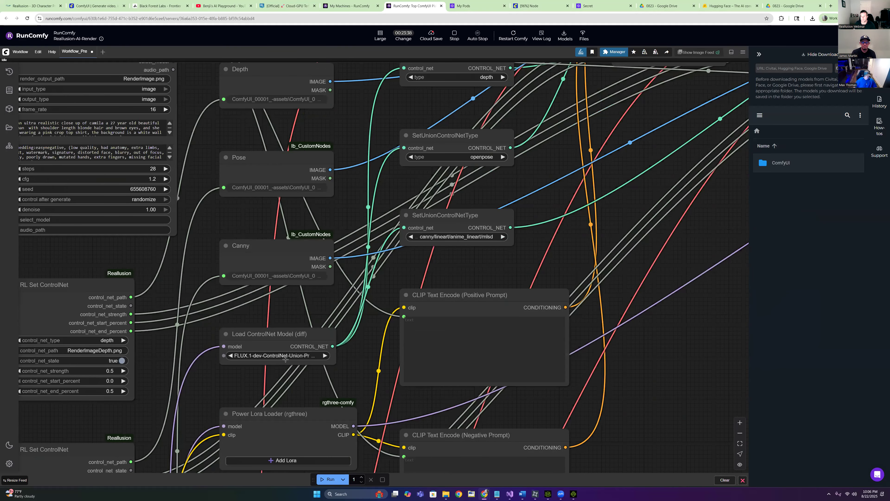
Filter the models for 'Flux', choose the FLUX.1-dev ControlNet Union model, and save the workflow
{"action": "left_click", "coordinate": [287, 356]}
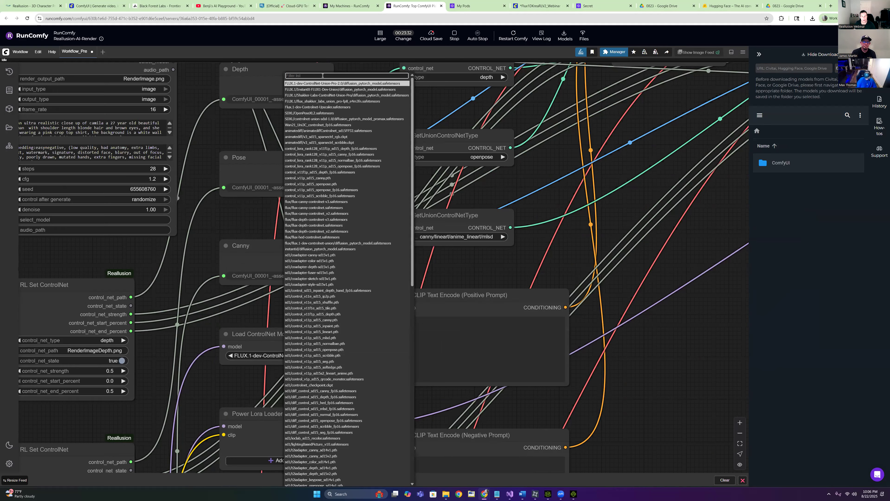
{"action": "type", "text": "Flux"}
{"action": "key", "text": "BackSpace"}
{"action": "left_click", "coordinate": [310, 366]}
{"action": "scroll", "coordinate": [198, 226], "scroll_direction": "down", "scroll_amount": 5}
{"action": "key", "text": "ctrl+s"}
{"action": "left_click", "coordinate": [399, 252]}
{"action": "left_click_drag", "start_coordinate": [72, 127], "coordinate": [91, 168]}
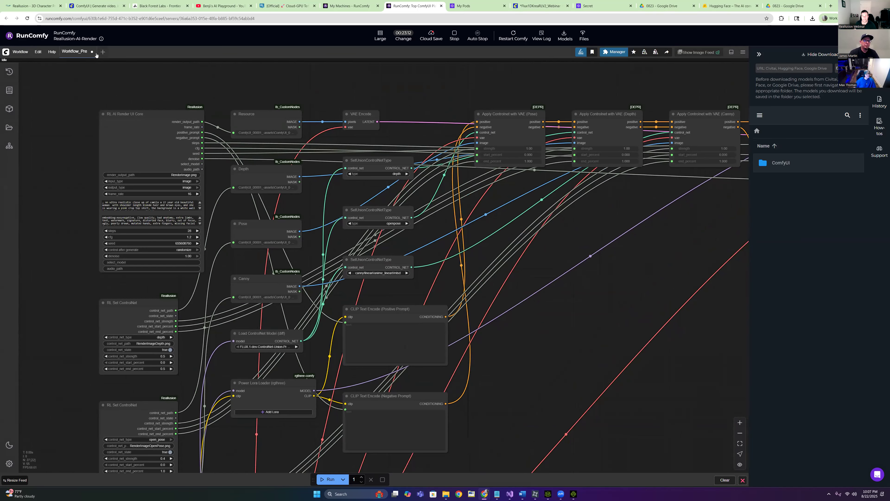
{"action": "left_click_drag", "start_coordinate": [80, 85], "coordinate": [48, 55]}
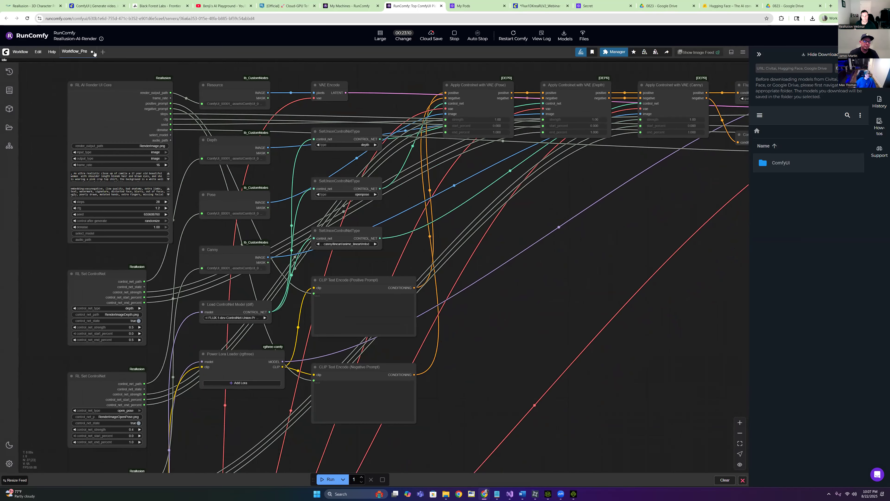
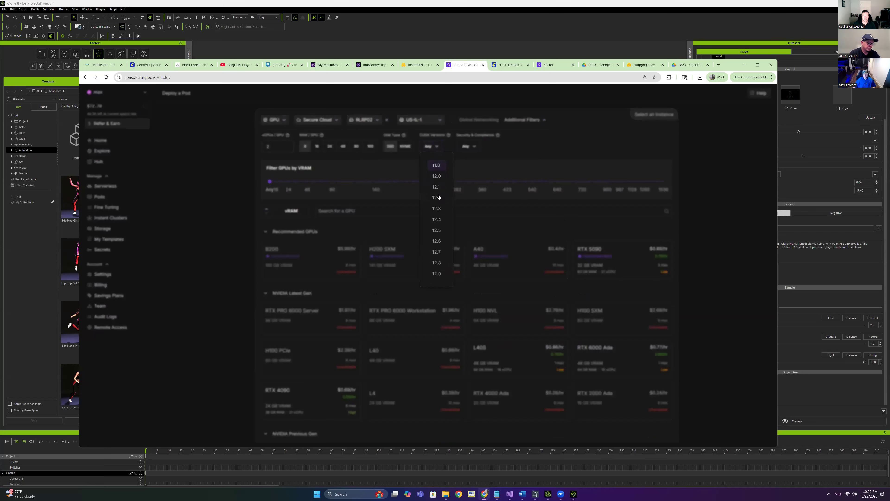
Filter the GPUs to CUDA 12.8, select the RTX 4090, and start a pod template search
{"action": "left_click", "coordinate": [436, 262]}
{"action": "left_click", "coordinate": [564, 165]}
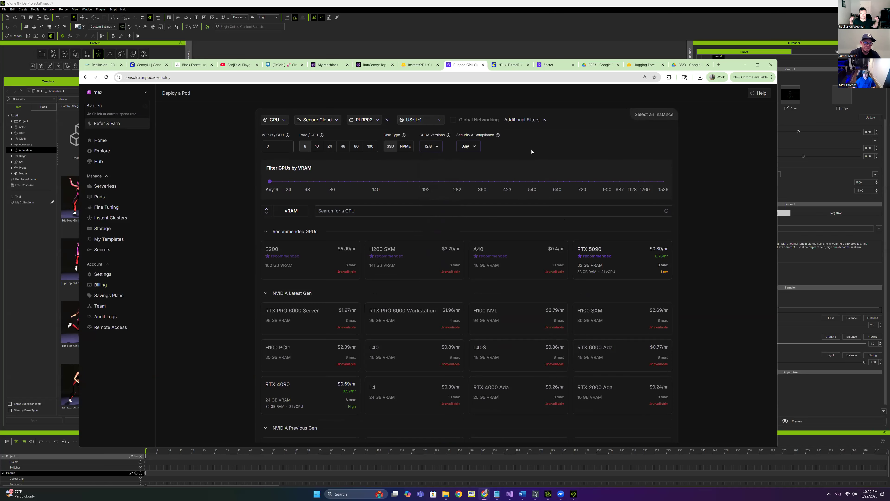
{"action": "left_click", "coordinate": [310, 396]}
{"action": "left_click", "coordinate": [648, 196]}
{"action": "left_click", "coordinate": [402, 152]}
Search templates for 'Reallusion' and pick ComfyUI for Reallusion AI Render
{"action": "type", "text": "Re"}
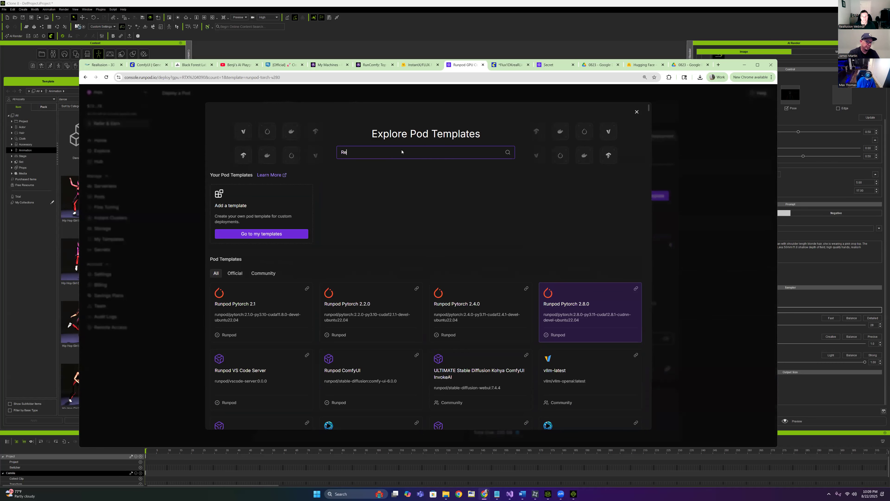
{"action": "type", "text": "allusion"}
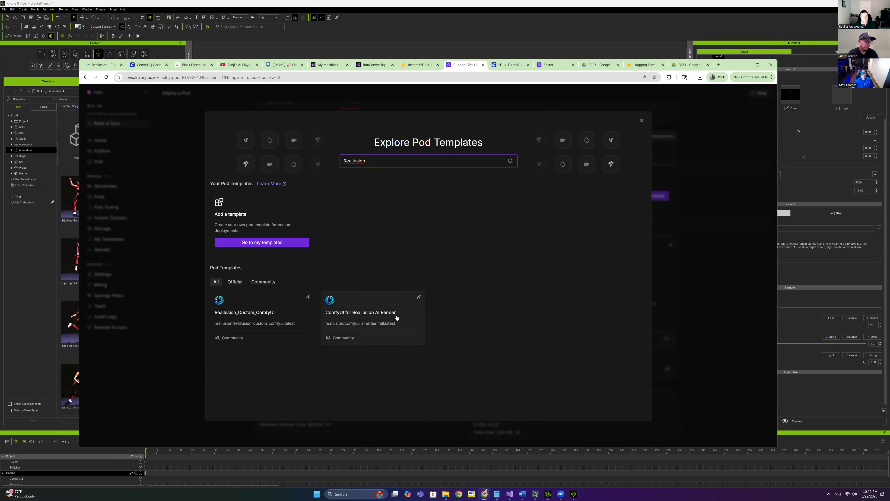
{"action": "left_click", "coordinate": [362, 313]}
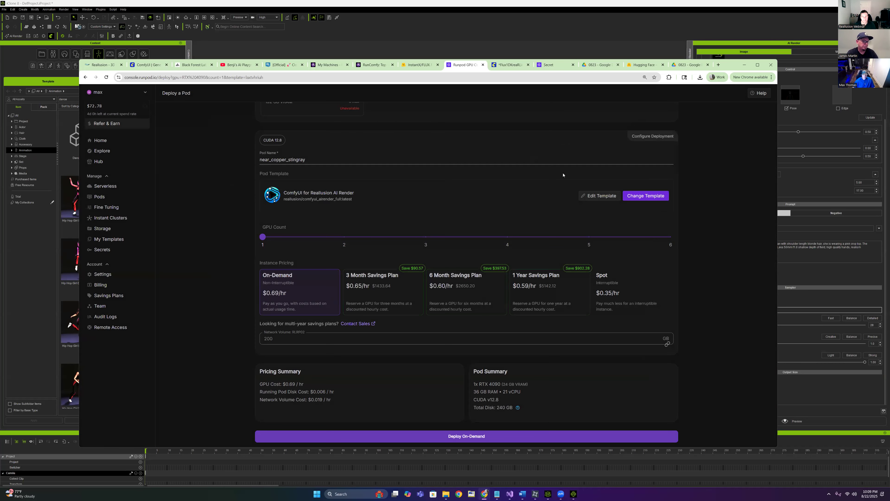
{"action": "scroll", "coordinate": [231, 182], "scroll_direction": "down", "scroll_amount": 1}
{"action": "scroll", "coordinate": [230, 197], "scroll_direction": "up", "scroll_amount": 10}
{"action": "scroll", "coordinate": [226, 205], "scroll_direction": "down", "scroll_amount": 9}
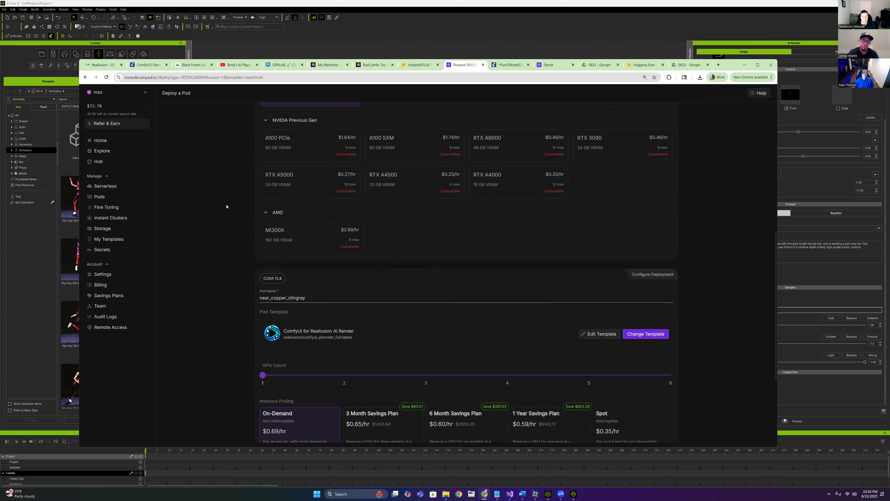
{"action": "scroll", "coordinate": [194, 260], "scroll_direction": "up", "scroll_amount": 3}
Rename the pod to RLRP03
{"action": "left_click", "coordinate": [310, 270]}
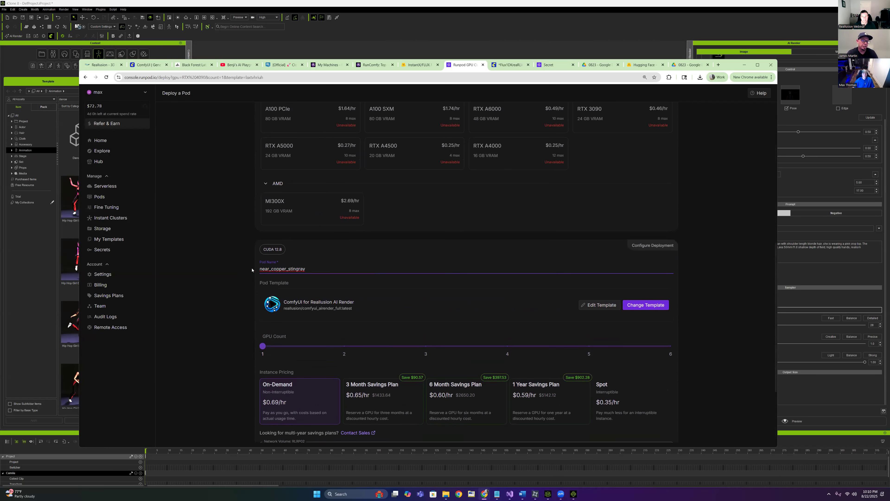
{"action": "left_click_drag", "start_coordinate": [309, 270], "coordinate": [219, 270]}
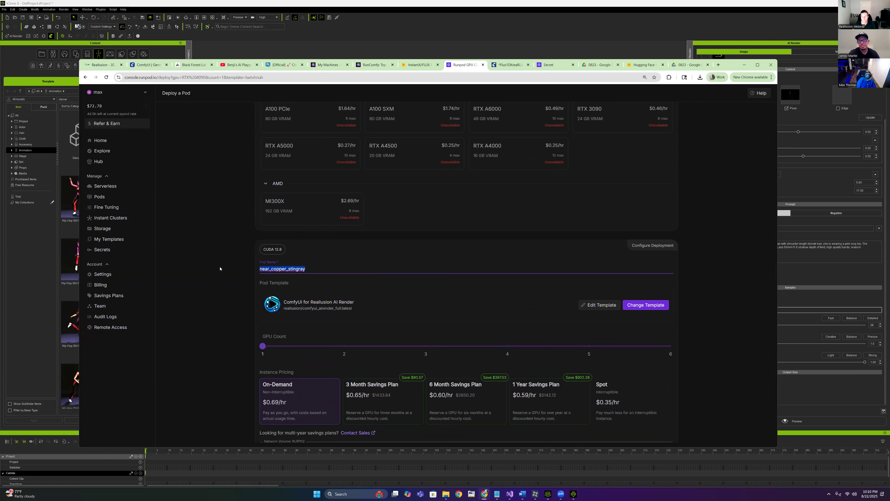
{"action": "type", "text": "RLRP"}
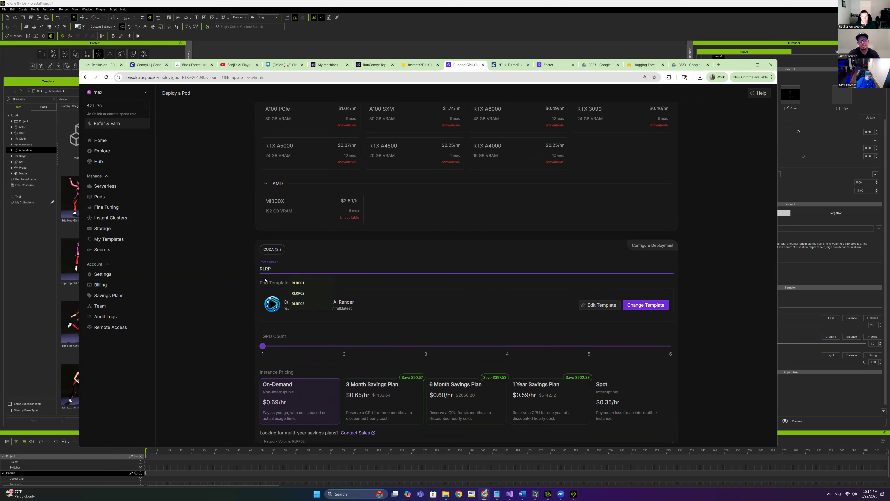
{"action": "left_click", "coordinate": [301, 304]}
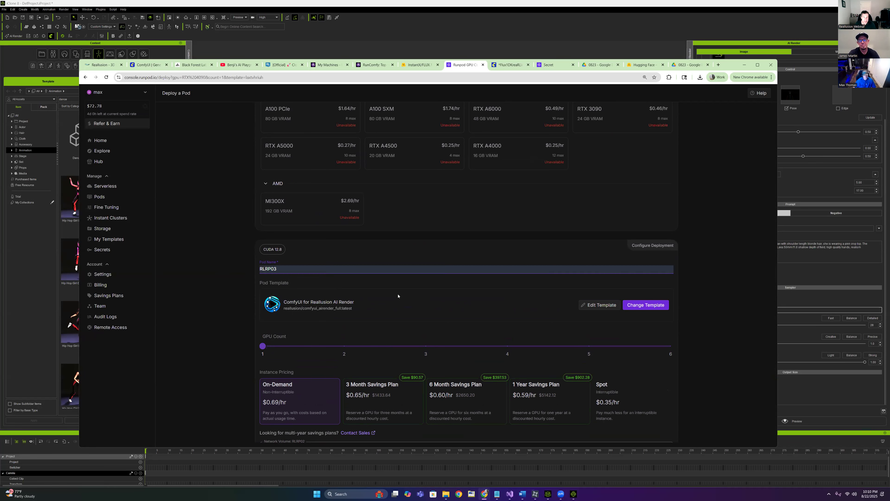
In the template overrides, set container disk to 100 GB and link HF_TOKEN to a stored secret
{"action": "left_click", "coordinate": [600, 305]}
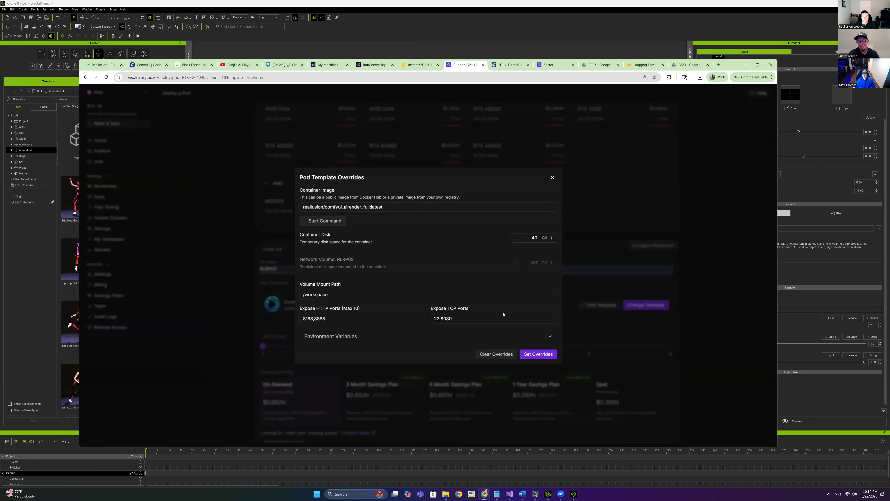
{"action": "double_click", "coordinate": [536, 239]}
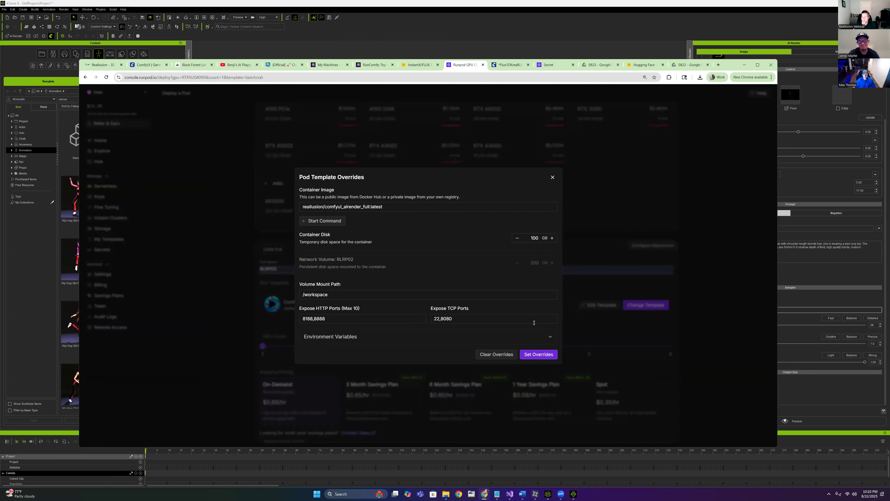
{"action": "left_click", "coordinate": [544, 336]}
{"action": "scroll", "coordinate": [533, 267], "scroll_direction": "down", "scroll_amount": 4}
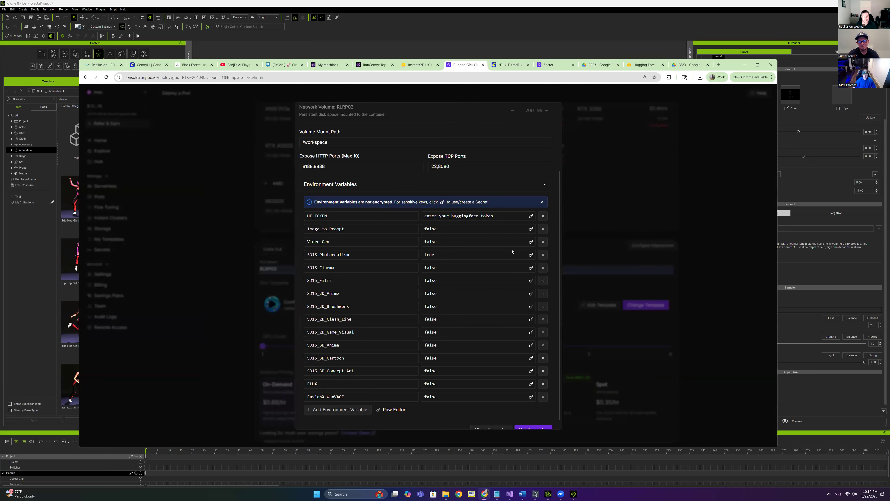
{"action": "left_click", "coordinate": [530, 218]}
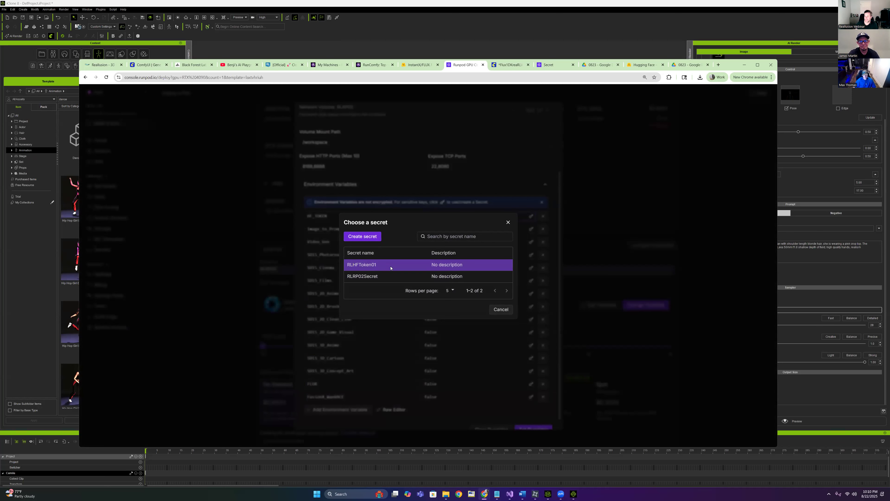
{"action": "left_click", "coordinate": [377, 277]}
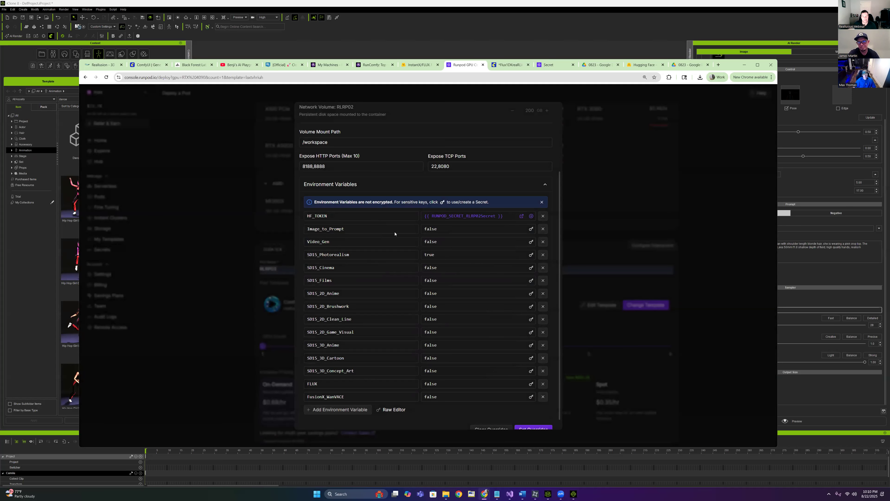
Set the FLUX variable to true and apply the template overrides
{"action": "double_click", "coordinate": [447, 387]}
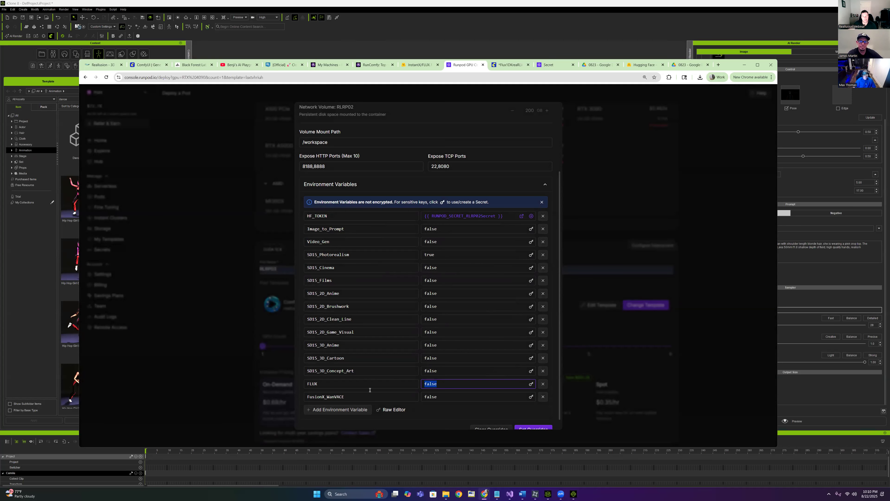
{"action": "type", "text": "true"}
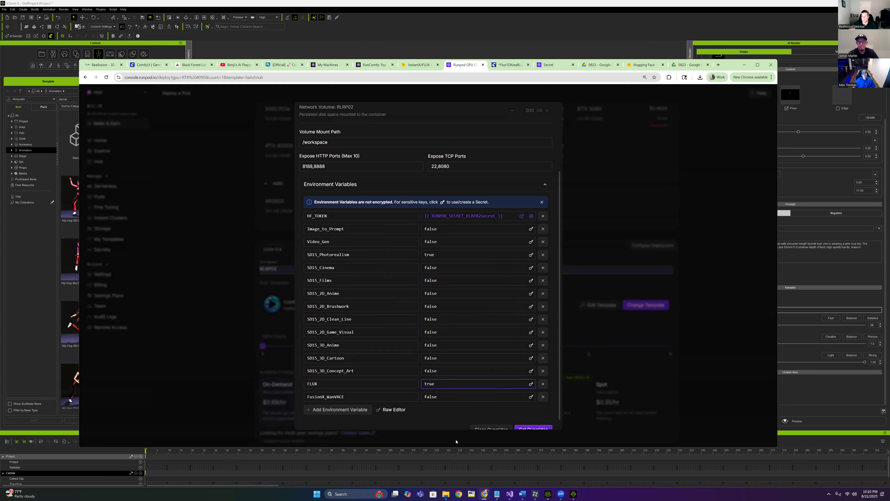
{"action": "left_click", "coordinate": [447, 398]}
{"action": "scroll", "coordinate": [514, 417], "scroll_direction": "down", "scroll_amount": 1}
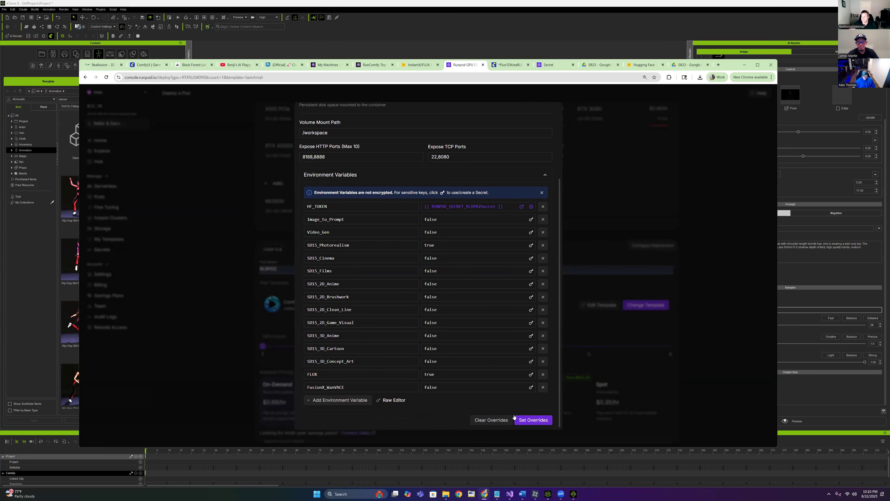
{"action": "left_click", "coordinate": [539, 423]}
{"action": "scroll", "coordinate": [637, 262], "scroll_direction": "down", "scroll_amount": 4}
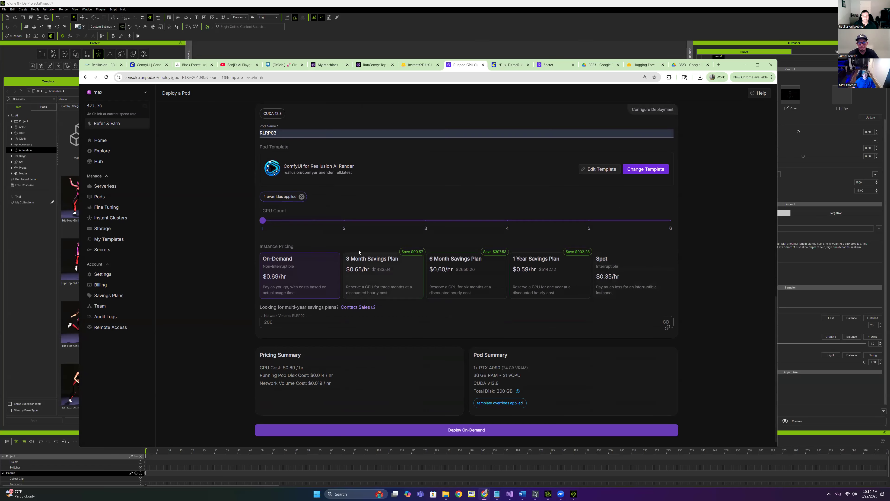
Deploy the RLRP03 pod on demand, open it in the pods list, then switch to RunComfy
{"action": "scroll", "coordinate": [410, 233], "scroll_direction": "up", "scroll_amount": 8}
{"action": "scroll", "coordinate": [728, 303], "scroll_direction": "down", "scroll_amount": 8}
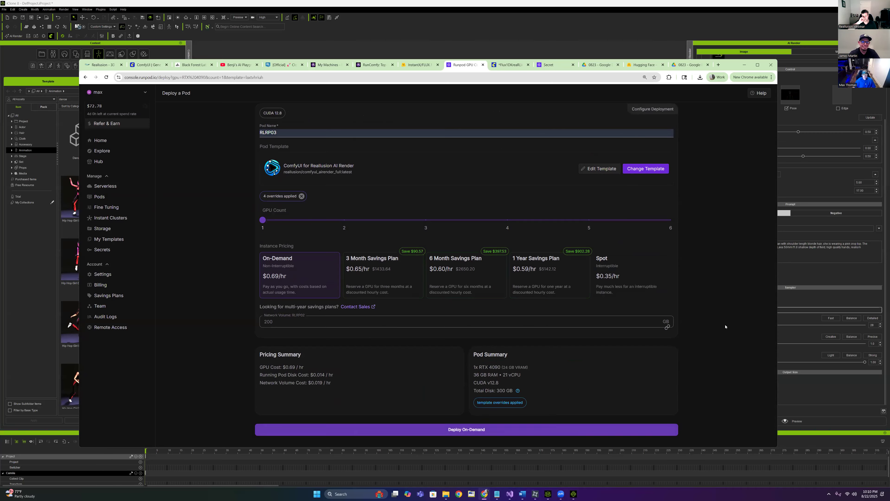
{"action": "scroll", "coordinate": [715, 331], "scroll_direction": "up", "scroll_amount": 8}
{"action": "scroll", "coordinate": [694, 327], "scroll_direction": "down", "scroll_amount": 7}
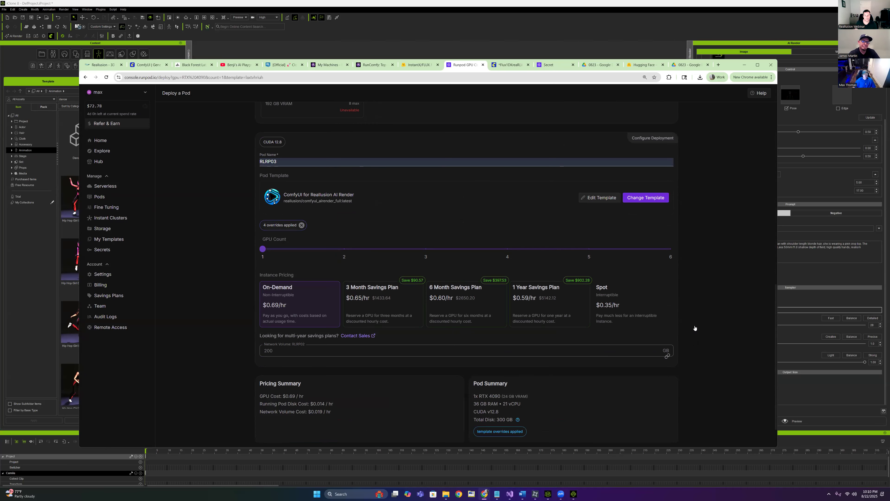
{"action": "scroll", "coordinate": [733, 323], "scroll_direction": "down", "scroll_amount": 1}
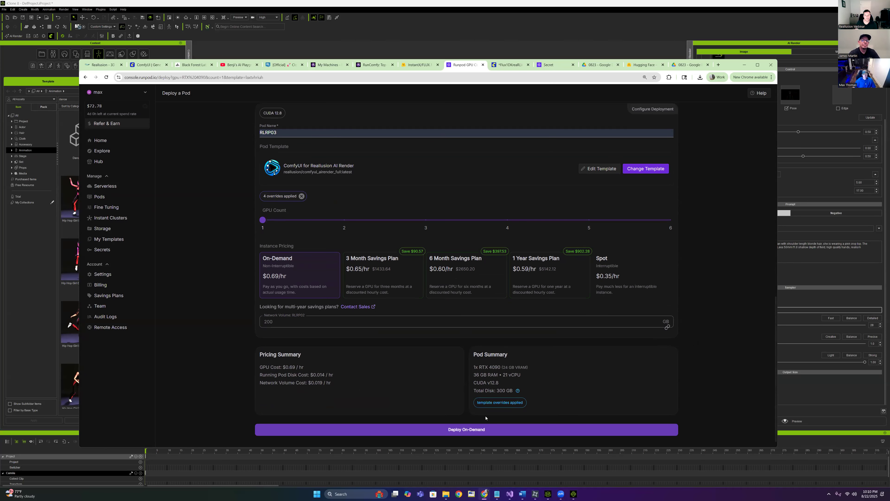
{"action": "scroll", "coordinate": [687, 283], "scroll_direction": "up", "scroll_amount": 8}
{"action": "scroll", "coordinate": [687, 279], "scroll_direction": "down", "scroll_amount": 9}
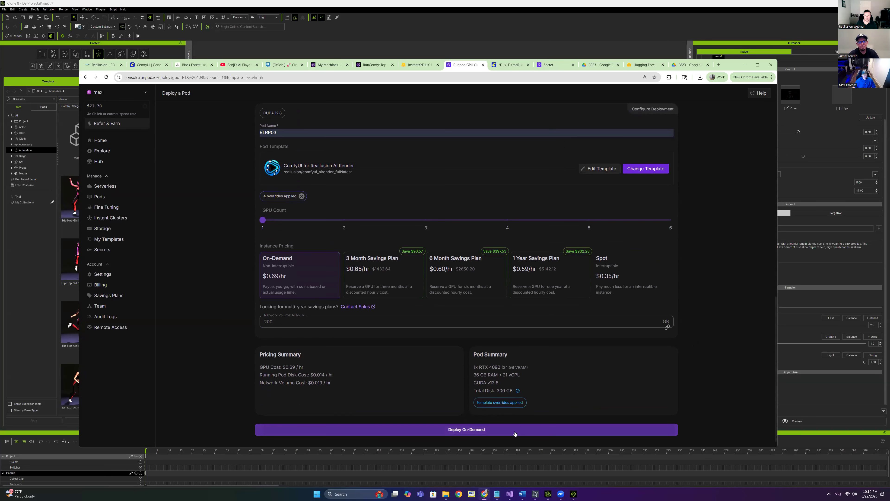
{"action": "left_click", "coordinate": [521, 432]}
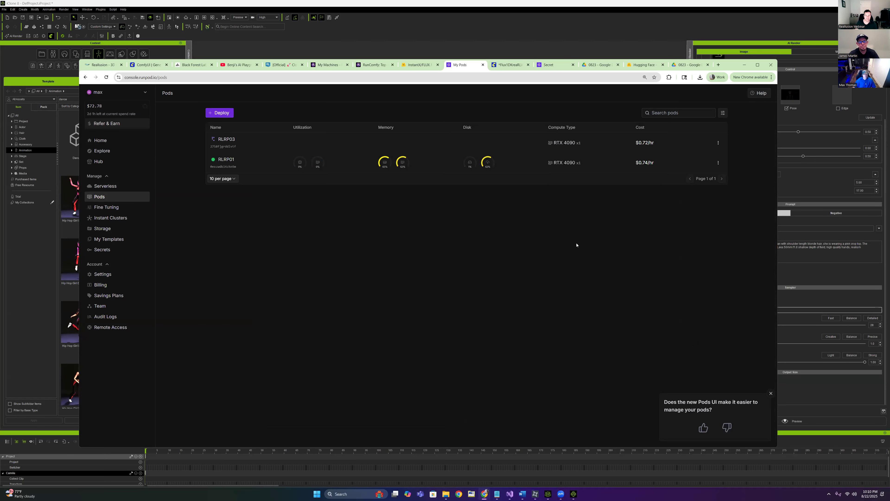
{"action": "left_click", "coordinate": [226, 141]}
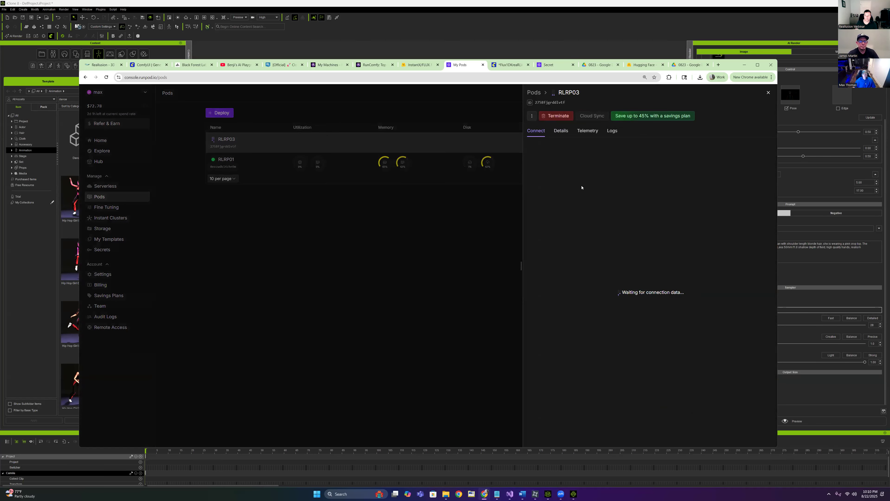
{"action": "left_click", "coordinate": [323, 68]}
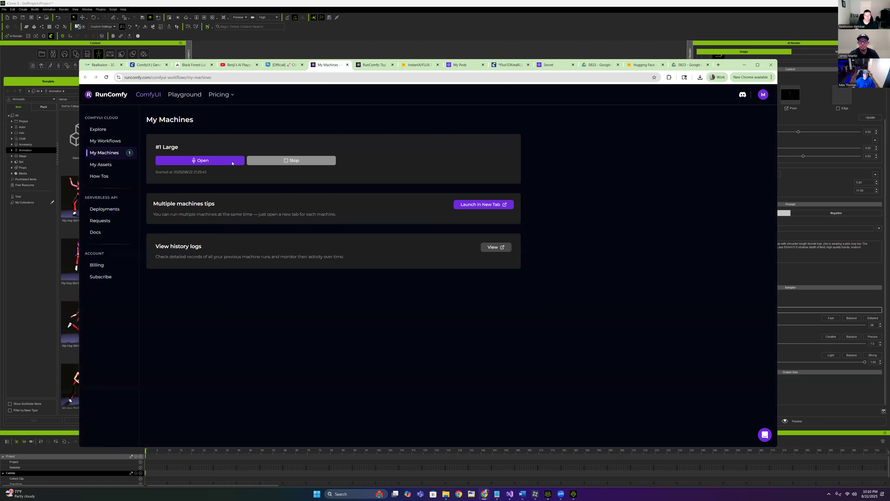
In RunComfy's ComfyUI, close the Flux1DKreaRLV2 workflow
{"action": "left_click", "coordinate": [373, 65]}
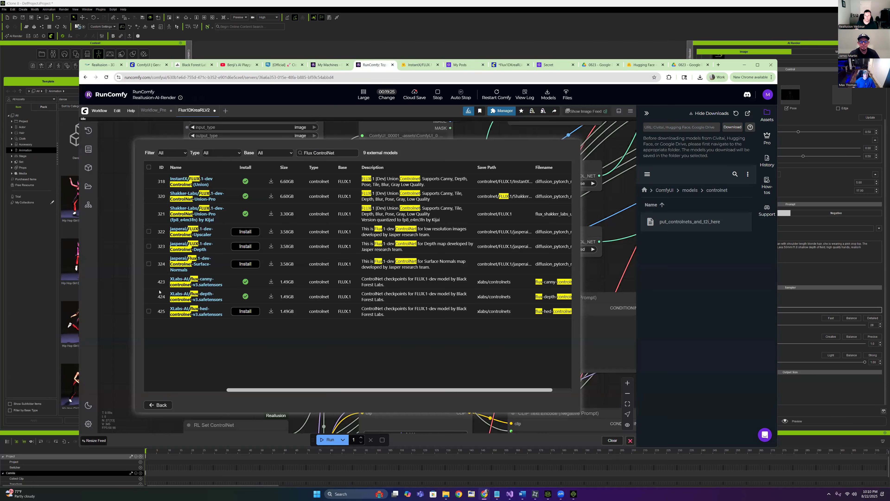
{"action": "left_click", "coordinate": [157, 405]}
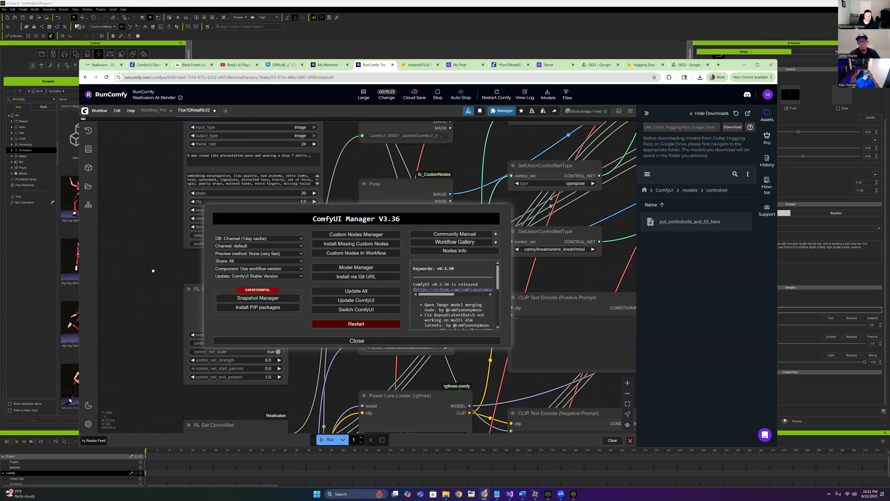
{"action": "left_click", "coordinate": [360, 338]}
{"action": "scroll", "coordinate": [375, 311], "scroll_direction": "down", "scroll_amount": 5}
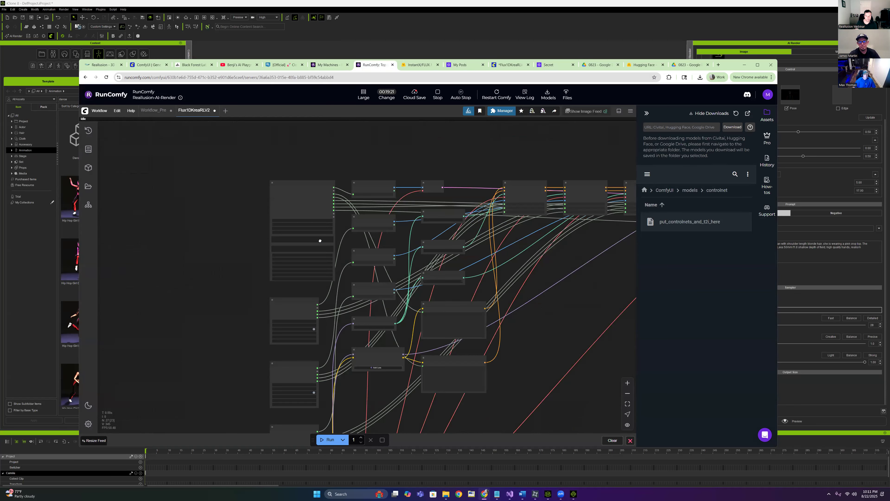
{"action": "left_click", "coordinate": [214, 111]}
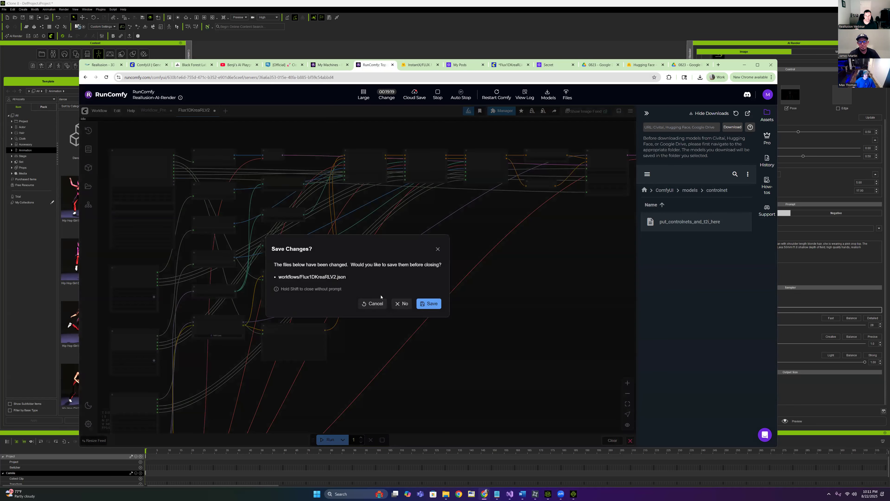
{"action": "left_click", "coordinate": [401, 303]}
{"action": "scroll", "coordinate": [521, 340], "scroll_direction": "down", "scroll_amount": 5}
Drag Flux1DevRLV1.json from the Webinar folder onto the canvas as a new workflow
{"action": "mouse_move", "coordinate": [446, 494]}
{"action": "left_click", "coordinate": [415, 453]}
{"action": "left_click", "coordinate": [617, 168]}
{"action": "scroll", "coordinate": [728, 221], "scroll_direction": "down", "scroll_amount": 3}
{"action": "scroll", "coordinate": [728, 222], "scroll_direction": "down", "scroll_amount": 4}
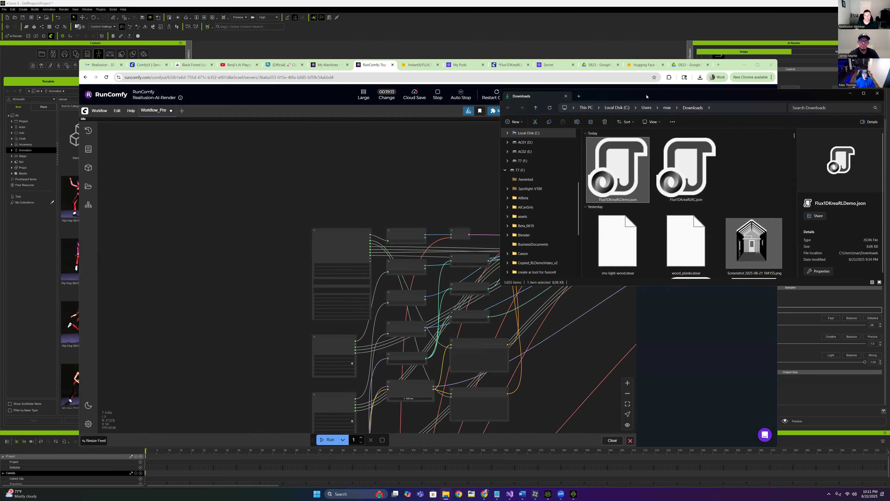
{"action": "left_click", "coordinate": [484, 493]}
{"action": "mouse_move", "coordinate": [446, 494]}
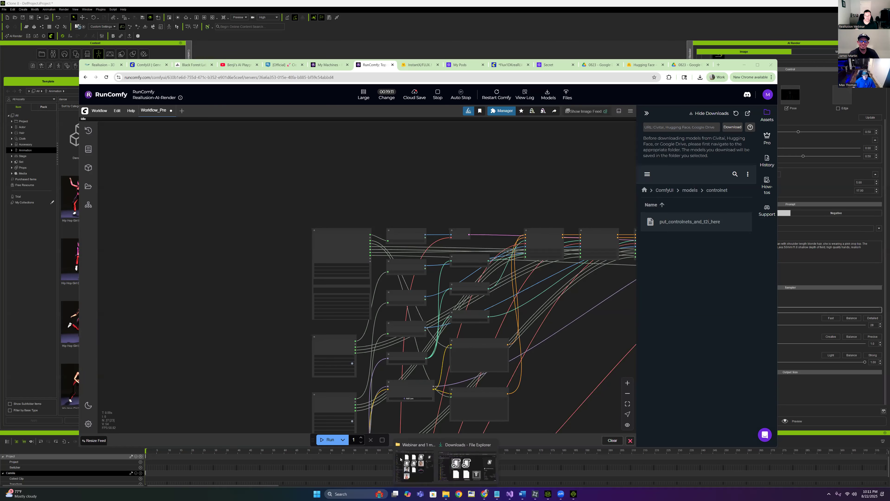
{"action": "left_click", "coordinate": [414, 463]}
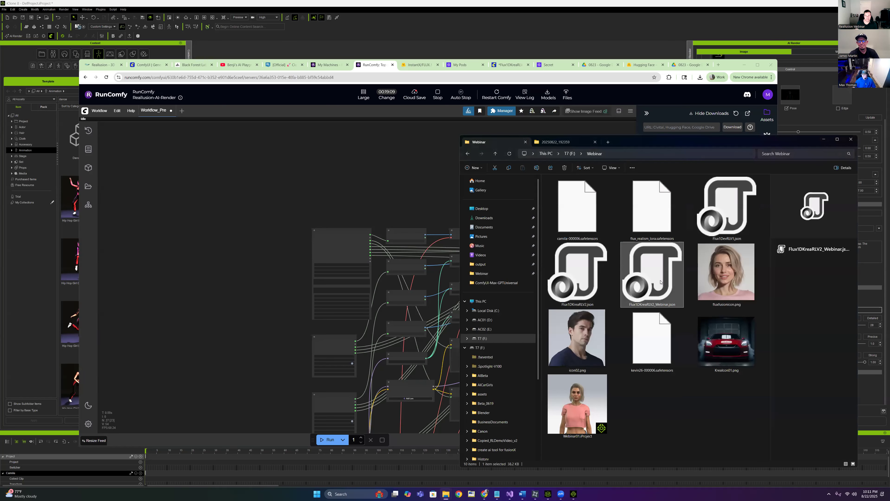
{"action": "left_click_drag", "start_coordinate": [716, 217], "coordinate": [280, 204]}
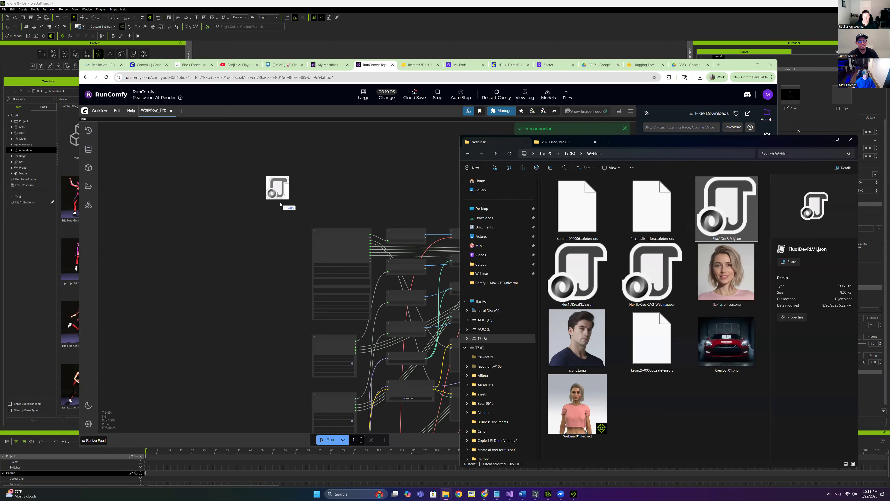
{"action": "left_click_drag", "start_coordinate": [289, 171], "coordinate": [294, 167]}
Close the Workflow_Pre workflow, discarding its unsaved changes
{"action": "scroll", "coordinate": [309, 219], "scroll_direction": "up", "scroll_amount": 6}
{"action": "left_click_drag", "start_coordinate": [346, 237], "coordinate": [297, 300]}
{"action": "left_click", "coordinate": [172, 110]}
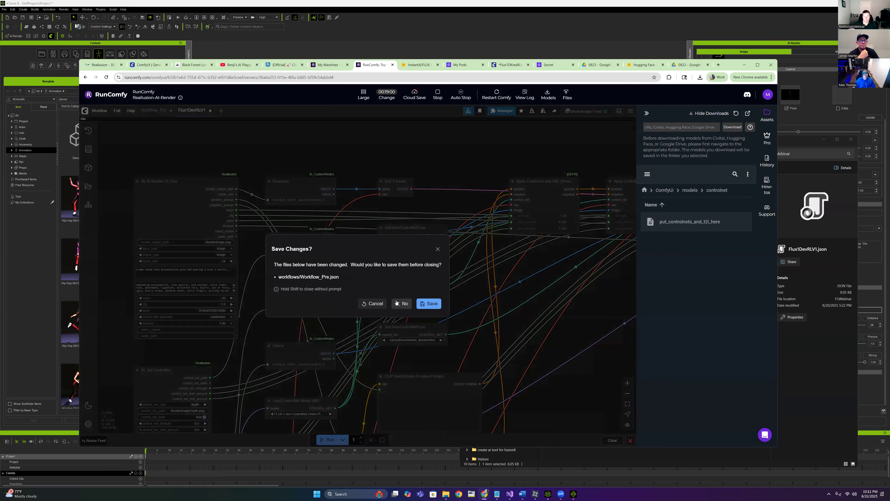
{"action": "left_click", "coordinate": [402, 303]}
Inspect the Lora, prompt, Load Diffusion Model and RL AI Render UI Core nodes, then minimise the browser
{"action": "left_click_drag", "start_coordinate": [257, 305], "coordinate": [310, 85]}
{"action": "scroll", "coordinate": [258, 235], "scroll_direction": "up", "scroll_amount": 1}
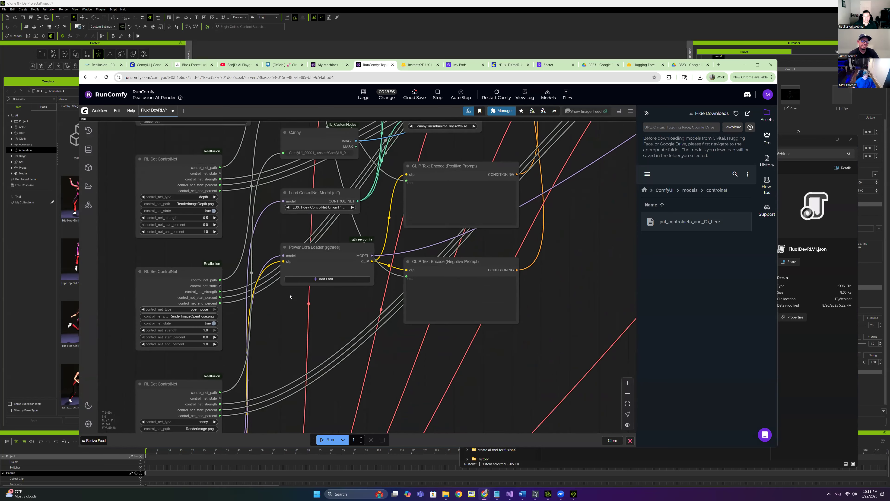
{"action": "left_click_drag", "start_coordinate": [289, 297], "coordinate": [291, 231]}
{"action": "left_click_drag", "start_coordinate": [253, 297], "coordinate": [273, 161]}
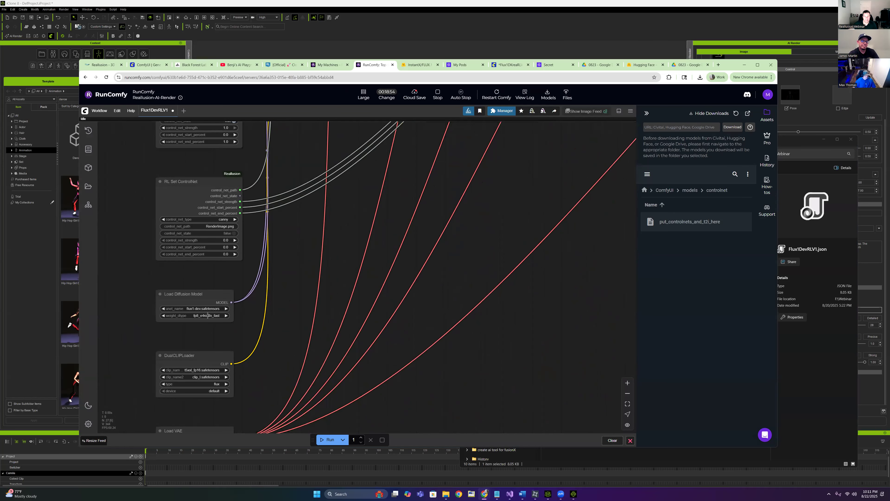
{"action": "left_click", "coordinate": [205, 309]}
{"action": "left_click", "coordinate": [439, 326]}
{"action": "left_click_drag", "start_coordinate": [426, 207], "coordinate": [402, 420]}
{"action": "left_click_drag", "start_coordinate": [361, 163], "coordinate": [356, 353]}
{"action": "scroll", "coordinate": [157, 126], "scroll_direction": "down", "scroll_amount": 4}
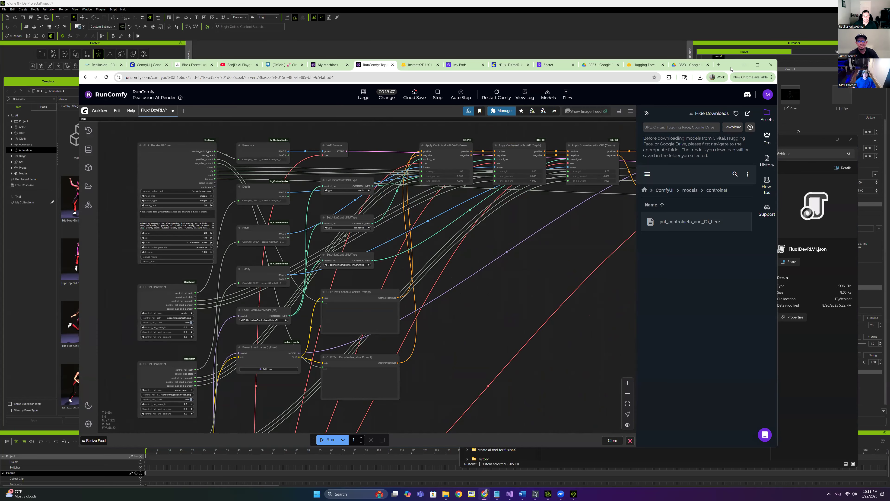
{"action": "left_click_drag", "start_coordinate": [731, 68], "coordinate": [781, 65]}
{"action": "left_click", "coordinate": [794, 62]}
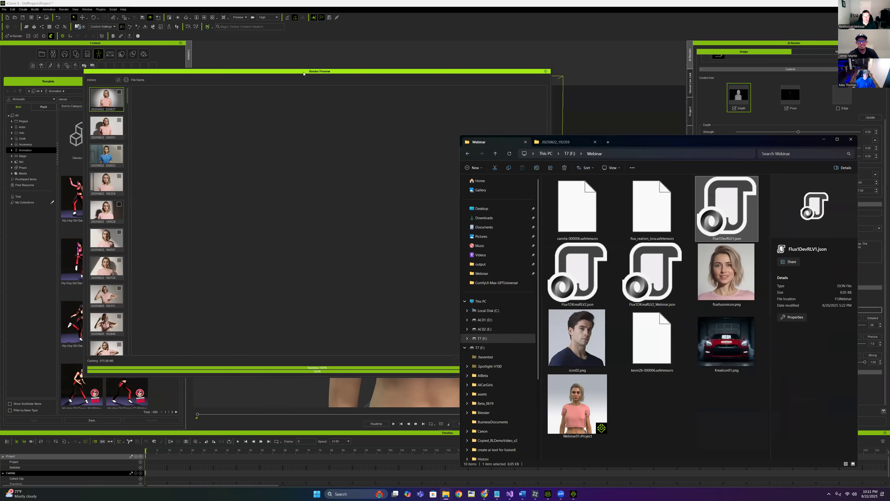
View render 20250822_220827 in Render Preview, close it, and disconnect from the current ComfyUI server
{"action": "left_click", "coordinate": [303, 72]}
{"action": "left_click", "coordinate": [111, 100]}
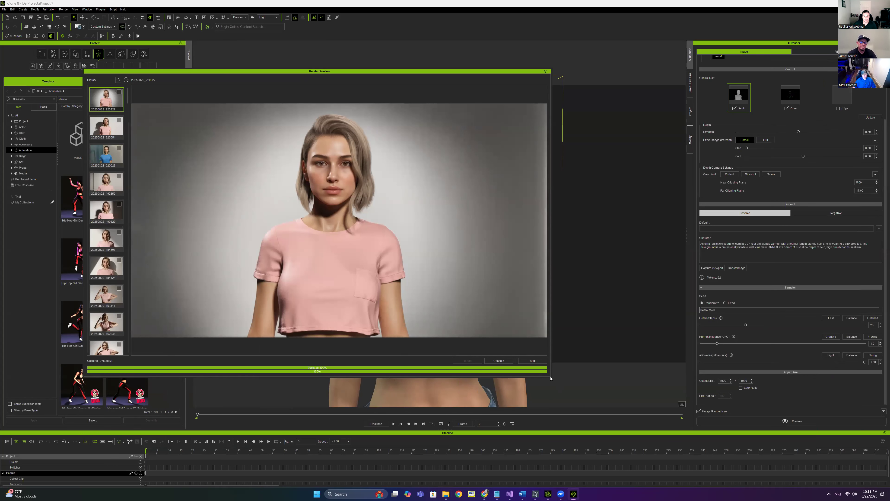
{"action": "mouse_move", "coordinate": [550, 377]}
{"action": "left_mouse_down"}
{"action": "mouse_move", "coordinate": [597, 389]}
{"action": "mouse_move", "coordinate": [559, 371]}
{"action": "left_mouse_up"}
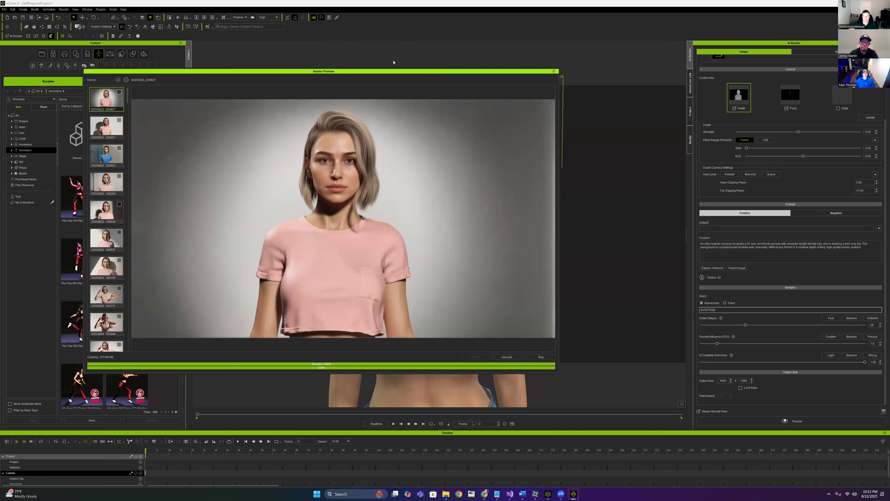
{"action": "left_click_drag", "start_coordinate": [445, 73], "coordinate": [449, 69]}
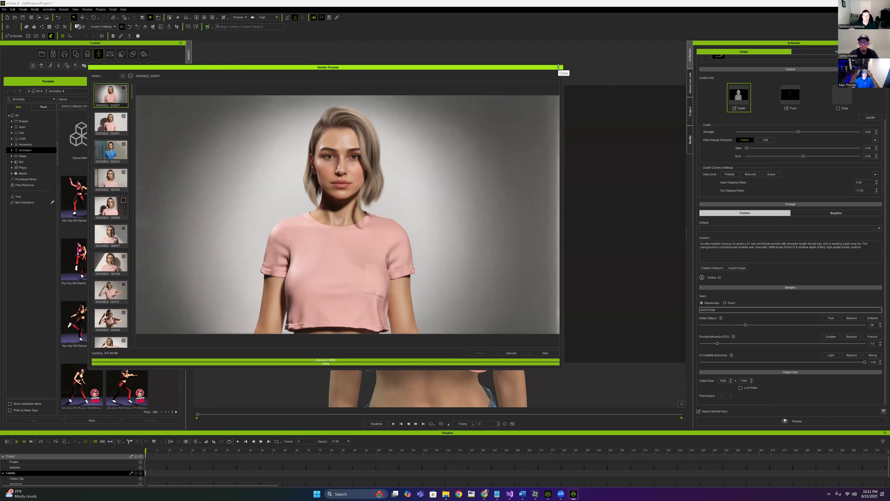
{"action": "left_click", "coordinate": [558, 66]}
{"action": "left_click", "coordinate": [43, 36]}
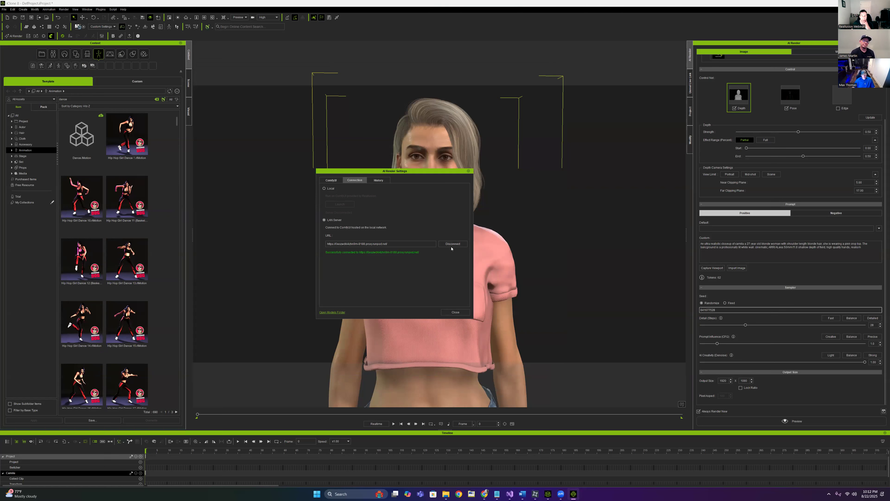
{"action": "left_click", "coordinate": [452, 245]}
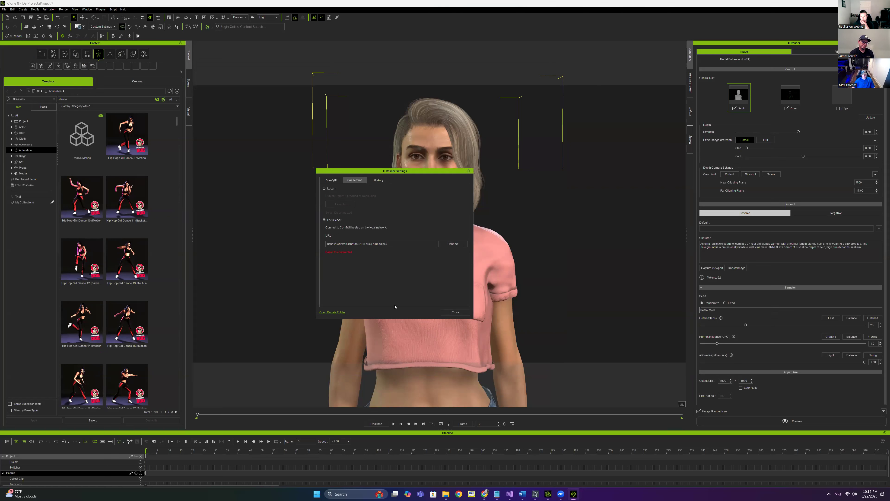
Replace the server URL with the RunComfy address copied from Notepad and connect
{"action": "key", "text": "ctrl+a"}
{"action": "key", "text": "BackSpace"}
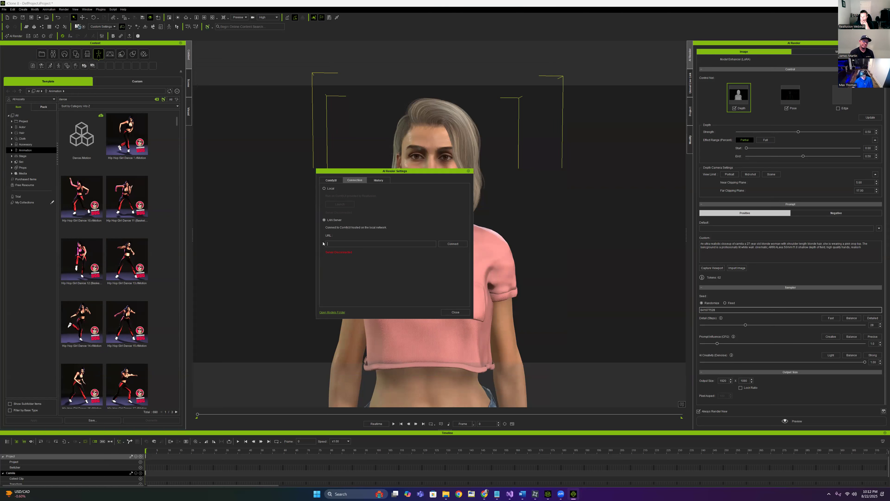
{"action": "mouse_move", "coordinate": [521, 495]}
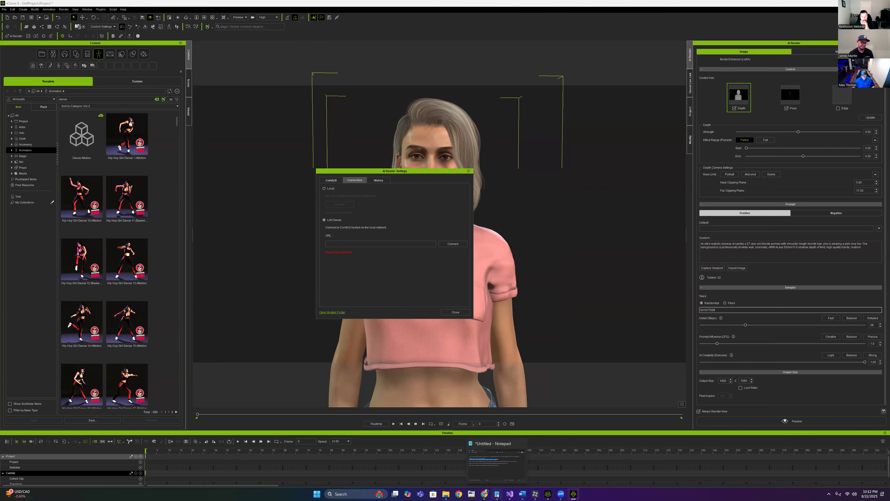
{"action": "left_click", "coordinate": [497, 494]}
{"action": "right_click", "coordinate": [598, 250]}
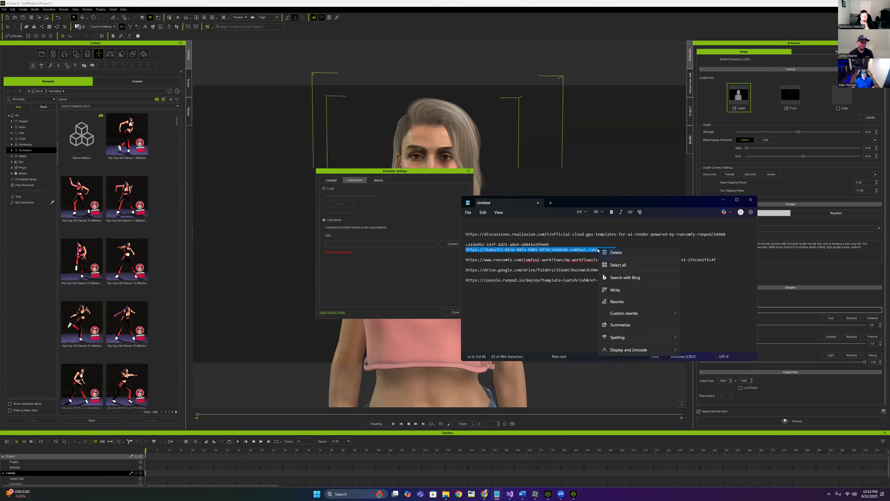
{"action": "left_click", "coordinate": [606, 279]}
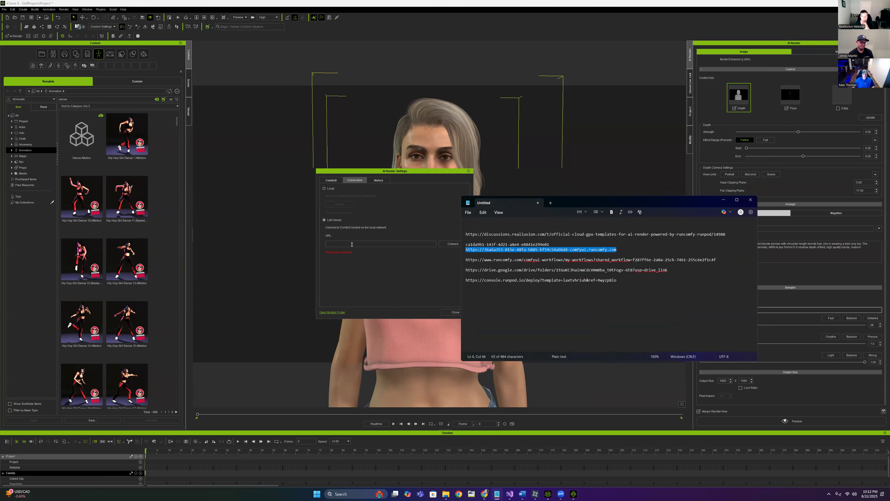
{"action": "left_click", "coordinate": [352, 244]}
{"action": "right_click", "coordinate": [353, 245]}
{"action": "left_click", "coordinate": [368, 270]}
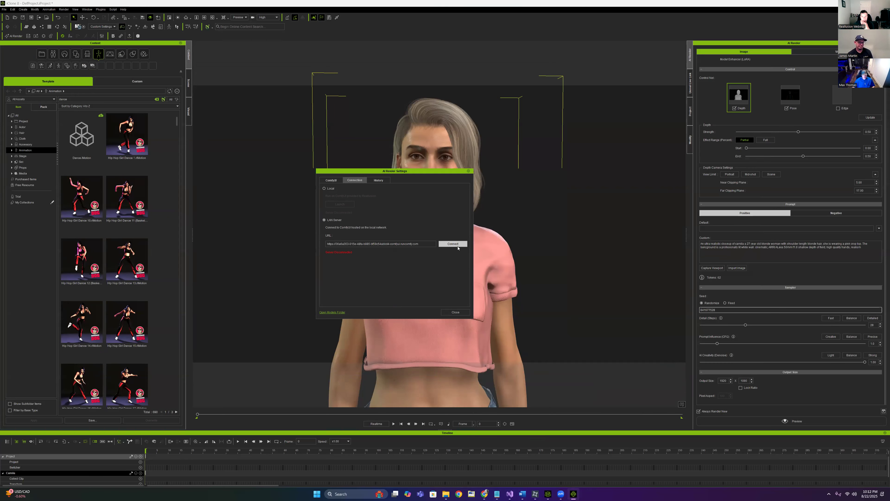
{"action": "left_click", "coordinate": [452, 243]}
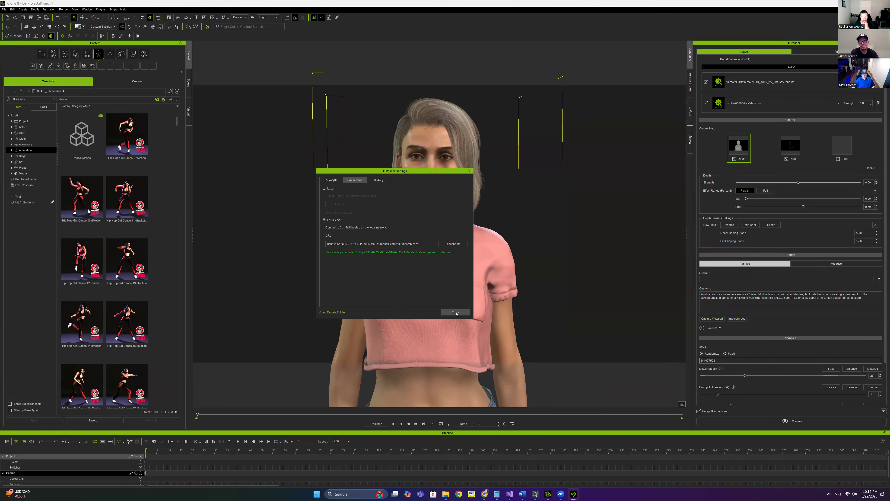
Replace the old LoRAs with two new slots, putting flux_realism_lora in the first
{"action": "left_click", "coordinate": [456, 312]}
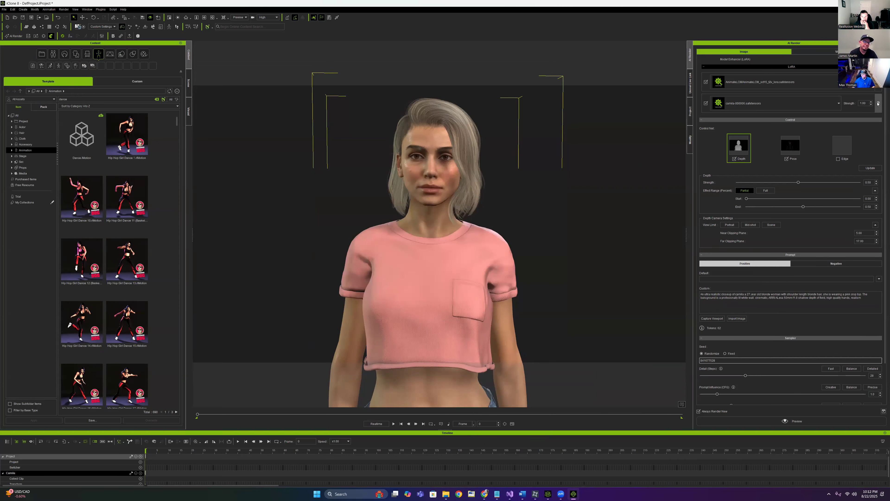
{"action": "left_click", "coordinate": [878, 104]}
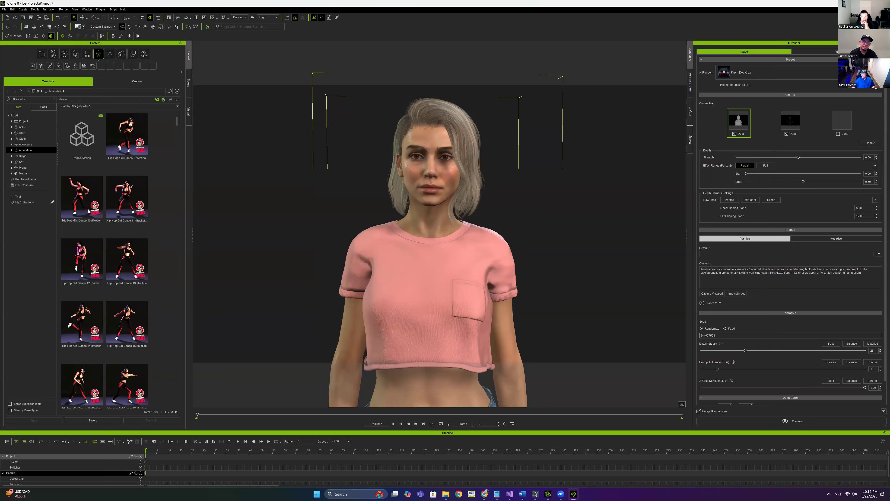
{"action": "left_click", "coordinate": [877, 87]}
{"action": "left_click", "coordinate": [876, 86]}
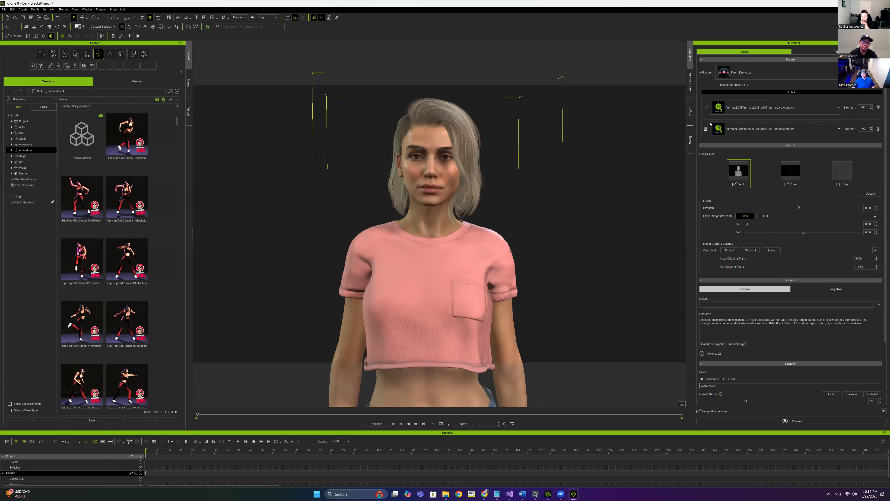
{"action": "left_click", "coordinate": [828, 109]}
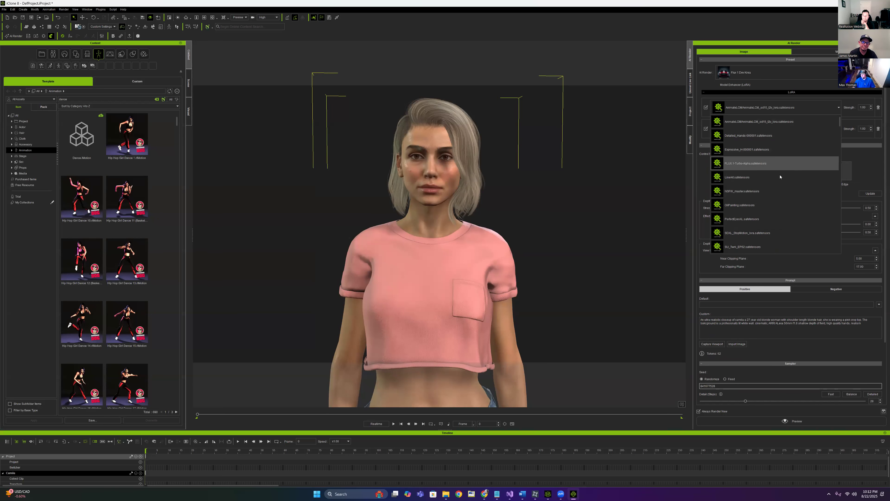
{"action": "scroll", "coordinate": [780, 177], "scroll_direction": "down", "scroll_amount": 5}
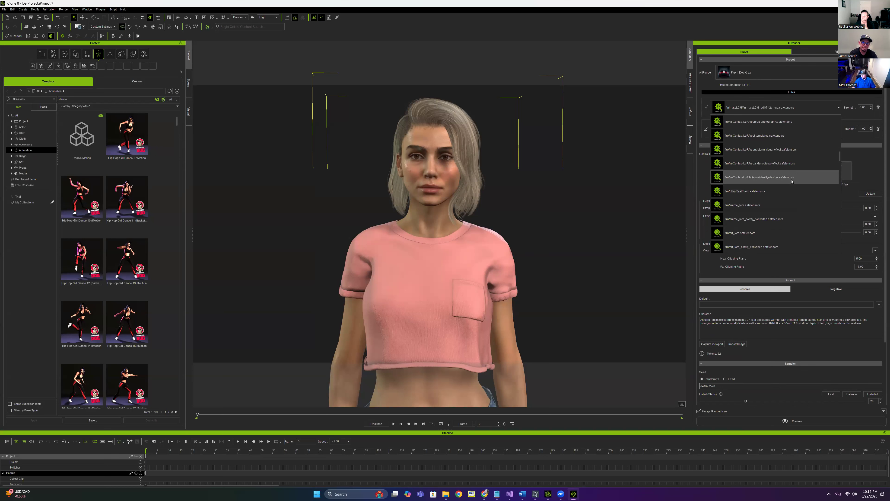
{"action": "scroll", "coordinate": [796, 211], "scroll_direction": "down", "scroll_amount": 5}
{"action": "scroll", "coordinate": [796, 210], "scroll_direction": "down", "scroll_amount": 3}
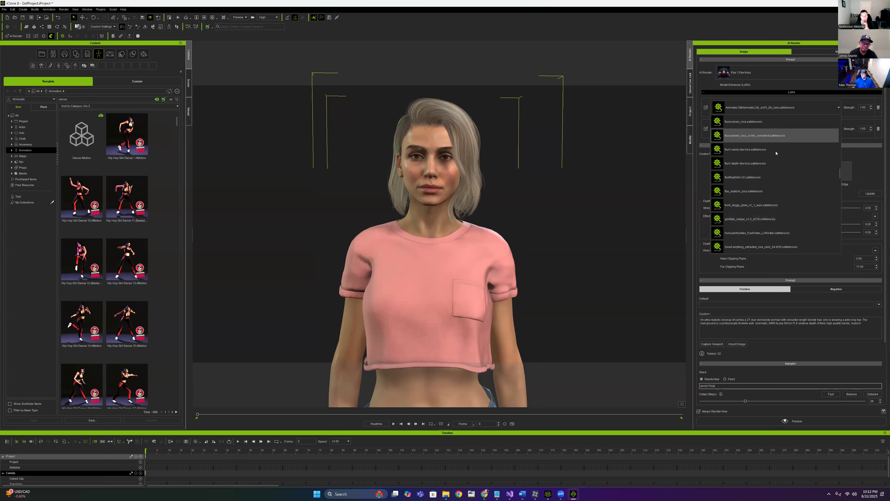
{"action": "left_click", "coordinate": [729, 190]}
Put camila-000006 in the second LoRA slot at strength 0.65 and select the custom prompt text
{"action": "left_click", "coordinate": [825, 130]}
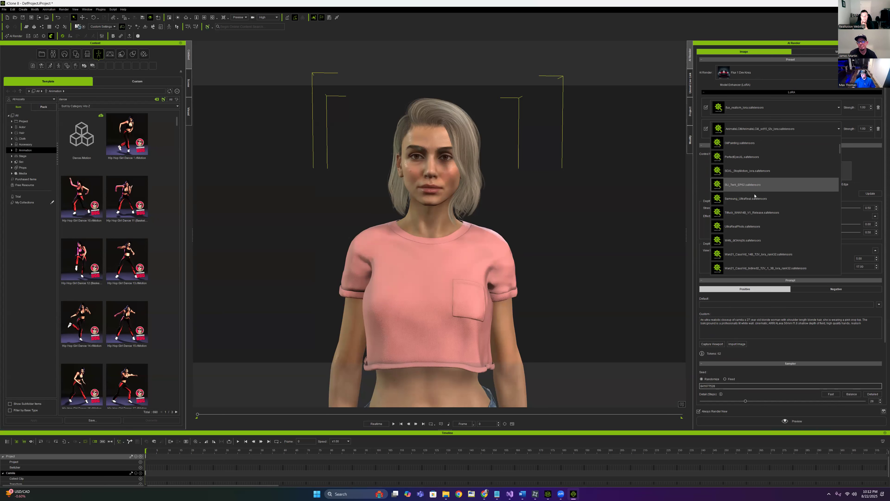
{"action": "scroll", "coordinate": [781, 198], "scroll_direction": "down", "scroll_amount": 4}
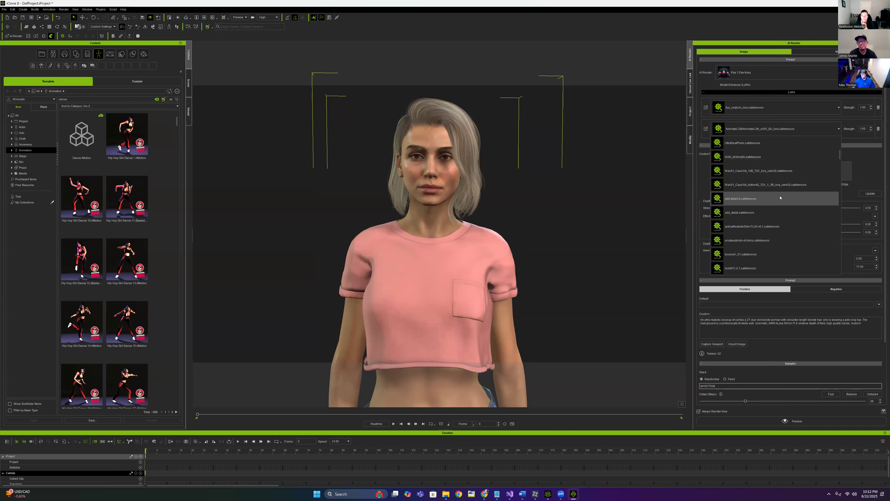
{"action": "left_click", "coordinate": [755, 199]}
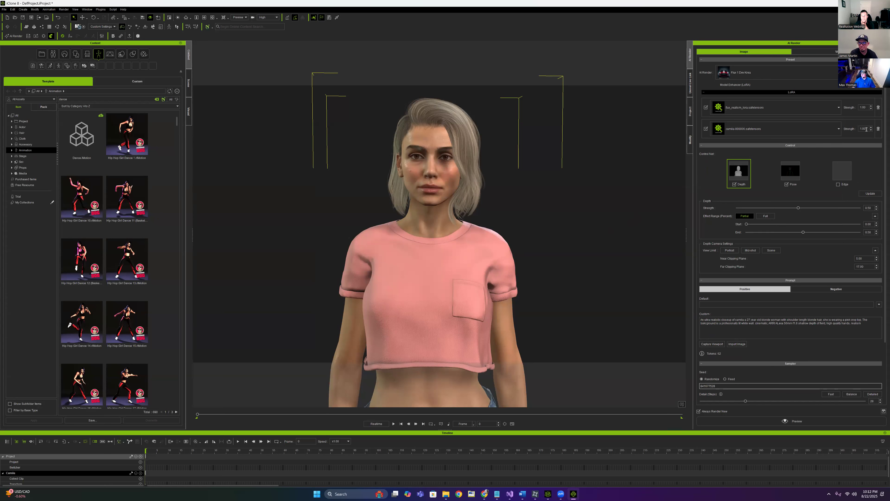
{"action": "type", "text": ".65"}
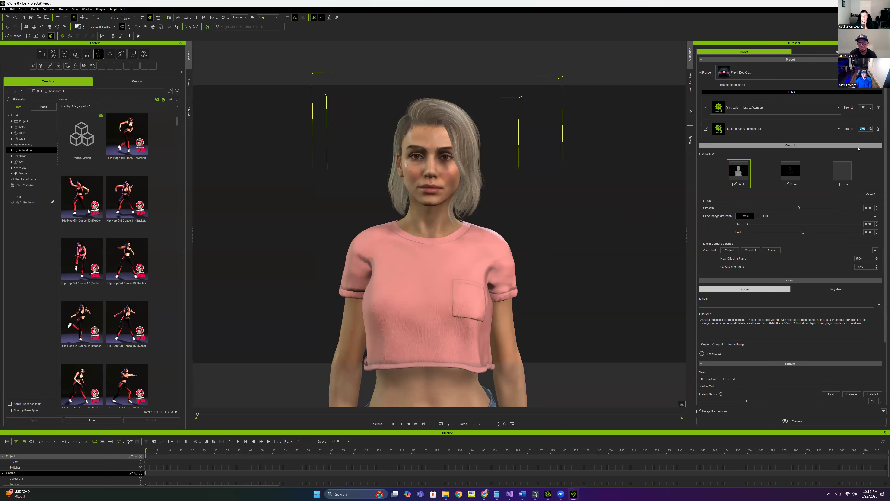
{"action": "left_click_drag", "start_coordinate": [865, 322], "coordinate": [686, 322]}
{"action": "key", "text": "ctrl+c"}
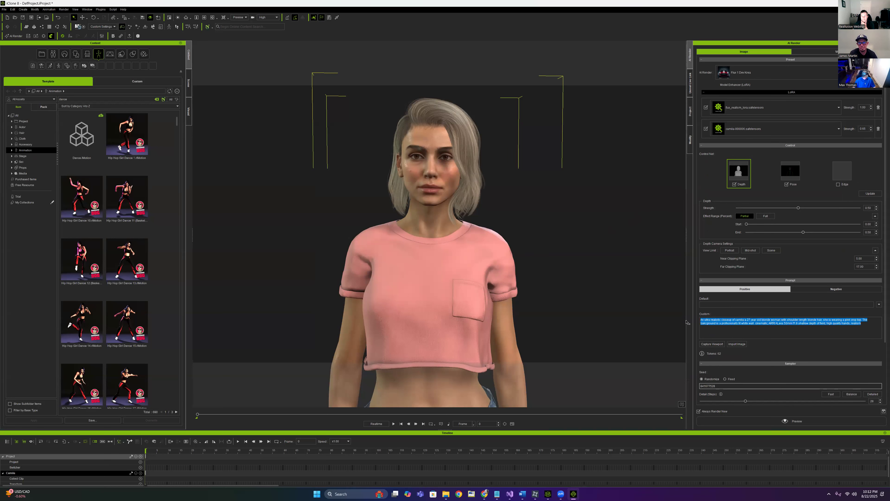
Paste the custom prompt into the Notepad notes below the saved URLs
{"action": "left_click", "coordinate": [497, 493]}
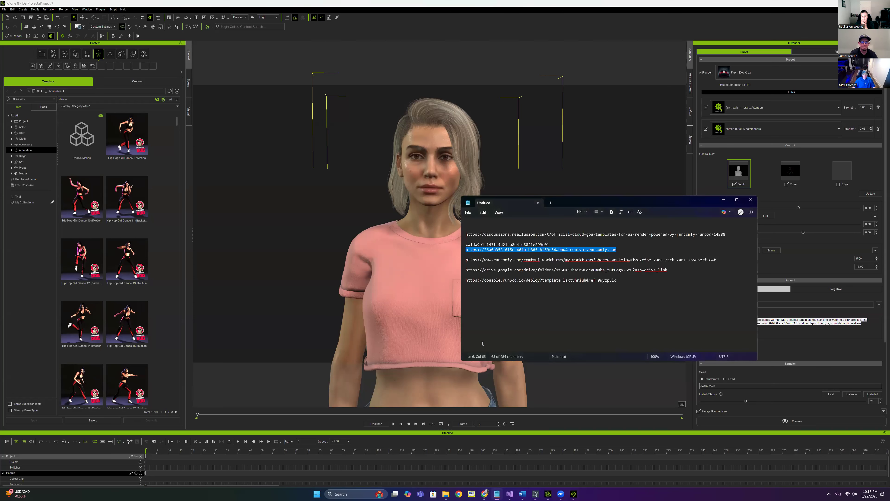
{"action": "left_click", "coordinate": [632, 286]}
{"action": "key", "text": "Return"}
{"action": "key", "text": "ctrl+v"}
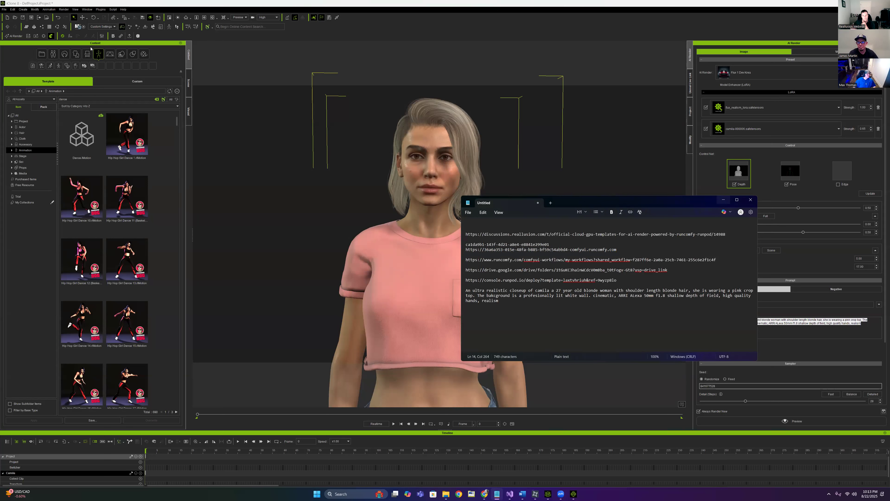
Start a new AI Render preset using the Flux1DevRLV1.json workflow from the Webinar folder
{"action": "left_click", "coordinate": [15, 37]}
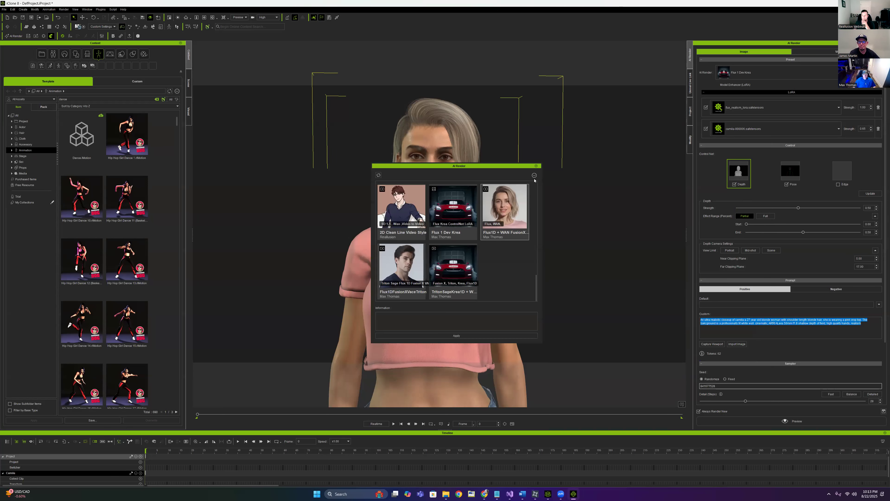
{"action": "left_click", "coordinate": [534, 175]}
{"action": "left_click", "coordinate": [544, 197]}
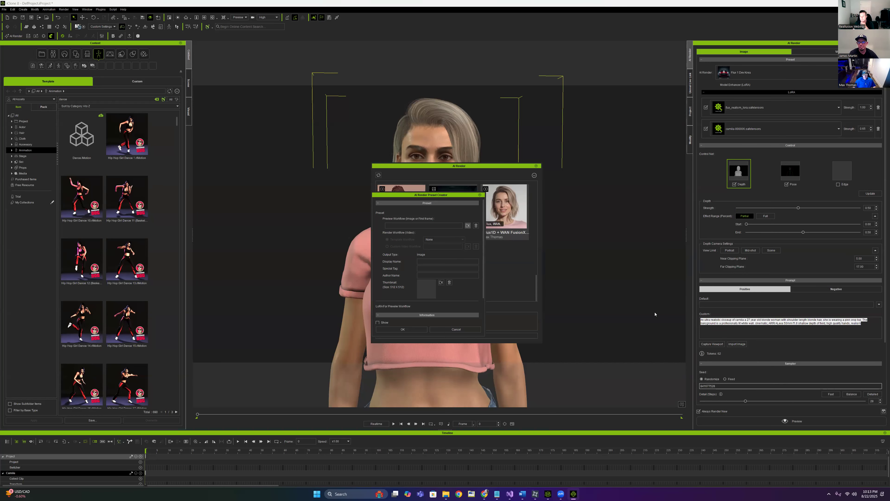
{"action": "left_click", "coordinate": [405, 388]}
{"action": "double_click", "coordinate": [533, 375]}
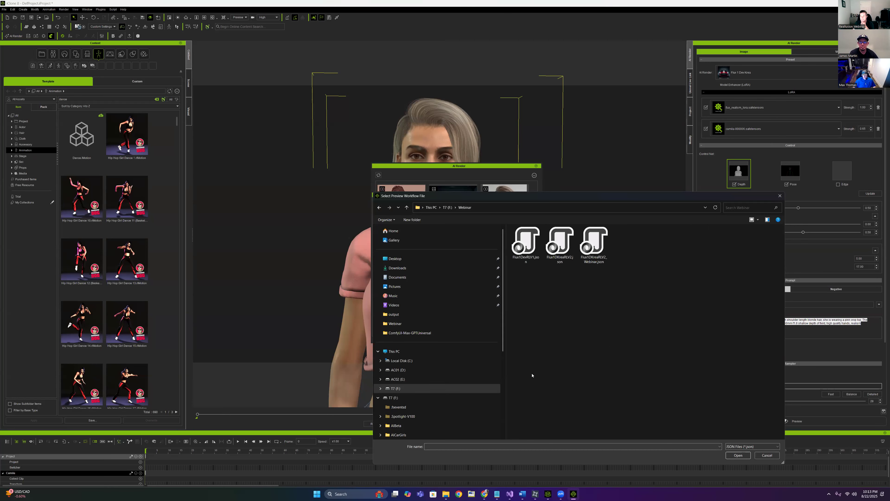
{"action": "left_click", "coordinate": [514, 261]}
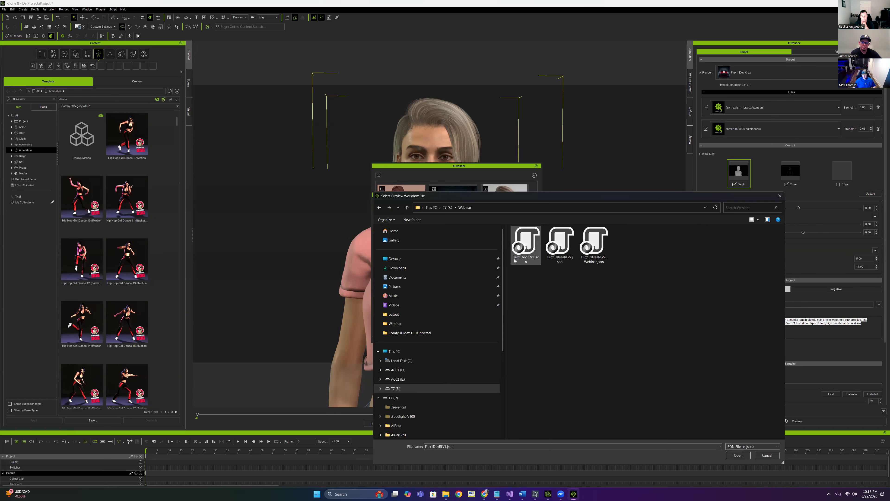
{"action": "left_click", "coordinate": [738, 455]}
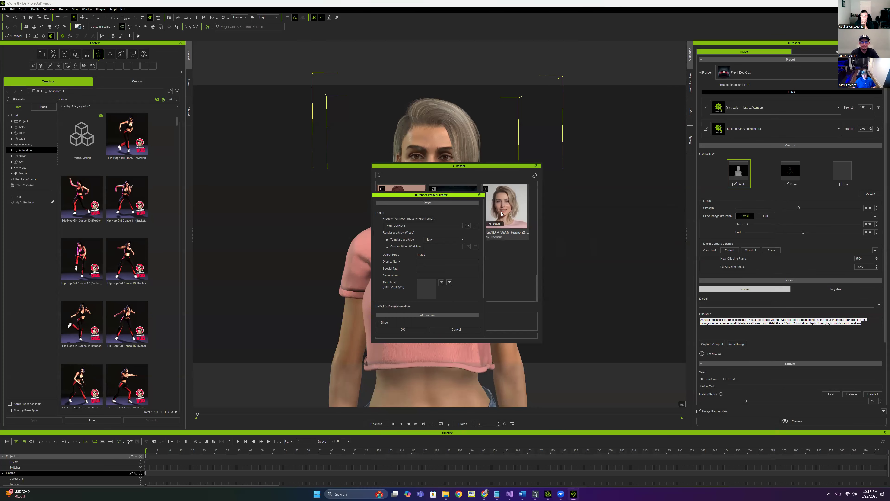
Name the preset Flux1Dev, enter the author name, use fluxfusionicon.png as thumbnail, and save
{"action": "left_click_drag", "start_coordinate": [453, 196], "coordinate": [316, 185]}
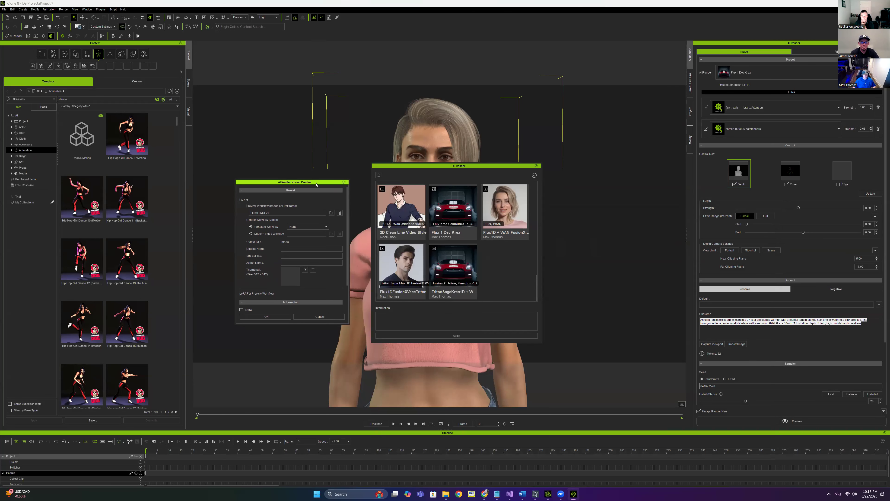
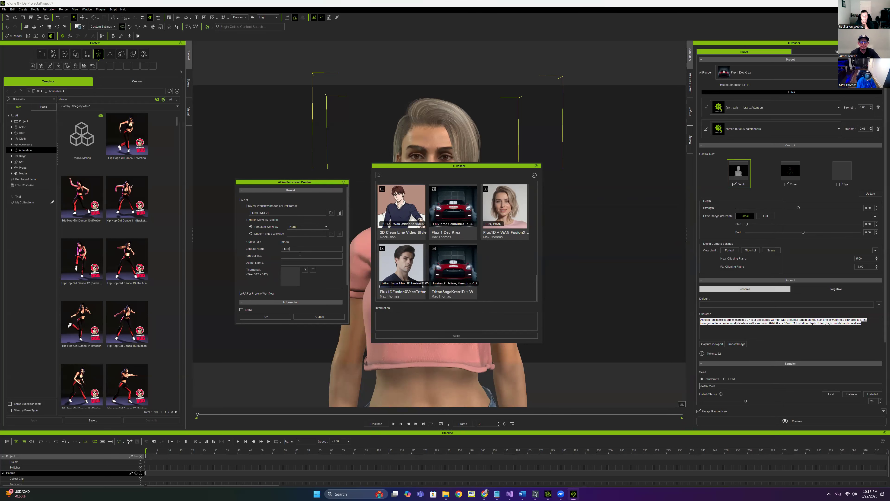
{"action": "key", "text": "BackSpace"}
{"action": "key", "text": "BackSpace"}
{"action": "key", "text": "BackSpace"}
{"action": "key", "text": "BackSpace"}
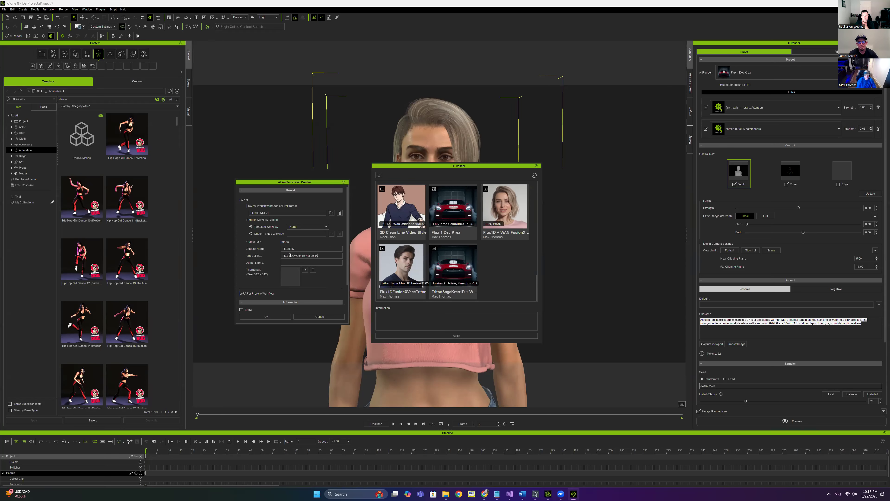
{"action": "left_click", "coordinate": [305, 269]}
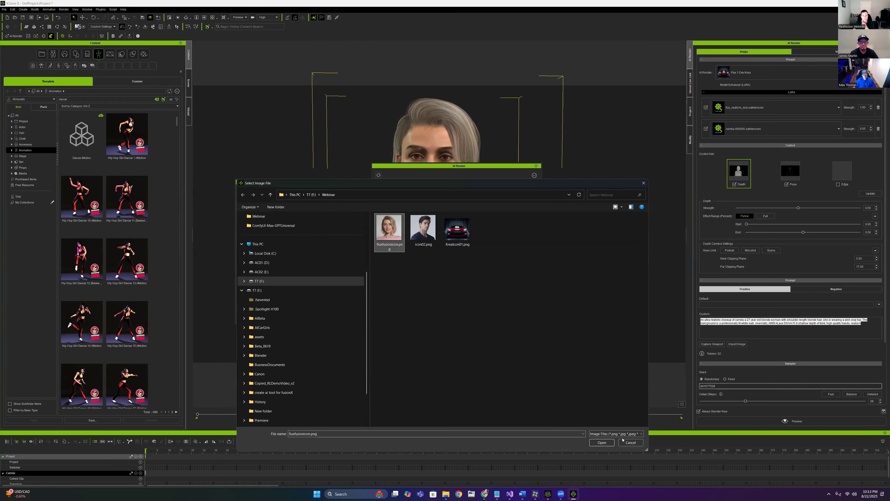
{"action": "left_click", "coordinate": [602, 442]}
{"action": "left_click", "coordinate": [269, 318]}
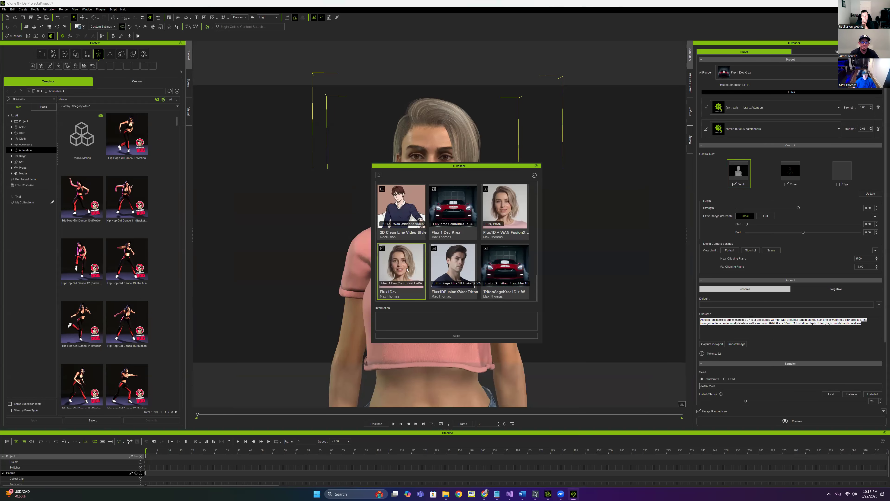
Apply the Flux1Dev preset, add a second LoRA slot, and put flux_realism_lora in the first
{"action": "left_click", "coordinate": [457, 336]}
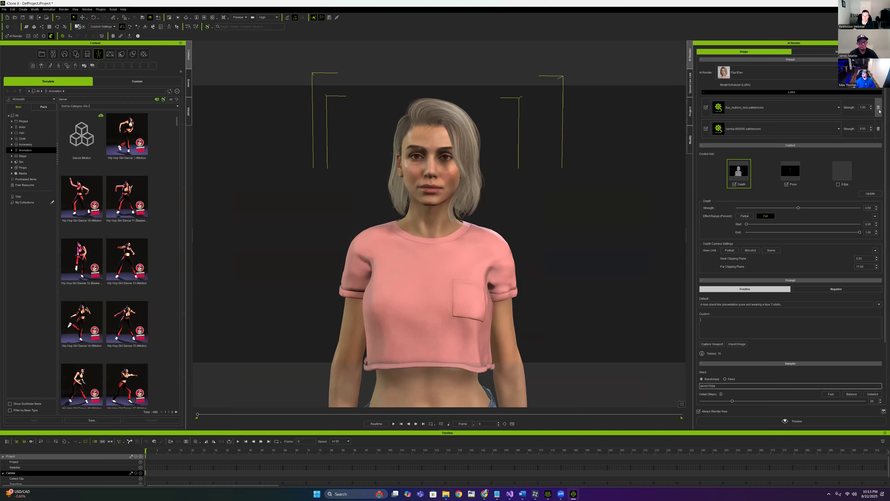
{"action": "scroll", "coordinate": [876, 116], "scroll_direction": "down", "scroll_amount": 2}
{"action": "scroll", "coordinate": [883, 90], "scroll_direction": "up", "scroll_amount": 1}
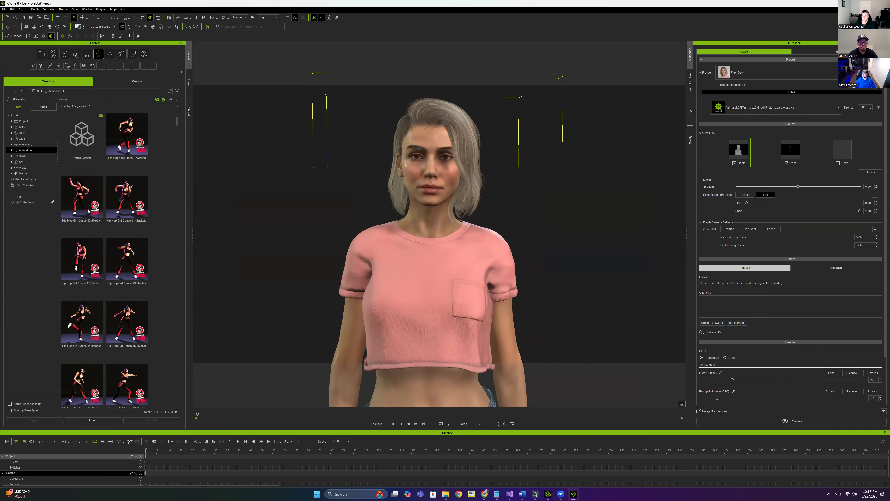
{"action": "left_click", "coordinate": [879, 86]}
{"action": "left_click", "coordinate": [816, 112]}
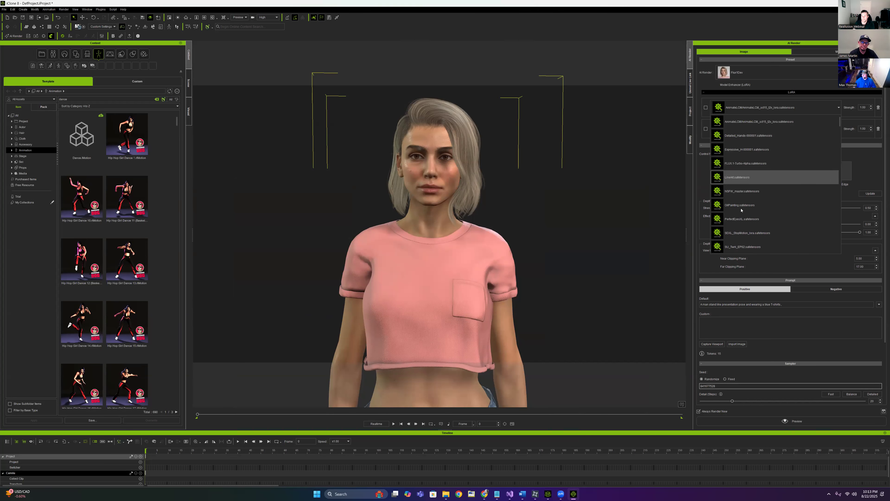
{"action": "scroll", "coordinate": [772, 208], "scroll_direction": "down", "scroll_amount": 8}
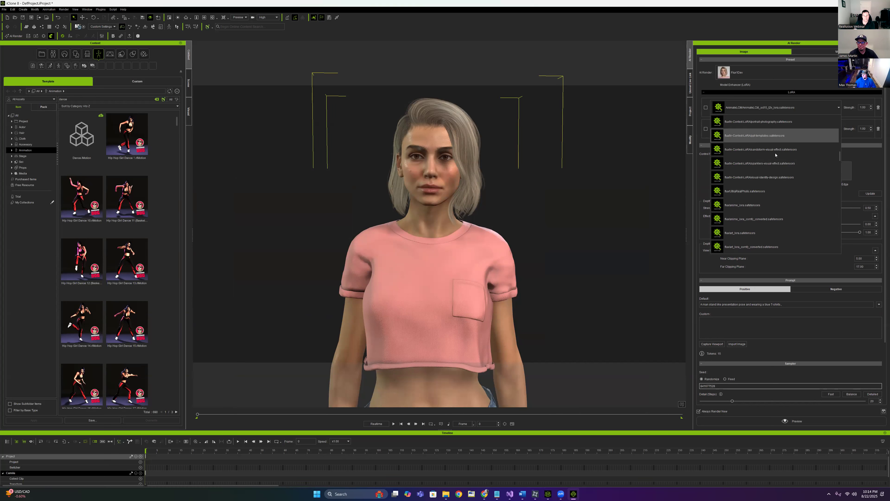
{"action": "scroll", "coordinate": [776, 165], "scroll_direction": "down", "scroll_amount": 5}
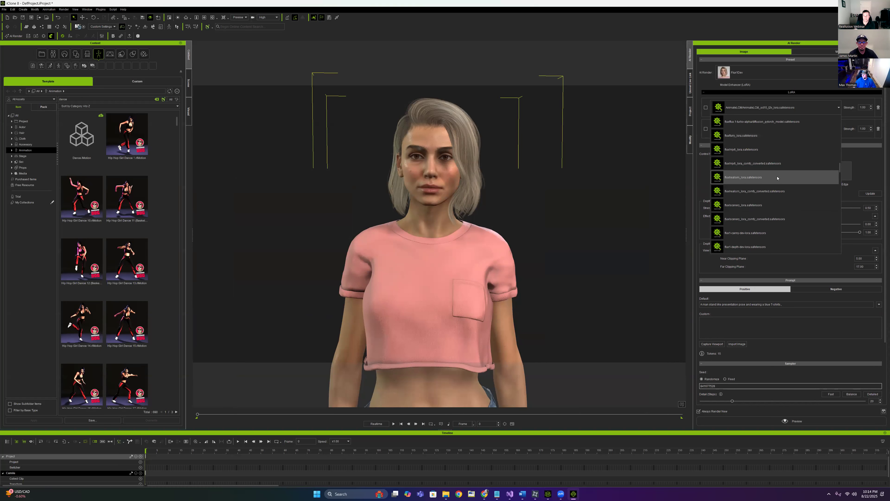
{"action": "scroll", "coordinate": [774, 190], "scroll_direction": "down", "scroll_amount": 3}
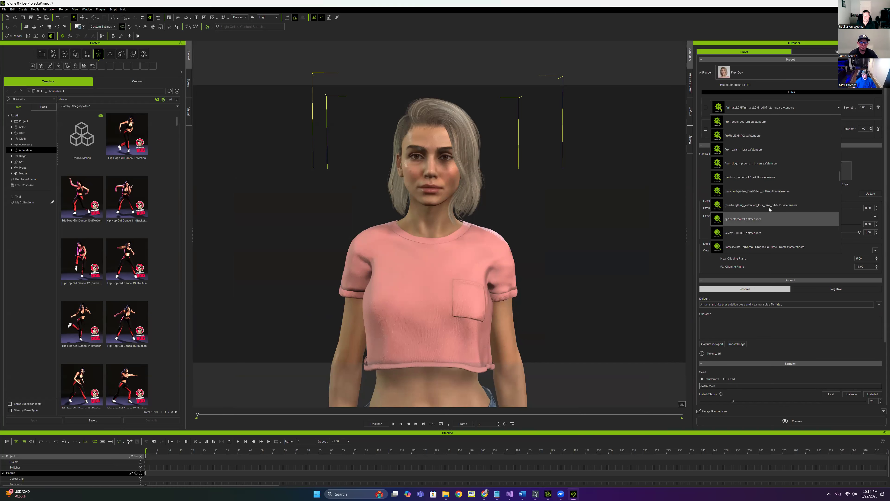
{"action": "left_click", "coordinate": [770, 151]}
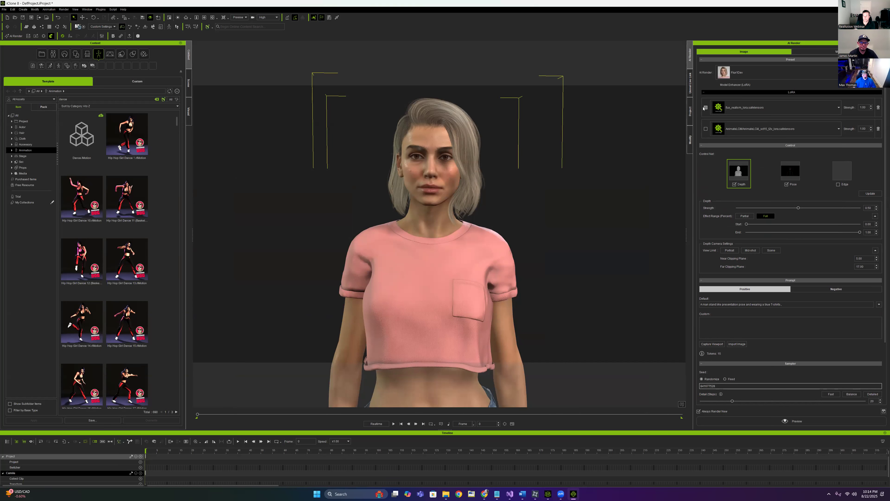
Put camila-000006 in the second LoRA slot at strength 0.65
{"action": "left_click", "coordinate": [791, 135]}
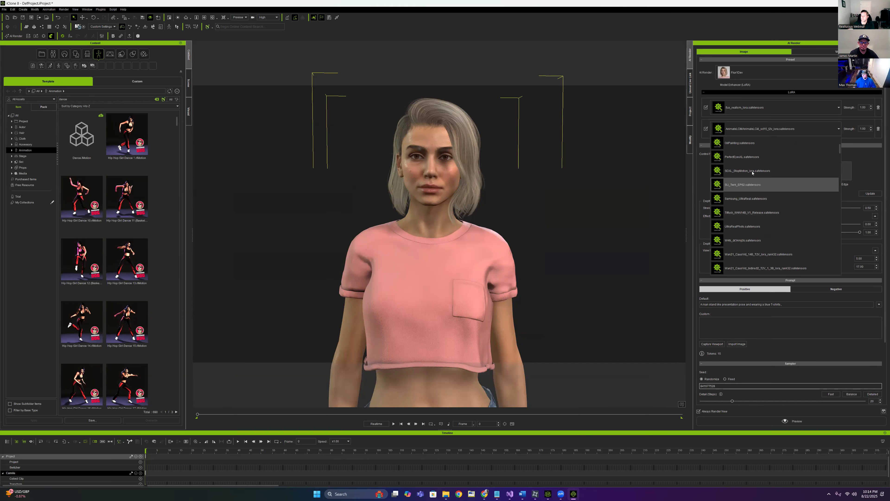
{"action": "scroll", "coordinate": [772, 179], "scroll_direction": "down", "scroll_amount": 3}
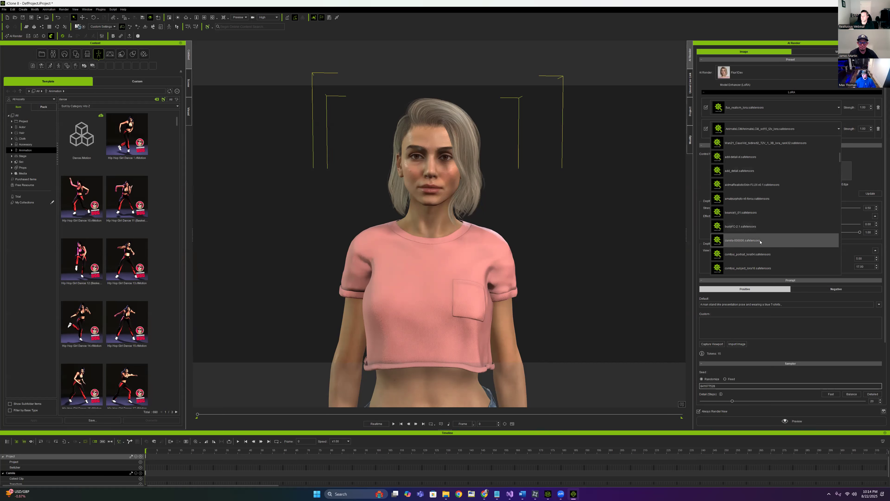
{"action": "left_click", "coordinate": [753, 240]}
{"action": "left_click_drag", "start_coordinate": [866, 130], "coordinate": [854, 129]}
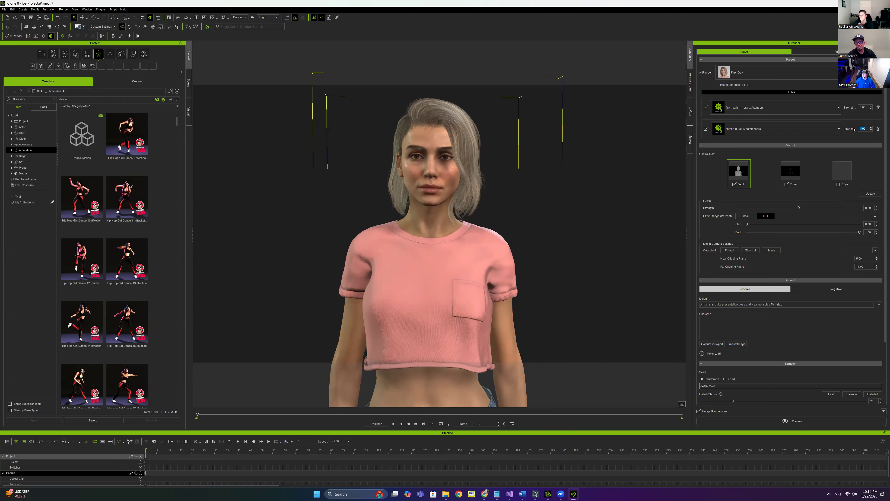
{"action": "type", "text": "."}
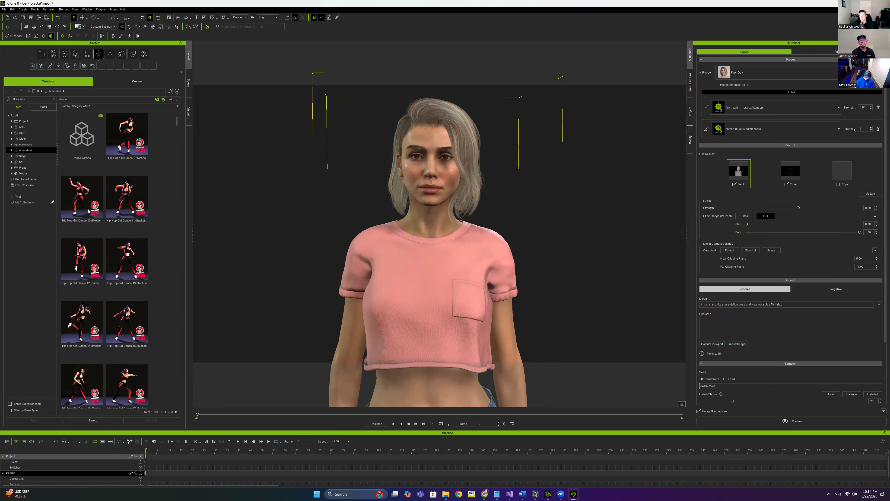
{"action": "type", "text": "65"}
{"action": "key", "text": "Return"}
Set flux_realism_lora strength to 0.35, update the depth and pose captures, and set Depth range to Partial
{"action": "left_click", "coordinate": [856, 109]}
{"action": "type", "text": ".35"}
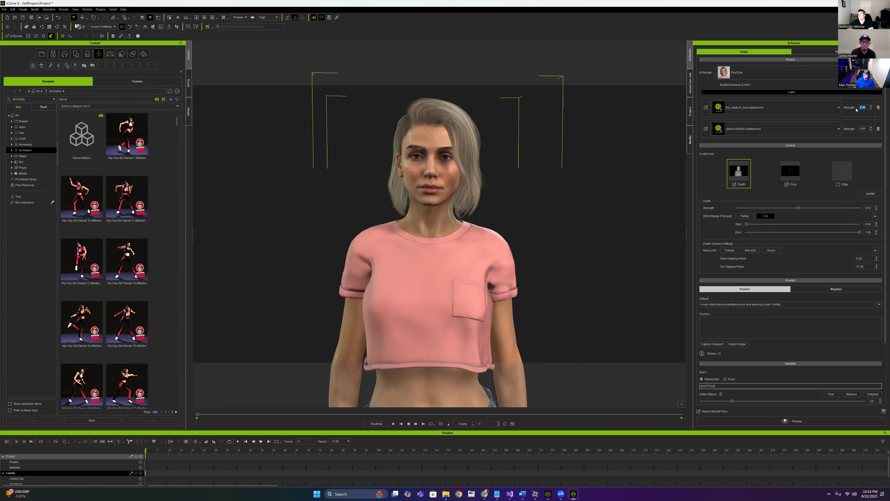
{"action": "key", "text": "Return"}
{"action": "left_click", "coordinate": [873, 195]}
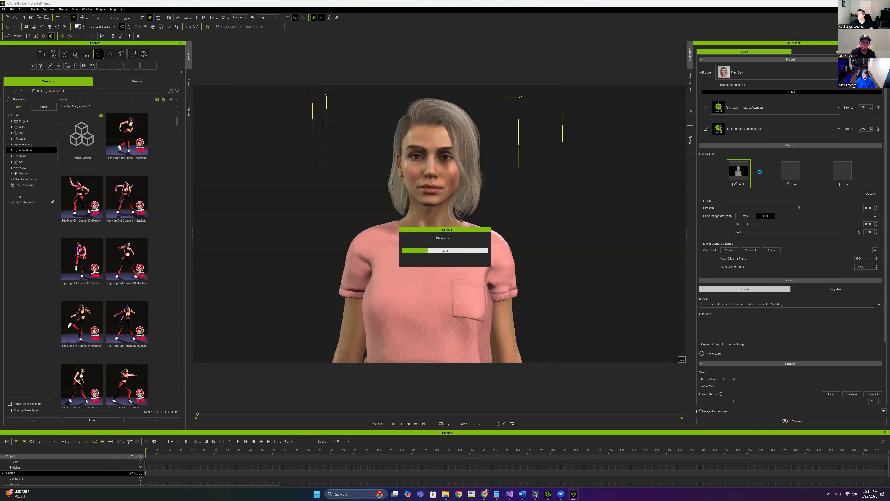
{"action": "left_click", "coordinate": [745, 216]}
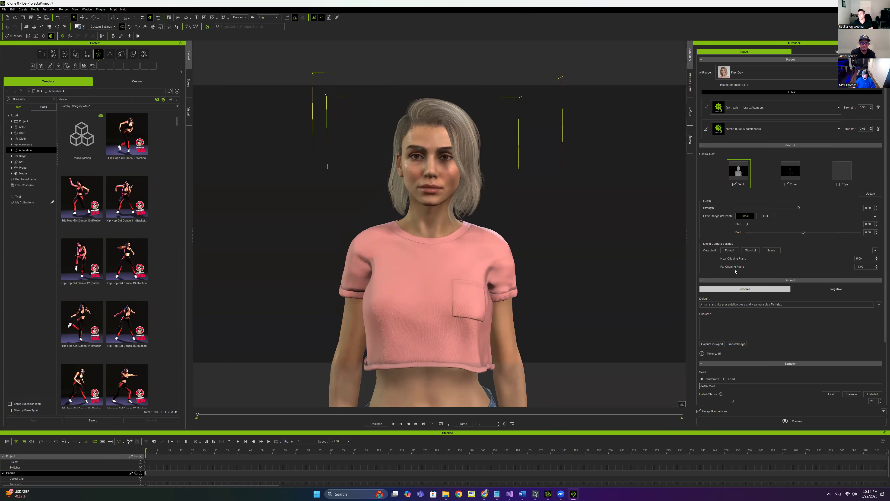
Set the Portrait clipping planes to near 5 and far 17, then recapture depth and pose
{"action": "left_click", "coordinate": [729, 250]}
{"action": "type", "text": "15"}
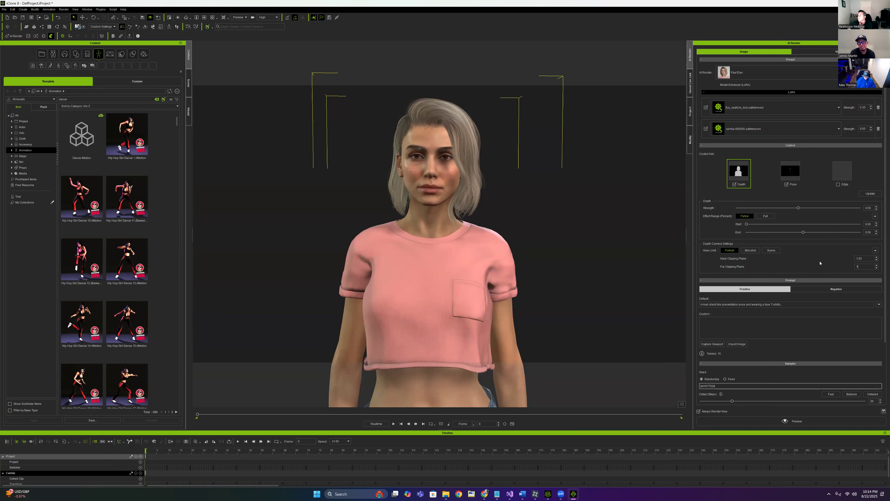
{"action": "key", "text": "Return"}
{"action": "left_click", "coordinate": [852, 258]}
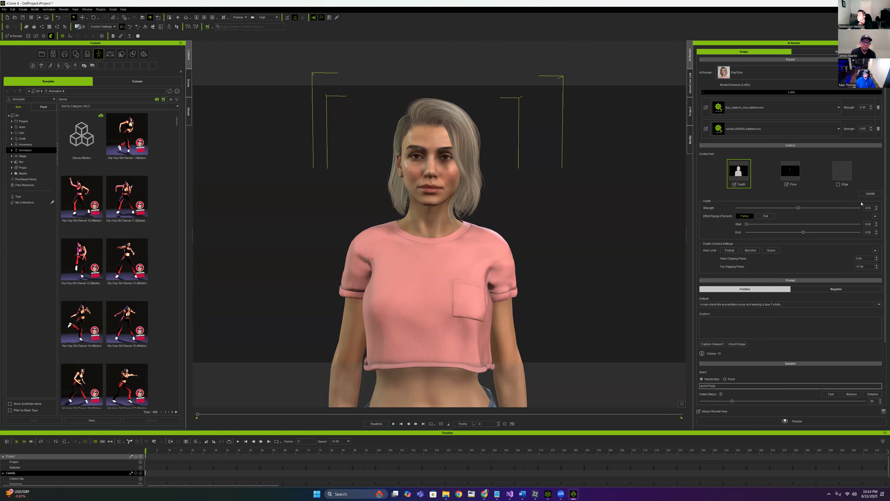
{"action": "left_click", "coordinate": [866, 194]}
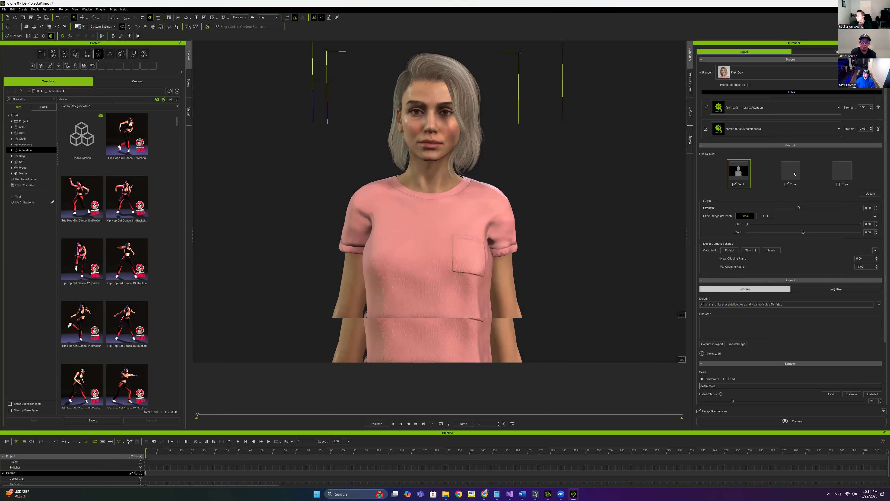
Lower the pose ControlNet strength to 0.35, return to Depth and select the default prompt
{"action": "left_click", "coordinate": [794, 173]}
{"action": "left_click_drag", "start_coordinate": [872, 208], "coordinate": [820, 208]}
{"action": "type", "text": "0.35"}
{"action": "key", "text": "Return"}
{"action": "left_click", "coordinate": [739, 171]}
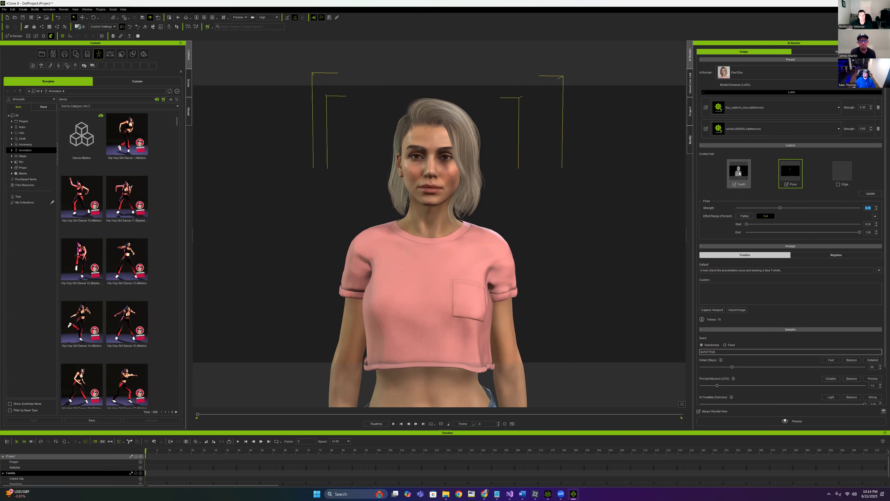
{"action": "left_click_drag", "start_coordinate": [776, 307], "coordinate": [656, 308]}
Replace the default prompt with the saved custom prompt copied from the Notepad notes
{"action": "key", "text": "BackSpace"}
{"action": "left_click", "coordinate": [497, 493]}
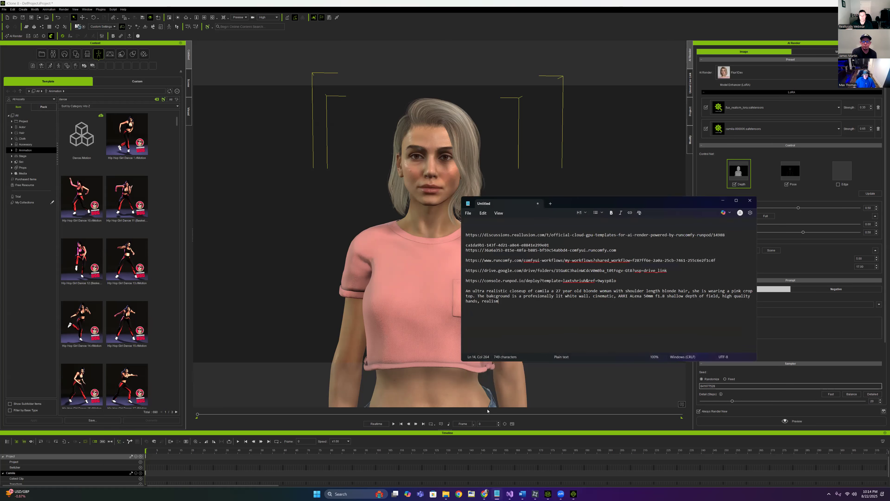
{"action": "left_click_drag", "start_coordinate": [500, 301], "coordinate": [466, 292]}
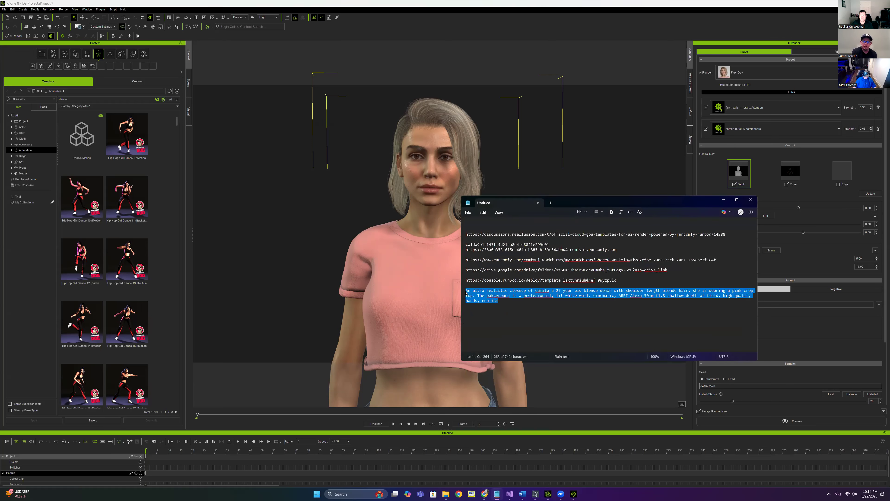
{"action": "left_click", "coordinate": [723, 203]}
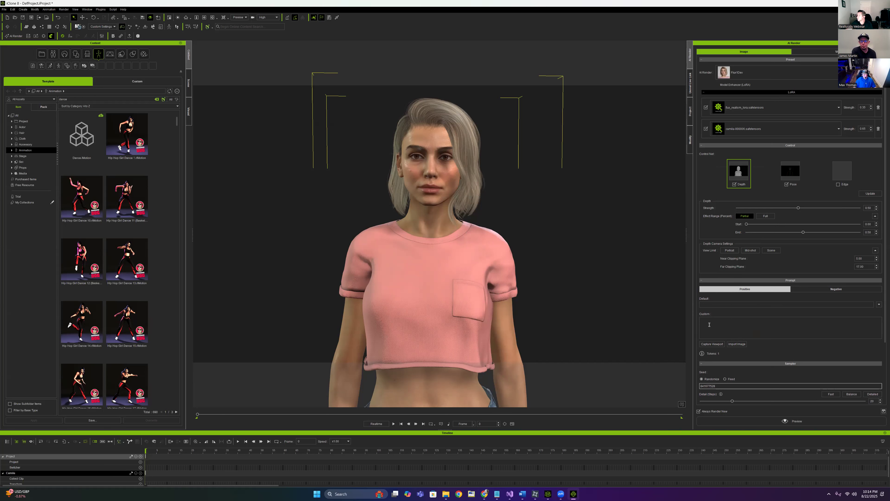
{"action": "type", "text": "An ultra realistic closeup of camila a 27 year old blonde woman with shoulder length blonde hair, she is wearing a pink crop top. The background is a profesionally lit white wall. cinematic, ARRI ALexa 50mm f1.8 shallow depth of field, high quality hands, realism"}
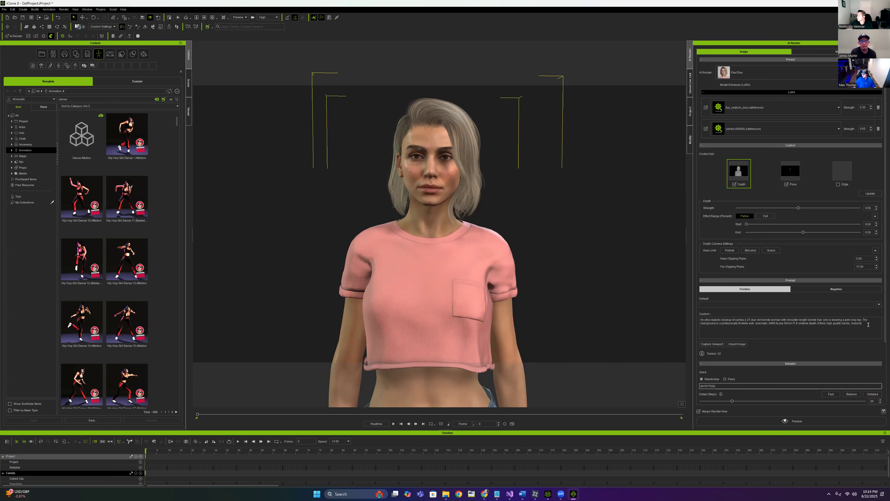
{"action": "scroll", "coordinate": [790, 349], "scroll_direction": "down", "scroll_amount": 1}
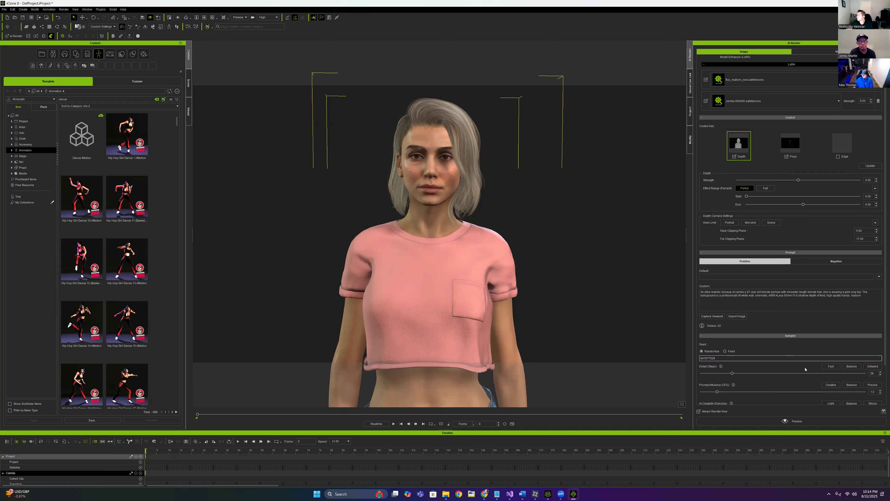
{"action": "scroll", "coordinate": [799, 358], "scroll_direction": "down", "scroll_amount": 2}
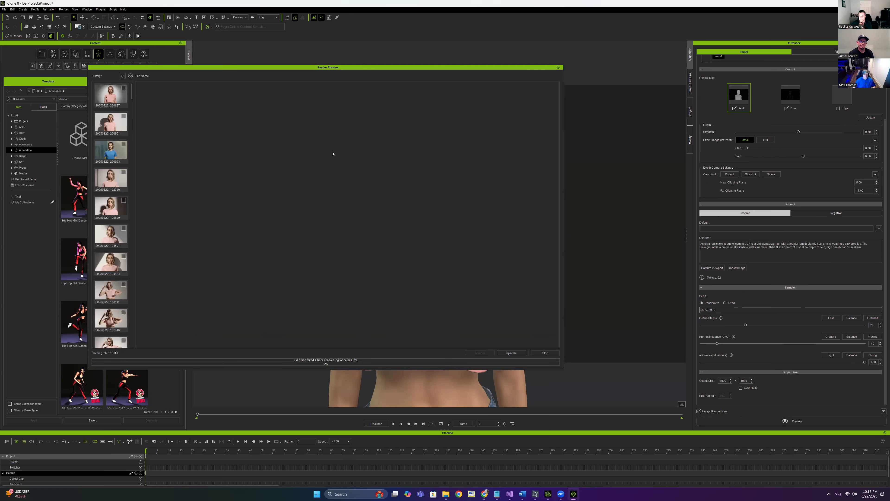
Rearrange the Webinar and browser windows and close the RunComfy ComfyUI page
{"action": "mouse_move", "coordinate": [446, 494]}
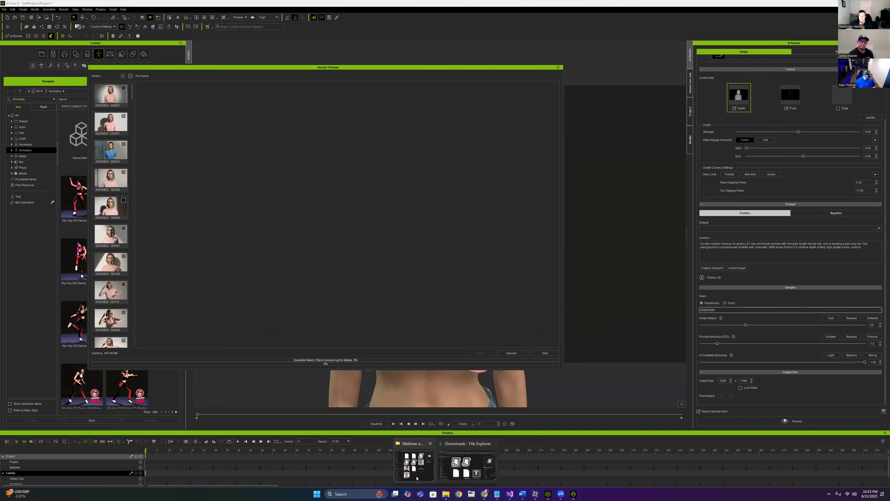
{"action": "left_click", "coordinate": [415, 467]}
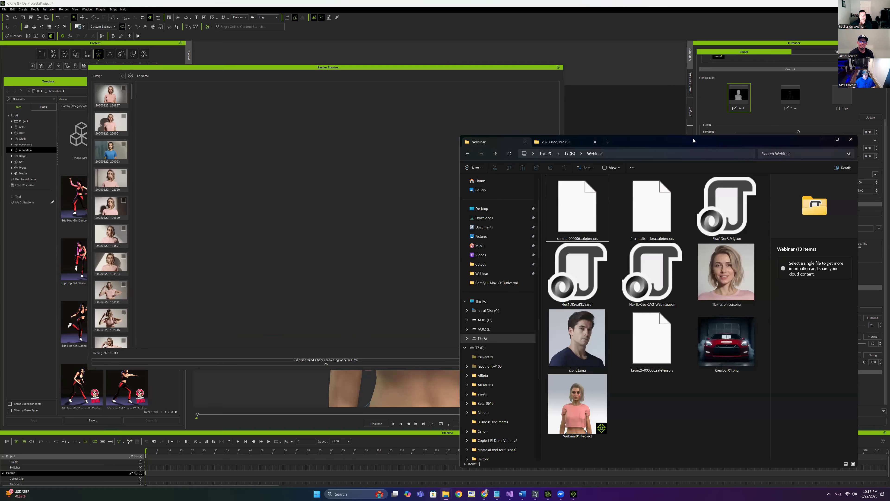
{"action": "left_click_drag", "start_coordinate": [694, 140], "coordinate": [444, 115]}
{"action": "mouse_move", "coordinate": [485, 494]}
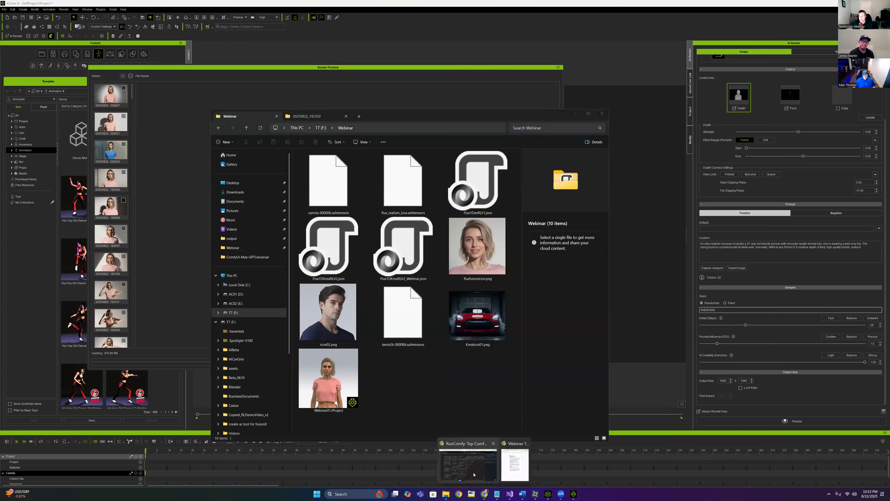
{"action": "left_click", "coordinate": [474, 475]}
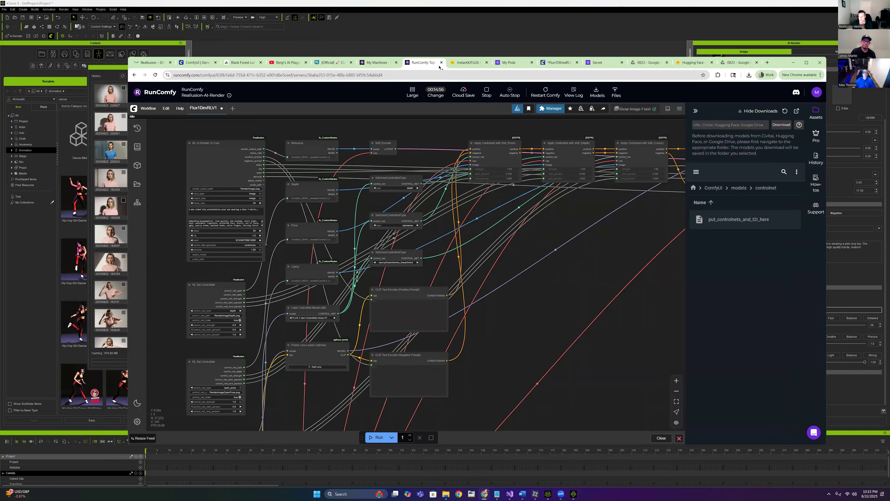
{"action": "scroll", "coordinate": [374, 133], "scroll_direction": "down", "scroll_amount": 2}
{"action": "scroll", "coordinate": [374, 134], "scroll_direction": "up", "scroll_amount": 3}
{"action": "left_click", "coordinate": [442, 62]}
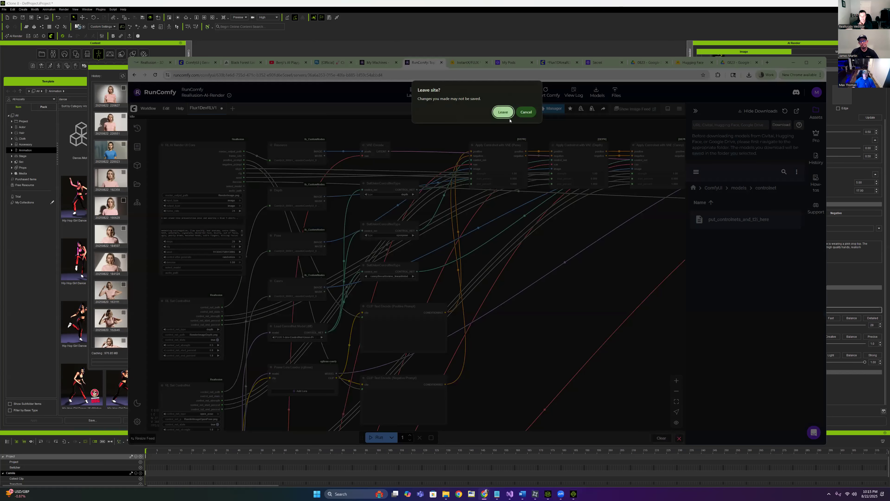
{"action": "left_click", "coordinate": [503, 112]}
Stop the running Large machine in RunComfy's My Machines
{"action": "left_click", "coordinate": [392, 63]}
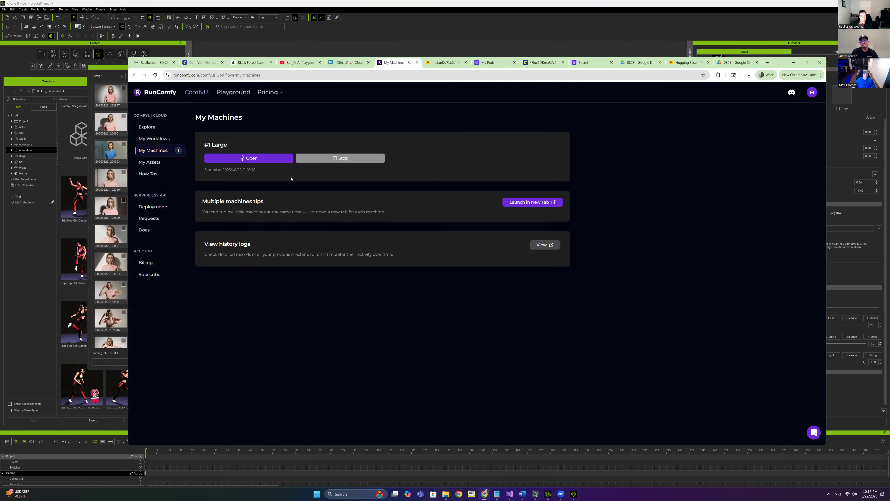
{"action": "left_click", "coordinate": [354, 160]}
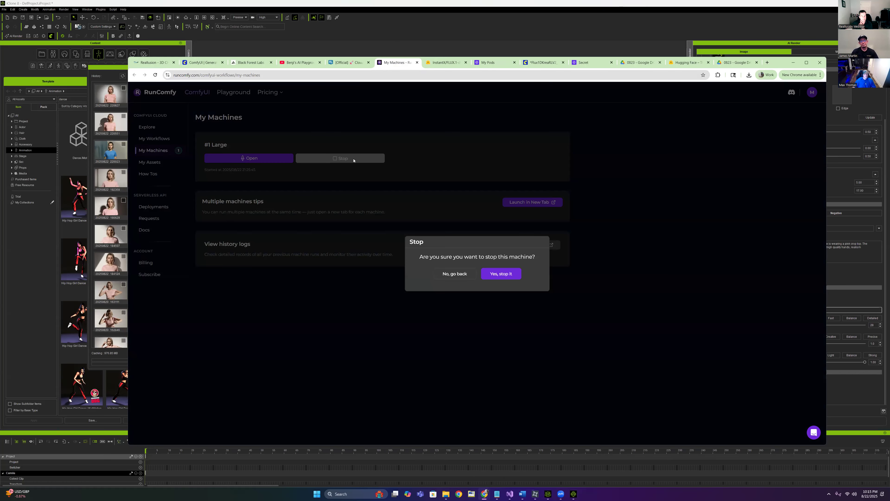
{"action": "left_click", "coordinate": [497, 276]}
{"action": "left_click", "coordinate": [155, 138]}
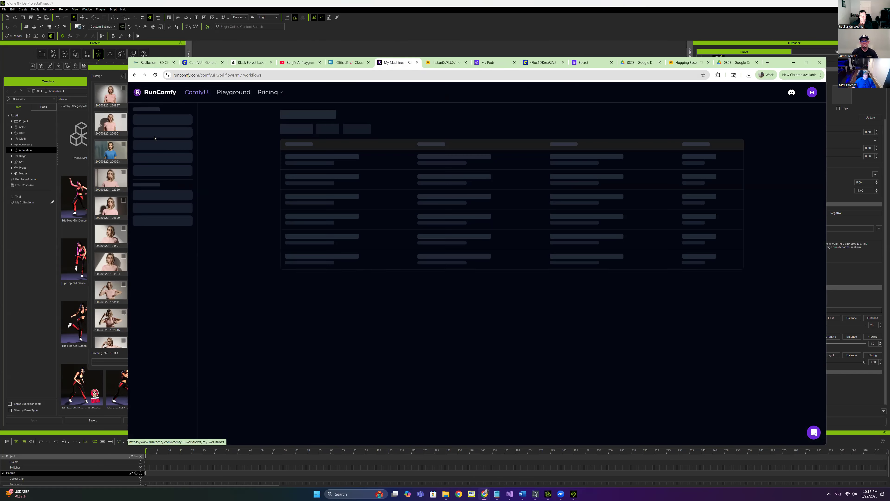
{"action": "left_click", "coordinate": [417, 63]}
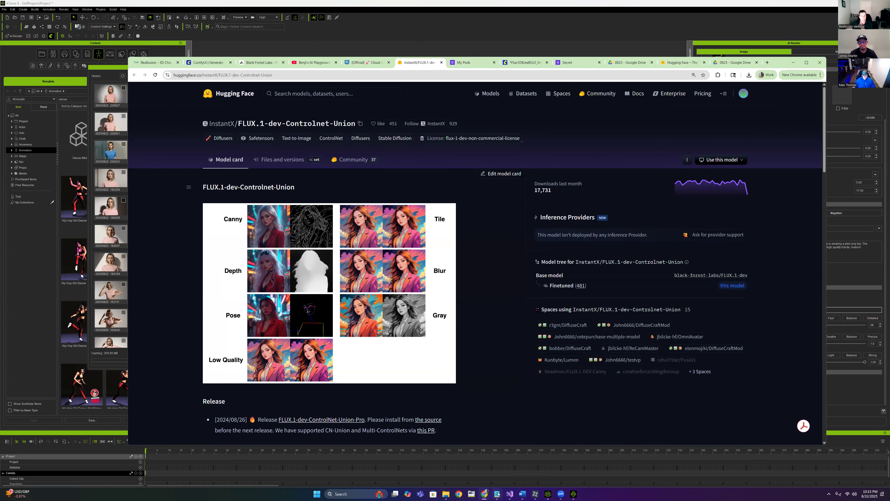
From the forum's RunComfy Template link, launch an X Large machine with a one-hour timer
{"action": "left_click", "coordinate": [364, 62]}
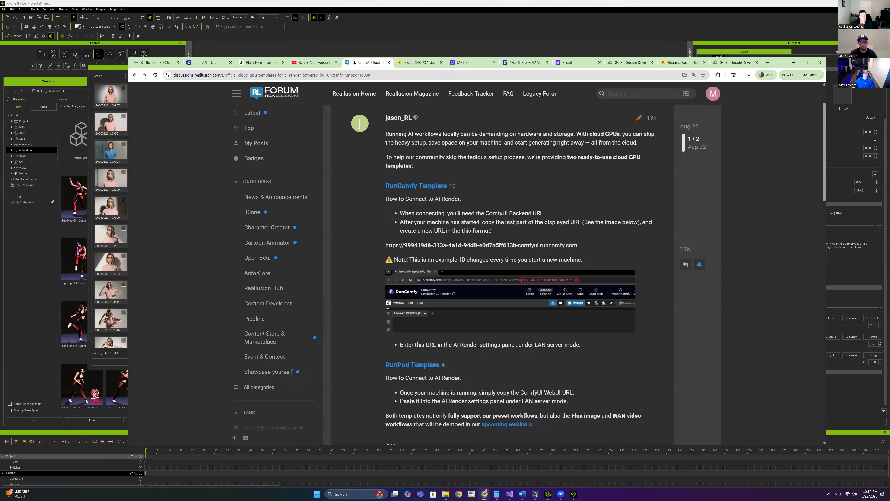
{"action": "right_click", "coordinate": [417, 186]}
{"action": "left_click", "coordinate": [440, 200]}
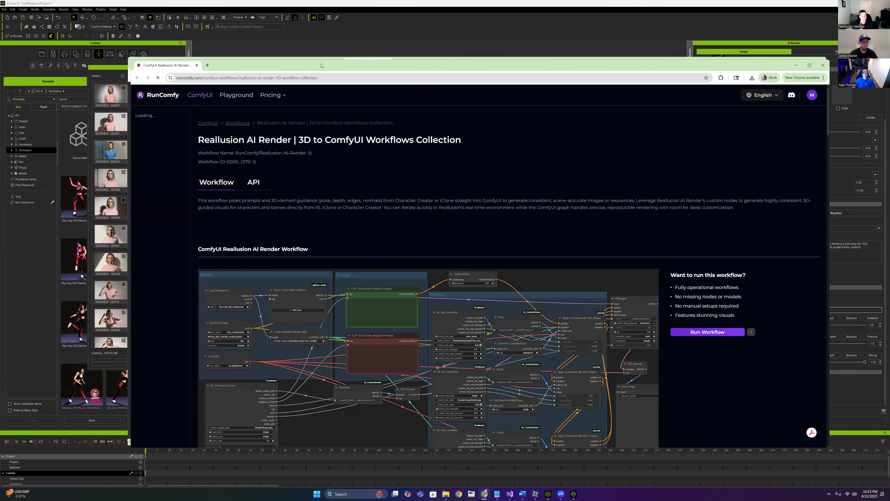
{"action": "left_click_drag", "start_coordinate": [321, 65], "coordinate": [266, 44]}
{"action": "left_click", "coordinate": [659, 311]}
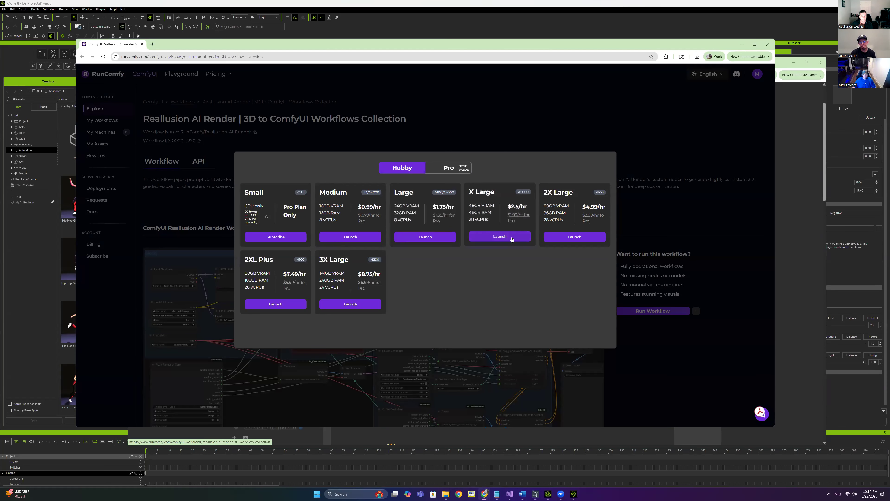
{"action": "left_click", "coordinate": [495, 237]}
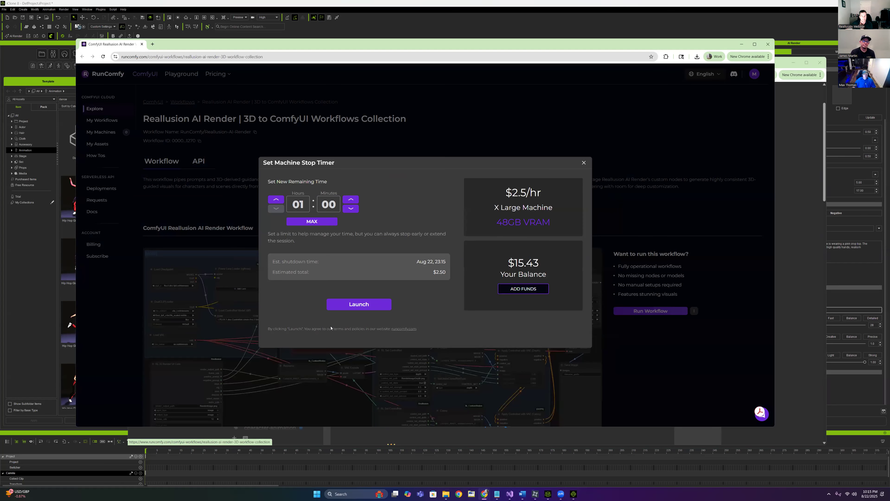
{"action": "left_click", "coordinate": [369, 308]}
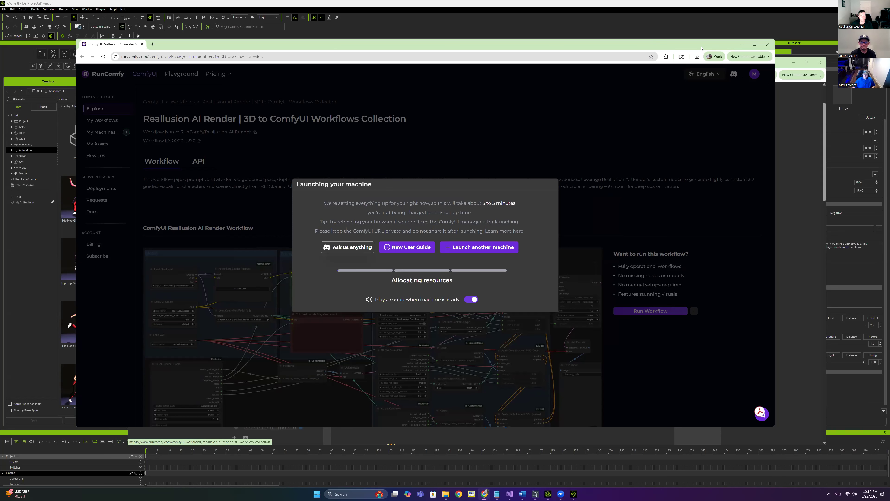
{"action": "left_click_drag", "start_coordinate": [702, 48], "coordinate": [699, 51]}
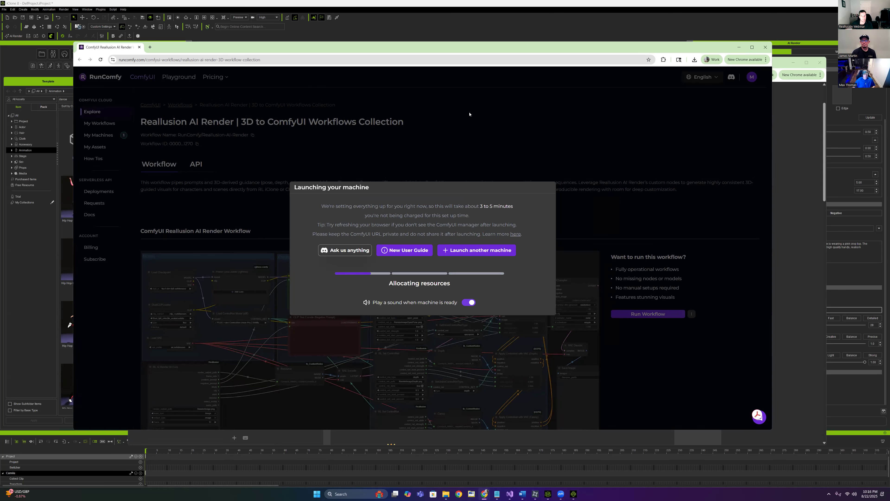
{"action": "left_click_drag", "start_coordinate": [469, 114], "coordinate": [463, 114]}
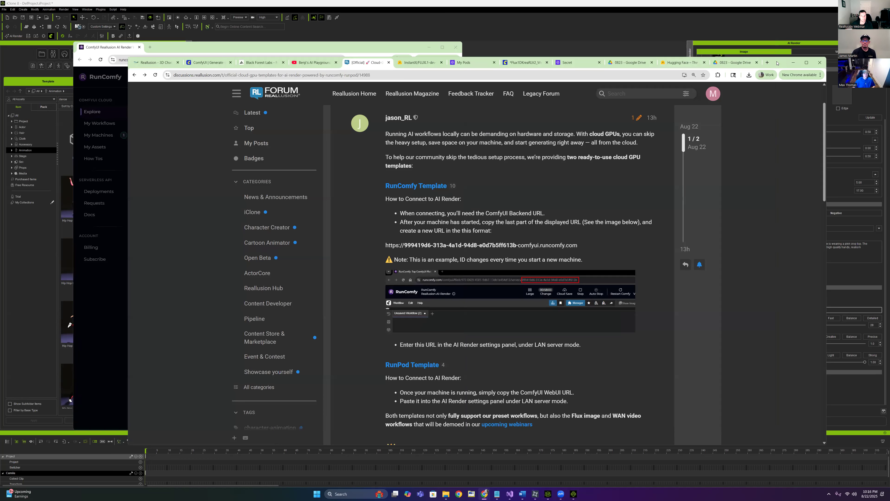
Move the RunComfy window aside and bring up the RunPod pods console
{"action": "left_click", "coordinate": [358, 46]}
{"action": "left_click_drag", "start_coordinate": [359, 34], "coordinate": [411, 35]}
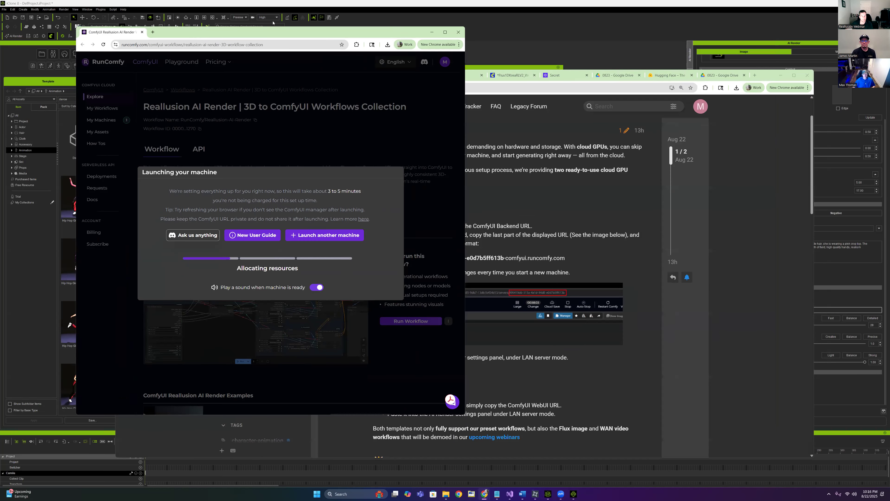
{"action": "left_click", "coordinate": [432, 34]}
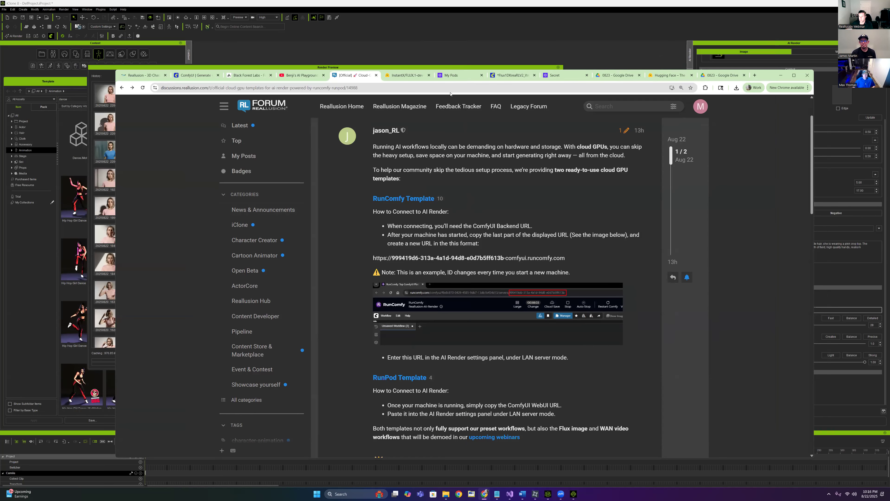
{"action": "left_click", "coordinate": [457, 77]}
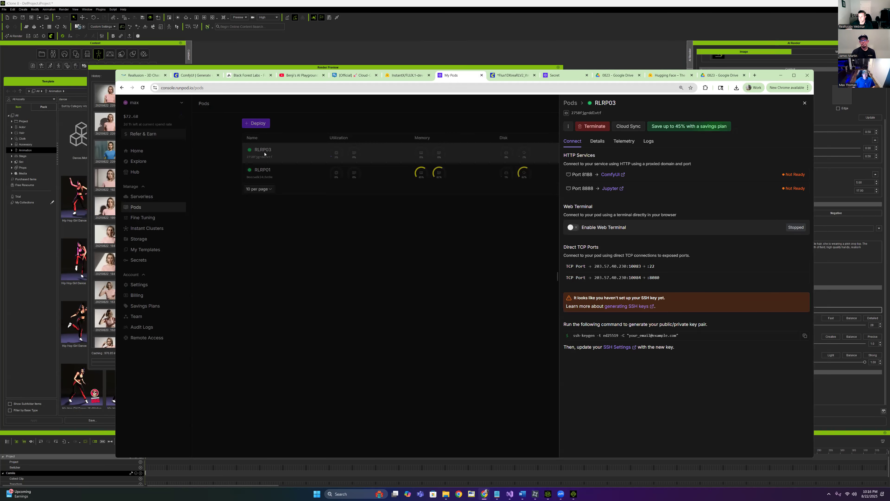
Check the RLRP03 pod's logs and connection details, then switch to the Flux1DKreaRLV2 ComfyUI page
{"action": "left_click", "coordinate": [649, 141]}
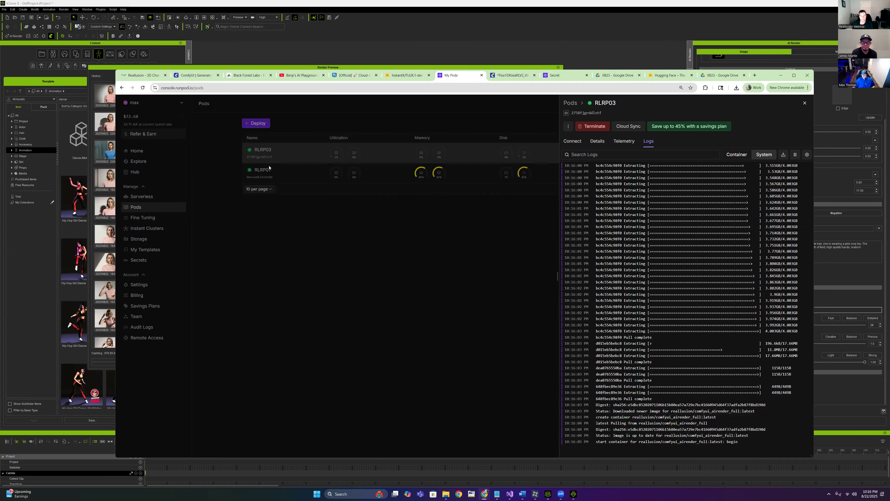
{"action": "left_click", "coordinate": [573, 141]}
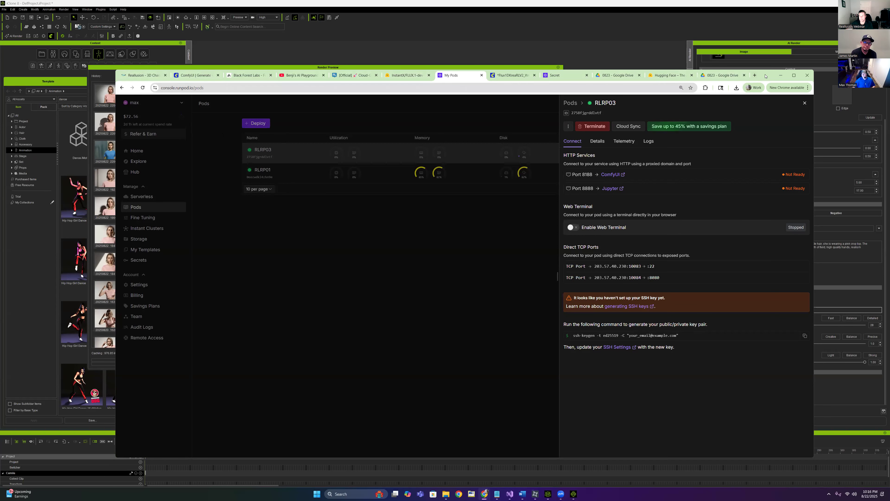
{"action": "left_click_drag", "start_coordinate": [768, 76], "coordinate": [710, 85]}
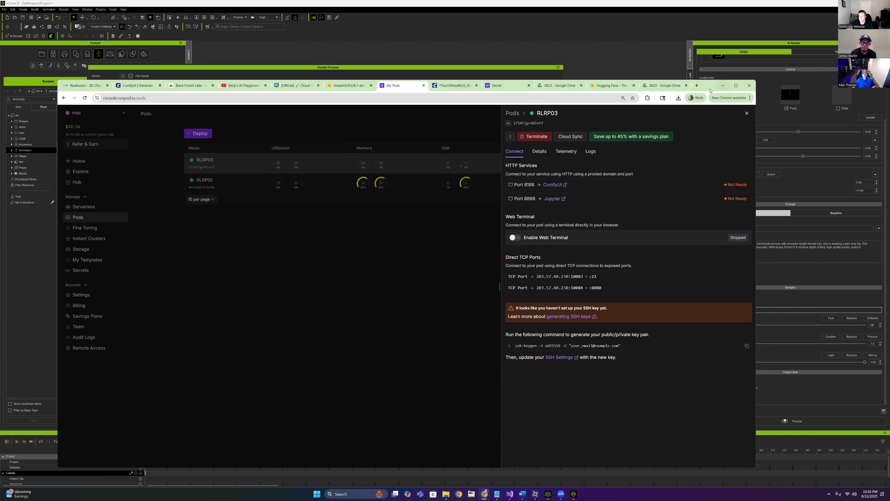
{"action": "left_click_drag", "start_coordinate": [710, 90], "coordinate": [728, 97]}
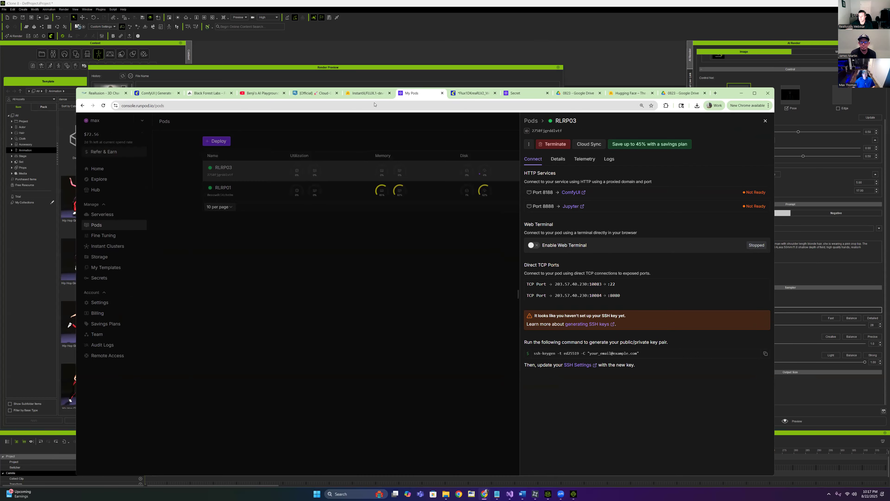
{"action": "left_click", "coordinate": [227, 191]}
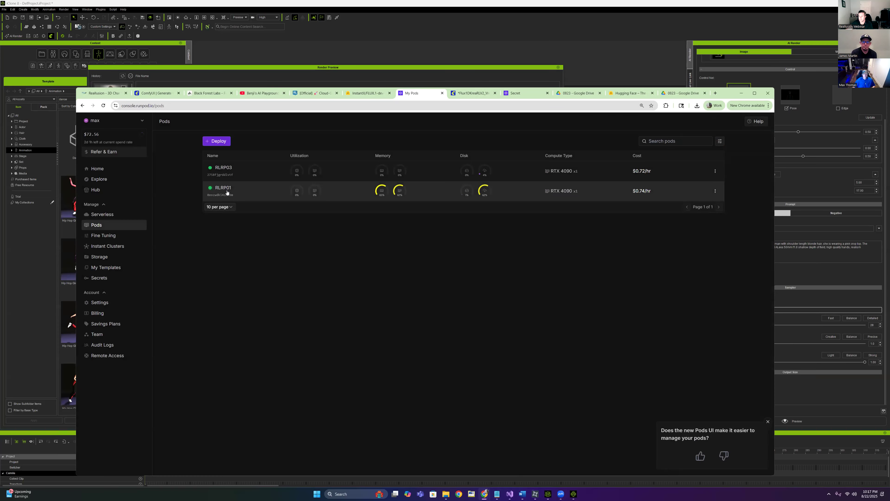
{"action": "left_click", "coordinate": [475, 98]}
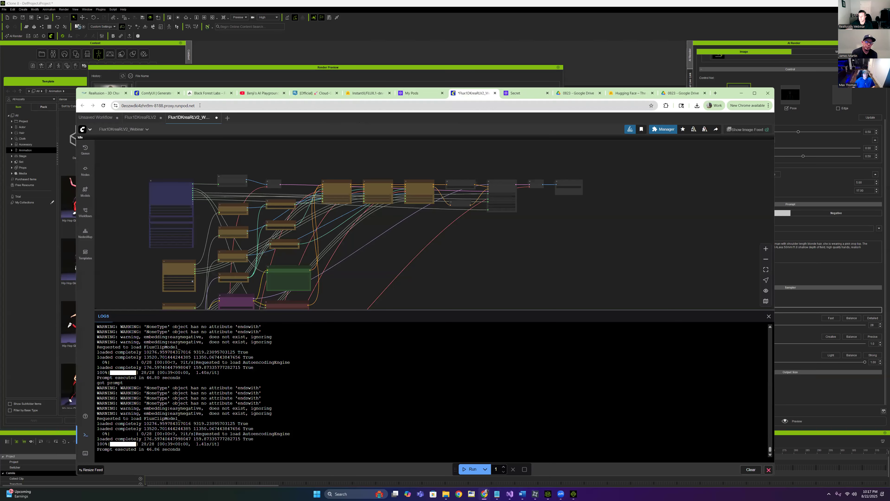
Copy the RunPod ComfyUI address and review the latest render in iClone's preview
{"action": "left_click", "coordinate": [162, 106]}
{"action": "right_click", "coordinate": [163, 105]}
{"action": "left_click", "coordinate": [180, 158]}
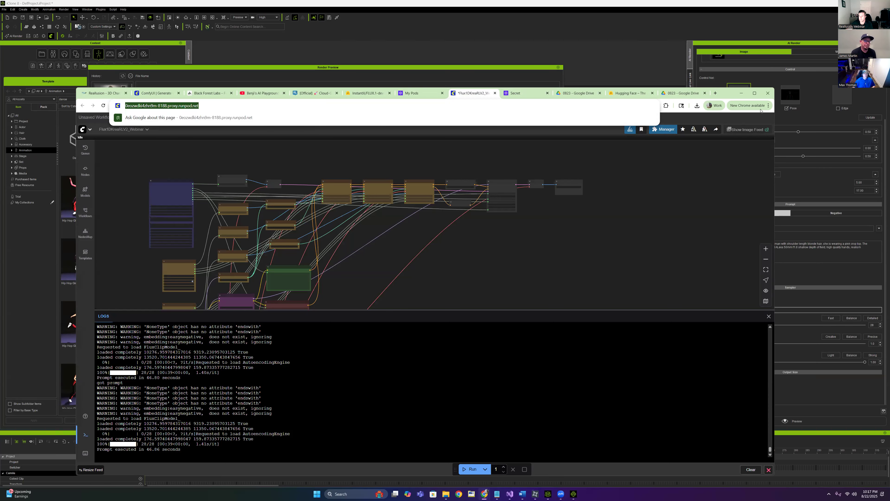
{"action": "left_click", "coordinate": [727, 115]}
{"action": "left_click", "coordinate": [583, 114]}
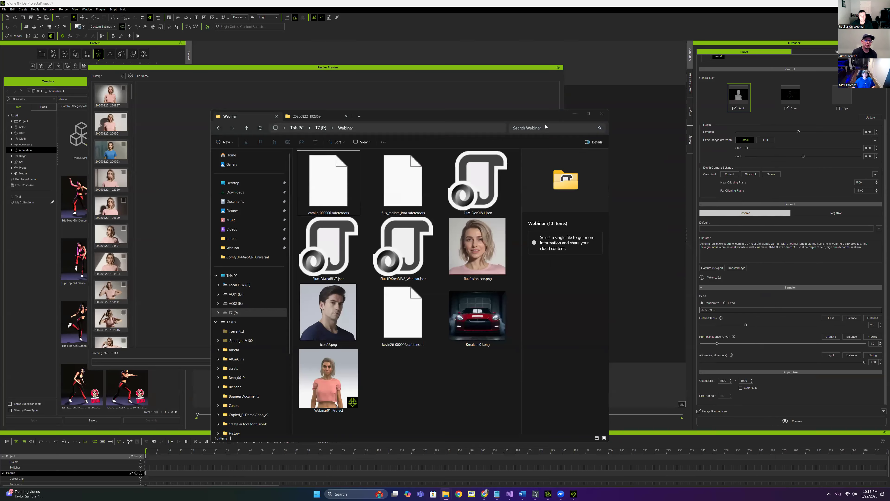
{"action": "left_click", "coordinate": [114, 90]}
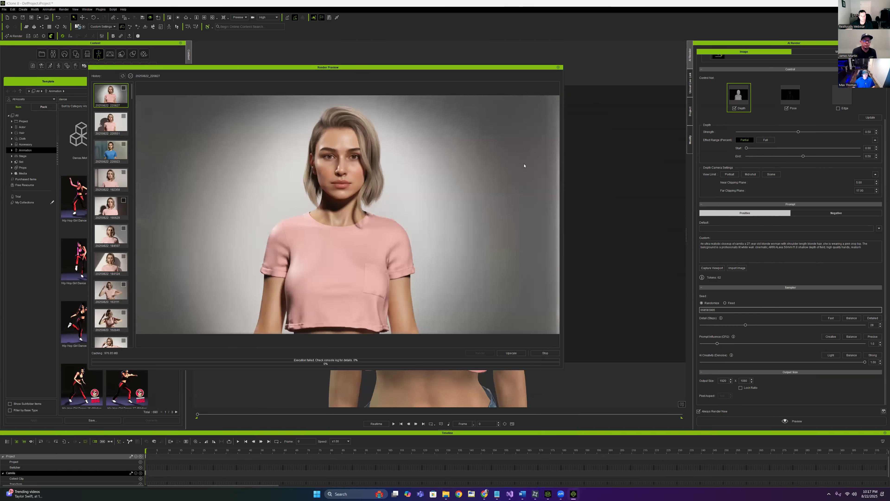
{"action": "left_click", "coordinate": [558, 67]}
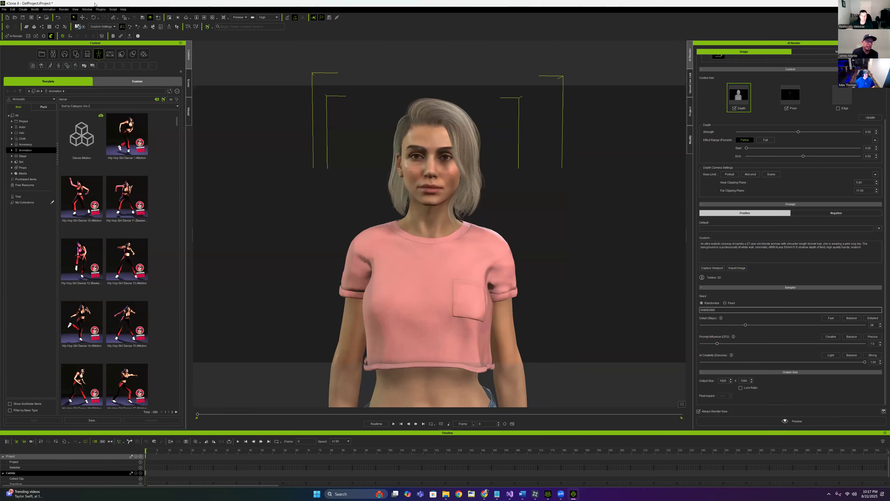
Reconnect AI Render to the RunPod ComfyUI server using the copied address
{"action": "left_click", "coordinate": [13, 37]}
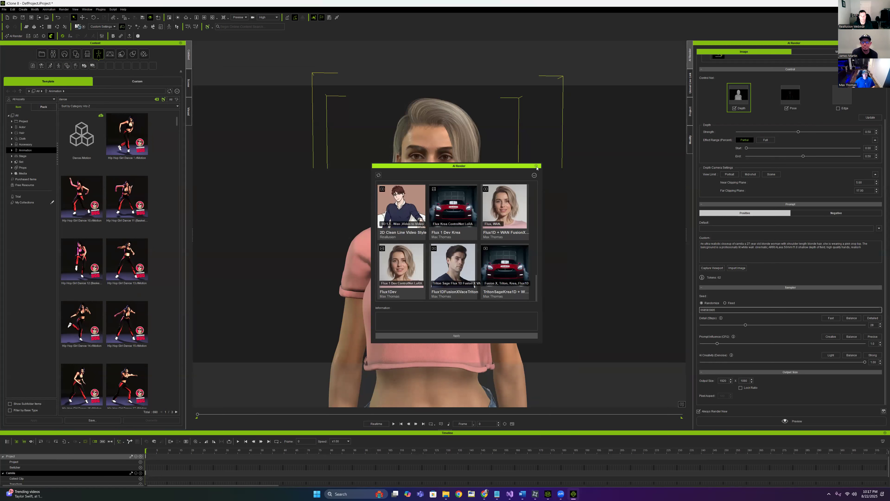
{"action": "left_click", "coordinate": [535, 165]}
{"action": "left_click", "coordinate": [44, 36]}
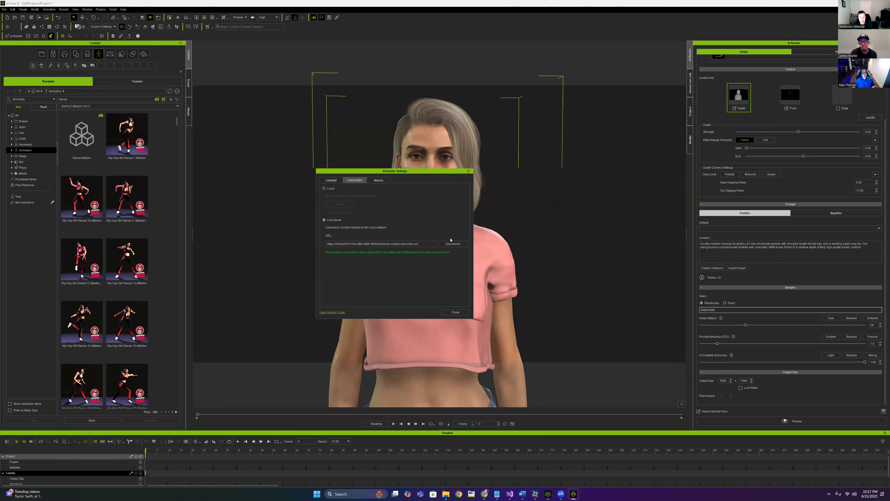
{"action": "left_click", "coordinate": [453, 244]}
{"action": "left_click_drag", "start_coordinate": [423, 244], "coordinate": [275, 236]}
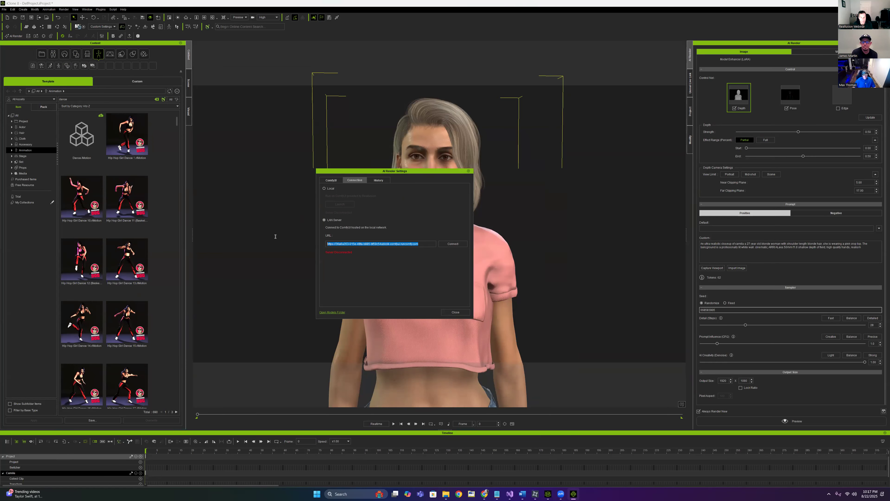
{"action": "key", "text": "ctrl+v"}
{"action": "left_click", "coordinate": [452, 244]}
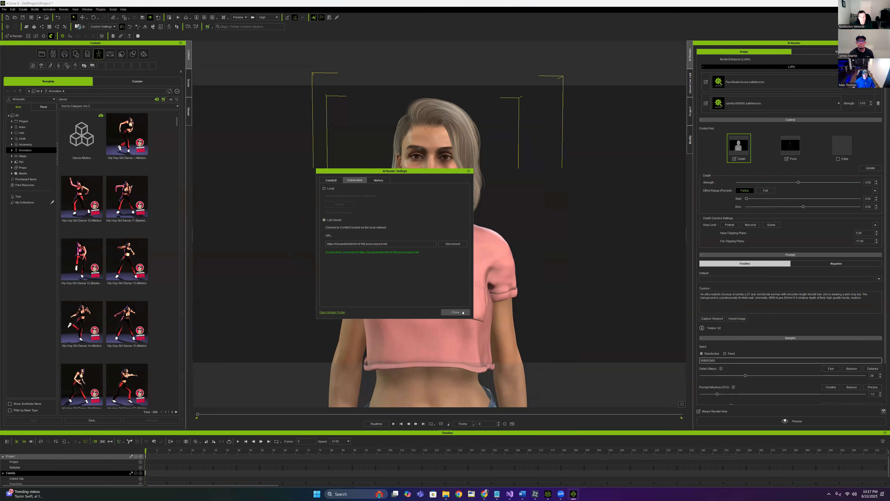
{"action": "left_click", "coordinate": [455, 312]}
Apply the Flux 1 Dev Krea preset and remove both LoRA entries
{"action": "left_click", "coordinate": [14, 36]}
{"action": "left_click", "coordinate": [458, 223]}
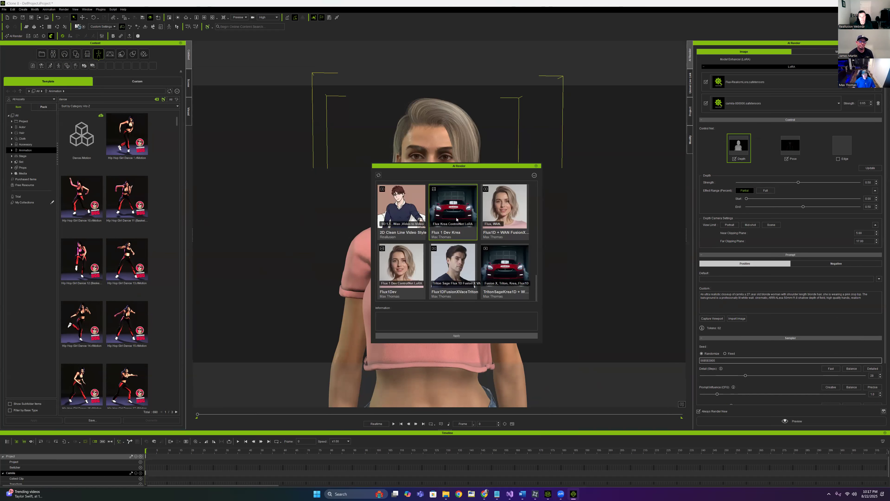
{"action": "left_click", "coordinate": [456, 336]}
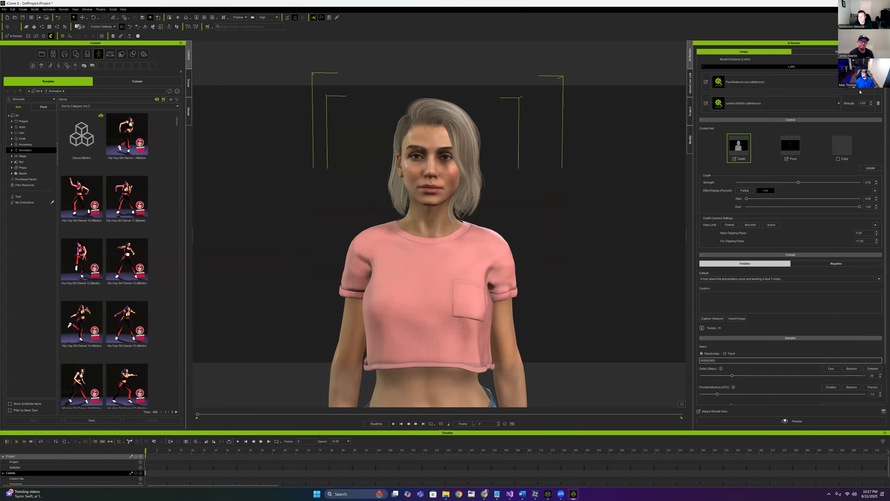
{"action": "left_click", "coordinate": [878, 82]}
{"action": "left_click", "coordinate": [879, 82]}
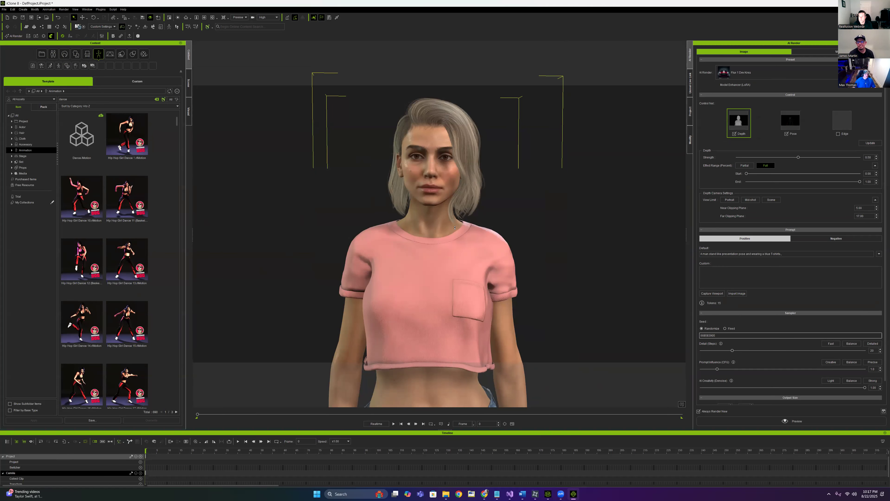
Frame her whole body and apply Hip Hop Girl Dance 14 to the character
{"action": "scroll", "coordinate": [527, 282], "scroll_direction": "down", "scroll_amount": 4}
{"action": "left_click_drag", "start_coordinate": [548, 279], "coordinate": [536, 232]}
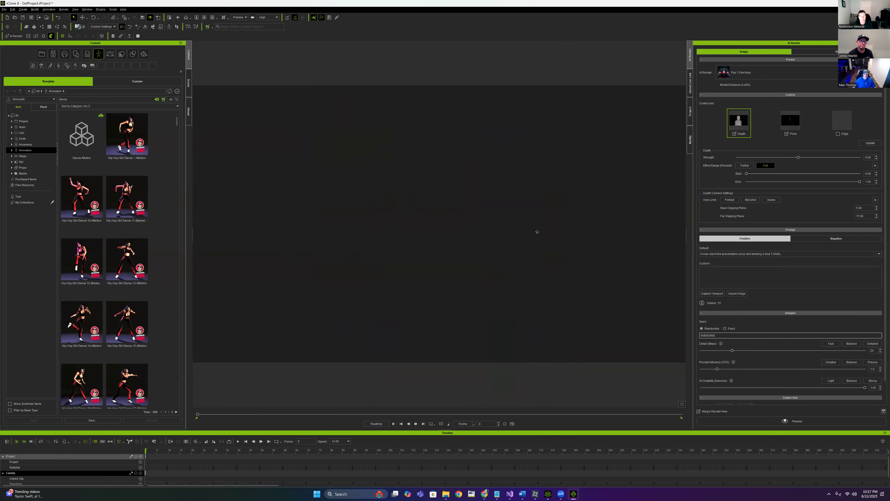
{"action": "left_click_drag", "start_coordinate": [552, 284], "coordinate": [581, 292]}
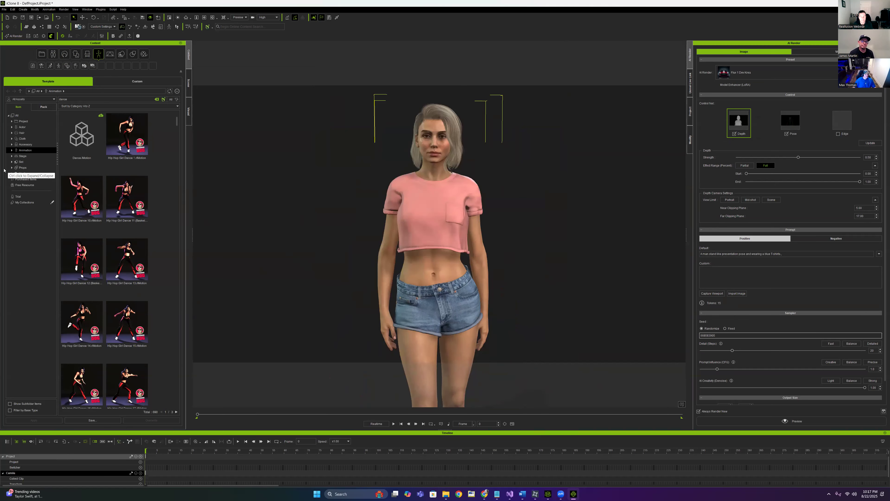
{"action": "scroll", "coordinate": [83, 211], "scroll_direction": "down", "scroll_amount": 1}
{"action": "scroll", "coordinate": [143, 200], "scroll_direction": "down", "scroll_amount": 4}
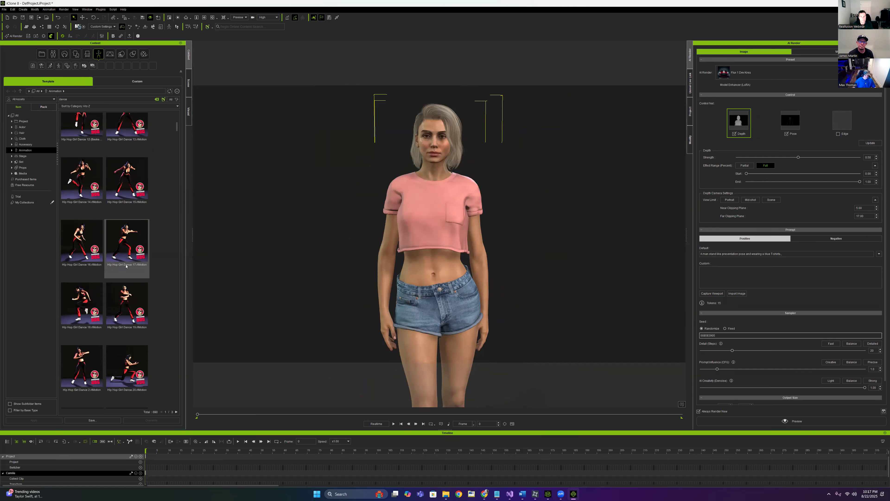
{"action": "scroll", "coordinate": [130, 287], "scroll_direction": "down", "scroll_amount": 1}
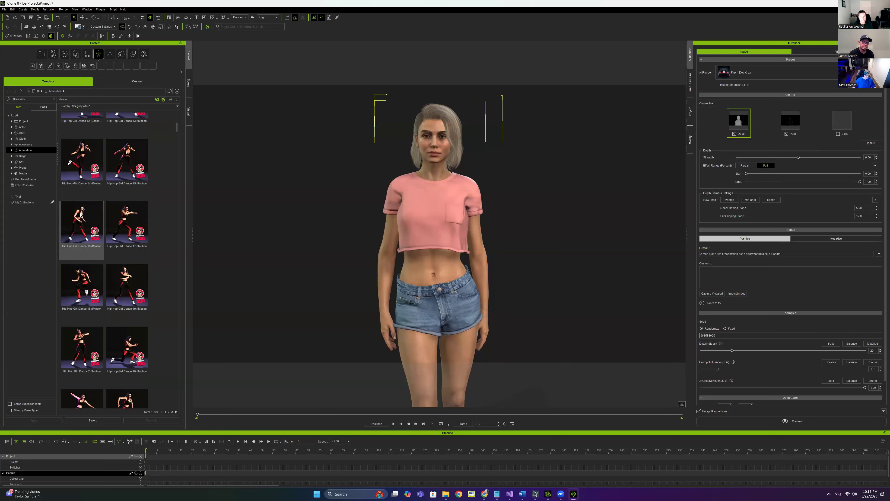
{"action": "double_click", "coordinate": [80, 158]}
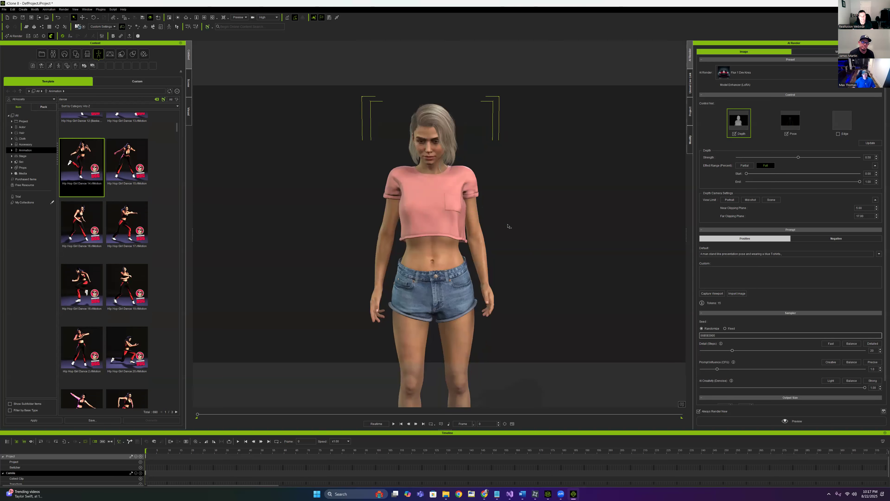
Play the dance, scrub back around frame 160 and orbit closer to watch it
{"action": "key", "text": "space"}
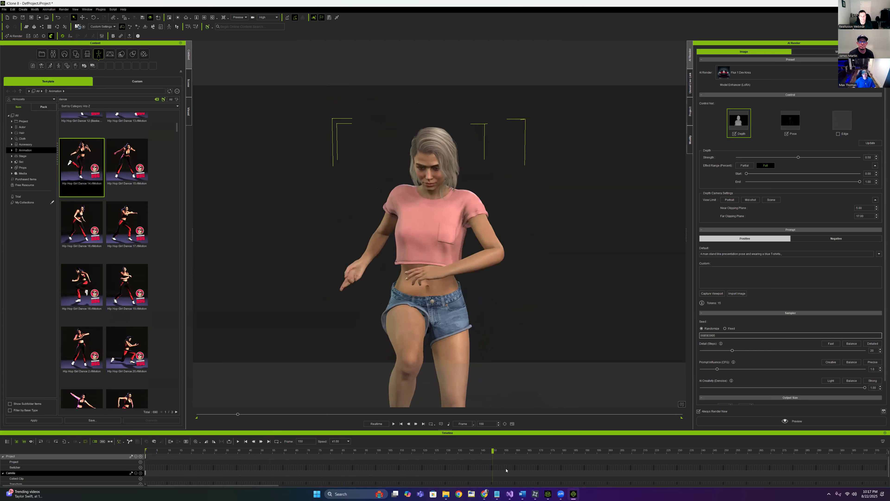
{"action": "left_click_drag", "start_coordinate": [532, 468], "coordinate": [516, 469]}
{"action": "left_click_drag", "start_coordinate": [488, 218], "coordinate": [511, 228]}
{"action": "scroll", "coordinate": [511, 229], "scroll_direction": "up", "scroll_amount": 3}
{"action": "scroll", "coordinate": [512, 228], "scroll_direction": "down", "scroll_amount": 2}
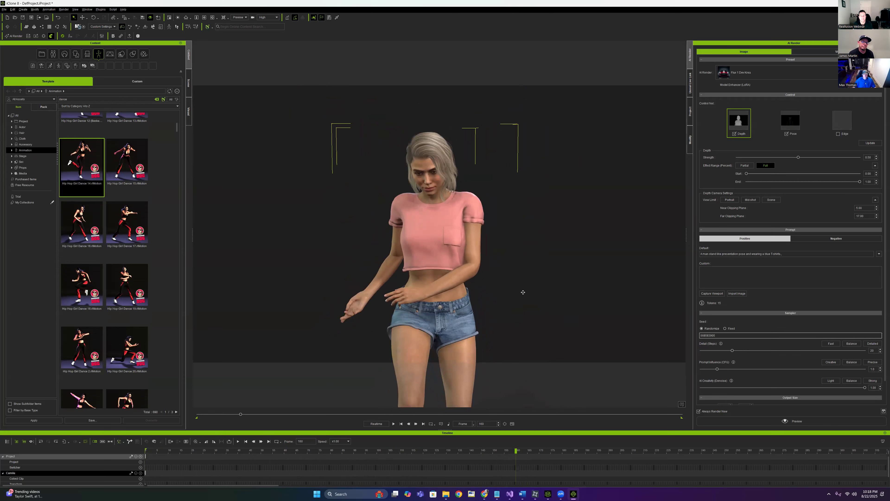
{"action": "scroll", "coordinate": [504, 273], "scroll_direction": "up", "scroll_amount": 2}
{"action": "left_click_drag", "start_coordinate": [515, 451], "coordinate": [268, 450]}
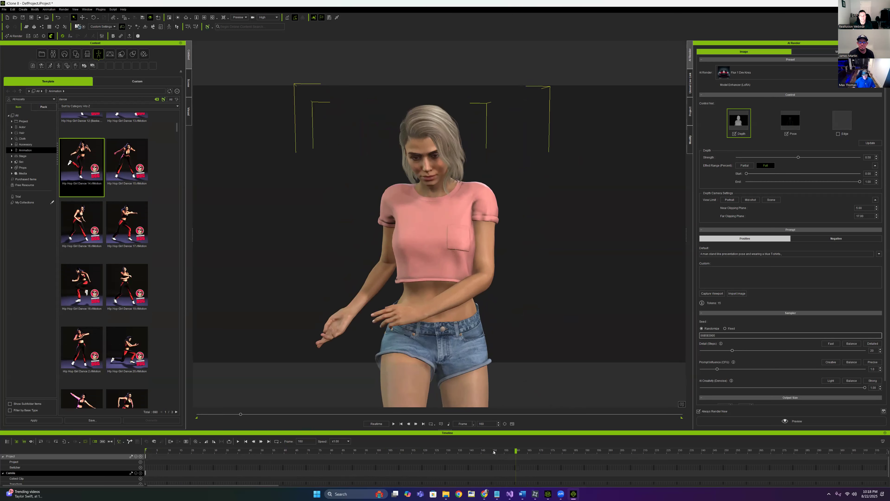
{"action": "key", "text": "space"}
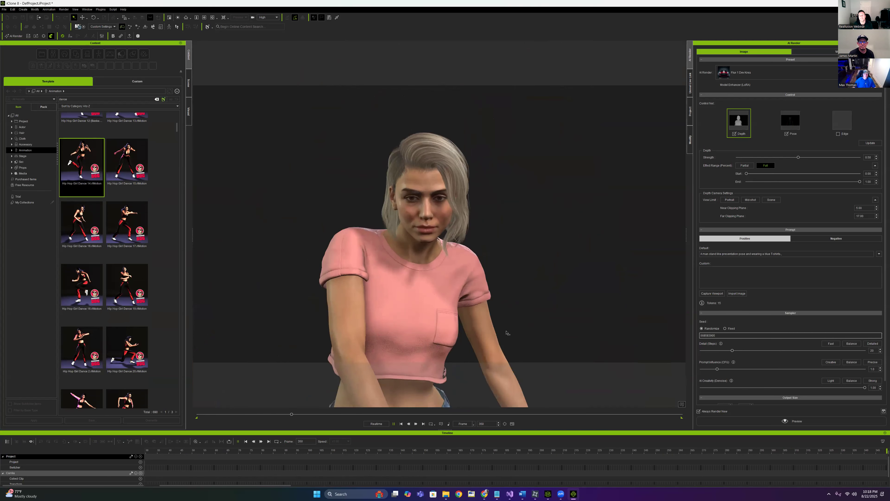
Pause on the arms-raised pose at frame 274, frame her upper body and update the captures
{"action": "key", "text": "space"}
{"action": "left_click_drag", "start_coordinate": [859, 450], "coordinate": [705, 460]}
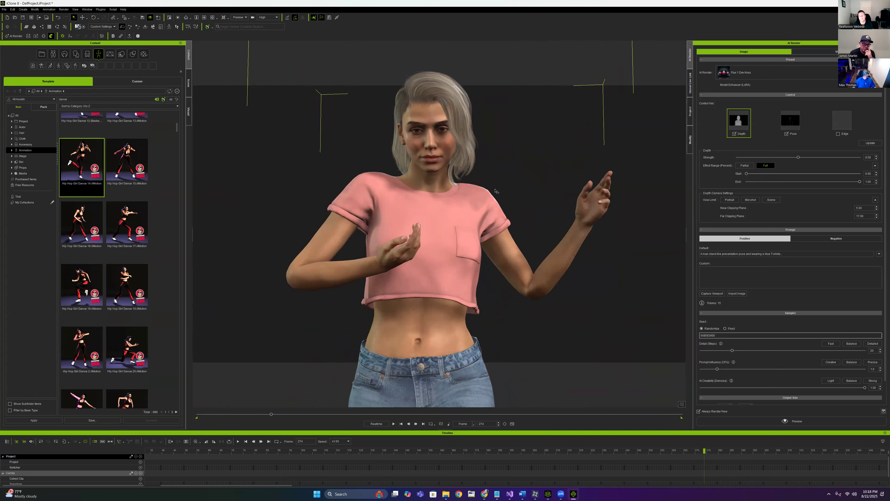
{"action": "left_click_drag", "start_coordinate": [511, 161], "coordinate": [511, 183]}
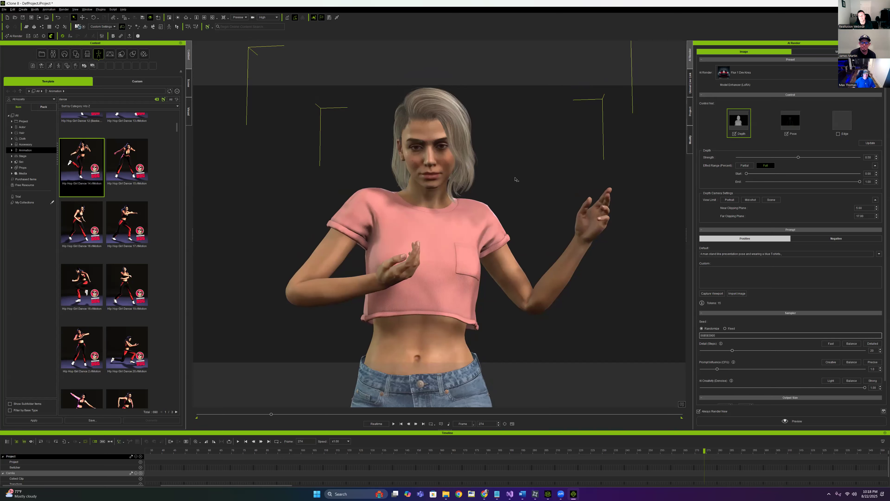
{"action": "left_click_drag", "start_coordinate": [498, 193], "coordinate": [594, 224]}
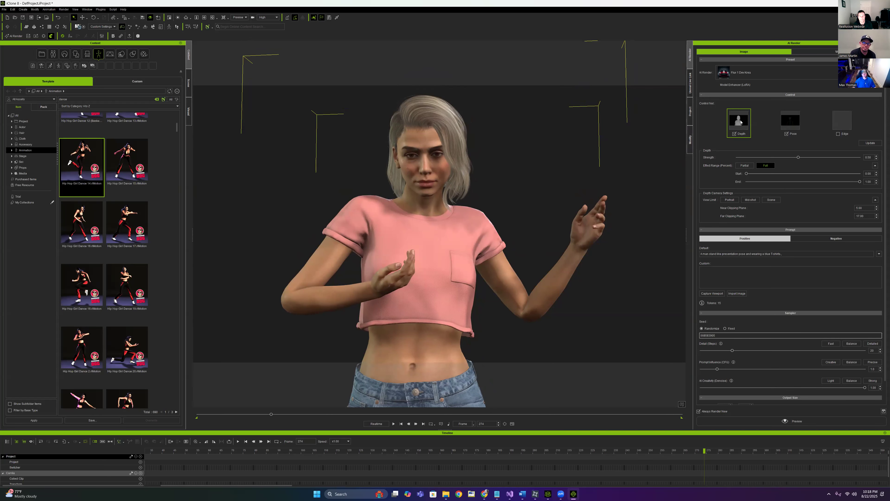
{"action": "left_click", "coordinate": [867, 142]}
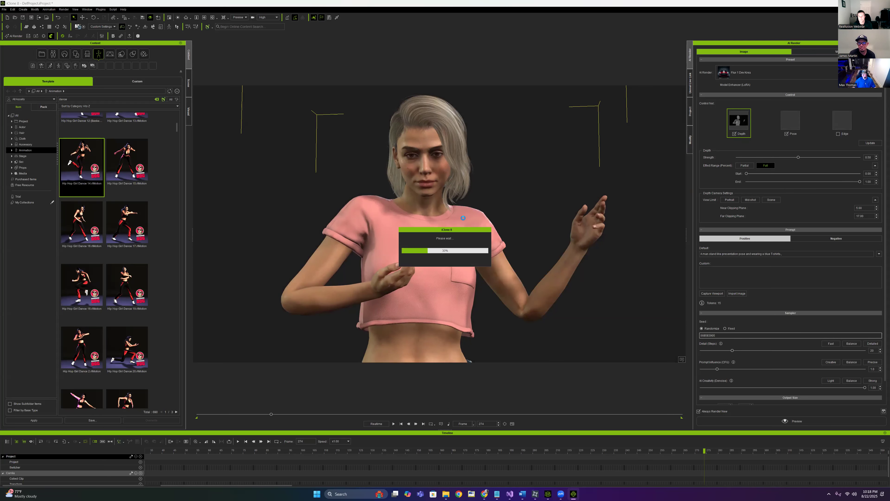
{"action": "left_click_drag", "start_coordinate": [869, 216], "coordinate": [843, 218]}
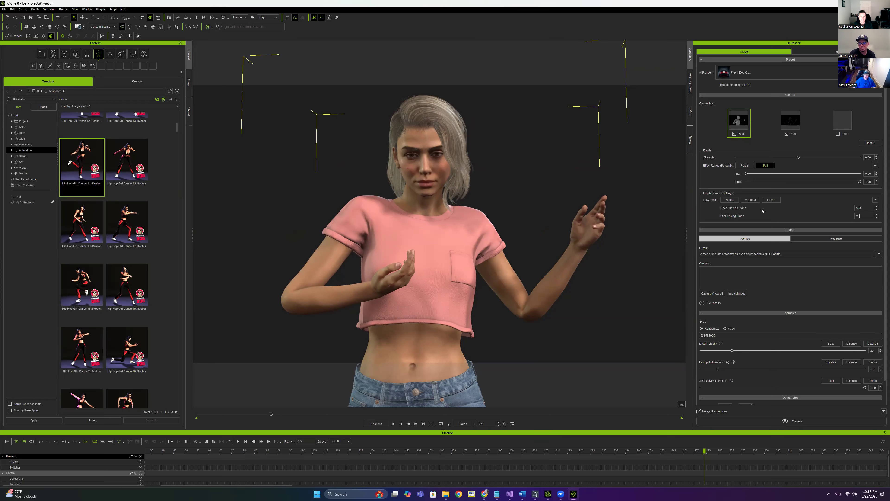
Recapture depth and pose with Far Clipping 20 and clear the default prompt text
{"action": "left_click", "coordinate": [869, 143]}
{"action": "mouse_move", "coordinate": [741, 120]}
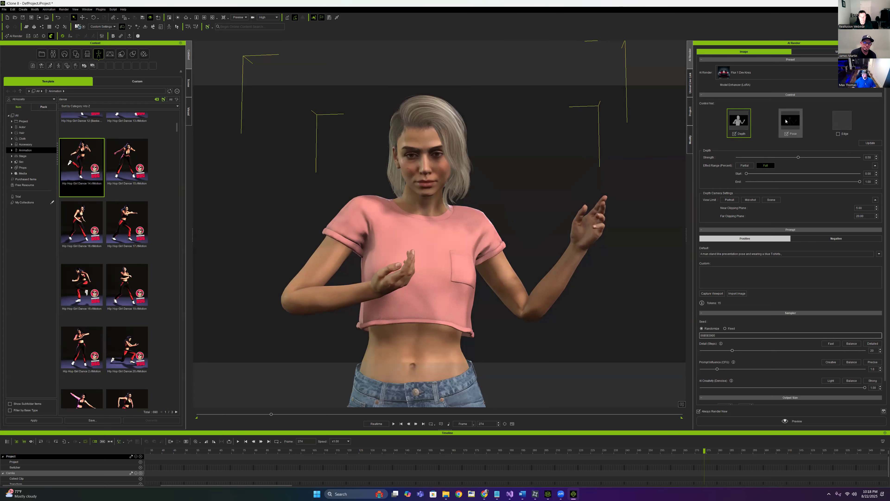
{"action": "mouse_move", "coordinate": [789, 123]}
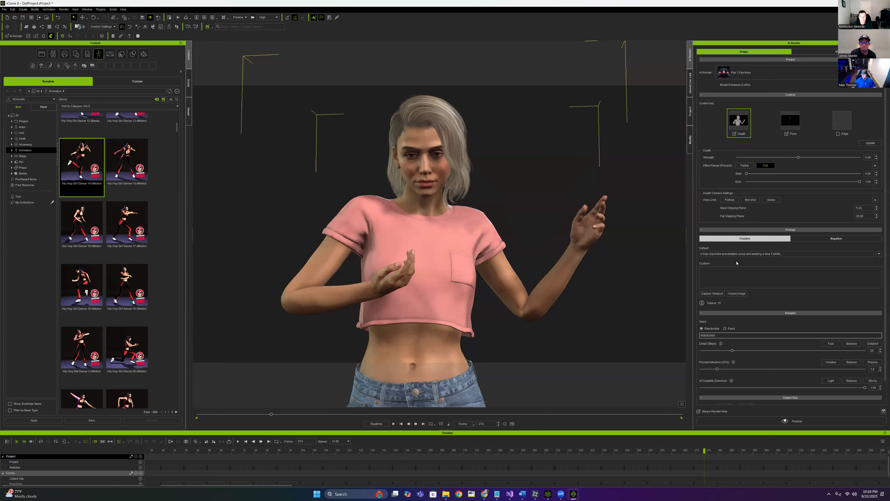
{"action": "key", "text": "ctrl+a"}
{"action": "key", "text": "BackSpace"}
Load Flux-RealismLora at 0.35 and camila-000006 at 0.65 in the two LoRA slots
{"action": "left_click", "coordinate": [734, 85]}
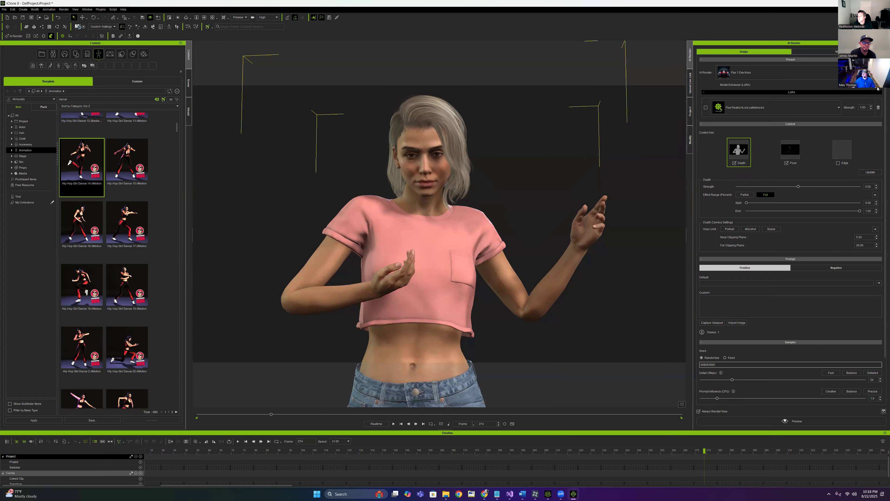
{"action": "left_click", "coordinate": [784, 111]}
{"action": "left_click", "coordinate": [740, 122]}
{"action": "left_click", "coordinate": [757, 128]}
{"action": "left_click", "coordinate": [749, 172]}
{"action": "left_click", "coordinate": [706, 129]}
{"action": "left_click_drag", "start_coordinate": [867, 129], "coordinate": [848, 127]}
{"action": "type", "text": ".65"}
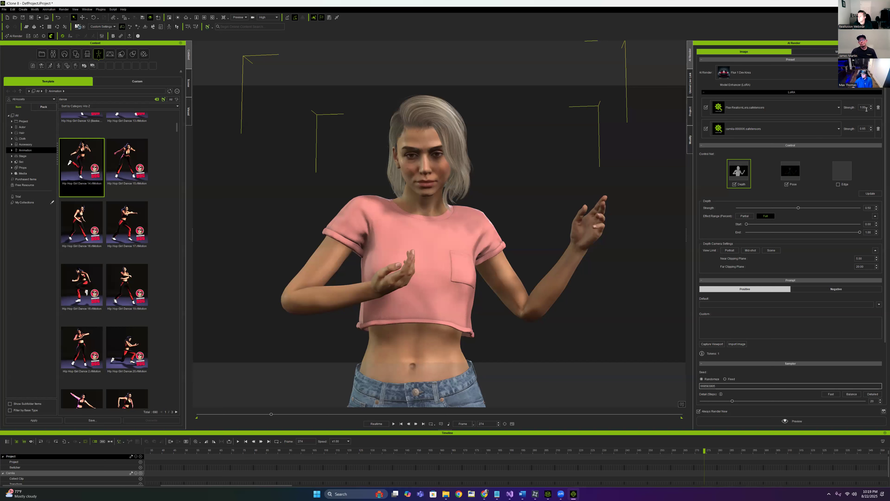
{"action": "type", "text": ".35"}
{"action": "key", "text": "Return"}
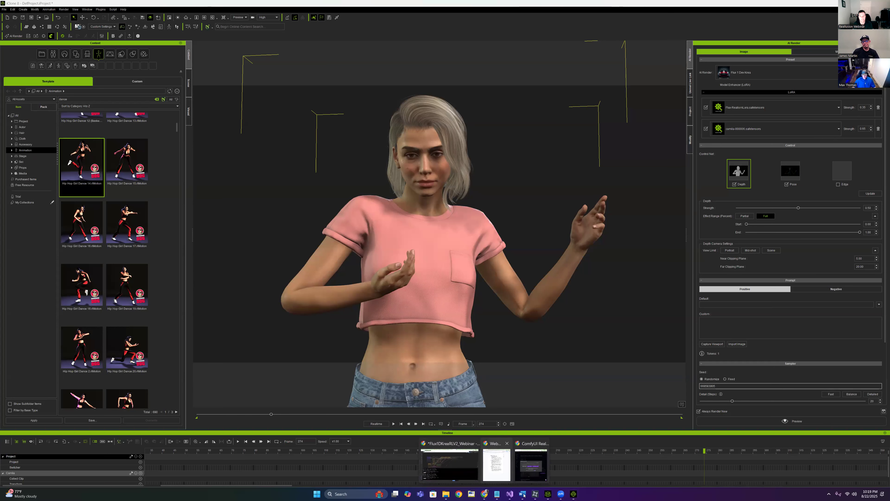
Copy the saved prompt paragraph from the notes into the Custom prompt field
{"action": "left_click", "coordinate": [497, 494]}
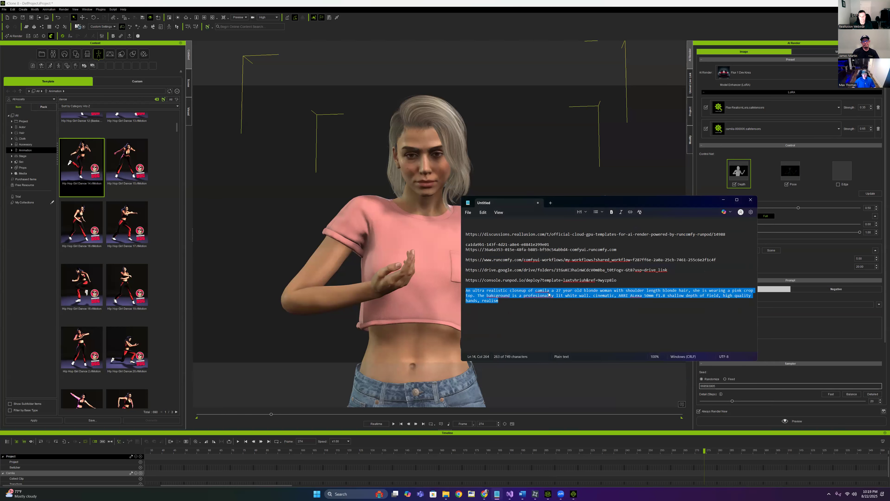
{"action": "right_click", "coordinate": [548, 295]}
{"action": "left_click", "coordinate": [548, 309]}
{"action": "right_click", "coordinate": [545, 298]}
{"action": "left_click", "coordinate": [559, 326]}
{"action": "right_click", "coordinate": [545, 298]}
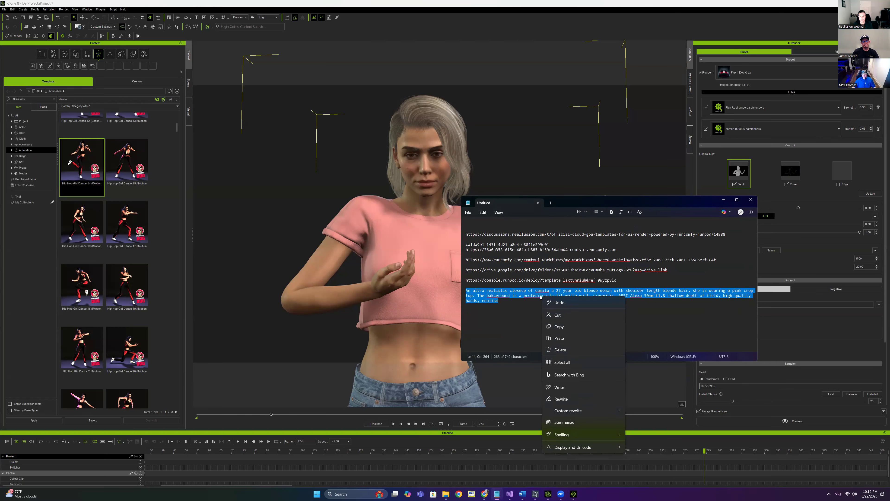
{"action": "left_click", "coordinate": [563, 325]}
{"action": "left_click", "coordinate": [725, 200]}
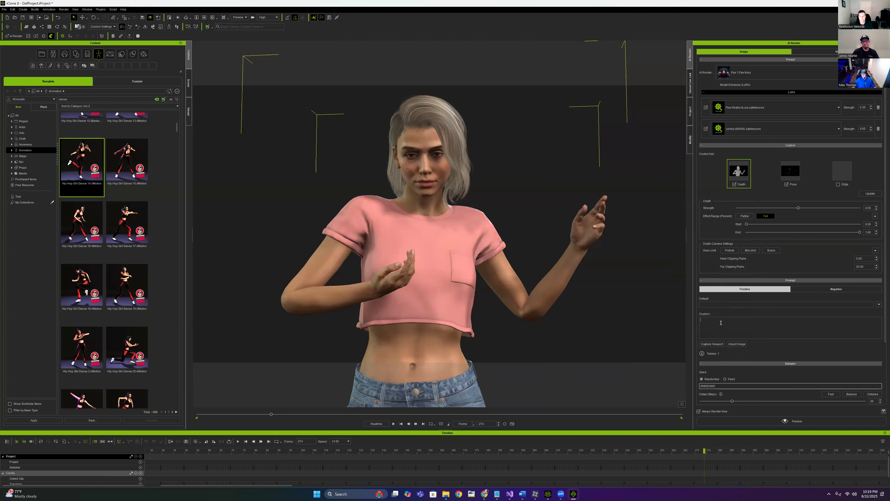
{"action": "left_click", "coordinate": [775, 322]}
{"action": "key", "text": "ctrl+v"}
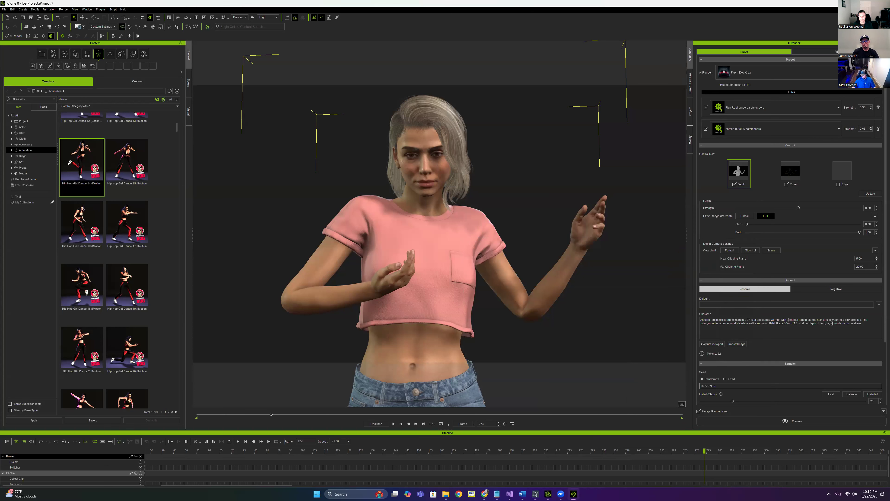
Insert a sentence saying she is performing a hiphop dance before the background sentence
{"action": "left_click", "coordinate": [863, 320]}
{"action": "type", "text": "She is d"}
{"action": "key", "text": "BackSpace"}
{"action": "type", "text": "formgin"}
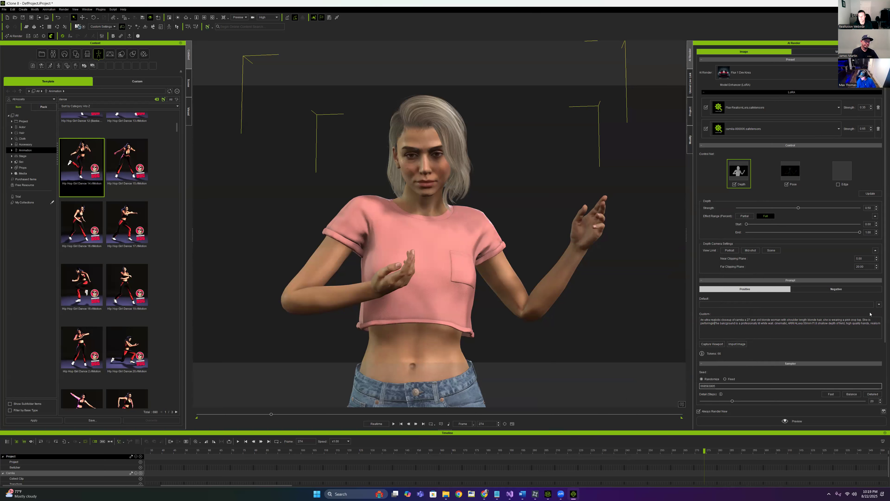
{"action": "type", "text": " a hiphop "}
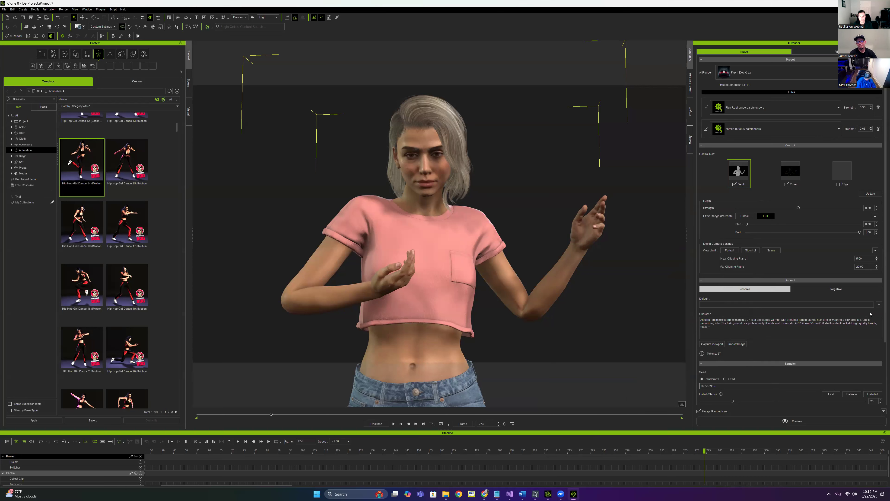
{"action": "type", "text": "dance."}
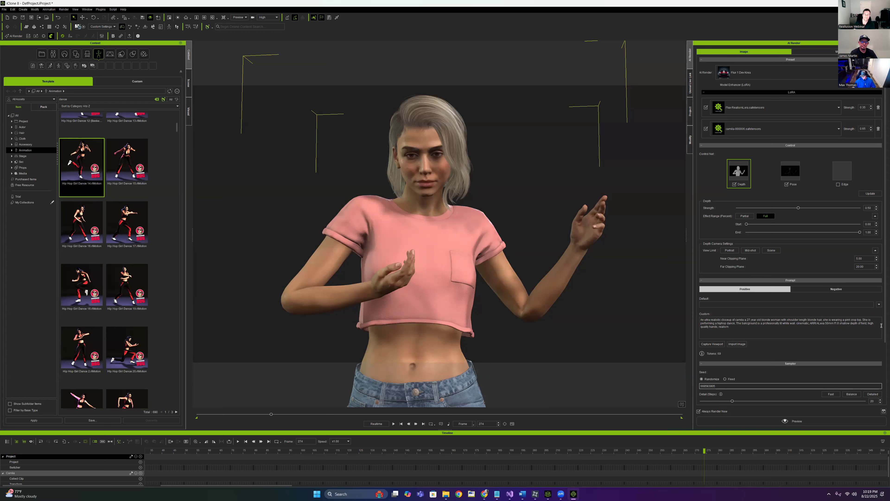
Replace the lit white wall phrase with 'city alley way with graffiti'
{"action": "scroll", "coordinate": [873, 352], "scroll_direction": "down", "scroll_amount": 2}
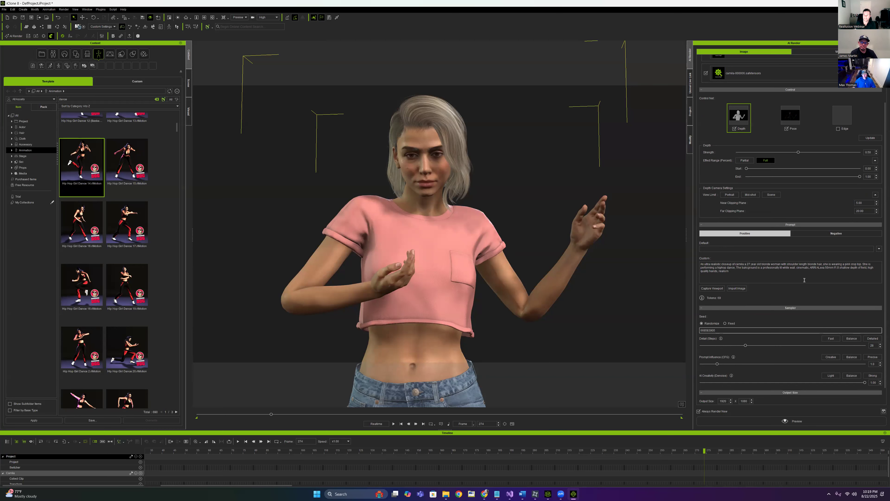
{"action": "scroll", "coordinate": [768, 299], "scroll_direction": "down", "scroll_amount": 1}
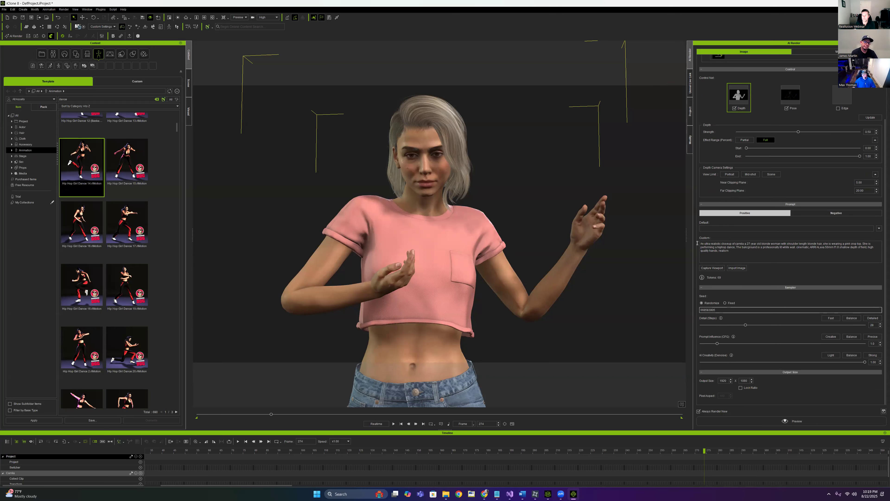
{"action": "left_click_drag", "start_coordinate": [794, 248], "coordinate": [776, 249]}
{"action": "left_click", "coordinate": [791, 247]}
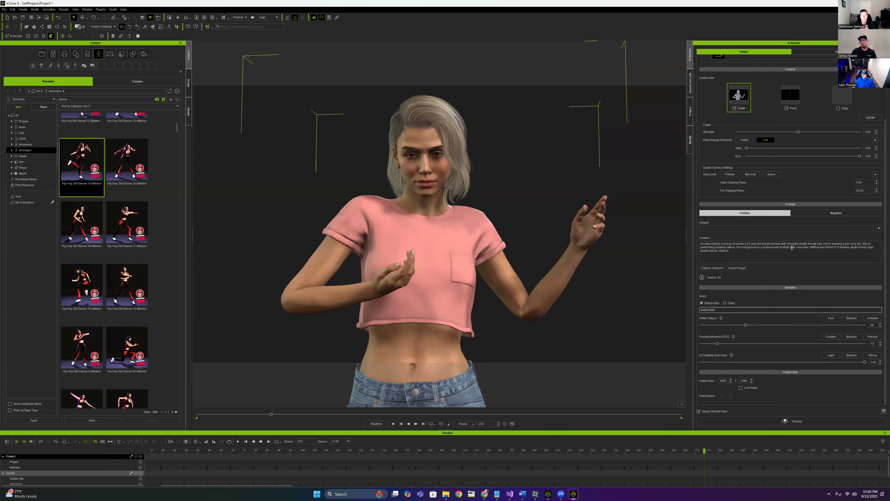
{"action": "left_click_drag", "start_coordinate": [795, 247], "coordinate": [778, 248]}
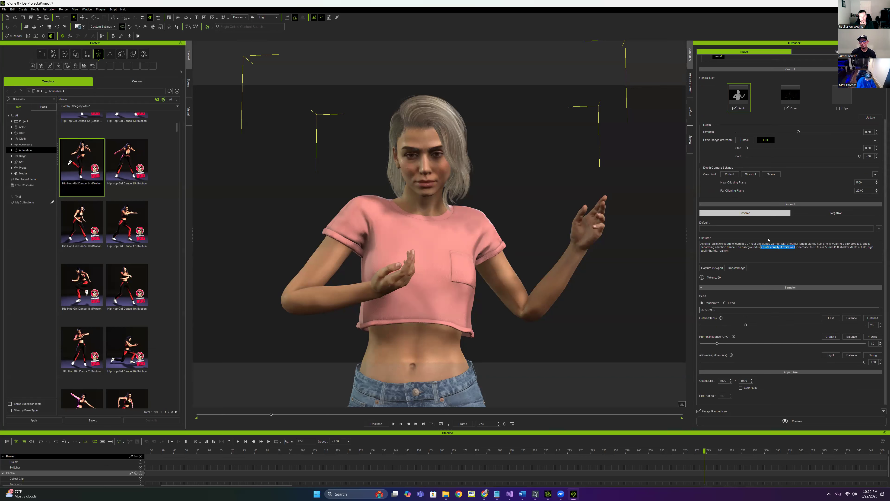
{"action": "type", "text": "bu"}
{"action": "key", "text": "BackSpace"}
{"action": "key", "text": "BackSpace"}
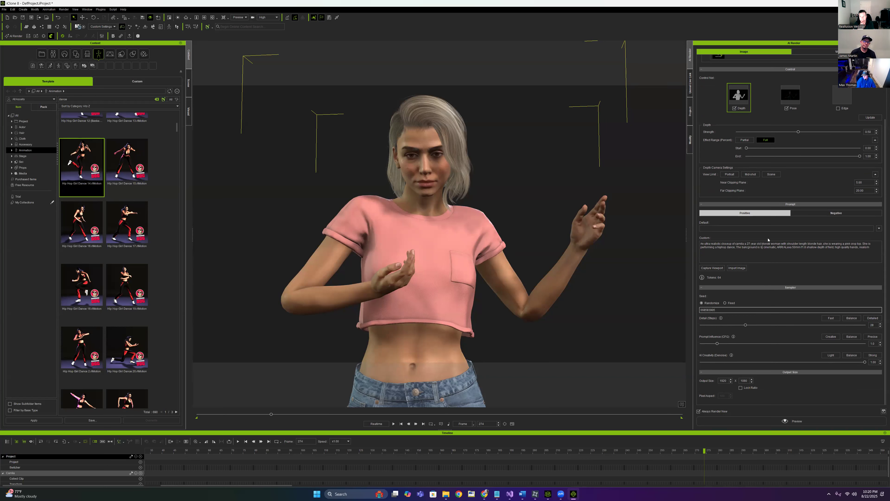
{"action": "type", "text": "city alley way with graffiti"}
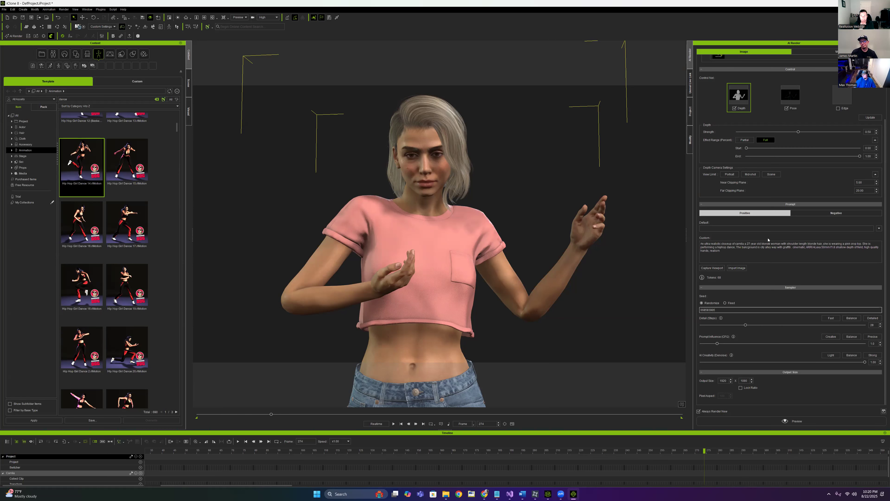
Start an AI render preview, reposition its window and bring the RunComfy browser forward
{"action": "left_click", "coordinate": [799, 421]}
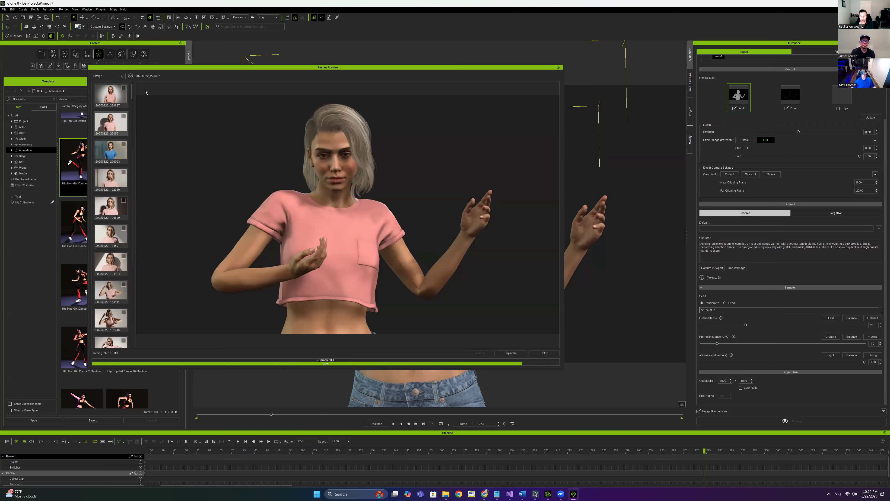
{"action": "left_click_drag", "start_coordinate": [228, 67], "coordinate": [331, 85]}
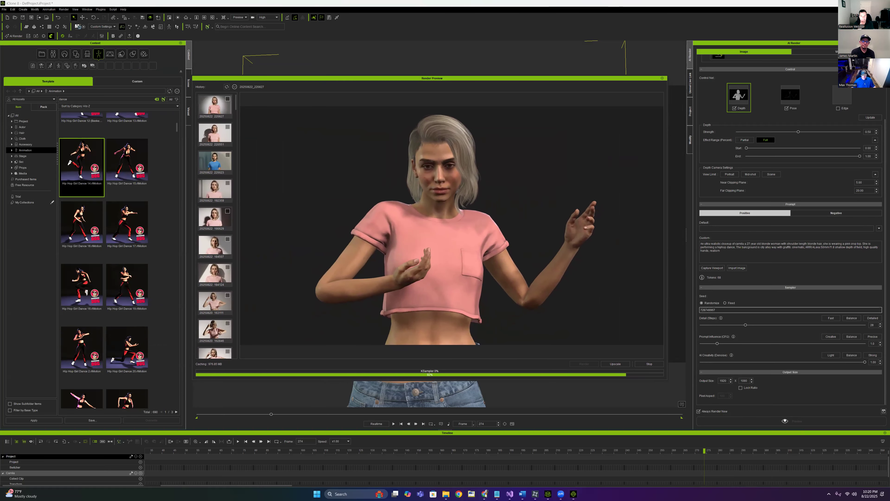
{"action": "mouse_move", "coordinate": [485, 495]}
{"action": "left_click", "coordinate": [533, 453]}
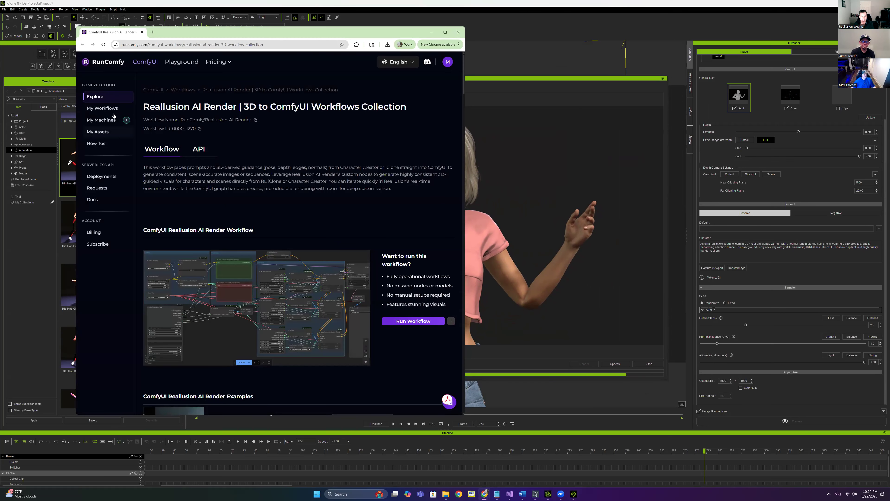
Open the running RunComfy machine's ComfyUI workspace in a widened Chrome window, then bring up the Webinar folder
{"action": "left_click", "coordinate": [101, 120]}
{"action": "left_click", "coordinate": [175, 128]}
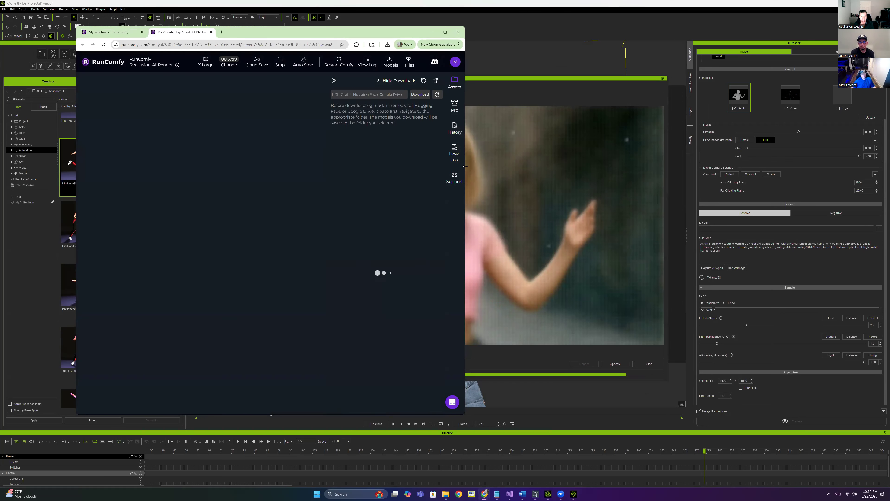
{"action": "left_click_drag", "start_coordinate": [465, 166], "coordinate": [810, 158]}
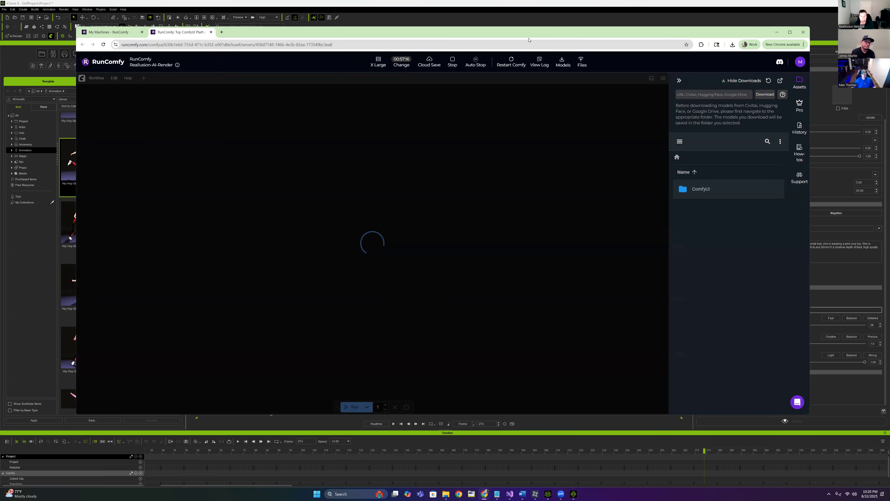
{"action": "left_click_drag", "start_coordinate": [529, 40], "coordinate": [538, 66]}
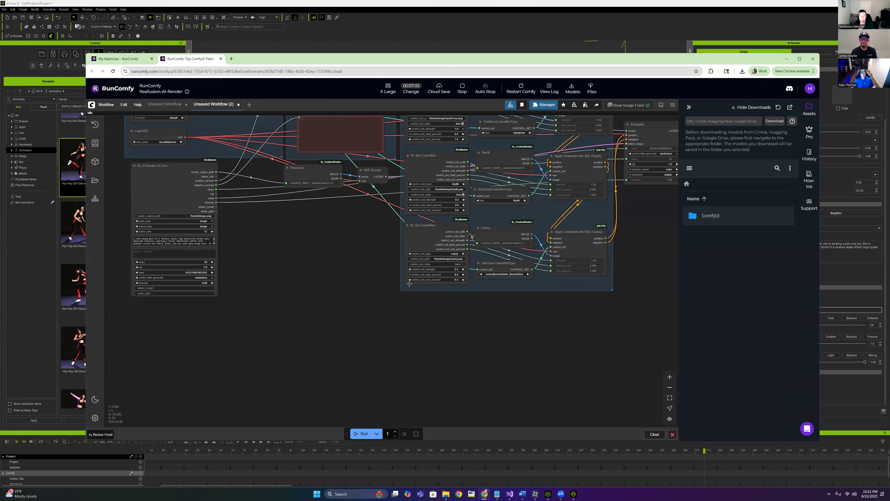
{"action": "scroll", "coordinate": [371, 284], "scroll_direction": "down", "scroll_amount": 4}
{"action": "left_click_drag", "start_coordinate": [345, 272], "coordinate": [314, 322]}
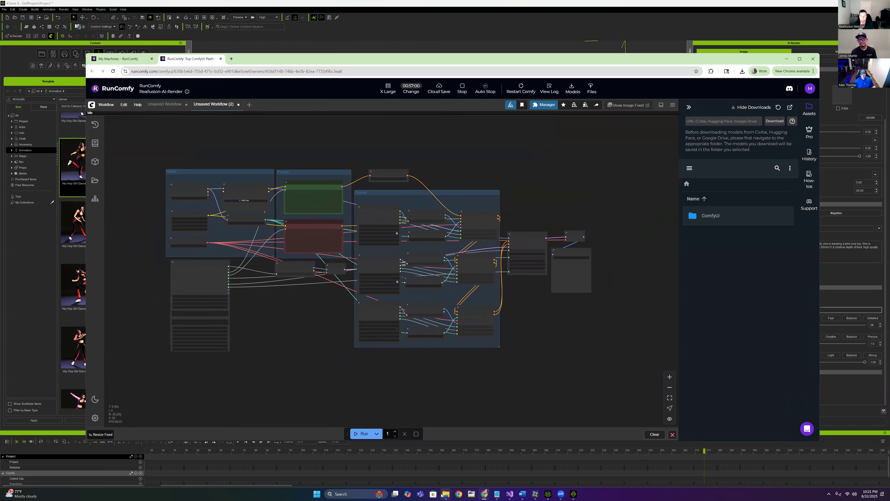
{"action": "mouse_move", "coordinate": [446, 494]}
{"action": "left_click", "coordinate": [408, 463]}
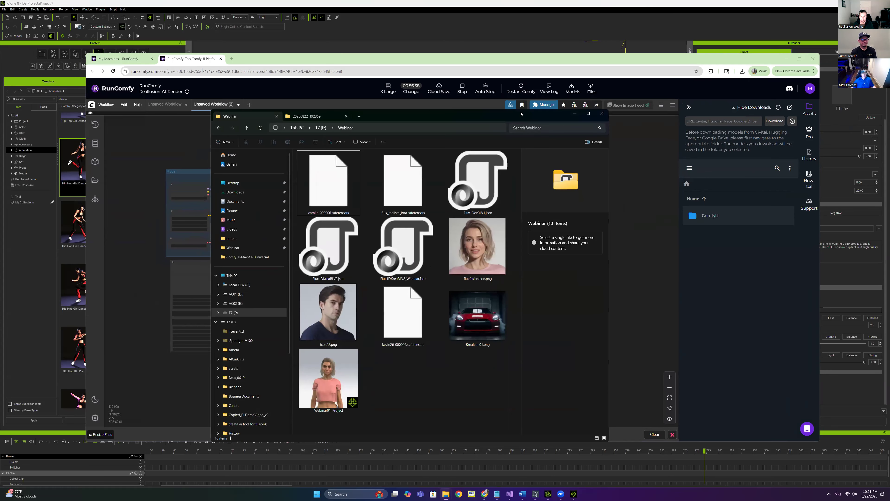
Drag Flux1DKreaRLV2.json from the Webinar folder onto the ComfyUI canvas to load it
{"action": "left_click_drag", "start_coordinate": [506, 123], "coordinate": [759, 157]}
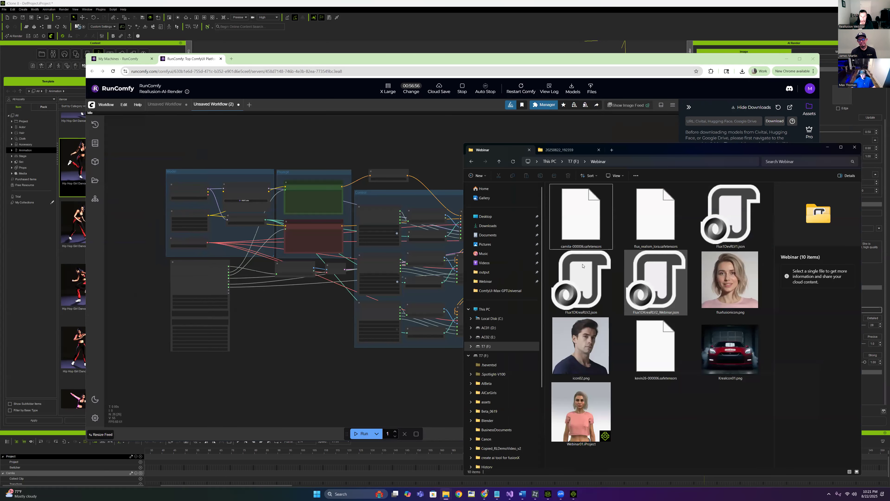
{"action": "left_click", "coordinate": [656, 289]}
{"action": "left_click", "coordinate": [586, 290]}
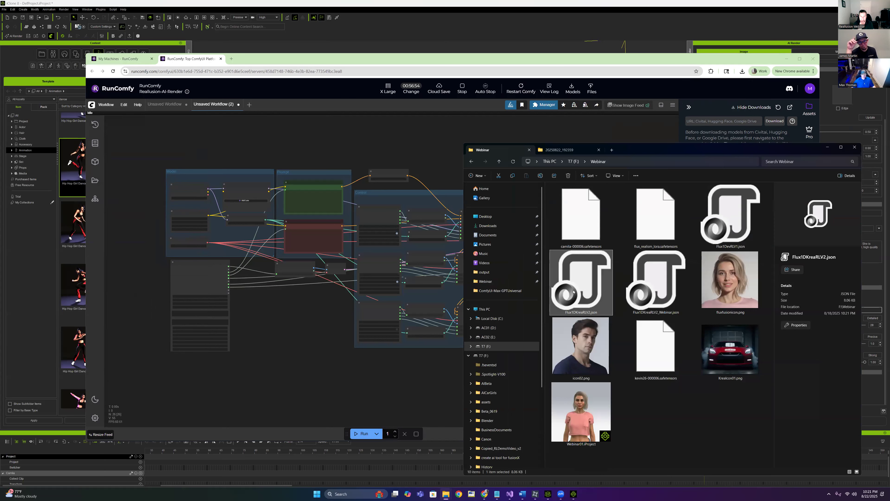
{"action": "left_click_drag", "start_coordinate": [580, 298], "coordinate": [255, 154]}
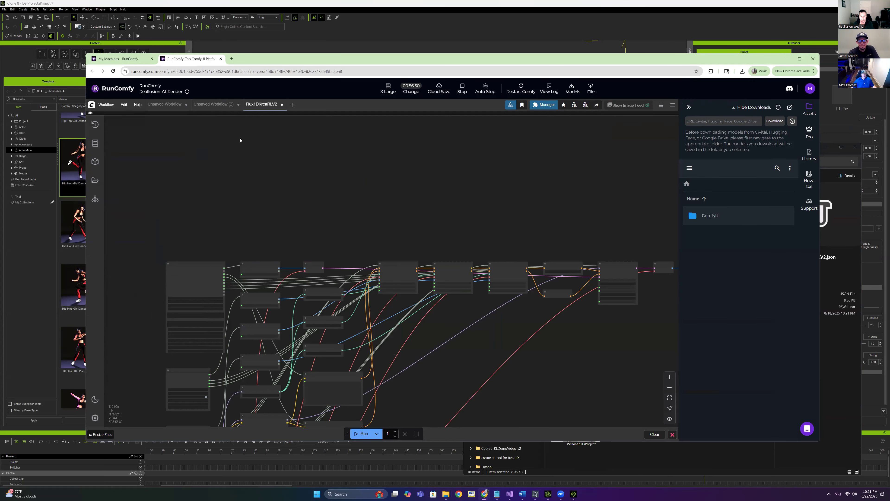
Close the Unsaved Workflow (2) tab, maximize Chrome and center the node graph
{"action": "left_click", "coordinate": [238, 104]}
{"action": "scroll", "coordinate": [357, 178], "scroll_direction": "down", "scroll_amount": 5}
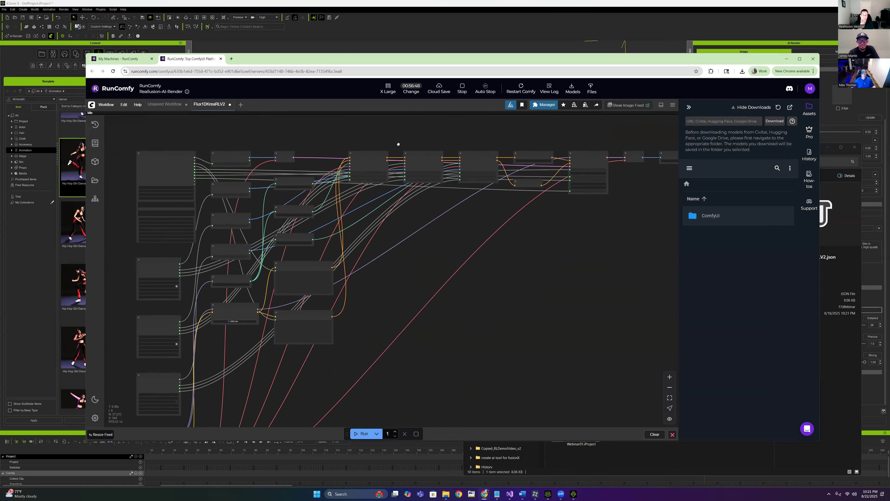
{"action": "left_click_drag", "start_coordinate": [399, 144], "coordinate": [424, 137]}
{"action": "left_click", "coordinate": [799, 58]}
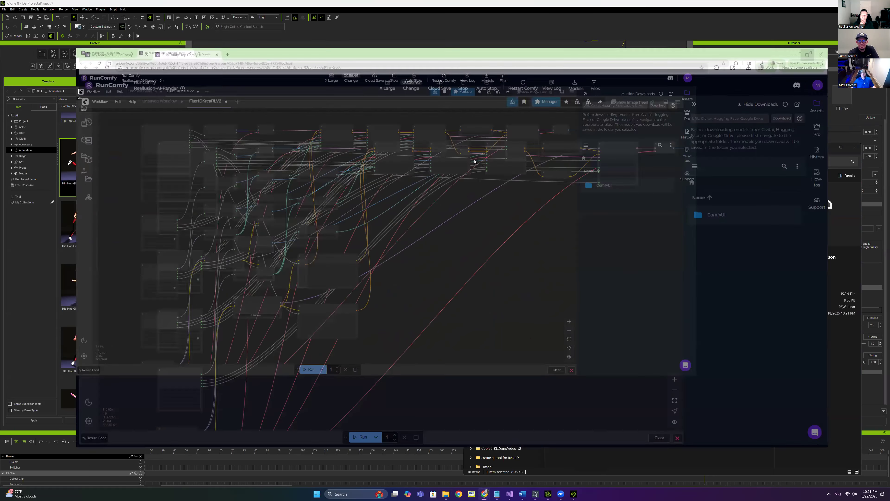
{"action": "left_click_drag", "start_coordinate": [503, 189], "coordinate": [485, 209]}
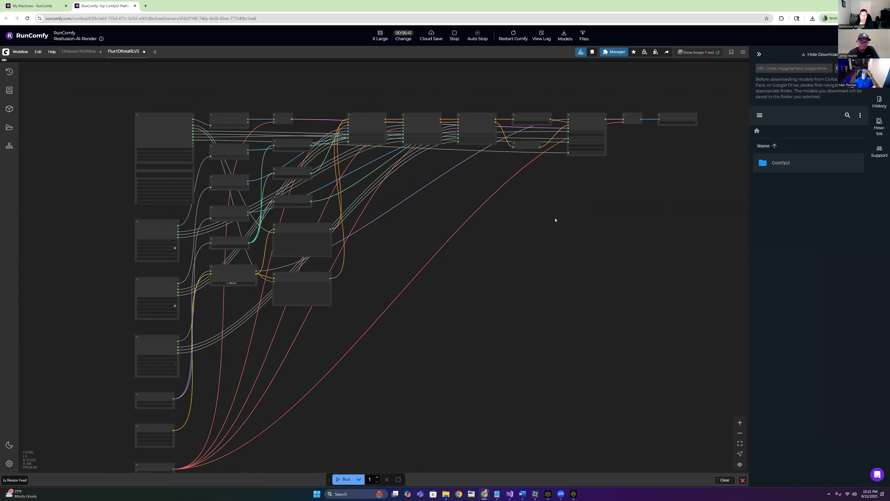
{"action": "left_click_drag", "start_coordinate": [556, 220], "coordinate": [486, 204]}
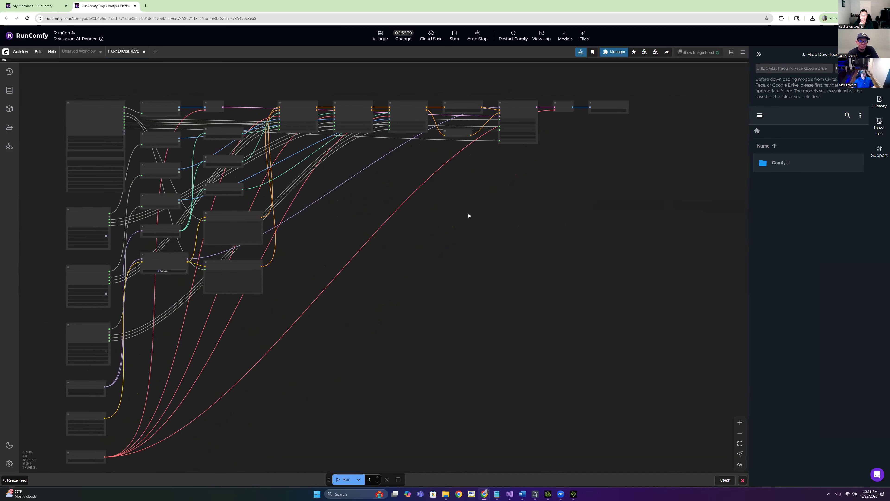
Browse ComfyUI > models > loras in the file panel to see the installed LoRAs
{"action": "scroll", "coordinate": [324, 210], "scroll_direction": "up", "scroll_amount": 5}
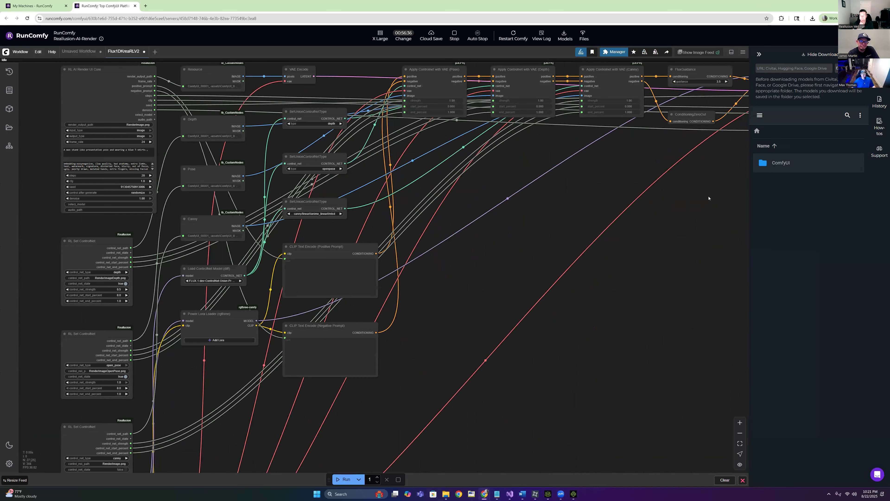
{"action": "double_click", "coordinate": [799, 164]}
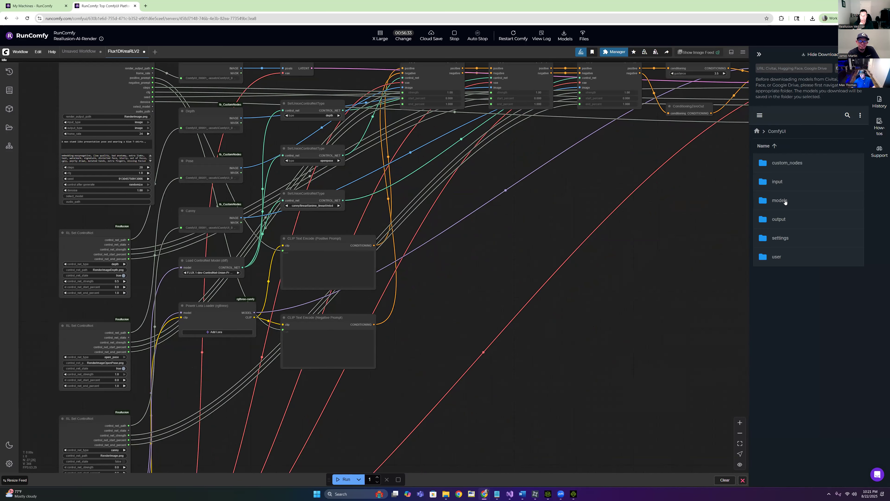
{"action": "double_click", "coordinate": [786, 201]}
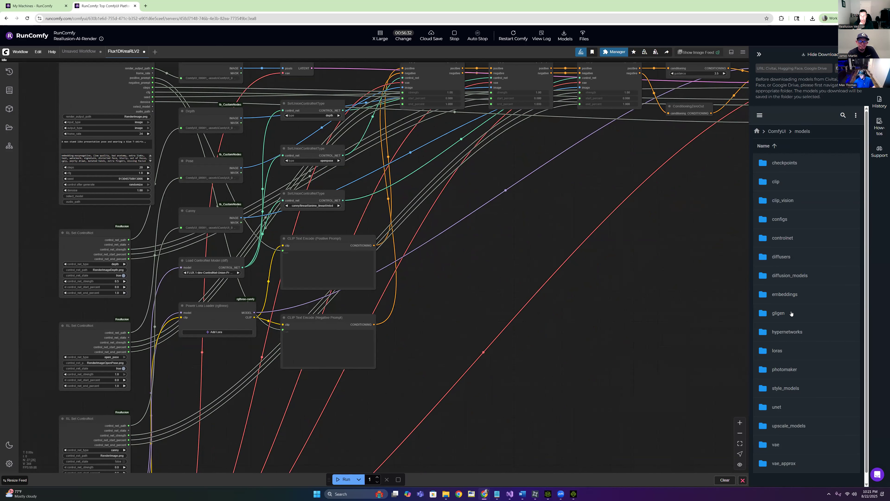
{"action": "scroll", "coordinate": [789, 312], "scroll_direction": "down", "scroll_amount": 1}
{"action": "double_click", "coordinate": [780, 347]}
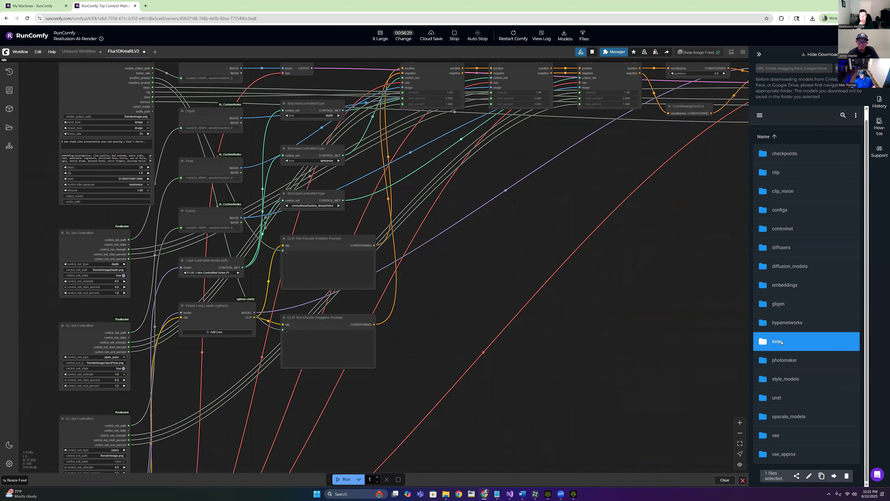
{"action": "left_click", "coordinate": [803, 132]}
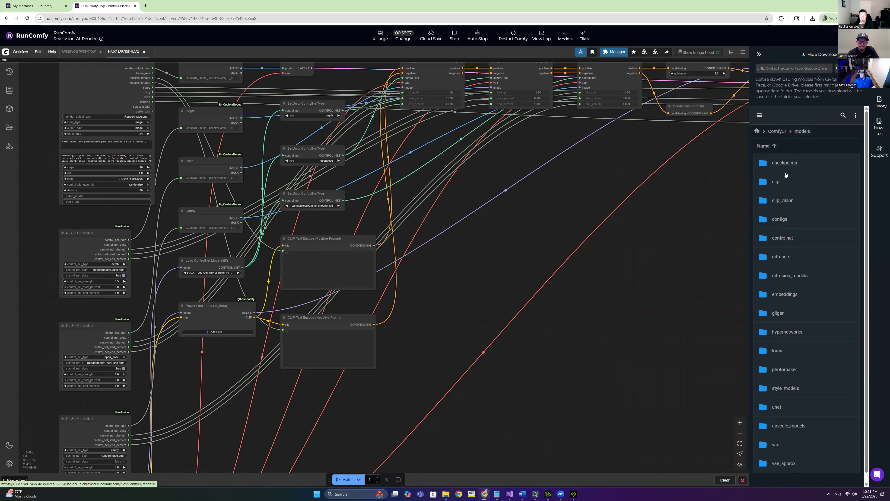
Check the models > controlnet folder, return to the ComfyUI root, and review the Load ControlNet Model list
{"action": "double_click", "coordinate": [785, 238]}
{"action": "left_click", "coordinate": [802, 131]}
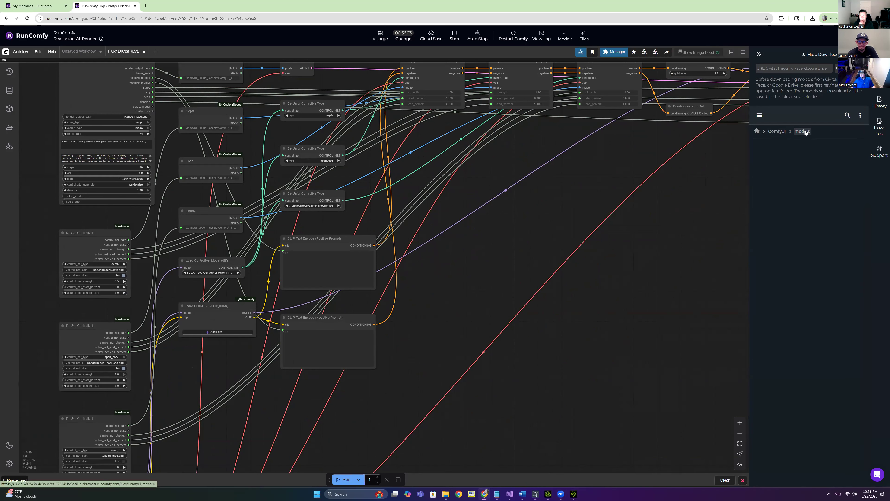
{"action": "left_click", "coordinate": [777, 131]}
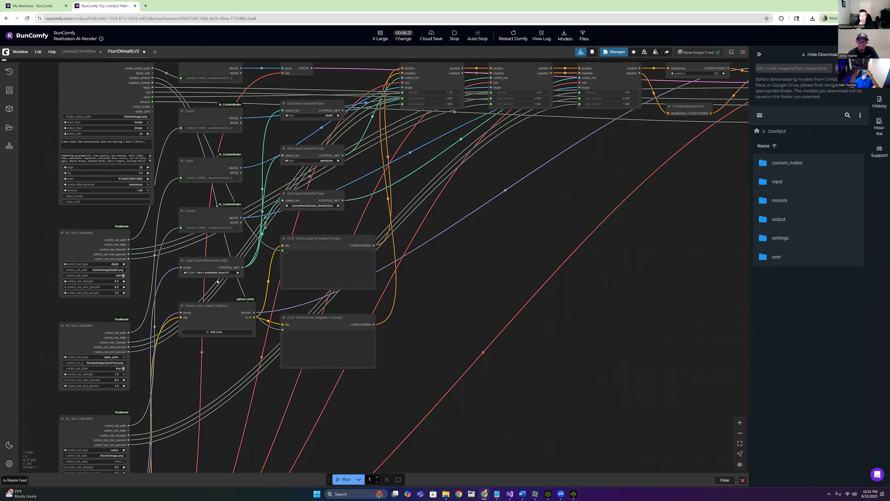
{"action": "left_click", "coordinate": [209, 272]}
{"action": "left_click", "coordinate": [435, 315]}
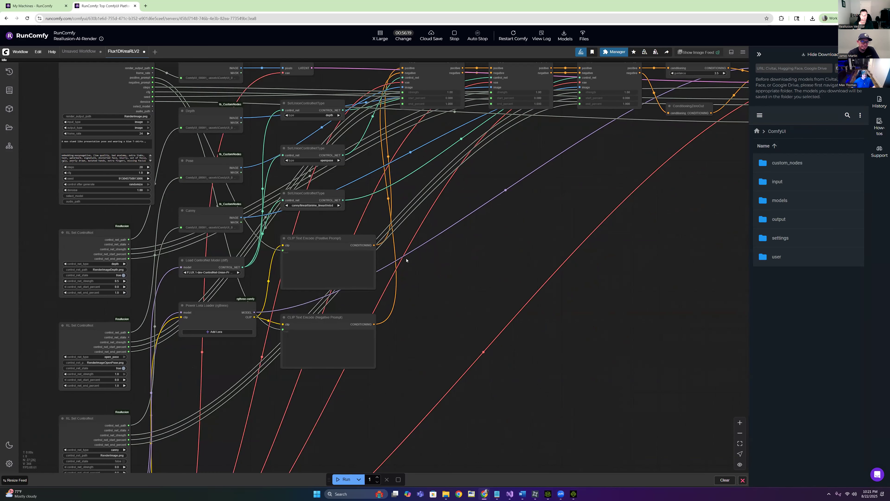
{"action": "scroll", "coordinate": [408, 259], "scroll_direction": "down", "scroll_amount": 6}
{"action": "scroll", "coordinate": [408, 204], "scroll_direction": "up", "scroll_amount": 5}
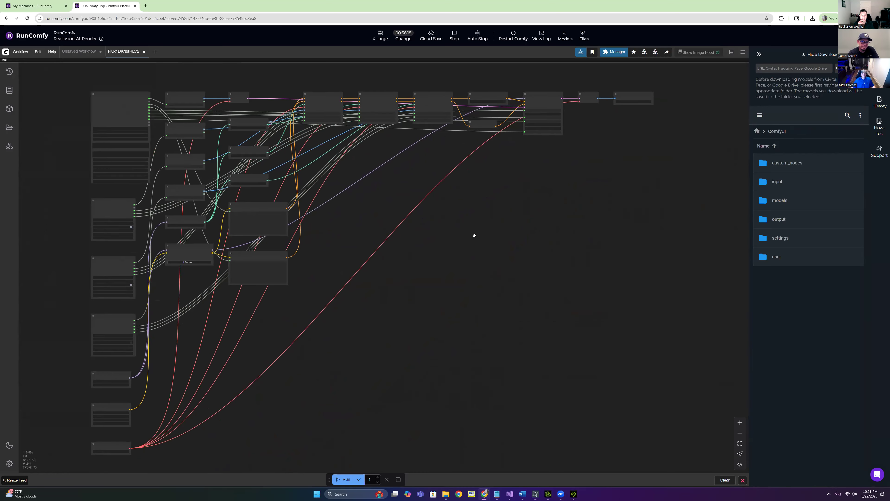
Copy the current server ID from the end of the RunComfy page URL
{"action": "left_click_drag", "start_coordinate": [433, 178], "coordinate": [438, 173]}
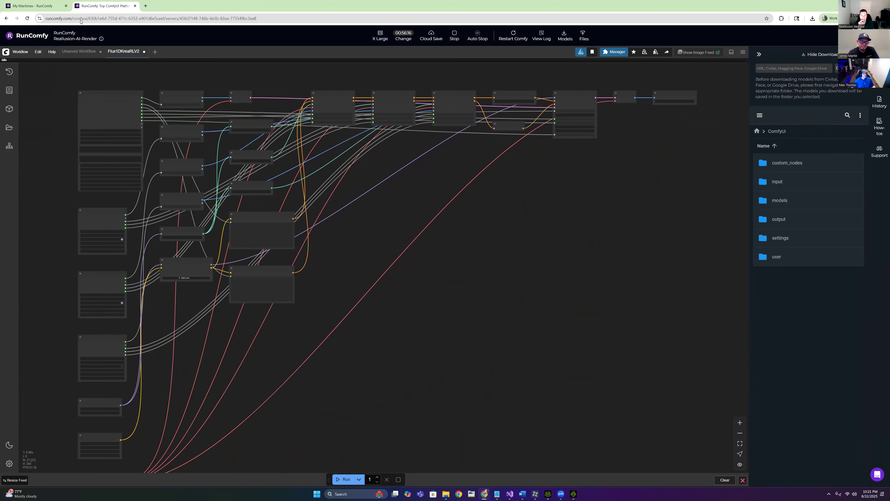
{"action": "left_click", "coordinate": [183, 22]}
{"action": "left_click", "coordinate": [273, 16]}
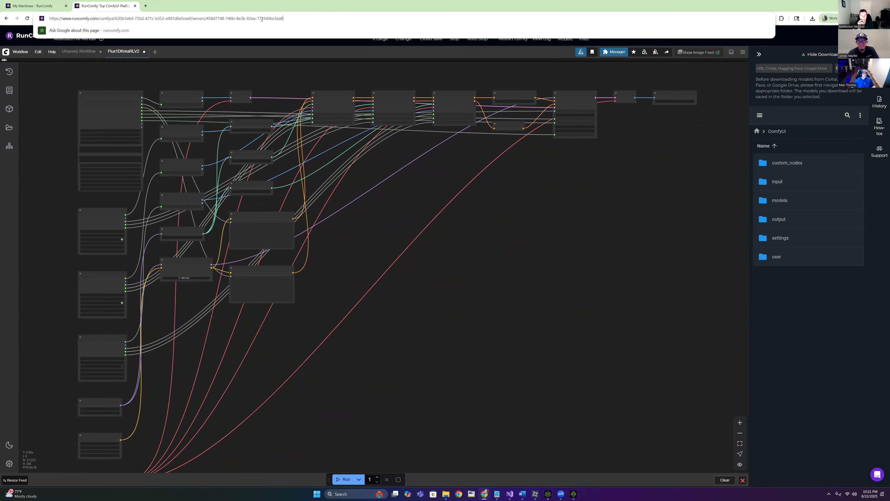
{"action": "left_click_drag", "start_coordinate": [283, 19], "coordinate": [207, 18]}
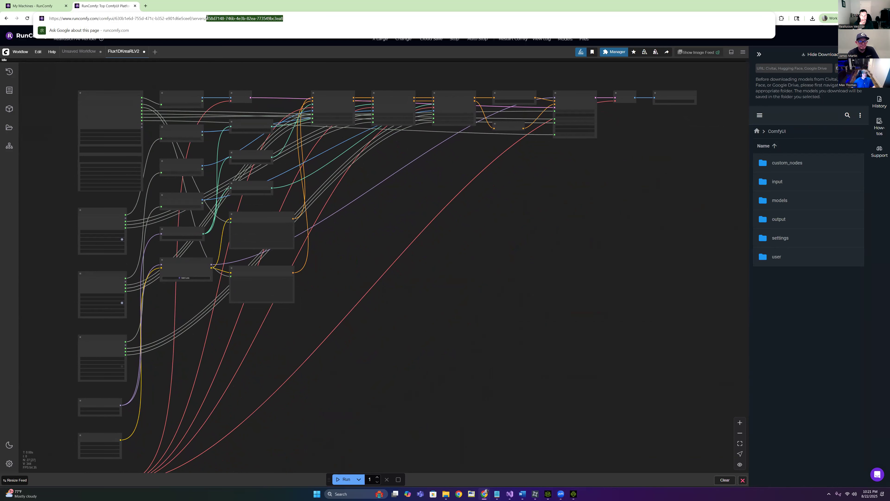
{"action": "right_click", "coordinate": [233, 18]}
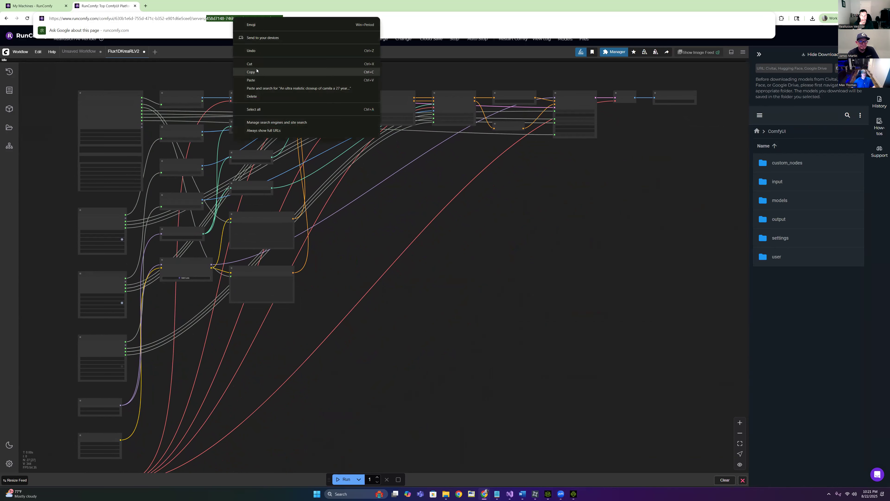
{"action": "left_click", "coordinate": [252, 70]}
Paste the new ID over the old one in the Notepad server address, select the URL, and shrink Chrome
{"action": "left_click", "coordinate": [450, 494]}
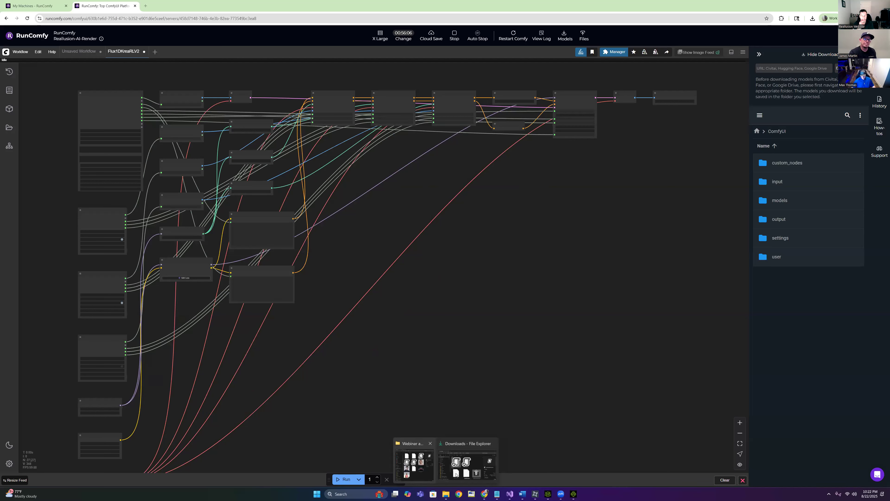
{"action": "left_click", "coordinate": [497, 494]}
{"action": "left_click", "coordinate": [620, 279]}
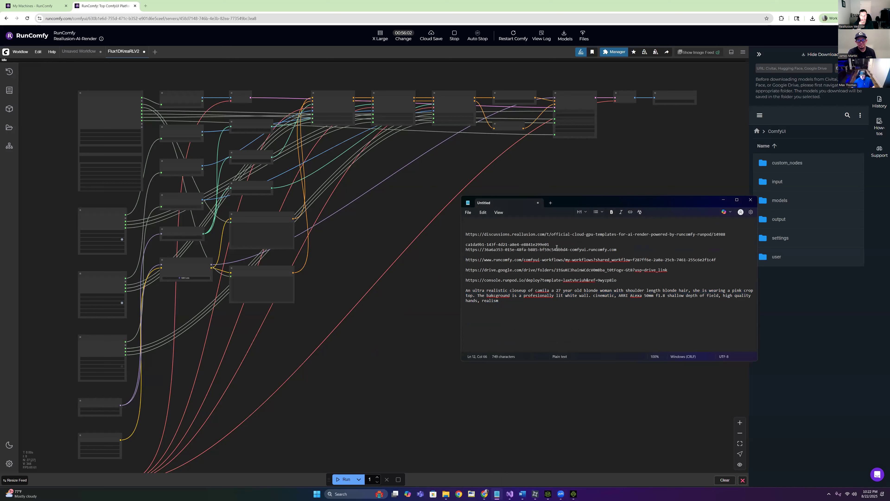
{"action": "left_click_drag", "start_coordinate": [568, 249], "coordinate": [487, 250]}
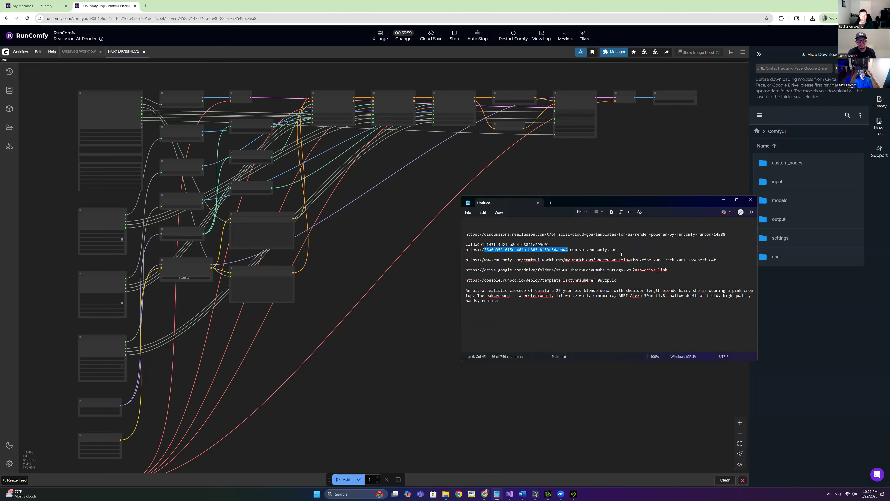
{"action": "key", "text": "ctrl+v"}
{"action": "left_click_drag", "start_coordinate": [617, 250], "coordinate": [469, 249]}
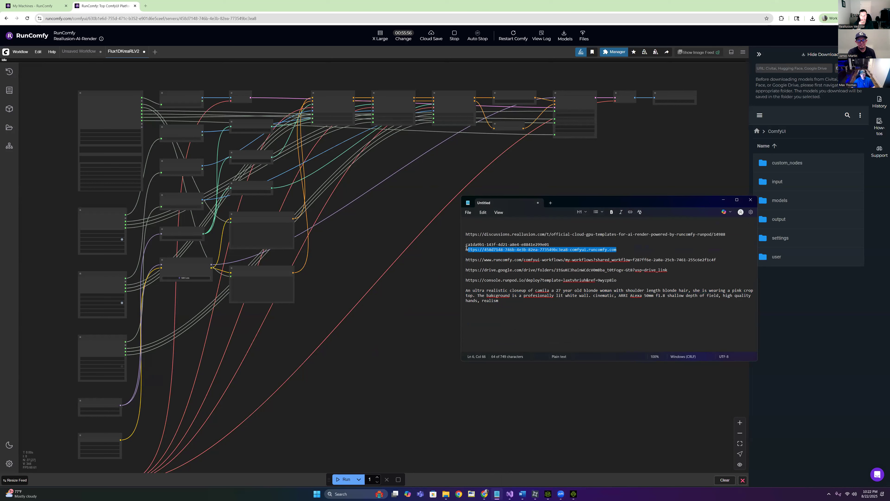
{"action": "right_click", "coordinate": [494, 251]}
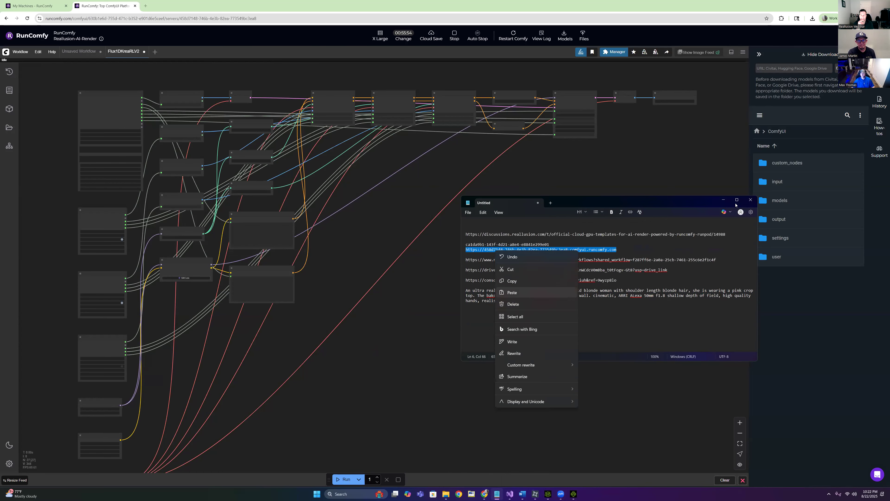
{"action": "left_click", "coordinate": [724, 200]}
{"action": "left_click_drag", "start_coordinate": [587, 9], "coordinate": [683, 83]}
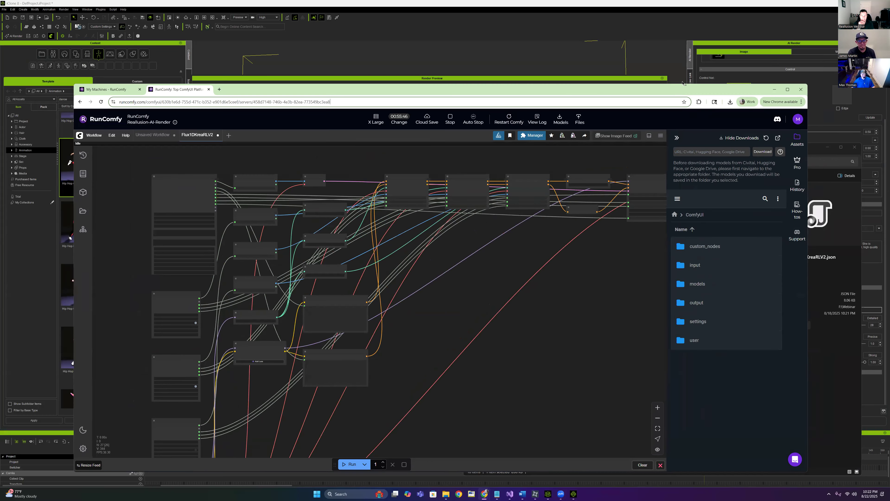
Hide Chrome and File Explorer and show the 20250822_222020 render in iClone's preview
{"action": "left_click", "coordinate": [775, 91]}
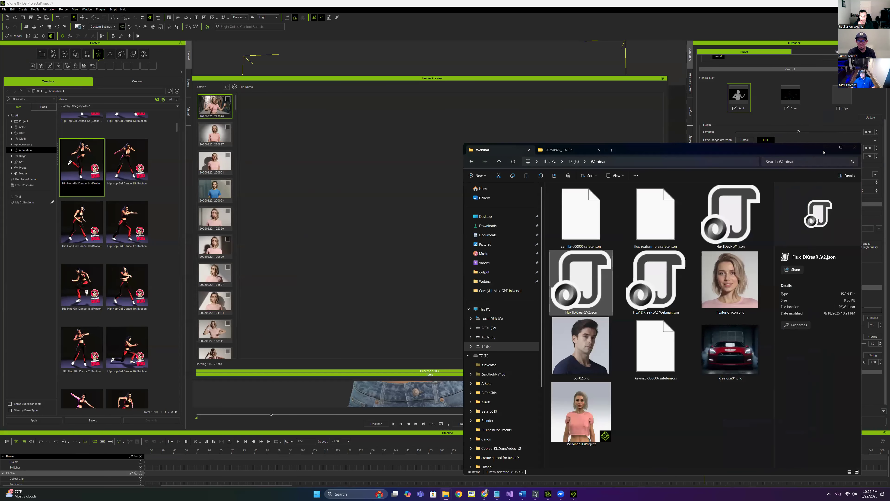
{"action": "left_click", "coordinate": [827, 148]}
{"action": "left_click", "coordinate": [219, 112]}
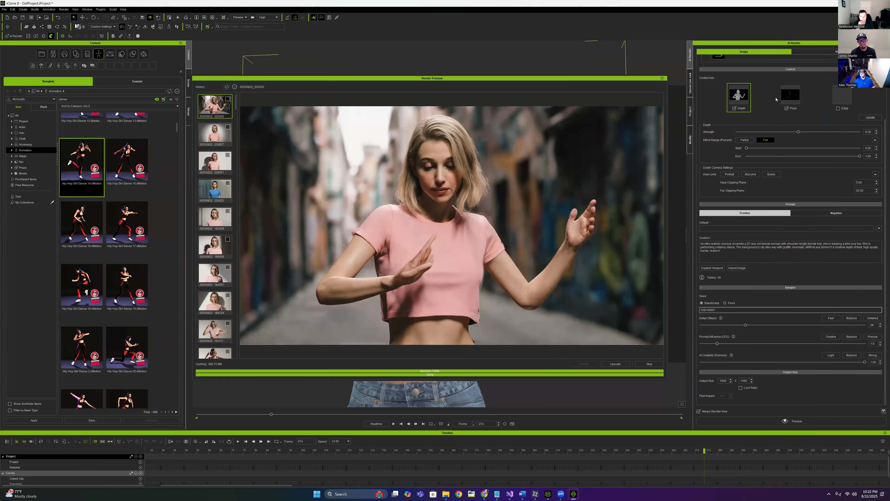
{"action": "left_click", "coordinate": [862, 131]}
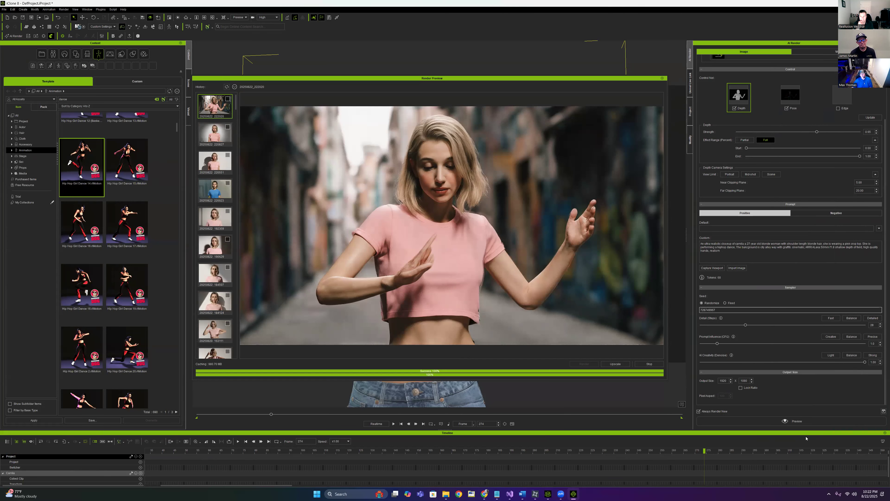
Start a new AI render preview and view the 20250822_220827 render from the history
{"action": "left_click", "coordinate": [793, 421]}
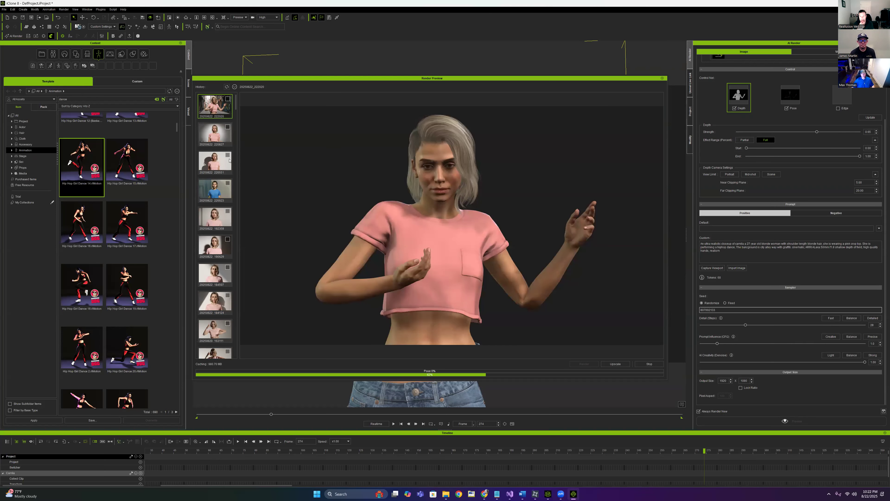
{"action": "left_click", "coordinate": [216, 110]}
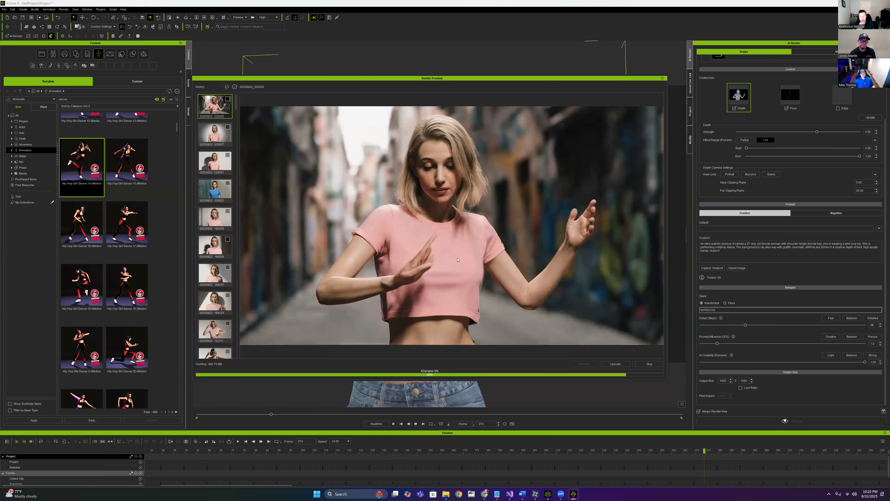
{"action": "left_click", "coordinate": [204, 130]}
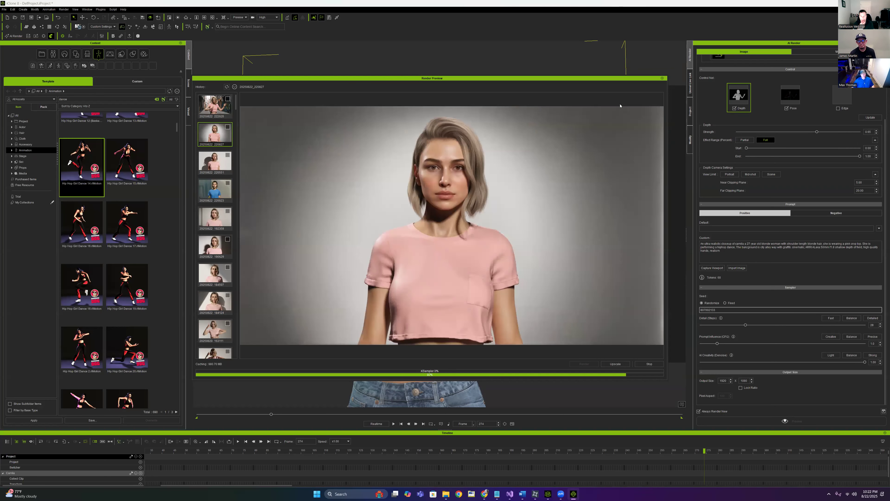
Reposition the Render Preview window and compare the in-progress render with the 20250822_220827 render
{"action": "left_click_drag", "start_coordinate": [631, 79], "coordinate": [583, 116]}
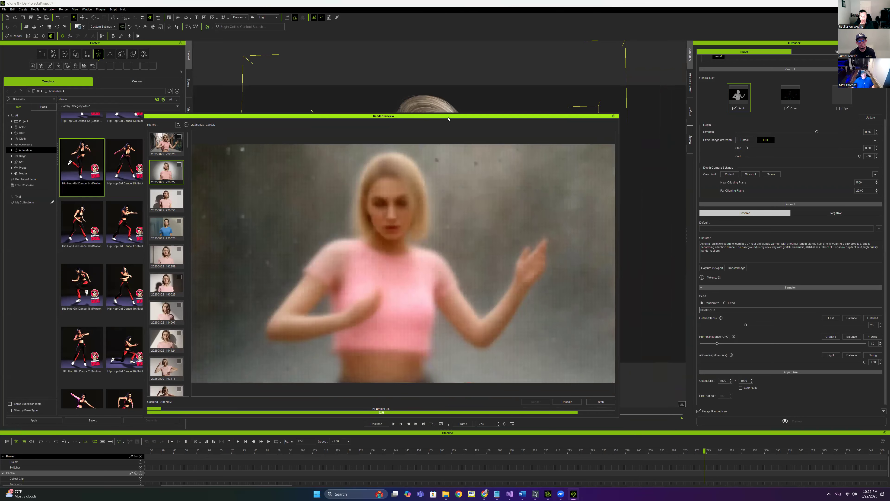
{"action": "left_click_drag", "start_coordinate": [440, 118], "coordinate": [444, 107]}
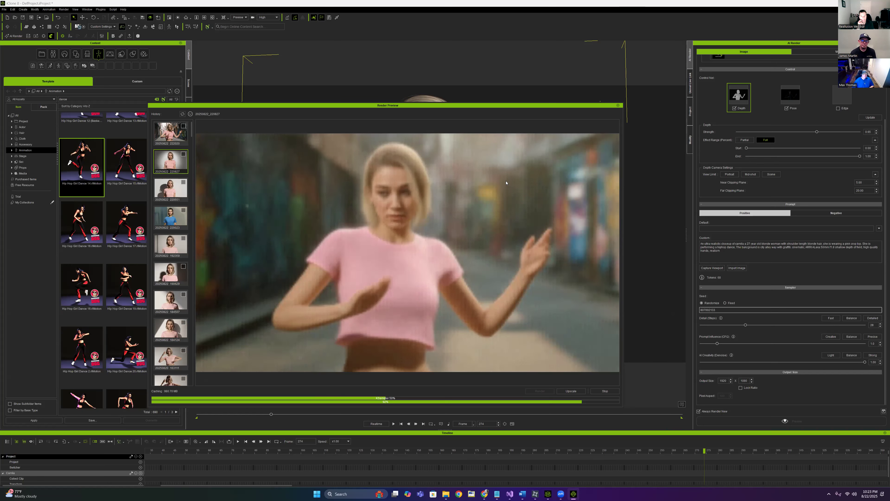
{"action": "left_click_drag", "start_coordinate": [176, 105], "coordinate": [355, 132]}
{"action": "left_click", "coordinate": [355, 160]}
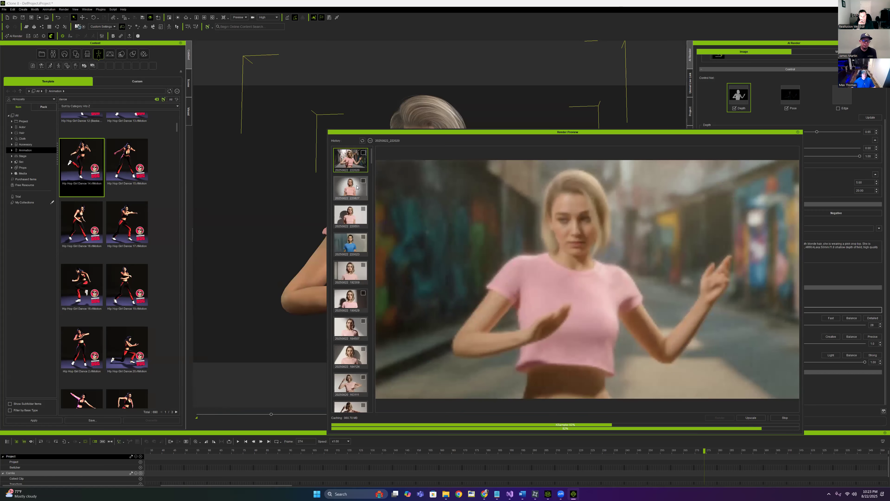
{"action": "left_click", "coordinate": [351, 188]}
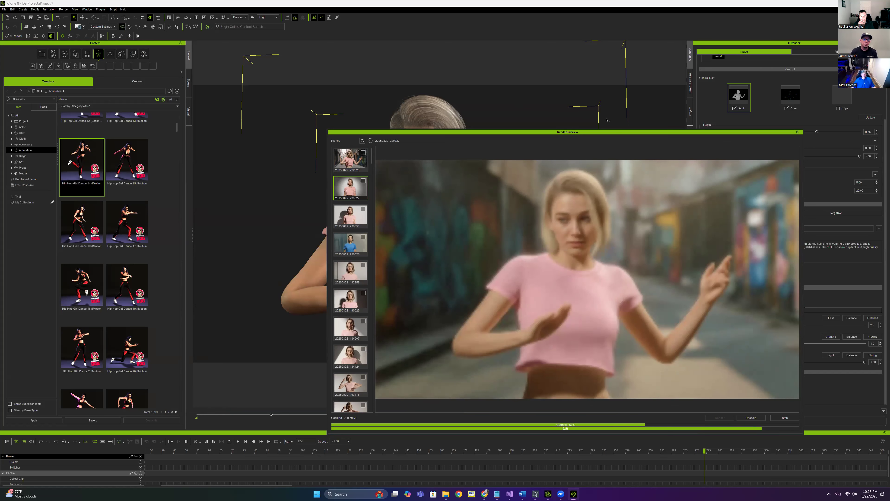
{"action": "left_click_drag", "start_coordinate": [660, 132], "coordinate": [655, 149]}
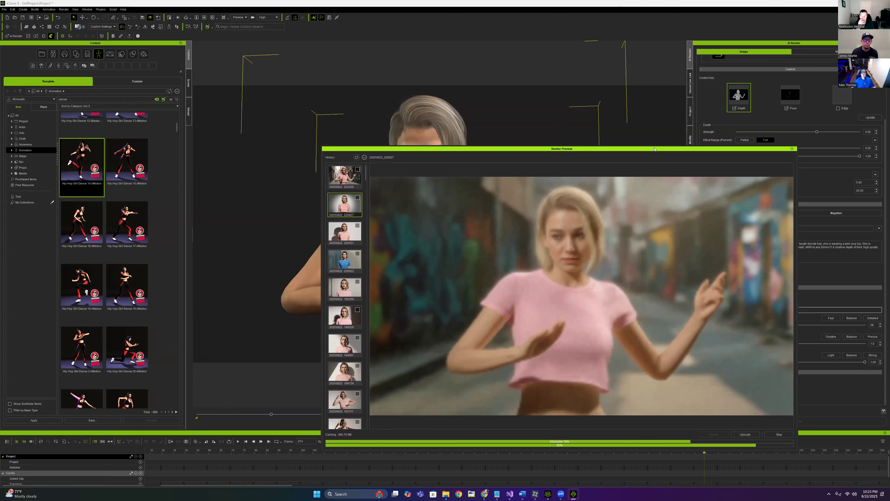
{"action": "left_click_drag", "start_coordinate": [655, 149], "coordinate": [684, 131]}
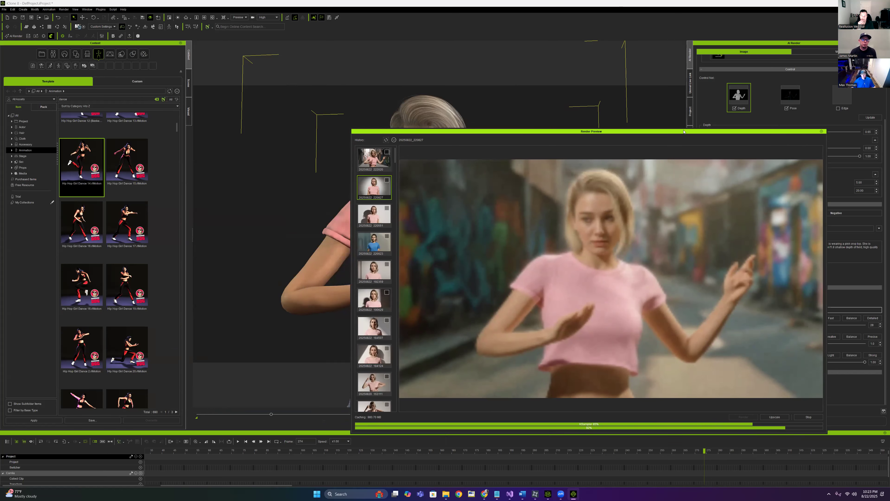
Check the connection settings, compare the new 20250822_222236 render with 20250822_222020, and close the preview
{"action": "left_click", "coordinate": [44, 36]}
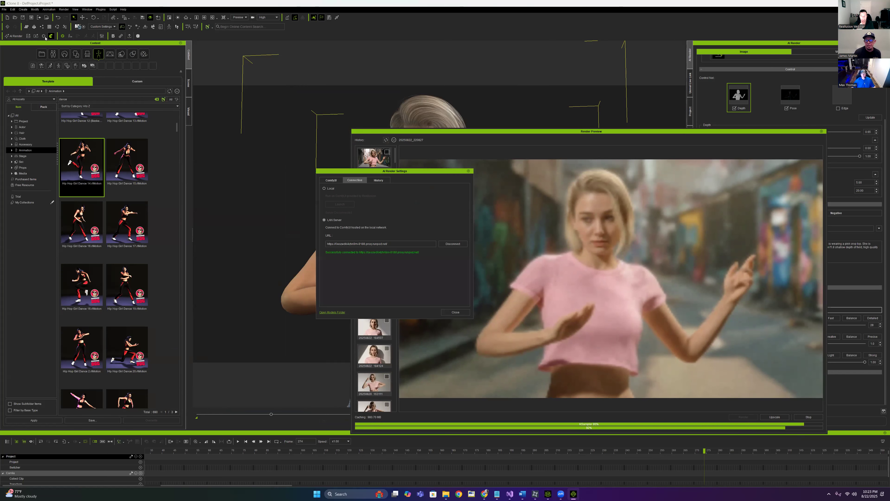
{"action": "left_click_drag", "start_coordinate": [405, 172], "coordinate": [234, 164]}
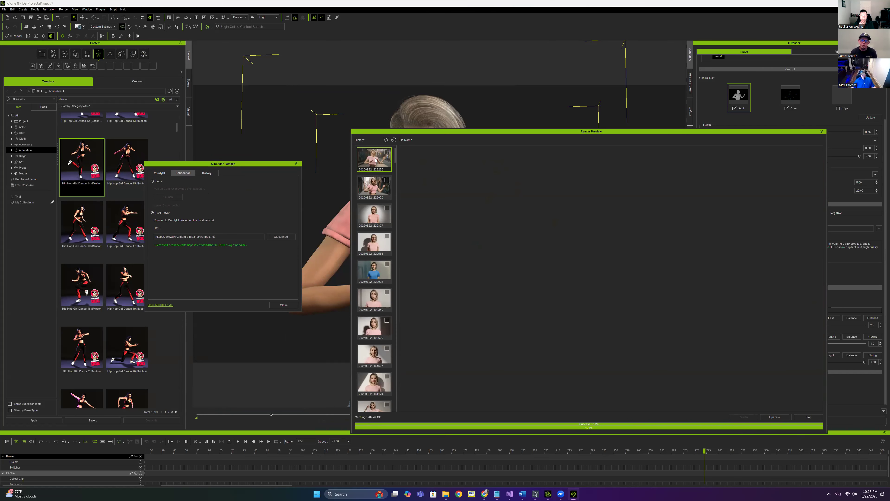
{"action": "left_click", "coordinate": [284, 306]}
{"action": "left_click", "coordinate": [375, 159]}
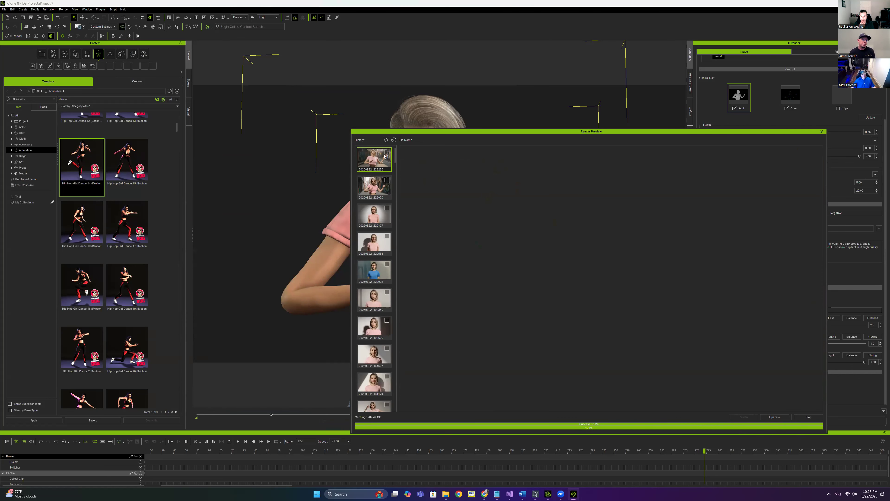
{"action": "left_click", "coordinate": [370, 183]}
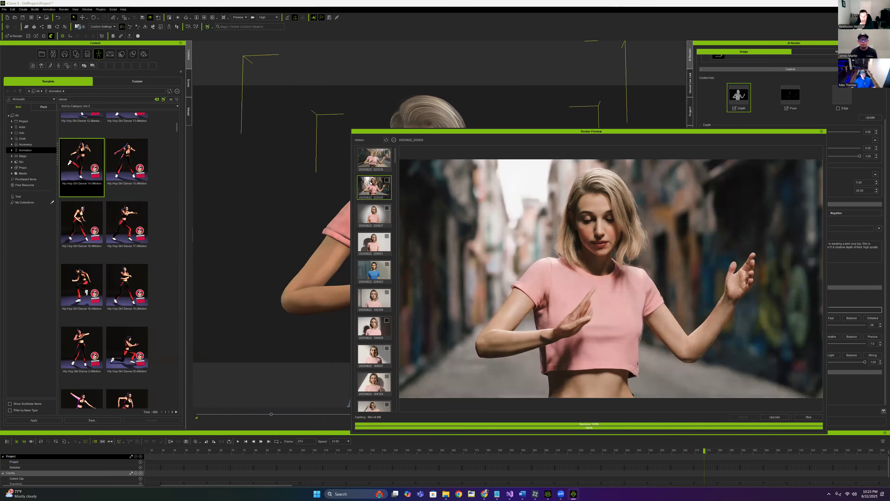
{"action": "left_click", "coordinate": [821, 132]}
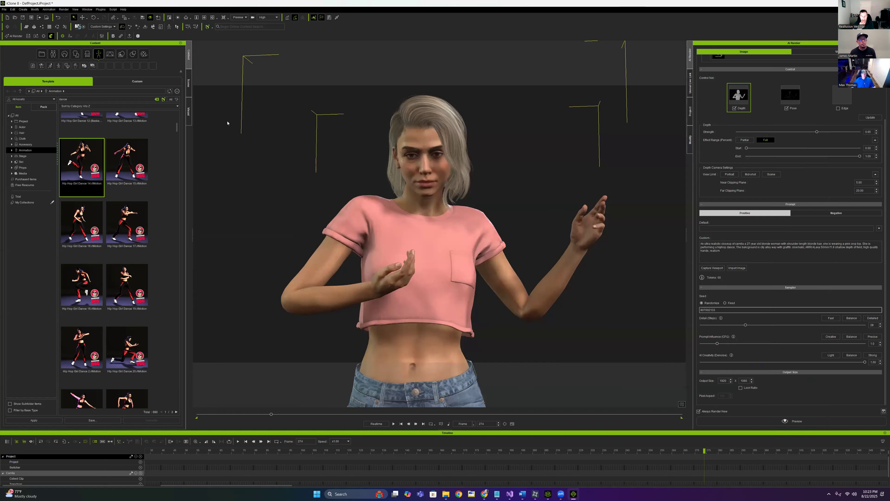
Disconnect AI Render from the old ComfyUI server and clear its server URL
{"action": "left_click", "coordinate": [18, 36]}
{"action": "left_click_drag", "start_coordinate": [522, 166], "coordinate": [441, 154]}
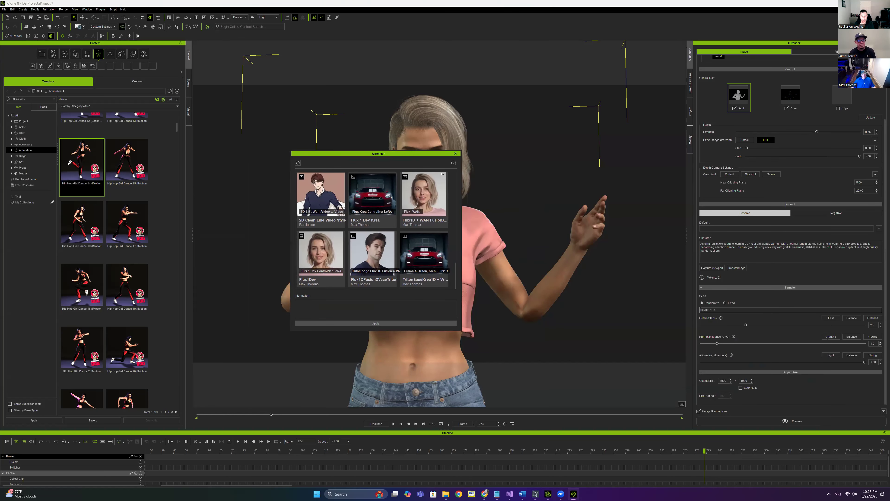
{"action": "left_click", "coordinate": [455, 154]}
{"action": "left_click", "coordinate": [43, 35]}
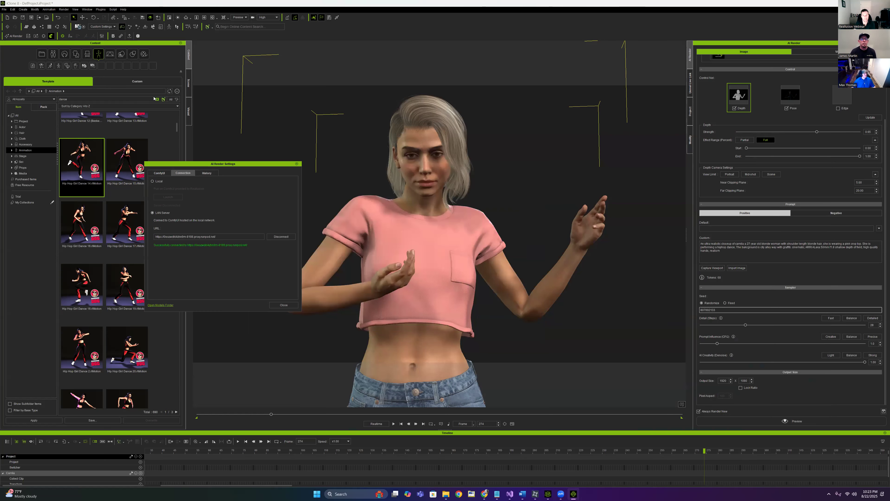
{"action": "left_click", "coordinate": [281, 236]}
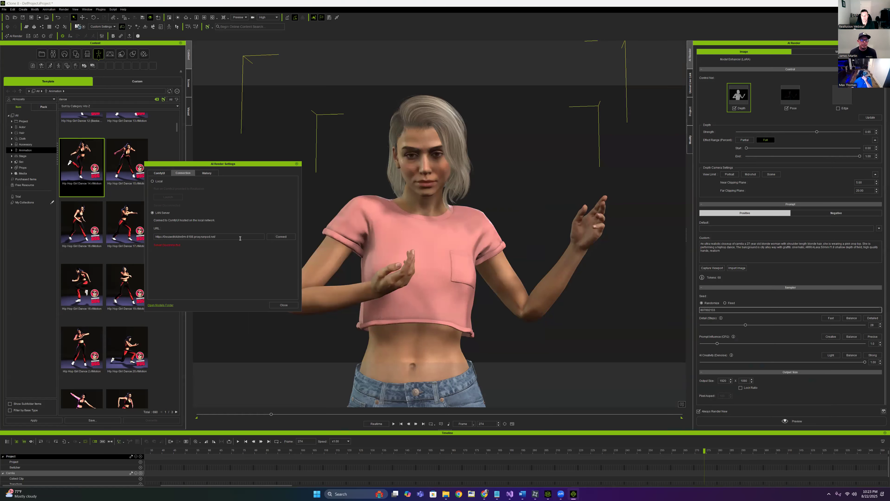
{"action": "left_click_drag", "start_coordinate": [224, 238], "coordinate": [151, 237]}
{"action": "key", "text": "BackSpace"}
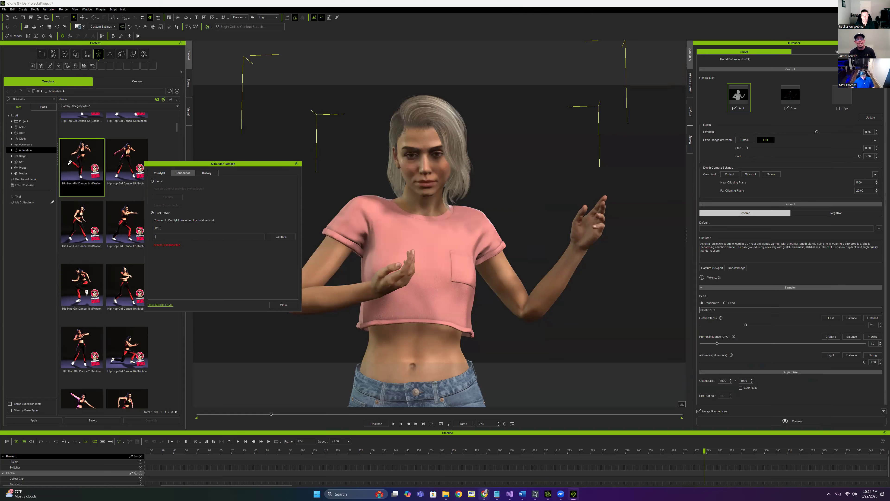
Copy the updated RunComfy server URL from the notes window
{"action": "mouse_move", "coordinate": [484, 494]}
{"action": "left_click", "coordinate": [531, 465]}
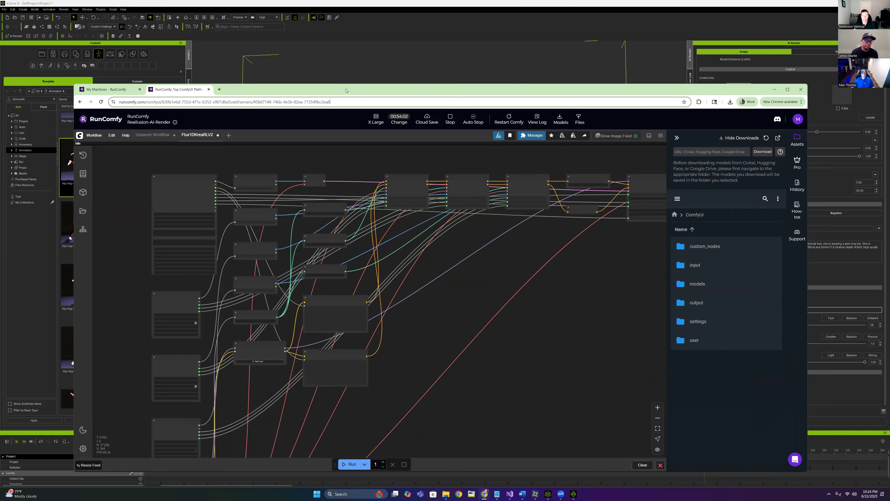
{"action": "left_click_drag", "start_coordinate": [343, 90], "coordinate": [390, 63]}
{"action": "left_click", "coordinate": [523, 494]}
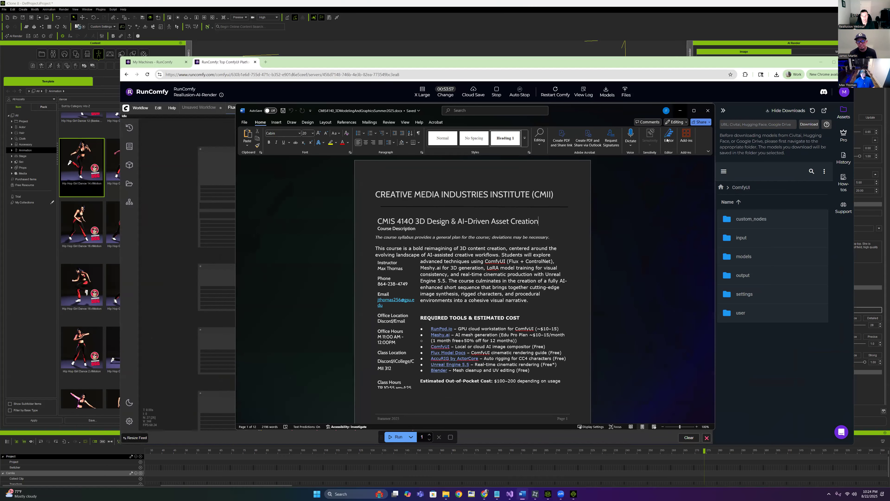
{"action": "left_click", "coordinate": [524, 491]}
{"action": "left_click", "coordinate": [499, 494]}
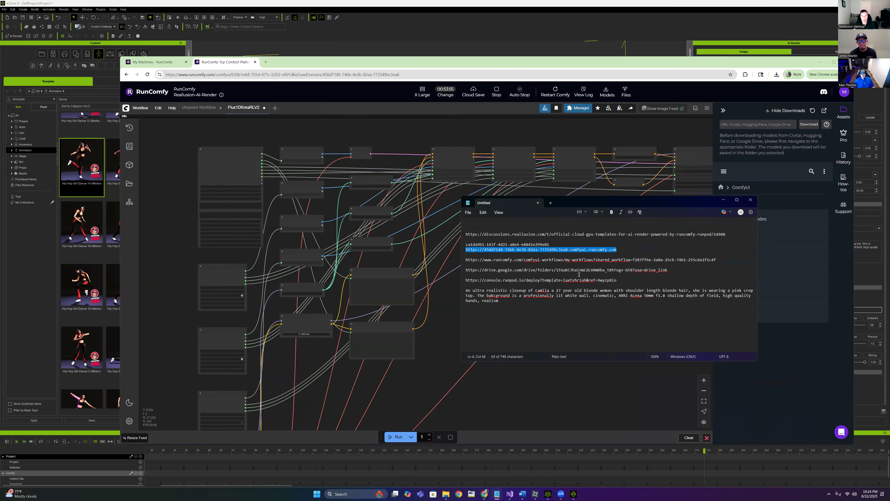
{"action": "right_click", "coordinate": [588, 252]}
{"action": "left_click", "coordinate": [604, 270]}
{"action": "left_click", "coordinate": [723, 202]}
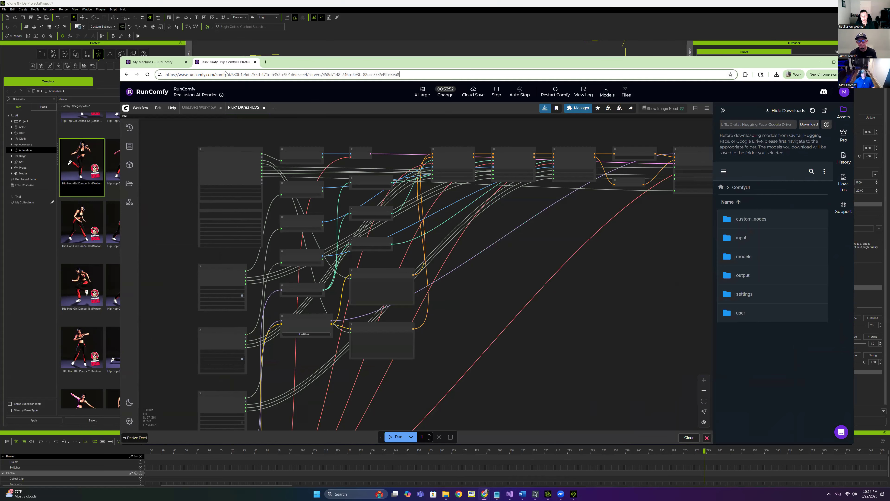
{"action": "left_click", "coordinate": [821, 63]}
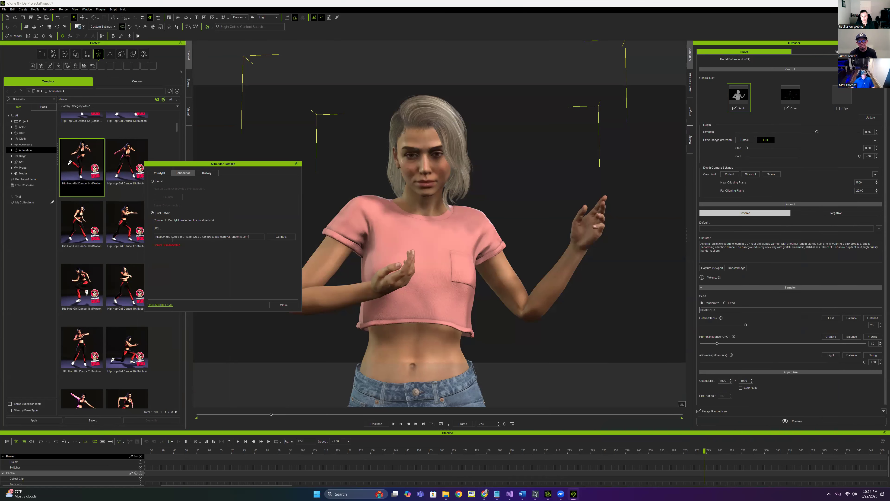
Paste the new server URL, connect to the RunComfy ComfyUI server, and close the settings
{"action": "left_click", "coordinate": [281, 237]}
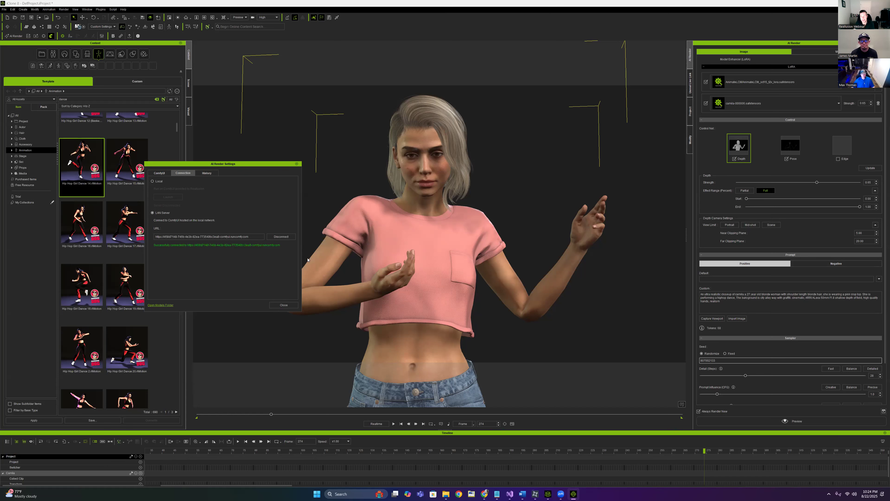
{"action": "left_click", "coordinate": [287, 308]}
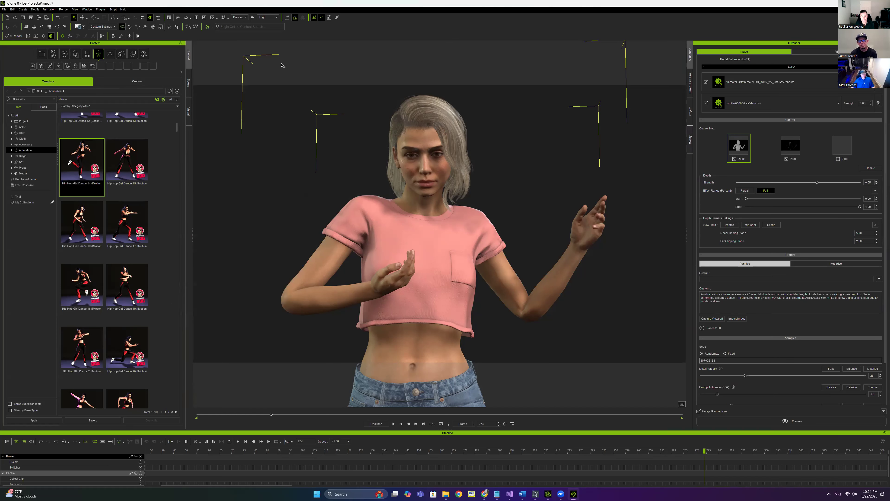
Apply the Flux 1 Dev Krea AI Render preset and return to frame 77
{"action": "left_click", "coordinate": [14, 36]}
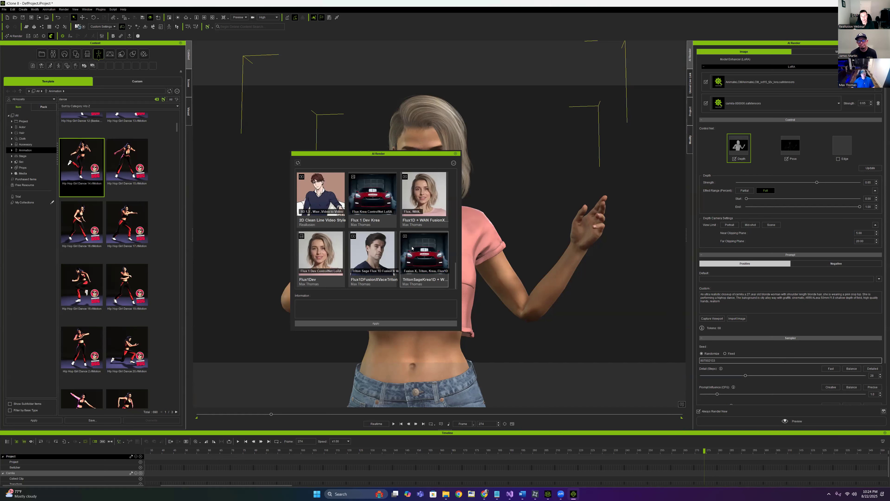
{"action": "scroll", "coordinate": [412, 249], "scroll_direction": "up", "scroll_amount": 2}
{"action": "left_click", "coordinate": [374, 215]}
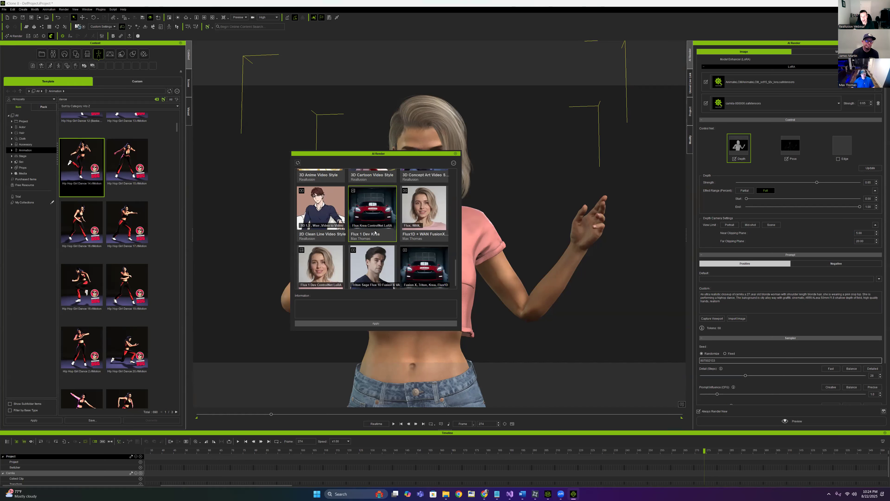
{"action": "left_click", "coordinate": [369, 324]}
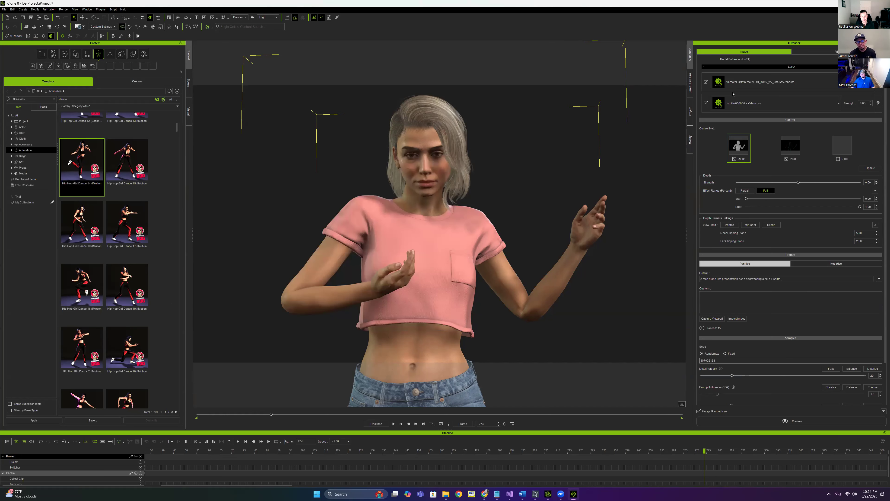
{"action": "left_click_drag", "start_coordinate": [257, 413], "coordinate": [221, 407]}
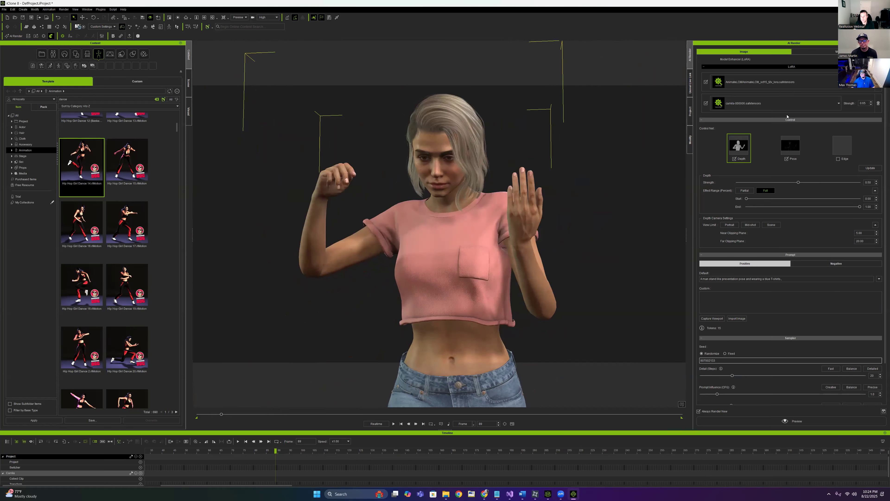
Remove the AnimateLCM and camila LoRAs and delete the Default prompt text
{"action": "left_click", "coordinate": [878, 83]}
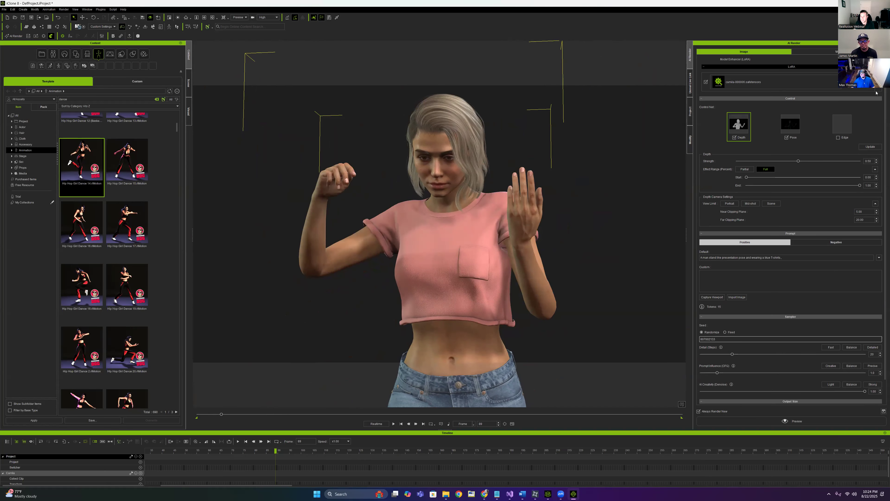
{"action": "left_click", "coordinate": [878, 83]}
{"action": "left_click", "coordinate": [788, 255]}
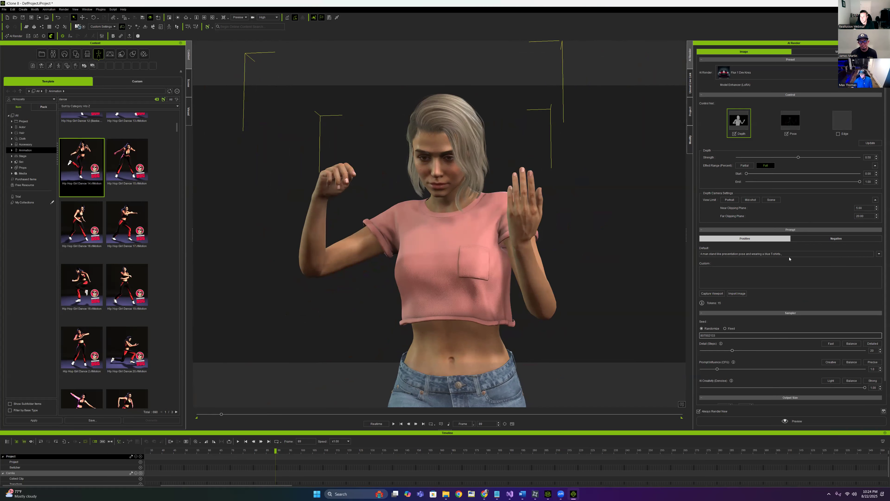
{"action": "left_click_drag", "start_coordinate": [785, 254], "coordinate": [698, 256]}
{"action": "key", "text": "BackSpace"}
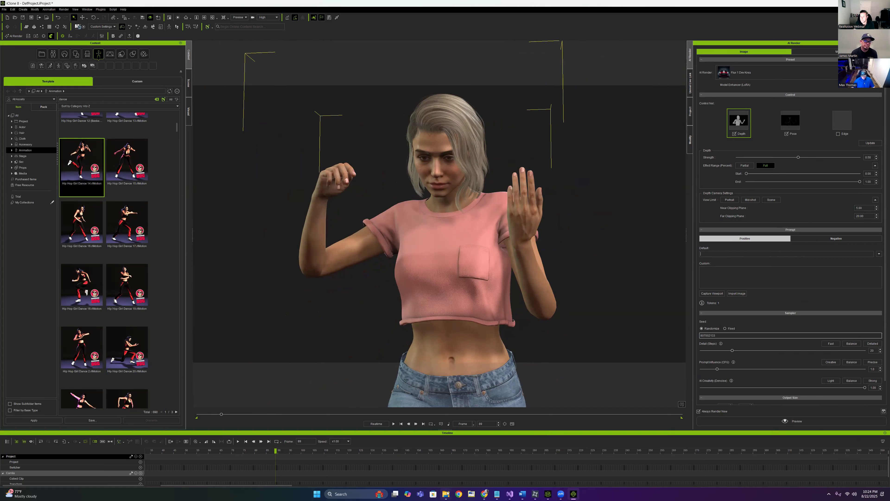
{"action": "mouse_move", "coordinate": [446, 494]}
{"action": "left_click", "coordinate": [406, 463]}
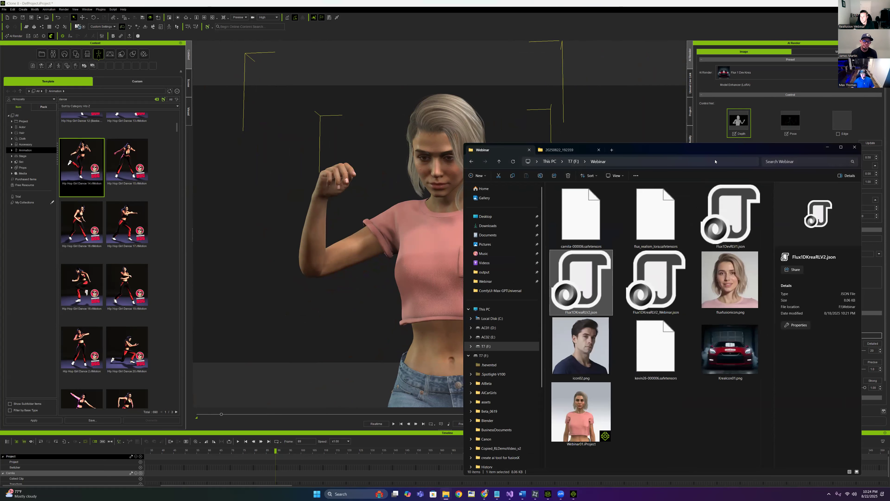
Copy the prompt paragraph from the notes and paste it into the Custom prompt box
{"action": "left_click_drag", "start_coordinate": [698, 147], "coordinate": [348, 109]}
{"action": "left_click", "coordinate": [269, 309]}
{"action": "left_click", "coordinate": [262, 258]}
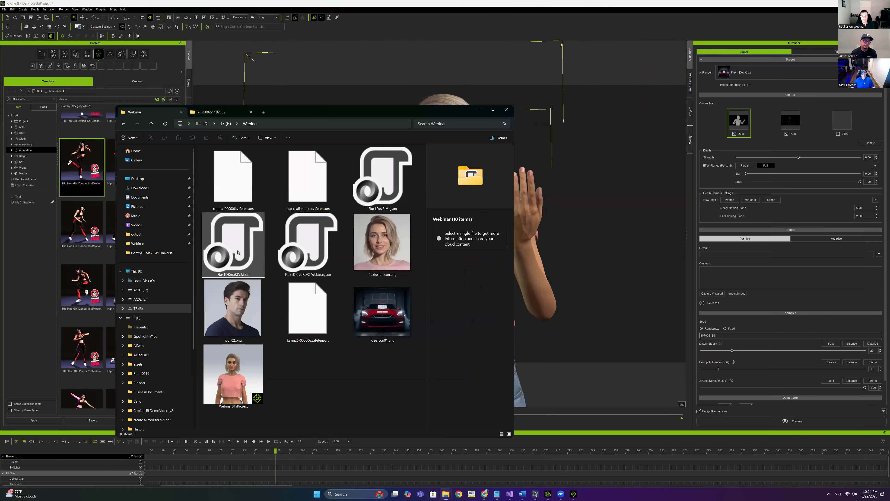
{"action": "left_click", "coordinate": [497, 494]}
{"action": "left_click_drag", "start_coordinate": [497, 301], "coordinate": [465, 291]}
{"action": "key", "text": "ctrl+c"}
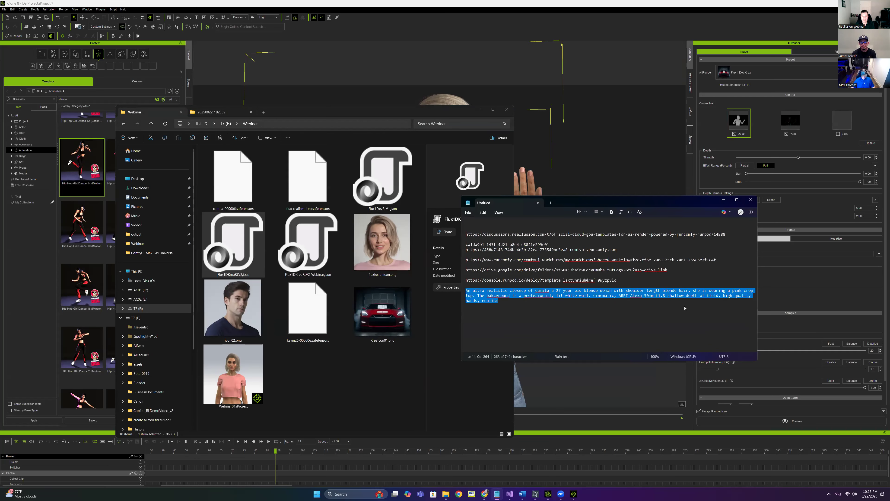
{"action": "left_click", "coordinate": [780, 281]}
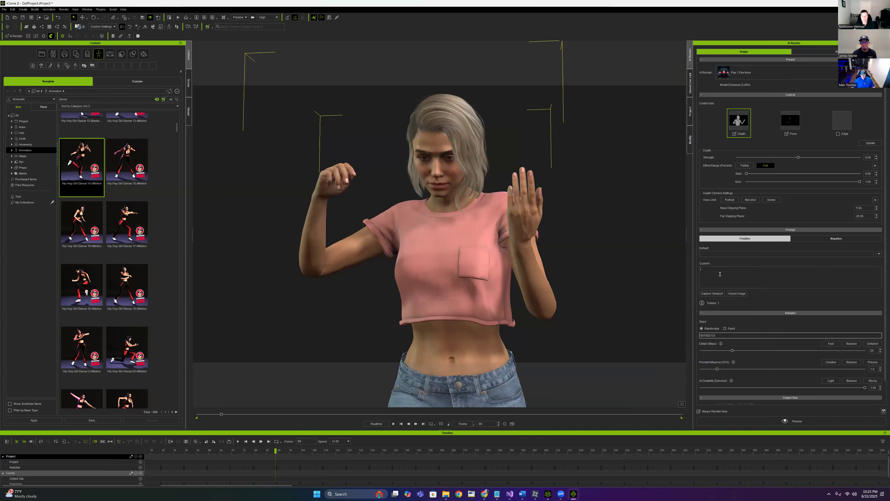
{"action": "key", "text": "ctrl+v"}
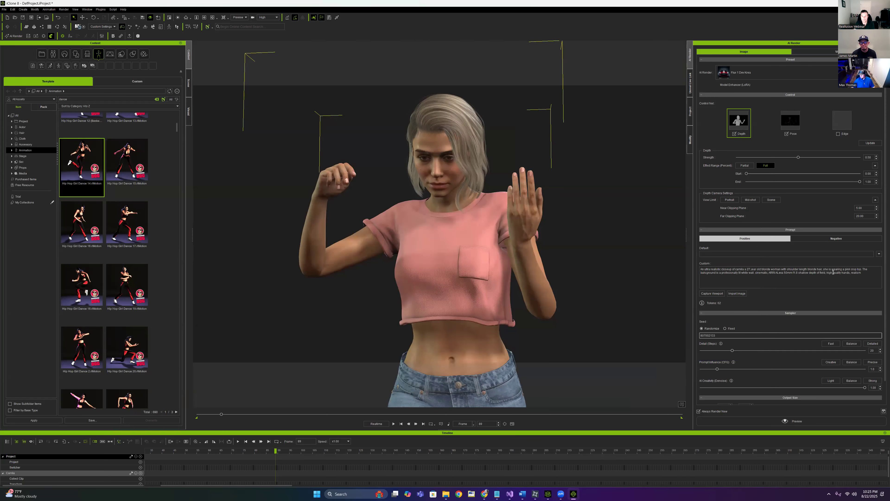
Add that she is dancing after 'crop top' and correct 'bakcground' to 'background'
{"action": "left_click_drag", "start_coordinate": [276, 451], "coordinate": [255, 452]}
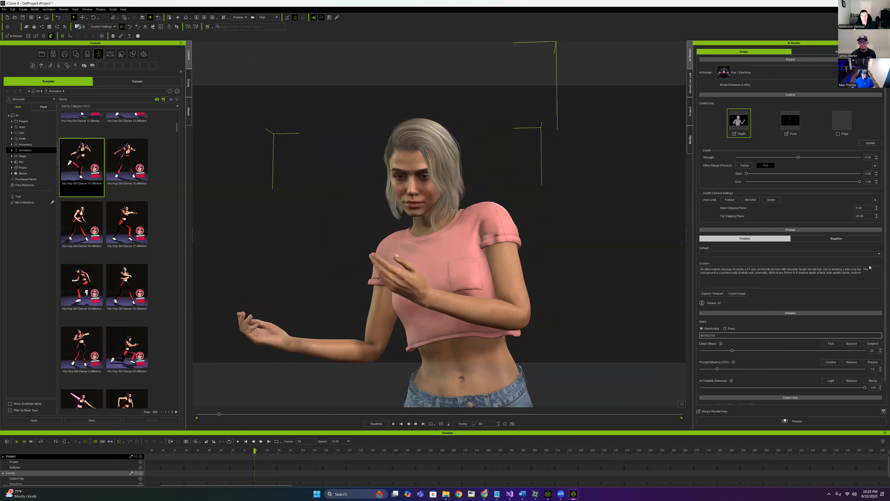
{"action": "key", "text": "BackSpace"}
{"action": "key", "text": "BackSpace"}
{"action": "type", "text": ". S"}
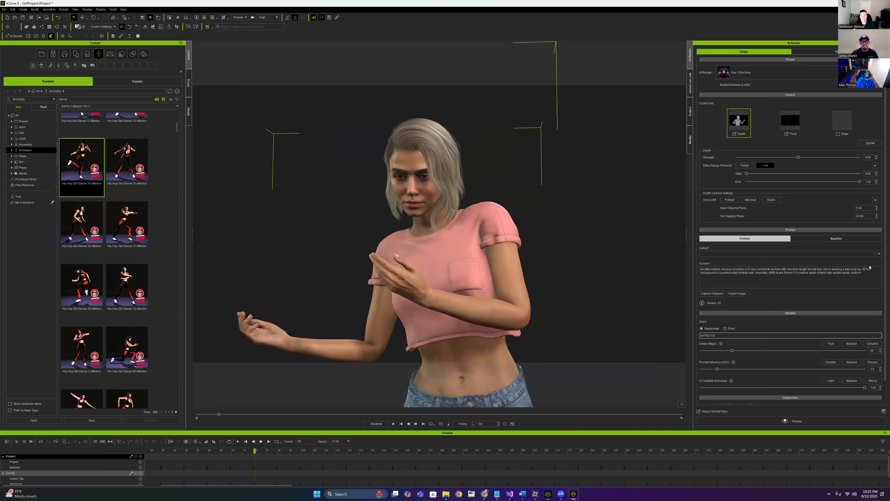
{"action": "type", "text": "he dances"}
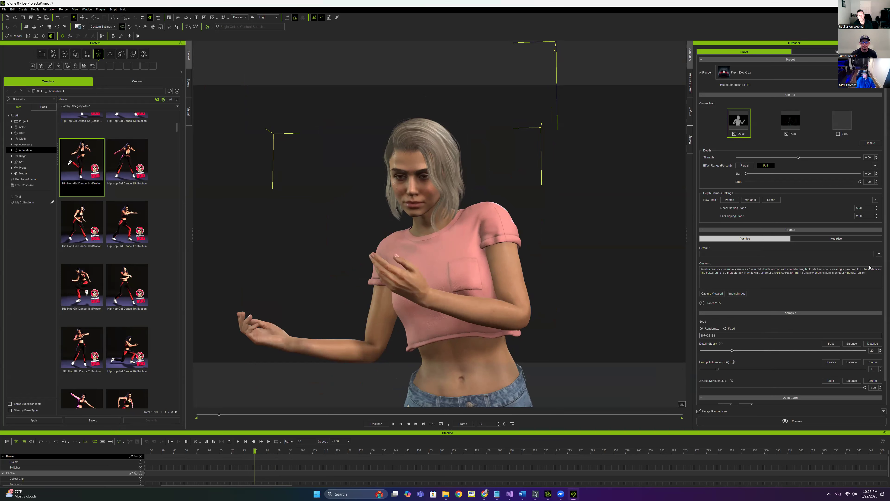
{"action": "type", "text": "."}
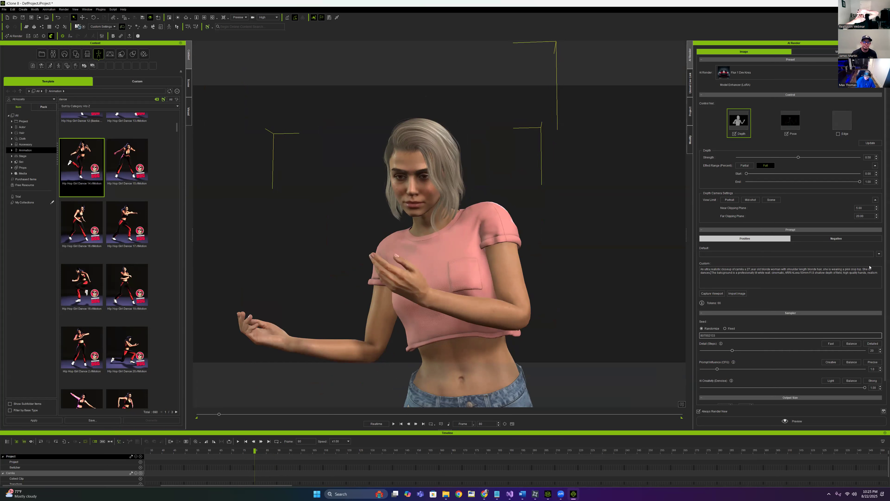
{"action": "key", "text": "BackSpace"}
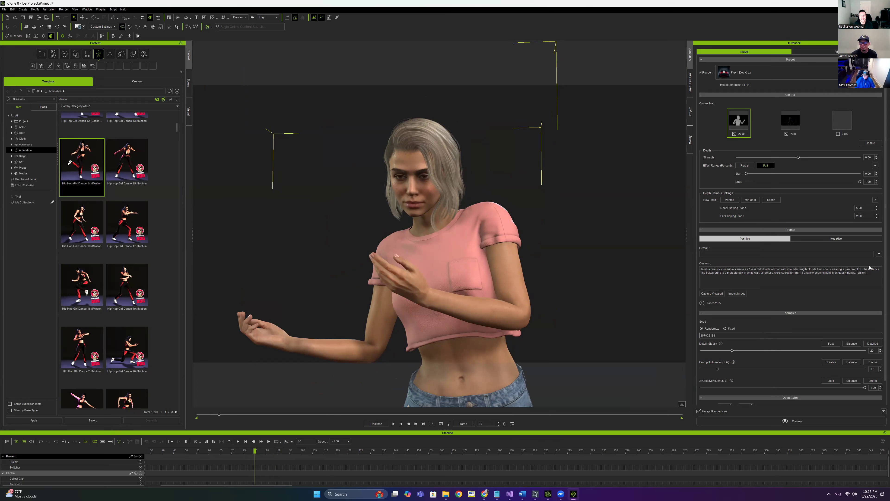
{"action": "key", "text": "BackSpace"}
{"action": "key", "text": "BackSpace"}
{"action": "type", "text": "ing"}
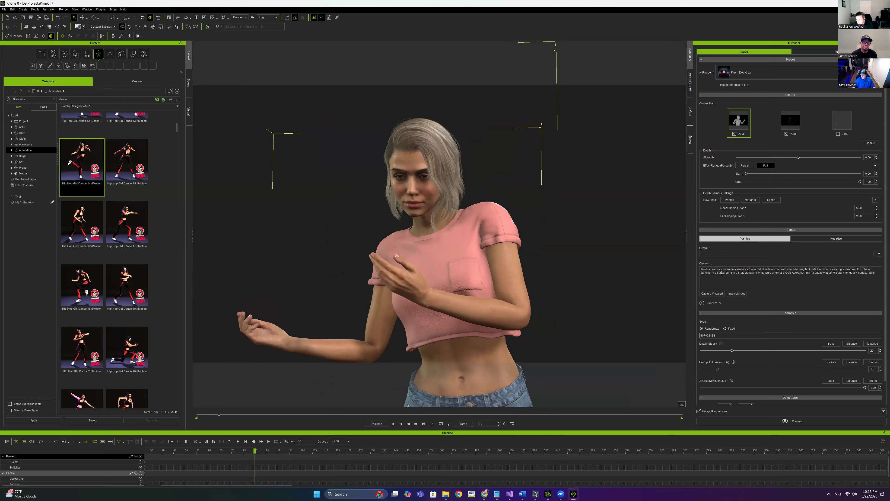
{"action": "left_click", "coordinate": [726, 275]}
{"action": "key", "text": "BackSpace"}
{"action": "key", "text": "BackSpace"}
{"action": "key", "text": "BackSpace"}
{"action": "type", "text": "ckg"}
{"action": "type", "text": "."}
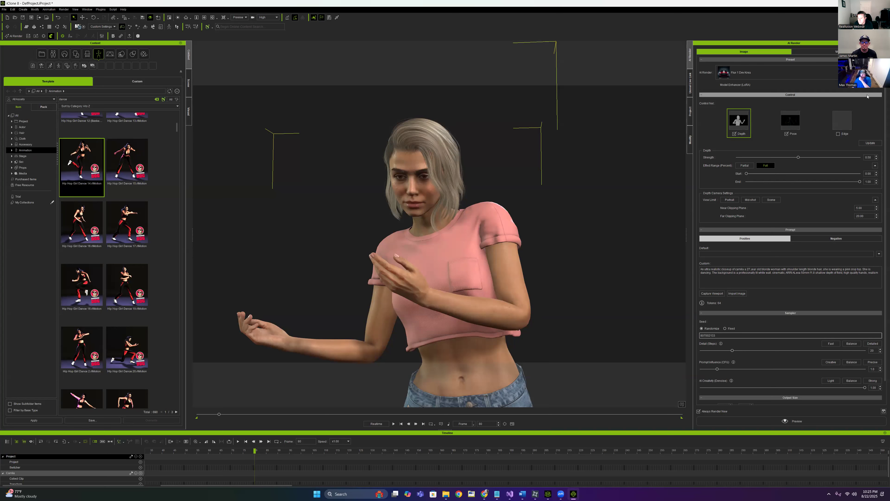
Add two LoRA slots and choose the flux realism LoRA for the first slot
{"action": "left_click", "coordinate": [879, 85]}
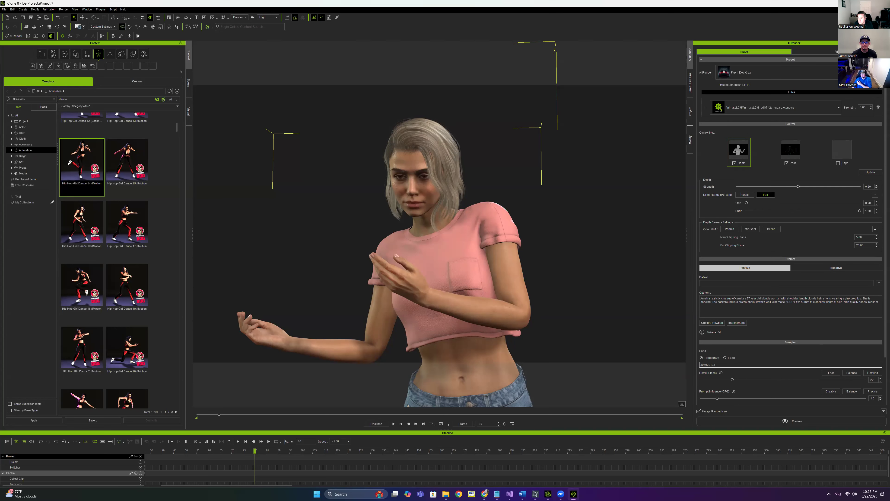
{"action": "left_click", "coordinate": [879, 86]}
{"action": "left_click", "coordinate": [811, 111]}
{"action": "scroll", "coordinate": [791, 195], "scroll_direction": "down", "scroll_amount": 5}
{"action": "scroll", "coordinate": [791, 195], "scroll_direction": "down", "scroll_amount": 5}
{"action": "scroll", "coordinate": [746, 170], "scroll_direction": "down", "scroll_amount": 5}
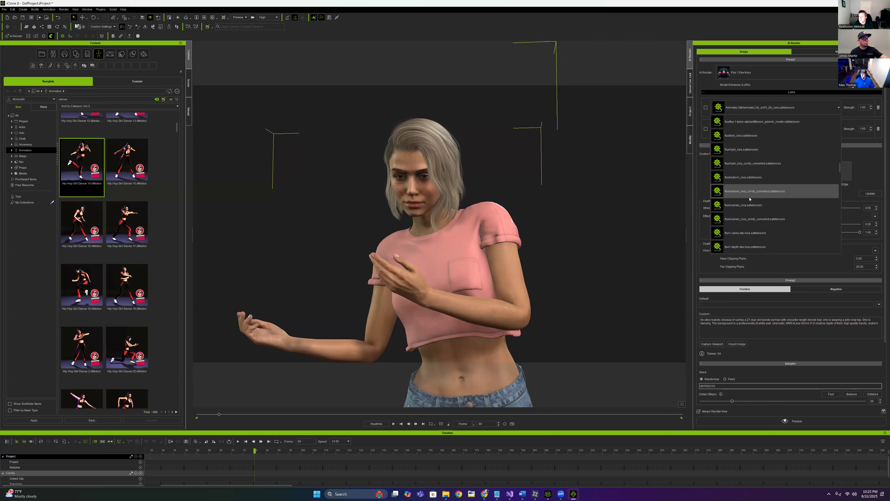
{"action": "left_click", "coordinate": [766, 178]}
Set the second slot to camila-000006 at strength 0.65 and lower the realism LoRA to 0.35
{"action": "left_click", "coordinate": [771, 128]}
{"action": "scroll", "coordinate": [781, 198], "scroll_direction": "up", "scroll_amount": 3}
{"action": "scroll", "coordinate": [781, 192], "scroll_direction": "down", "scroll_amount": 4}
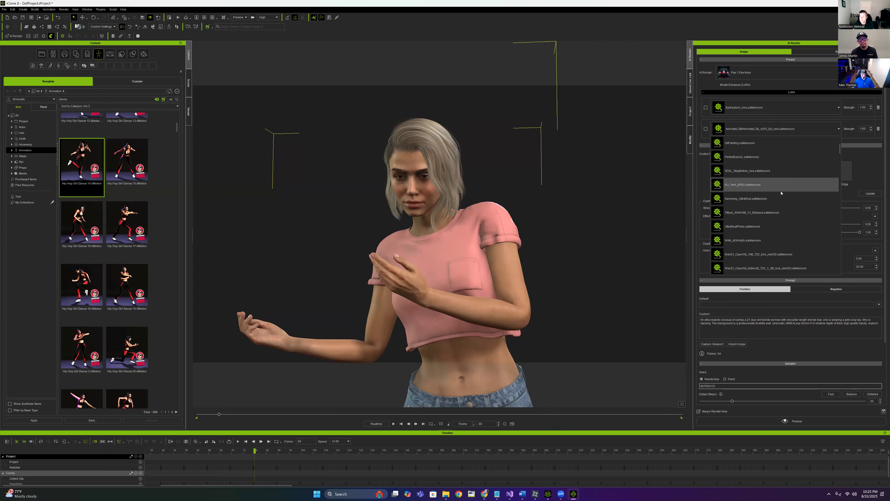
{"action": "left_click", "coordinate": [766, 239]}
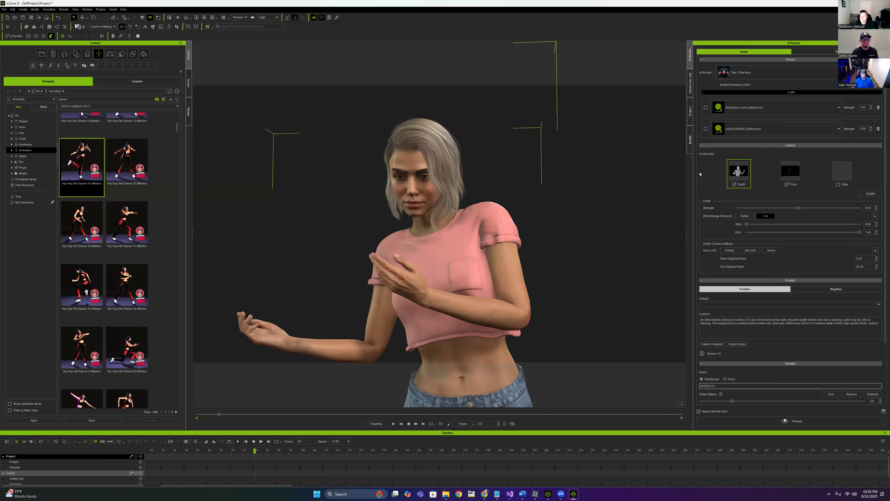
{"action": "double_click", "coordinate": [868, 129]}
{"action": "type", "text": ".65"}
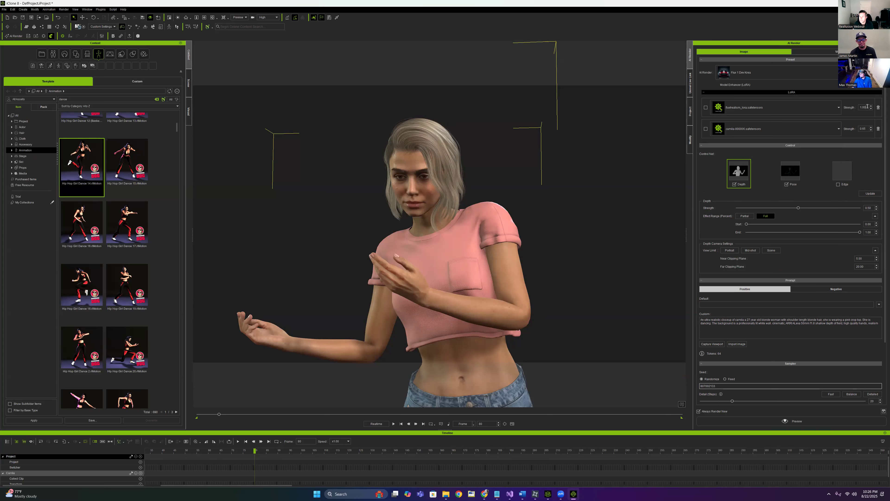
{"action": "left_click_drag", "start_coordinate": [856, 107], "coordinate": [854, 107]}
{"action": "type", "text": ".35"}
{"action": "scroll", "coordinate": [775, 383], "scroll_direction": "down", "scroll_amount": 3}
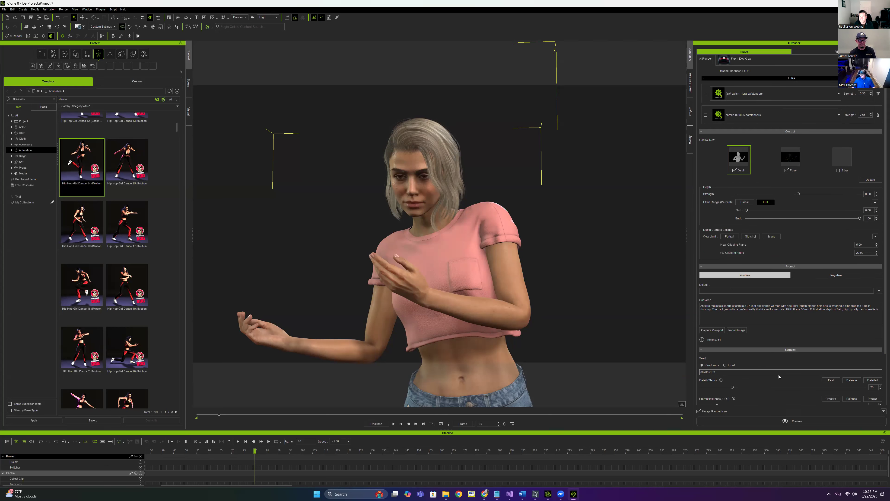
{"action": "scroll", "coordinate": [782, 359], "scroll_direction": "down", "scroll_amount": 1}
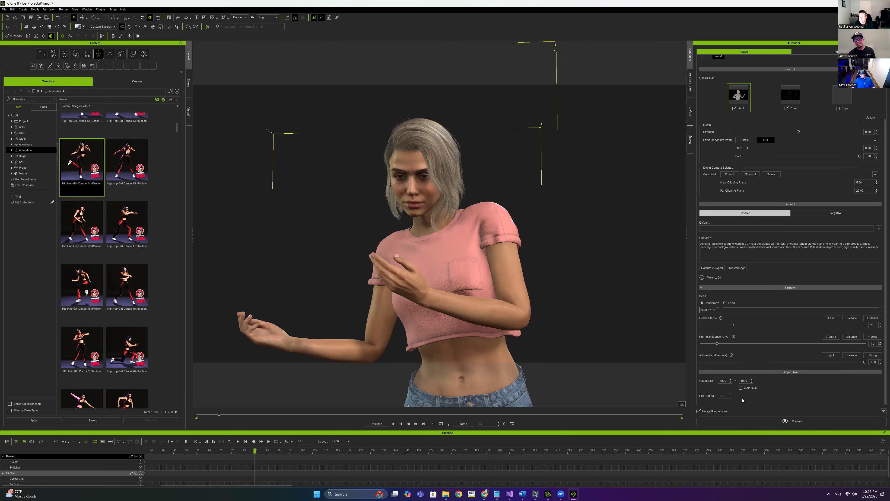
Generate an AI Render preview of the current frame of the dancing character with both LoRAs
{"action": "left_click", "coordinate": [793, 416]}
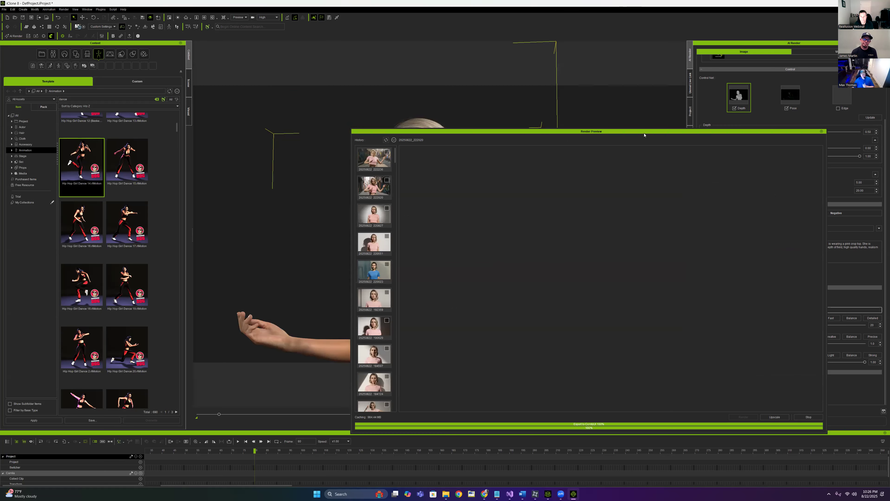
{"action": "left_click_drag", "start_coordinate": [625, 132], "coordinate": [436, 59]}
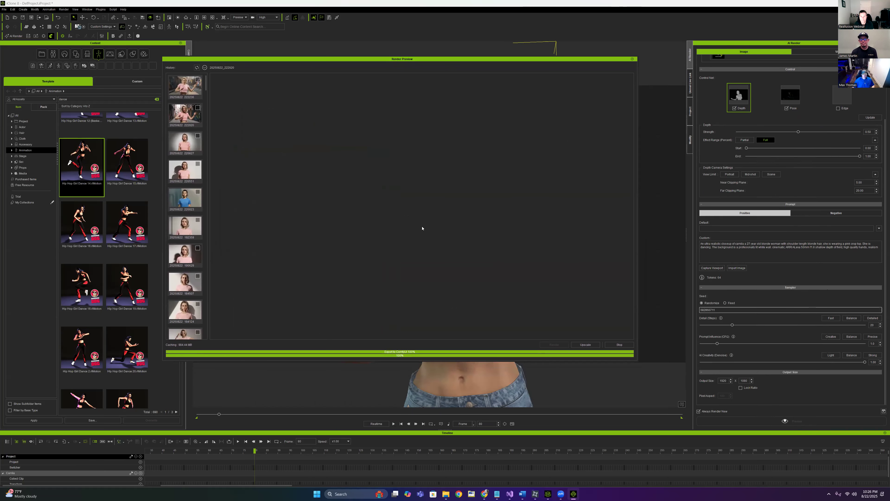
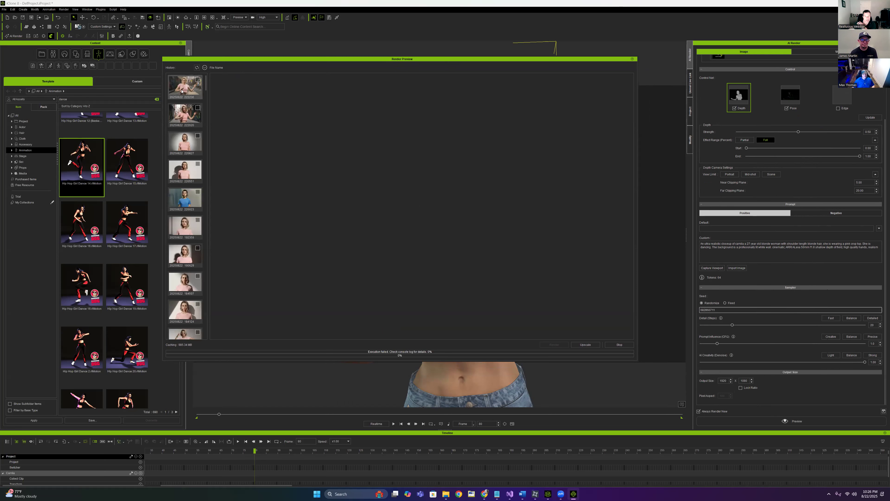
Close the render preview and shrink iClone into a smaller window moved down-left
{"action": "left_click", "coordinate": [633, 60]}
{"action": "left_click_drag", "start_coordinate": [570, 3], "coordinate": [499, 66]}
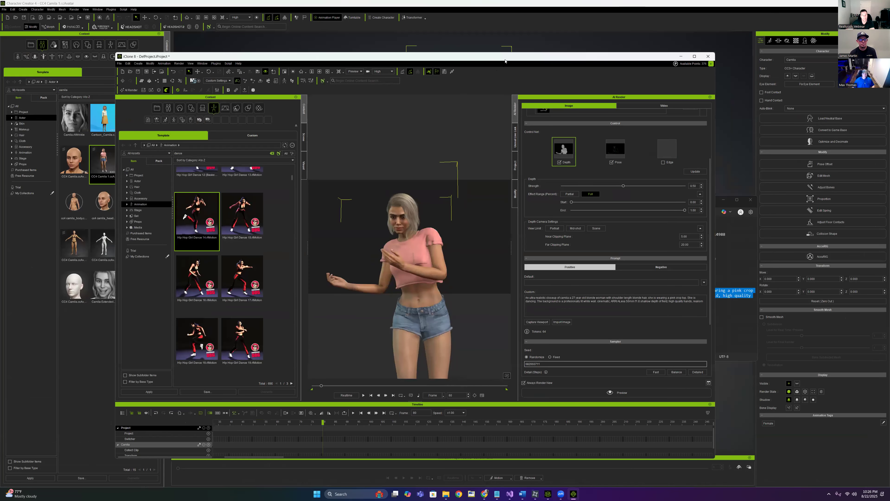
{"action": "left_click_drag", "start_coordinate": [505, 62], "coordinate": [450, 58]}
Minimize Character Creator and bring the browser window forward at its restored size
{"action": "left_click", "coordinate": [856, 3]}
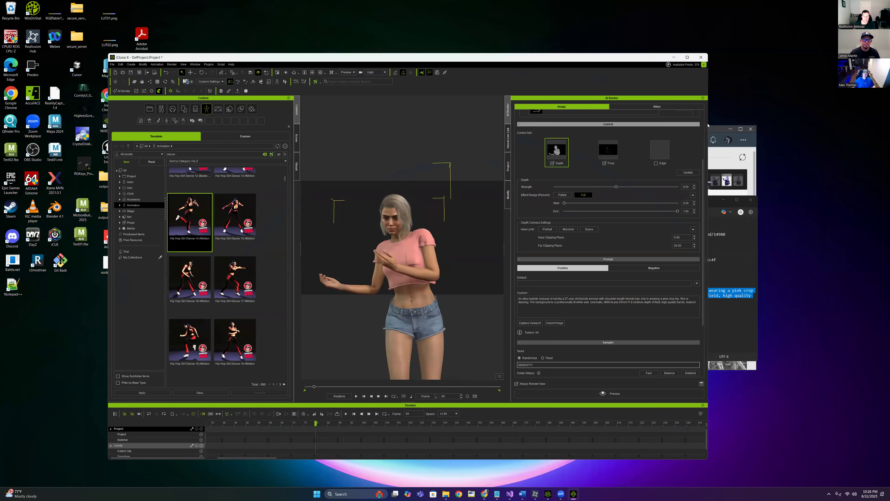
{"action": "mouse_move", "coordinate": [485, 494]}
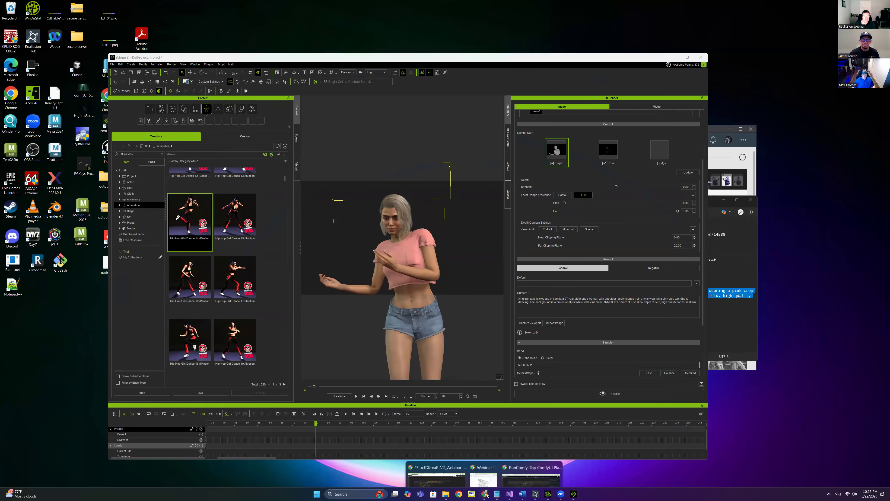
{"action": "left_click", "coordinate": [450, 465]}
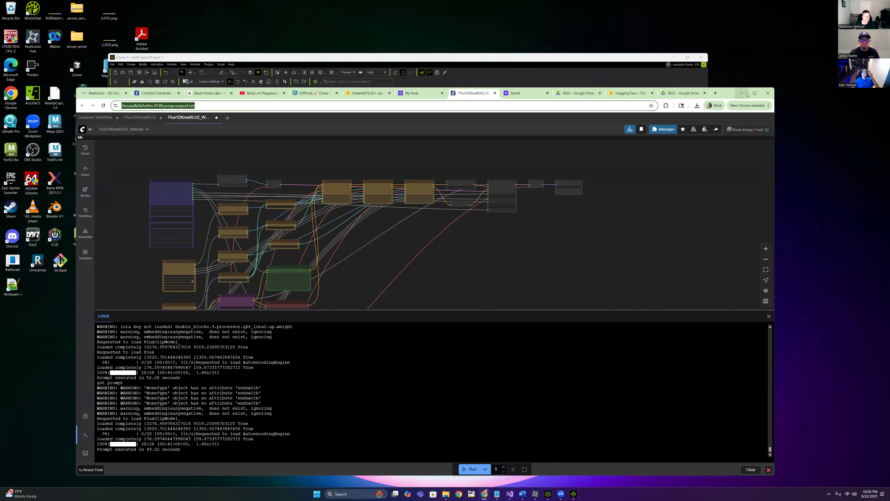
{"action": "left_click", "coordinate": [754, 93]}
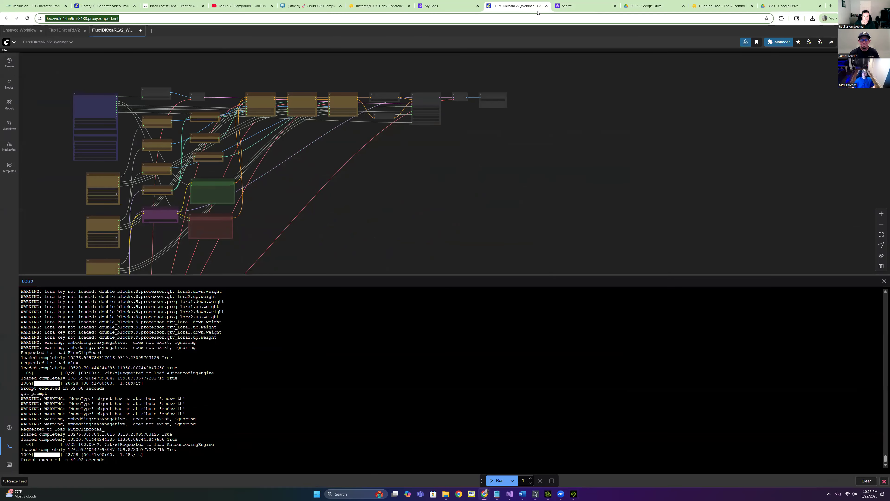
{"action": "left_click", "coordinate": [870, 5]}
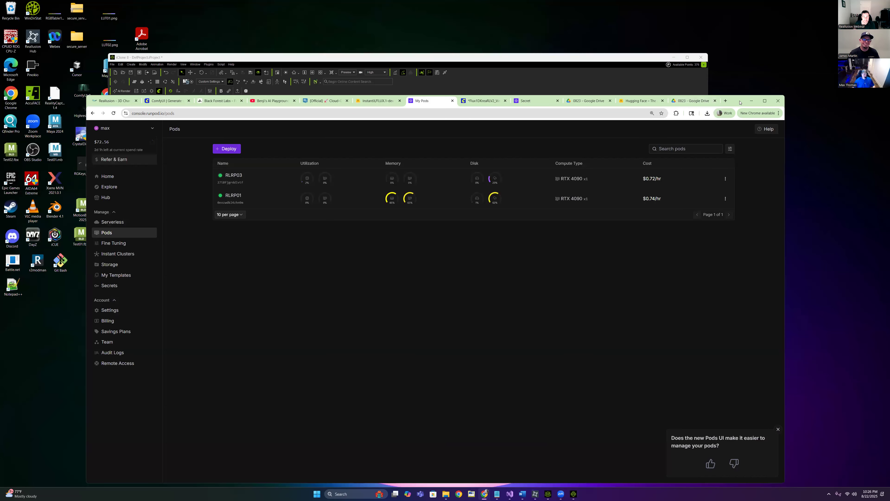
Check the RLRP03 pod's logs and connection details, then close its panel
{"action": "left_click_drag", "start_coordinate": [736, 101], "coordinate": [725, 73]}
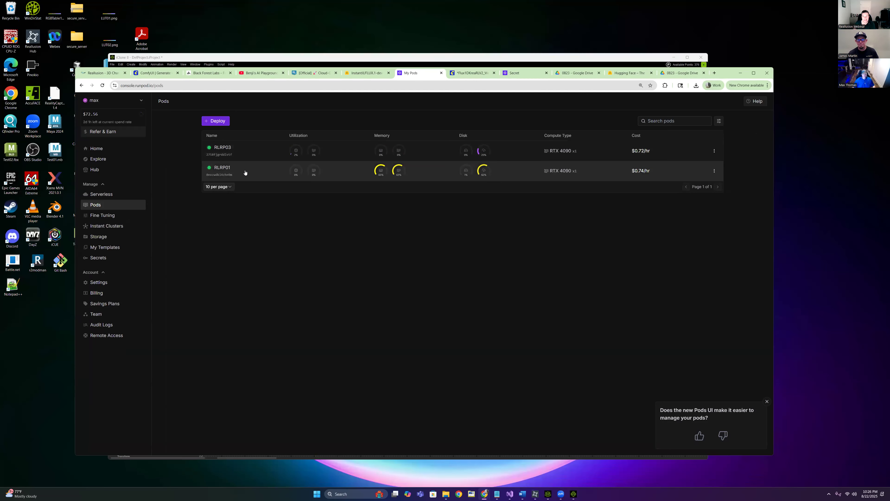
{"action": "left_click", "coordinate": [234, 147]}
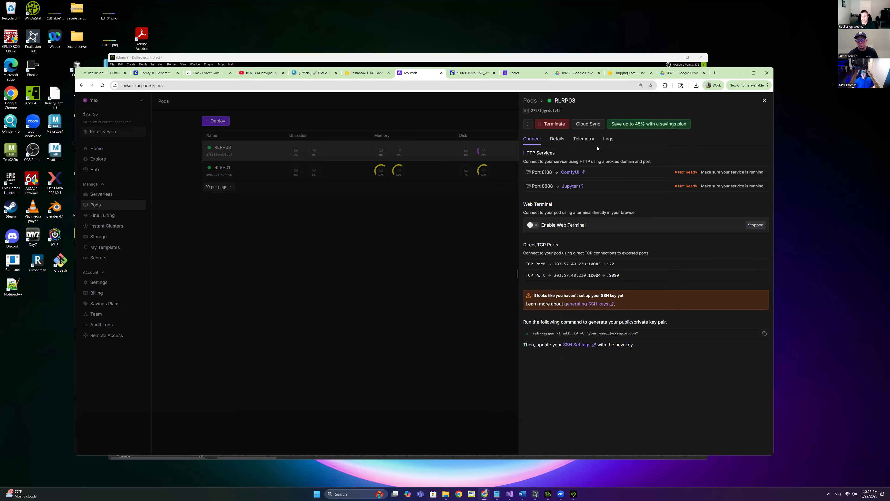
{"action": "left_click", "coordinate": [609, 140]}
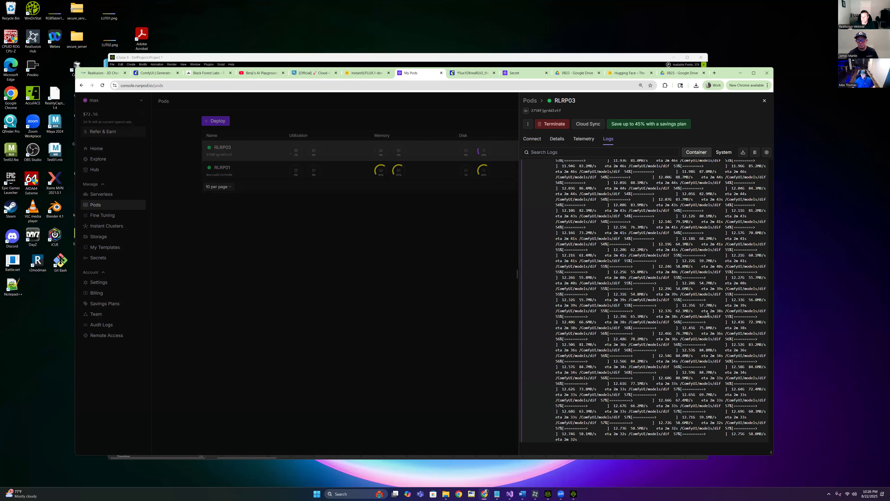
{"action": "left_click", "coordinate": [539, 141]}
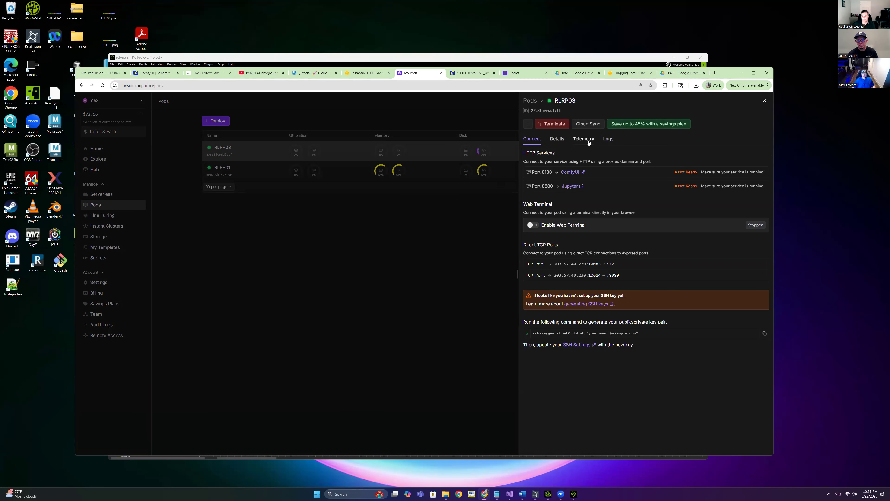
{"action": "left_click", "coordinate": [229, 171]}
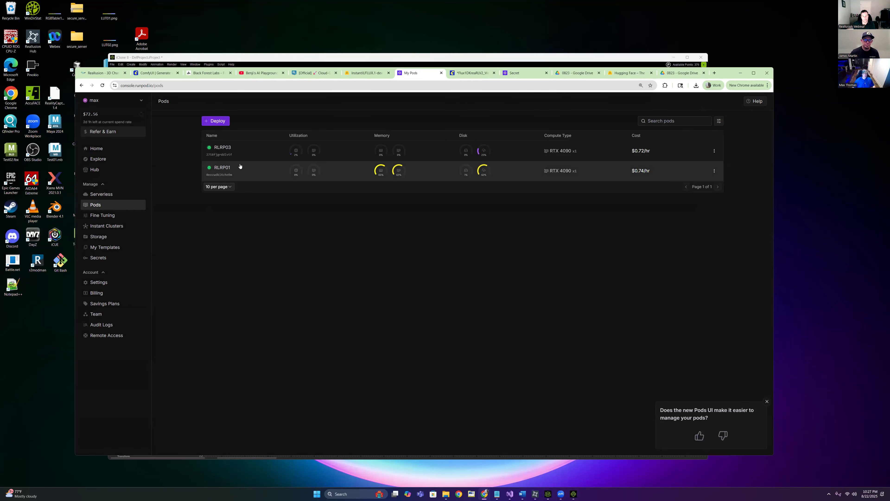
Open JupyterLab on port 8888 for the RLRP01 pod in a maximized browser
{"action": "left_click", "coordinate": [231, 169]}
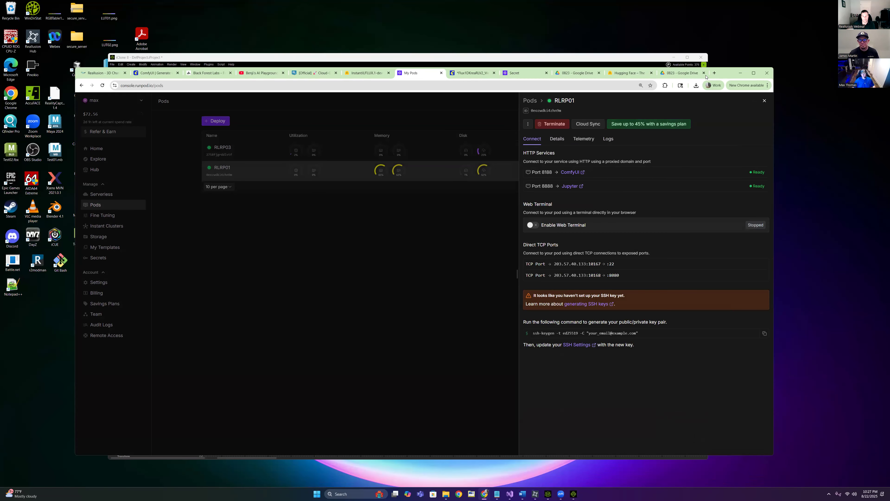
{"action": "left_click", "coordinate": [754, 73]}
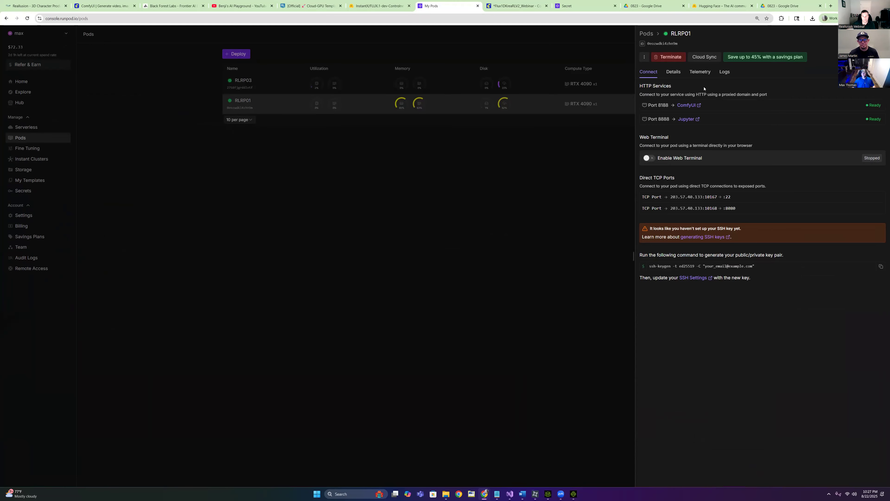
{"action": "left_click", "coordinate": [686, 119]}
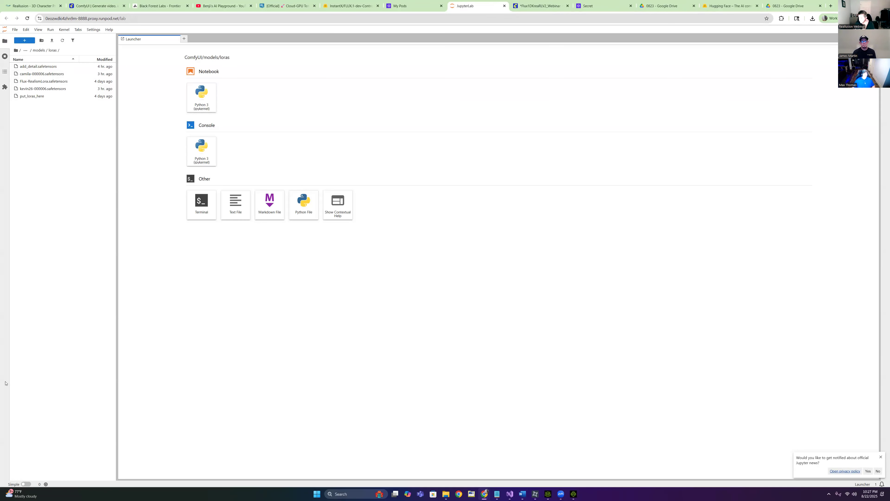
Log out through File > Log Out, follow the login-page link, then return to My Pods
{"action": "left_click", "coordinate": [14, 29]}
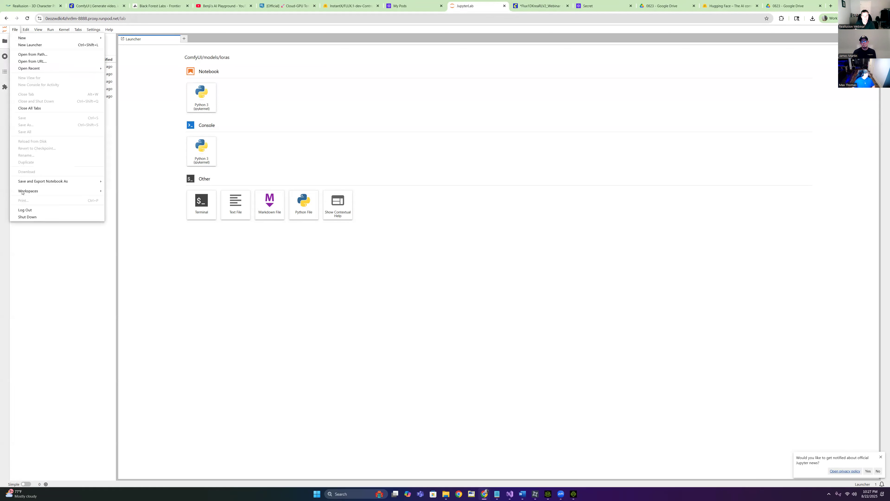
{"action": "left_click", "coordinate": [29, 210]}
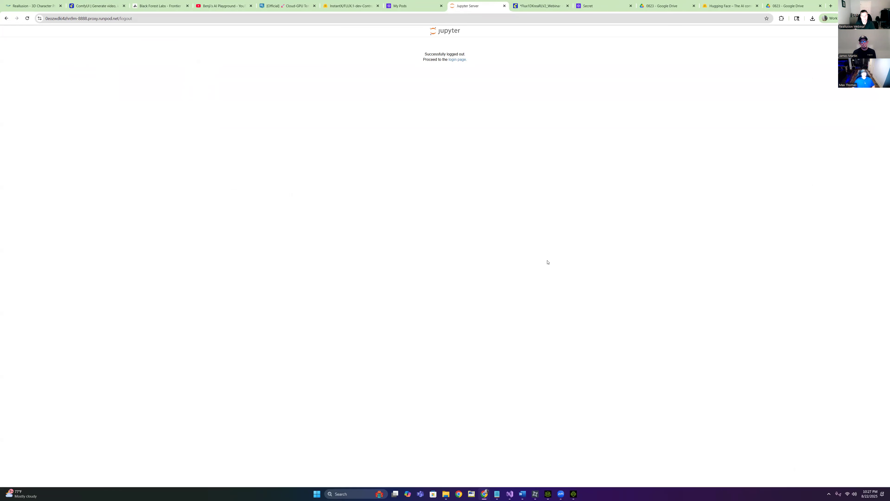
{"action": "left_click", "coordinate": [459, 60]}
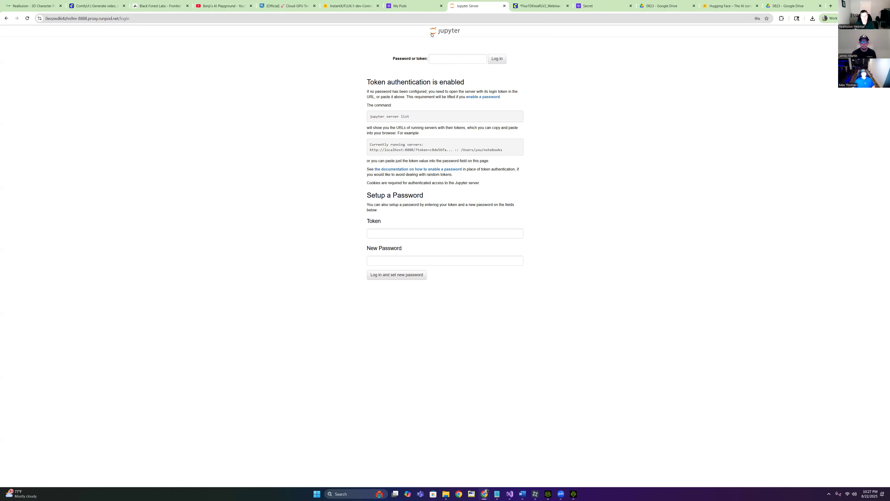
{"action": "left_click", "coordinate": [410, 13]}
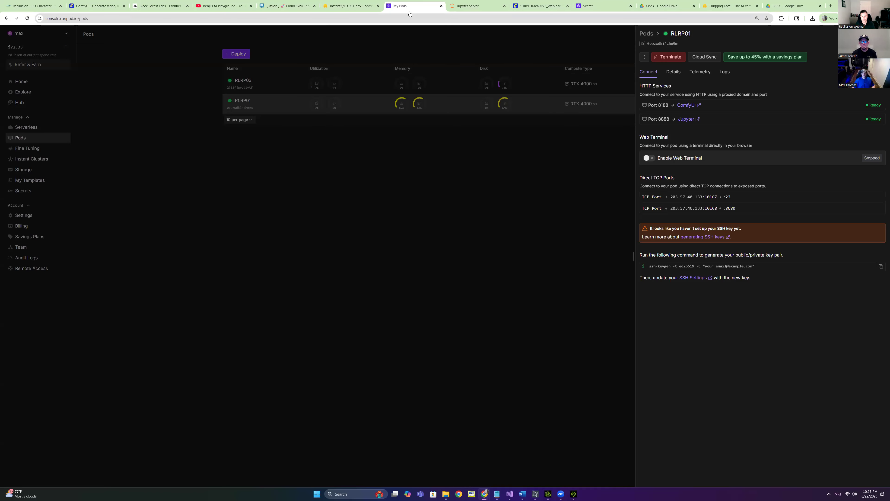
Reopen RLRP01's logs and filter them for 'token'
{"action": "left_click", "coordinate": [258, 100]}
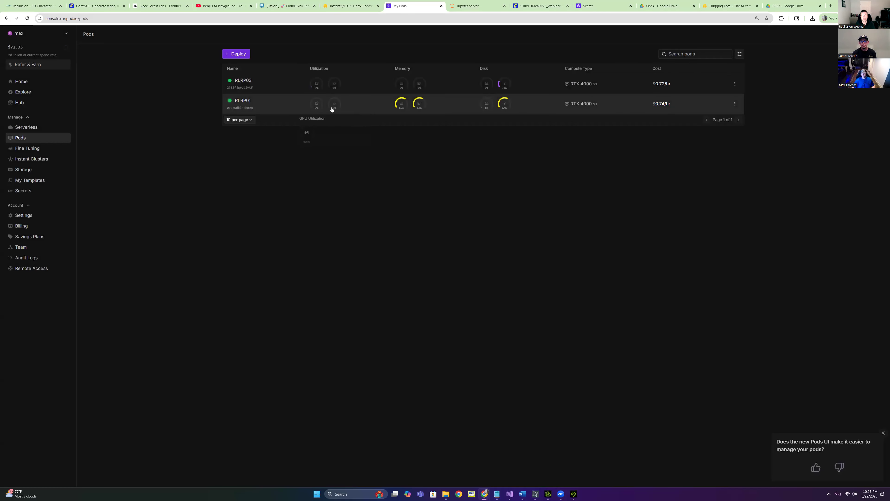
{"action": "left_click", "coordinate": [288, 101]}
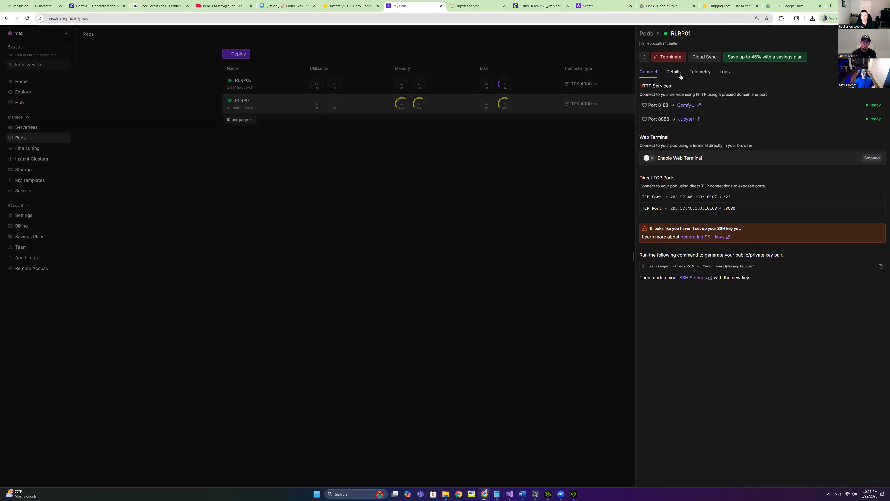
{"action": "left_click", "coordinate": [724, 71]}
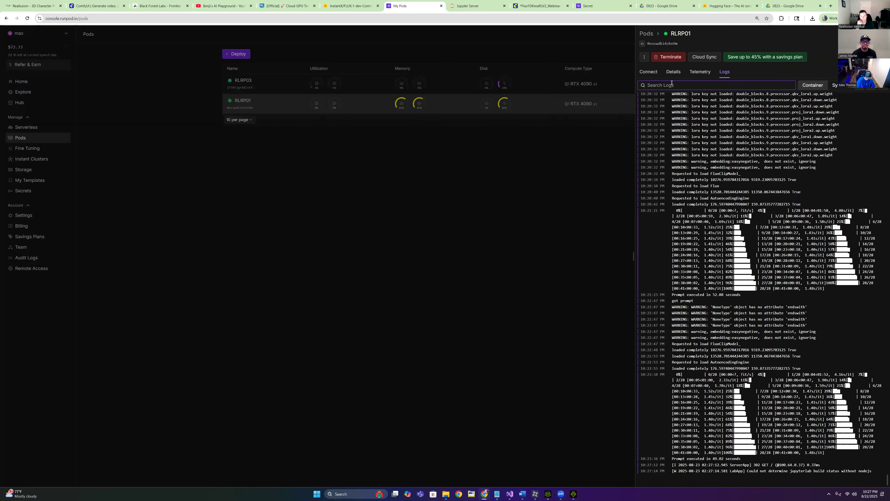
{"action": "type", "text": "token"}
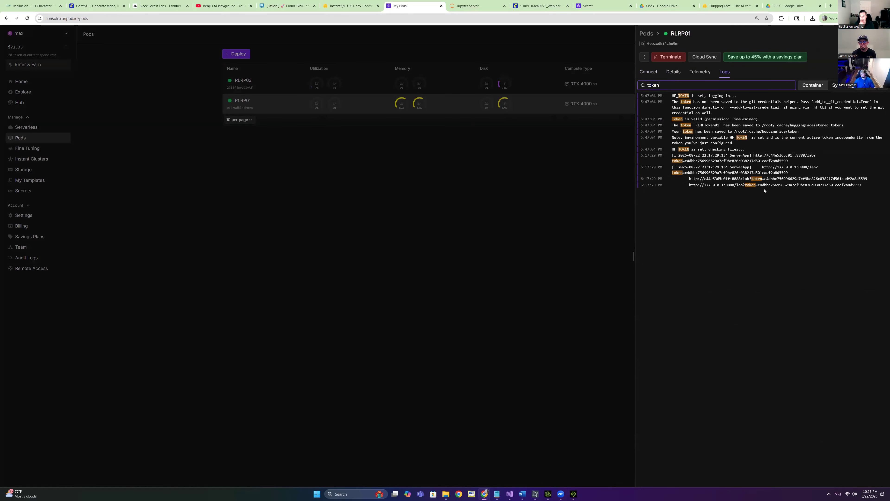
Copy the Jupyter token from the log line into the clipboard and return to the login field
{"action": "left_click_drag", "start_coordinate": [765, 179], "coordinate": [865, 179]}
{"action": "right_click", "coordinate": [859, 182]}
{"action": "left_click", "coordinate": [753, 188]}
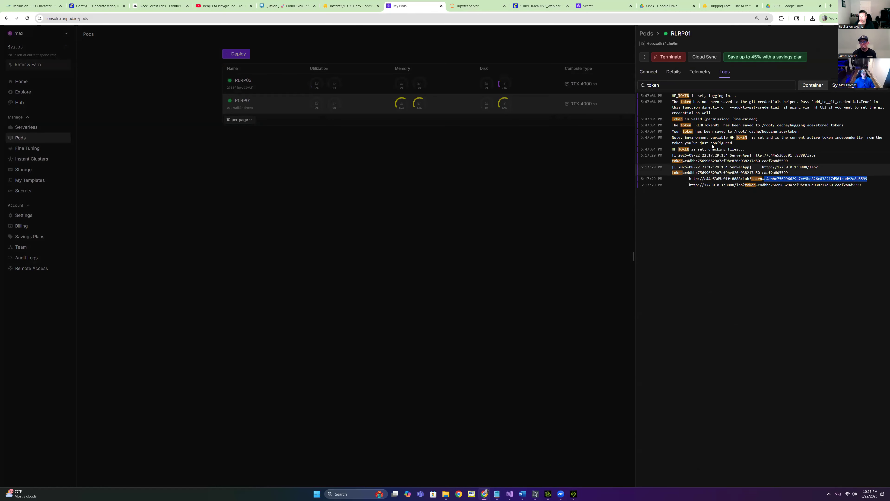
{"action": "left_click", "coordinate": [481, 10]}
{"action": "left_click", "coordinate": [435, 59]}
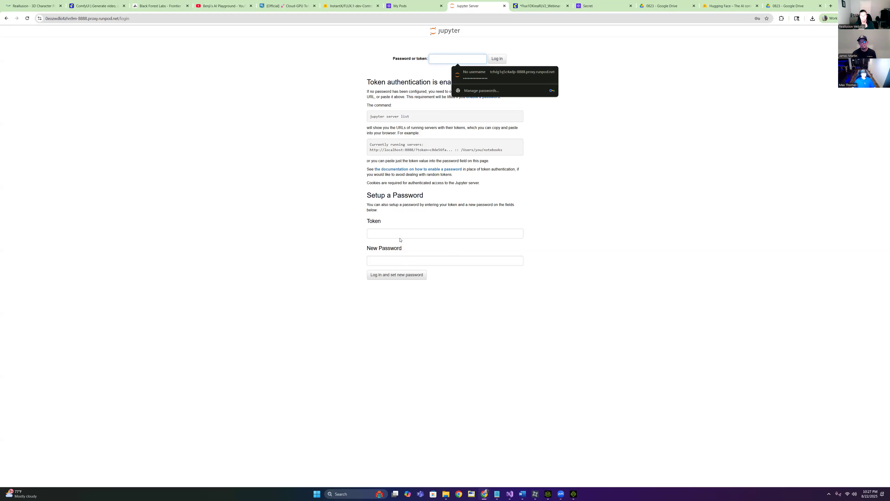
Paste the copied token to log back into JupyterLab and dismiss the save-password prompt
{"action": "left_click", "coordinate": [393, 230]}
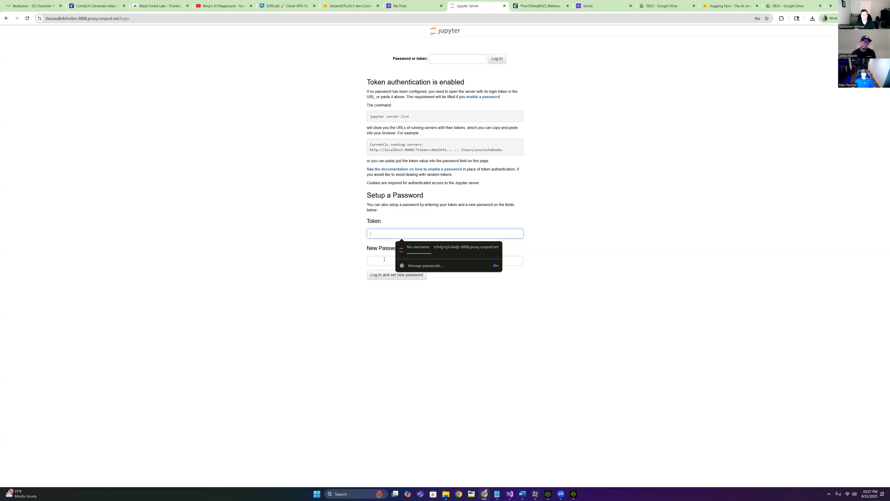
{"action": "right_click", "coordinate": [441, 61]}
{"action": "left_click", "coordinate": [452, 137]}
{"action": "left_click", "coordinate": [497, 59]}
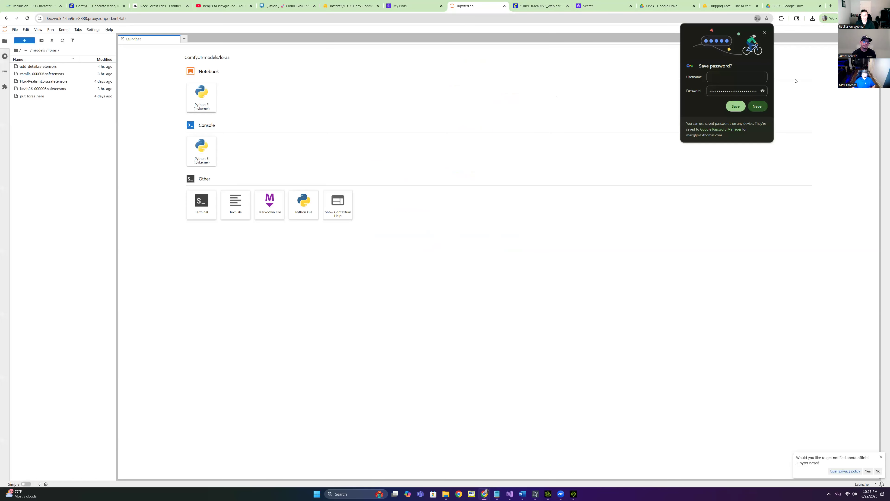
{"action": "left_click", "coordinate": [764, 32]}
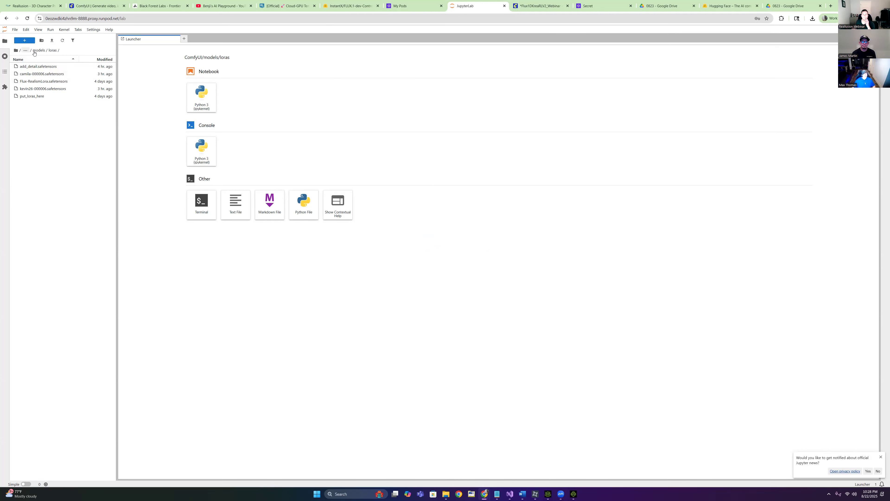
Widen the file browser, reopen ComfyUI/models/loras, and bring up the Webinar Explorer window
{"action": "left_click", "coordinate": [24, 50]}
{"action": "left_click", "coordinate": [20, 50]}
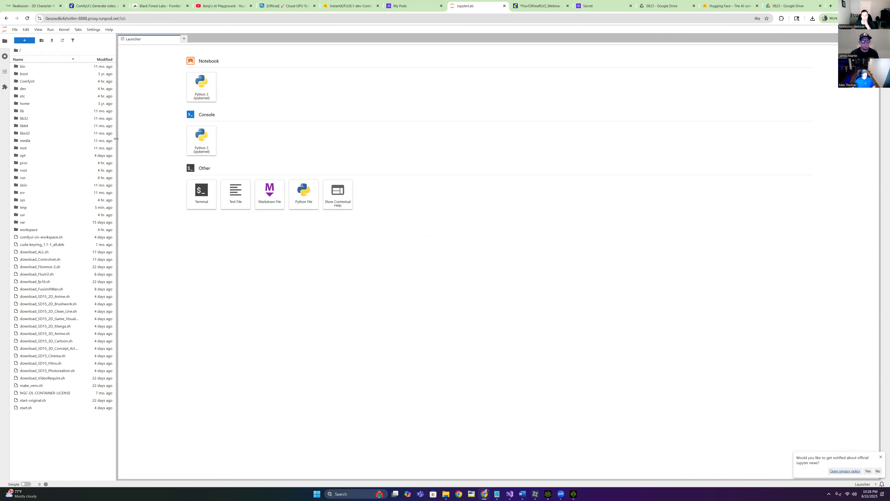
{"action": "left_click_drag", "start_coordinate": [116, 139], "coordinate": [160, 139]}
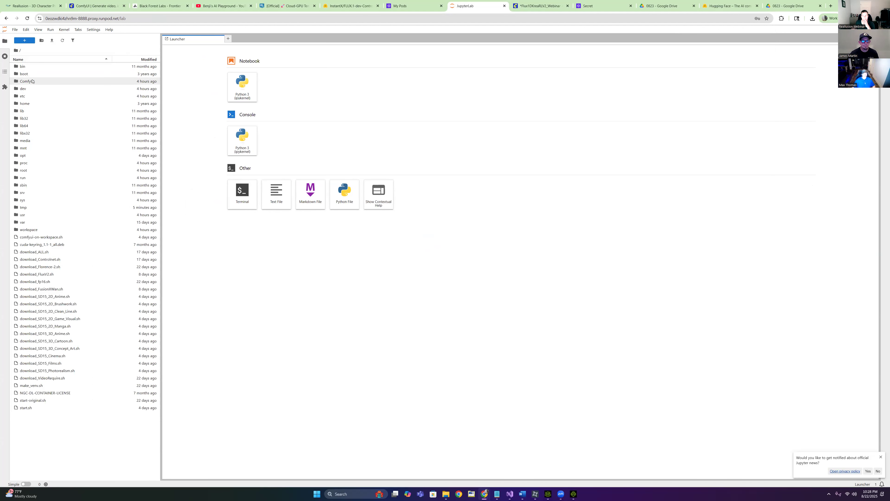
{"action": "left_click", "coordinate": [39, 84]}
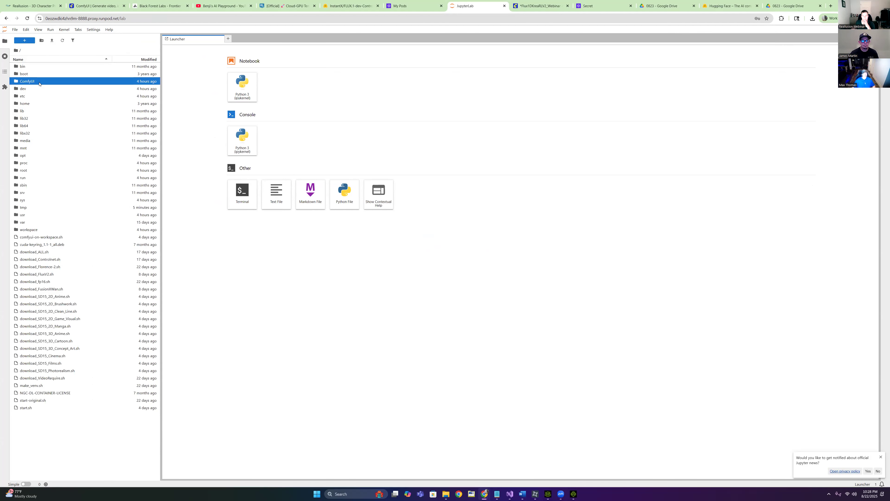
{"action": "double_click", "coordinate": [39, 84]}
{"action": "left_click", "coordinate": [41, 150]}
{"action": "double_click", "coordinate": [41, 150]}
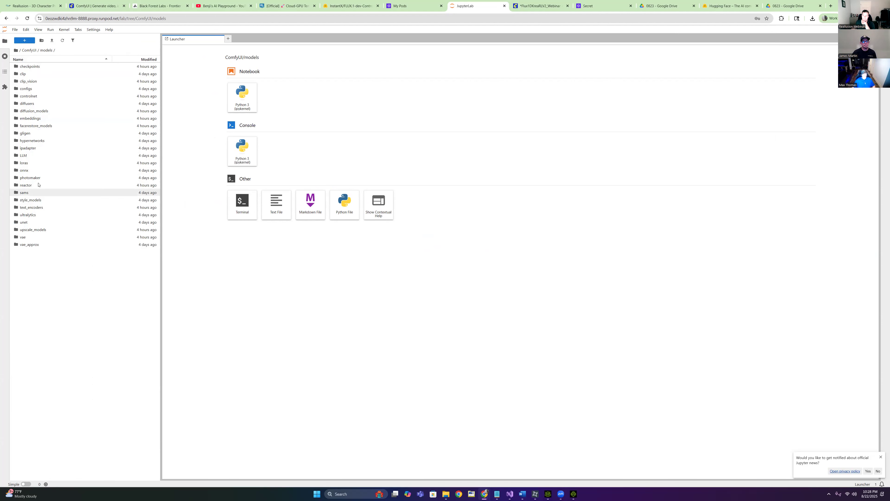
{"action": "double_click", "coordinate": [39, 166]}
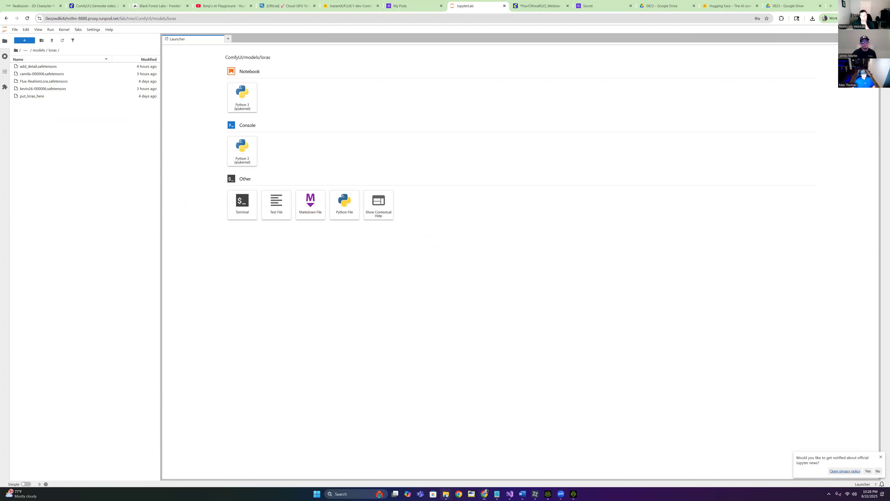
{"action": "mouse_move", "coordinate": [446, 494]}
{"action": "left_click", "coordinate": [412, 469]}
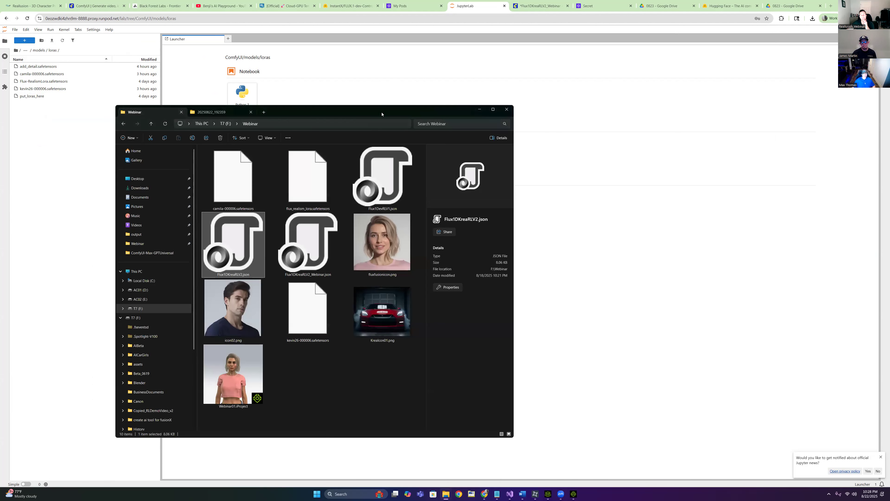
Move File Explorer right and browse the C: drive into Users, the home folder, and AI
{"action": "left_click_drag", "start_coordinate": [388, 114], "coordinate": [697, 129]}
{"action": "left_click", "coordinate": [451, 212]}
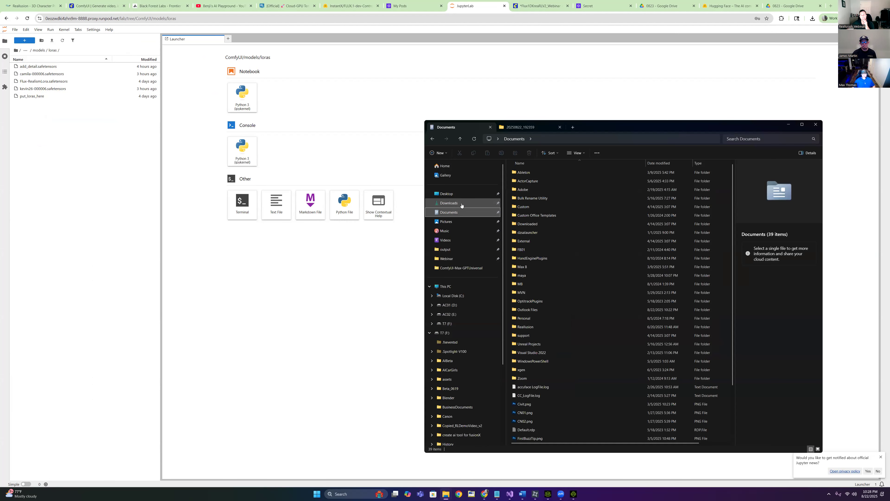
{"action": "left_click", "coordinate": [453, 295]}
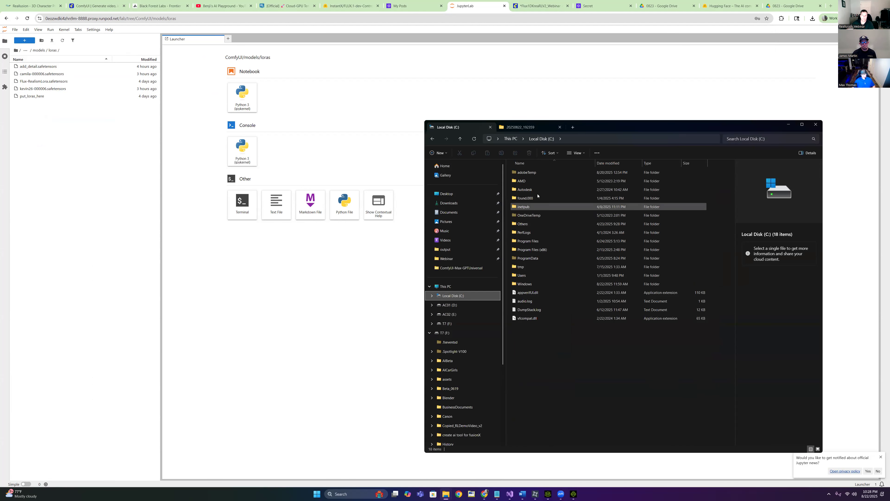
{"action": "double_click", "coordinate": [538, 277]}
{"action": "double_click", "coordinate": [521, 181]}
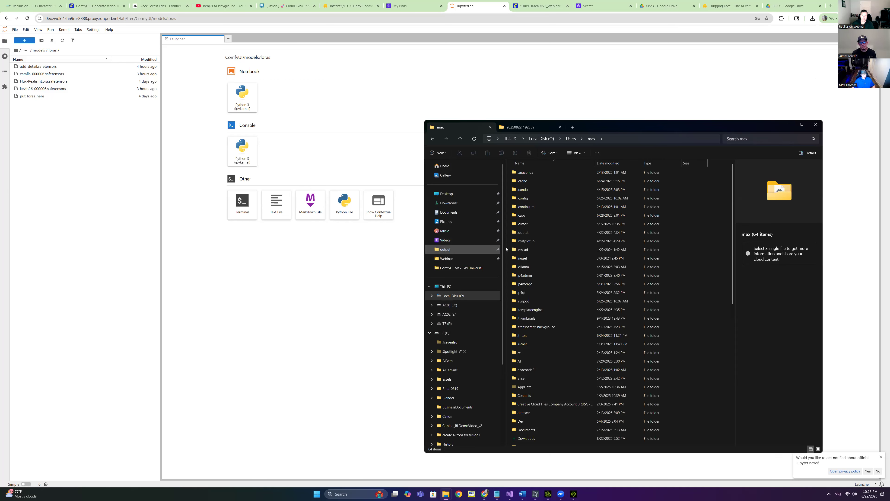
{"action": "double_click", "coordinate": [526, 361]}
Open the local ComfyUI\models\loras\flux folder
{"action": "left_click", "coordinate": [539, 175]}
{"action": "double_click", "coordinate": [539, 175]}
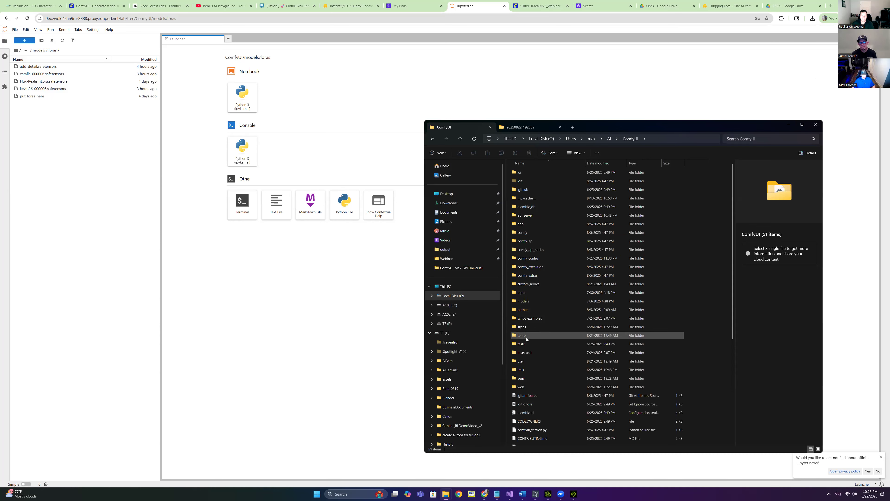
{"action": "left_click", "coordinate": [523, 301]}
{"action": "double_click", "coordinate": [524, 301]}
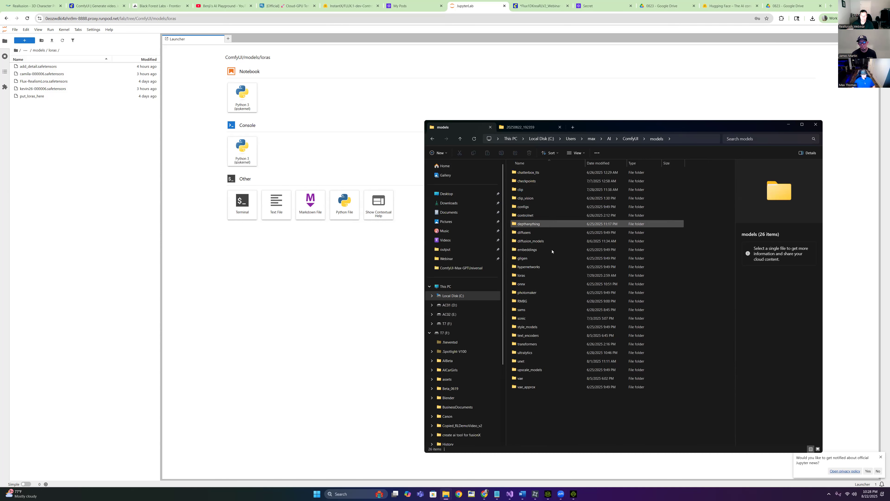
{"action": "double_click", "coordinate": [530, 275]}
{"action": "scroll", "coordinate": [562, 211], "scroll_direction": "down", "scroll_amount": 5}
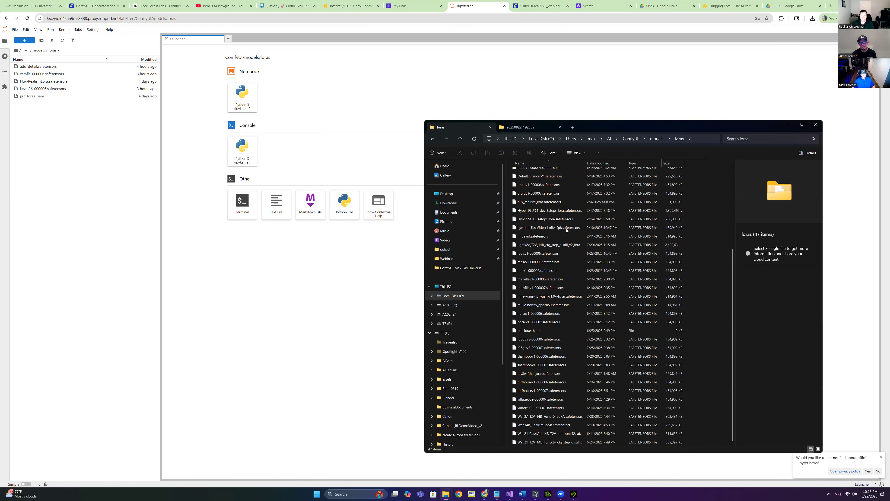
{"action": "scroll", "coordinate": [557, 386], "scroll_direction": "up", "scroll_amount": 5}
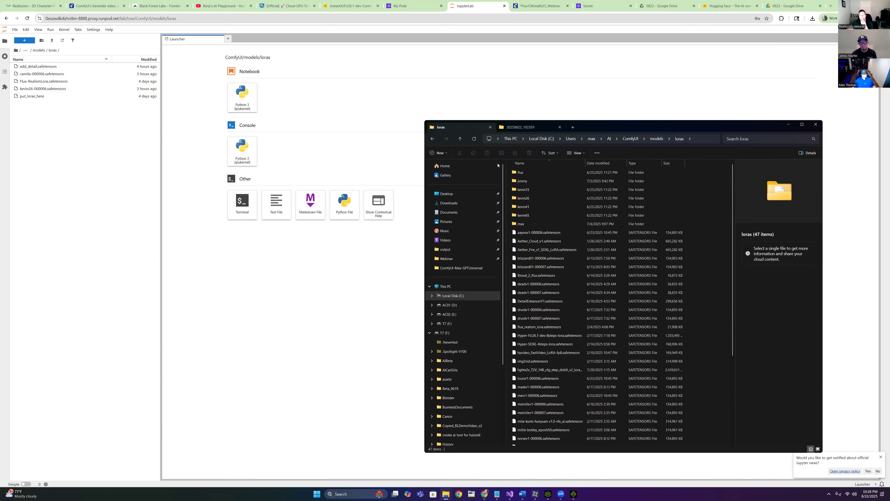
{"action": "double_click", "coordinate": [547, 172]}
{"action": "scroll", "coordinate": [620, 277], "scroll_direction": "down", "scroll_amount": 3}
{"action": "scroll", "coordinate": [620, 279], "scroll_direction": "down", "scroll_amount": 18}
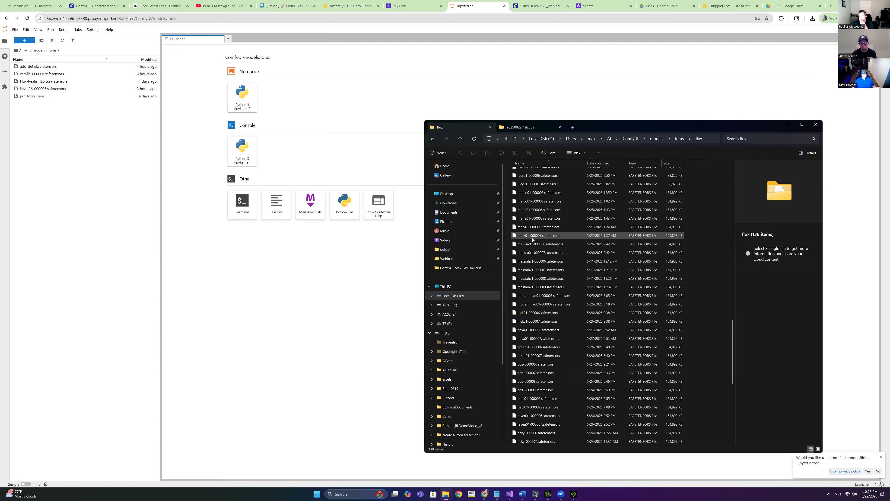
{"action": "scroll", "coordinate": [528, 250], "scroll_direction": "up", "scroll_amount": 2}
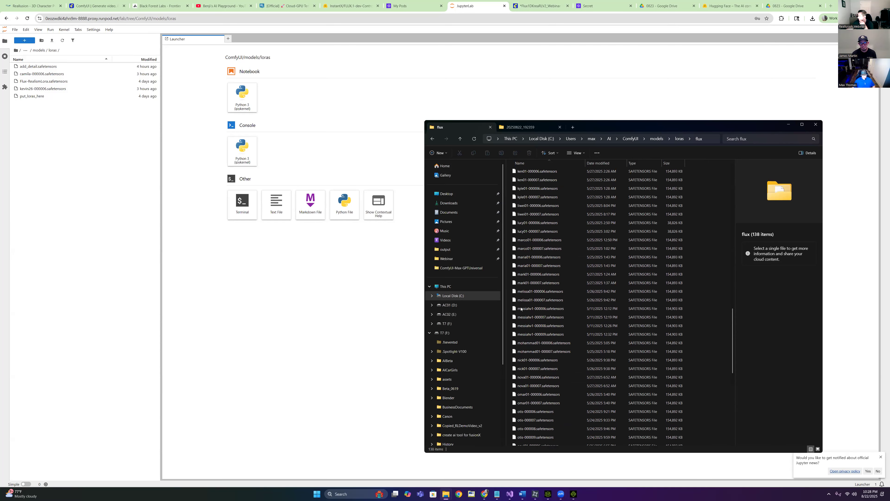
Drag melissa01-000006.safetensors into JupyterLab's loras folder and confirm the large-file upload
{"action": "left_click", "coordinate": [527, 294]}
{"action": "left_click_drag", "start_coordinate": [389, 248], "coordinate": [103, 166]}
{"action": "left_click", "coordinate": [478, 266]}
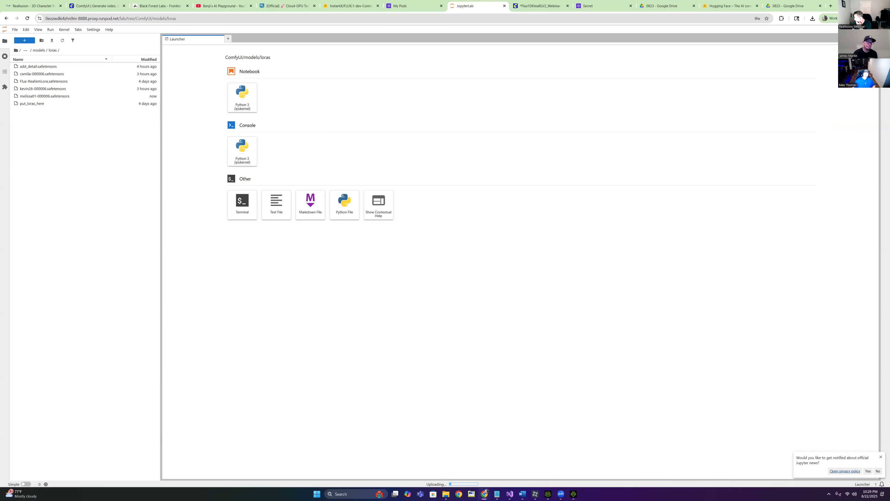
Enlarge the ComfyUI canvas in the workflow tab and reload the page
{"action": "left_click", "coordinate": [870, 5]}
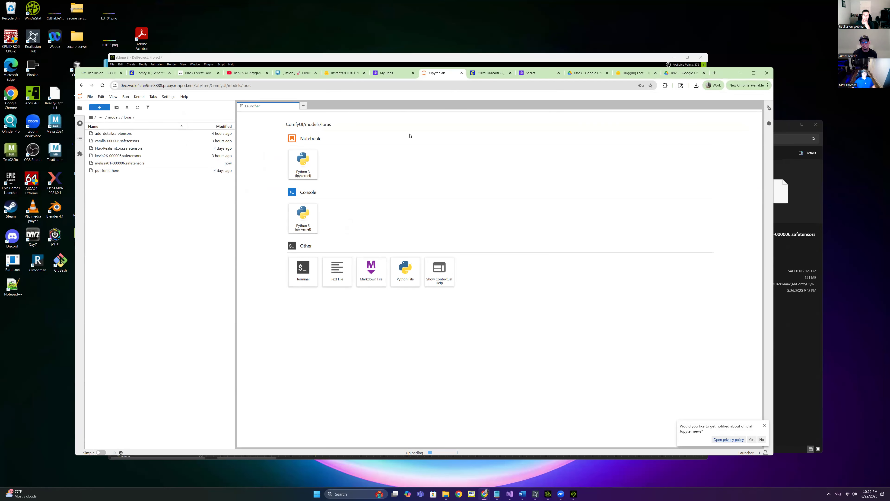
{"action": "left_click", "coordinate": [490, 73]}
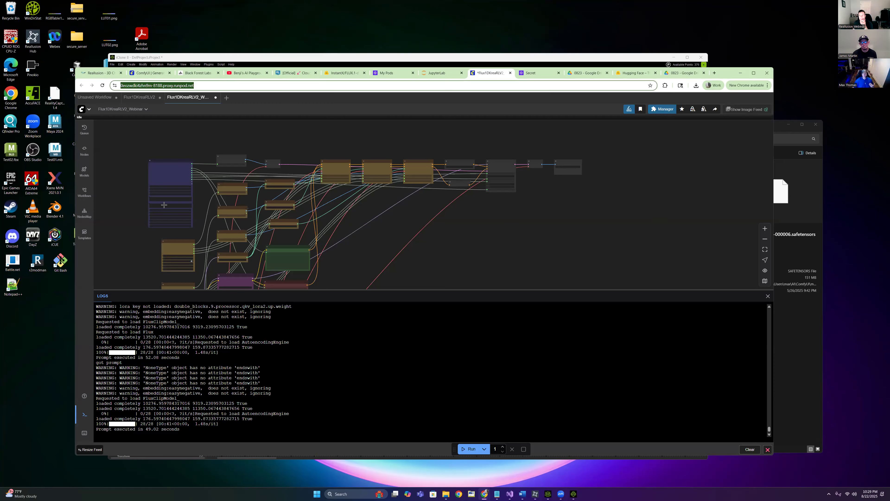
{"action": "left_click_drag", "start_coordinate": [661, 289], "coordinate": [661, 358]}
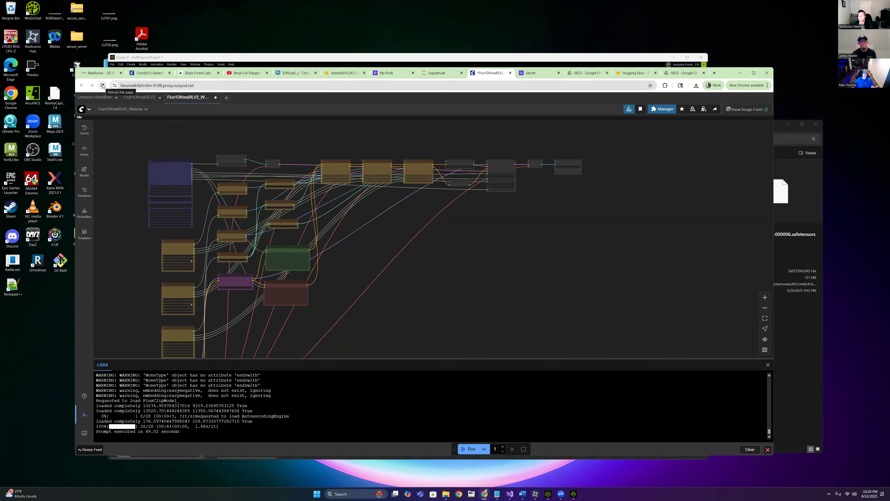
{"action": "left_click", "coordinate": [102, 86]}
{"action": "left_click", "coordinate": [451, 124]}
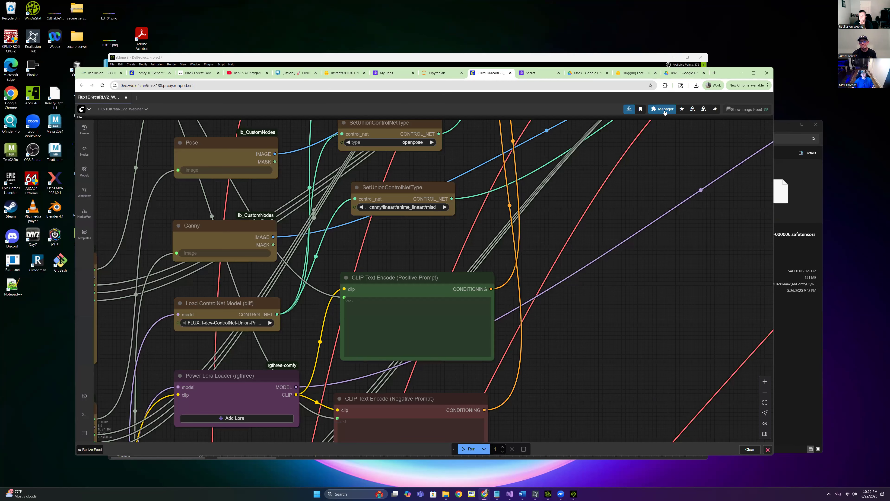
Open and close the ComfyUI Manager, then pan and zoom to frame the node graph
{"action": "left_click", "coordinate": [664, 110]}
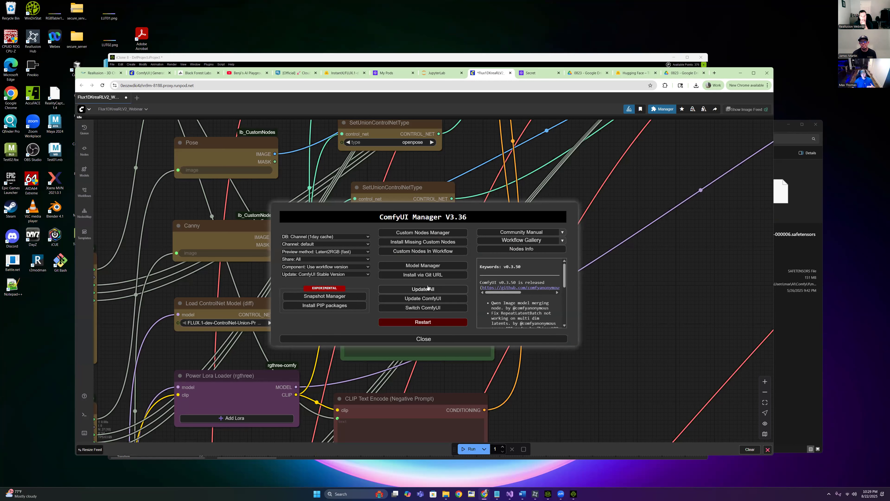
{"action": "left_click", "coordinate": [453, 339]}
{"action": "scroll", "coordinate": [394, 249], "scroll_direction": "down", "scroll_amount": 10}
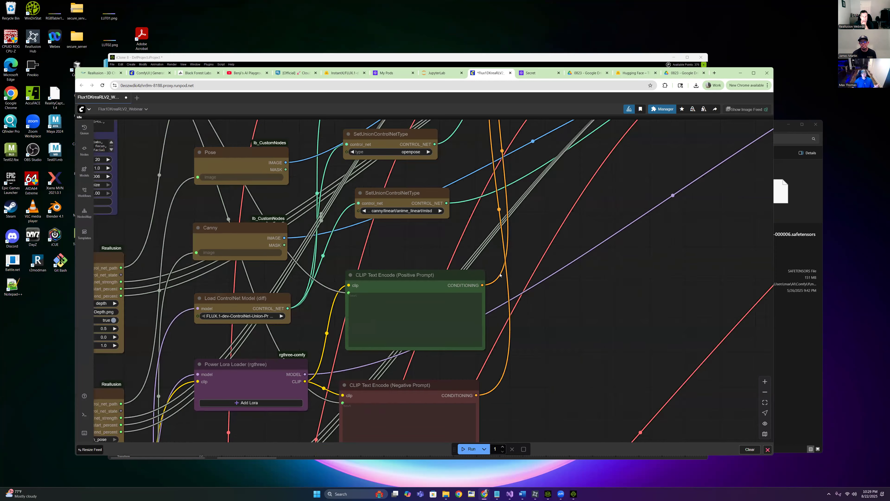
{"action": "left_click_drag", "start_coordinate": [511, 262], "coordinate": [451, 236]}
{"action": "left_click_drag", "start_coordinate": [460, 312], "coordinate": [443, 285]}
{"action": "scroll", "coordinate": [436, 286], "scroll_direction": "up", "scroll_amount": 1}
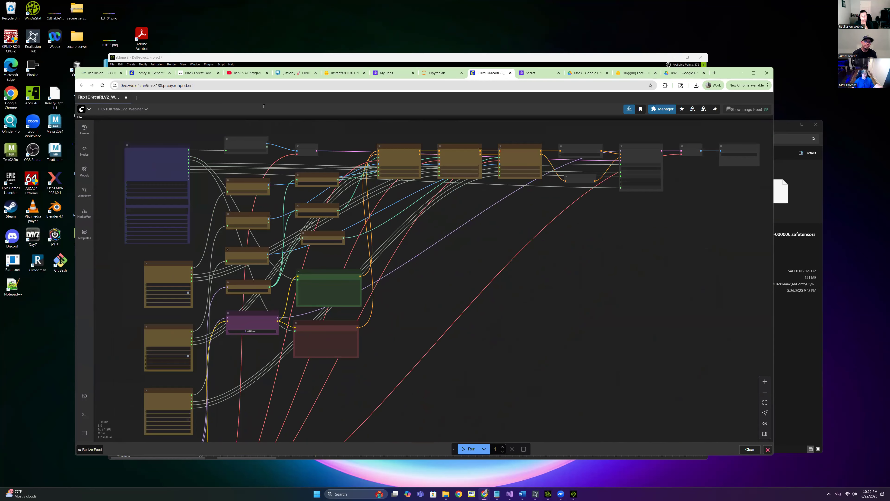
Check the full workflow full-screen, then restore the browser and go to the RunPod page
{"action": "left_click", "coordinate": [754, 73]}
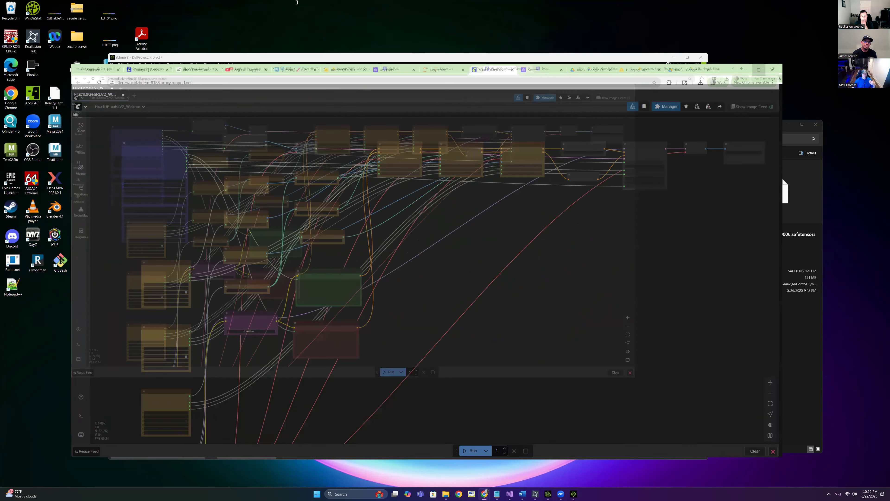
{"action": "scroll", "coordinate": [391, 182], "scroll_direction": "up", "scroll_amount": 2}
{"action": "scroll", "coordinate": [391, 182], "scroll_direction": "down", "scroll_amount": 2}
{"action": "scroll", "coordinate": [421, 212], "scroll_direction": "up", "scroll_amount": 5}
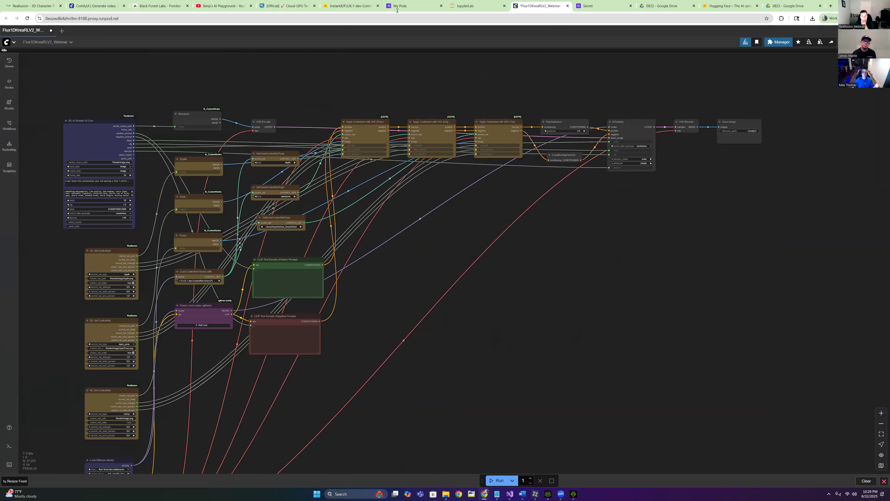
{"action": "left_click", "coordinate": [870, 6]}
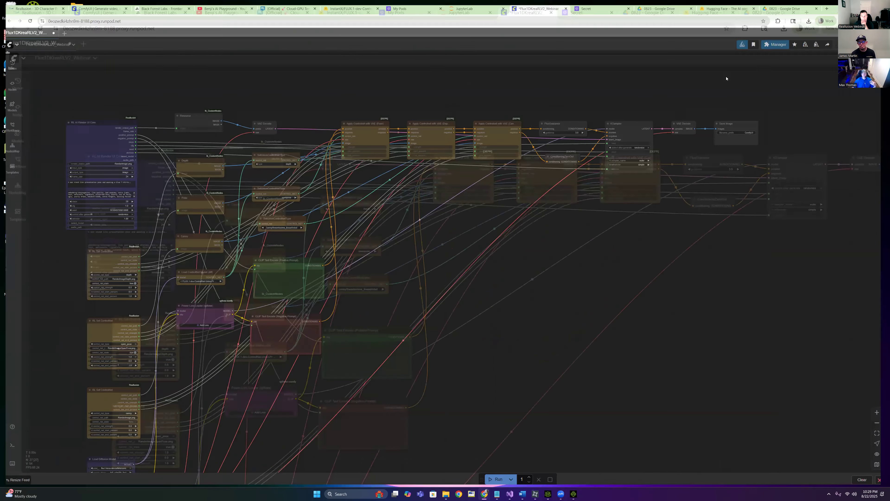
{"action": "left_click_drag", "start_coordinate": [435, 69], "coordinate": [428, 90]}
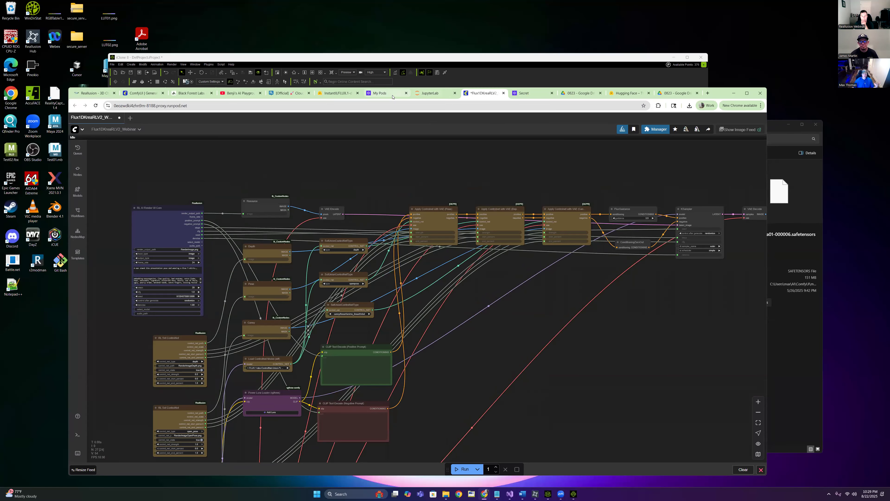
{"action": "left_click", "coordinate": [526, 93]}
Close RLRP01's logs panel and review RLRP03's connection details in the pods list
{"action": "left_click", "coordinate": [382, 93]}
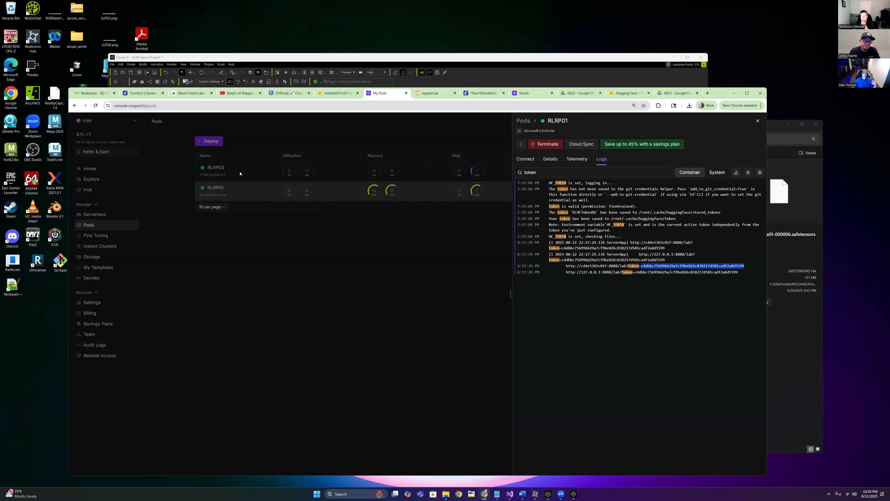
{"action": "left_click", "coordinate": [758, 121]}
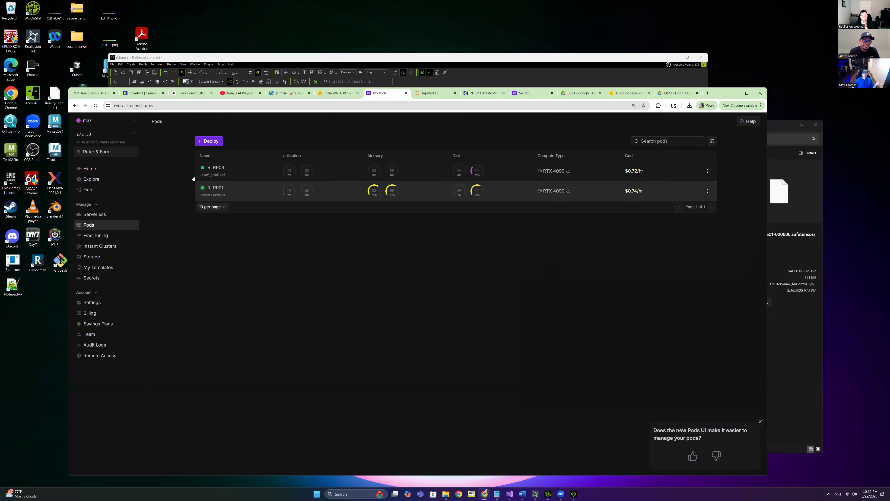
{"action": "left_click", "coordinate": [237, 171]}
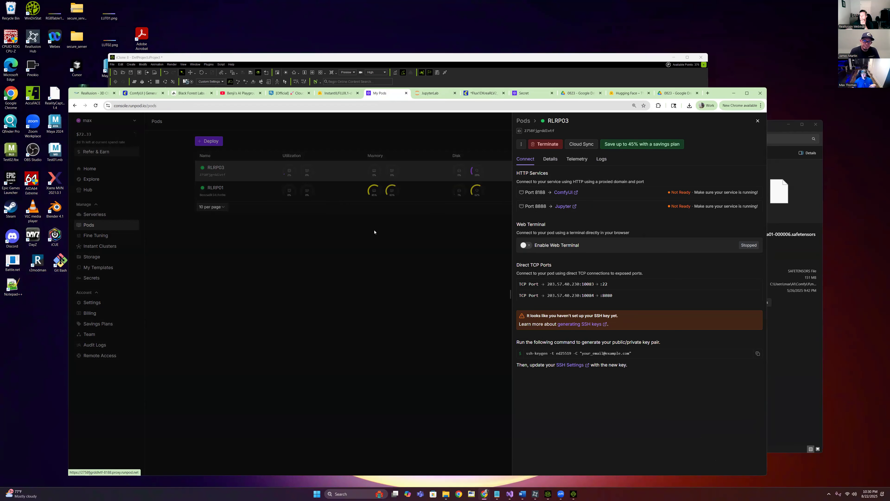
{"action": "left_click", "coordinate": [433, 230]}
{"action": "mouse_move", "coordinate": [476, 171]}
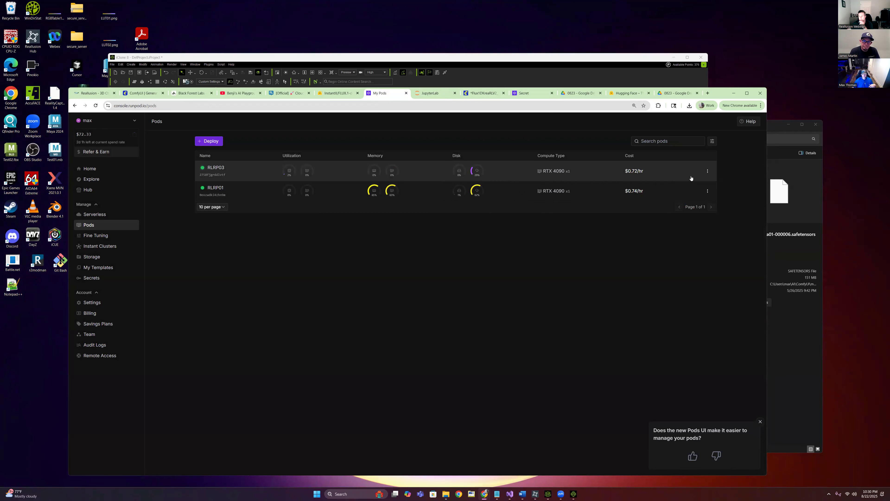
{"action": "left_click", "coordinate": [391, 171]}
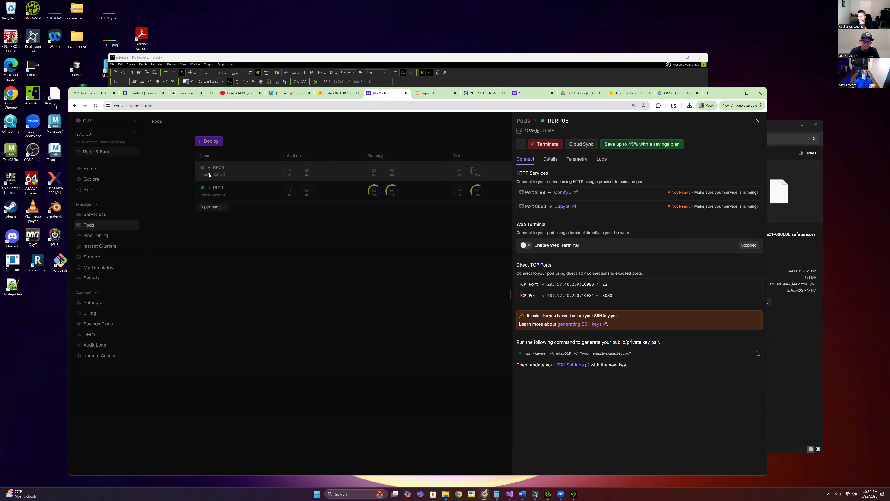
{"action": "left_click", "coordinate": [757, 121]}
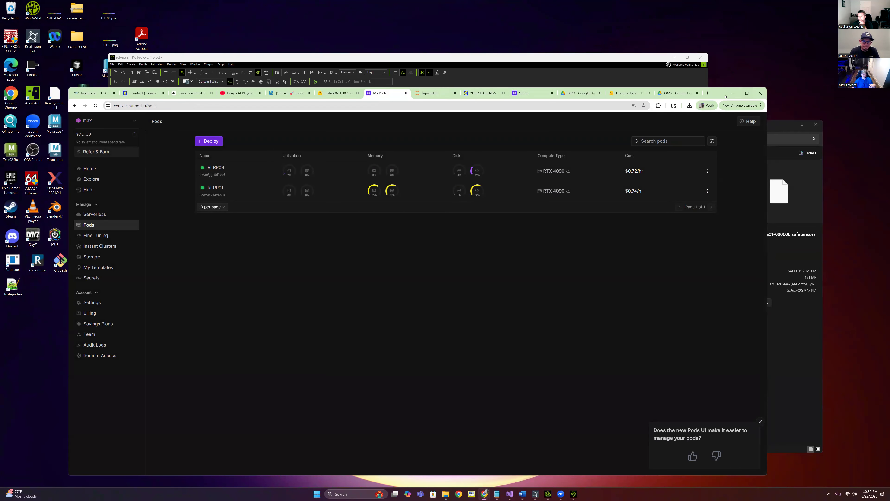
{"action": "left_click_drag", "start_coordinate": [725, 95], "coordinate": [725, 92]}
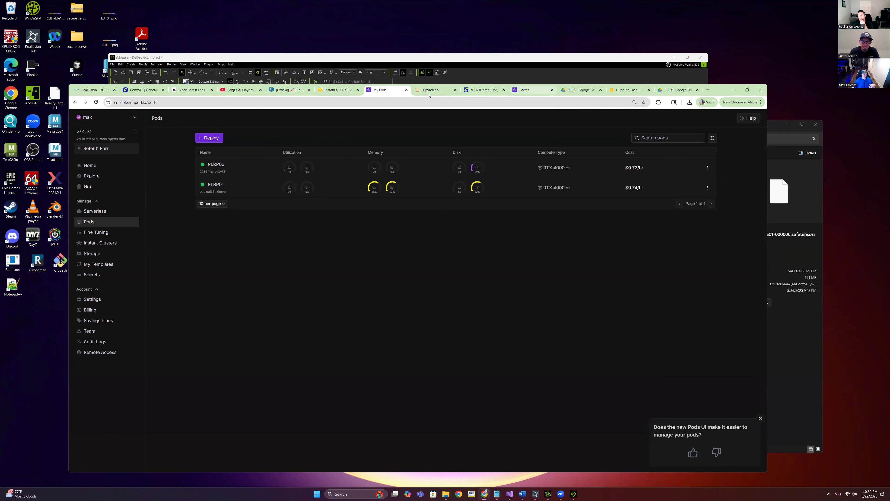
Maximize iClone, enable the second LoRA, and apply the Hip Hop Girl Dance 19 motion
{"action": "left_click", "coordinate": [285, 82]}
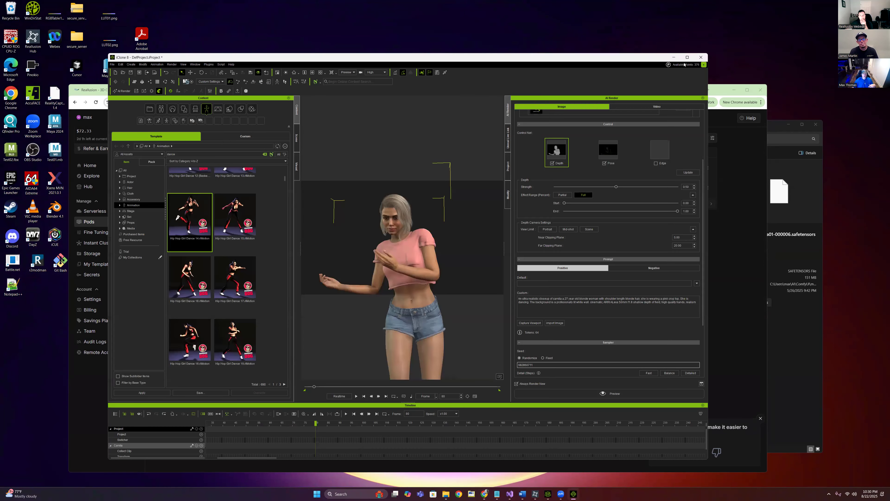
{"action": "left_click", "coordinate": [687, 58]}
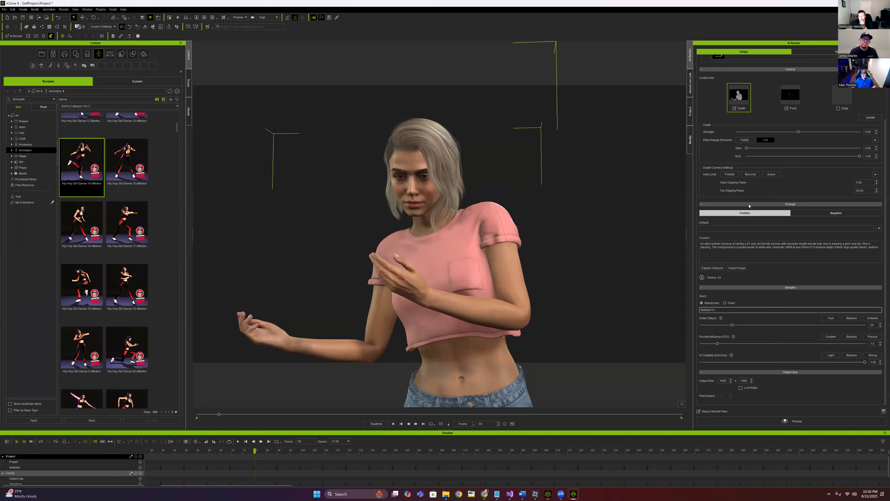
{"action": "scroll", "coordinate": [711, 110], "scroll_direction": "up", "scroll_amount": 3}
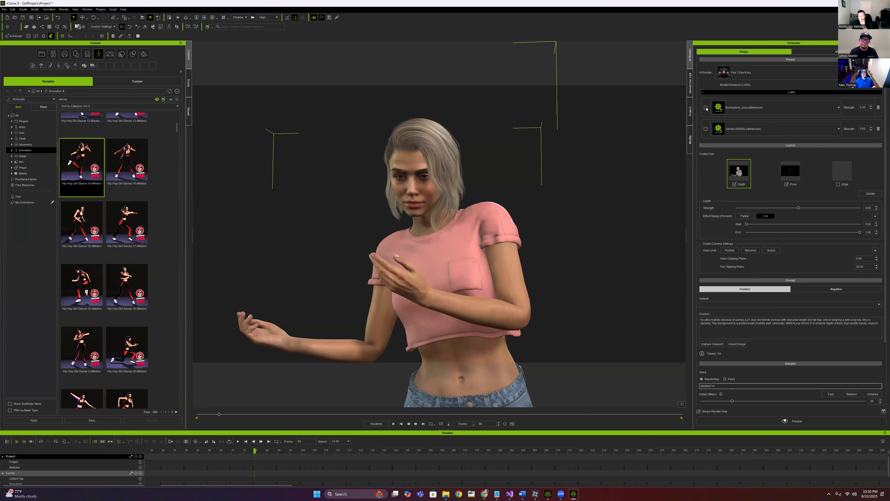
{"action": "left_click", "coordinate": [705, 129]}
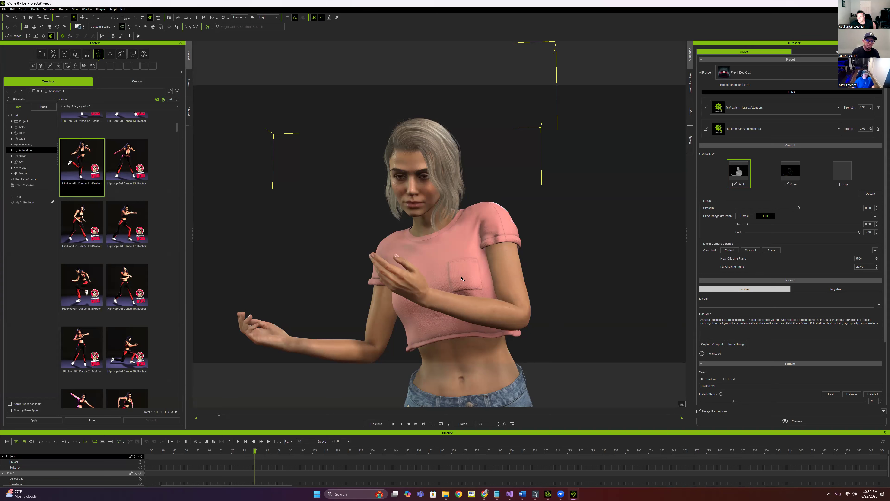
{"action": "double_click", "coordinate": [125, 279]}
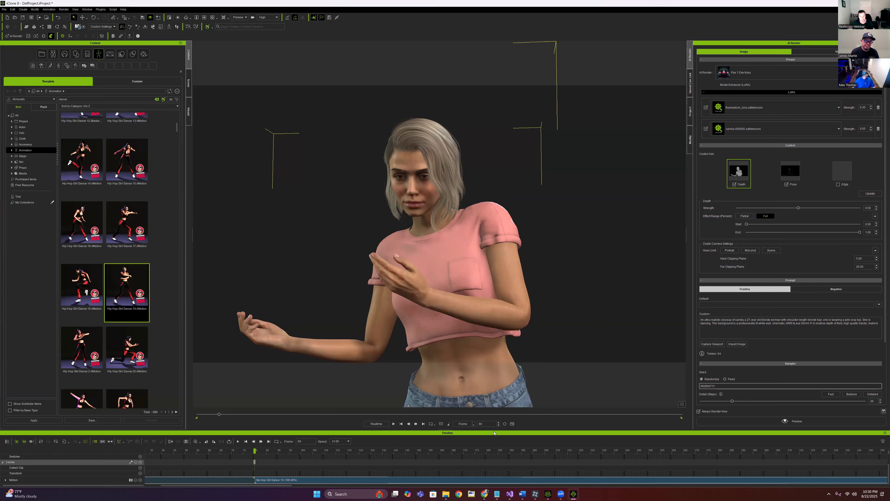
Delete the Dance 14 clip and move the Dance 19 clip to frame 0
{"action": "key", "text": "F3"}
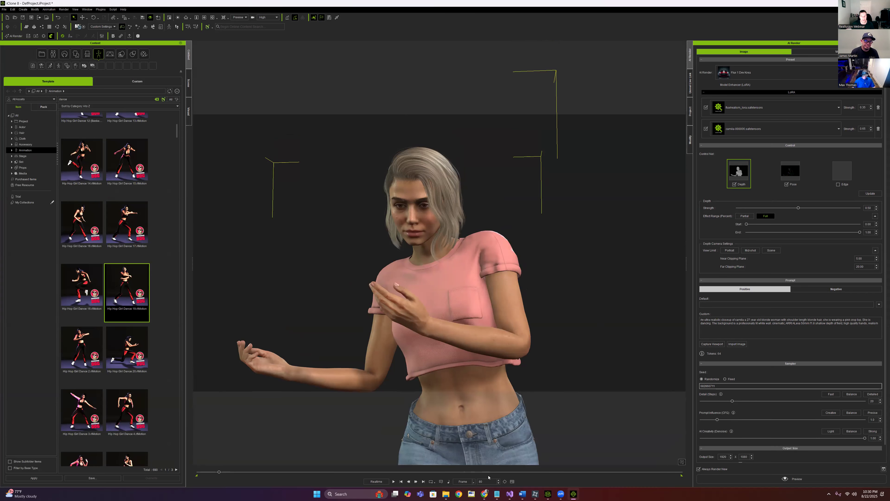
{"action": "left_click", "coordinate": [512, 481]}
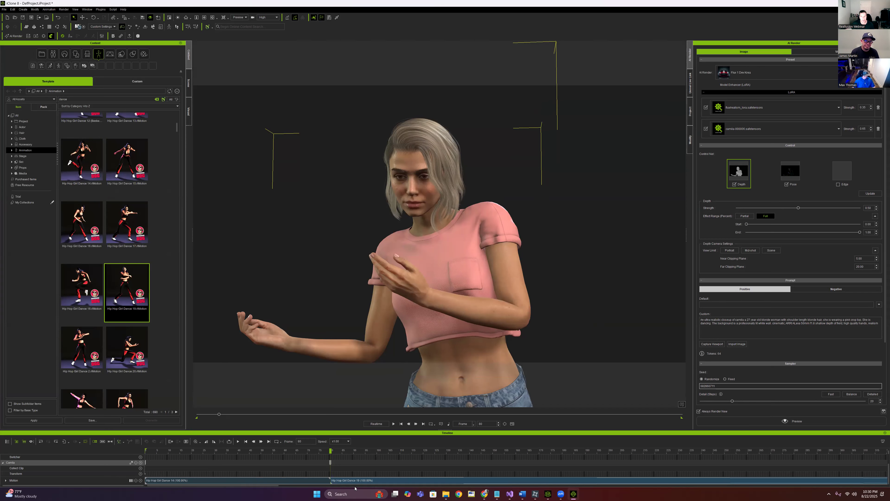
{"action": "left_click", "coordinate": [314, 480]}
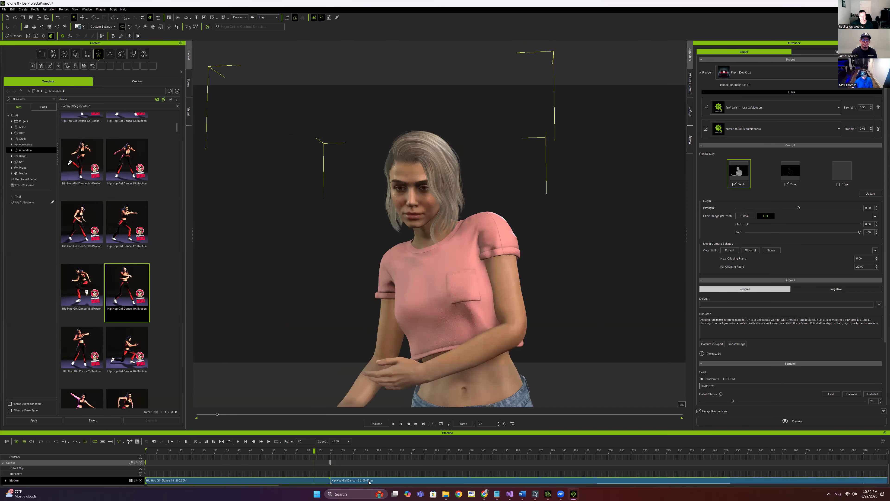
{"action": "key", "text": "Delete"}
{"action": "left_click_drag", "start_coordinate": [353, 480], "coordinate": [113, 450]}
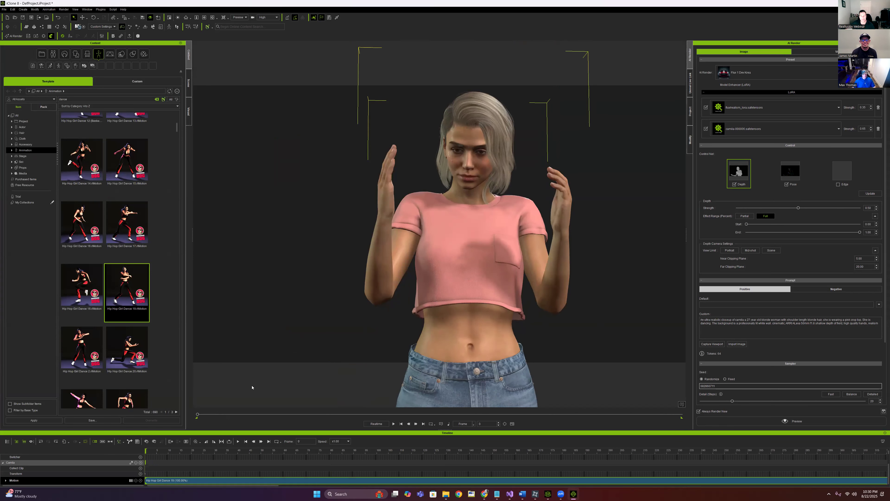
Scrub through the Dance 19 motion to find a pose
{"action": "left_click_drag", "start_coordinate": [146, 451], "coordinate": [528, 470]}
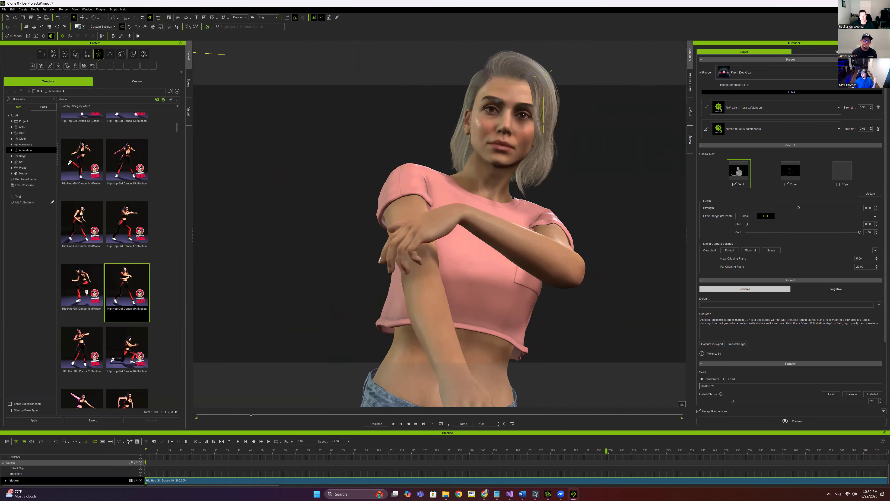
{"action": "mouse_move", "coordinate": [866, 4]}
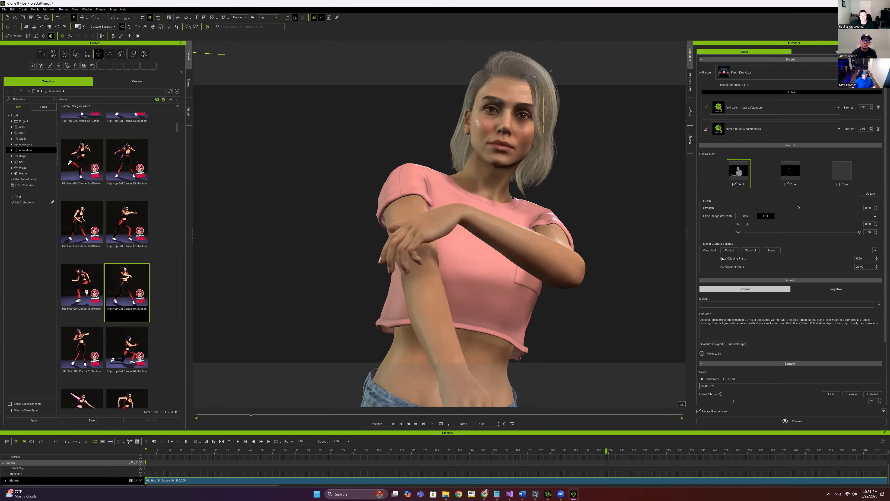
{"action": "mouse_move", "coordinate": [483, 495]}
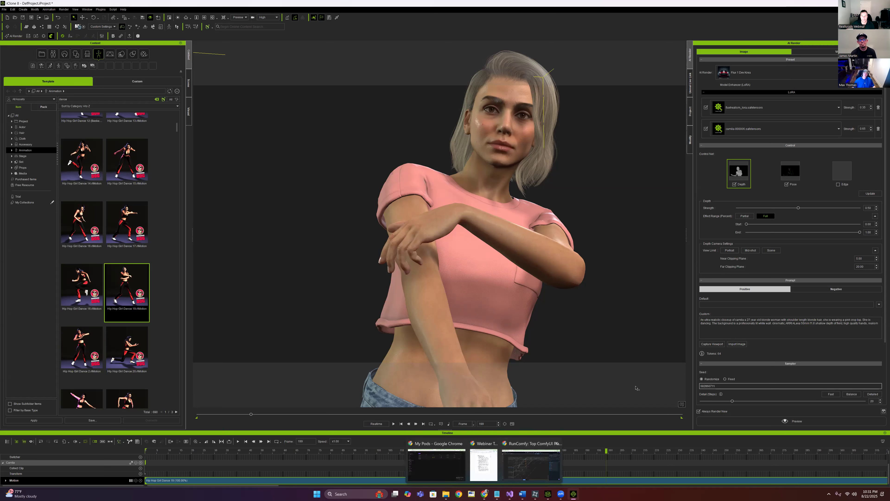
Set the Render Video Frame Size to Ultra HD (3840x2160)
{"action": "scroll", "coordinate": [553, 230], "scroll_direction": "down", "scroll_amount": 2}
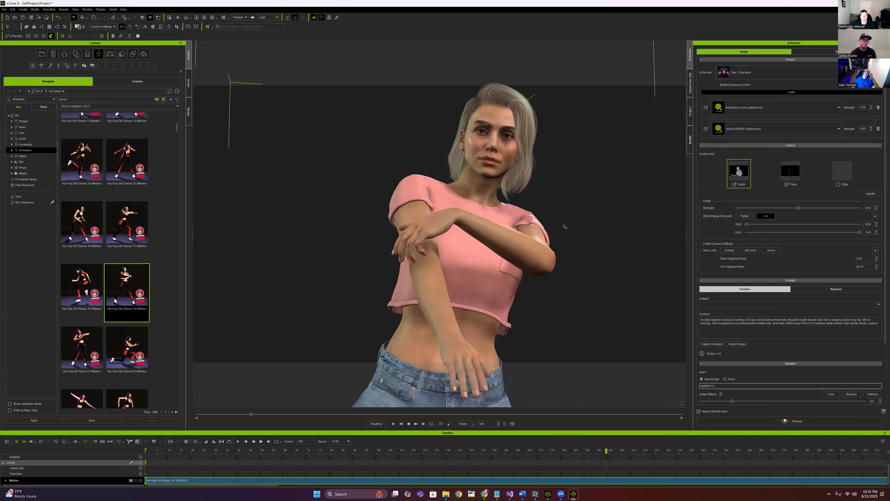
{"action": "scroll", "coordinate": [591, 214], "scroll_direction": "up", "scroll_amount": 2}
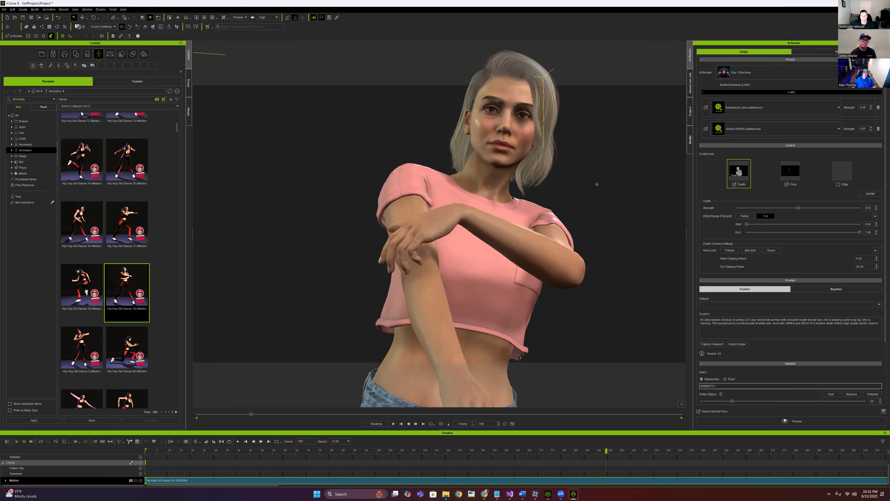
{"action": "scroll", "coordinate": [600, 184], "scroll_direction": "down", "scroll_amount": 1}
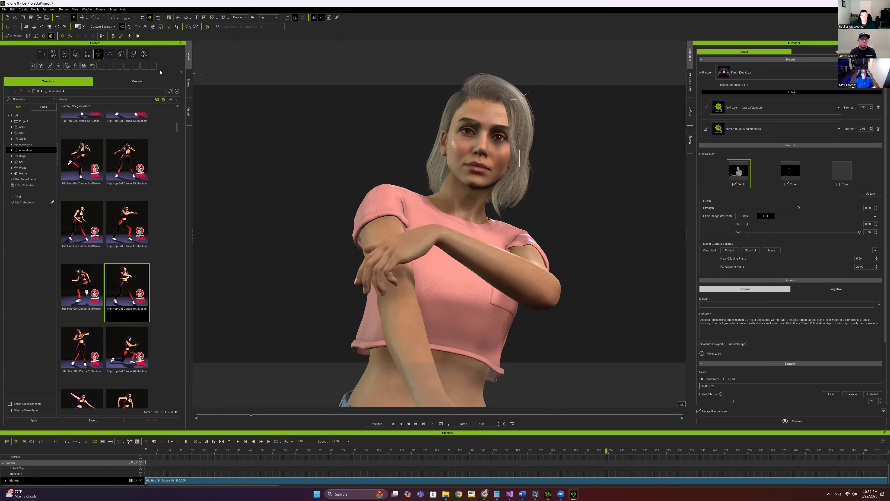
{"action": "left_click", "coordinate": [64, 9]}
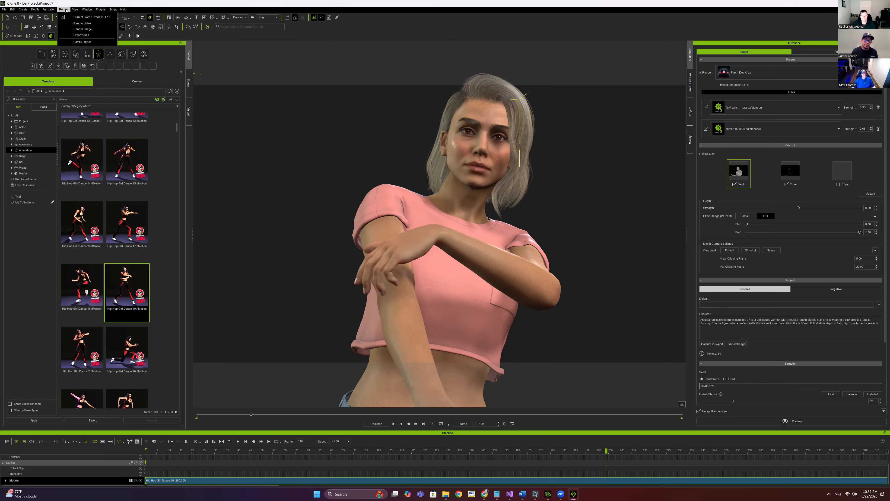
{"action": "left_click", "coordinate": [84, 23]}
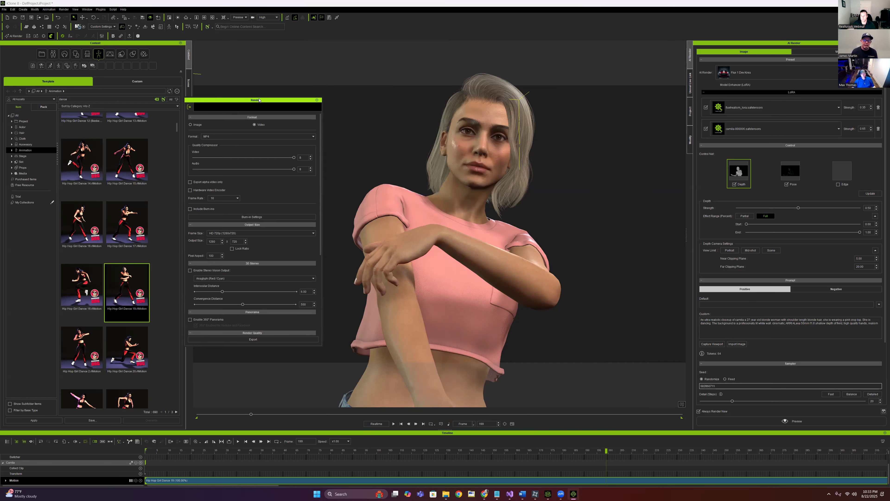
{"action": "scroll", "coordinate": [254, 225], "scroll_direction": "down", "scroll_amount": 1}
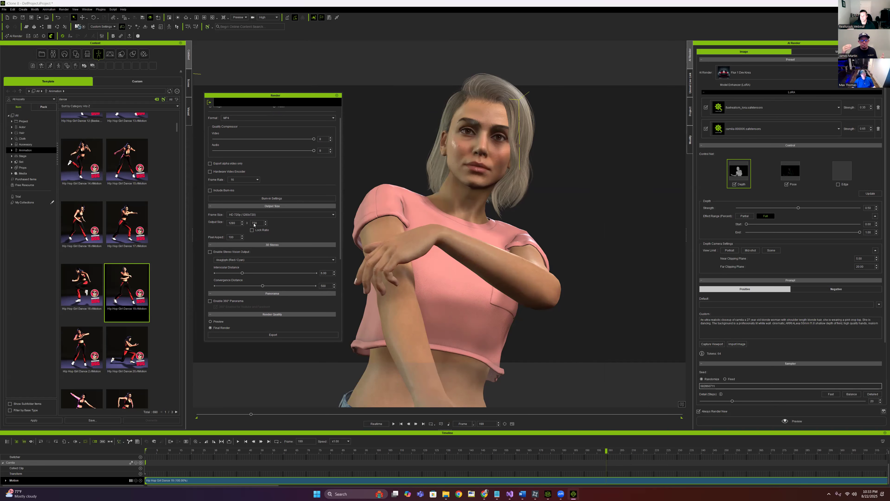
{"action": "left_click", "coordinate": [276, 215]}
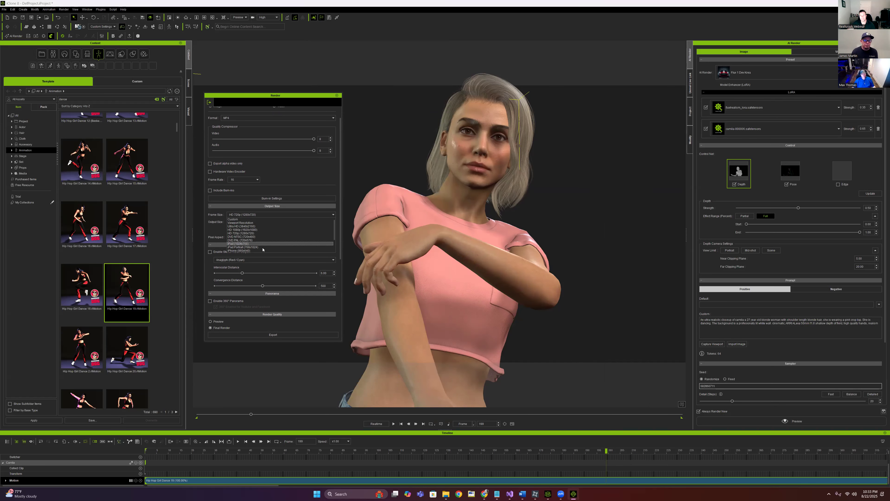
{"action": "left_click", "coordinate": [263, 227]}
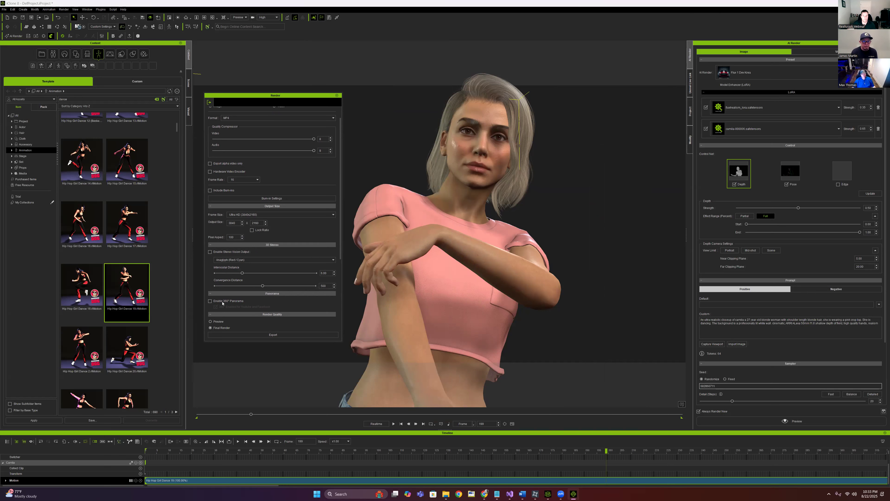
{"action": "scroll", "coordinate": [286, 297], "scroll_direction": "down", "scroll_amount": 5}
{"action": "scroll", "coordinate": [285, 297], "scroll_direction": "up", "scroll_amount": 6}
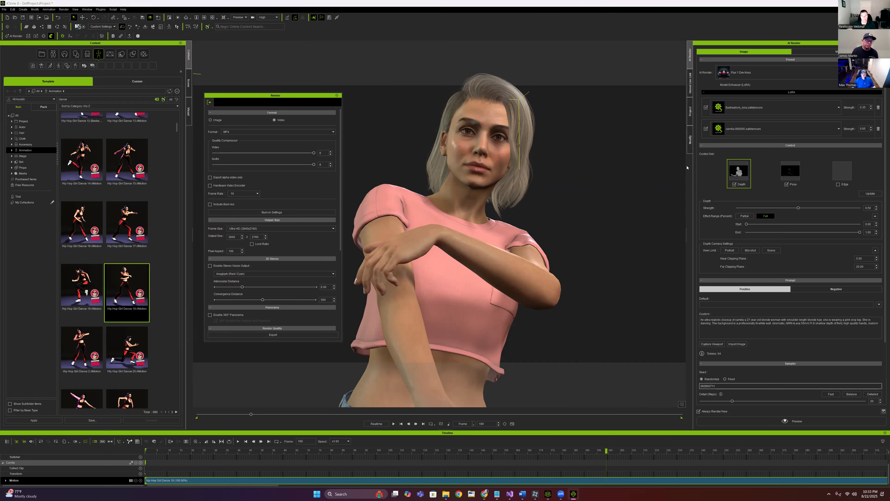
Resize and reposition the Render settings window so its quality options show
{"action": "left_click", "coordinate": [690, 111]}
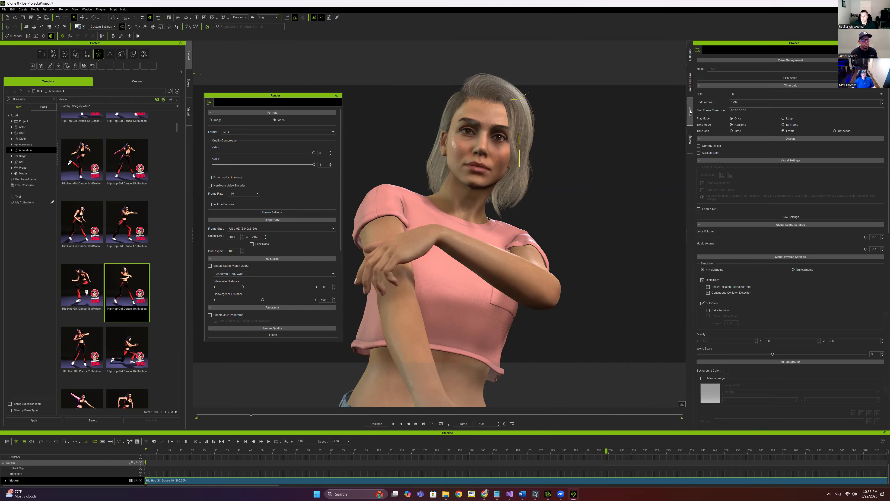
{"action": "left_click", "coordinate": [690, 54]}
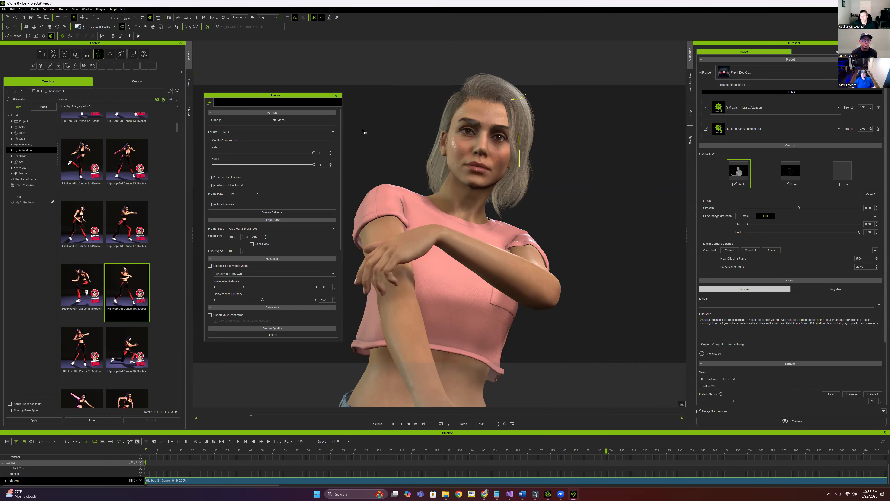
{"action": "mouse_move", "coordinate": [265, 95]}
{"action": "left_mouse_down"}
{"action": "mouse_move", "coordinate": [279, 97]}
{"action": "mouse_move", "coordinate": [266, 97]}
{"action": "left_mouse_up"}
{"action": "mouse_move", "coordinate": [279, 342]}
{"action": "left_mouse_down"}
{"action": "mouse_move", "coordinate": [278, 364]}
{"action": "mouse_move", "coordinate": [277, 353]}
{"action": "left_mouse_up"}
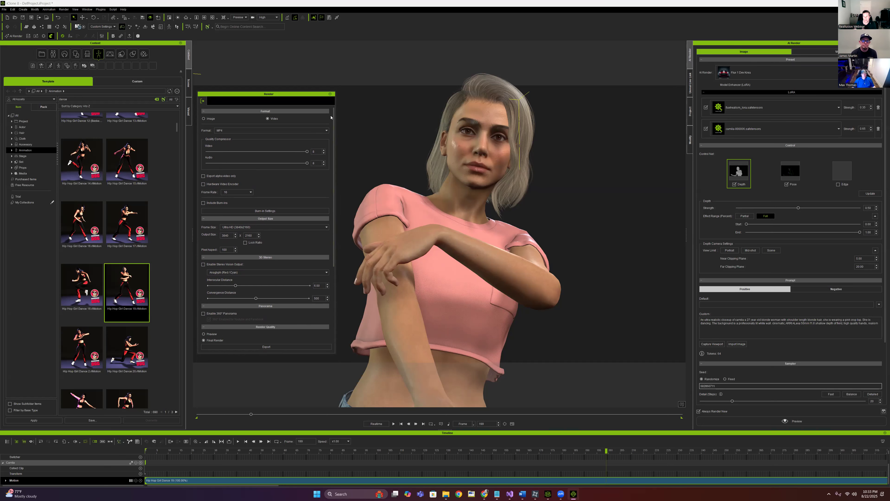
{"action": "left_click_drag", "start_coordinate": [307, 97], "coordinate": [309, 96]}
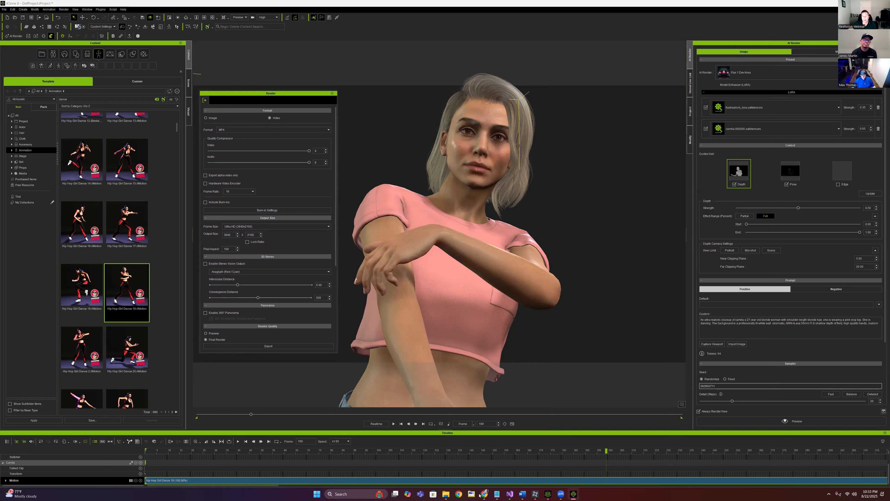
{"action": "mouse_move", "coordinate": [485, 494]}
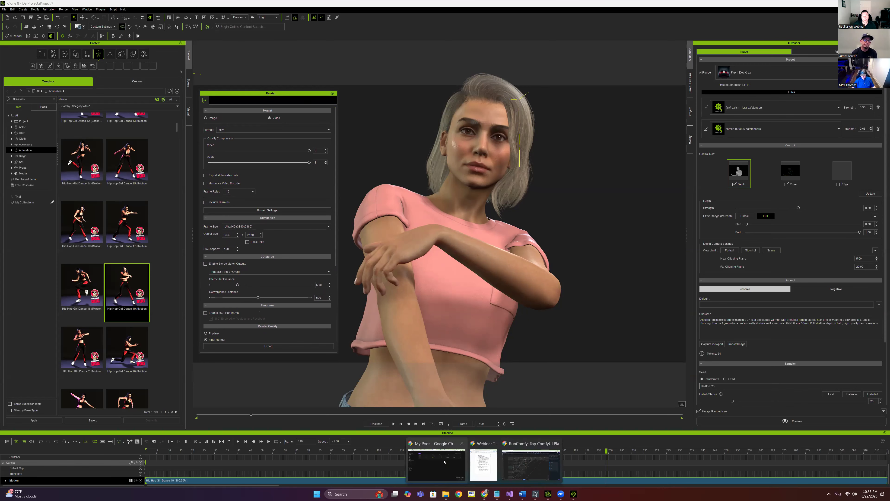
Bring the RunComfy workflow page forward and pan the graph into full view
{"action": "left_click", "coordinate": [531, 473]}
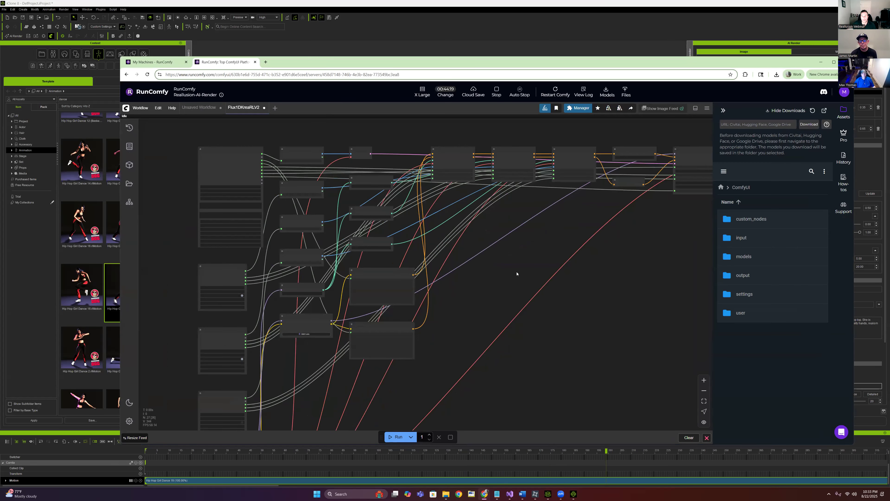
{"action": "scroll", "coordinate": [516, 274], "scroll_direction": "down", "scroll_amount": 2}
{"action": "left_click_drag", "start_coordinate": [587, 276], "coordinate": [513, 245]}
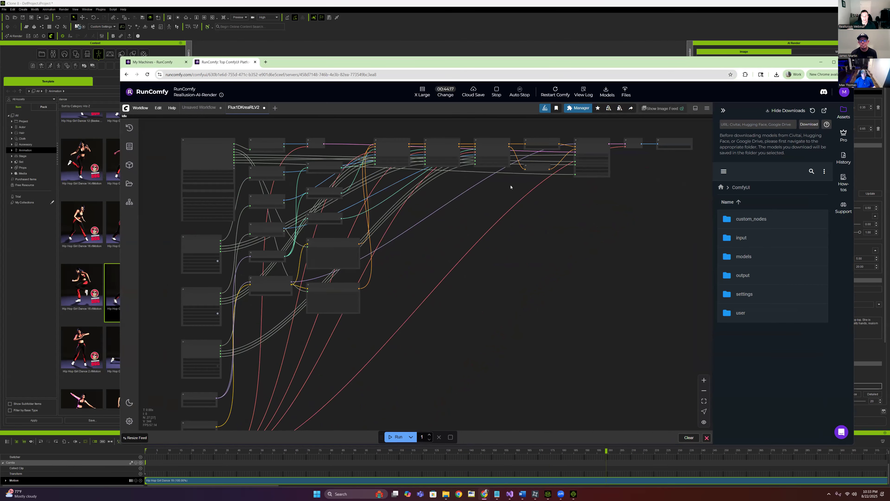
Move the flux Explorer window over the page and switch to its 20250822_192359 tab
{"action": "mouse_move", "coordinate": [446, 495]}
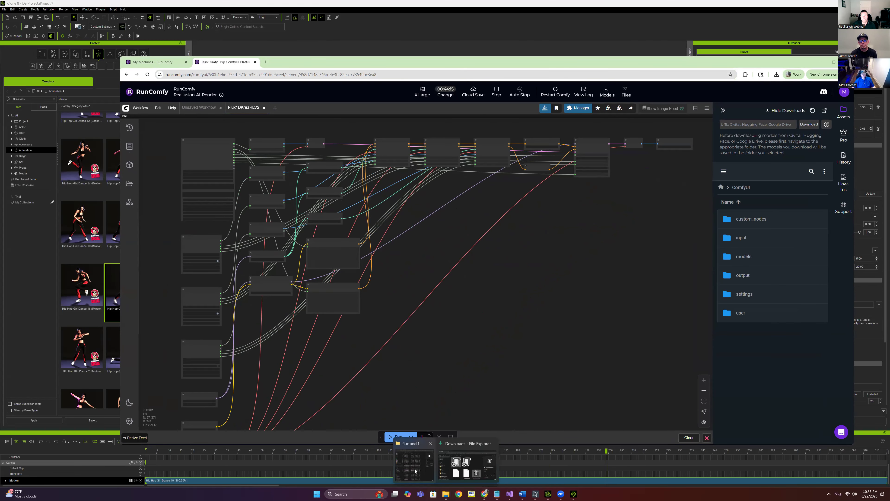
{"action": "left_click", "coordinate": [412, 470]}
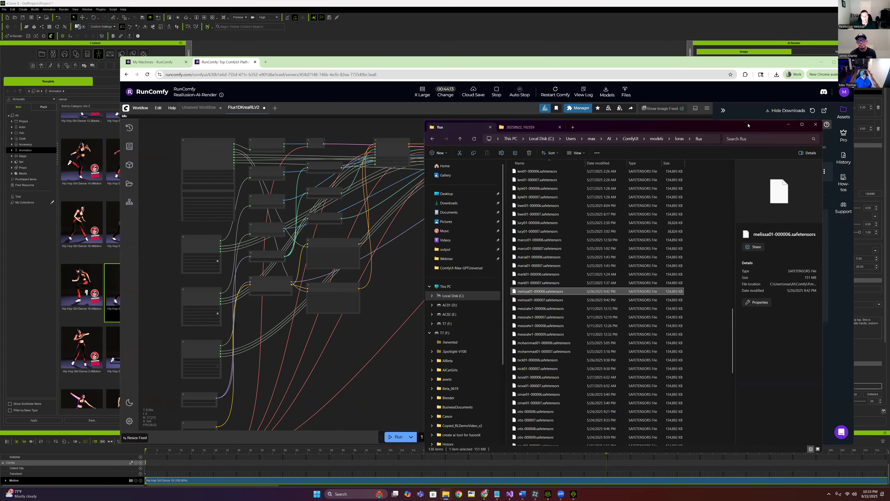
{"action": "left_click_drag", "start_coordinate": [748, 125], "coordinate": [479, 94]}
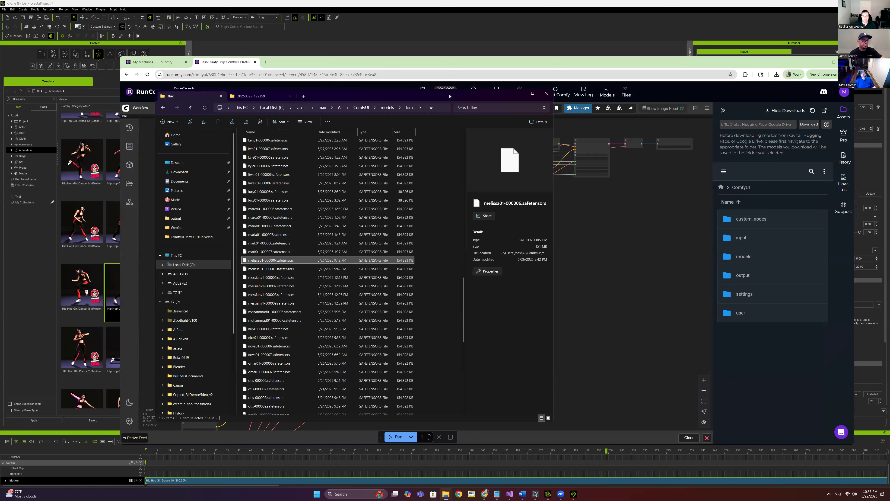
{"action": "left_click_drag", "start_coordinate": [450, 96], "coordinate": [448, 93]}
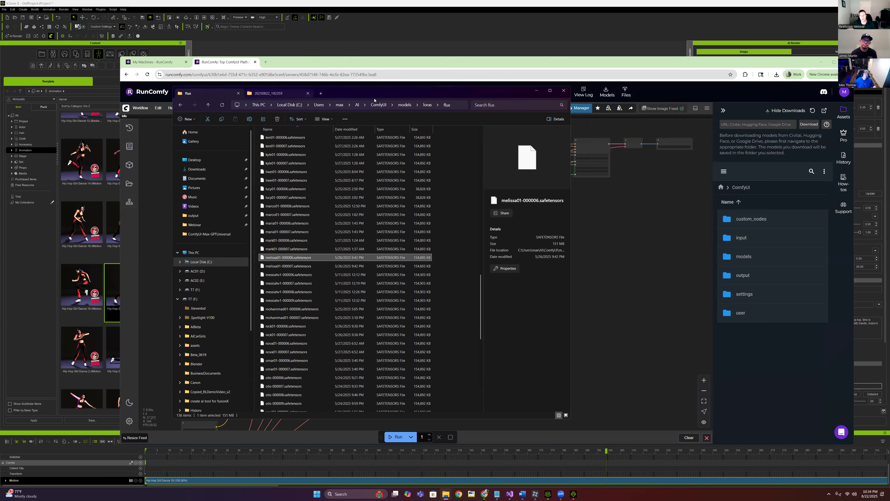
{"action": "left_click", "coordinate": [313, 94]}
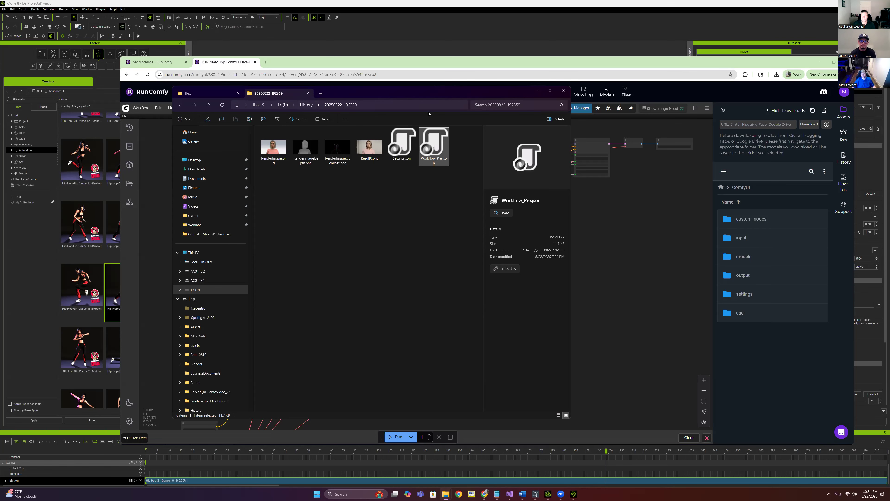
Drag the History Explorer window to the lower right, putting RunComfy's files panel in front
{"action": "left_click_drag", "start_coordinate": [429, 93], "coordinate": [726, 138]}
{"action": "left_click", "coordinate": [488, 57]}
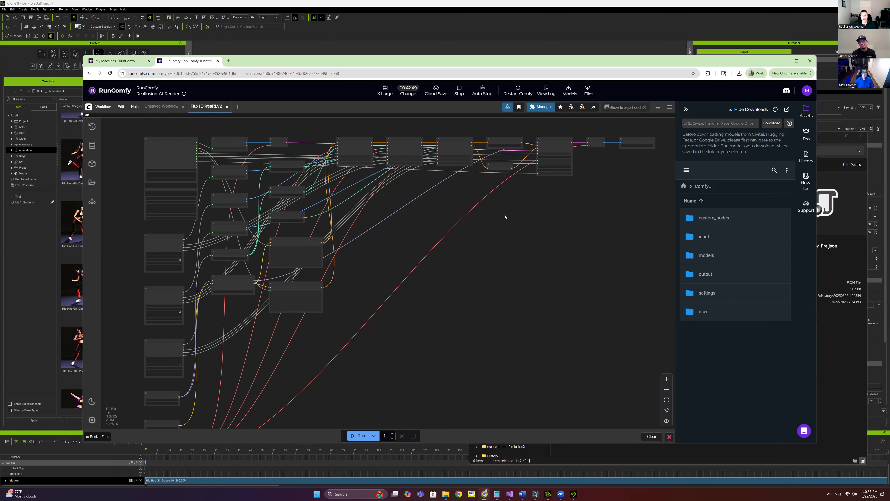
{"action": "left_click_drag", "start_coordinate": [496, 229], "coordinate": [480, 235]}
{"action": "scroll", "coordinate": [428, 221], "scroll_direction": "up", "scroll_amount": 3}
{"action": "scroll", "coordinate": [414, 215], "scroll_direction": "down", "scroll_amount": 4}
{"action": "left_click_drag", "start_coordinate": [379, 231], "coordinate": [409, 195]}
{"action": "scroll", "coordinate": [368, 218], "scroll_direction": "up", "scroll_amount": 1}
{"action": "scroll", "coordinate": [367, 217], "scroll_direction": "up", "scroll_amount": 4}
{"action": "scroll", "coordinate": [366, 216], "scroll_direction": "down", "scroll_amount": 2}
{"action": "scroll", "coordinate": [375, 214], "scroll_direction": "down", "scroll_amount": 1}
{"action": "scroll", "coordinate": [379, 200], "scroll_direction": "down", "scroll_amount": 1}
{"action": "scroll", "coordinate": [370, 199], "scroll_direction": "up", "scroll_amount": 1}
{"action": "scroll", "coordinate": [370, 204], "scroll_direction": "down", "scroll_amount": 1}
{"action": "scroll", "coordinate": [406, 184], "scroll_direction": "up", "scroll_amount": 1}
{"action": "scroll", "coordinate": [401, 190], "scroll_direction": "down", "scroll_amount": 1}
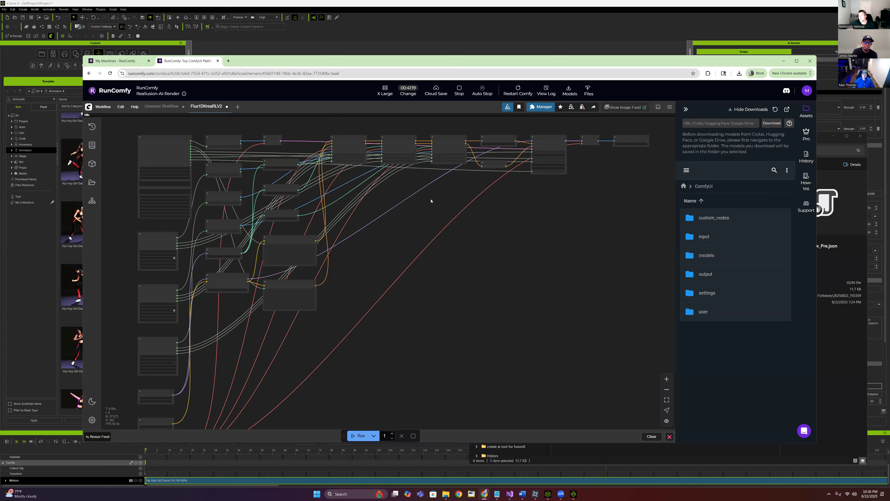
Return to the ComfyUI canvas and open History > 20250822_222614 in File Explorer
{"action": "left_click", "coordinate": [132, 63]}
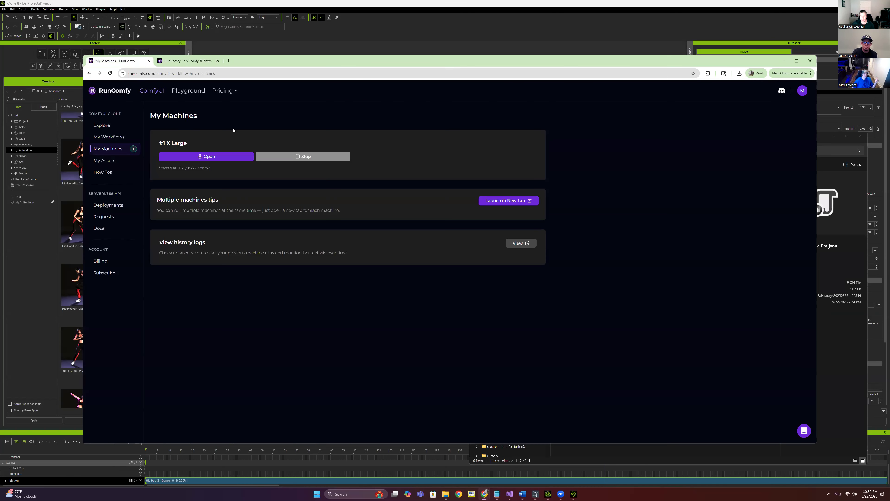
{"action": "left_click", "coordinate": [185, 61]}
{"action": "left_click_drag", "start_coordinate": [535, 207], "coordinate": [530, 204]}
{"action": "mouse_move", "coordinate": [446, 493]}
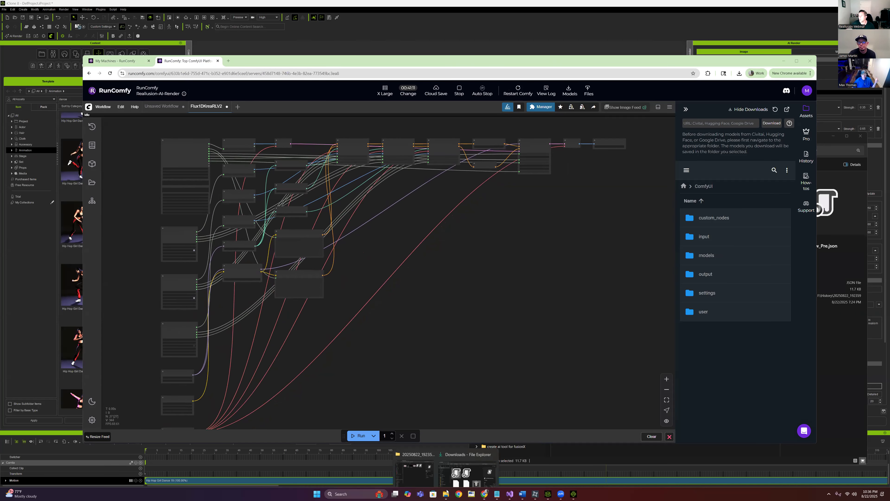
{"action": "left_click", "coordinate": [417, 465]}
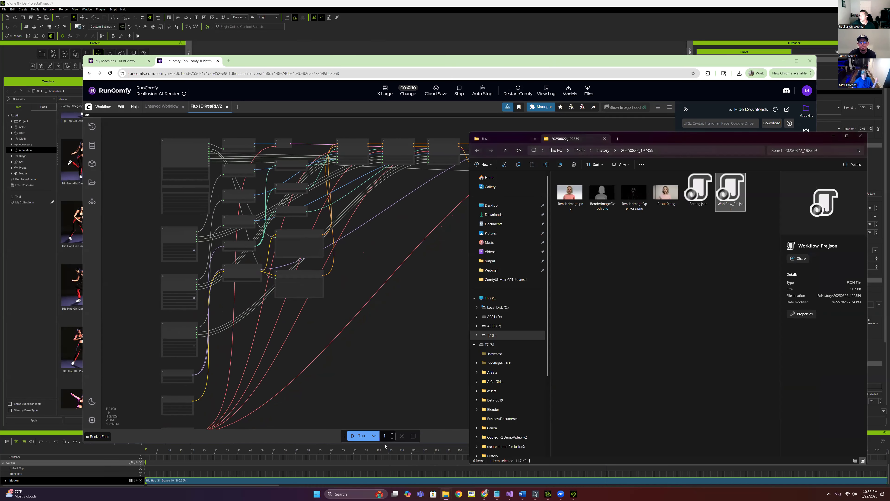
{"action": "left_click", "coordinate": [603, 150]}
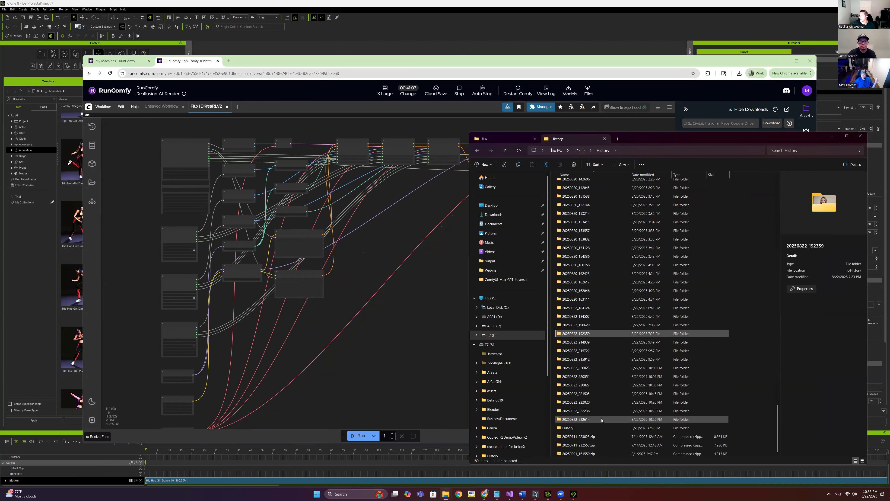
{"action": "double_click", "coordinate": [643, 419]}
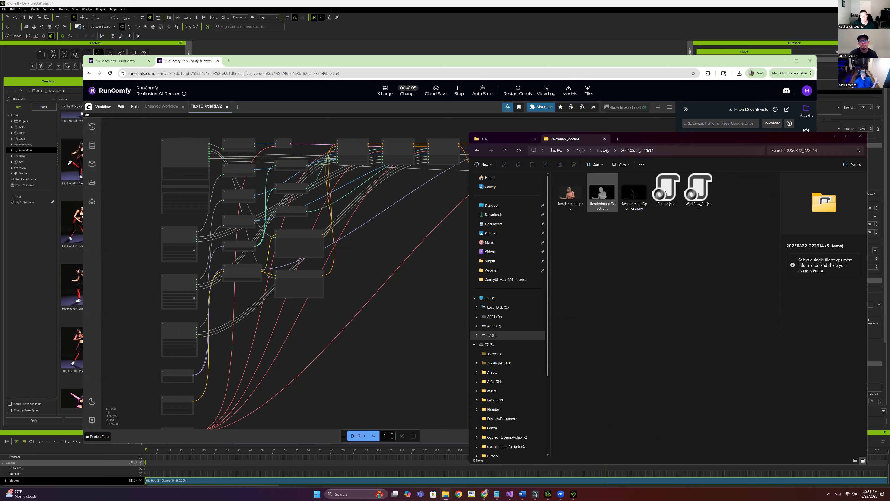
Load Workflow_Pre.json onto the ComfyUI canvas, run it, and dismiss the missing-ControlNet error
{"action": "left_click", "coordinate": [699, 192]}
{"action": "left_click_drag", "start_coordinate": [698, 193], "coordinate": [360, 269]}
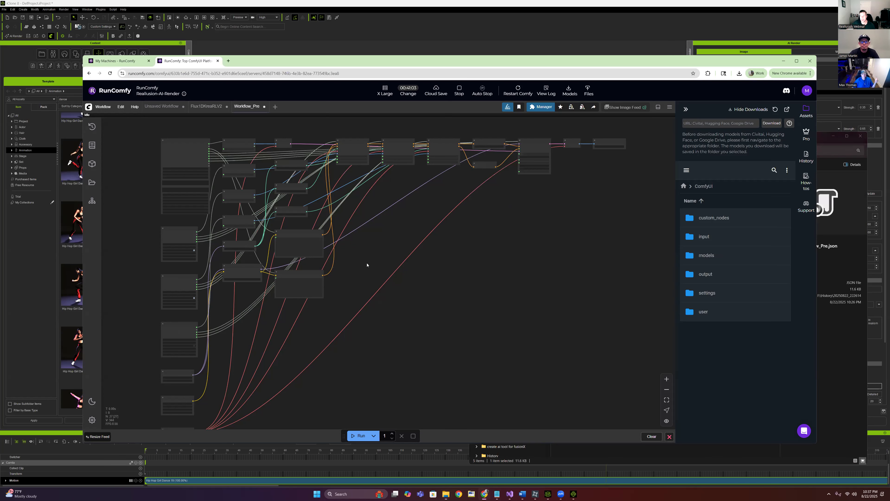
{"action": "left_click", "coordinate": [352, 433]}
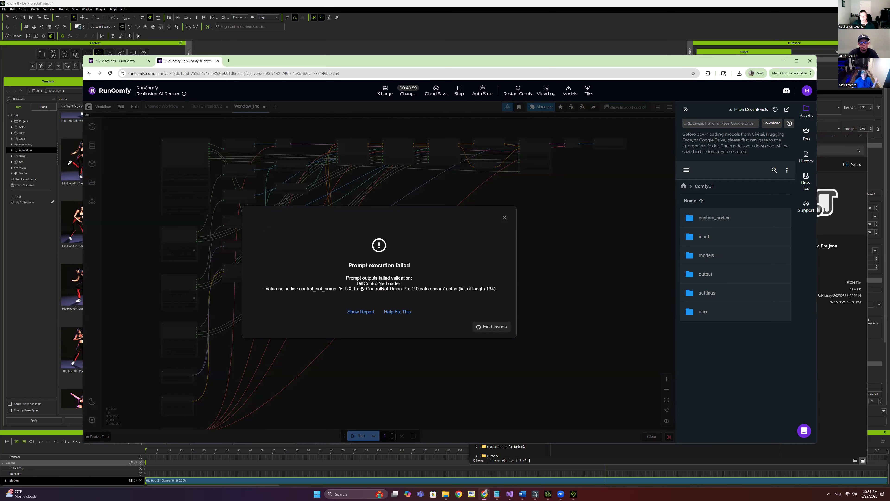
{"action": "left_click", "coordinate": [505, 217]}
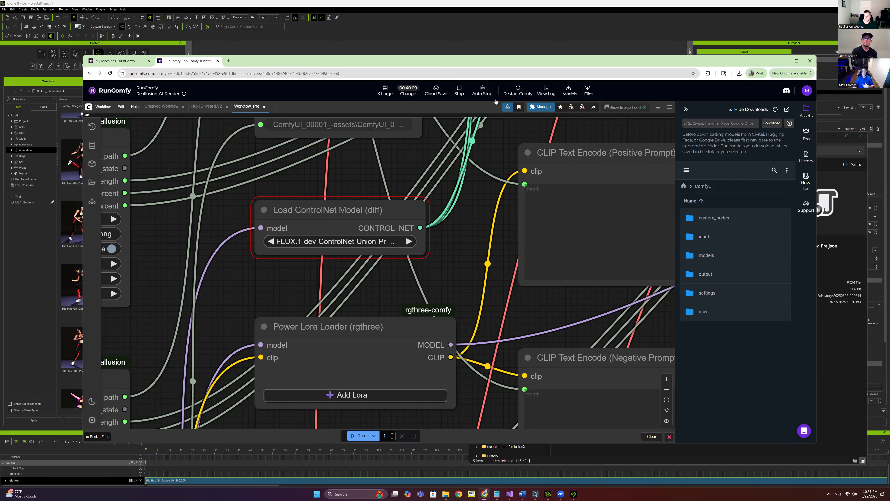
Open the ComfyUI Manager, close it, then reopen it over the Workflow_Pre graph
{"action": "left_click", "coordinate": [537, 107]}
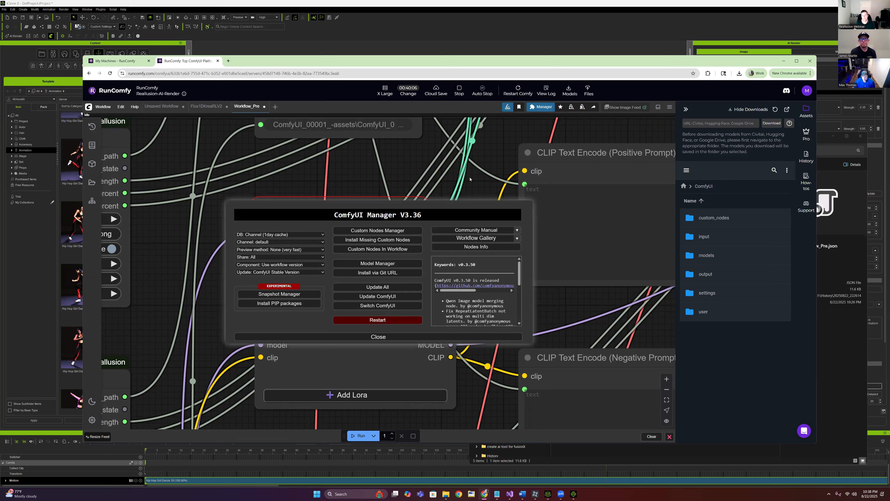
{"action": "left_click", "coordinate": [441, 337]}
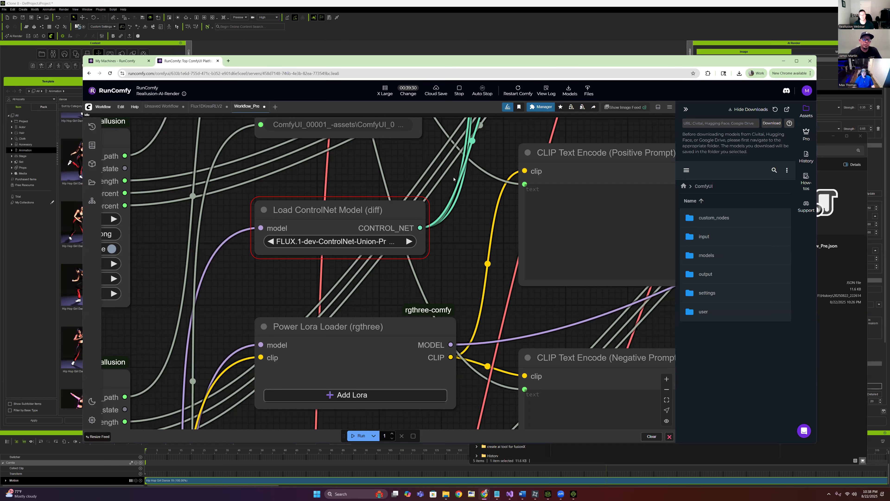
{"action": "left_click", "coordinate": [546, 111]}
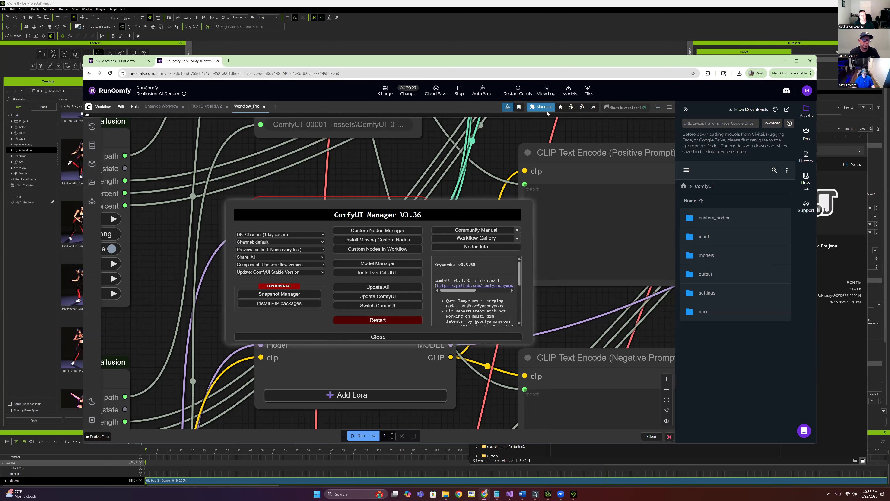
{"action": "left_click", "coordinate": [374, 269]}
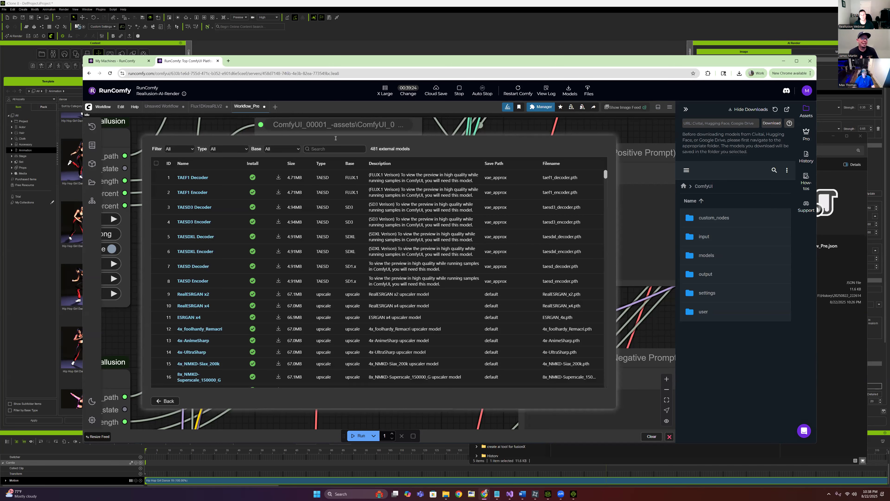
{"action": "left_click", "coordinate": [313, 148]}
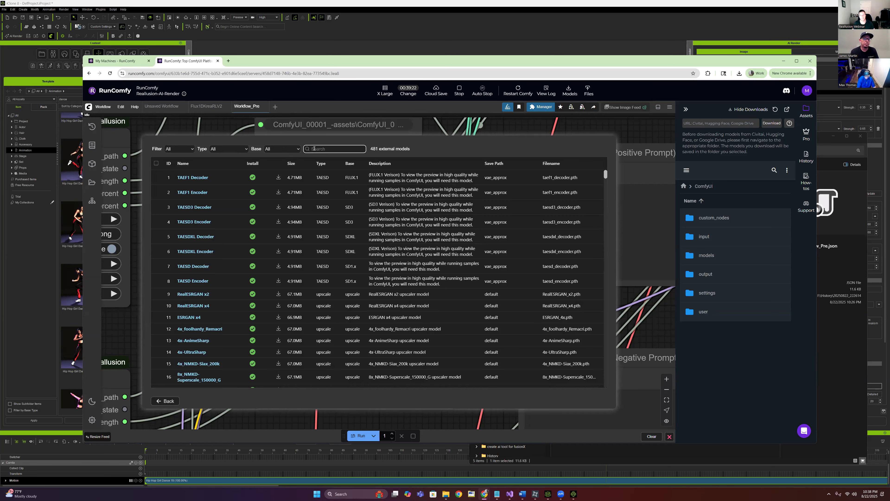
{"action": "type", "text": "clontrol"}
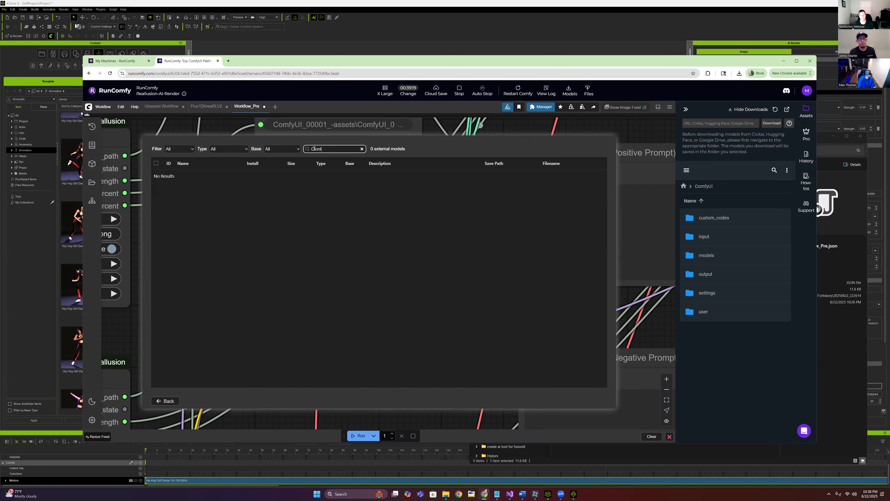
{"action": "key", "text": "BackSpace"}
{"action": "key", "text": "BackSpace"}
{"action": "key", "text": "BackSpace"}
{"action": "key", "text": "BackSpace"}
{"action": "type", "text": "Flux"}
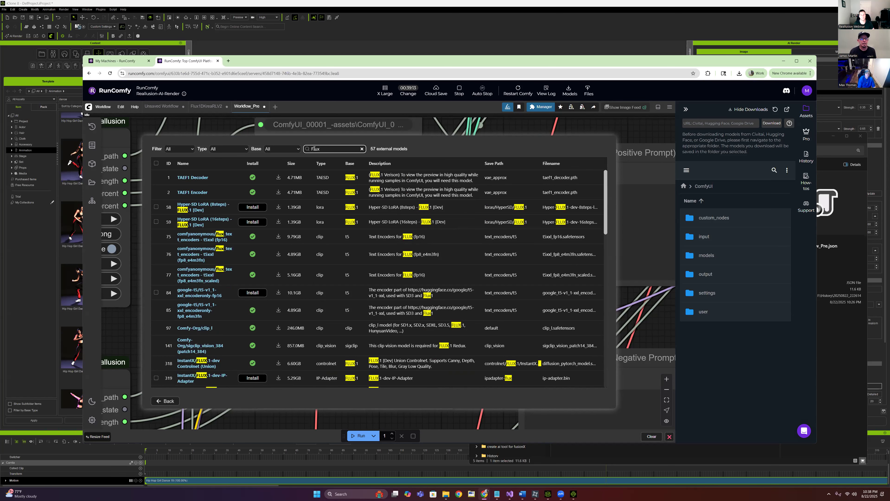
{"action": "type", "text": "1De"}
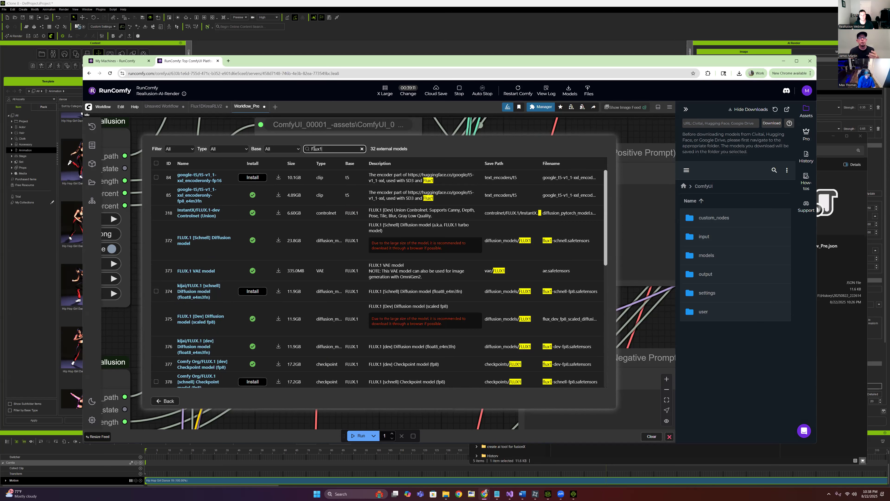
{"action": "key", "text": "BackSpace"}
{"action": "key", "text": "BackSpace"}
{"action": "key", "text": "BackSpace"}
{"action": "key", "text": "BackSpace"}
{"action": "key", "text": "BackSpace"}
{"action": "key", "text": "BackSpace"}
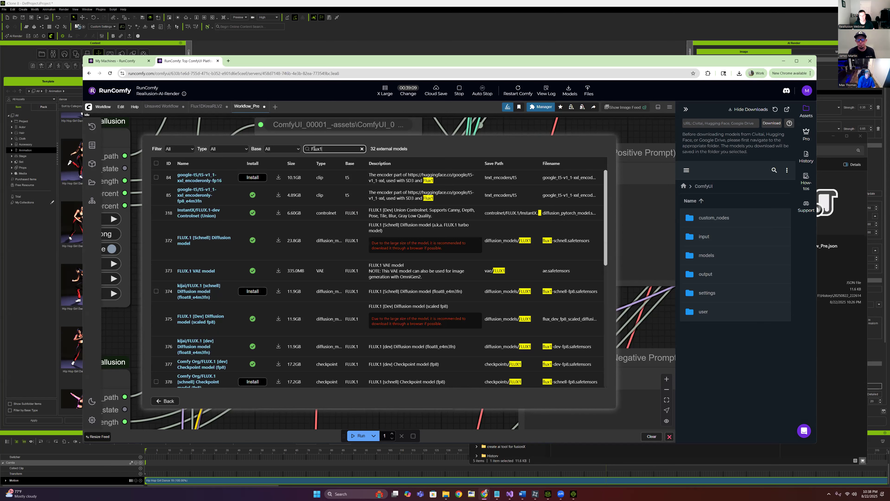
{"action": "key", "text": "BackSpace"}
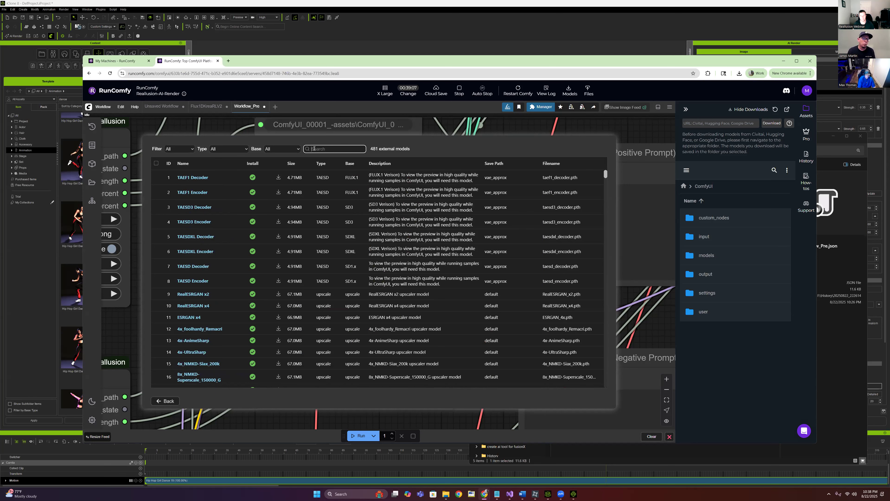
{"action": "type", "text": "ControlNetUnio"}
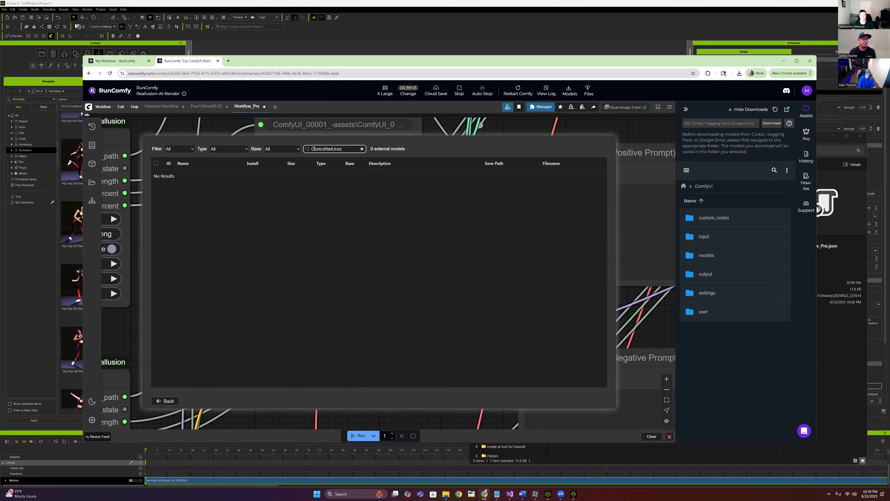
{"action": "key", "text": "BackSpace"}
{"action": "key", "text": "BackSpace"}
{"action": "key", "text": "BackSpace"}
{"action": "key", "text": "BackSpace"}
{"action": "key", "text": "BackSpace"}
{"action": "key", "text": "BackSpace"}
{"action": "key", "text": "BackSpace"}
{"action": "key", "text": "BackSpace"}
{"action": "key", "text": "BackSpace"}
{"action": "key", "text": "BackSpace"}
{"action": "key", "text": "BackSpace"}
{"action": "key", "text": "BackSpace"}
{"action": "key", "text": "BackSpace"}
{"action": "key", "text": "BackSpace"}
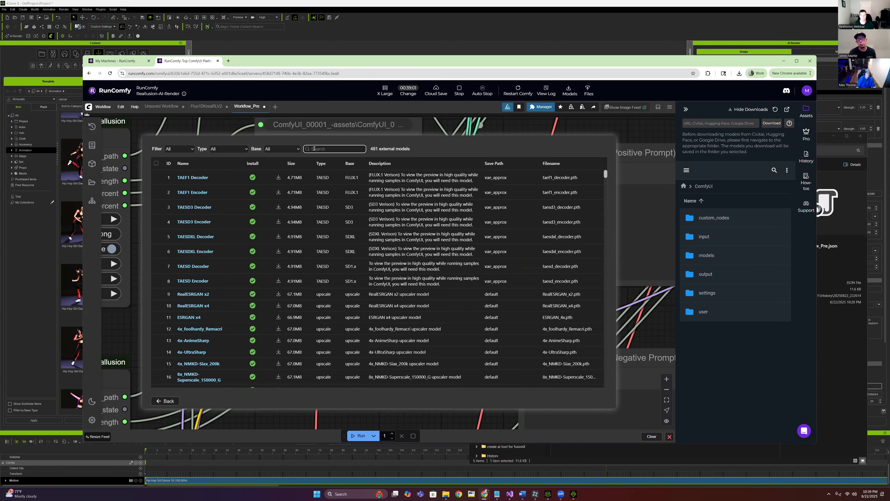
{"action": "left_click", "coordinate": [223, 149]}
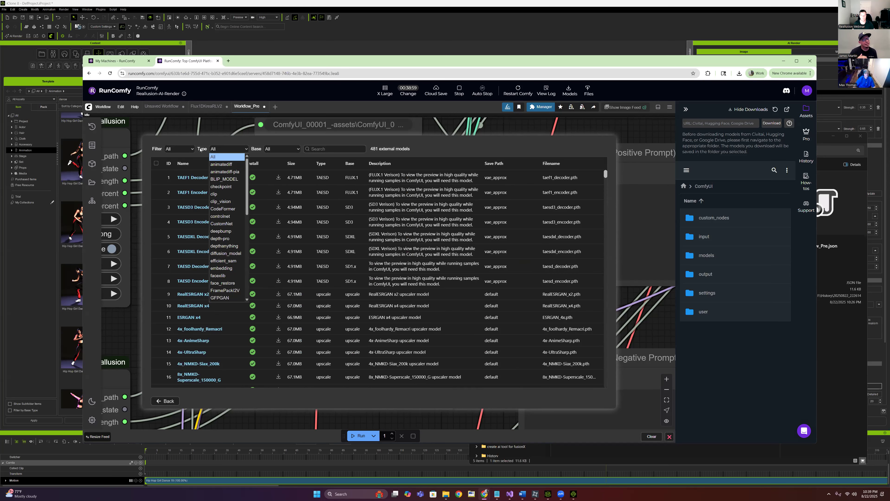
{"action": "left_click", "coordinate": [178, 148]}
{"action": "left_click", "coordinate": [179, 149]}
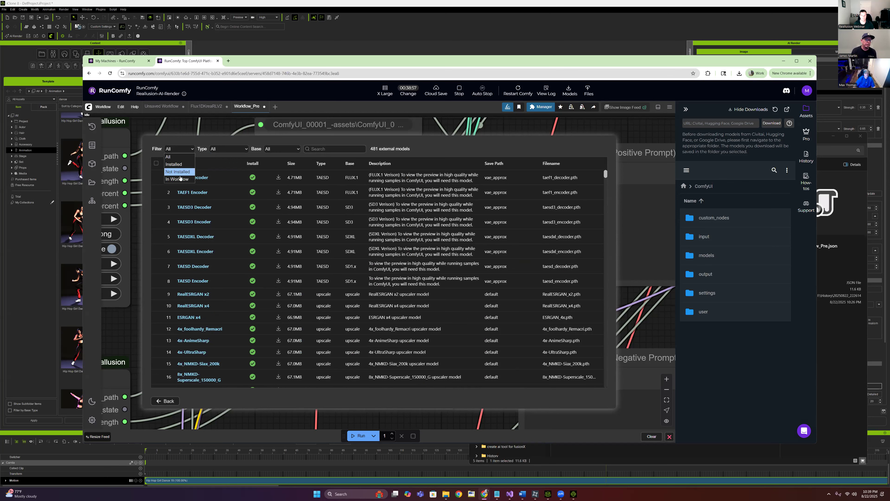
{"action": "left_click", "coordinate": [180, 180]}
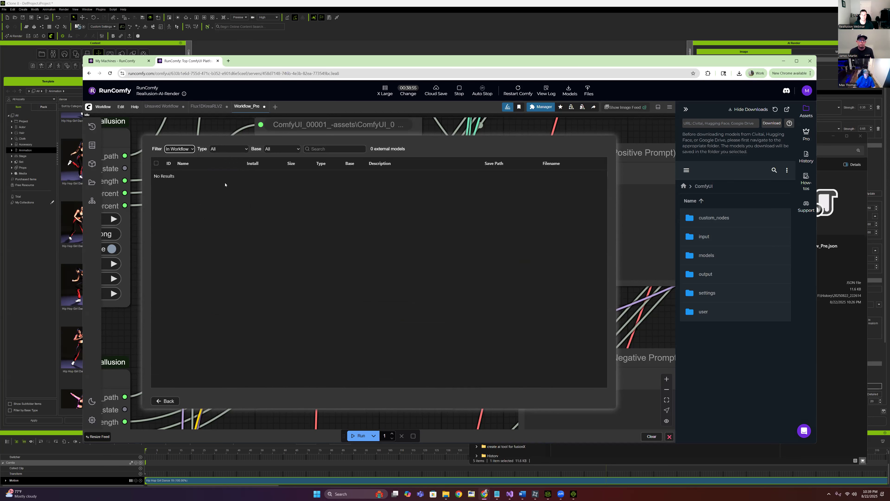
{"action": "left_click", "coordinate": [179, 149]}
{"action": "left_click", "coordinate": [179, 171]}
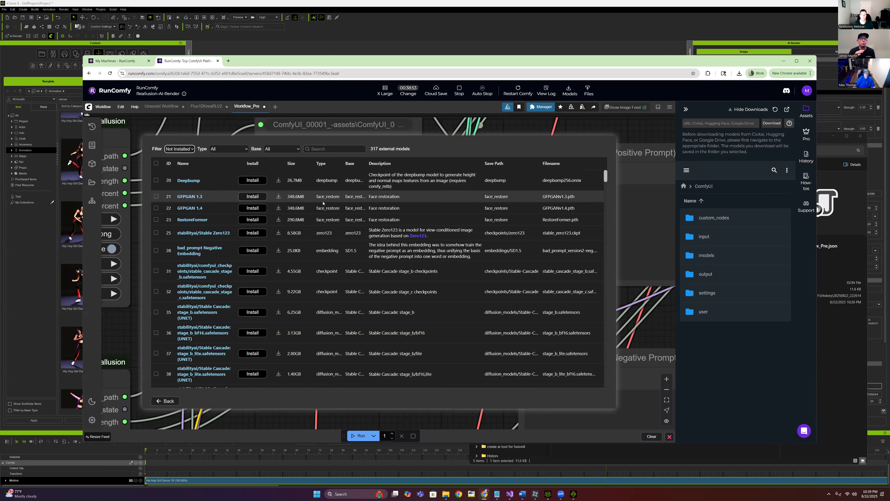
{"action": "left_click_drag", "start_coordinate": [390, 143], "coordinate": [652, 141]}
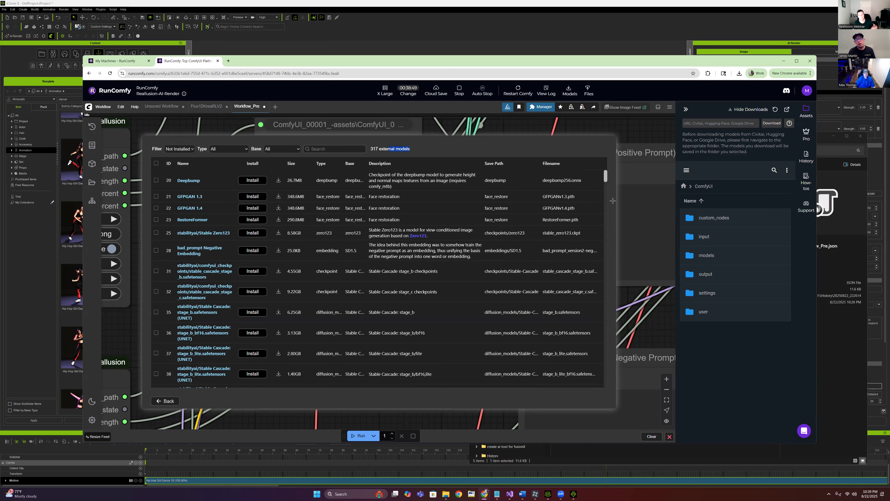
{"action": "left_click", "coordinate": [165, 401]}
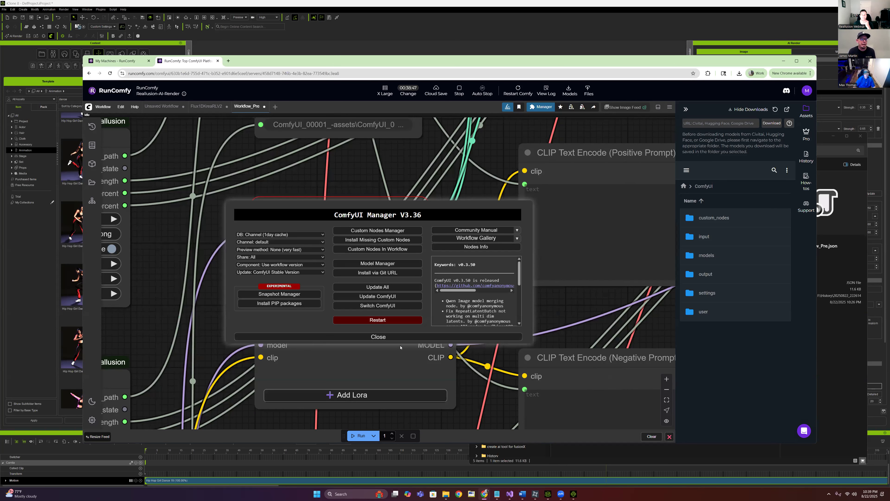
{"action": "left_click", "coordinate": [371, 336]}
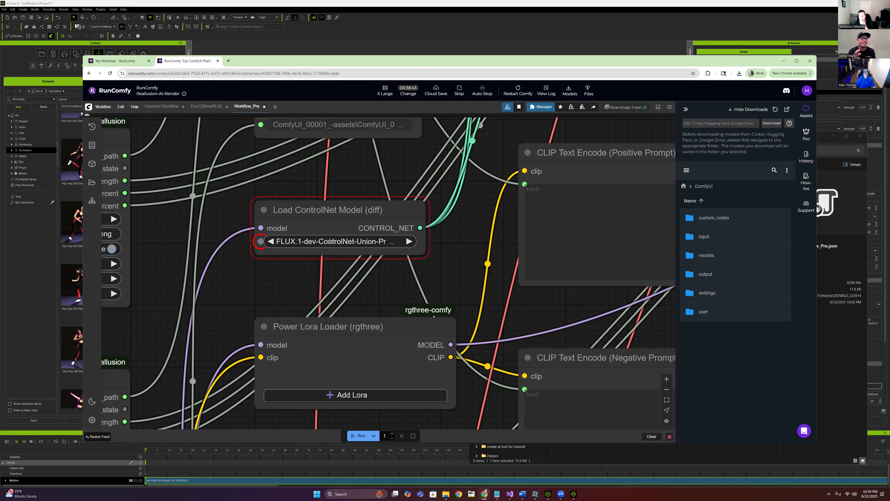
{"action": "left_click", "coordinate": [348, 241]}
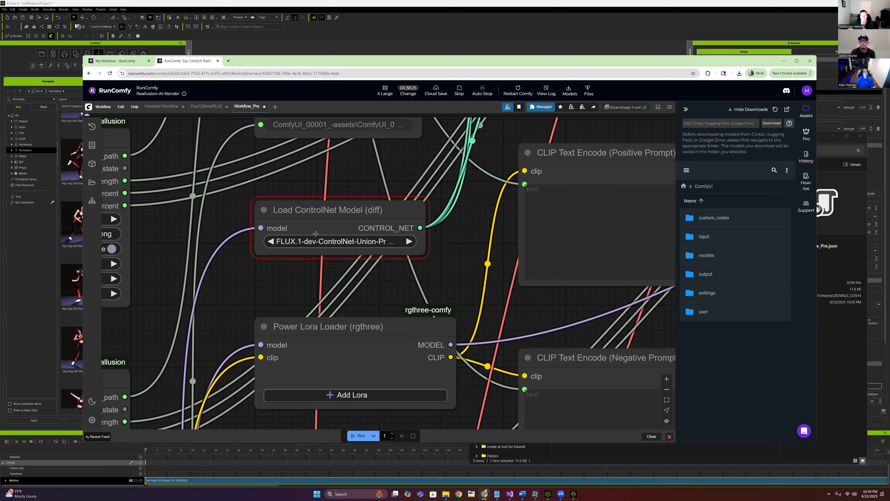
{"action": "left_click", "coordinate": [326, 242]}
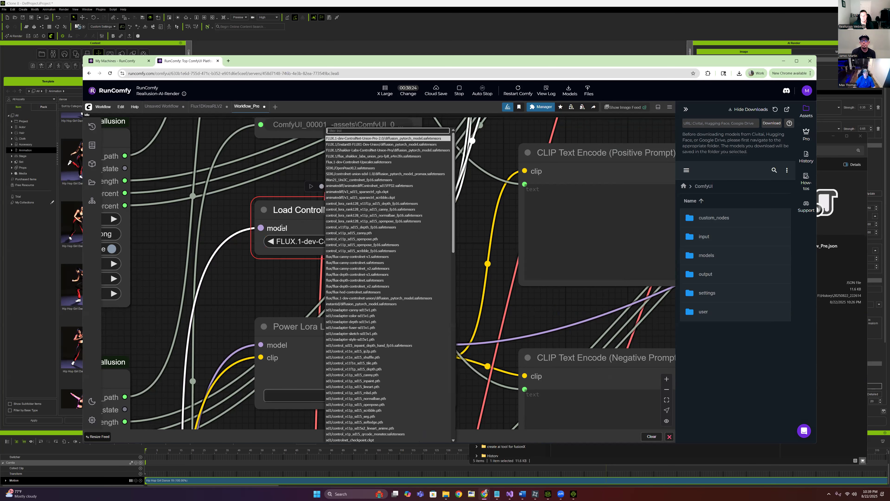
{"action": "left_click", "coordinate": [541, 107]}
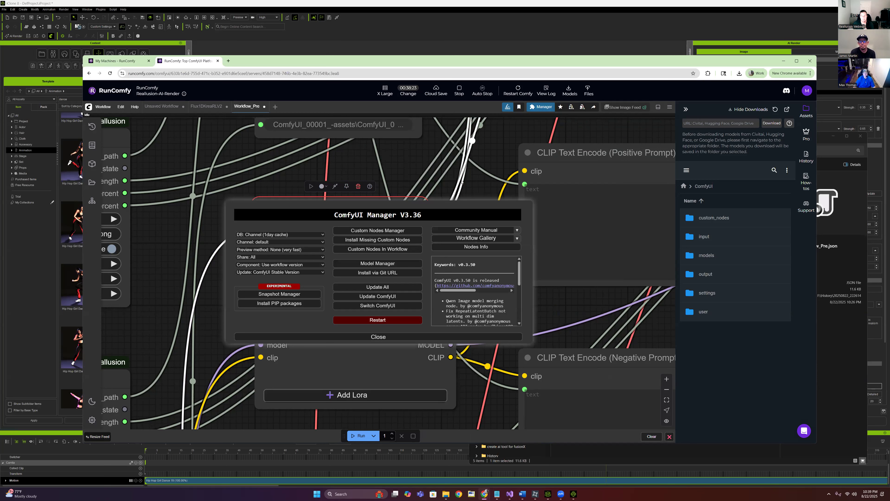
Open the Custom Nodes list and browse its 3,462 installable node packs
{"action": "left_click", "coordinate": [408, 233]}
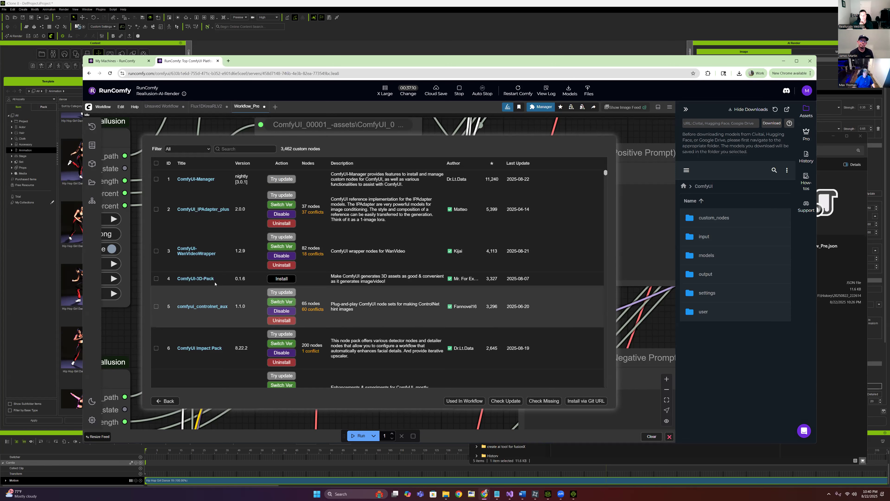
{"action": "scroll", "coordinate": [455, 281], "scroll_direction": "down", "scroll_amount": 4}
{"action": "scroll", "coordinate": [463, 302], "scroll_direction": "up", "scroll_amount": 4}
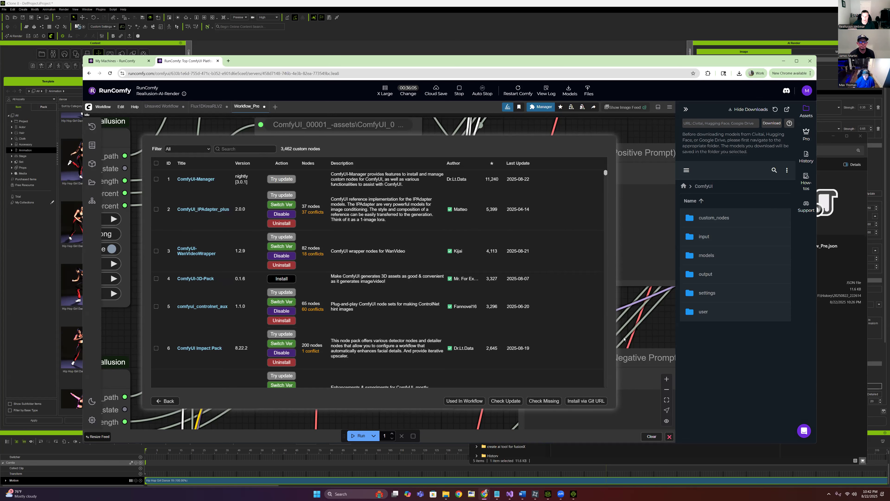
Open the Model Manager and search the model list for 'Flux1'
{"action": "left_click", "coordinate": [165, 400]}
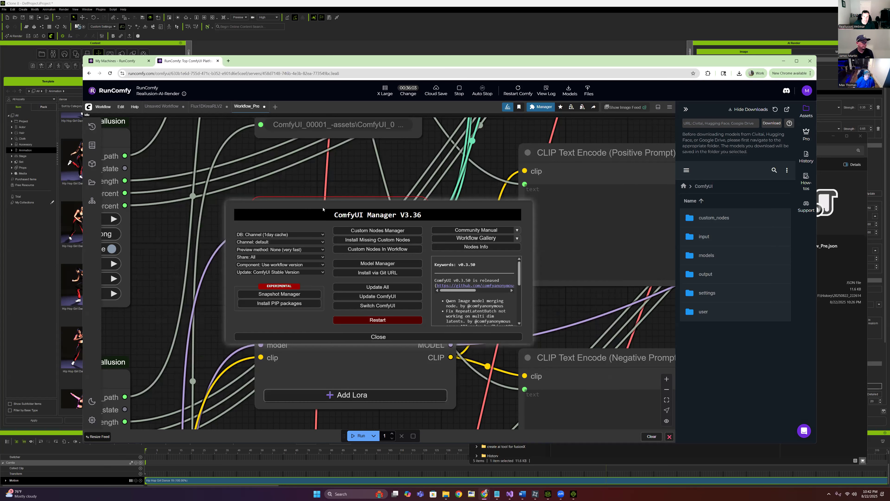
{"action": "left_click", "coordinate": [377, 263]}
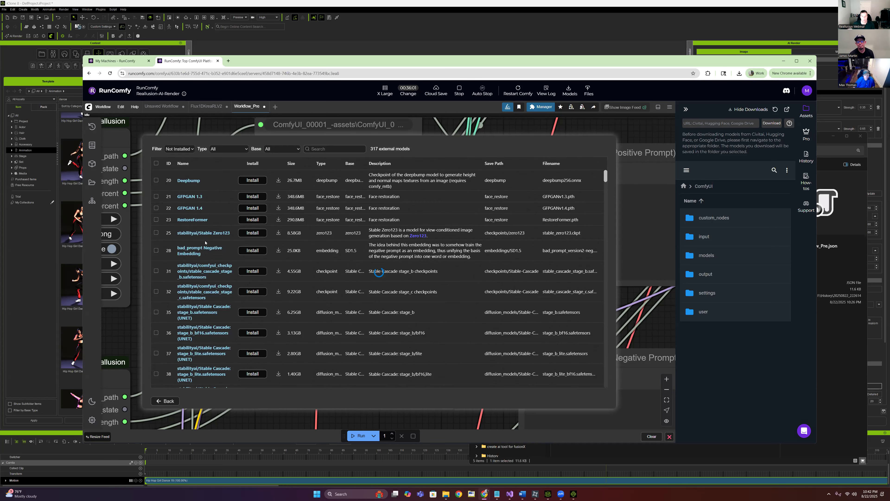
{"action": "left_click", "coordinate": [320, 150]}
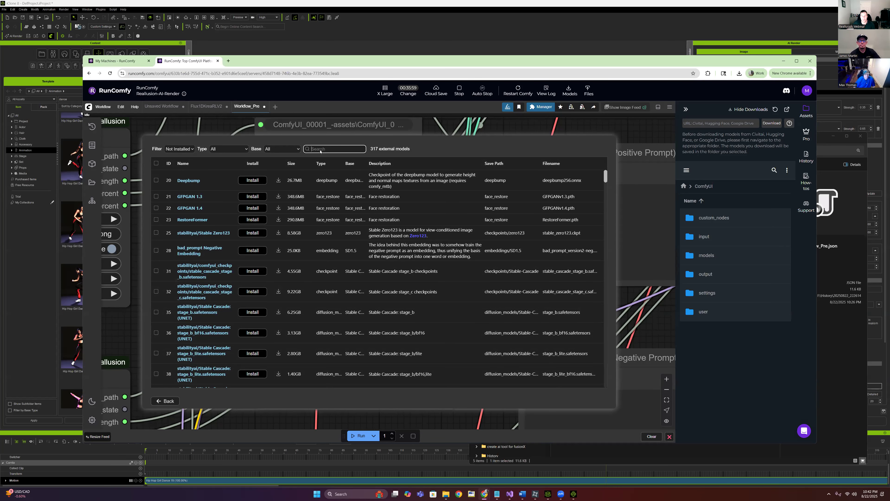
{"action": "type", "text": "Flux"}
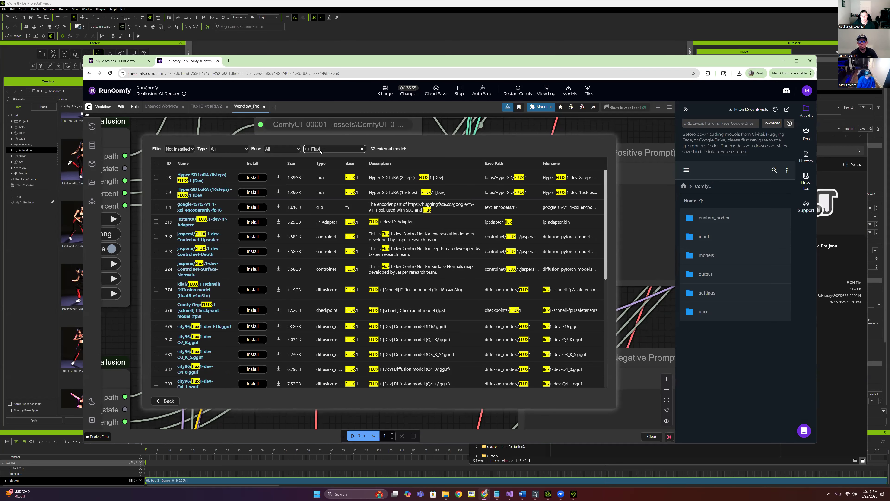
{"action": "type", "text": "1De"}
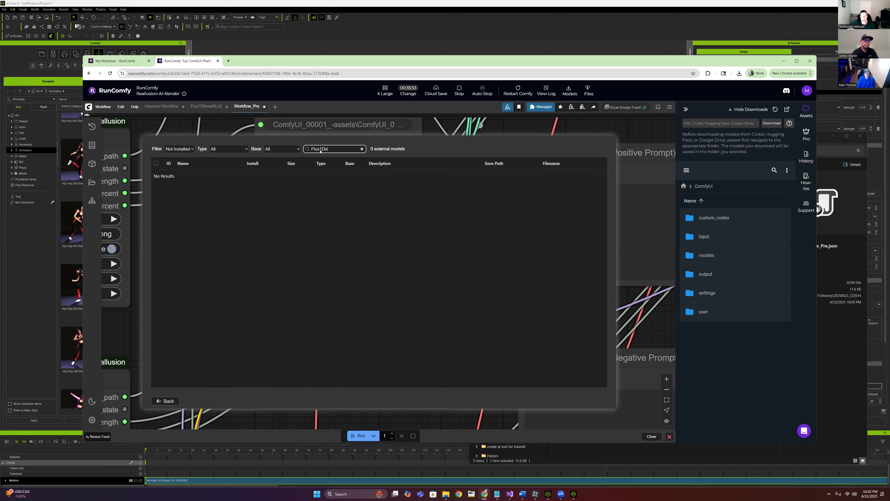
{"action": "key", "text": "BackSpace"}
{"action": "key", "text": "BackSpace"}
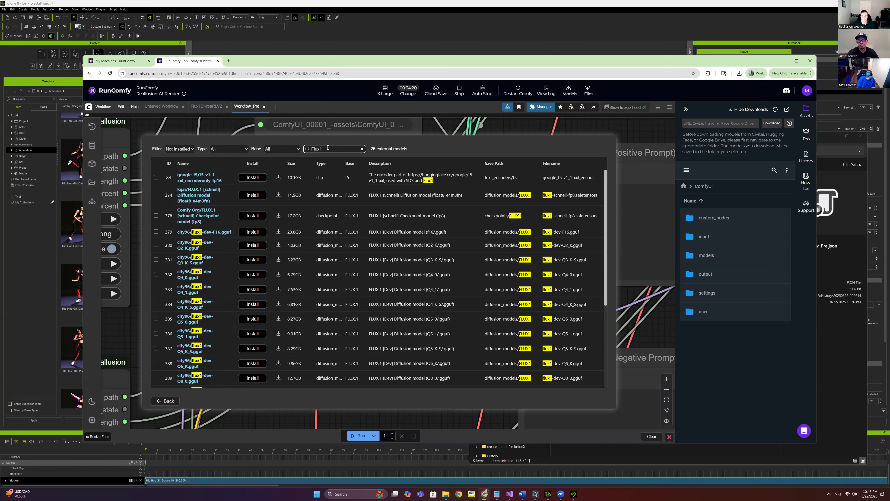
Switch the search to 'ControlNet', then narrow it to 'Flux' for 32 matches
{"action": "key", "text": "BackSpace"}
{"action": "key", "text": "BackSpace"}
{"action": "key", "text": "BackSpace"}
{"action": "key", "text": "BackSpace"}
{"action": "key", "text": "BackSpace"}
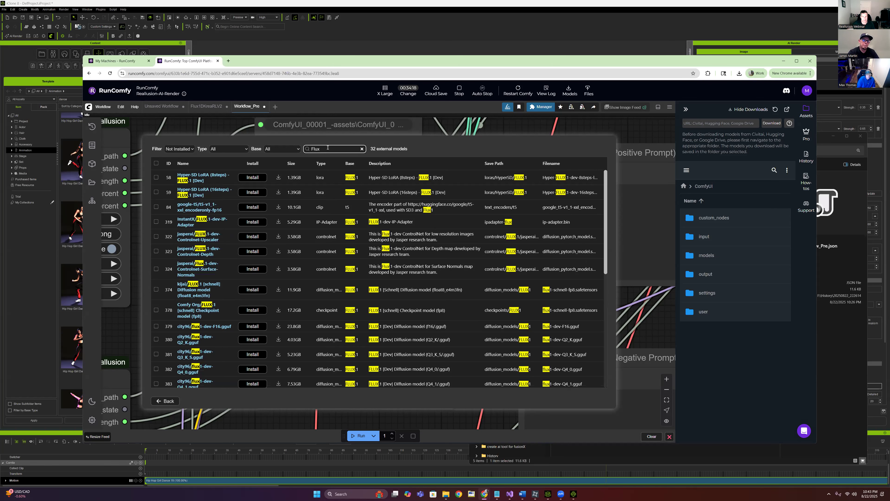
{"action": "type", "text": "Con"}
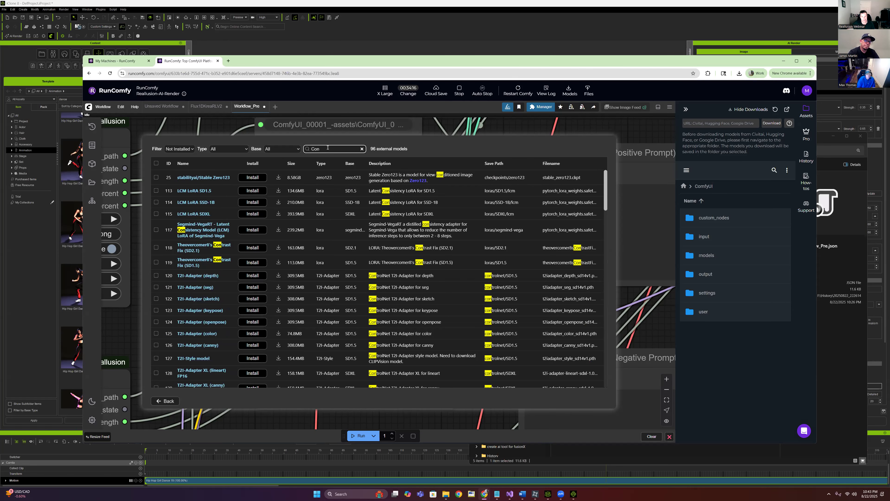
{"action": "type", "text": "trolNet"}
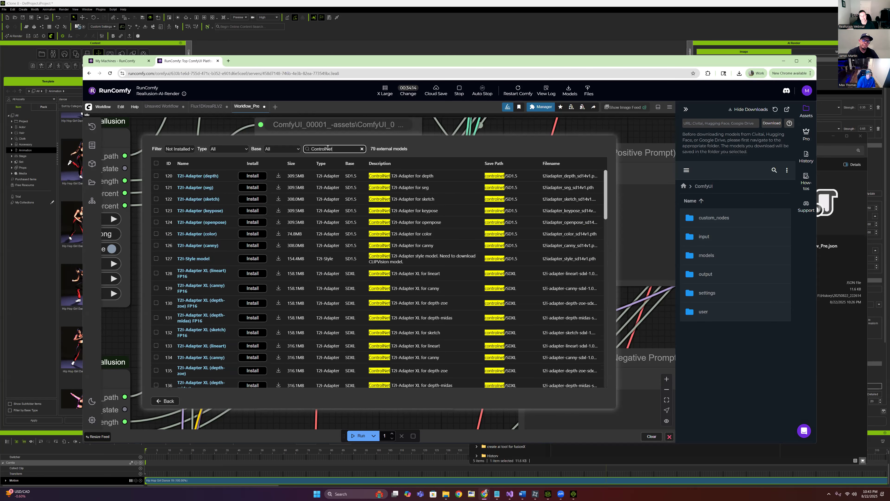
{"action": "left_click", "coordinate": [312, 149]}
{"action": "type", "text": "Flux"}
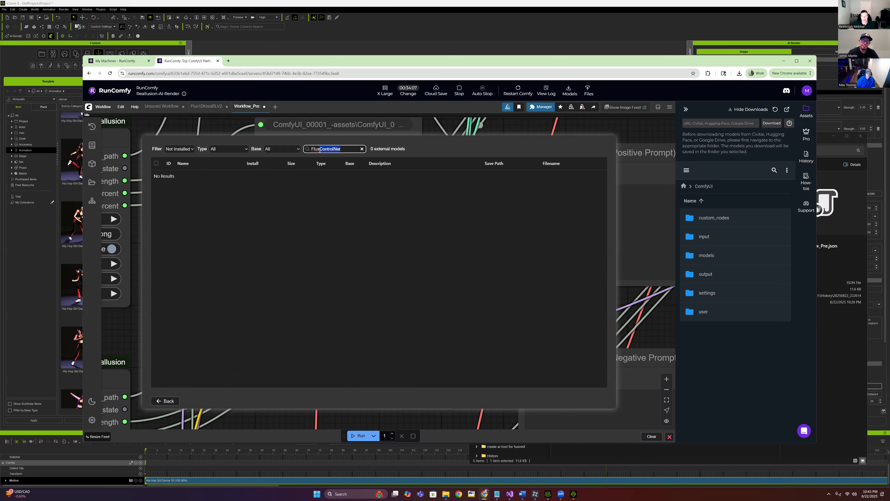
{"action": "key", "text": "BackSpace"}
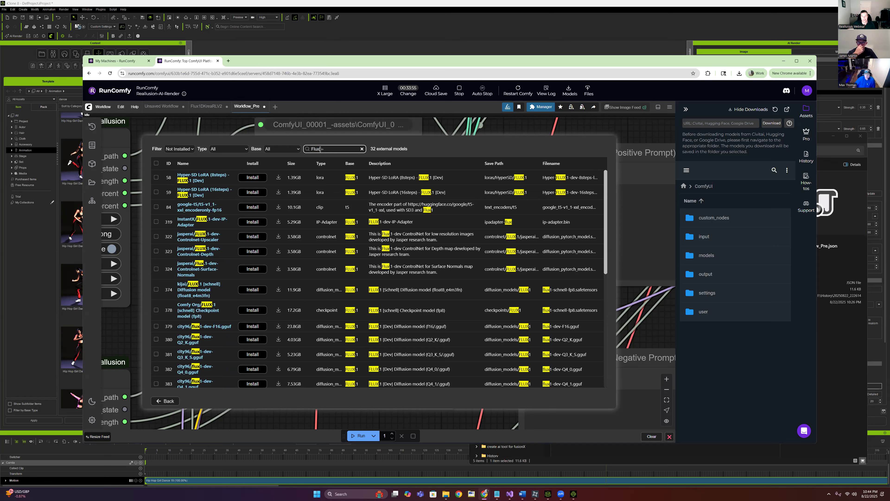
Switch back to iClone 8 and scrub the dance timeline to find a pose
{"action": "left_click", "coordinate": [573, 494]}
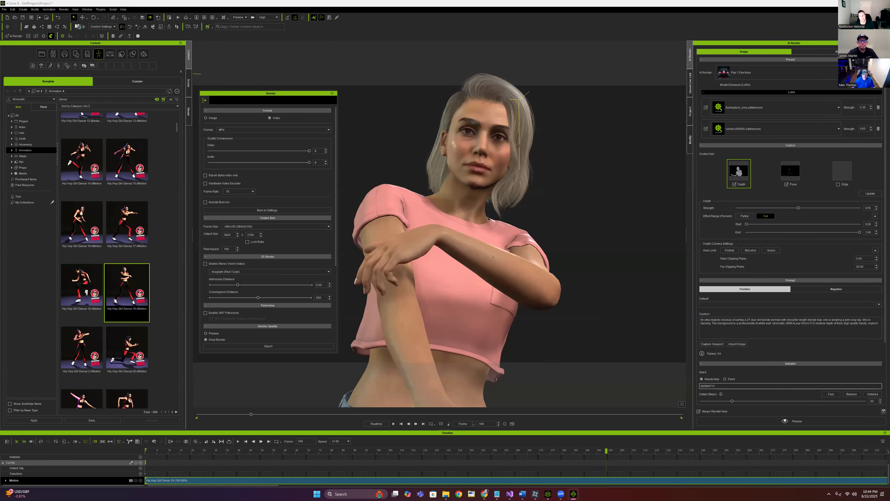
{"action": "scroll", "coordinate": [494, 257], "scroll_direction": "down", "scroll_amount": 5}
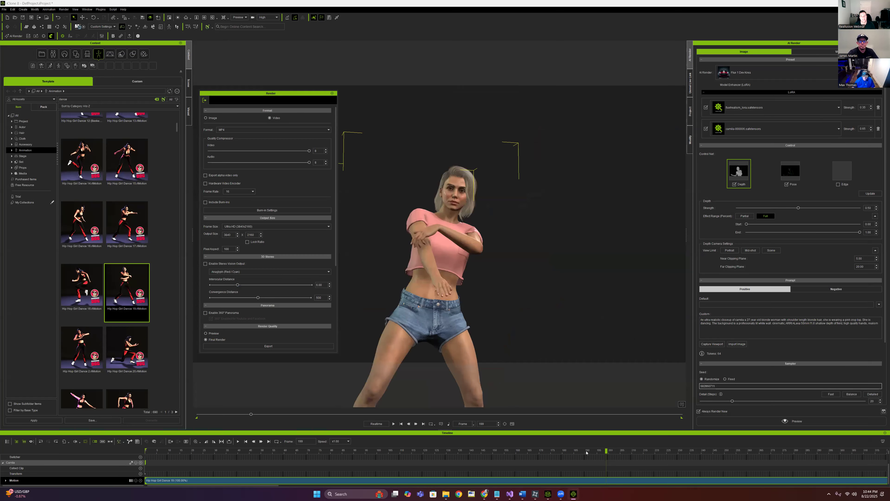
{"action": "left_click_drag", "start_coordinate": [586, 452], "coordinate": [309, 440]}
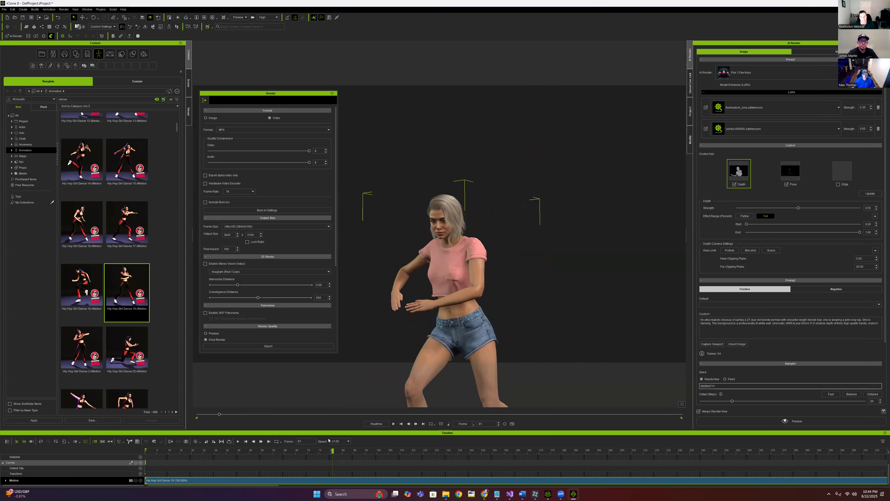
Pan and zoom to frame the dancer's full body, moving the Render panel aside
{"action": "left_click_drag", "start_coordinate": [539, 261], "coordinate": [538, 292]}
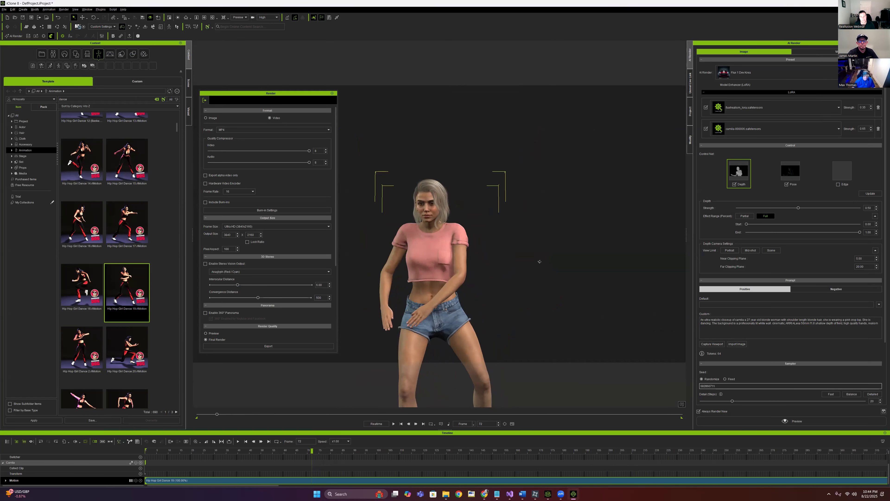
{"action": "scroll", "coordinate": [537, 292], "scroll_direction": "down", "scroll_amount": 4}
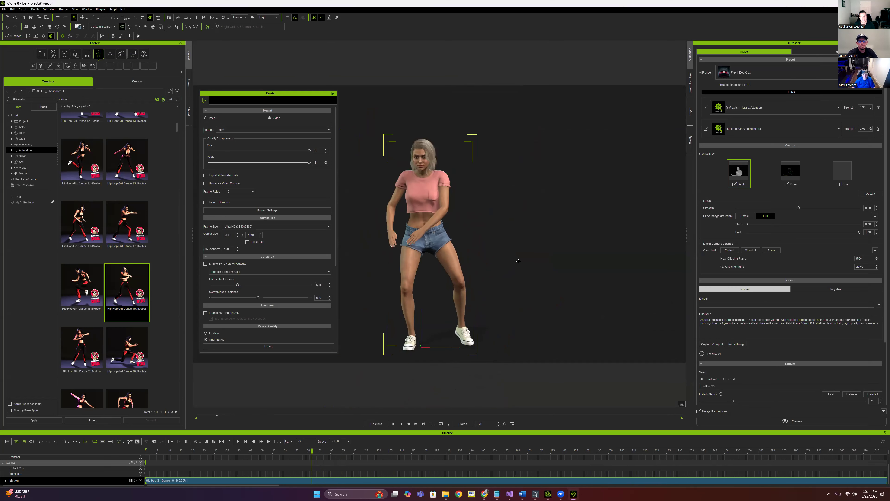
{"action": "scroll", "coordinate": [519, 261], "scroll_direction": "up", "scroll_amount": 3}
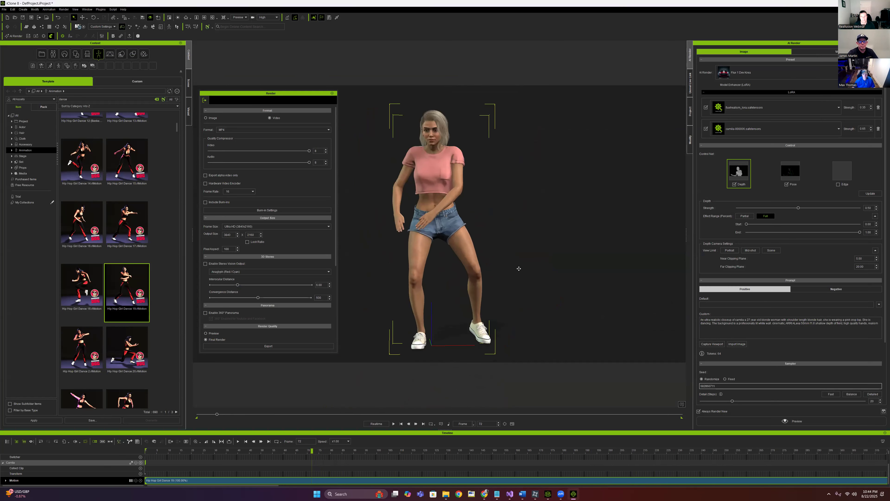
{"action": "left_click_drag", "start_coordinate": [268, 93], "coordinate": [256, 119]}
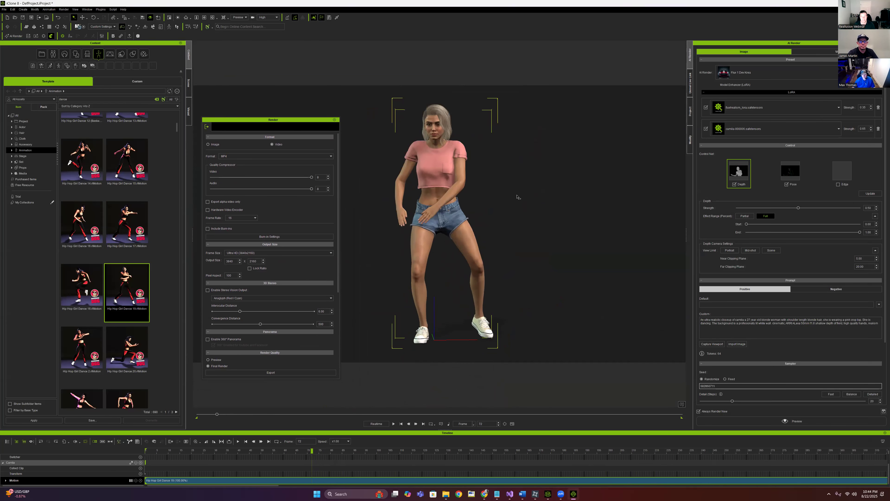
{"action": "mouse_move", "coordinate": [518, 196]}
{"action": "left_mouse_down"}
{"action": "mouse_move", "coordinate": [520, 183]}
{"action": "mouse_move", "coordinate": [518, 193]}
{"action": "left_mouse_up"}
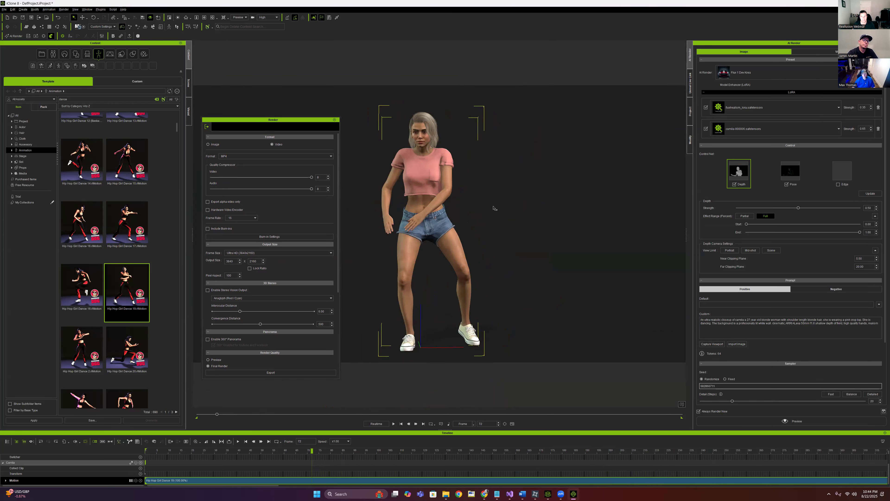
{"action": "left_click_drag", "start_coordinate": [493, 207], "coordinate": [497, 202]}
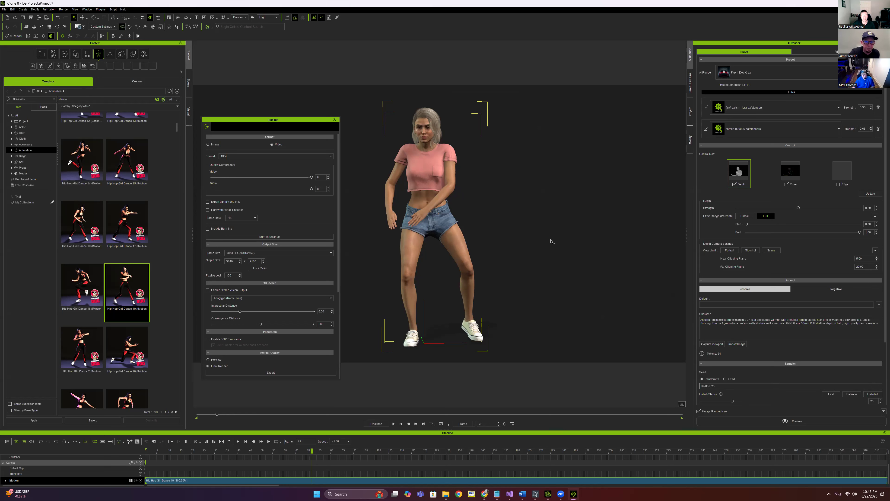
Set the AI Render Output Size to width 1080 and height 1920
{"action": "scroll", "coordinate": [756, 351], "scroll_direction": "down", "scroll_amount": 3}
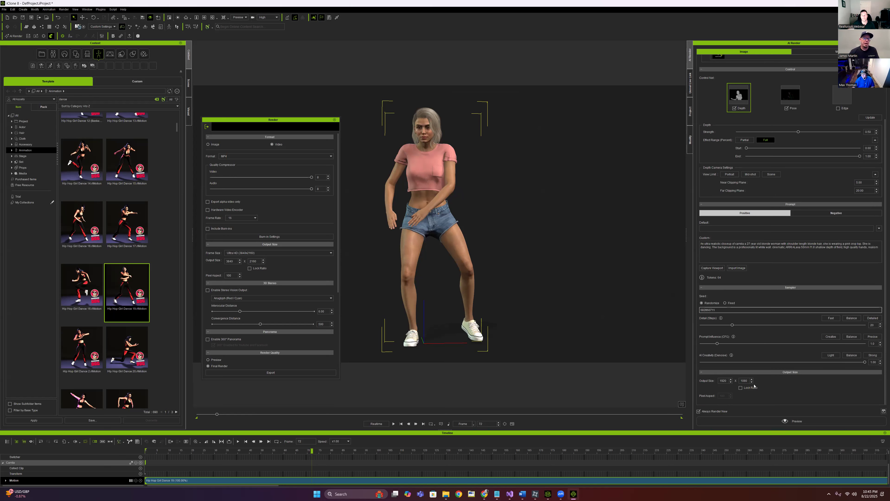
{"action": "double_click", "coordinate": [719, 380]}
{"action": "type", "text": "10"}
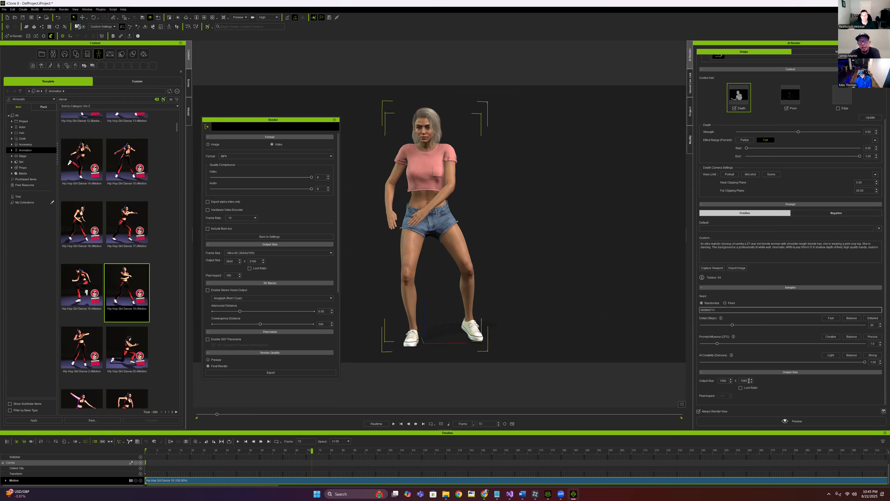
{"action": "left_click_drag", "start_coordinate": [749, 381], "coordinate": [738, 380]}
{"action": "type", "text": "1920"}
{"action": "left_click", "coordinate": [783, 386]}
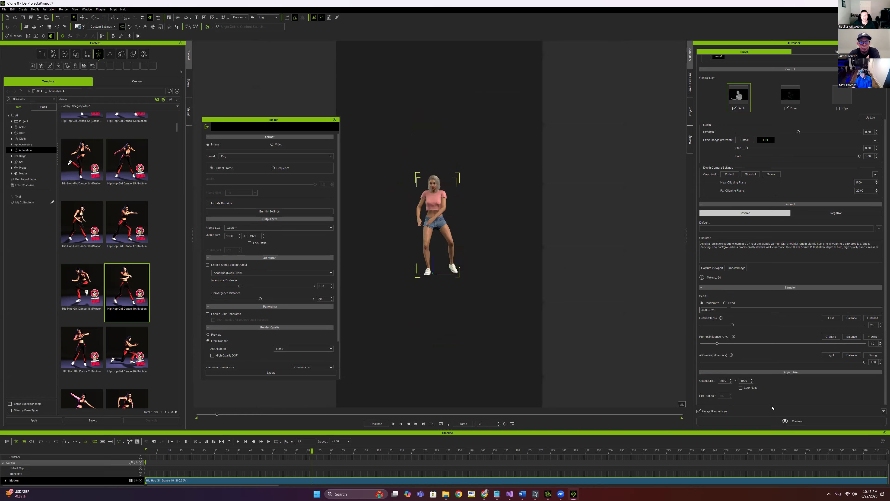
{"action": "scroll", "coordinate": [474, 243], "scroll_direction": "up", "scroll_amount": 5}
{"action": "scroll", "coordinate": [466, 246], "scroll_direction": "down", "scroll_amount": 1}
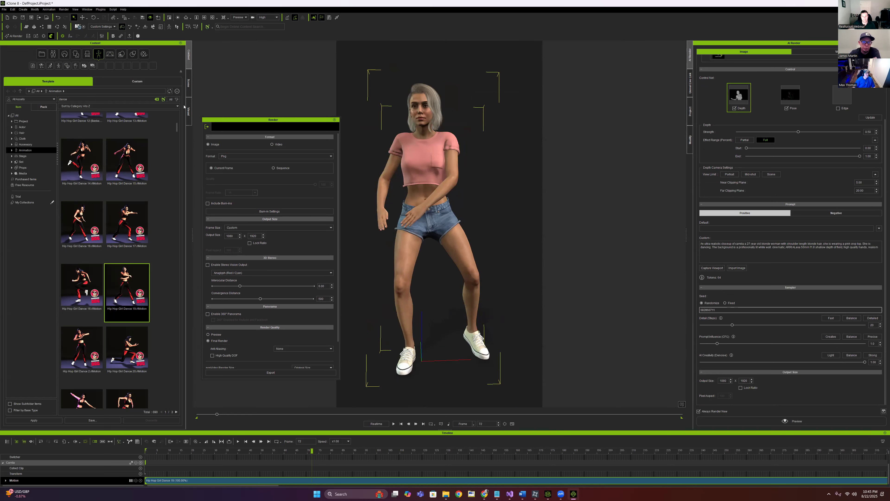
{"action": "scroll", "coordinate": [163, 192], "scroll_direction": "up", "scroll_amount": 5}
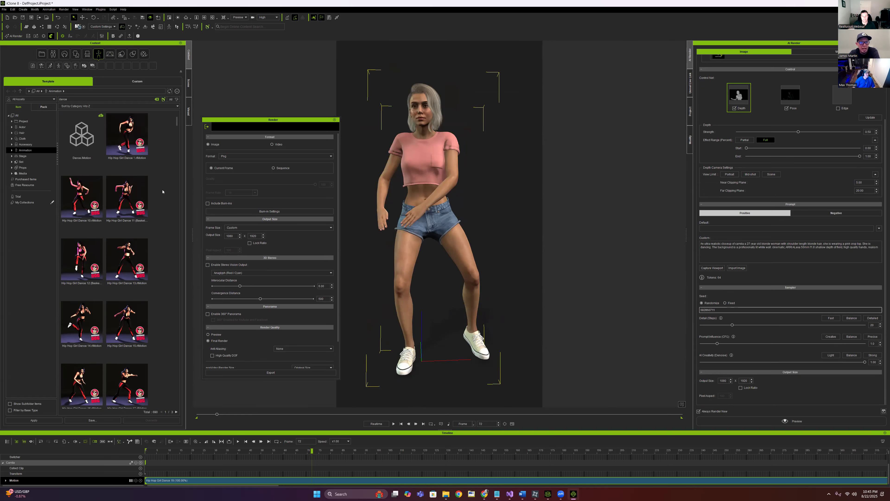
Apply the Hip Hop Girl Dance 3 motion from the Motion library to the character
{"action": "left_click", "coordinate": [12, 150]}
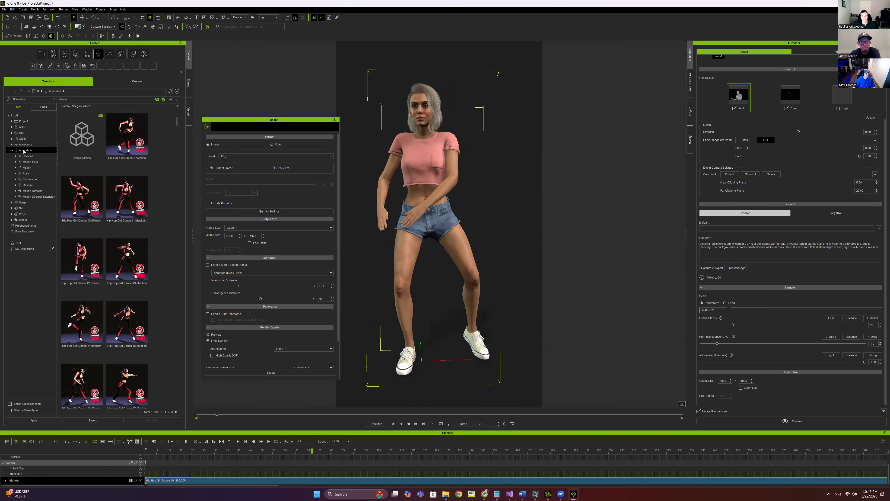
{"action": "left_click", "coordinate": [35, 163]}
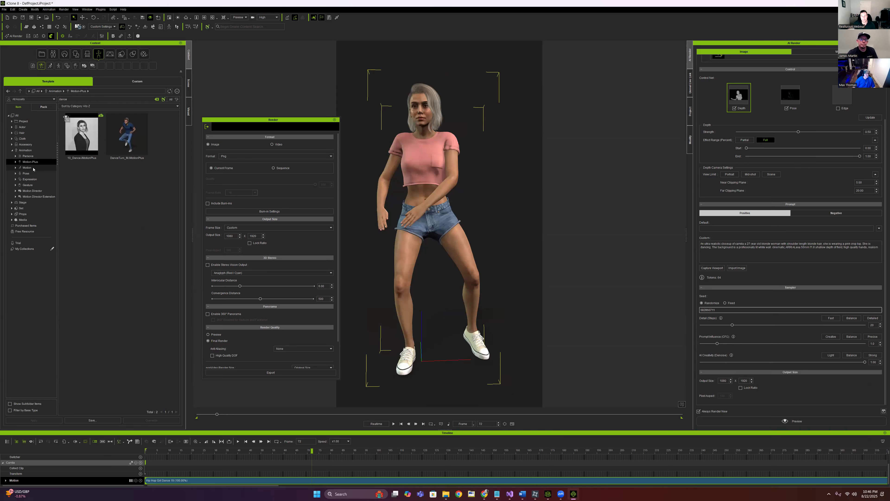
{"action": "left_click", "coordinate": [26, 167]}
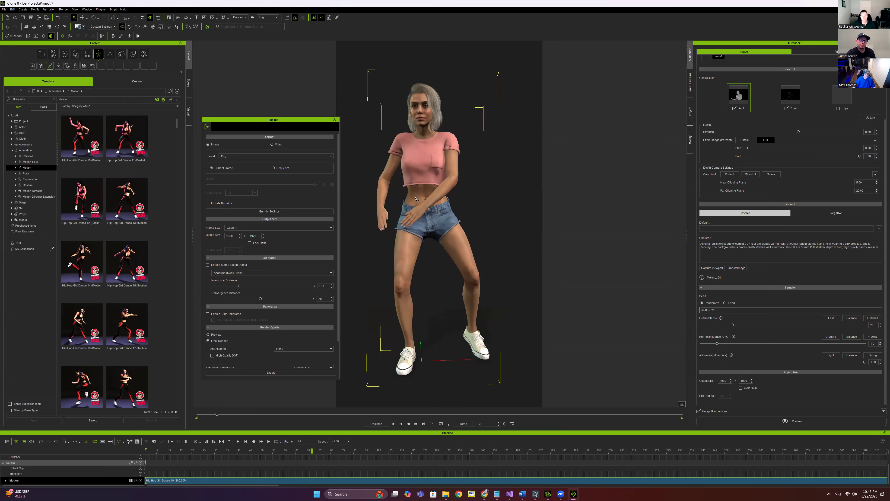
{"action": "left_click", "coordinate": [402, 424]}
{"action": "scroll", "coordinate": [128, 321], "scroll_direction": "down", "scroll_amount": 3}
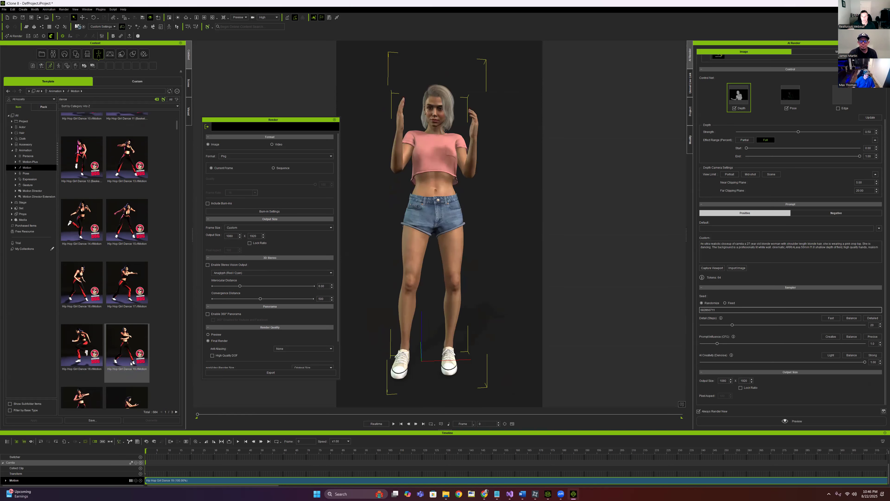
{"action": "scroll", "coordinate": [113, 342], "scroll_direction": "down", "scroll_amount": 2}
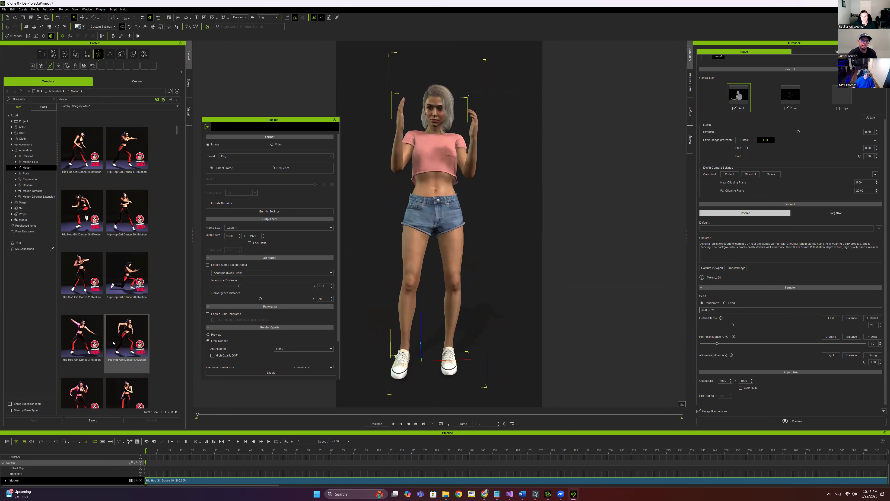
{"action": "double_click", "coordinate": [82, 312]}
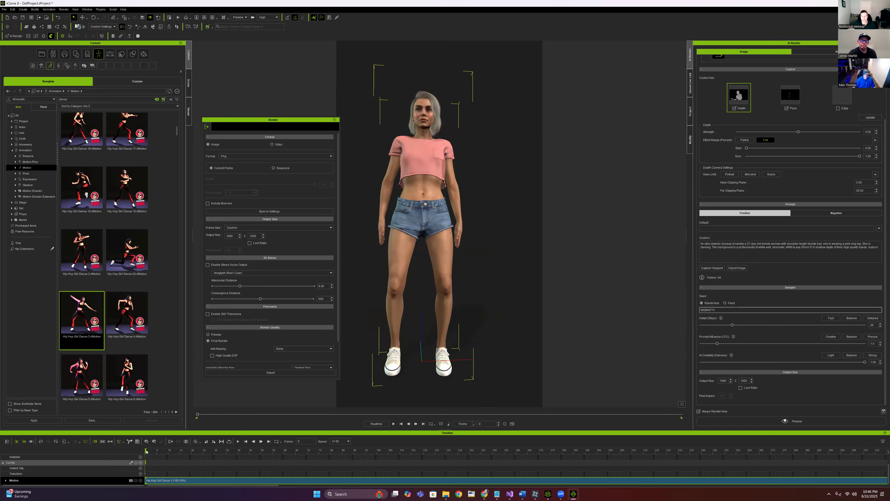
Scrub the timeline to frame 85 for the raised-hand dance pose
{"action": "left_click_drag", "start_coordinate": [150, 450], "coordinate": [345, 462]}
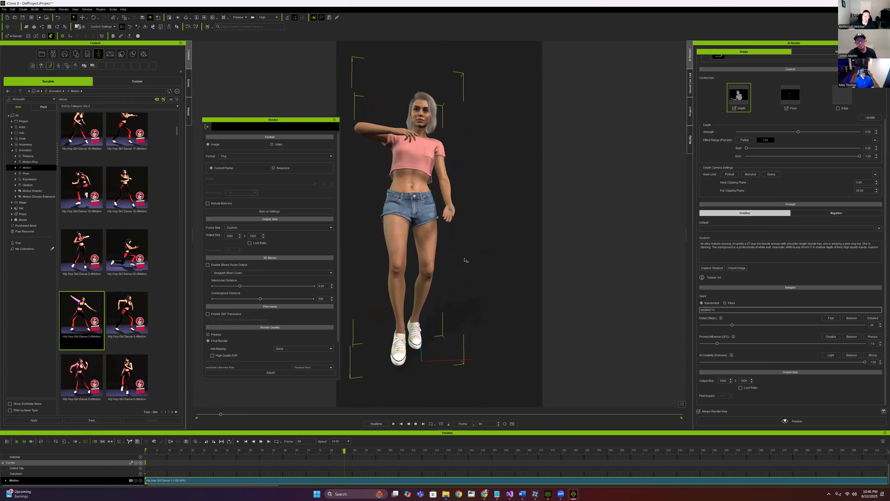
{"action": "scroll", "coordinate": [497, 253], "scroll_direction": "up", "scroll_amount": 3}
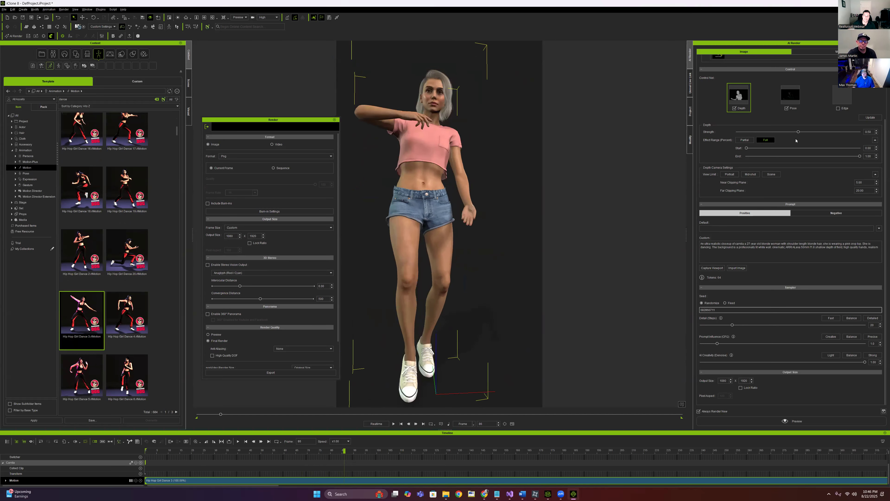
{"action": "scroll", "coordinate": [756, 58], "scroll_direction": "up", "scroll_amount": 2}
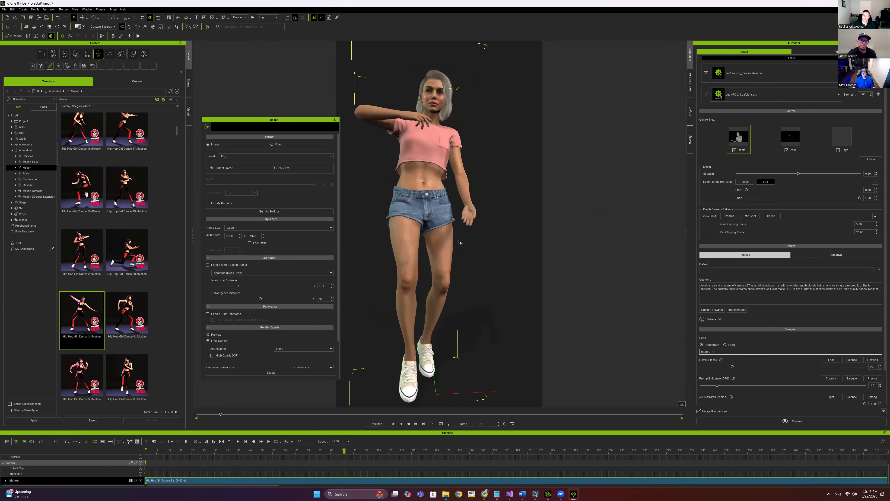
Swap the second AI Render LoRA from bustyFC-2.1 to camila-000006.safetensors with strength 0.65
{"action": "left_click_drag", "start_coordinate": [460, 239], "coordinate": [512, 255]}
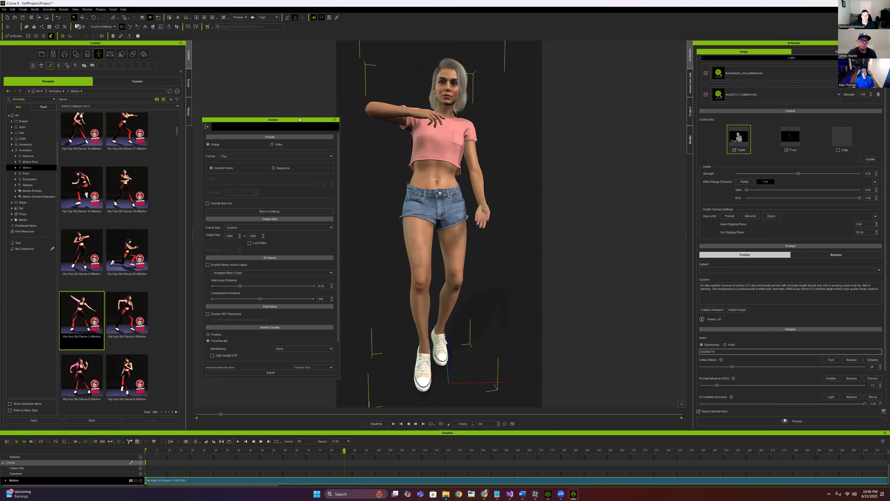
{"action": "left_click_drag", "start_coordinate": [246, 120], "coordinate": [182, 106]}
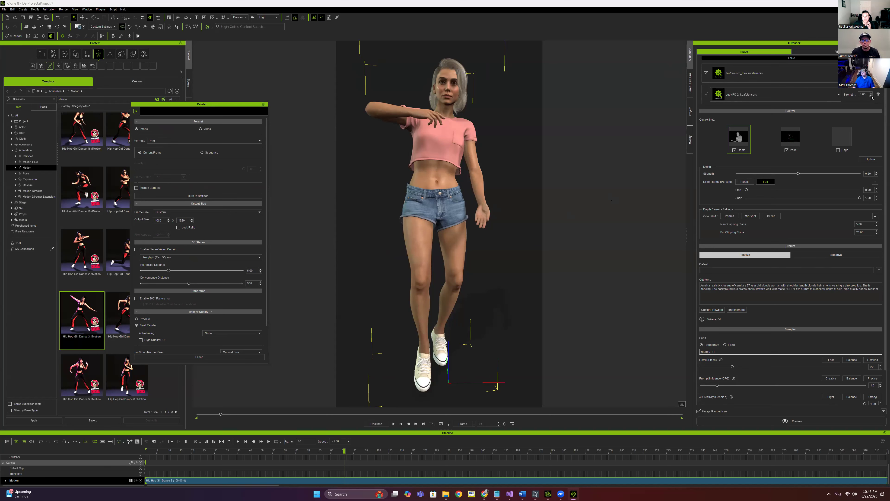
{"action": "left_click", "coordinate": [814, 96]}
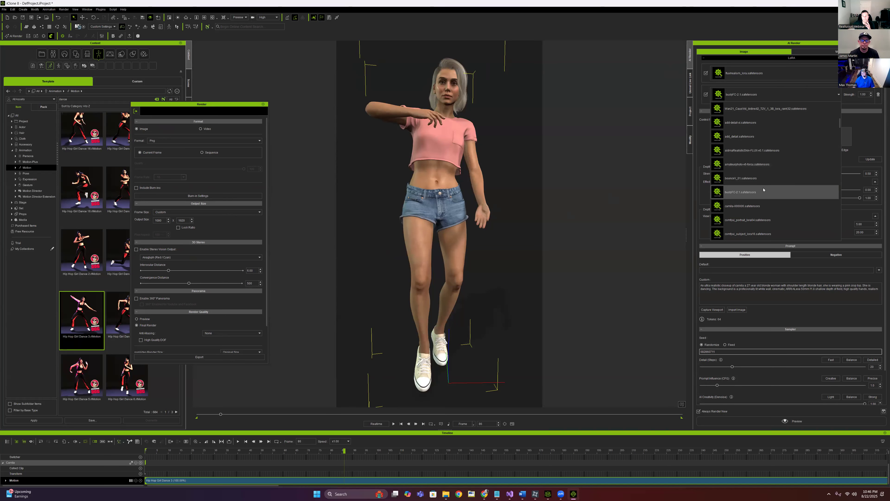
{"action": "left_click", "coordinate": [750, 203]}
{"action": "double_click", "coordinate": [867, 95]}
{"action": "type", "text": ".65"}
{"action": "key", "text": "Return"}
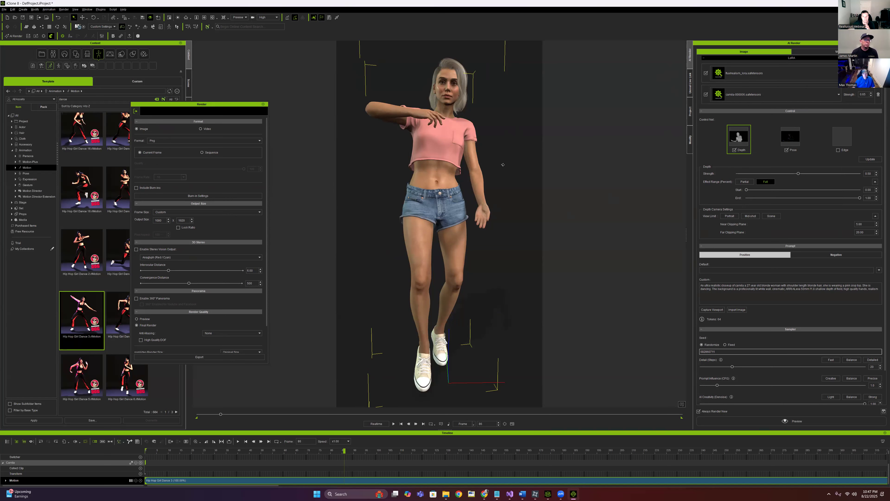
{"action": "mouse_move", "coordinate": [485, 497]}
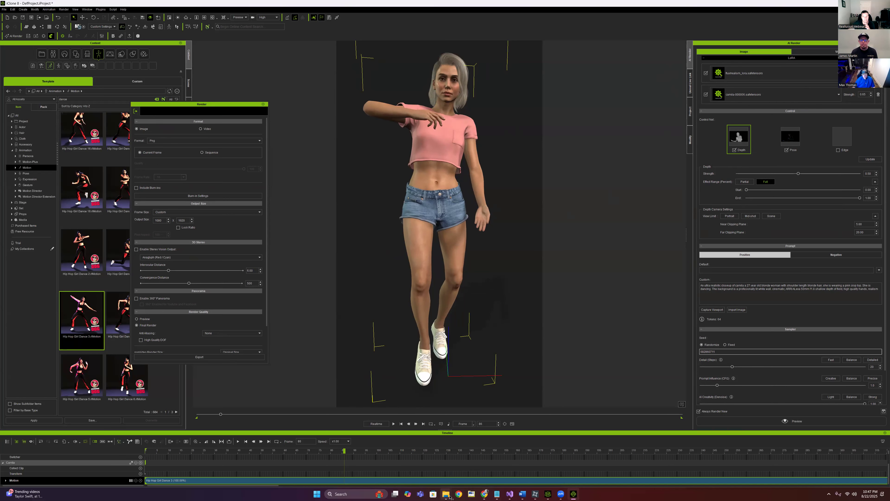
In File Explorer, go up to the local ComfyUI models folder and open controlnet
{"action": "mouse_move", "coordinate": [449, 496]}
{"action": "left_click", "coordinate": [426, 462]}
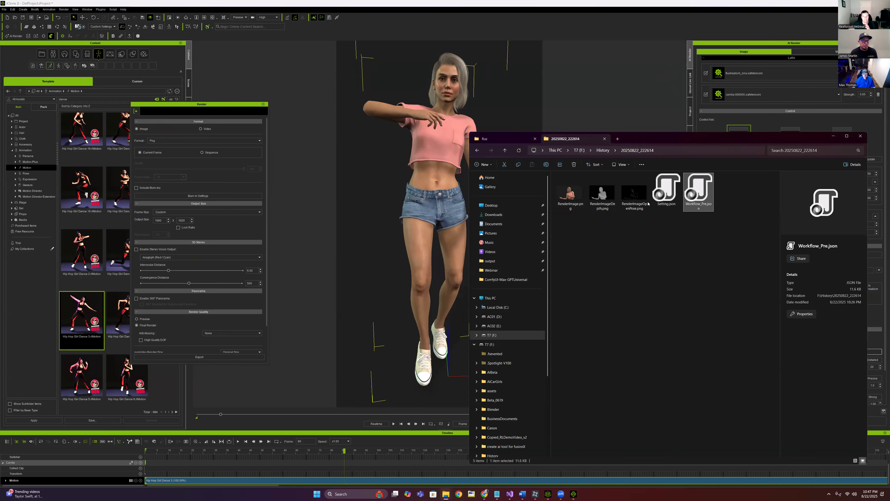
{"action": "left_click", "coordinate": [498, 138]}
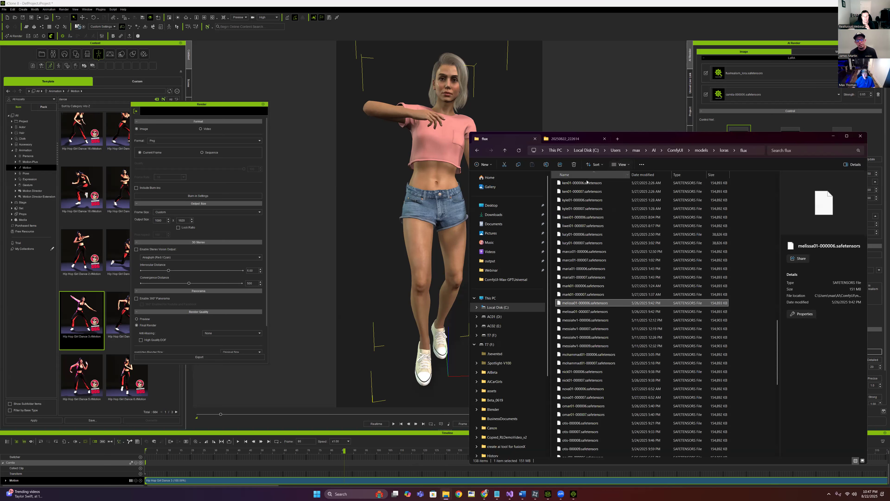
{"action": "left_click", "coordinate": [701, 150]}
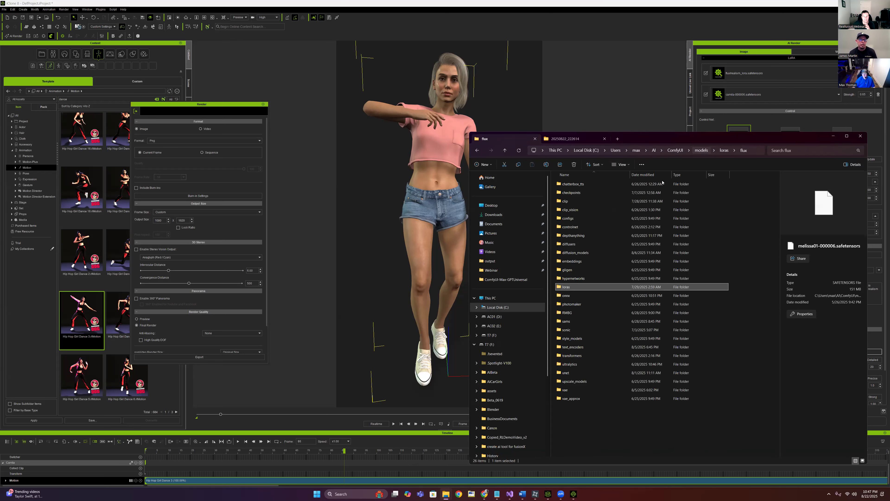
{"action": "double_click", "coordinate": [582, 227]}
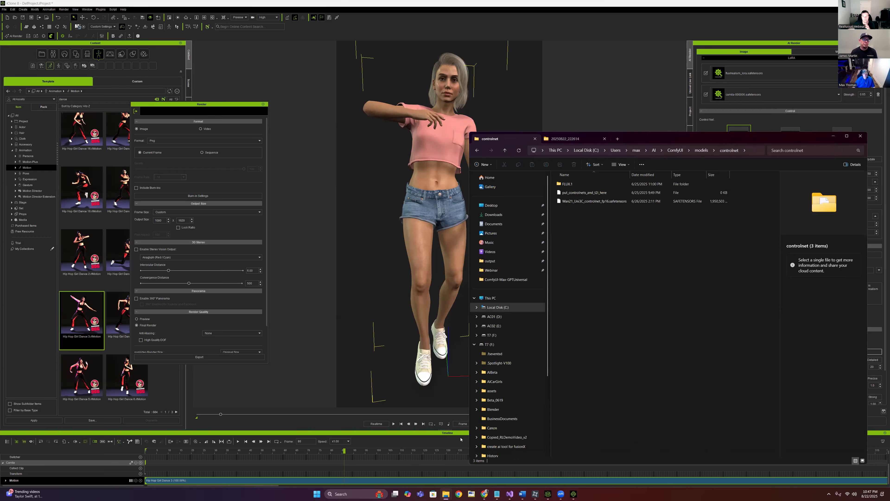
Move Explorer to the left and bring the RunComfy browser window forward
{"action": "left_click_drag", "start_coordinate": [758, 137], "coordinate": [311, 93]}
{"action": "left_click", "coordinate": [484, 493]}
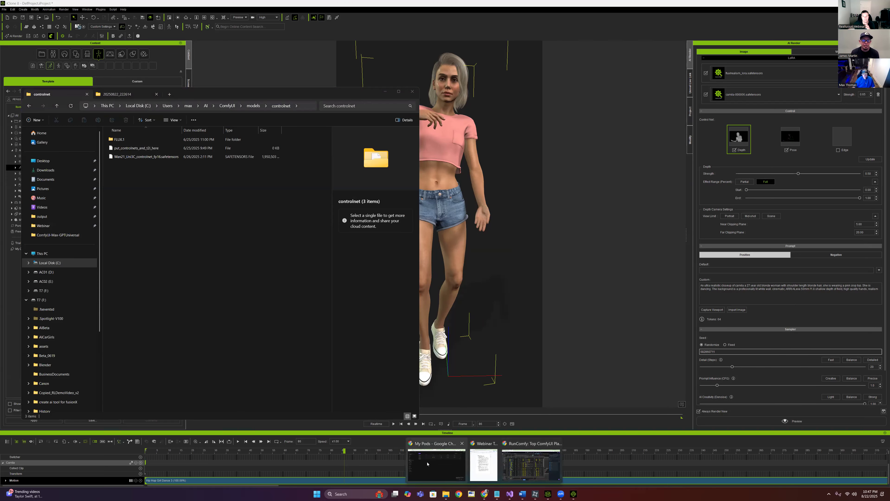
{"action": "left_click", "coordinate": [531, 465]}
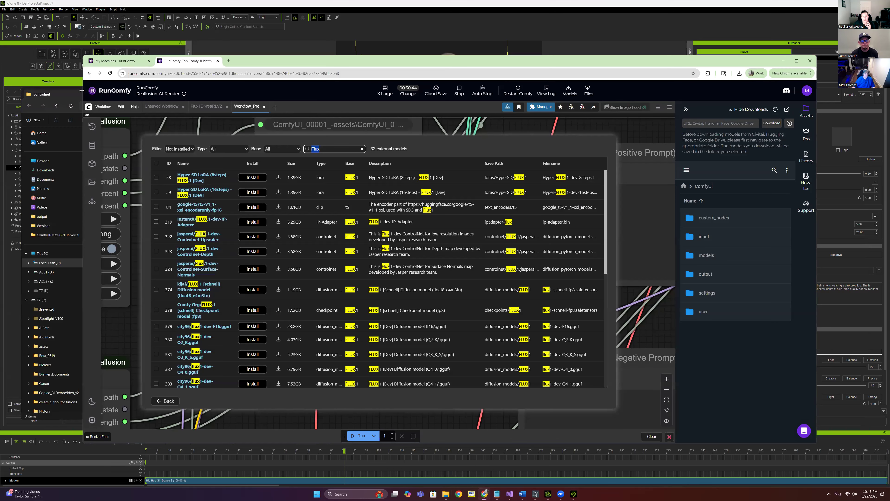
Fit the browser beside Explorer and close the ComfyUI Manager's external model list
{"action": "left_click_drag", "start_coordinate": [81, 90], "coordinate": [427, 91]}
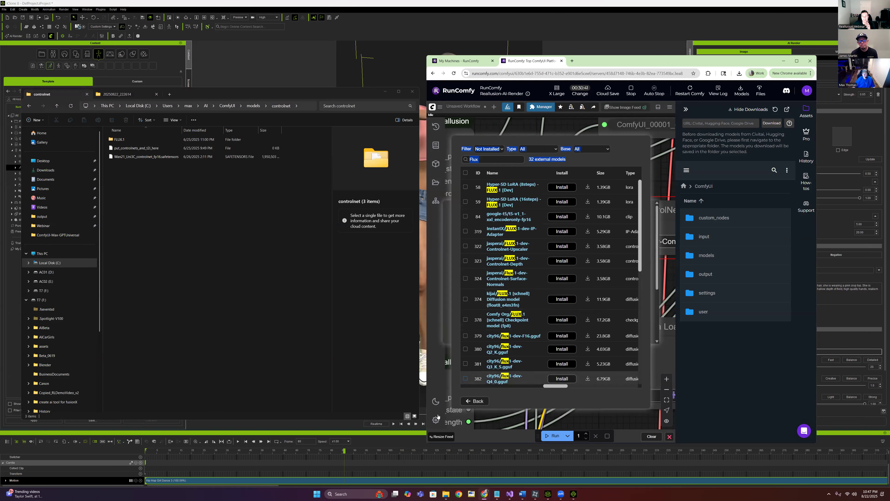
{"action": "left_click", "coordinate": [475, 401]}
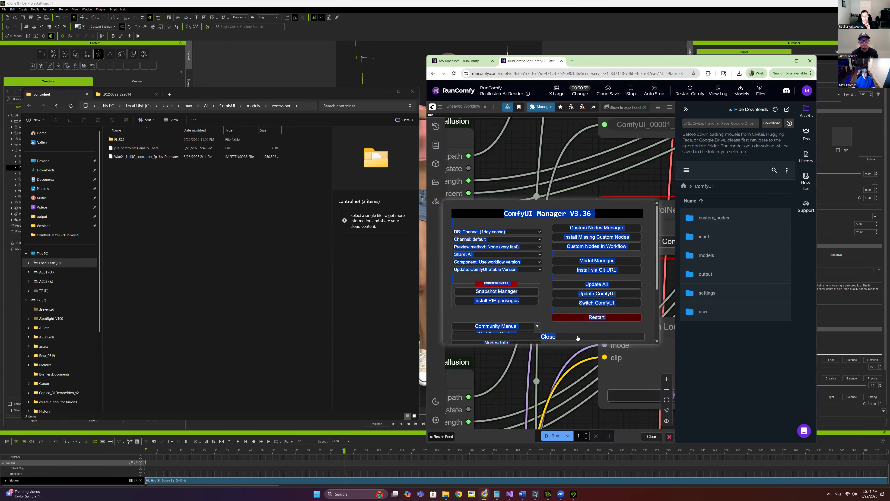
{"action": "left_click", "coordinate": [561, 337]}
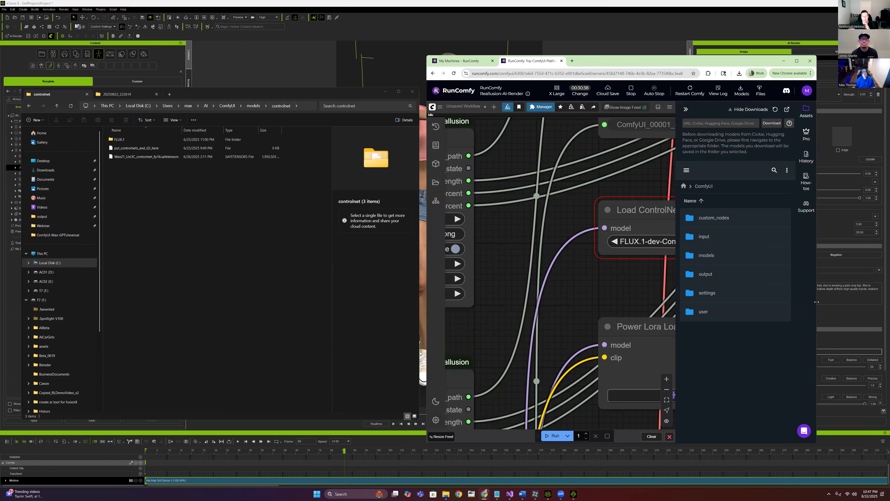
Widen the browser slightly and bring the Load ControlNet Model node into view
{"action": "left_click_drag", "start_coordinate": [817, 302], "coordinate": [870, 302]}
{"action": "left_click_drag", "start_coordinate": [683, 275], "coordinate": [640, 306]}
{"action": "scroll", "coordinate": [626, 284], "scroll_direction": "up", "scroll_amount": 1}
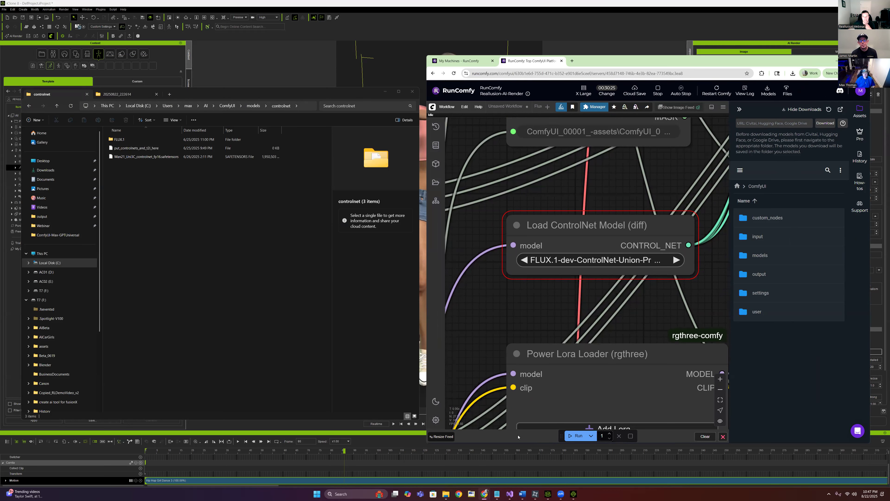
{"action": "mouse_move", "coordinate": [485, 494]}
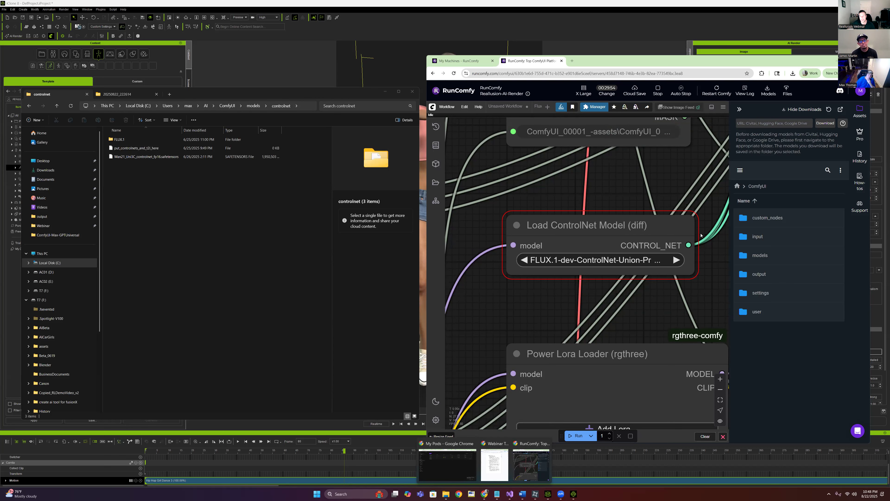
Open models > controlnet in the RunComfy Assets browser, then return to File Explorer
{"action": "left_click", "coordinate": [779, 260]}
{"action": "left_click", "coordinate": [778, 298]}
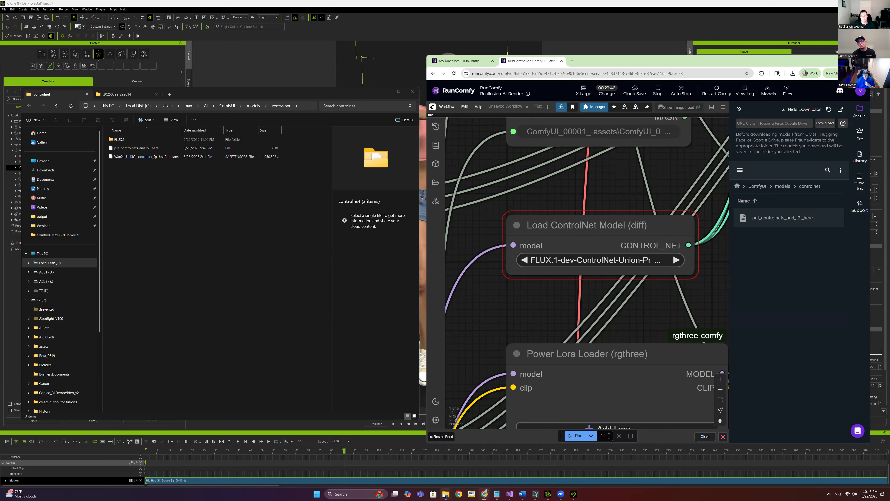
{"action": "mouse_move", "coordinate": [445, 495]}
{"action": "left_click", "coordinate": [445, 466]}
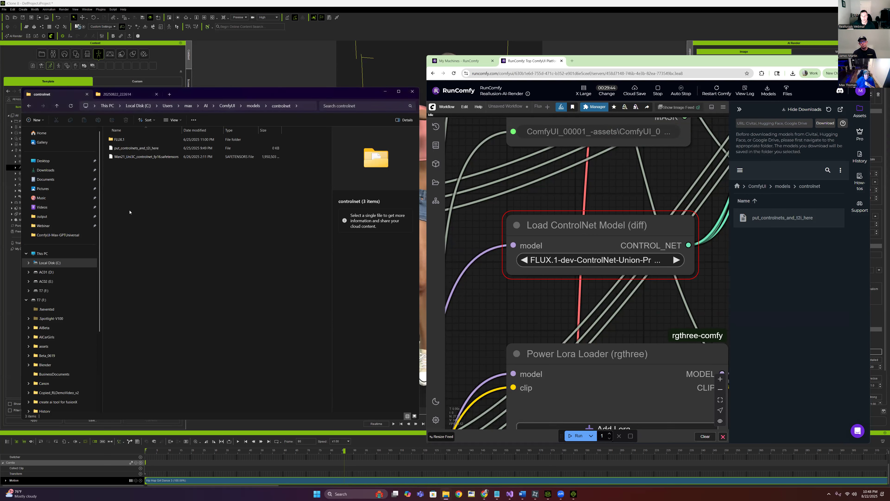
Drag diffusion_pytorch_model.safetensors from FLUX.1 > InstantX-FLUX1-Dev-Union onto the cloud controlnet folder
{"action": "left_click", "coordinate": [132, 140]}
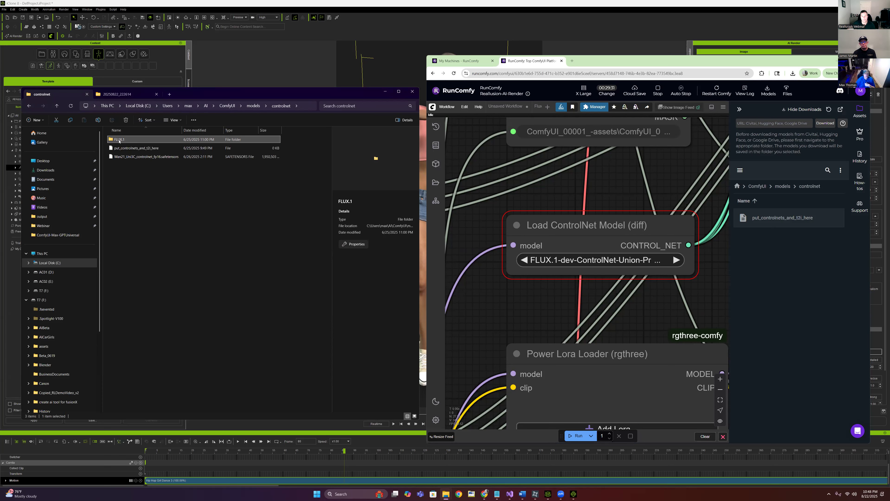
{"action": "double_click", "coordinate": [119, 140]}
{"action": "double_click", "coordinate": [121, 140]}
{"action": "left_click", "coordinate": [122, 139]}
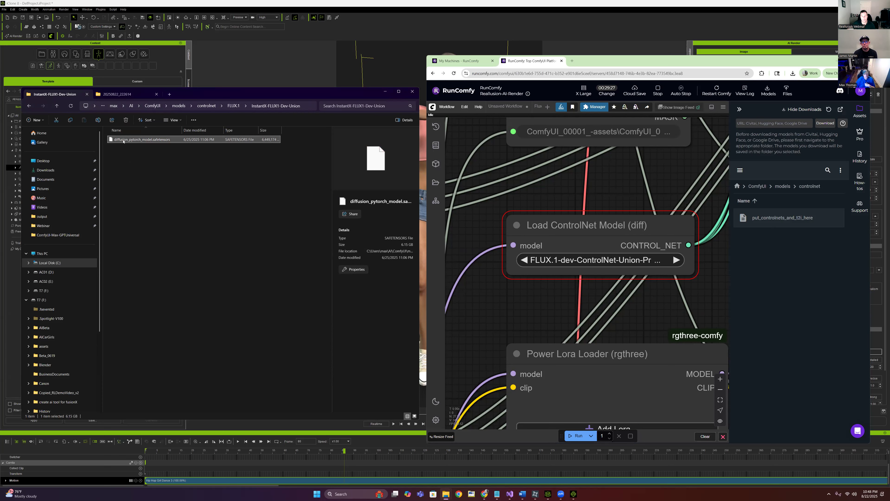
{"action": "left_click_drag", "start_coordinate": [129, 140], "coordinate": [749, 282]}
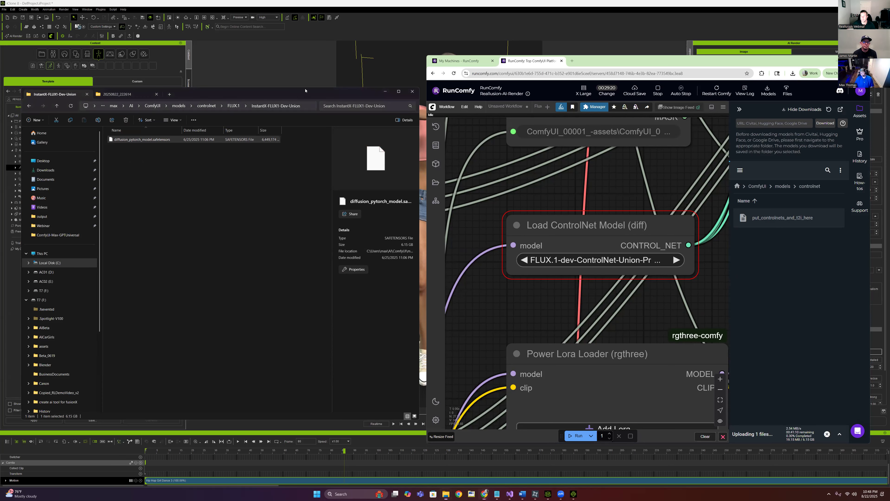
{"action": "left_click_drag", "start_coordinate": [304, 99], "coordinate": [305, 90]}
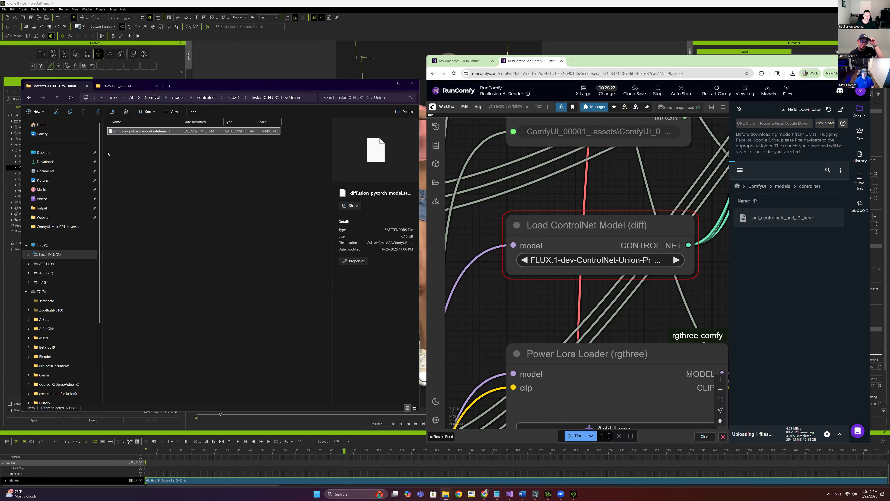
Return to the local controlnet folder and drag the FLUX.1 folder onto the cloud controlnet panel
{"action": "left_click", "coordinate": [207, 97]}
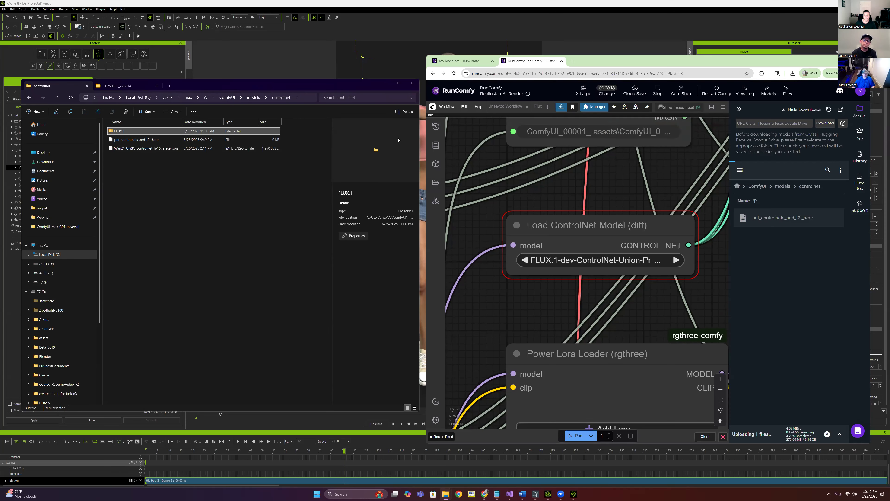
{"action": "left_click_drag", "start_coordinate": [846, 279], "coordinate": [796, 277]}
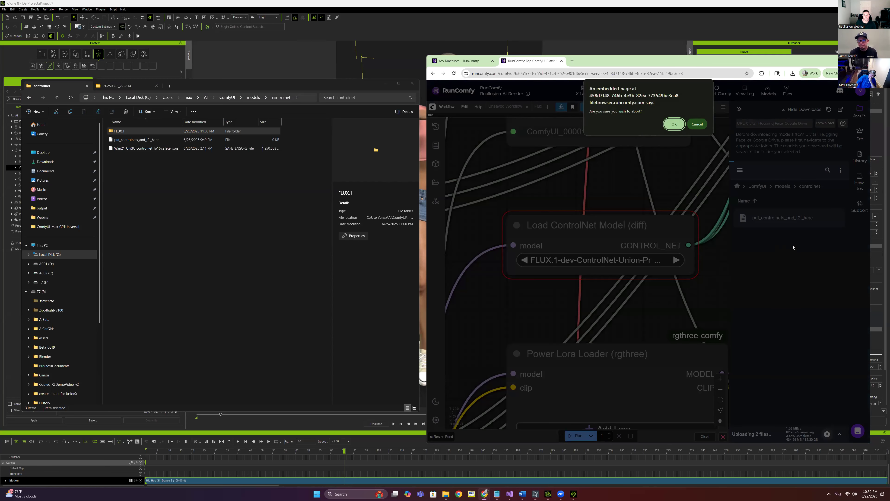
Dismiss the abort prompt so the upload continues, and collapse the Assets side panel
{"action": "left_click", "coordinate": [697, 123]}
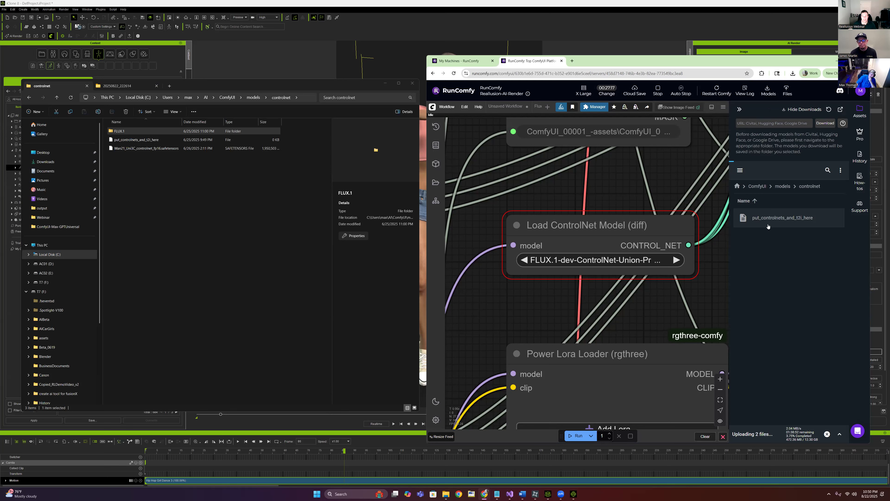
{"action": "scroll", "coordinate": [595, 234], "scroll_direction": "down", "scroll_amount": 5}
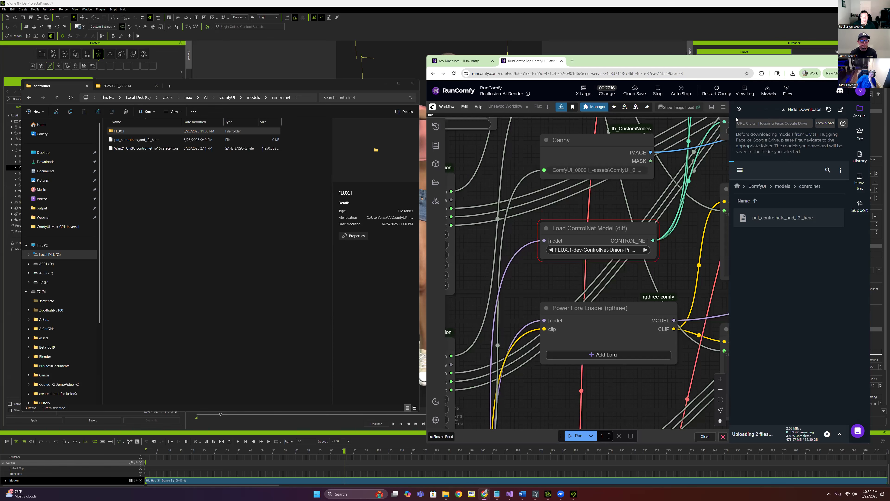
{"action": "left_click_drag", "start_coordinate": [655, 216], "coordinate": [645, 219]}
{"action": "scroll", "coordinate": [645, 218], "scroll_direction": "down", "scroll_amount": 2}
{"action": "left_click", "coordinate": [740, 109]}
Zoom out and pan to show the whole workflow graph, then minimize the browser
{"action": "left_click_drag", "start_coordinate": [564, 297], "coordinate": [638, 290]}
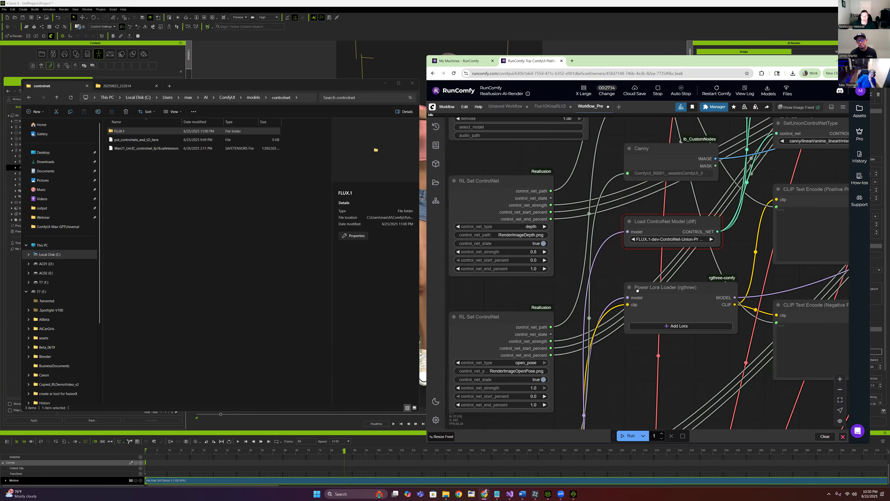
{"action": "scroll", "coordinate": [624, 309], "scroll_direction": "down", "scroll_amount": 3}
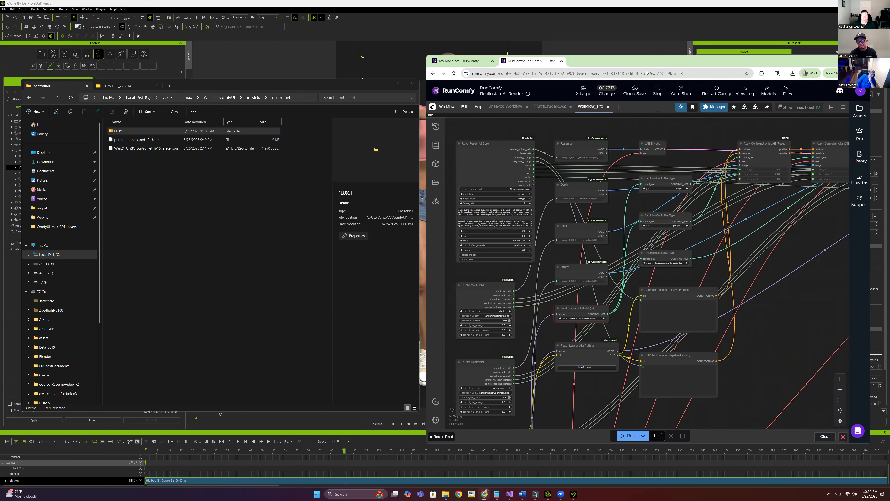
{"action": "left_click_drag", "start_coordinate": [767, 274], "coordinate": [777, 259]}
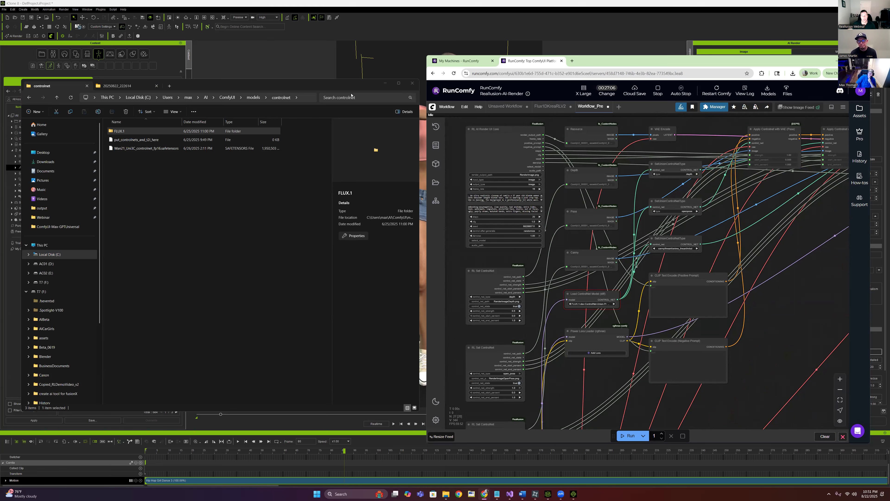
{"action": "left_click", "coordinate": [838, 61]}
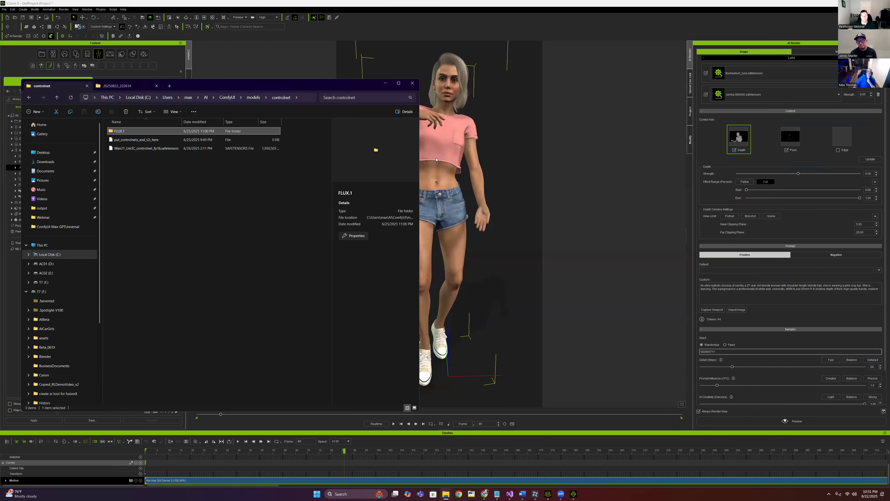
Shift File Explorer aside and bring the iClone scene back into focus
{"action": "left_click_drag", "start_coordinate": [336, 85], "coordinate": [356, 90]}
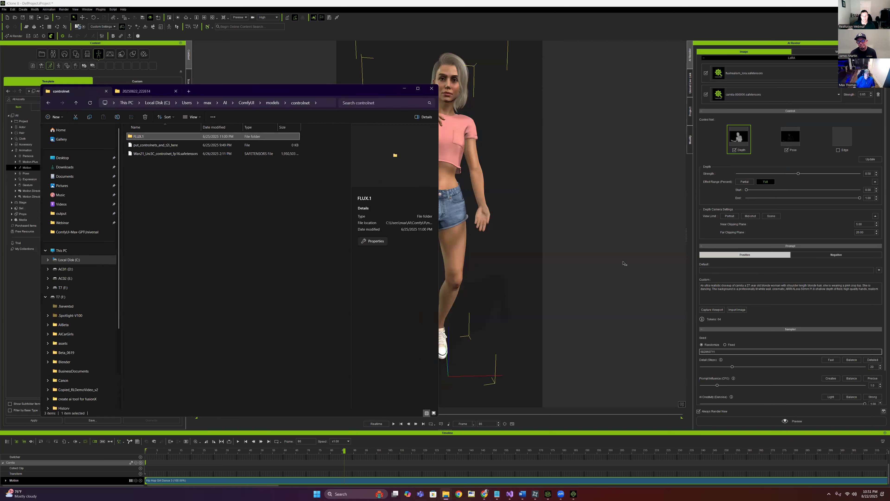
{"action": "left_click", "coordinate": [603, 210]}
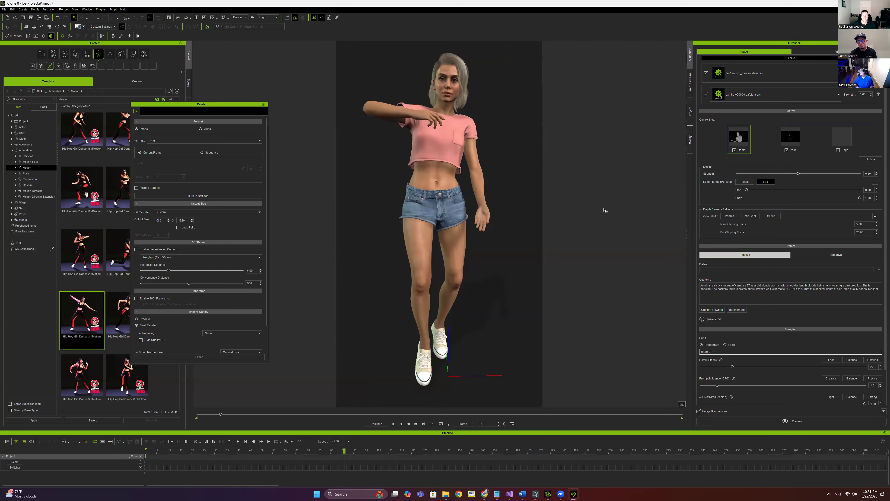
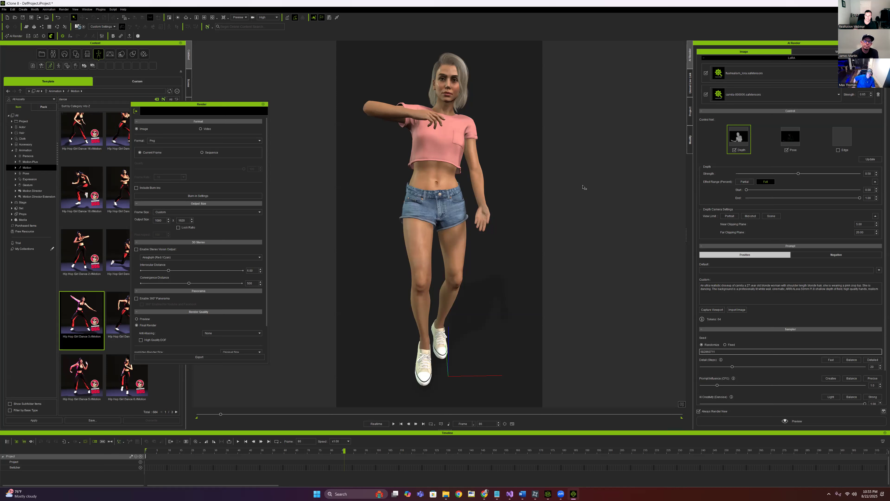
Switch from iClone to the Chrome window showing the RunComfy ComfyUI session
{"action": "mouse_move", "coordinate": [486, 494]}
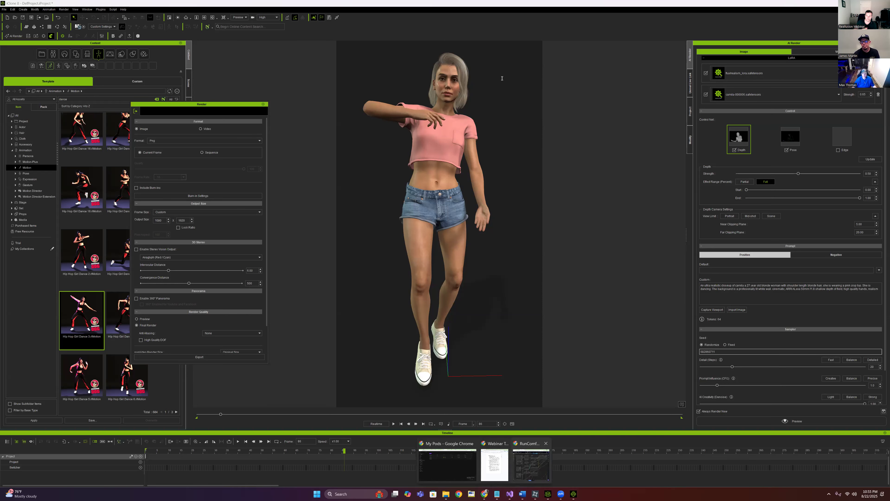
{"action": "left_click", "coordinate": [530, 465]}
{"action": "left_click", "coordinate": [501, 78]}
{"action": "left_click", "coordinate": [495, 90]}
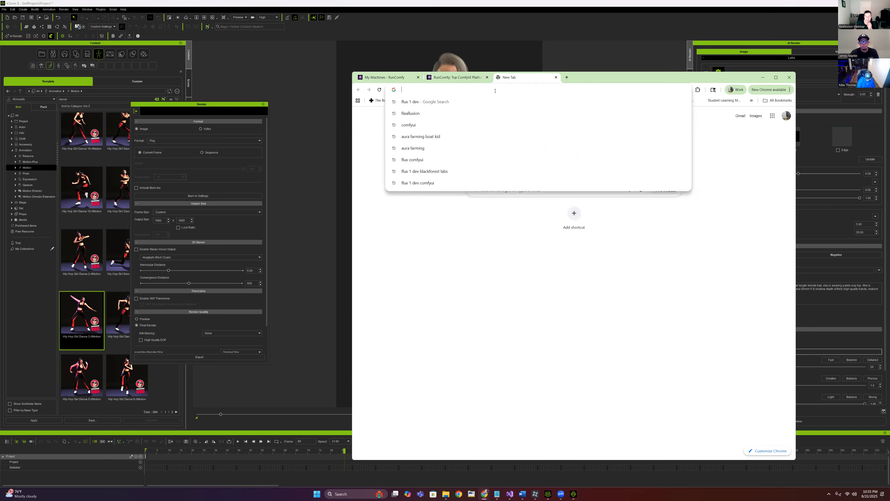
Search the web for the AI tutorial channel by name and scroll down to its ComfyUI videos
{"action": "type", "text": "be"}
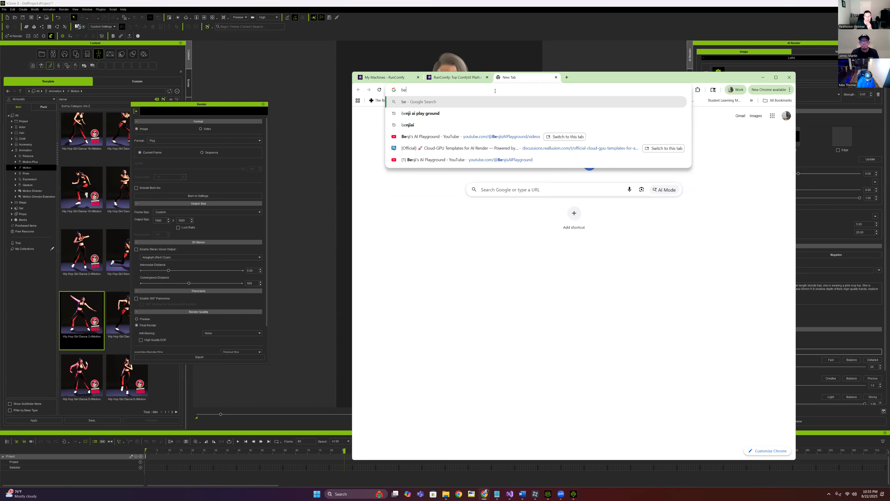
{"action": "type", "text": "nji ai playground"}
{"action": "key", "text": "Return"}
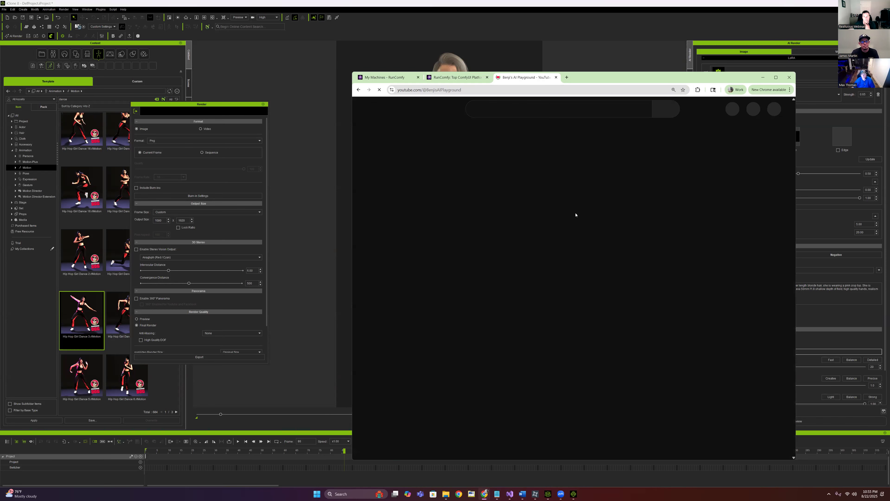
{"action": "scroll", "coordinate": [430, 302], "scroll_direction": "down", "scroll_amount": 2}
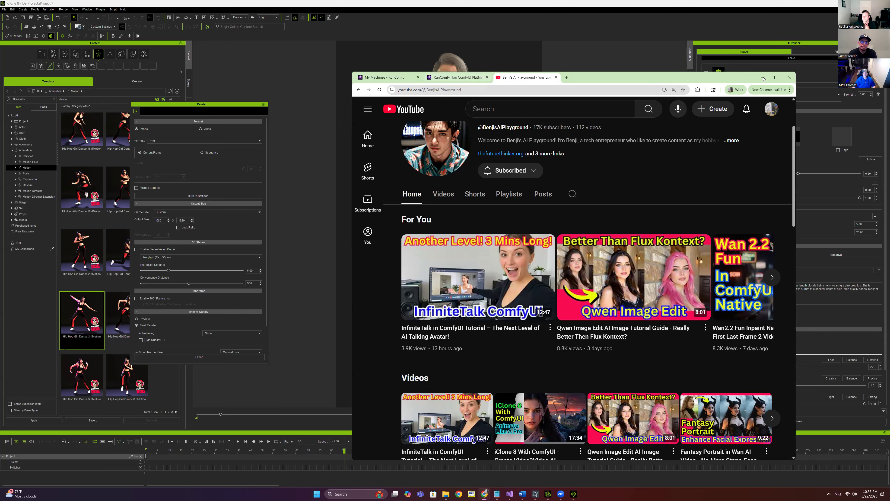
Return Chrome to the RunComfy tab, then switch back to iClone's render settings
{"action": "key", "text": "ctrl+shift+Tab"}
{"action": "key", "text": "alt+Tab"}
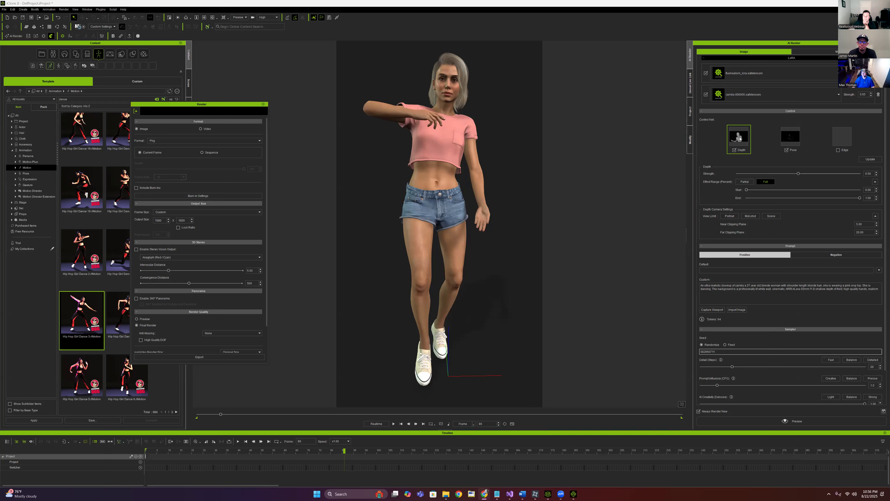
{"action": "mouse_move", "coordinate": [775, 135]}
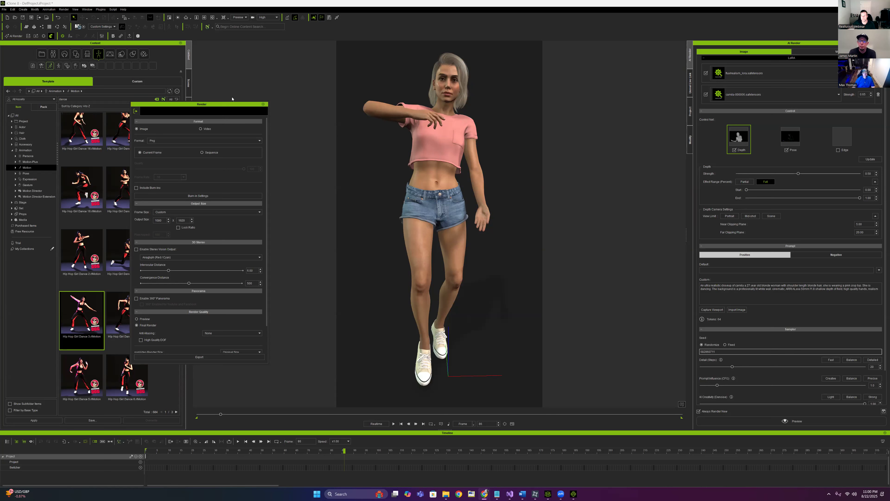
Check the AI Render connection settings, then replace 'closeup' with 'full body shot' in the Custom prompt
{"action": "left_click", "coordinate": [43, 36]}
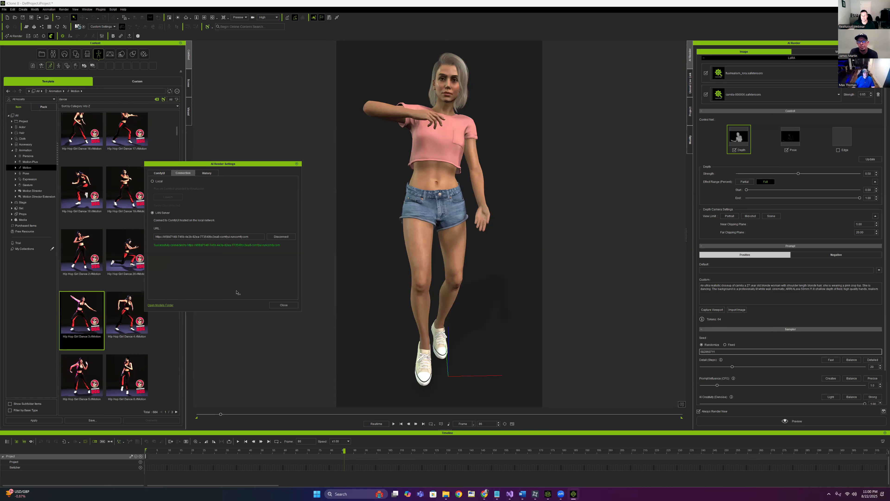
{"action": "left_click", "coordinate": [283, 305]}
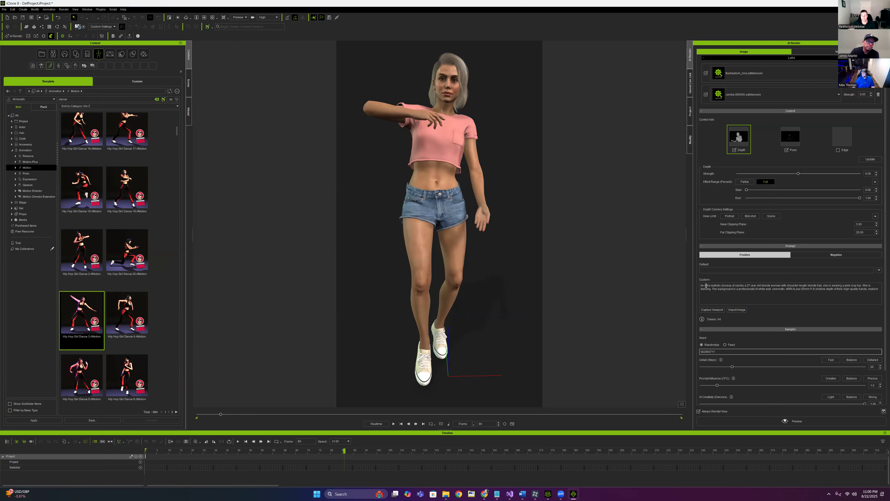
{"action": "double_click", "coordinate": [726, 285]}
{"action": "key", "text": "BackSpace"}
{"action": "type", "text": "full body shot"}
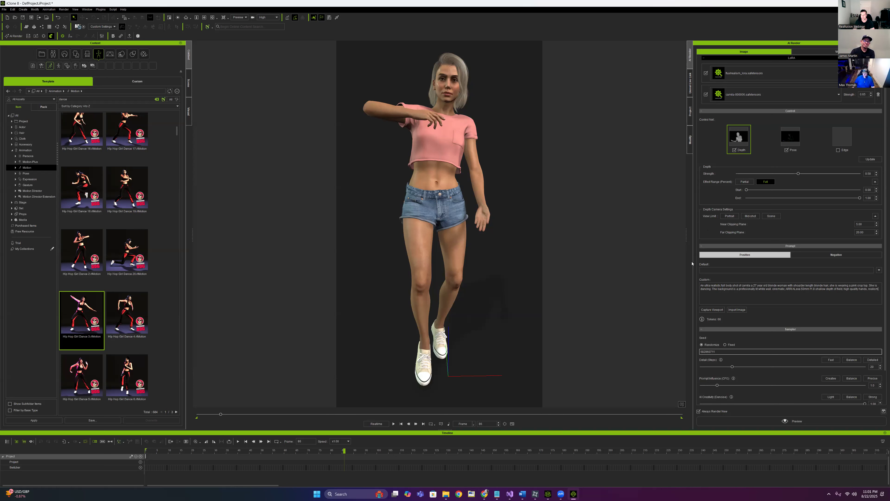
{"action": "left_click", "coordinate": [485, 494]}
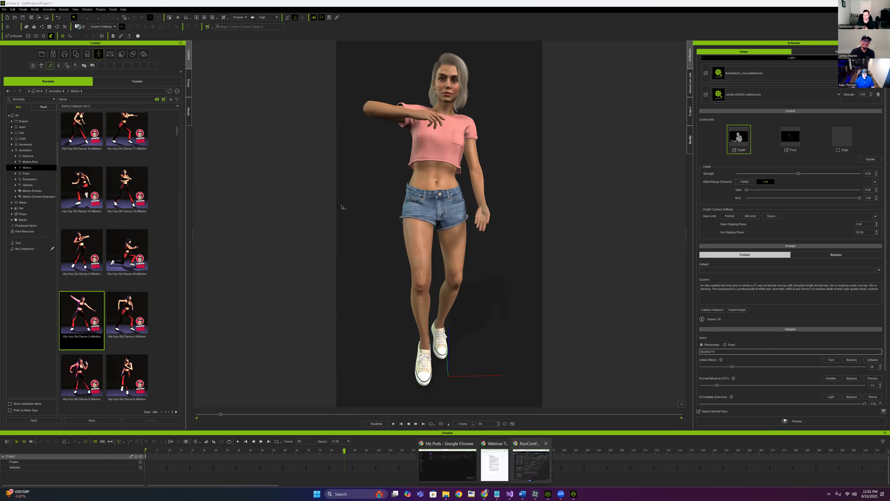
{"action": "left_click", "coordinate": [531, 464]}
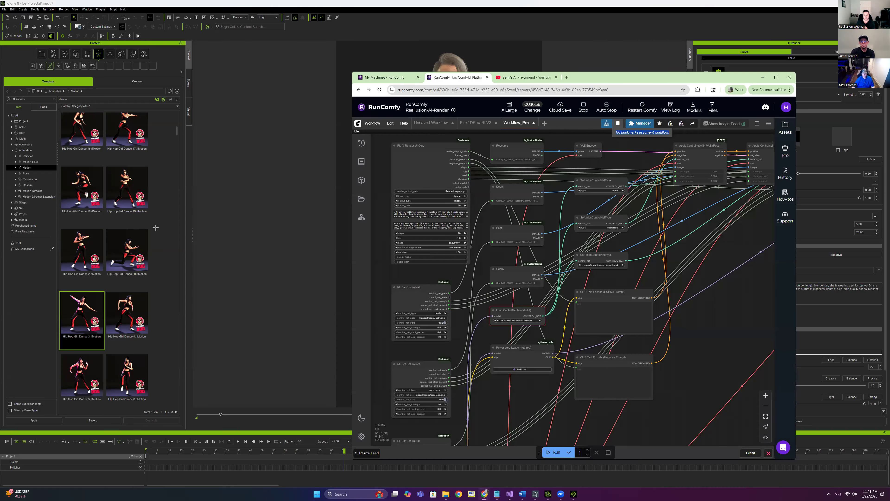
{"action": "left_click_drag", "start_coordinate": [352, 200], "coordinate": [126, 200]}
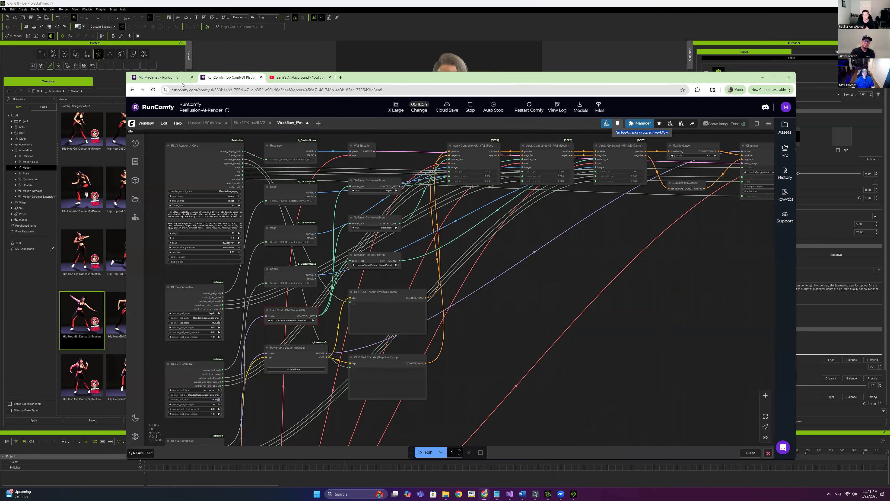
{"action": "left_click", "coordinate": [762, 78]}
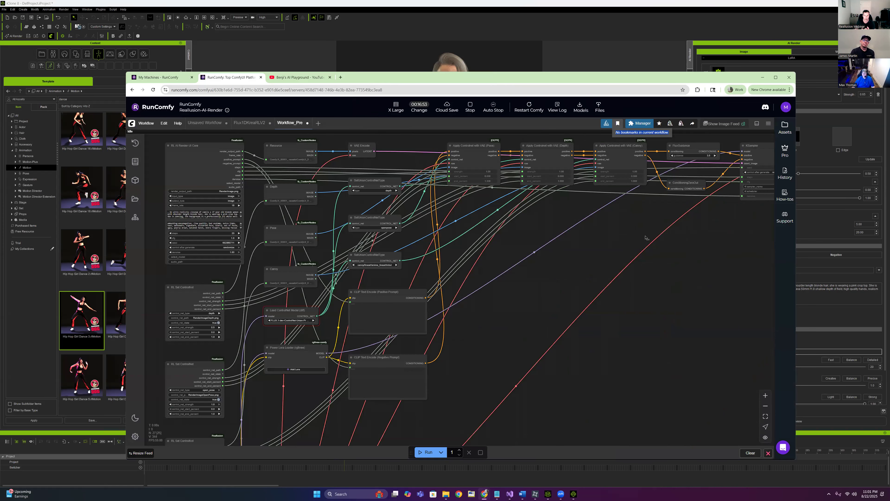